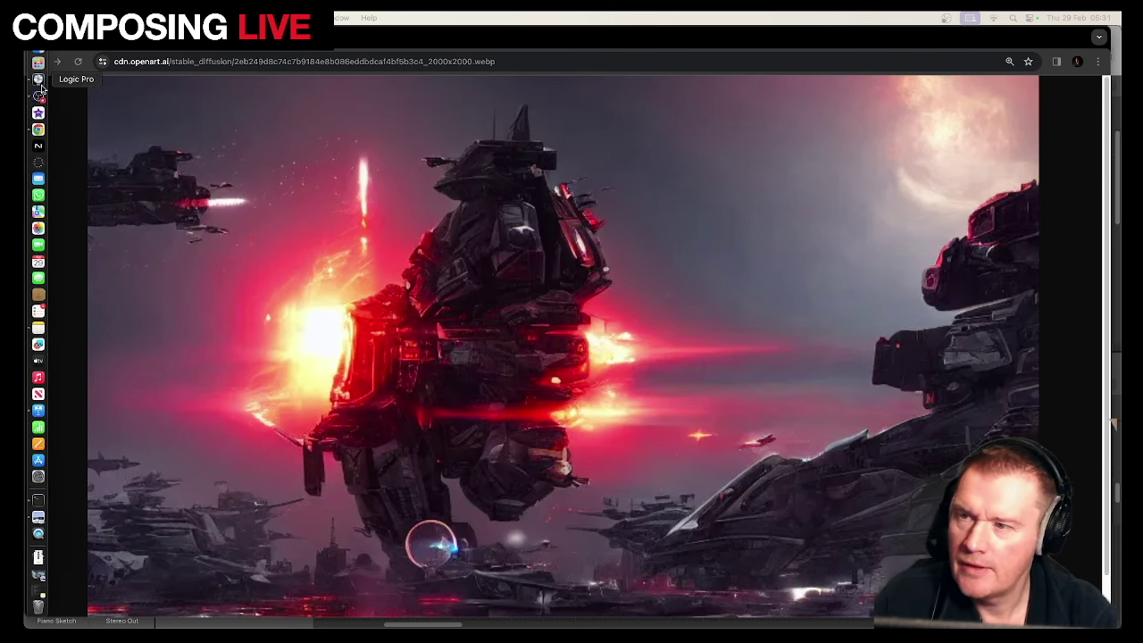
Step: Switch to Logic Pro and start a new empty project, saving the changes to "Week 9 - Braaaaam"
left_click(36, 79)
left_click(100, 18)
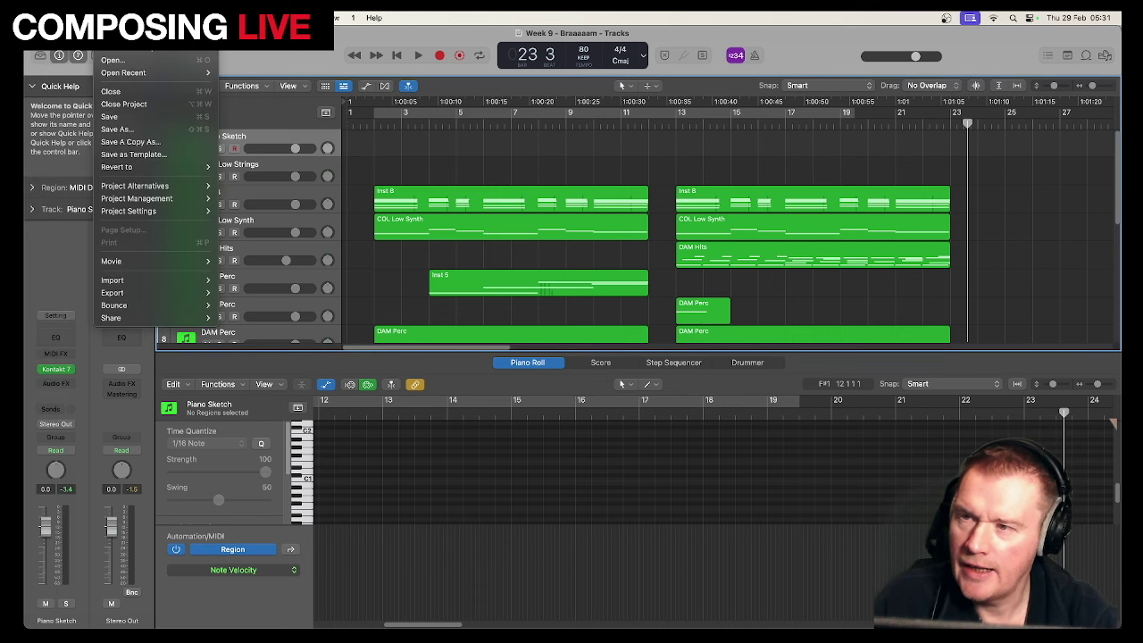
left_click(198, 82)
left_click(518, 255)
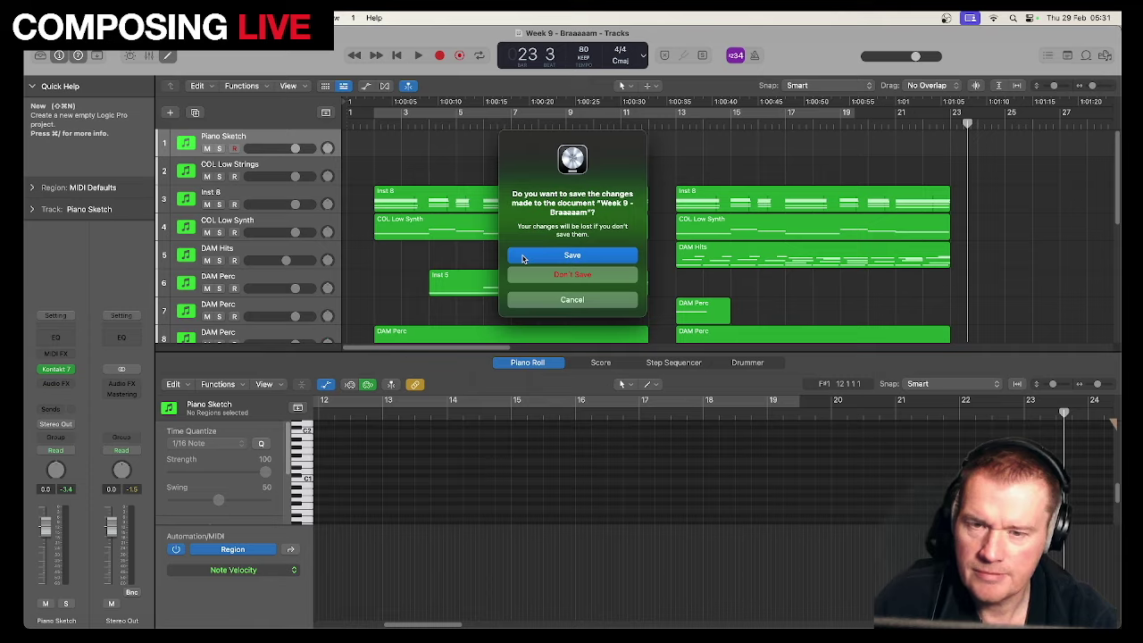
left_click(523, 256)
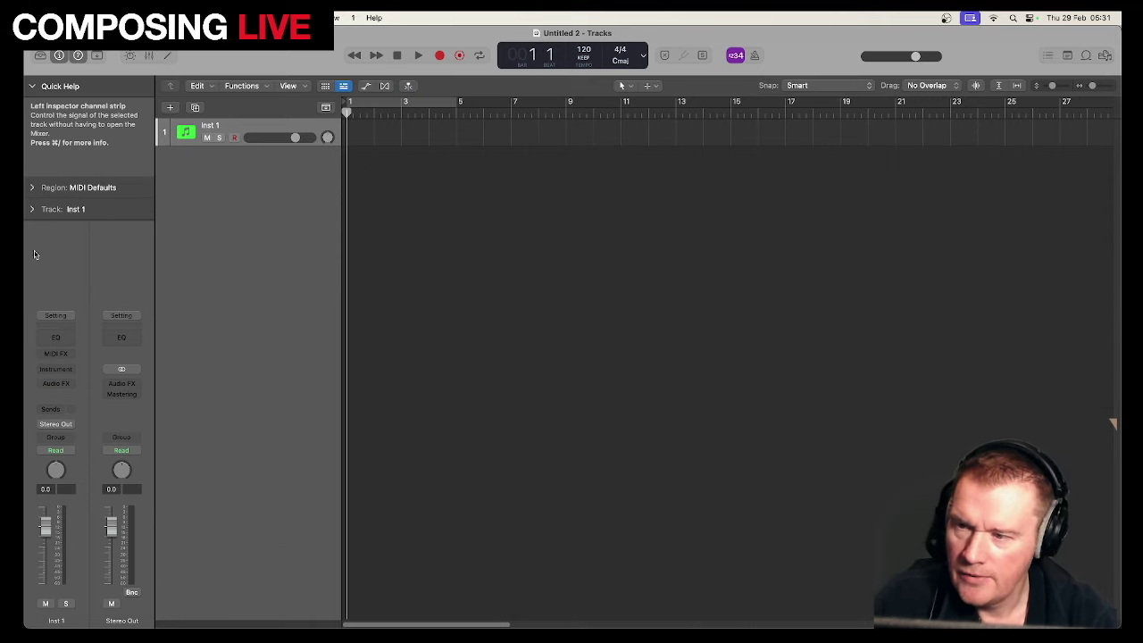
Step: Insert Kontakt 7 as the instrument on the Inst 1 track
left_click(56, 369)
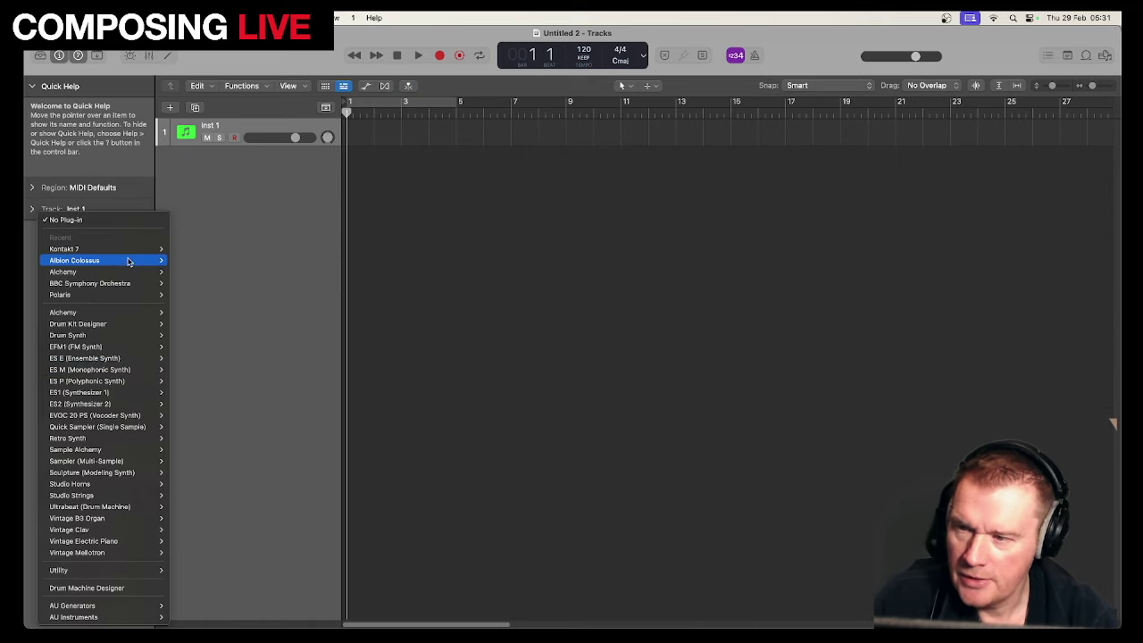
mouse_move(143, 250)
left_click(174, 261)
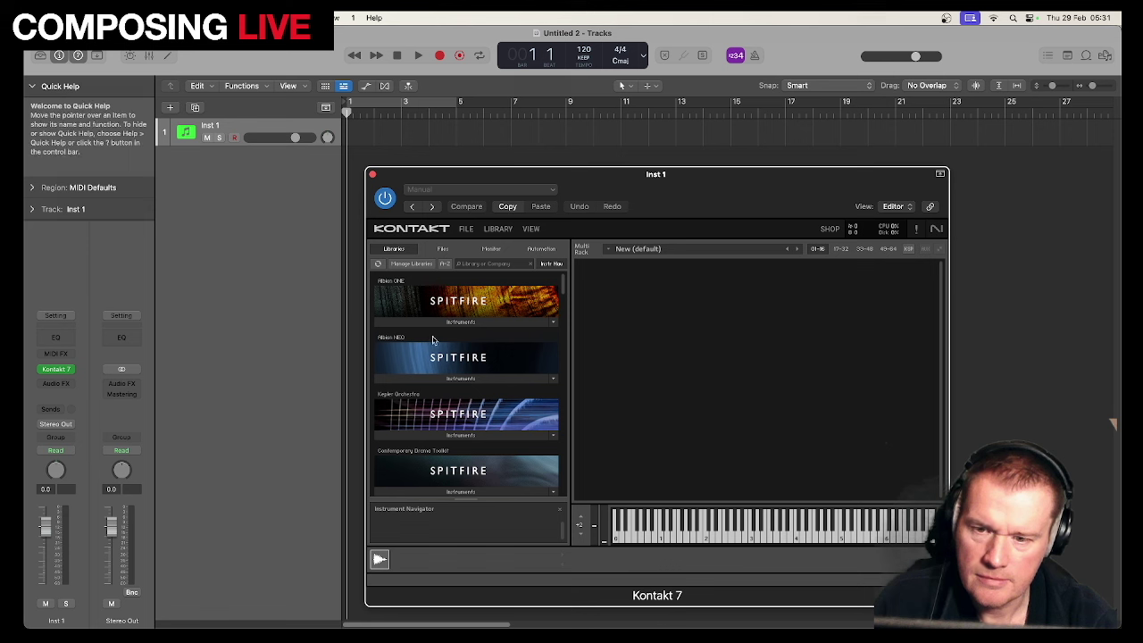
Step: Load The Grandeur.nki piano from the Kontakt library and close the plug-in window
scroll(457, 387, "down", 3)
scroll(457, 387, "down", 15)
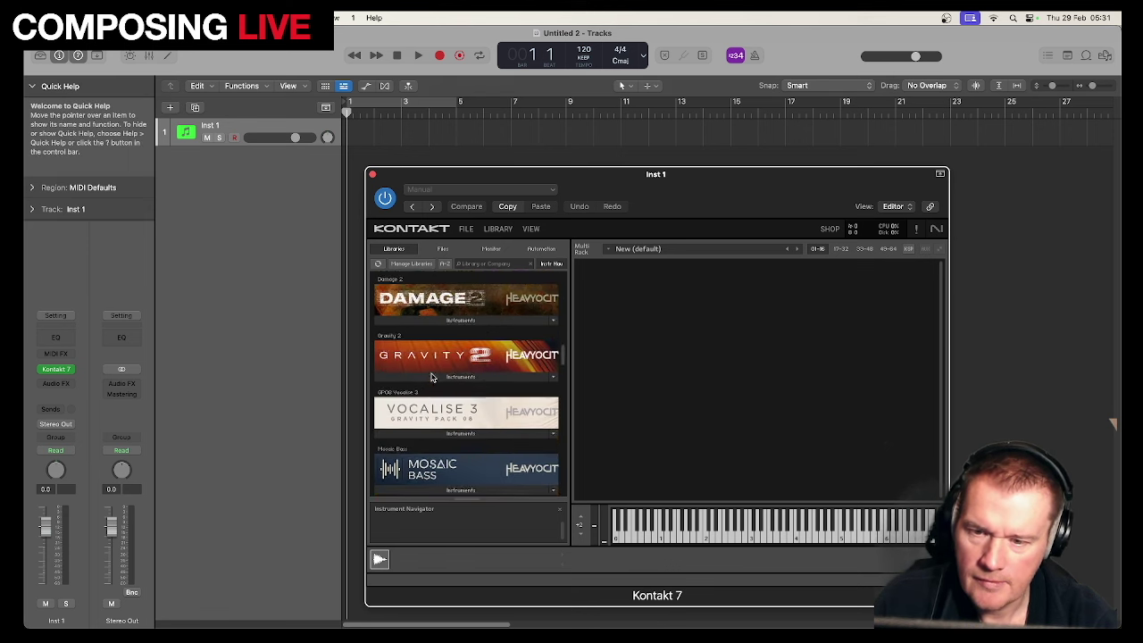
scroll(431, 377, "up", 3)
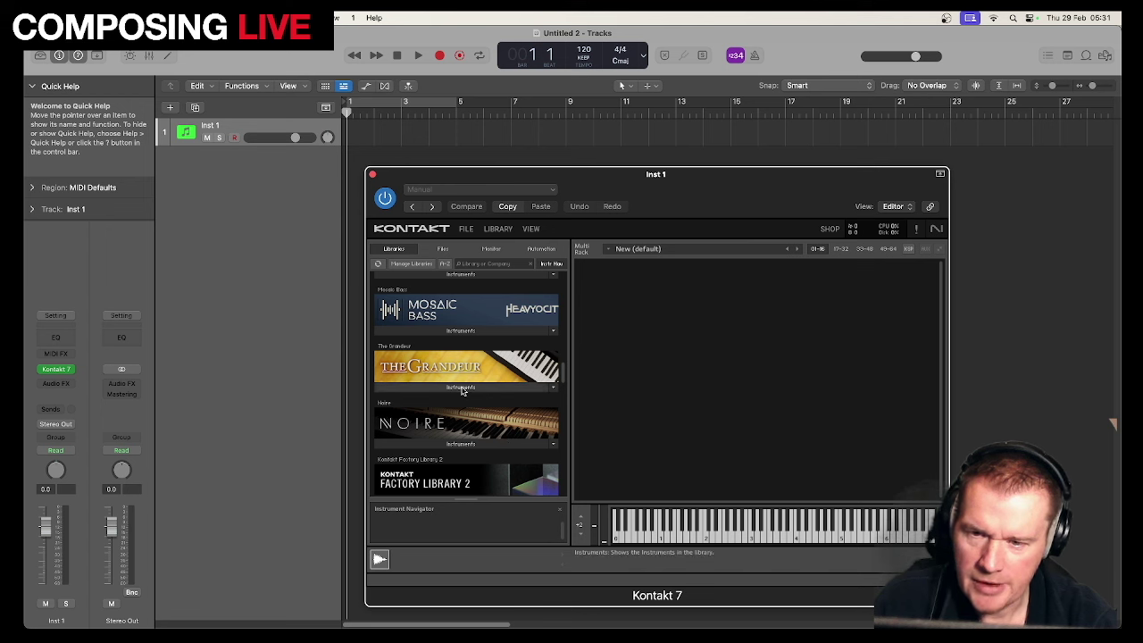
scroll(462, 391, "up", 8)
scroll(462, 379, "down", 6)
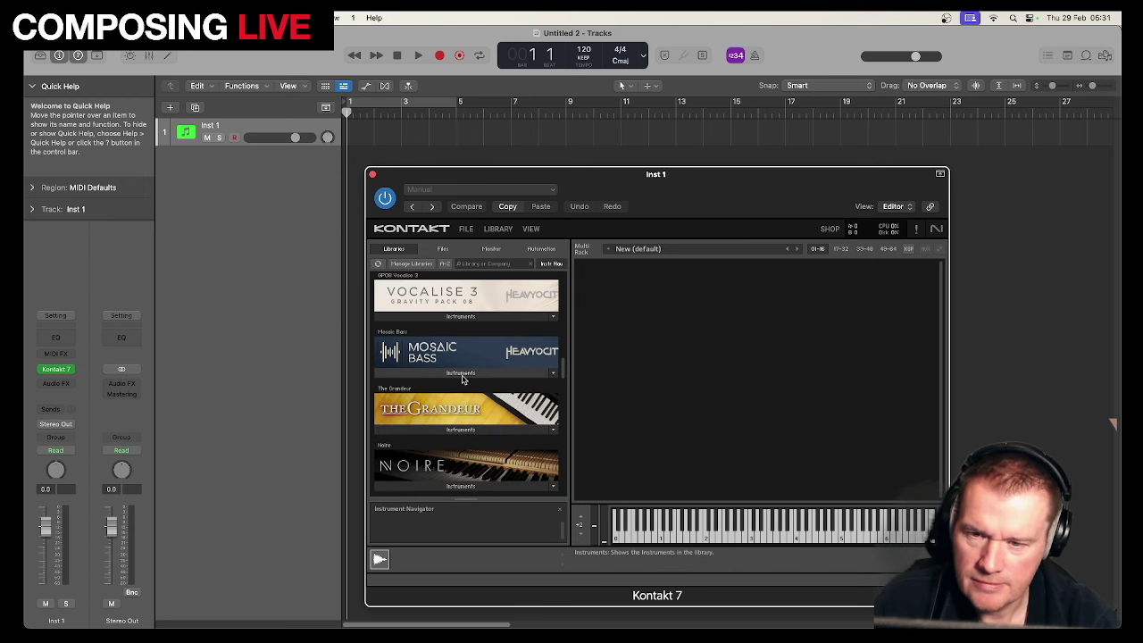
left_click(462, 375)
left_click(464, 447)
left_click_drag(415, 464, 727, 395)
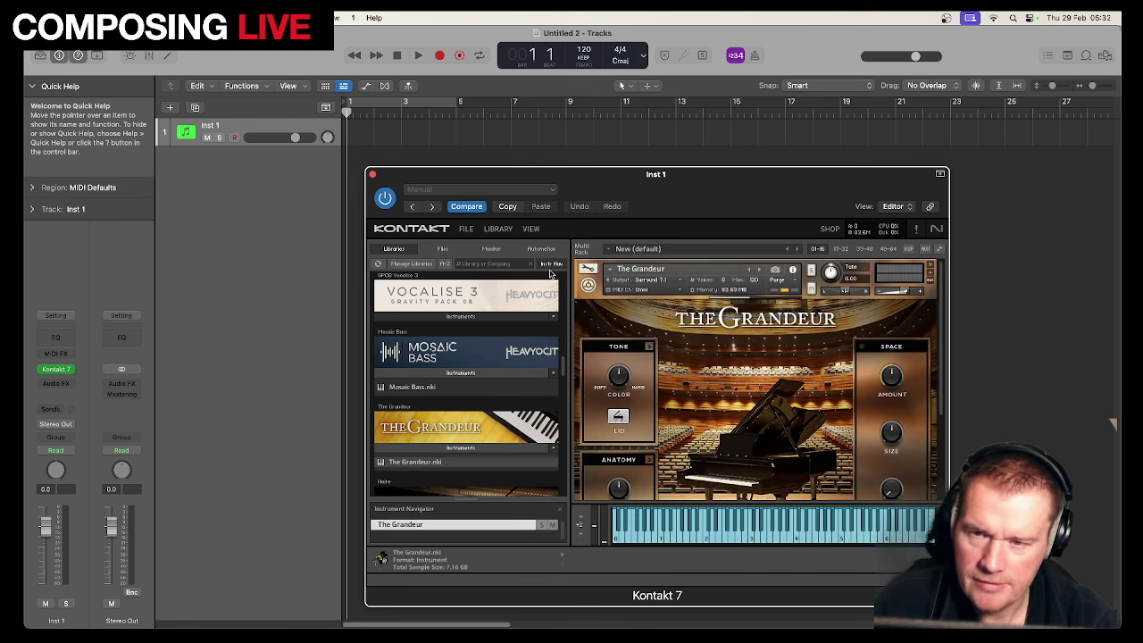
left_click(373, 176)
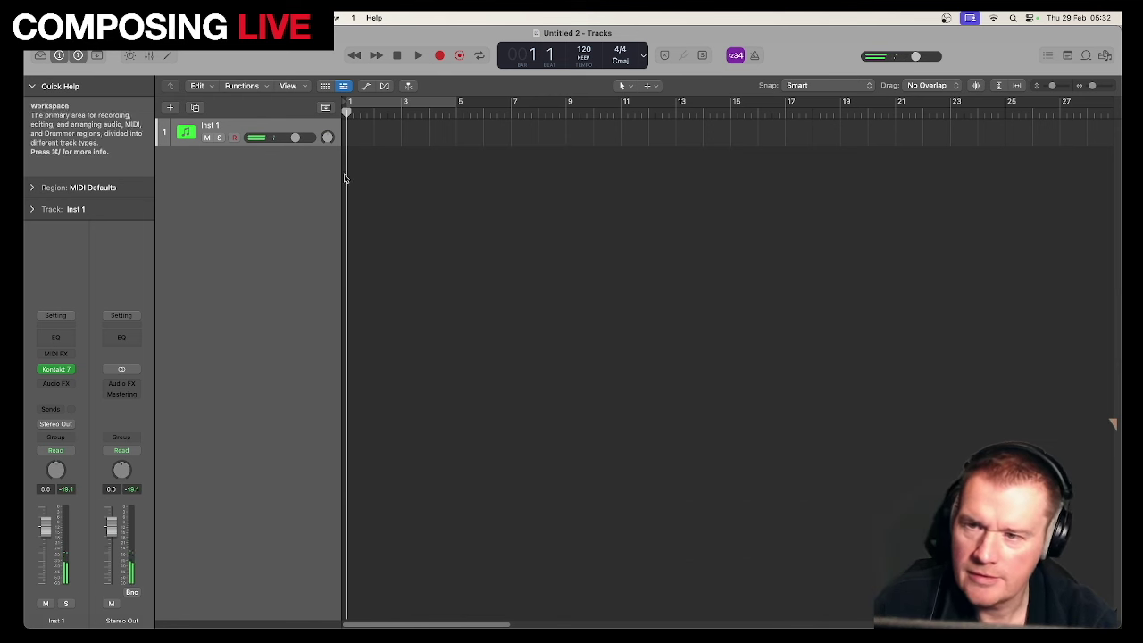
Step: Rename the Inst 1 track as "Piano Sketch"
double_click(217, 127)
type("Piano Sketch")
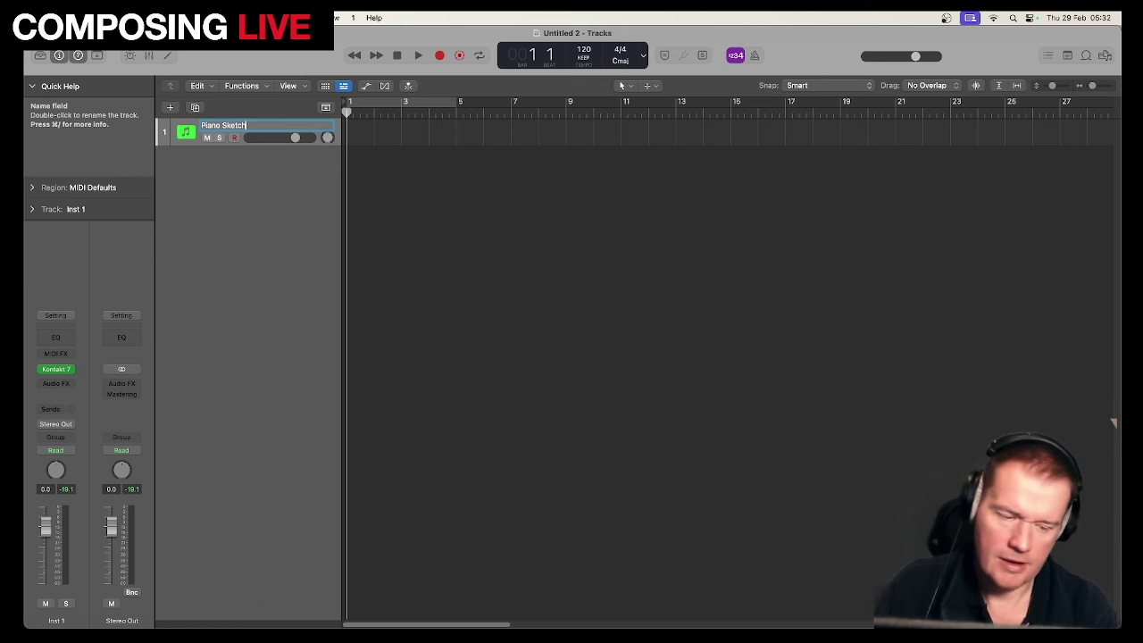
key("Return")
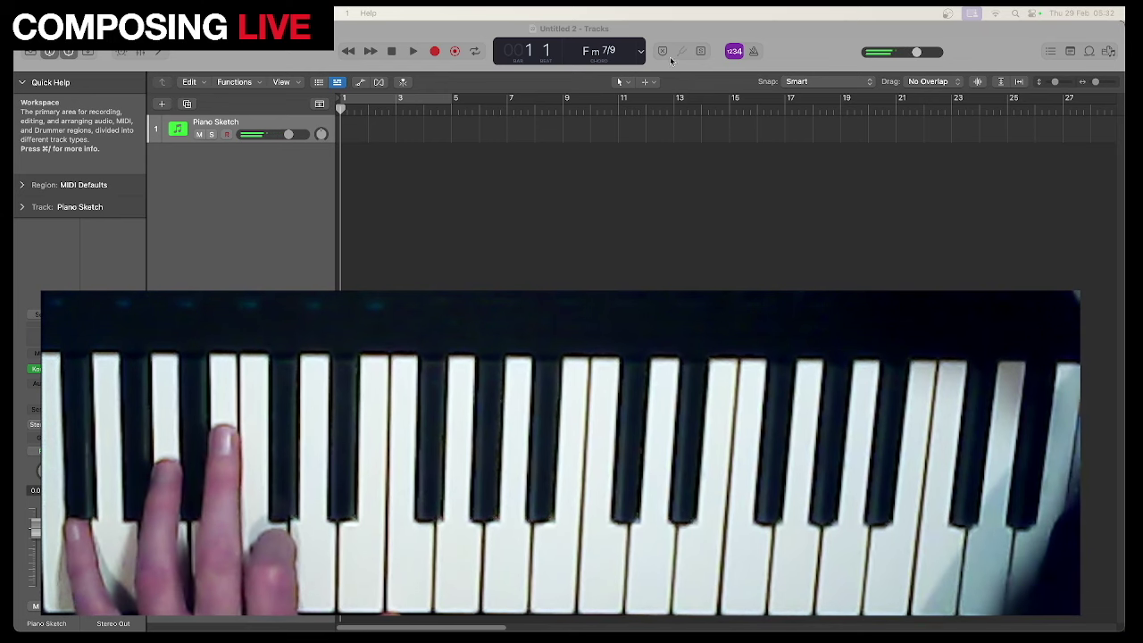
Step: Show the Custom control bar display and set the project to 6/8 time at 104 BPM
left_click(640, 52)
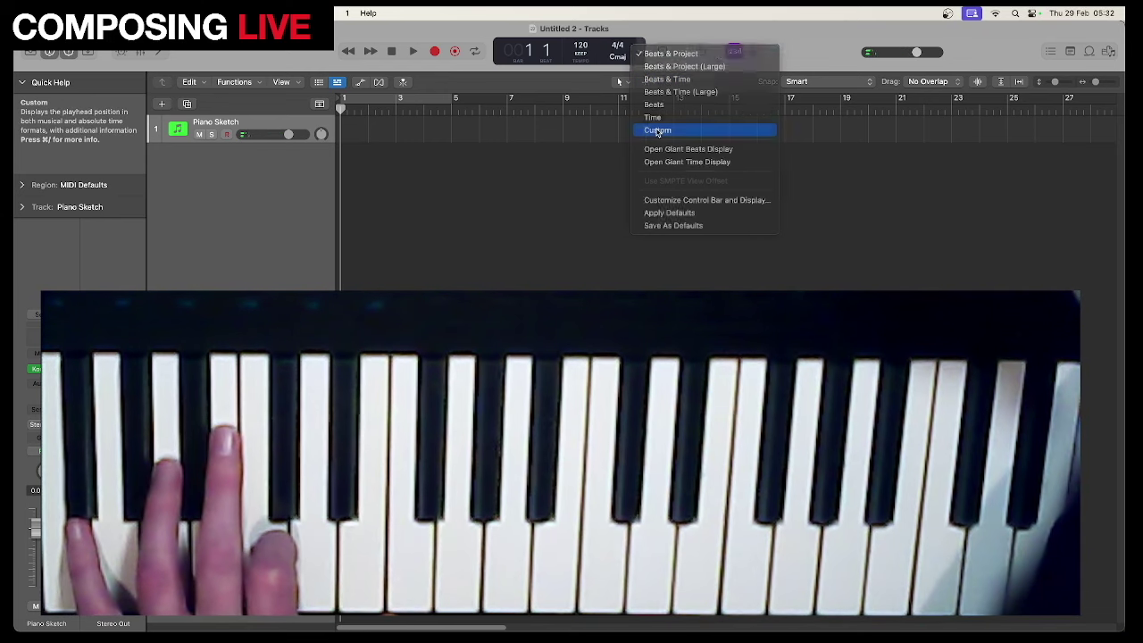
left_click(657, 130)
left_click(622, 46)
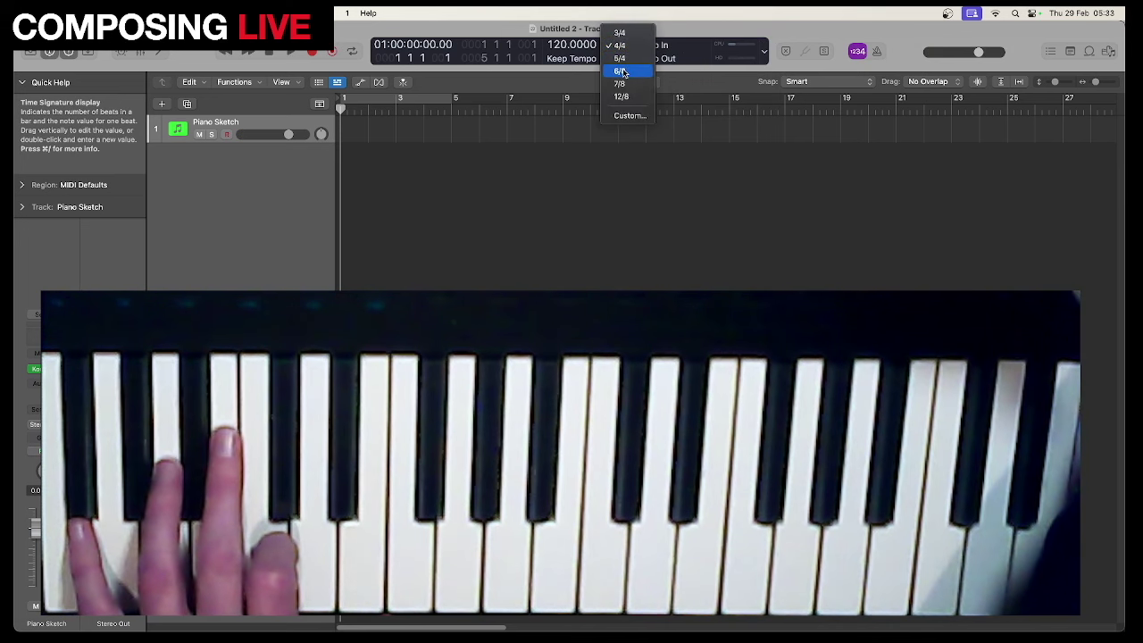
left_click(622, 71)
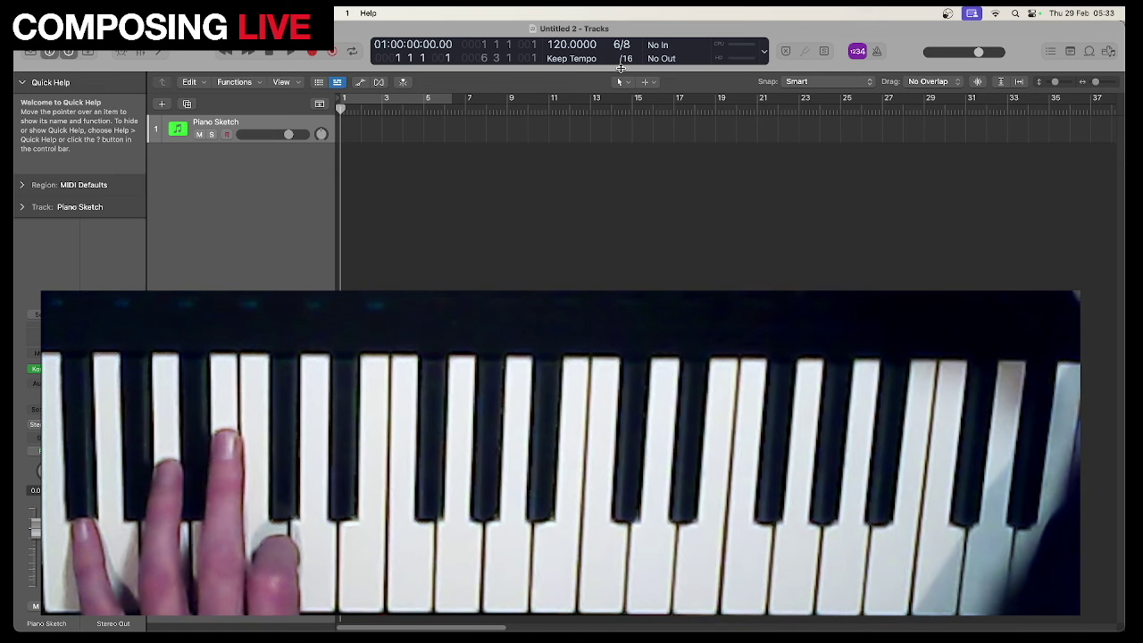
left_click_drag(571, 45, 571, 67)
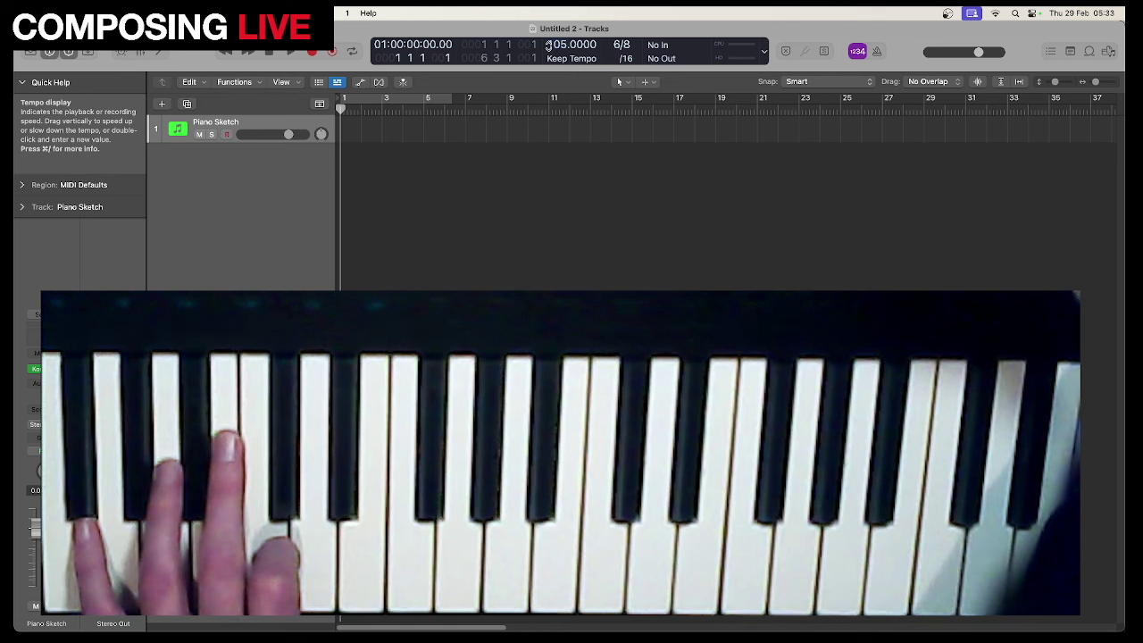
left_click_drag(548, 45, 551, 54)
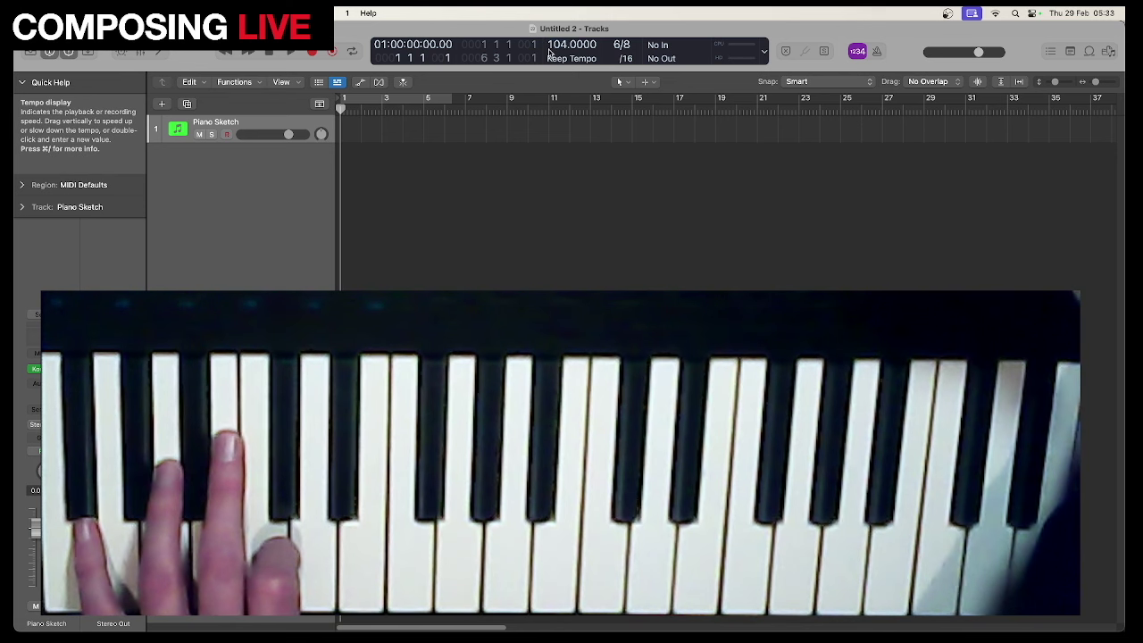
Step: Show the secondary ruler in the Tracks area
left_click(290, 84)
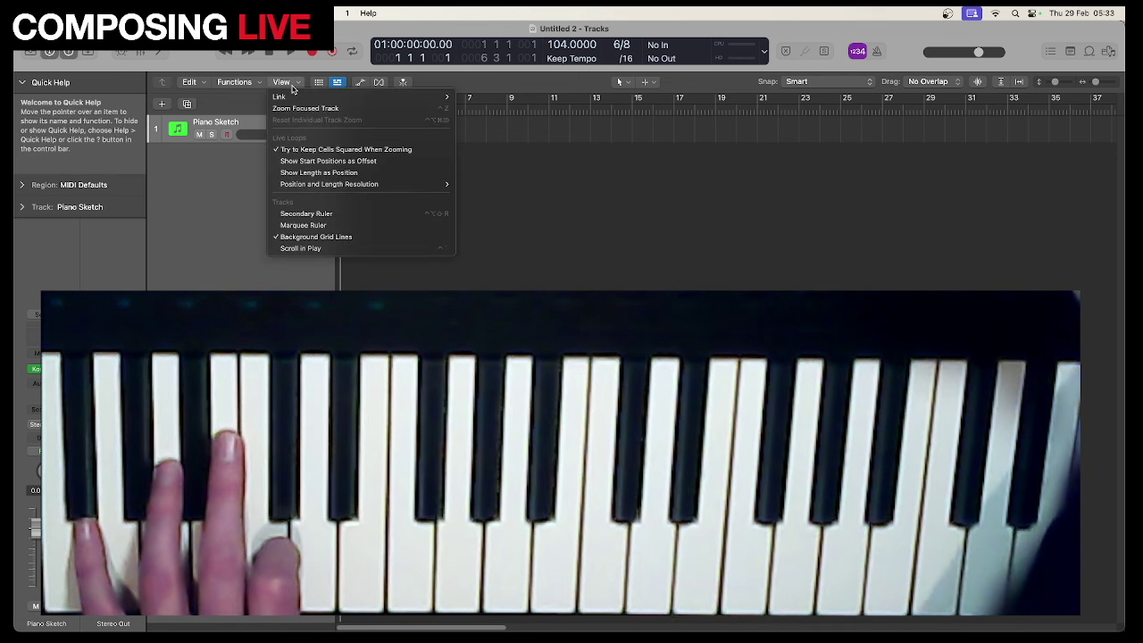
mouse_move(361, 99)
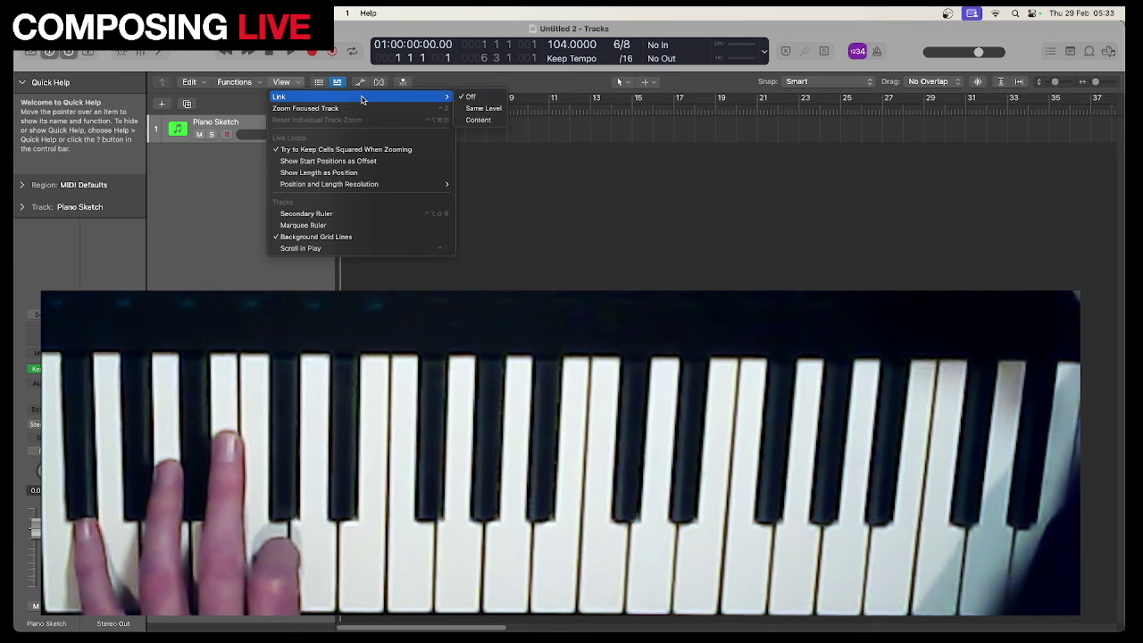
left_click(354, 216)
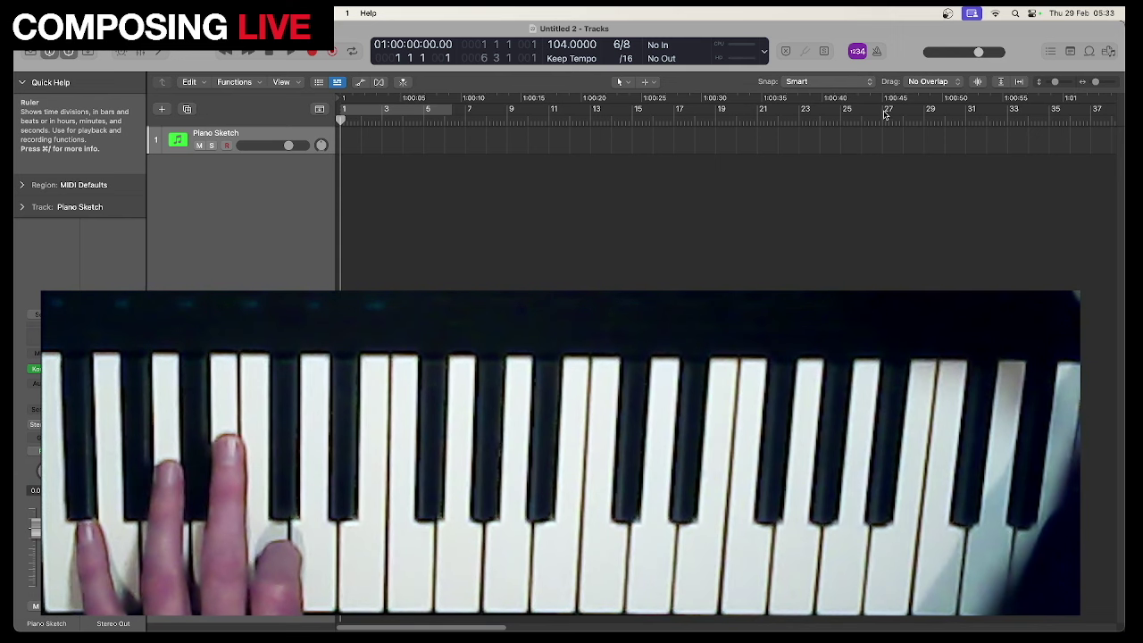
Step: Enable a cycle area from bar 2 to bar 18 and place the playhead at bar 2
left_click(398, 108)
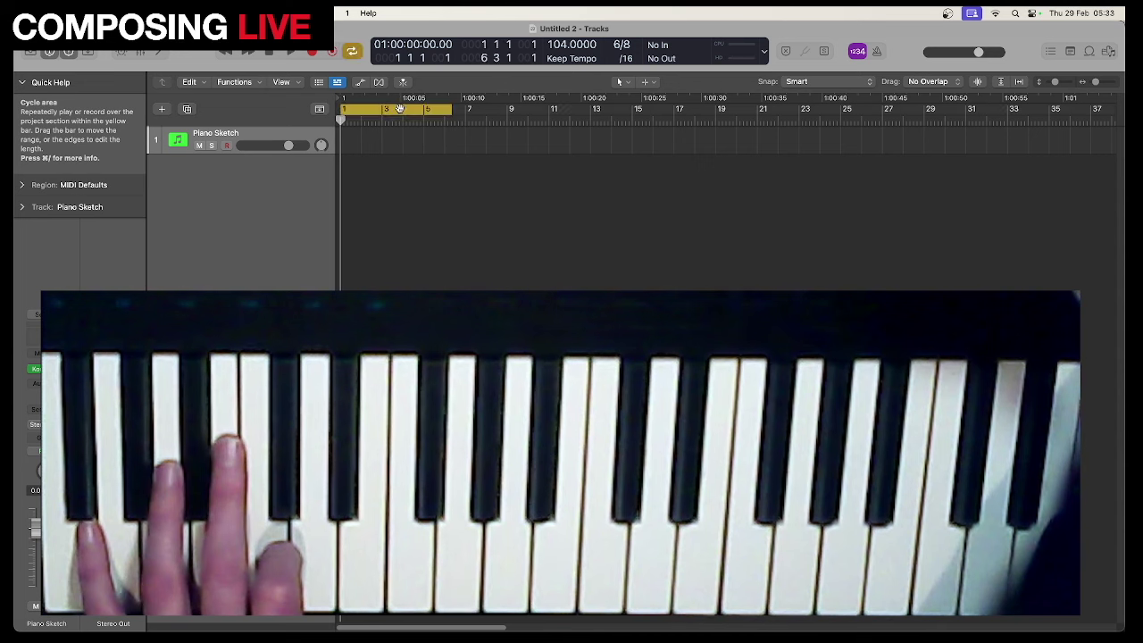
left_click_drag(399, 108, 417, 109)
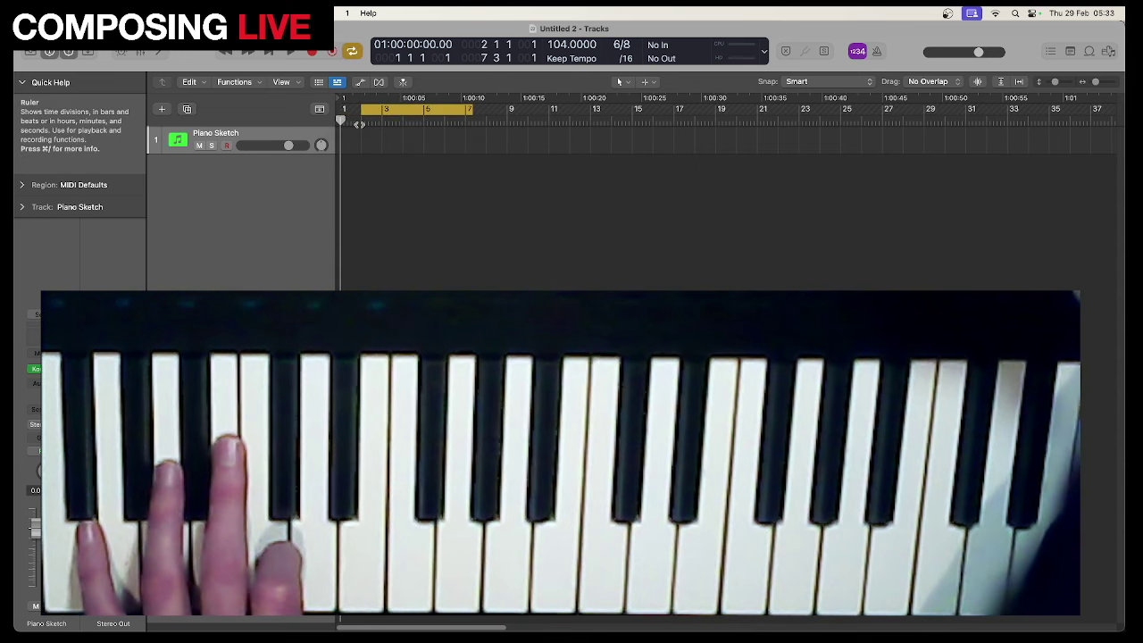
left_click_drag(471, 108, 696, 107)
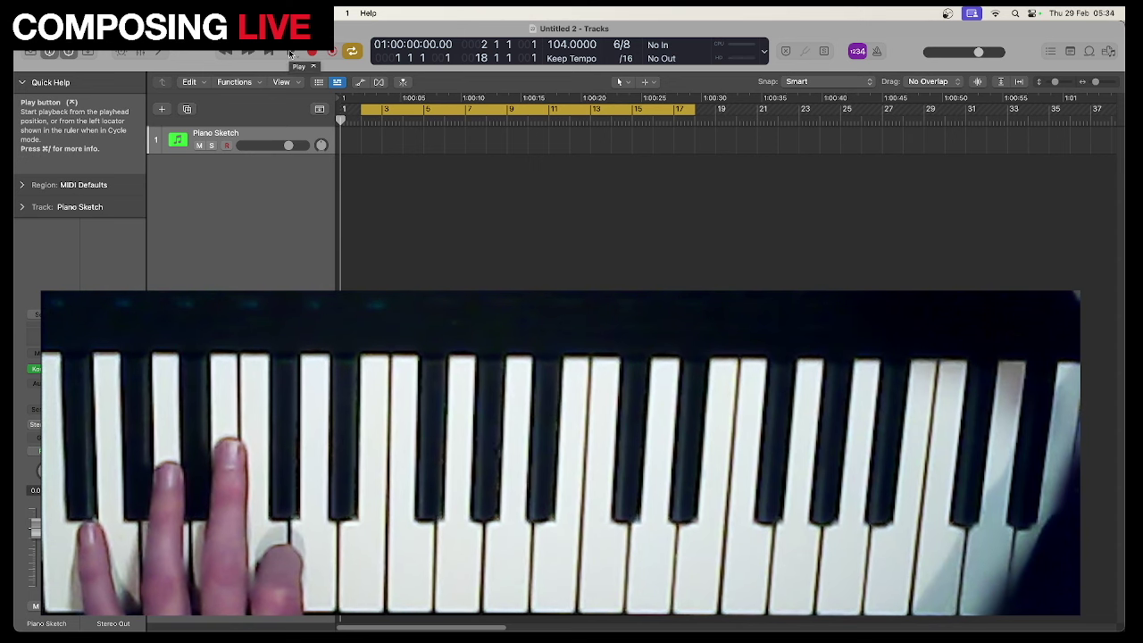
left_click(358, 122)
left_click(358, 122)
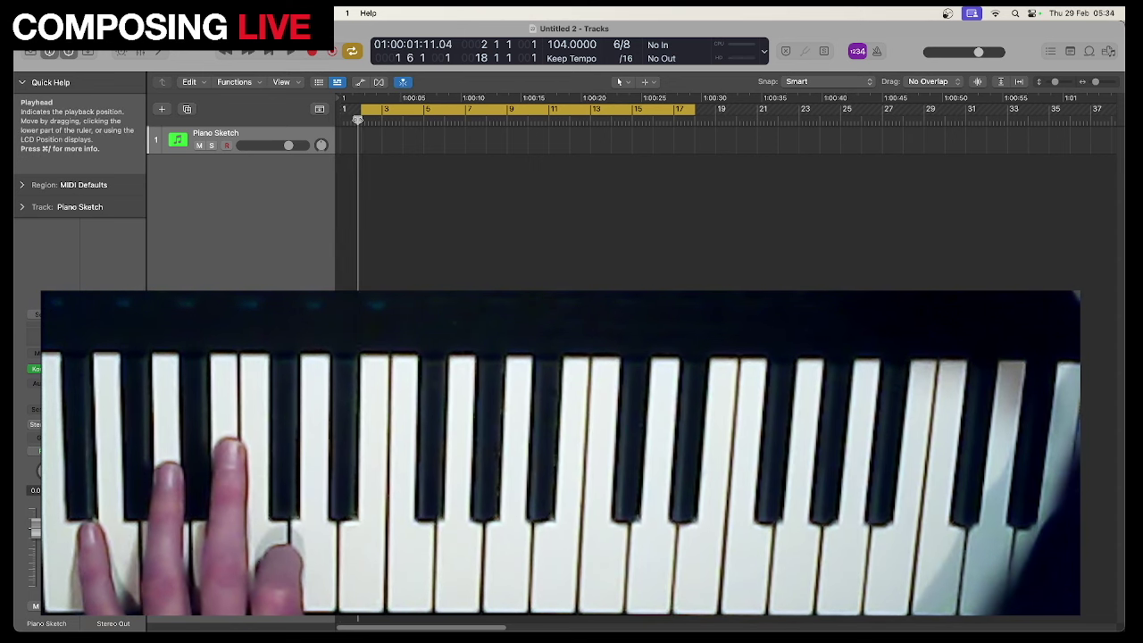
left_click(361, 122)
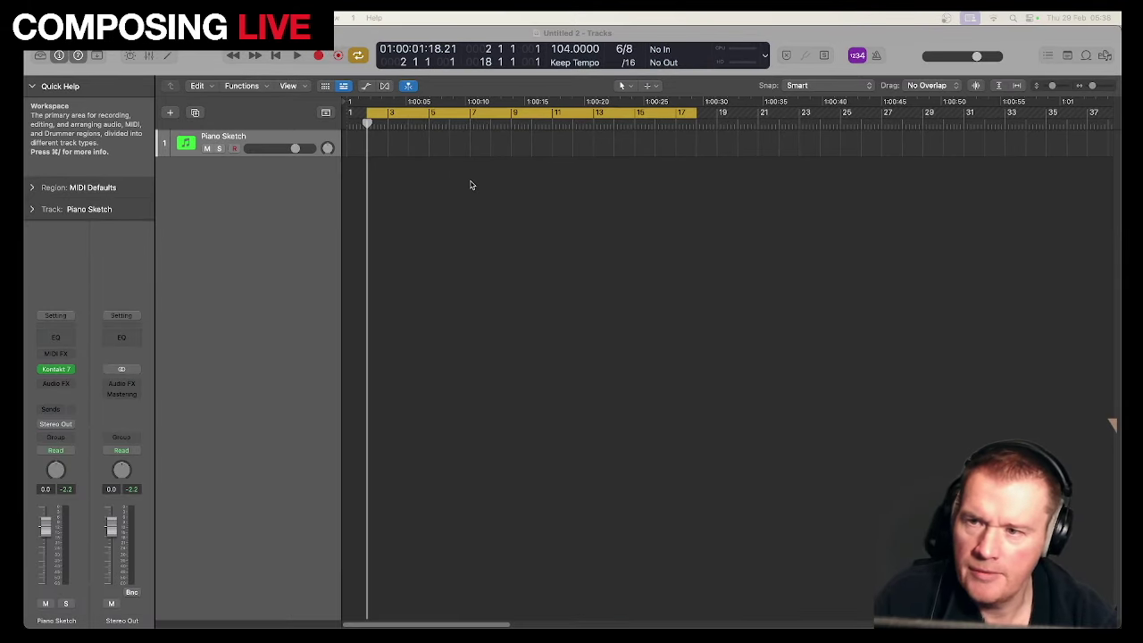
Step: Add a software instrument track below Piano Sketch and load Spitfire Audio's Albion Colossus on it in stereo
left_click(170, 112)
left_click(806, 484)
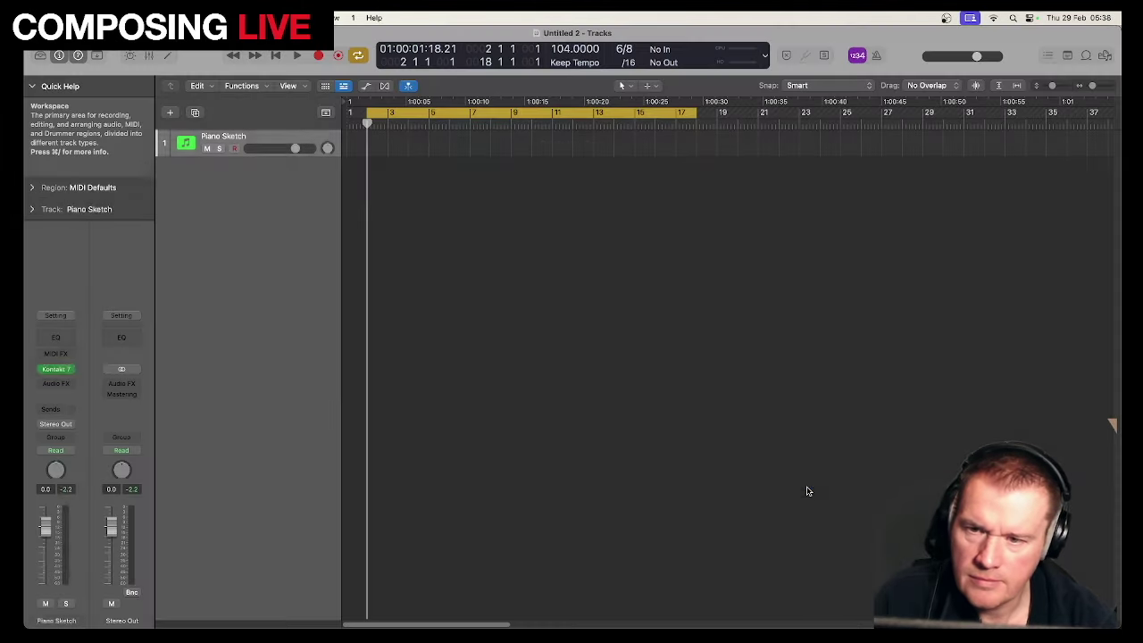
left_click(55, 368)
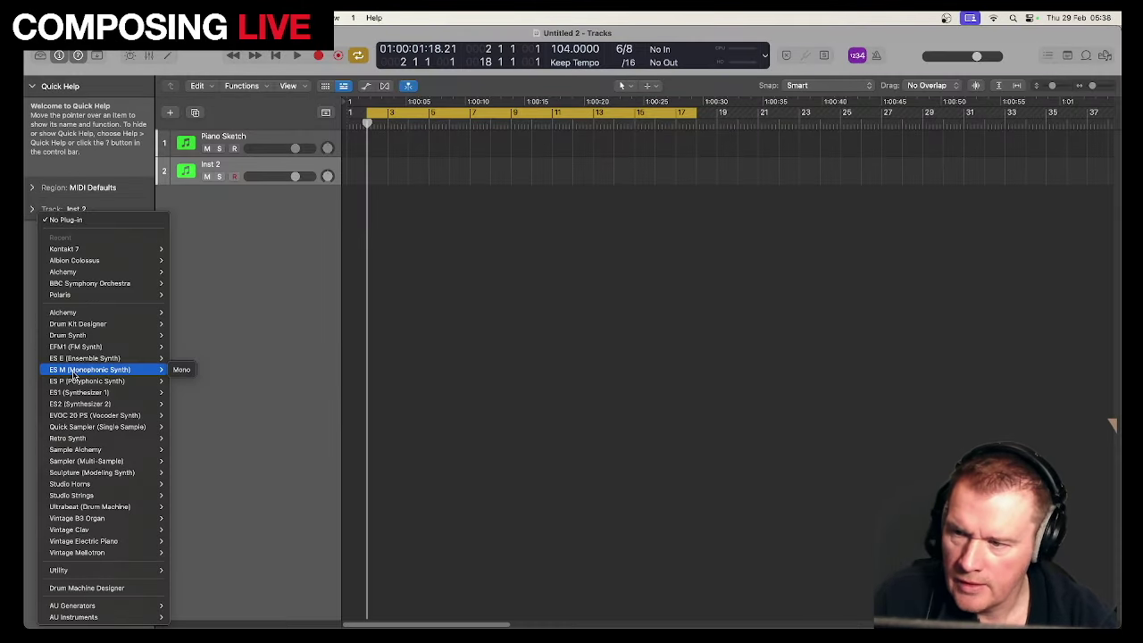
mouse_move(139, 616)
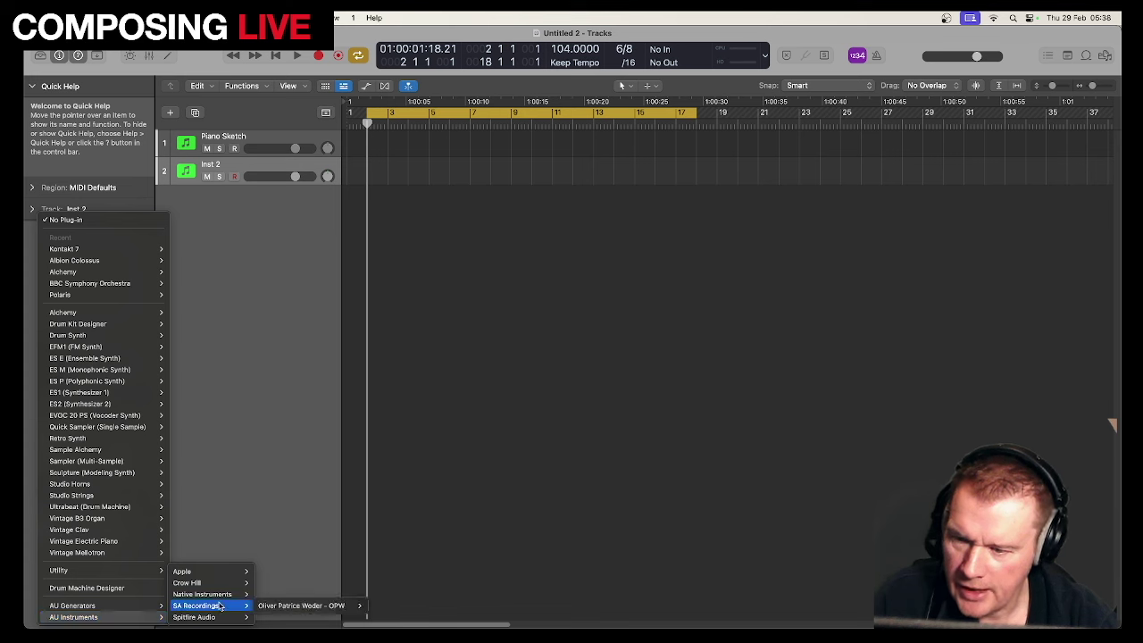
mouse_move(209, 616)
mouse_move(366, 424)
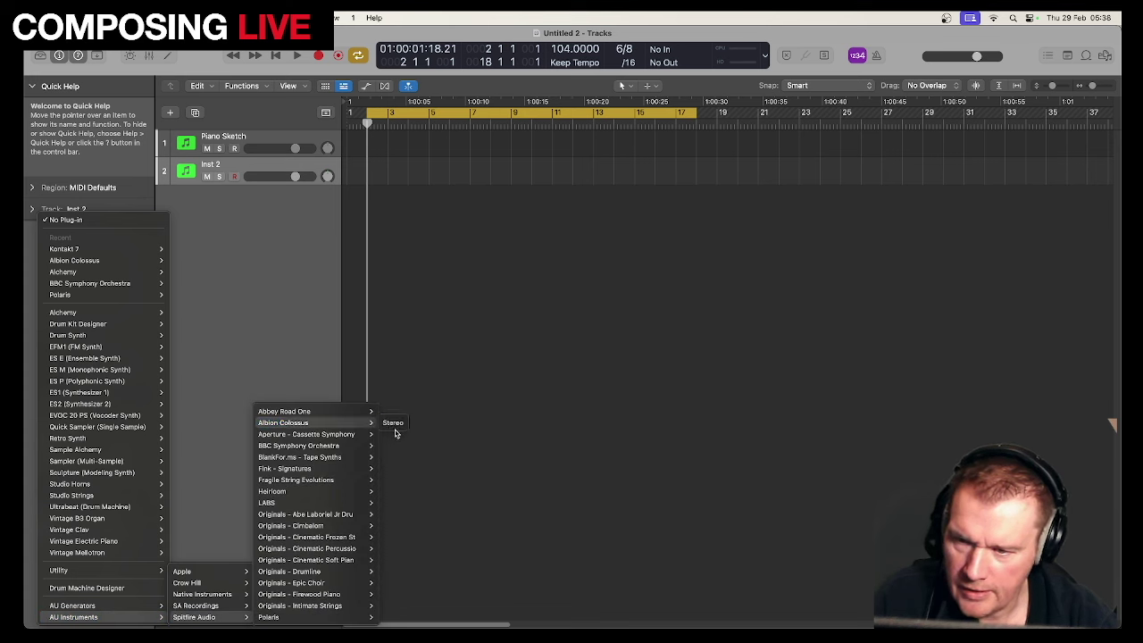
left_click(396, 424)
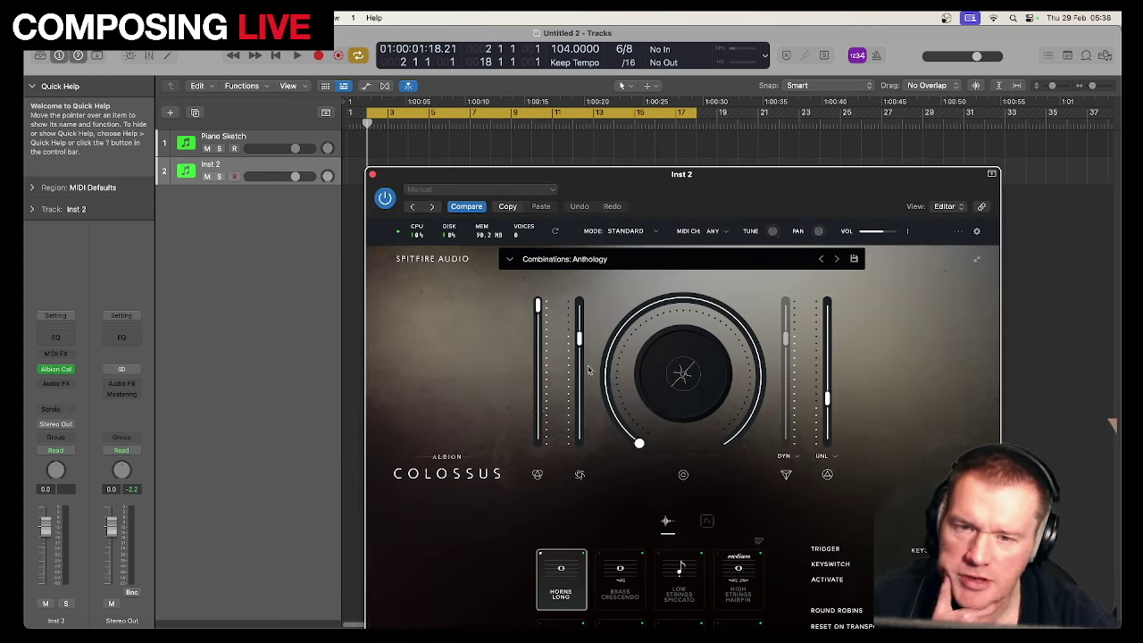
left_click(604, 385)
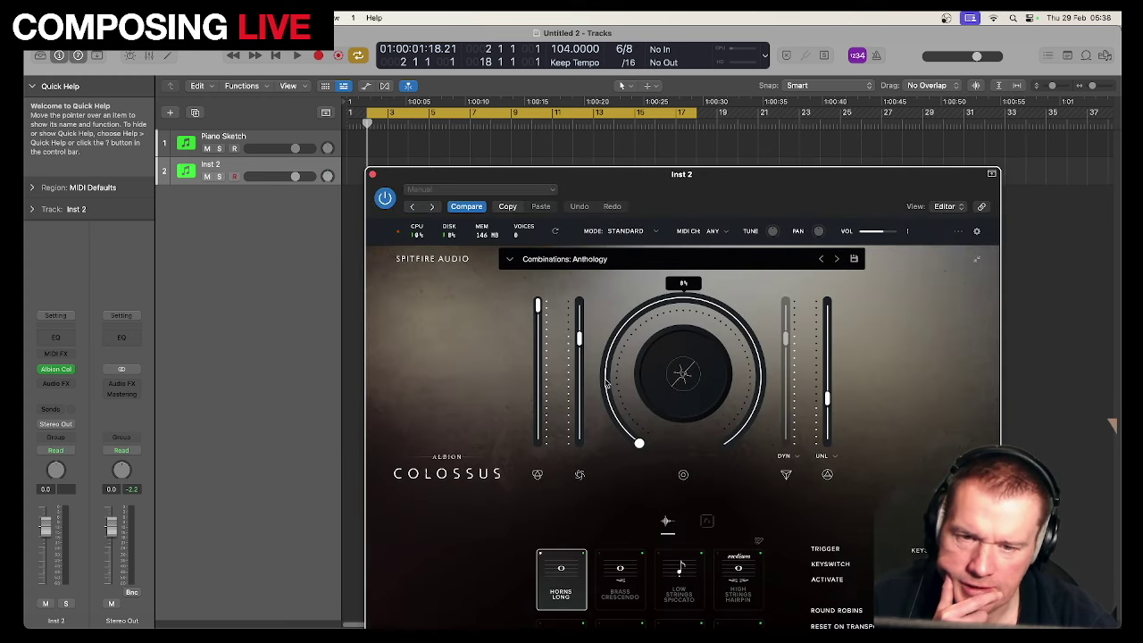
left_click(374, 175)
Step: Add another software instrument track directly below Piano Sketch and load Albion Colossus on it
left_click(283, 133)
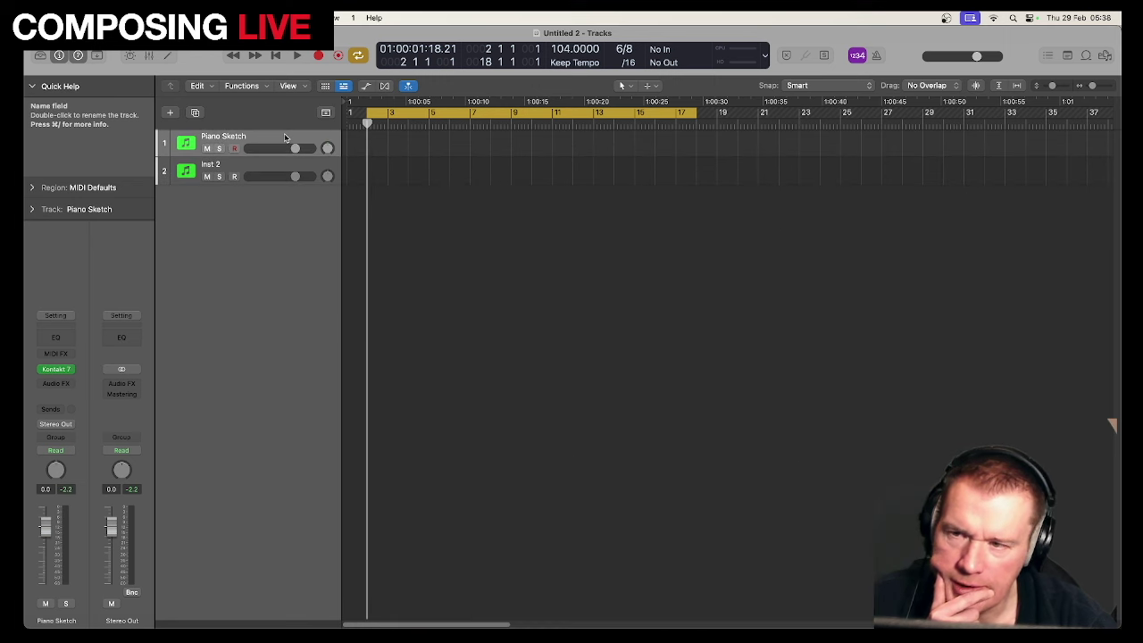
left_click(171, 113)
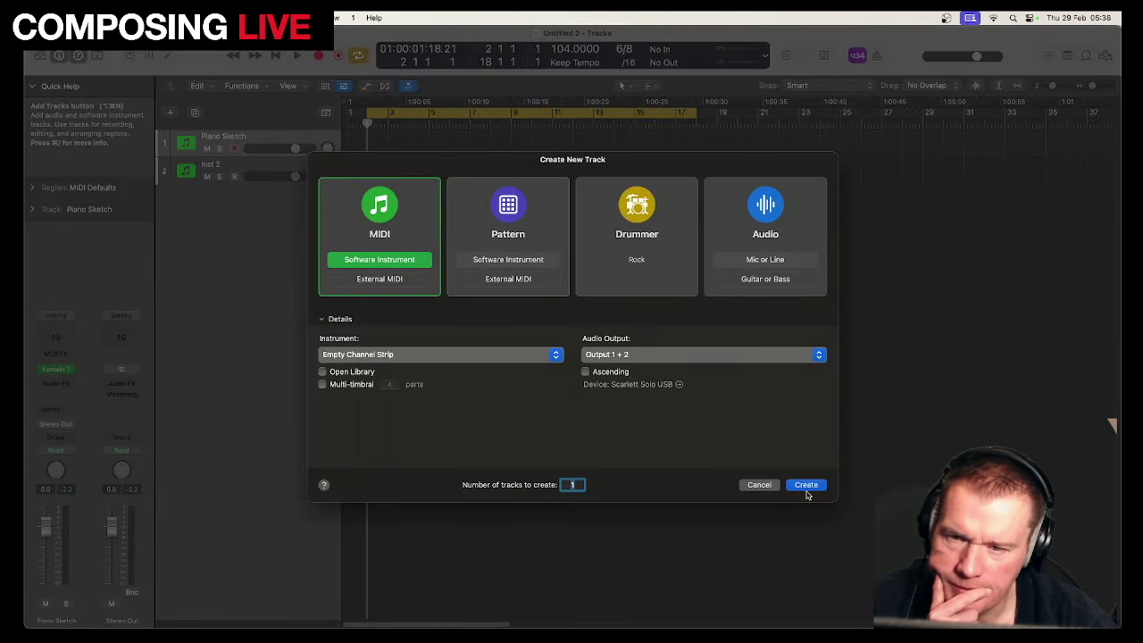
left_click(806, 491)
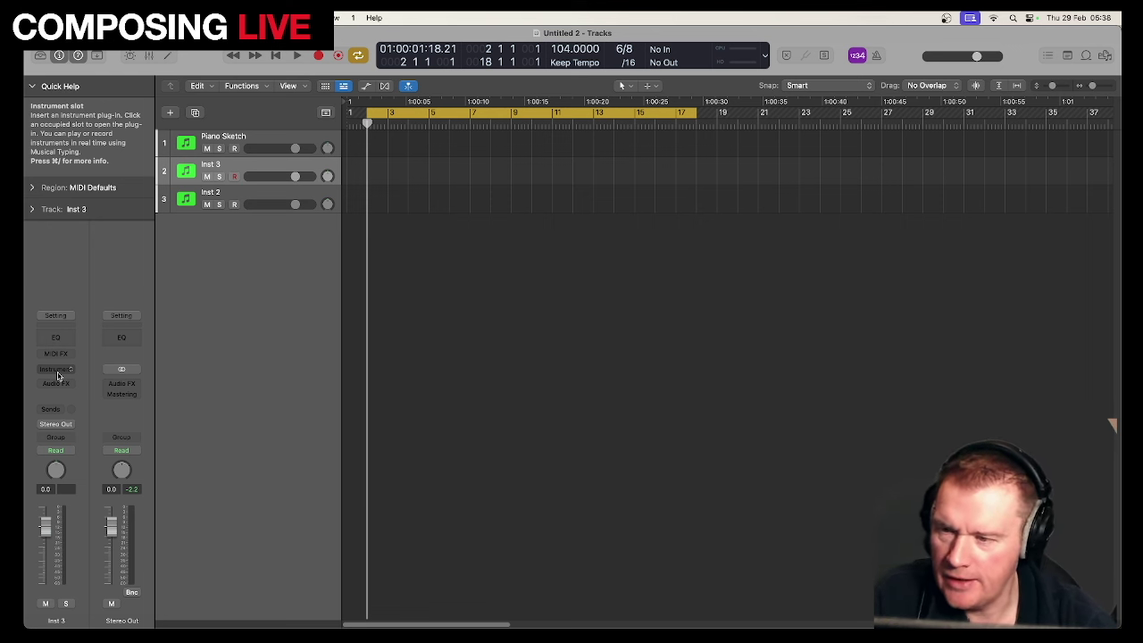
left_click(57, 371)
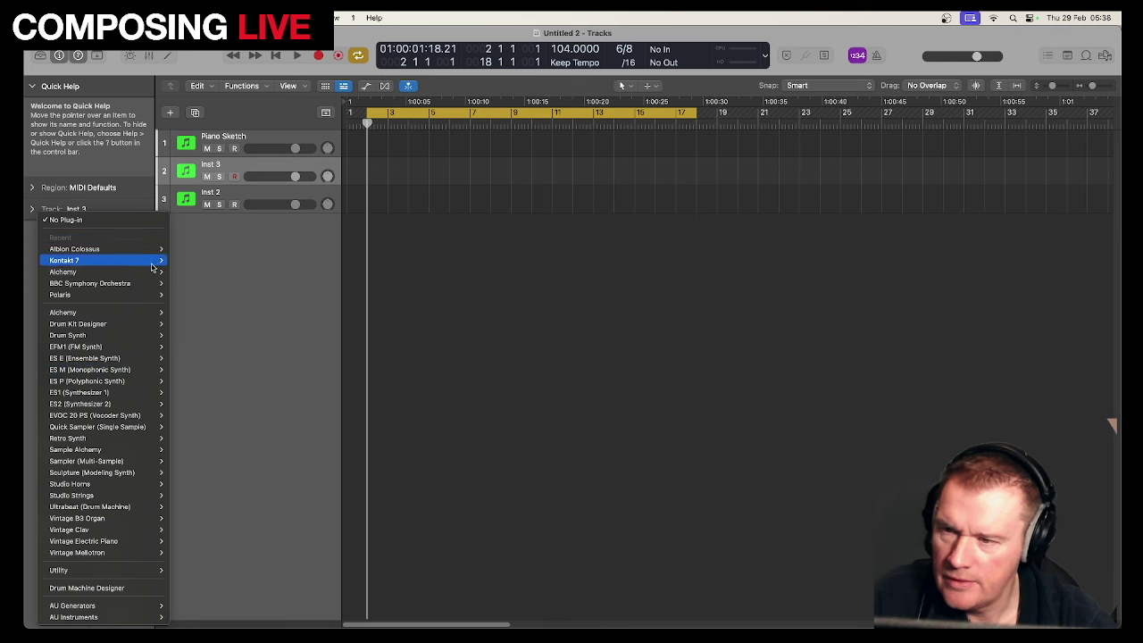
left_click(183, 250)
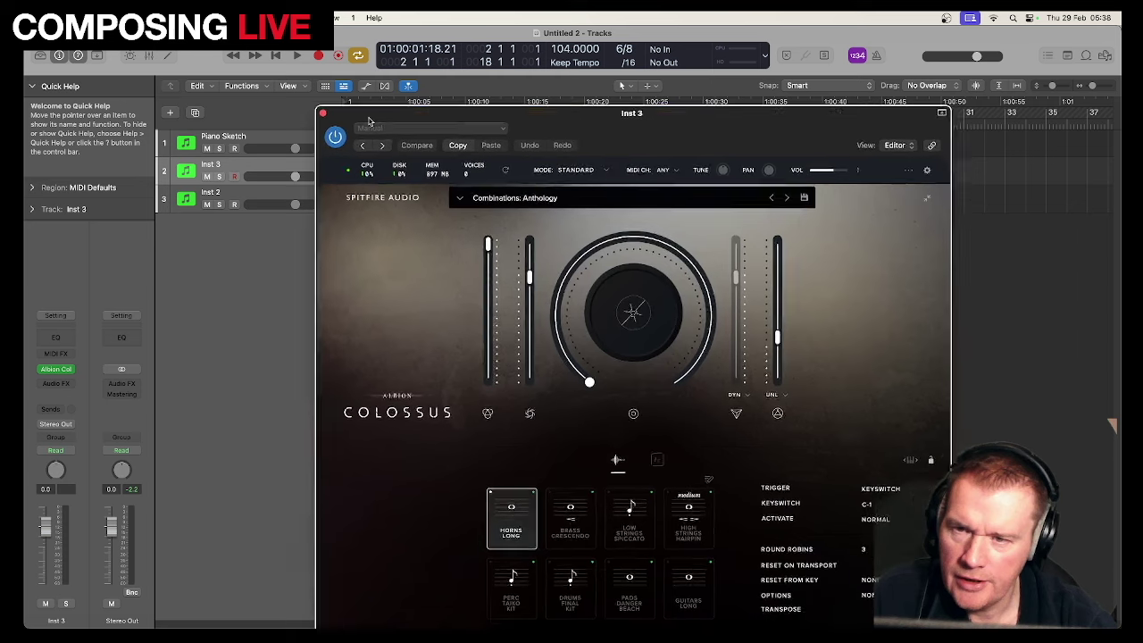
Step: Load the Guitars Shorts preset in Albion Colossus on the Inst 3 track
left_click(456, 194)
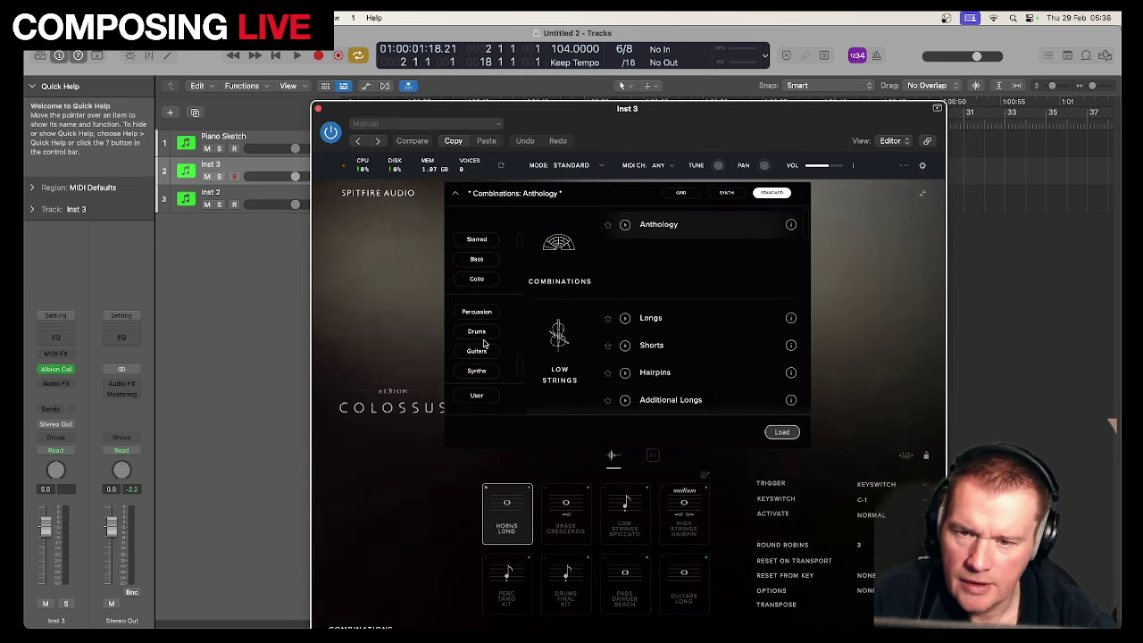
left_click(485, 353)
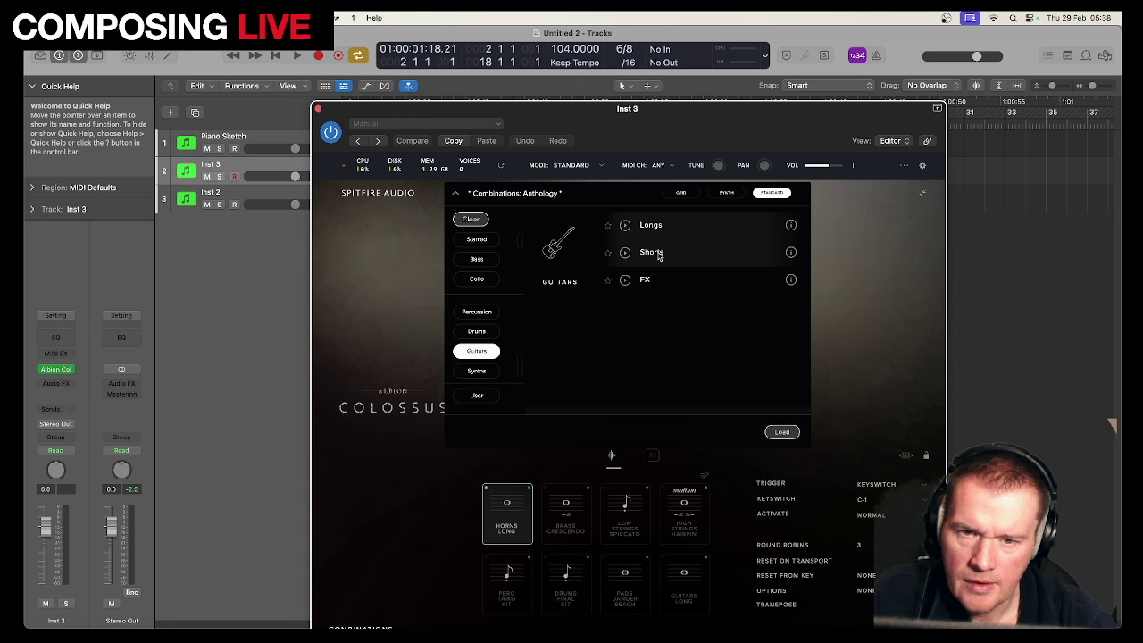
double_click(652, 253)
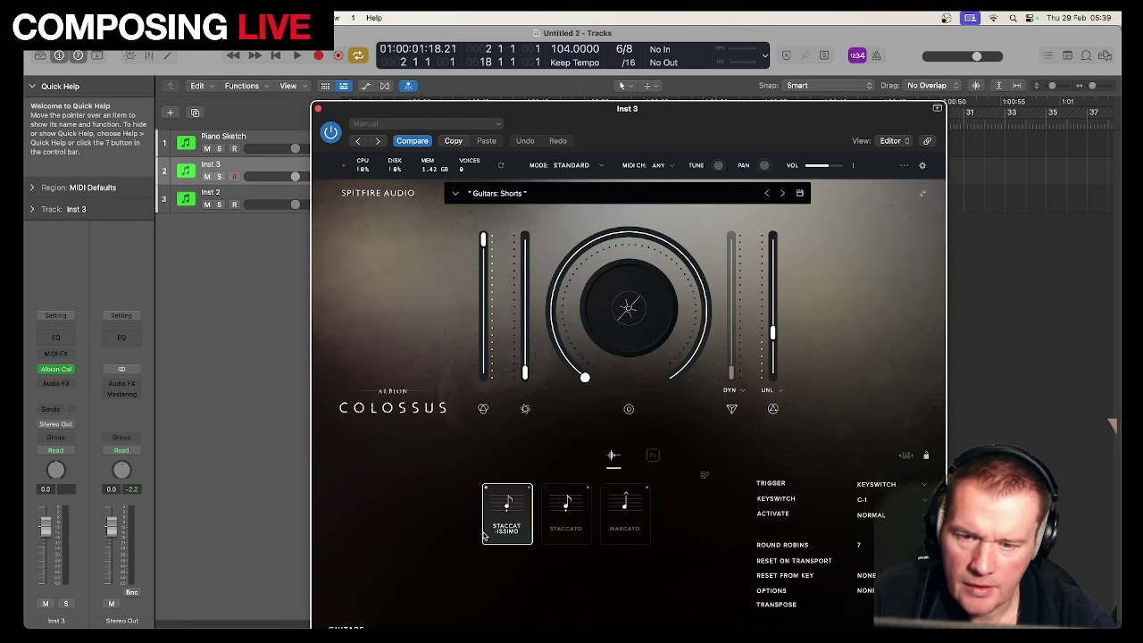
Step: Raise the guitar patch's large central dial and its dynamics slider to about three quarters, and close the plug-in window
left_click(705, 291)
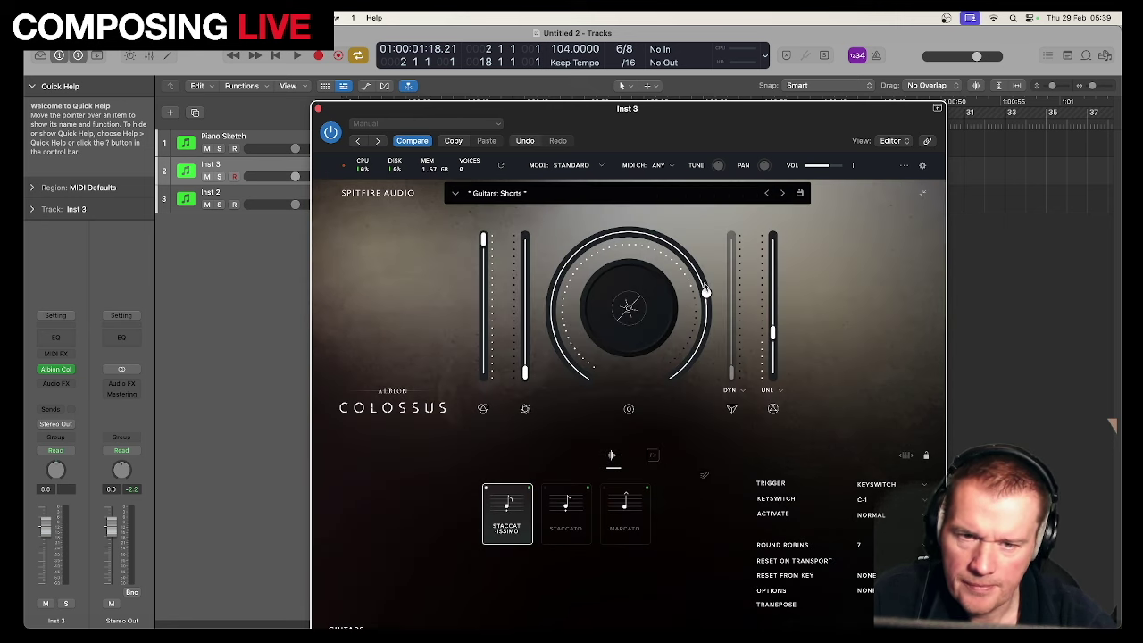
left_click(525, 270)
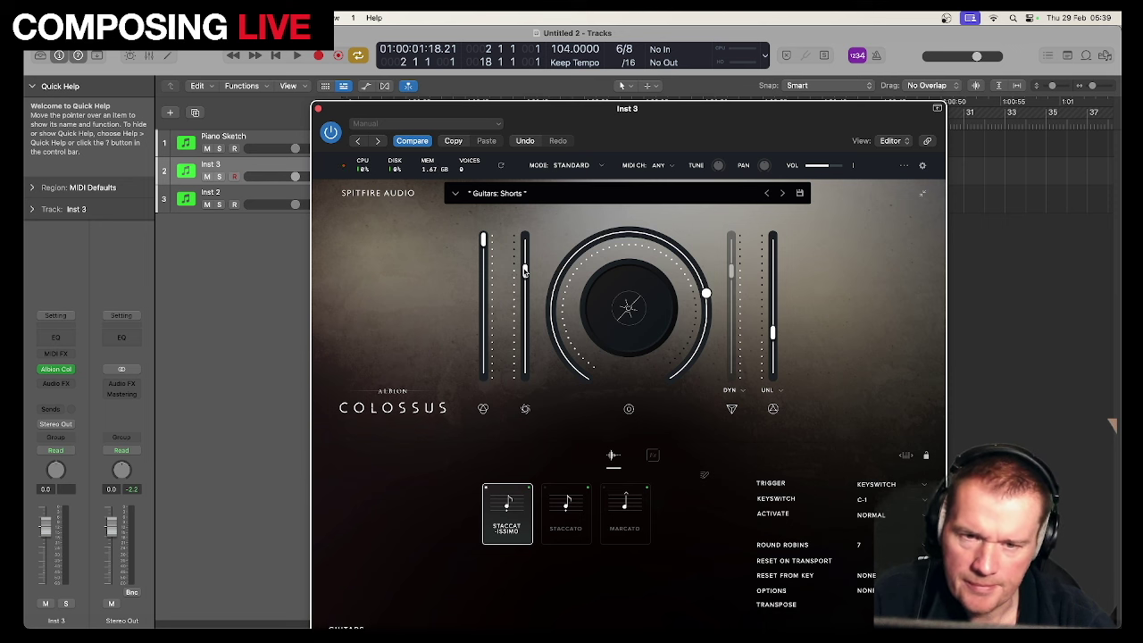
left_click(318, 109)
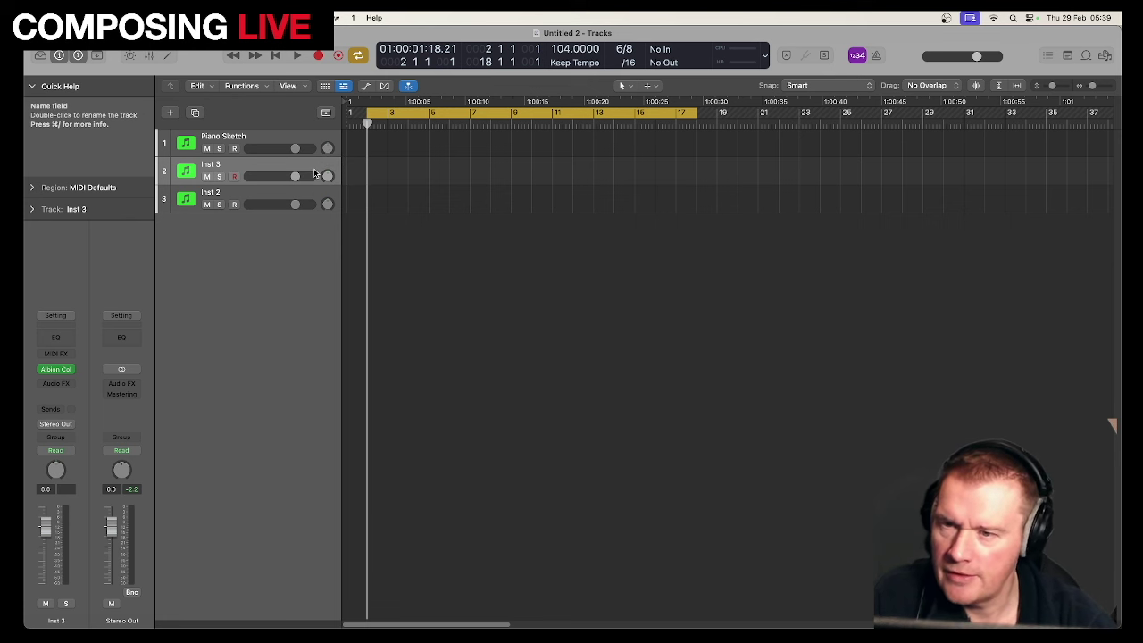
Step: Create an empty one-bar MIDI region at bar 2 on the Inst 3 track and open it in the Piano Roll
right_click(382, 165)
left_click(394, 167)
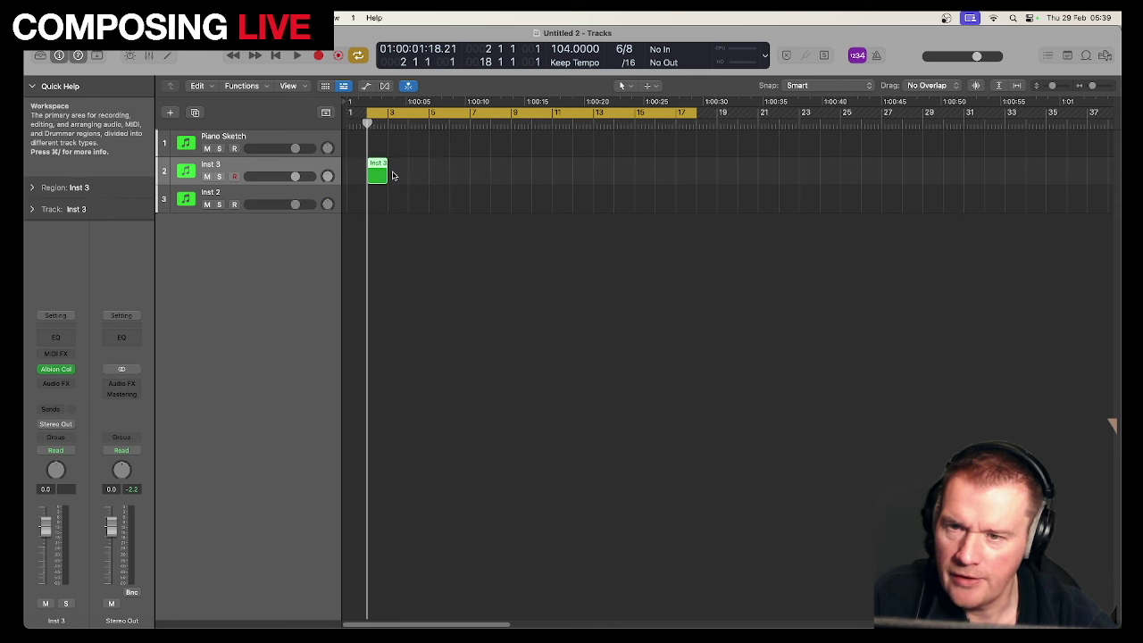
mouse_move(383, 178)
left_mouse_down()
mouse_move(491, 183)
mouse_move(381, 175)
left_mouse_up()
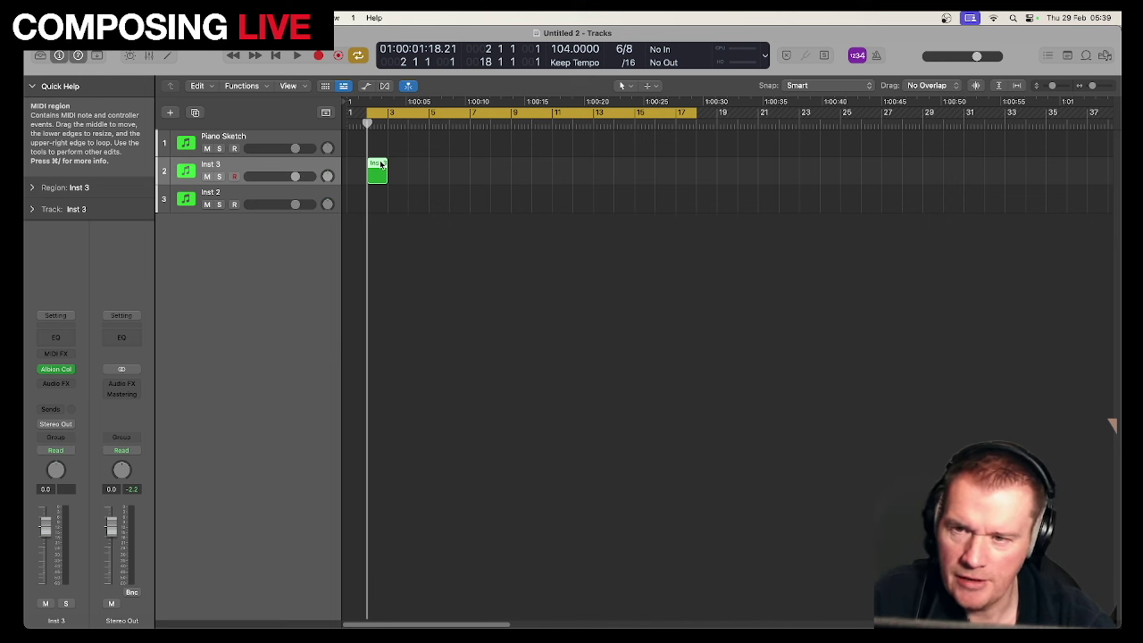
double_click(381, 164)
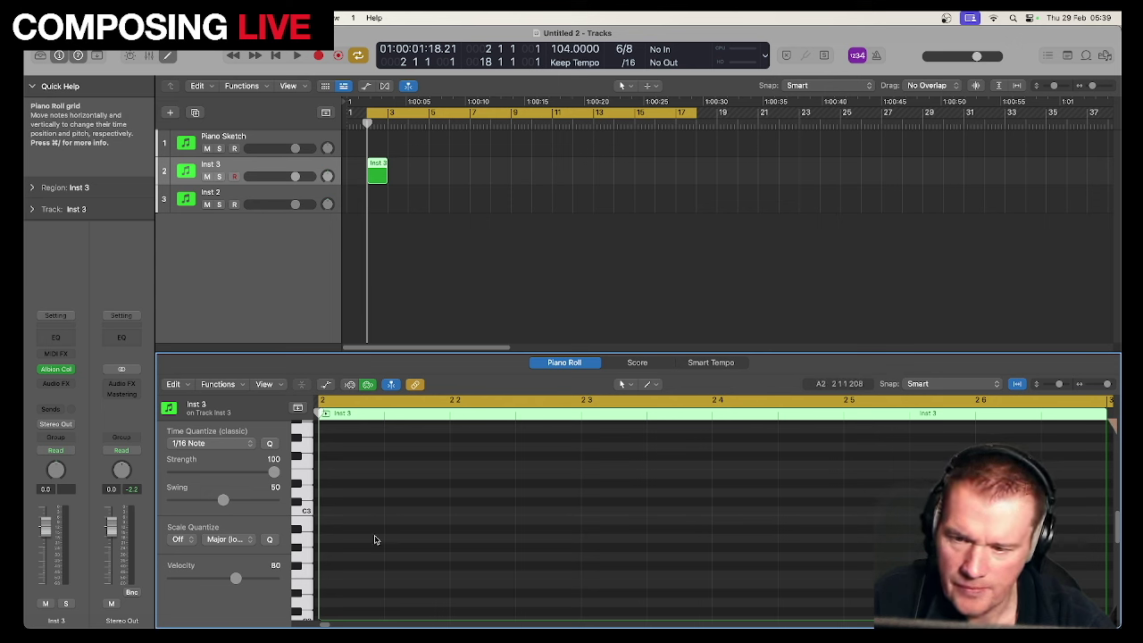
Step: Create a D2 note at the start of the Inst 3 region and shorten it to about a third of a beat
scroll(375, 539, "down", 2)
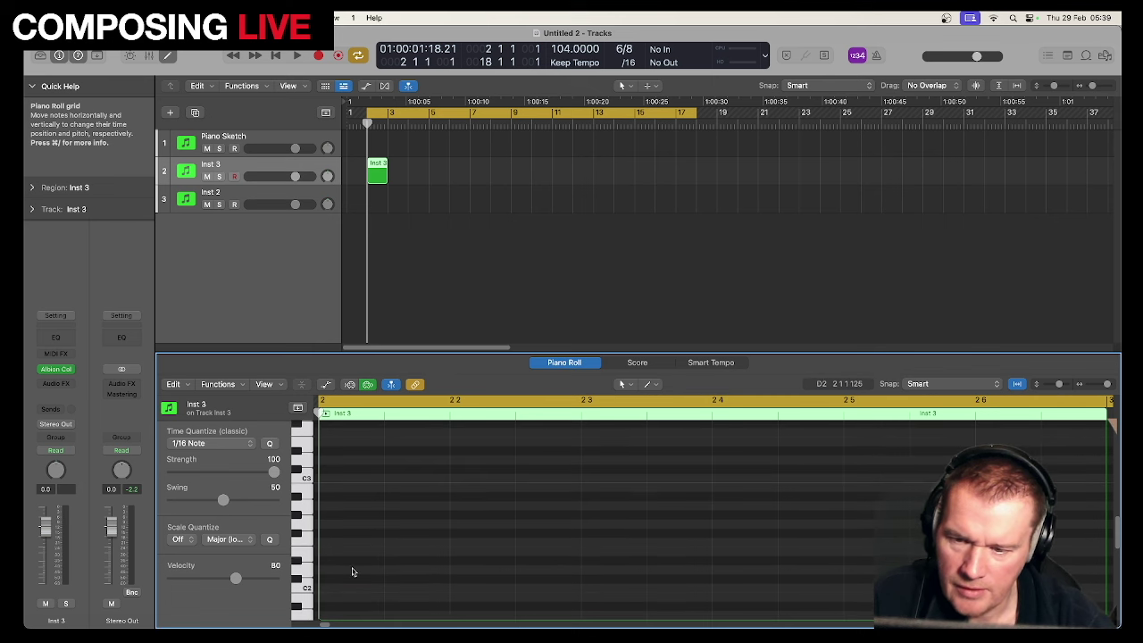
right_click(349, 573)
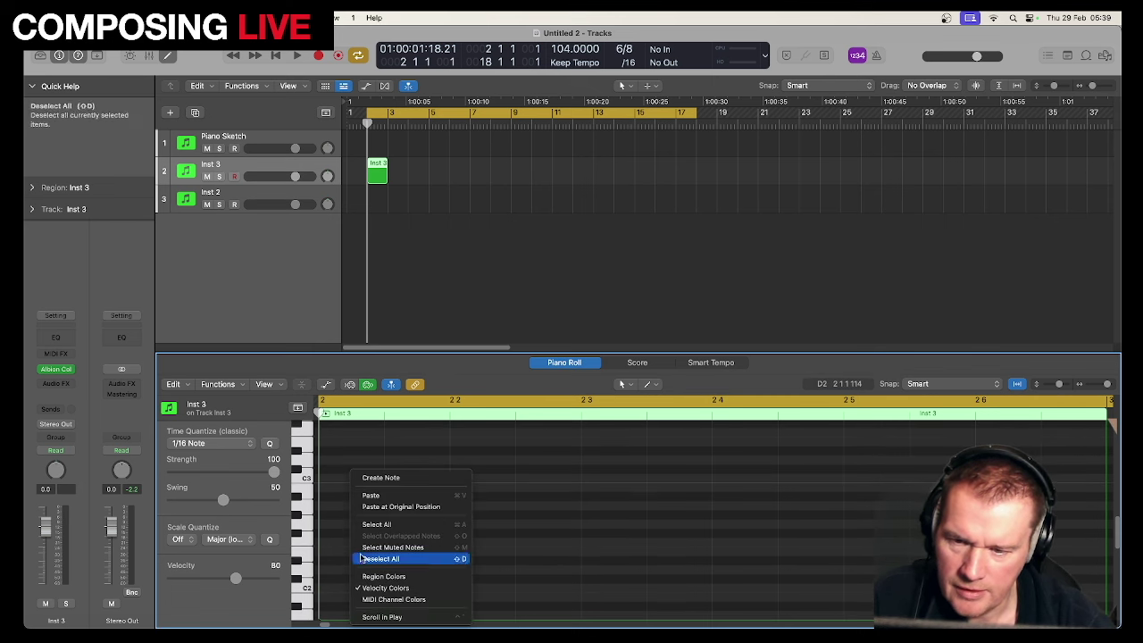
left_click(384, 474)
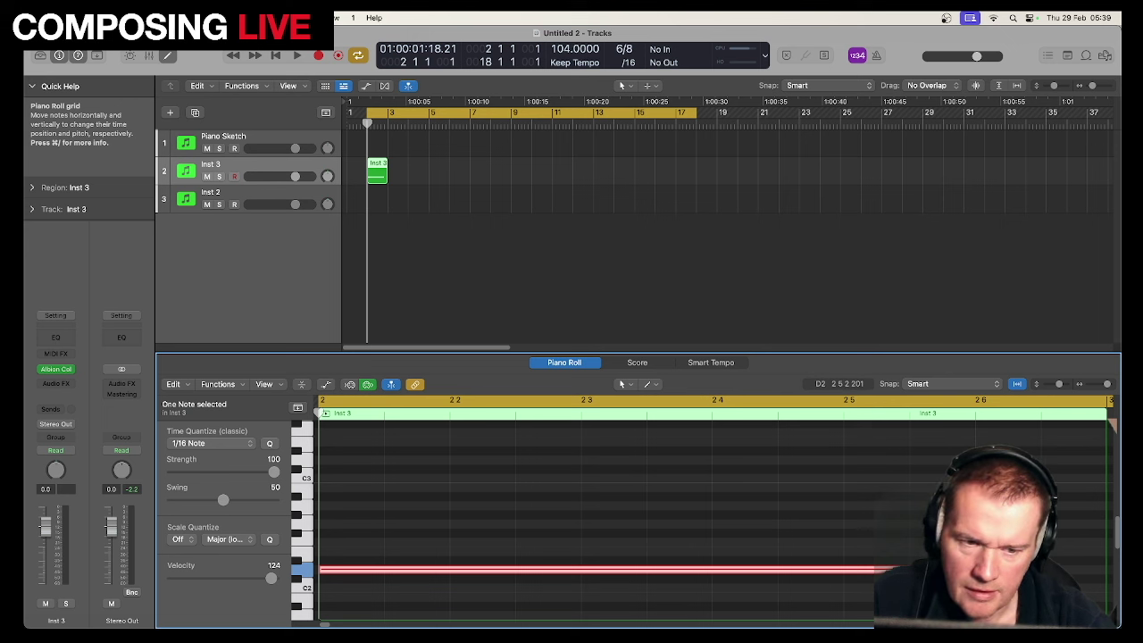
left_click_drag(875, 569, 364, 569)
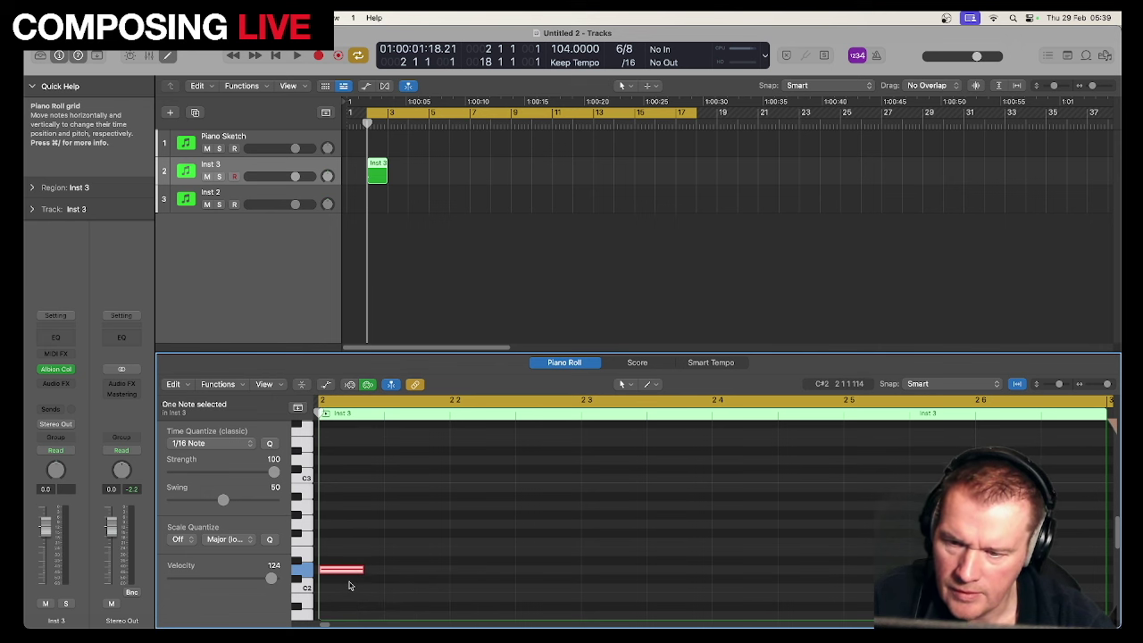
scroll(349, 585, "down", 2)
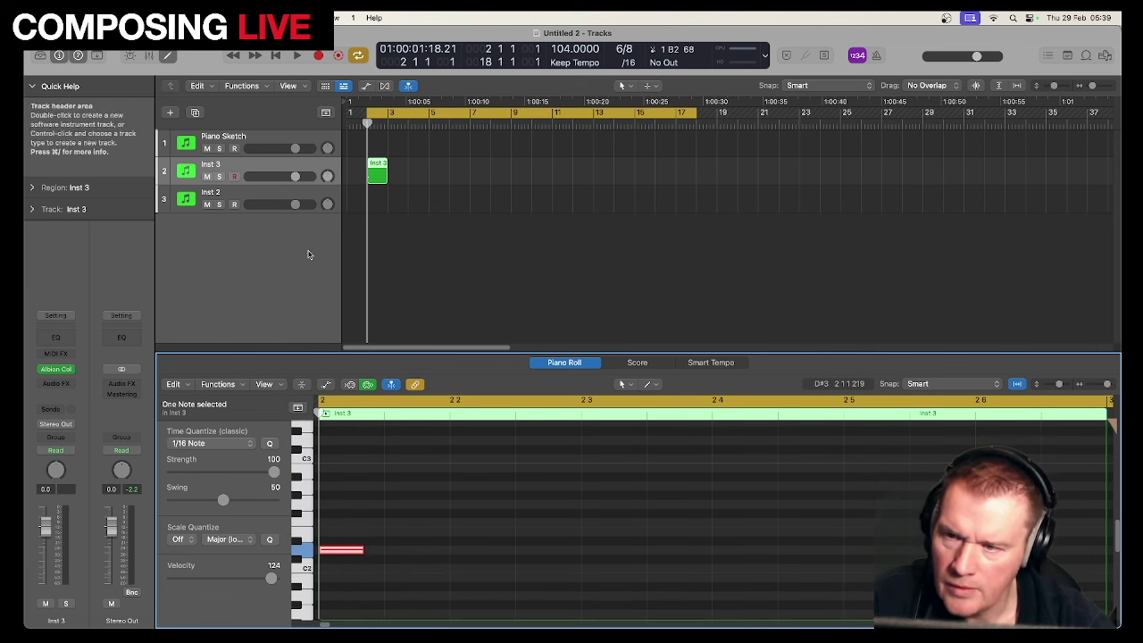
Step: Compare the Marcato and Staccato guitar articulations in Albion Colossus, return to Staccatissimo alone, and close the plug-in window
left_click(235, 165)
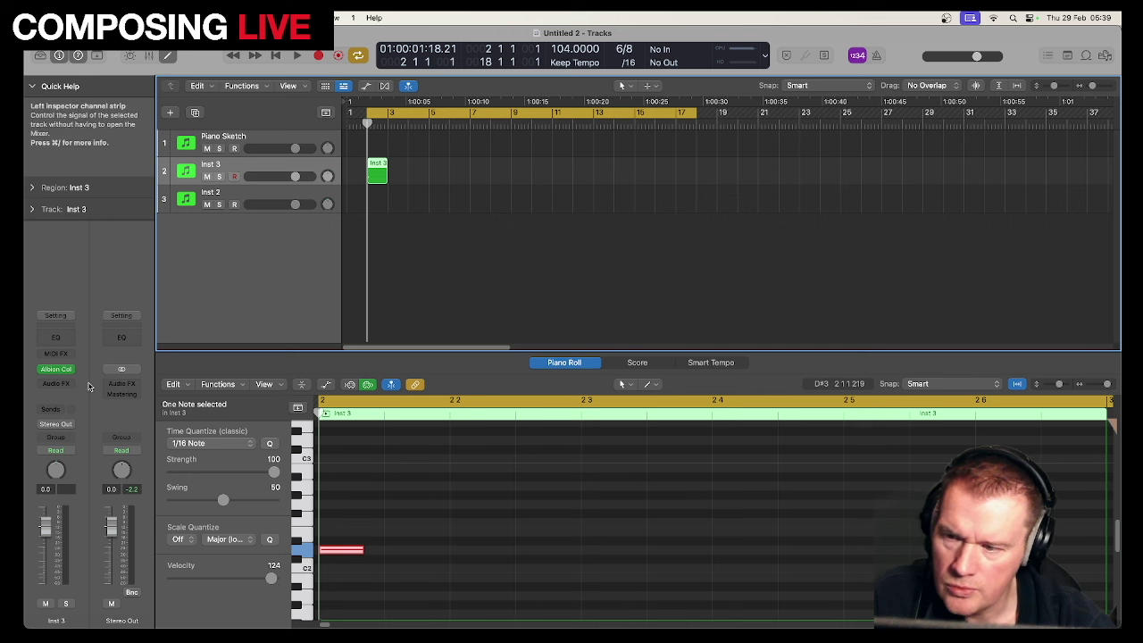
left_click(59, 371)
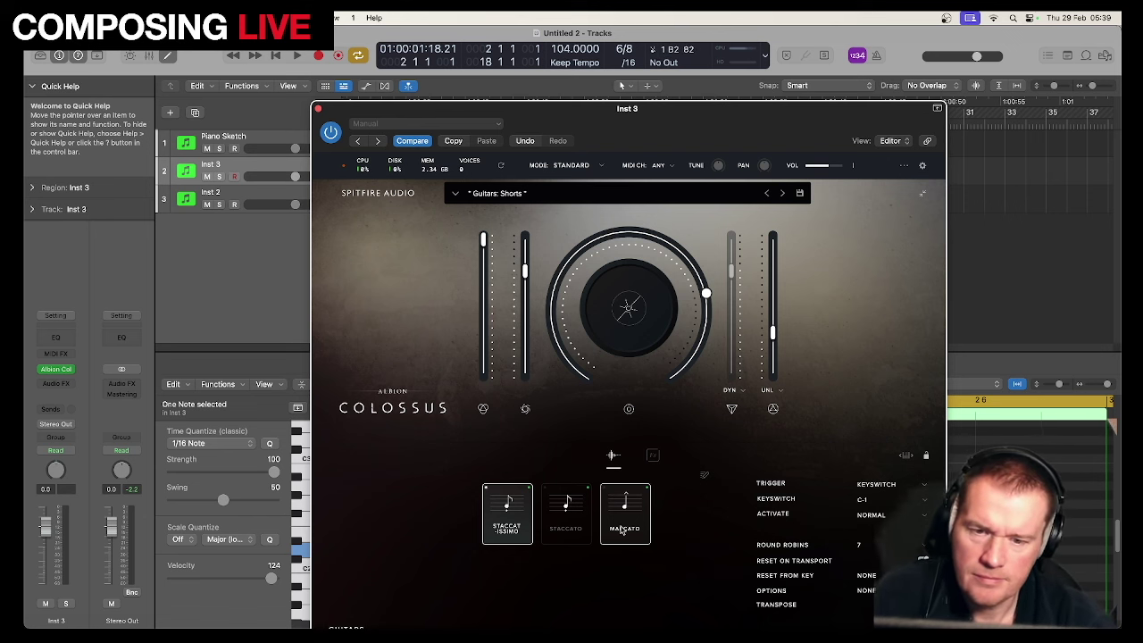
left_click(576, 518)
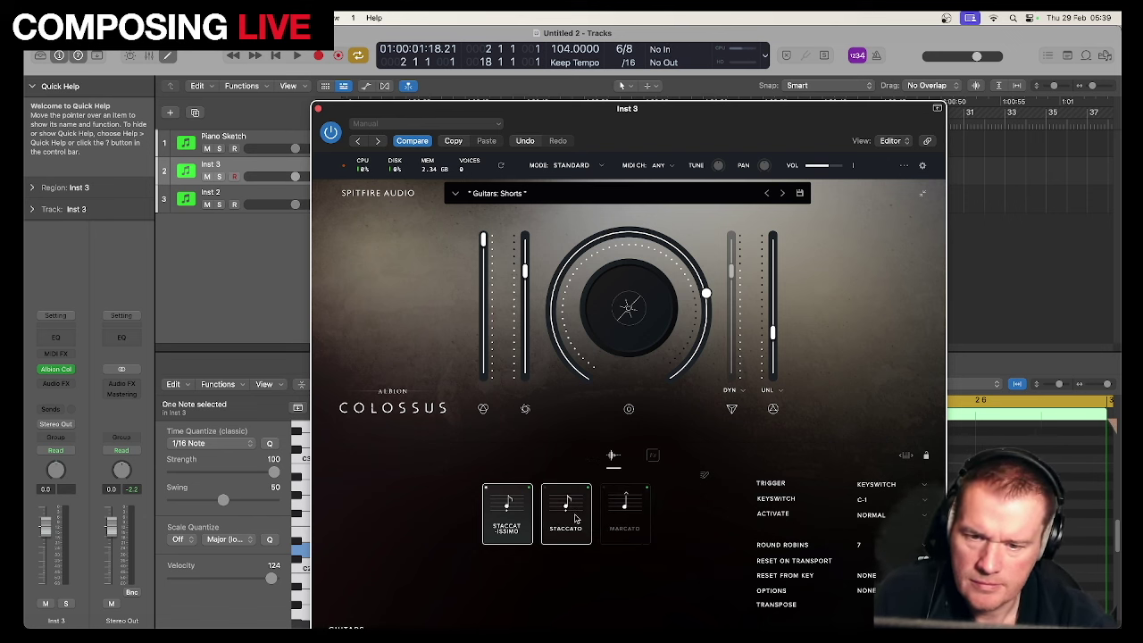
left_click(515, 516)
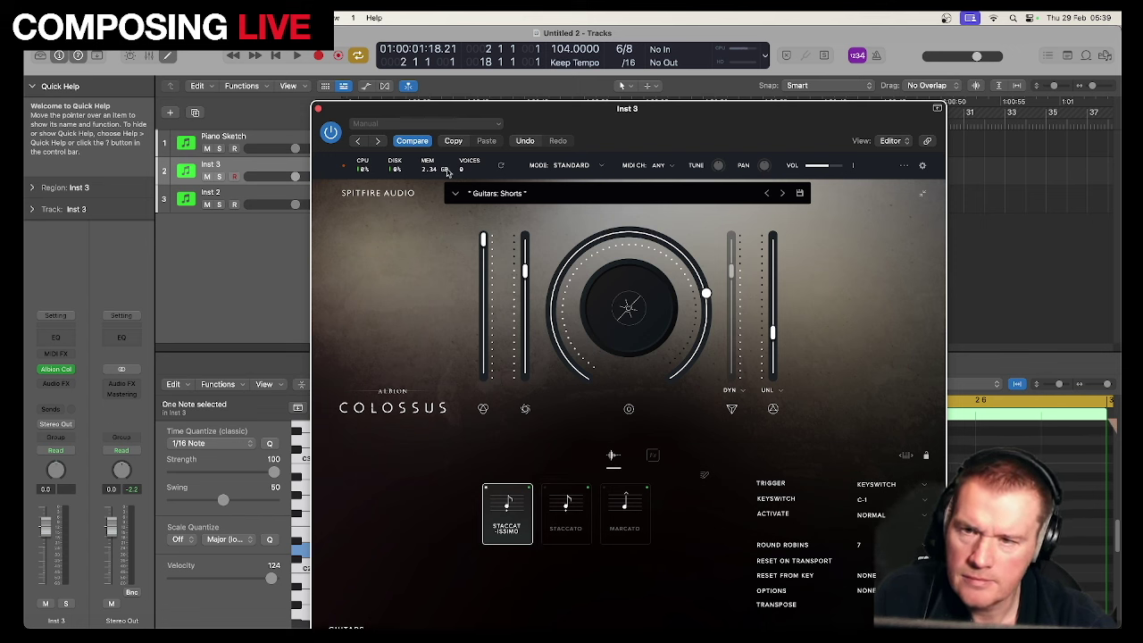
left_click(319, 110)
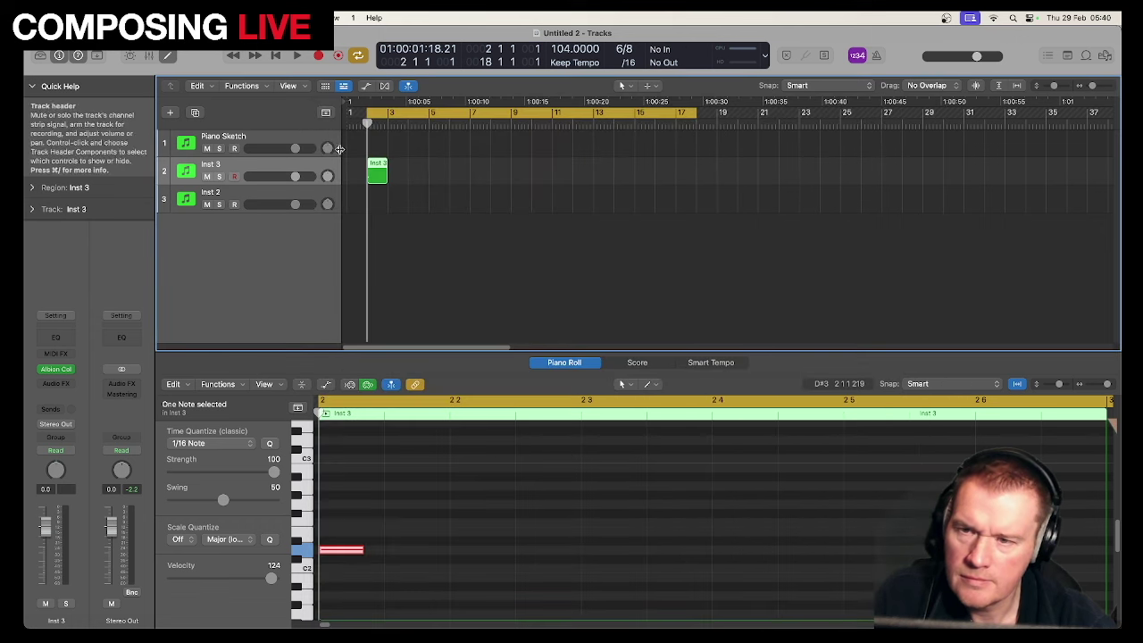
Step: Set the D2 note's velocity to 102
left_click(353, 549)
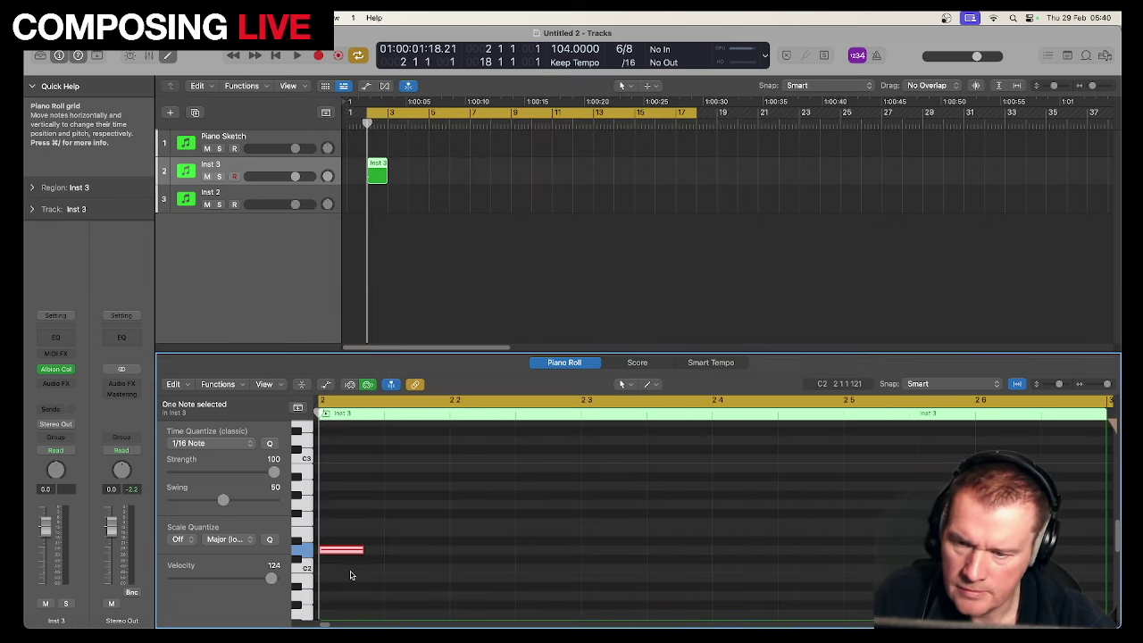
mouse_move(271, 578)
left_mouse_down()
mouse_move(240, 581)
mouse_move(254, 580)
left_mouse_up()
left_click(400, 571)
left_click(354, 549)
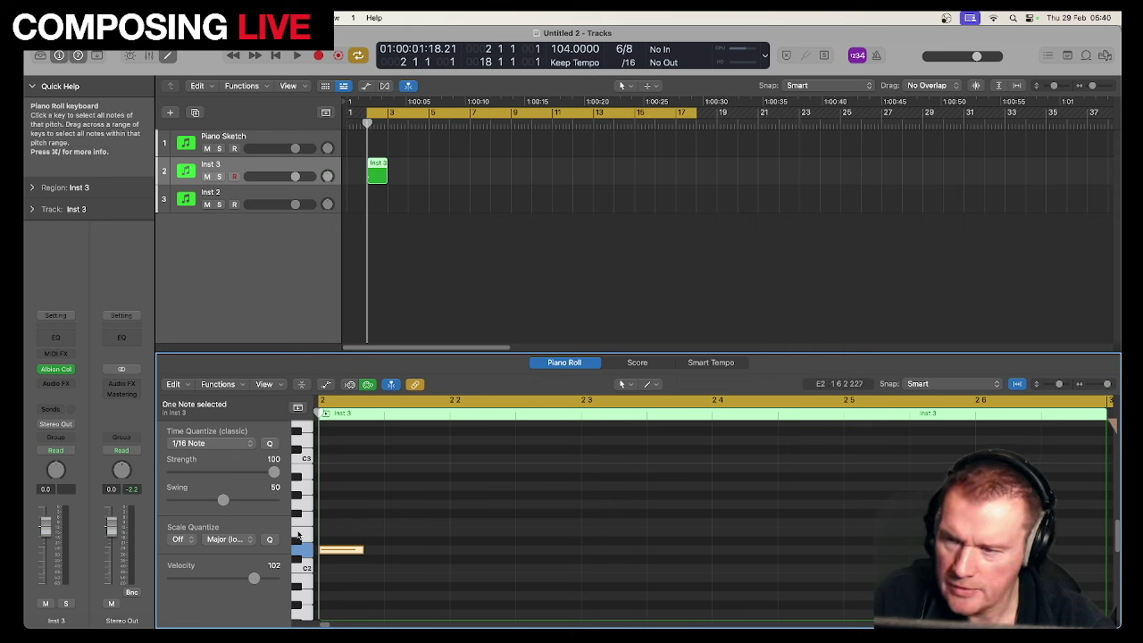
Step: Shorten the D2 note in the Inst 3 region to a length of 84 ticks and set its velocity to 92
left_click(269, 135)
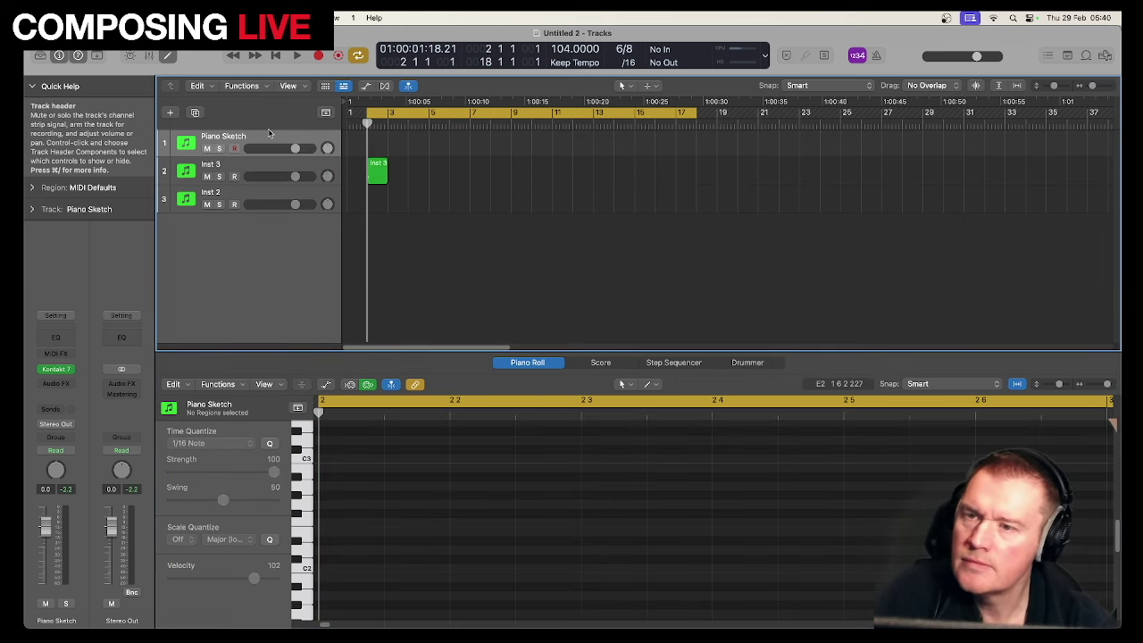
left_click(263, 165)
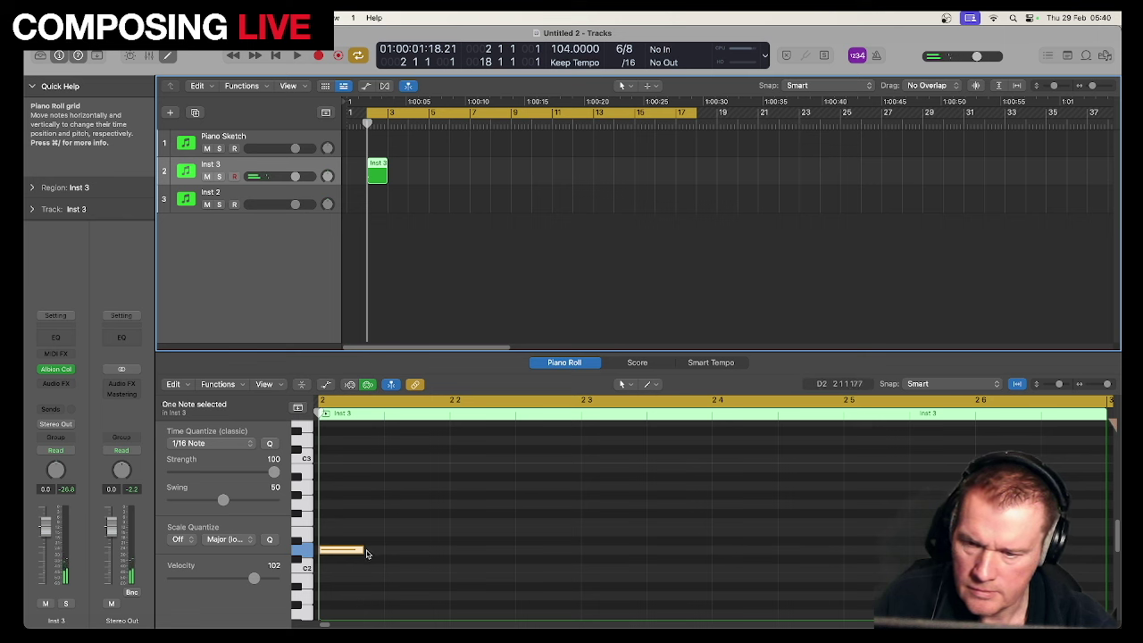
left_click_drag(364, 553, 338, 557)
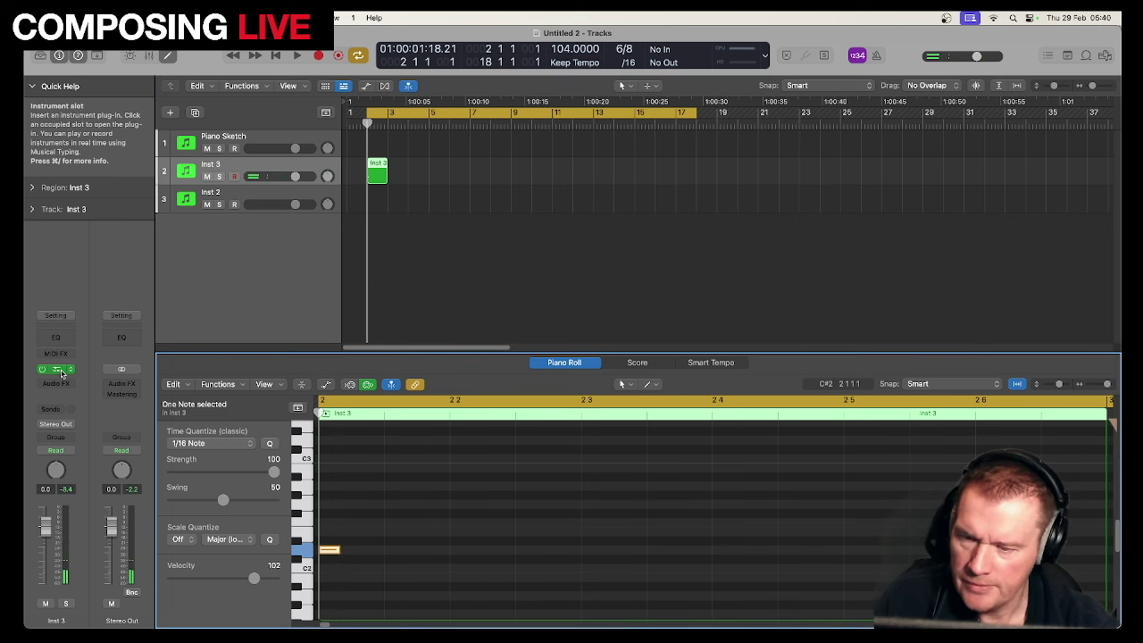
left_click(334, 551)
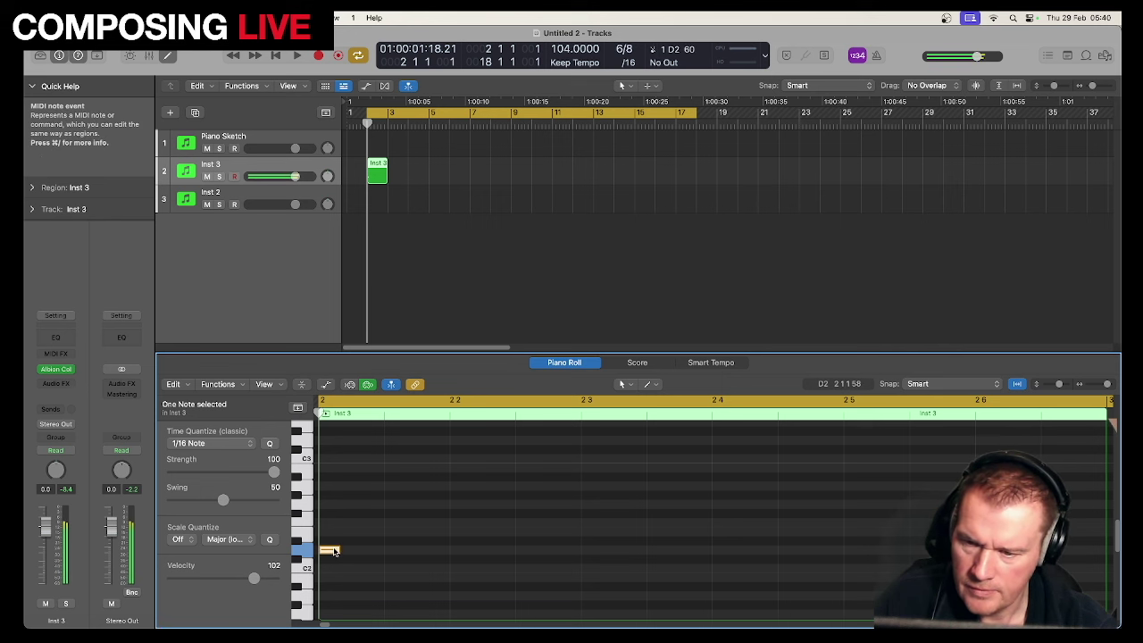
left_click_drag(255, 578, 244, 582)
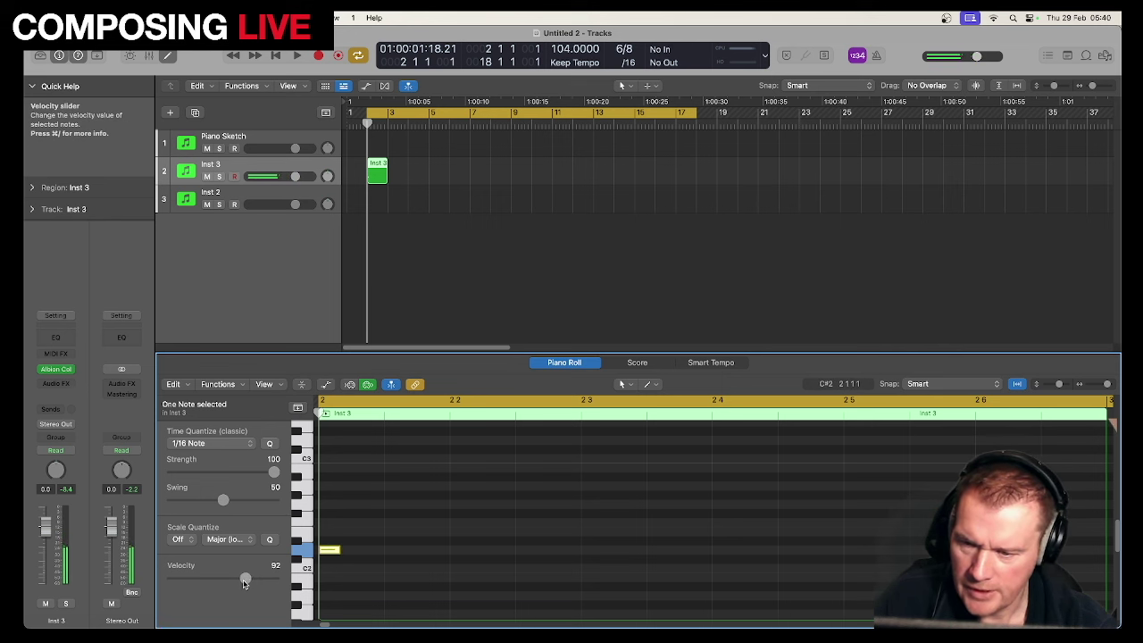
Step: Copy the short note to D2 at 2 1 2 and 2 2 2, D#2 at 2 3 1, and D2 at 2 4 1
left_click(333, 549)
left_click_drag(332, 549, 400, 555)
left_click_drag(535, 552, 596, 544)
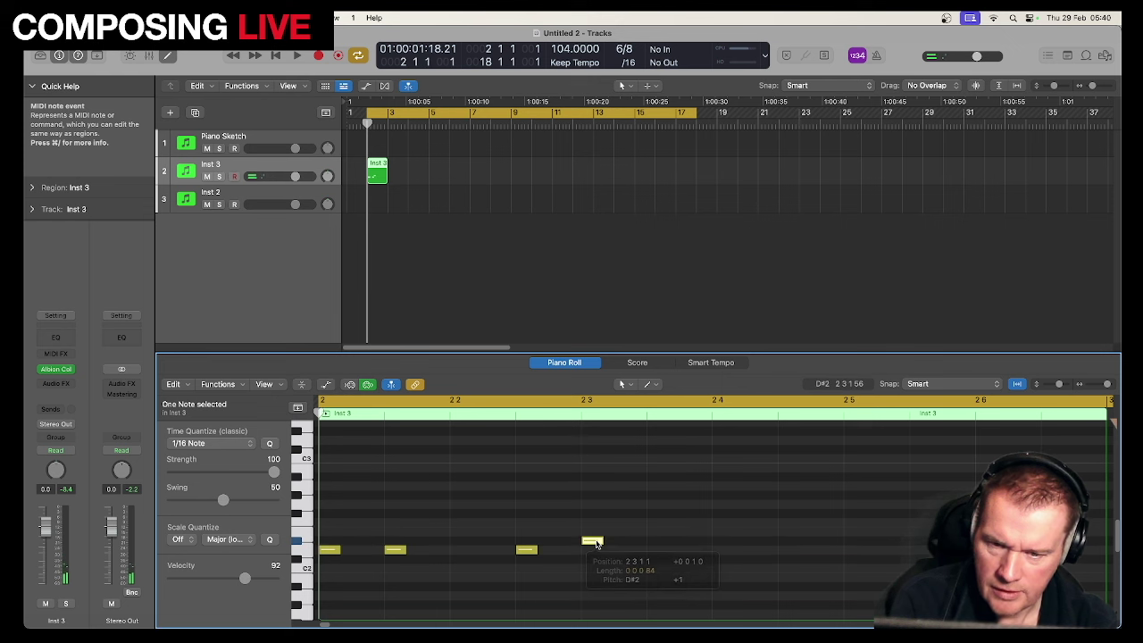
left_click_drag(595, 543, 728, 558)
left_click_drag(728, 554, 728, 554)
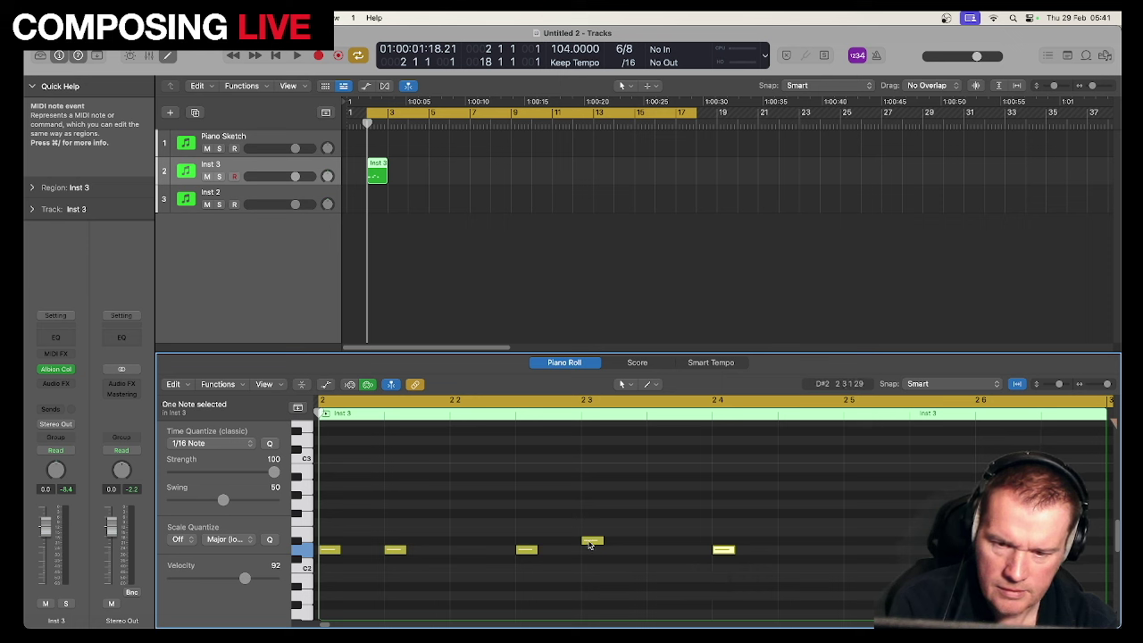
Step: Move the D#2 note one sixteenth later, to position 2 3 2
mouse_move(589, 544)
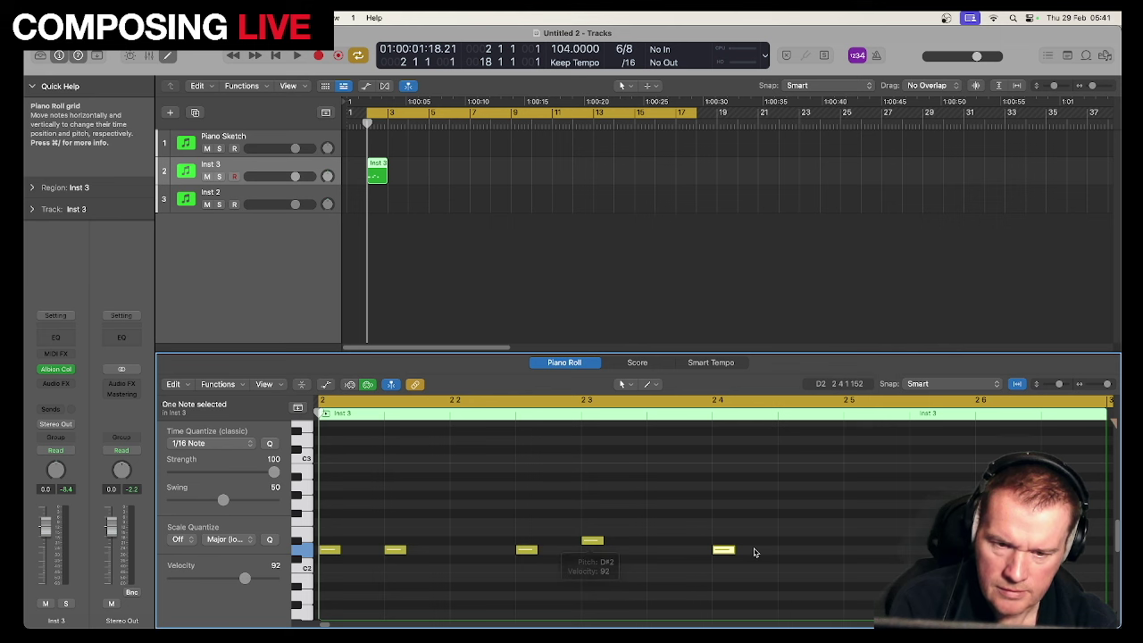
key("alt+Right")
mouse_move(728, 553)
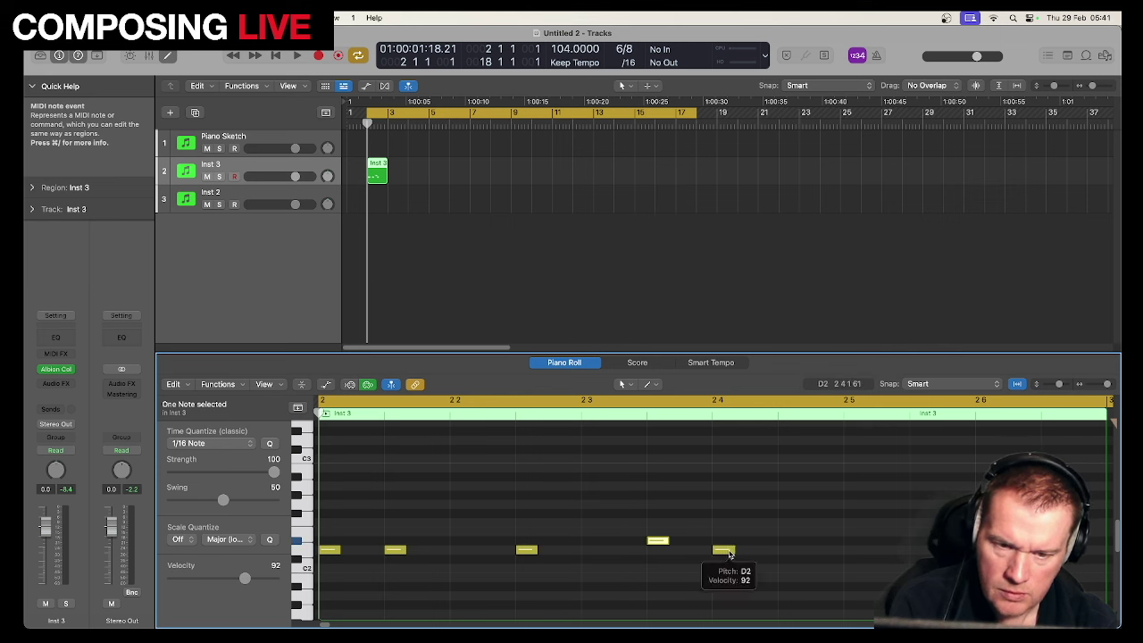
Step: Copy the D2 note at 2 4 1 to D#2 at 2 5 1, lengthen it to 0 1 1 0, and play the bar
left_click_drag(728, 553, 860, 543)
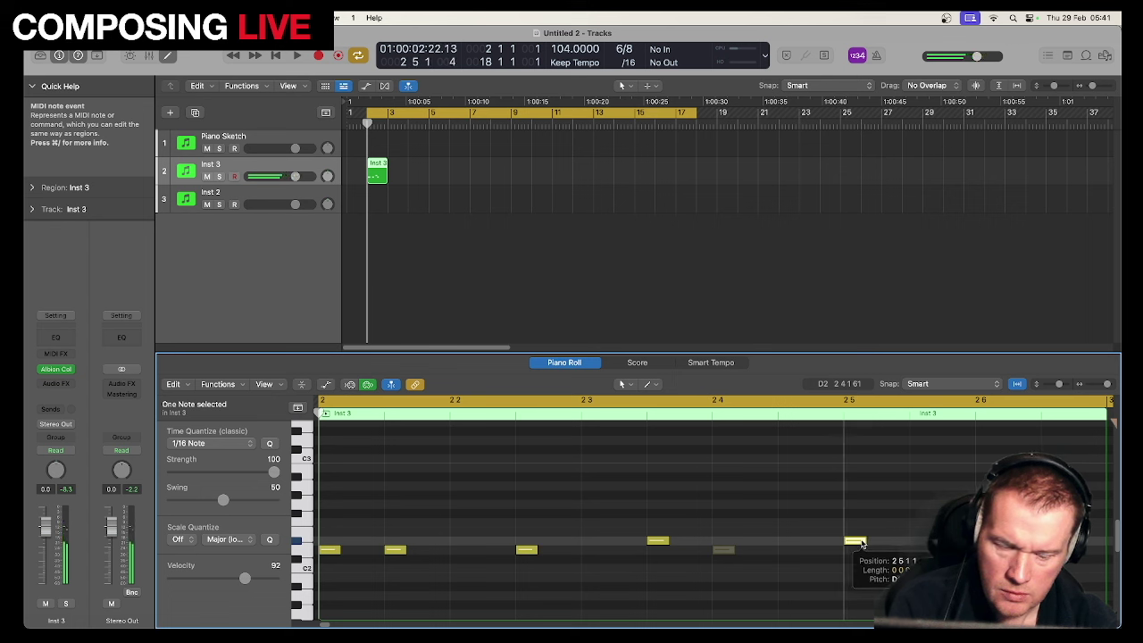
left_click_drag(863, 544, 932, 541)
key("space")
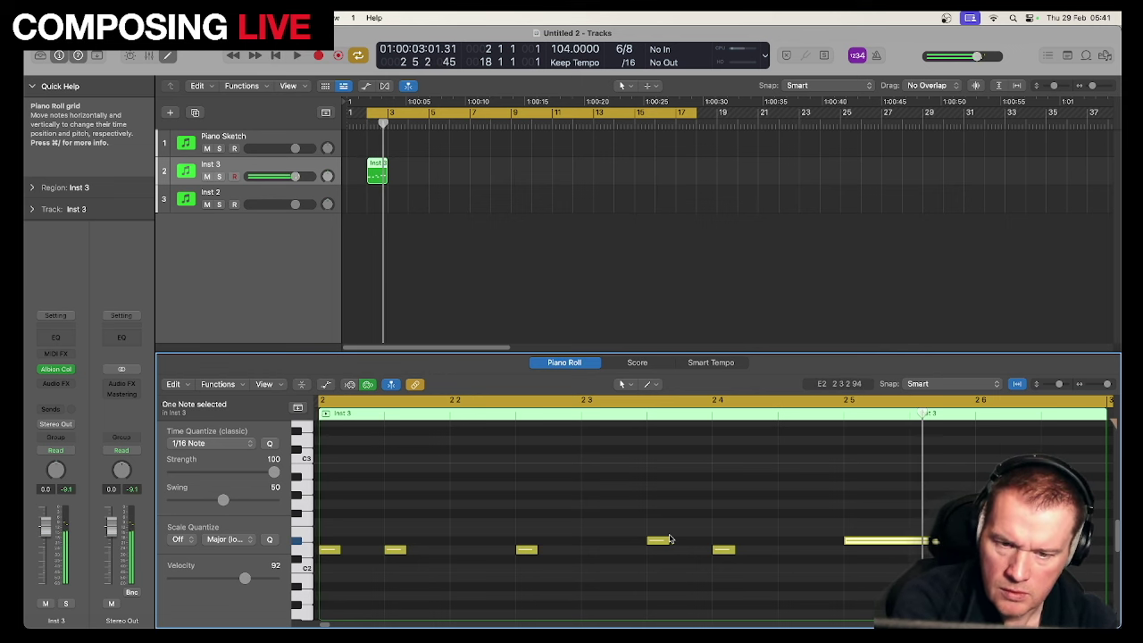
key("space")
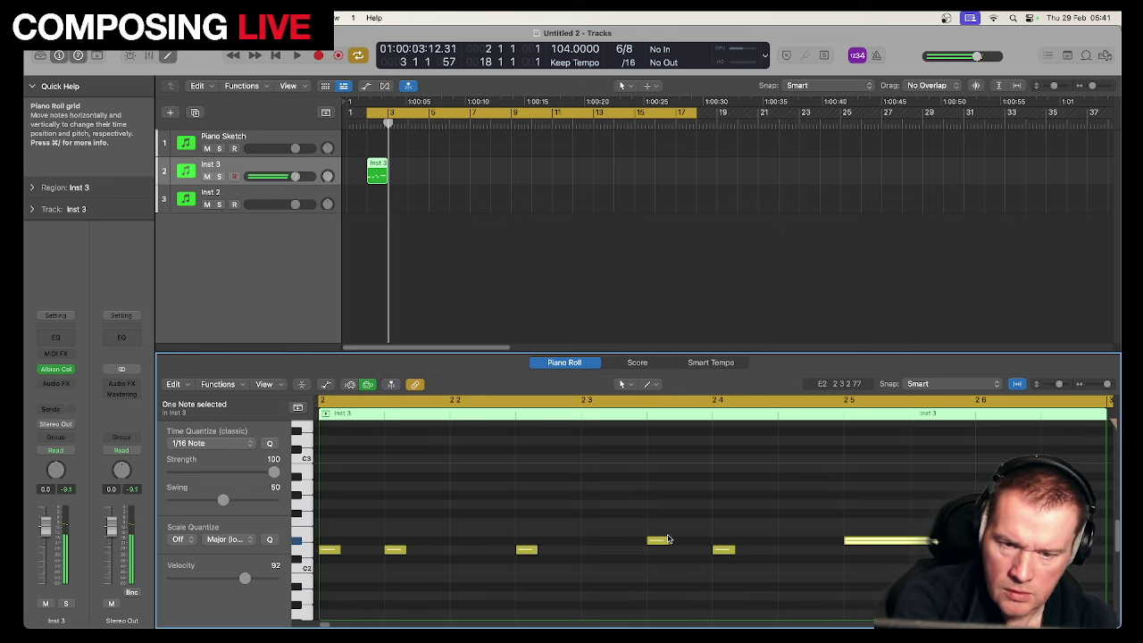
Step: Lower the D#2 note at 2 3 2 to D2 and play the Inst 3 region back
left_click_drag(667, 539, 661, 554)
key("space")
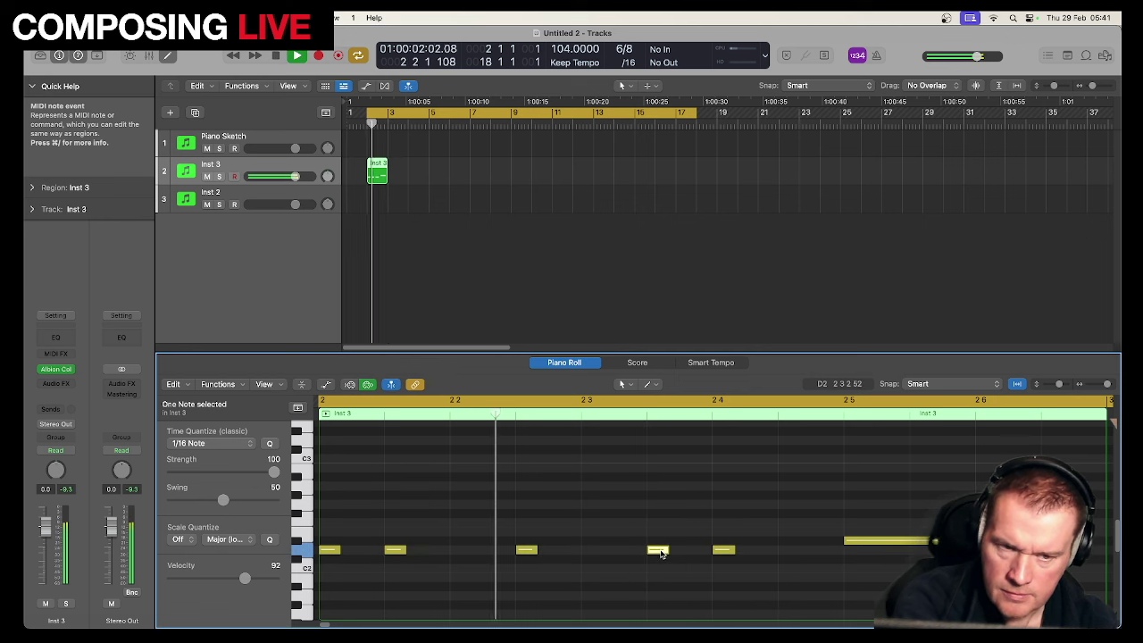
key("space")
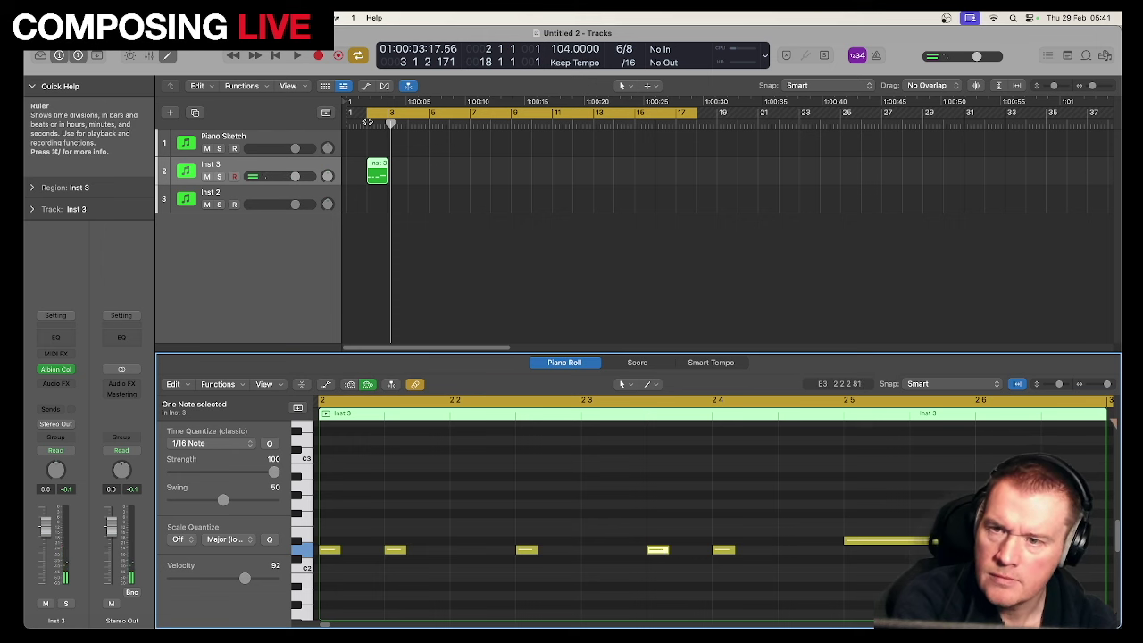
key("space")
key("space")
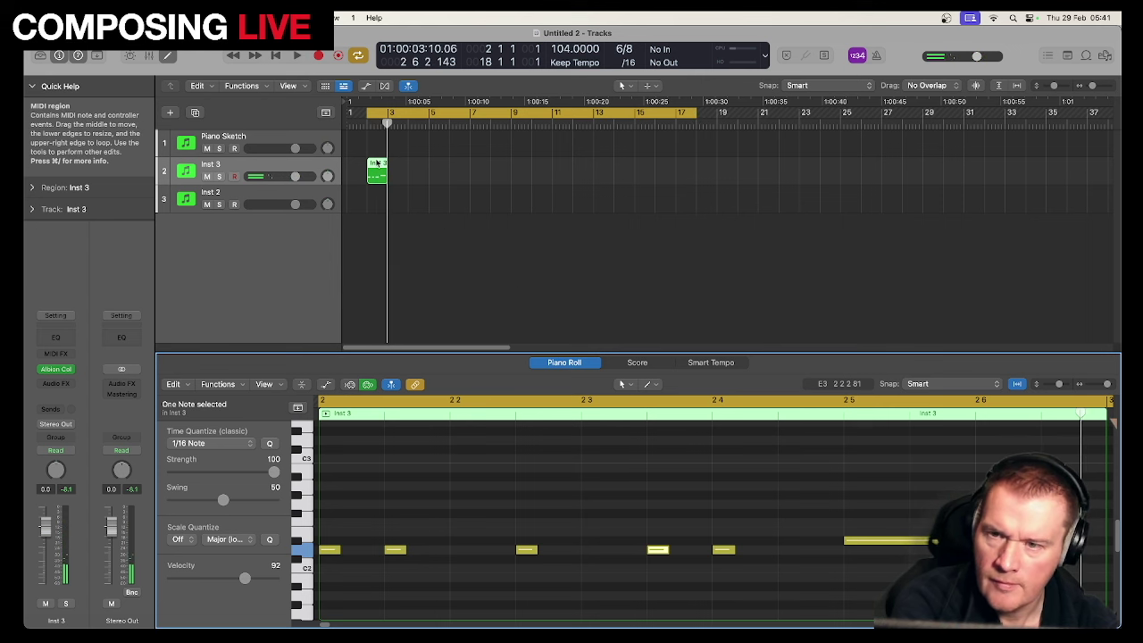
Step: Copy the Inst 3 region to bar 4, then raise the bar 2 region's D2 note at 2 4 1 to D#2 and play it
left_click_drag(377, 162, 425, 170)
double_click(726, 548)
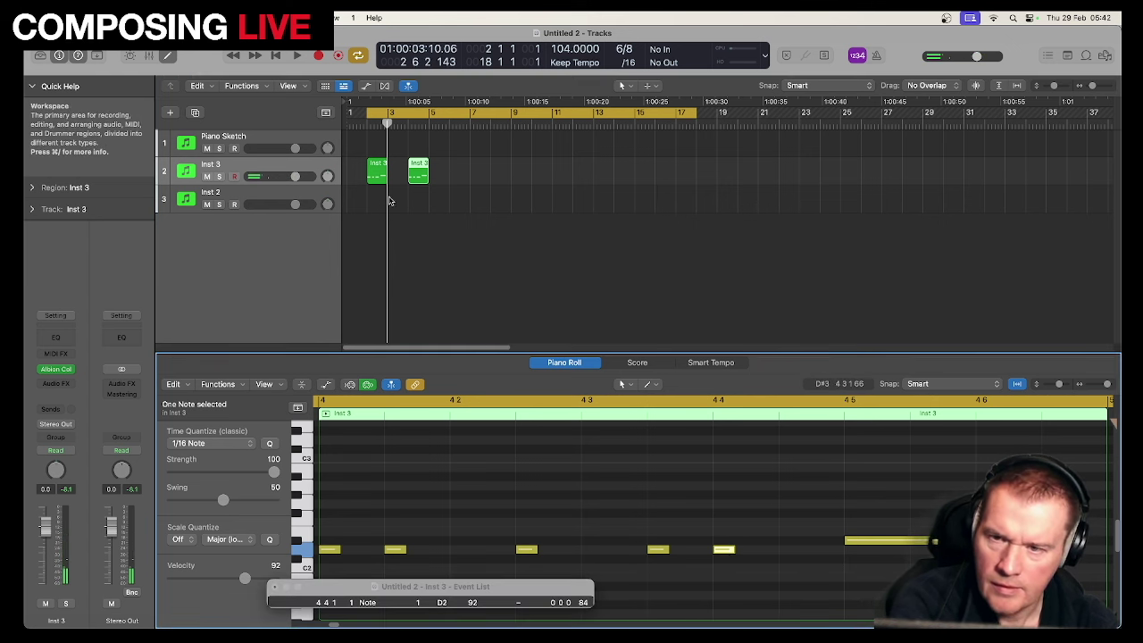
key("Tab")
left_click(466, 549)
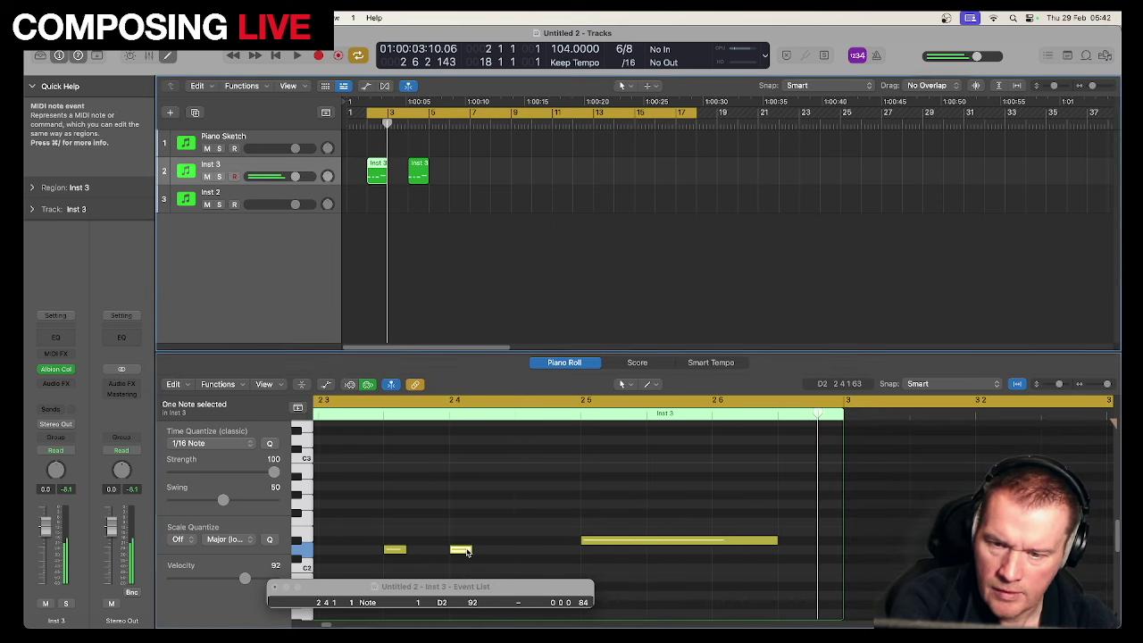
left_click_drag(466, 548, 465, 544)
key("space")
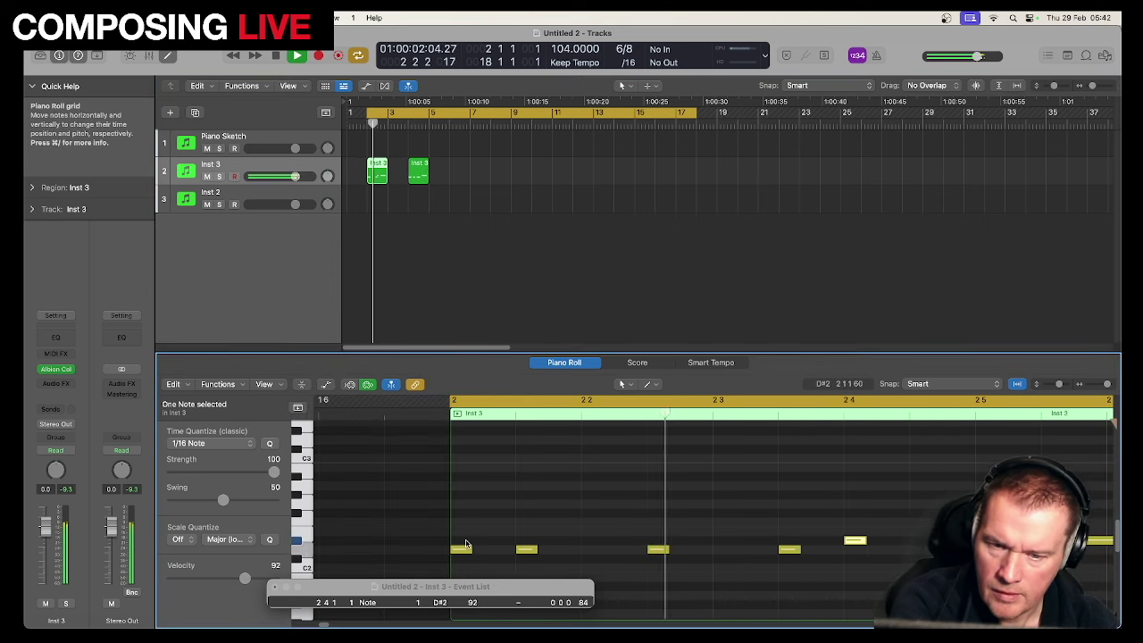
key("space")
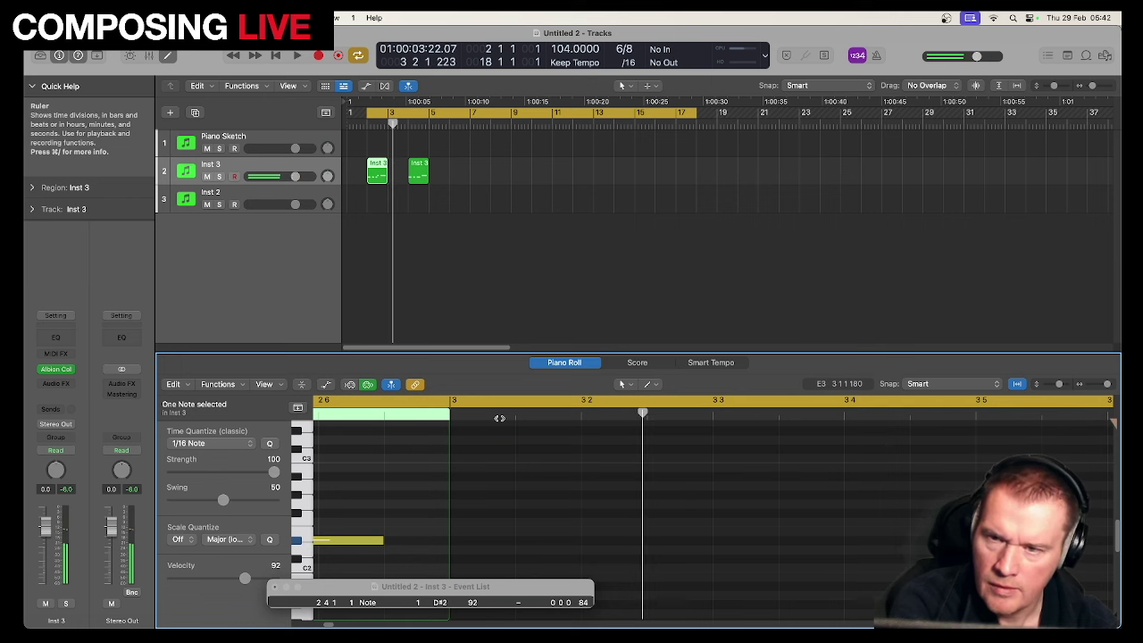
Step: Copy the bar 2 region to bar 3 and replace its long note with 100-tick notes: D#2 at 3 5 1 and 3 6 1, F#2 at 3 5 2 and 3 6 2
left_click_drag(380, 164, 400, 163)
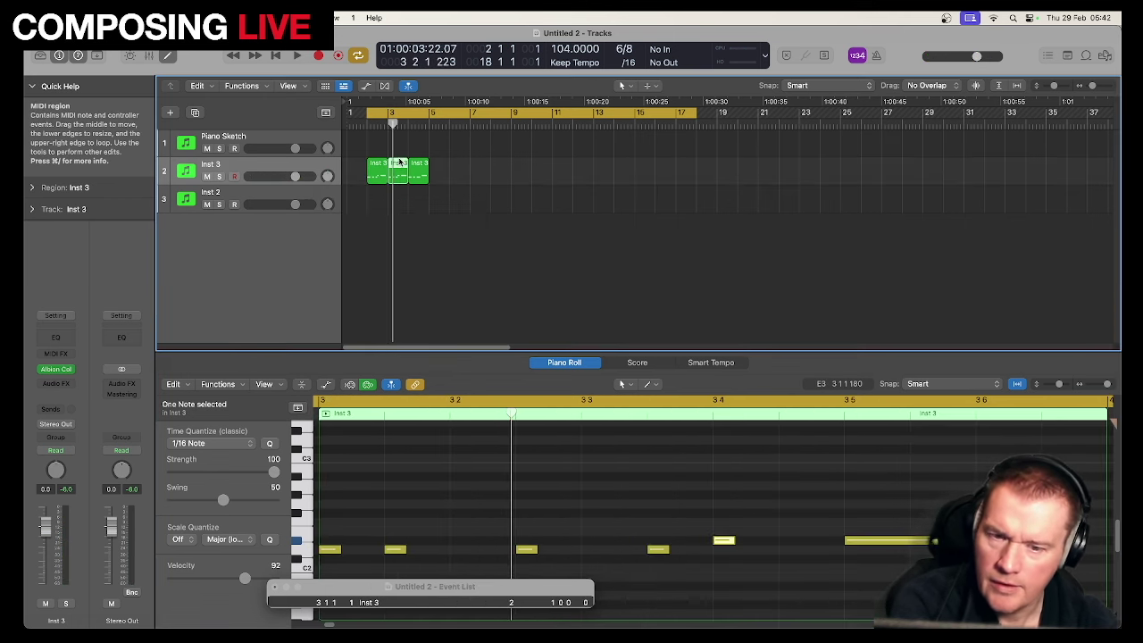
left_click(868, 541)
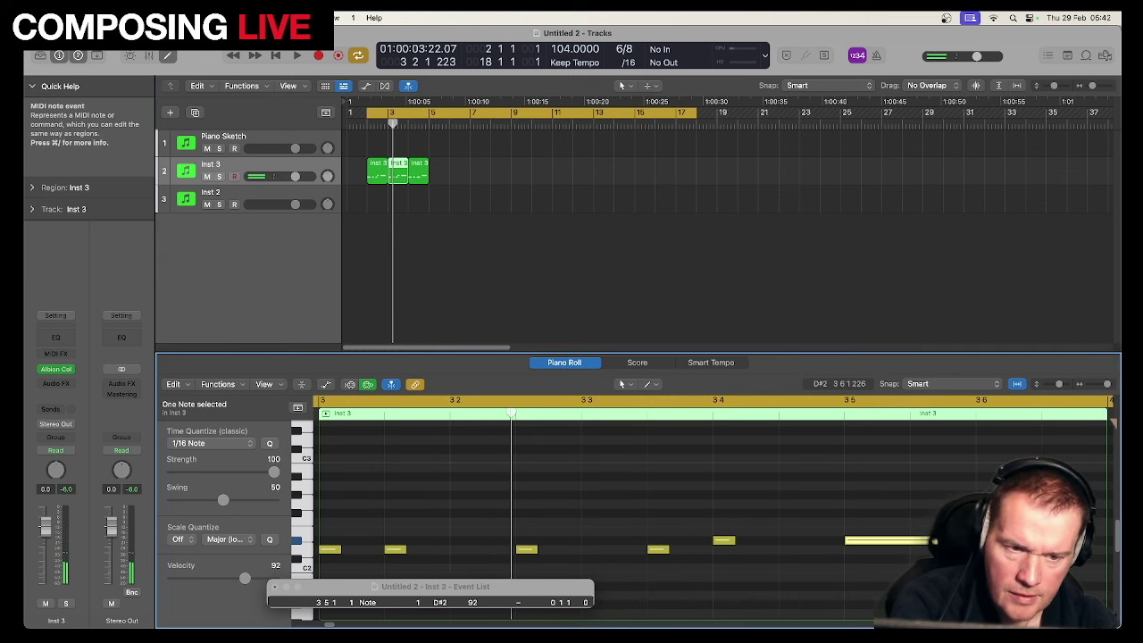
left_click_drag(932, 541, 925, 513)
key("space")
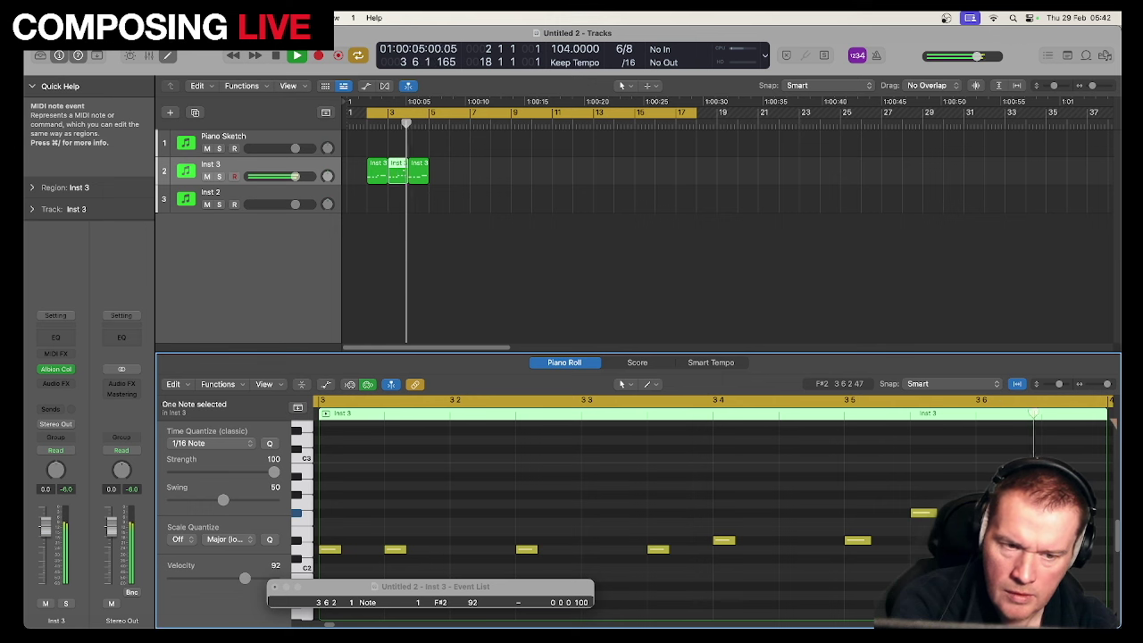
key("space")
Step: Copy the bar 3 region to bar 5, move its D#2 note at 5 4 1 to C2 at 5 4 2, and play the sequence
left_click_drag(396, 167, 440, 168)
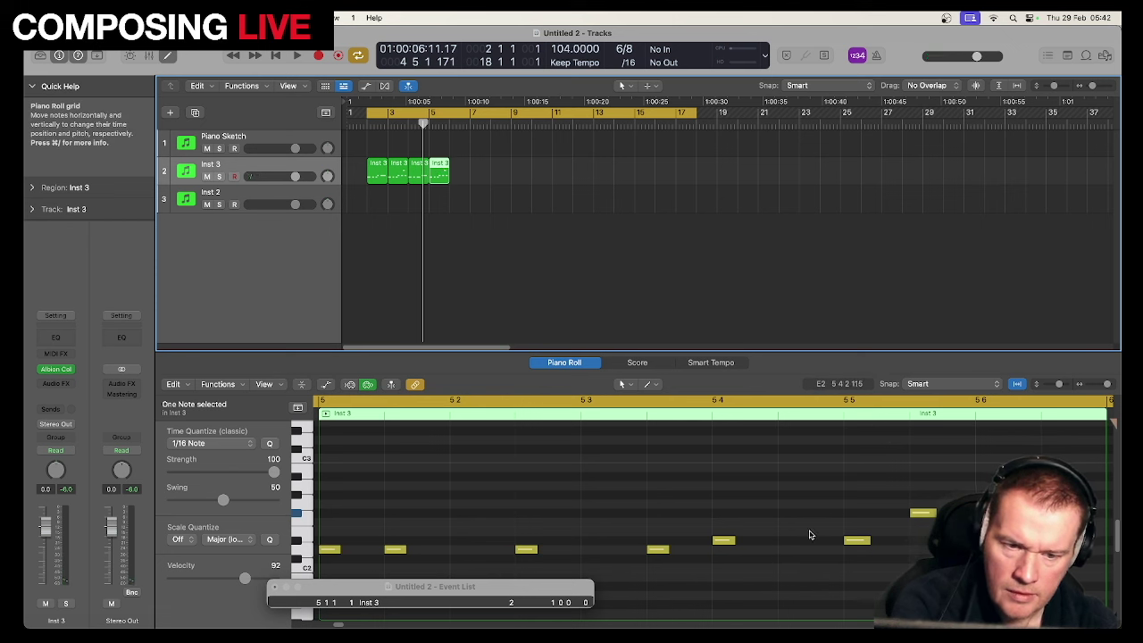
left_click_drag(732, 538, 791, 569)
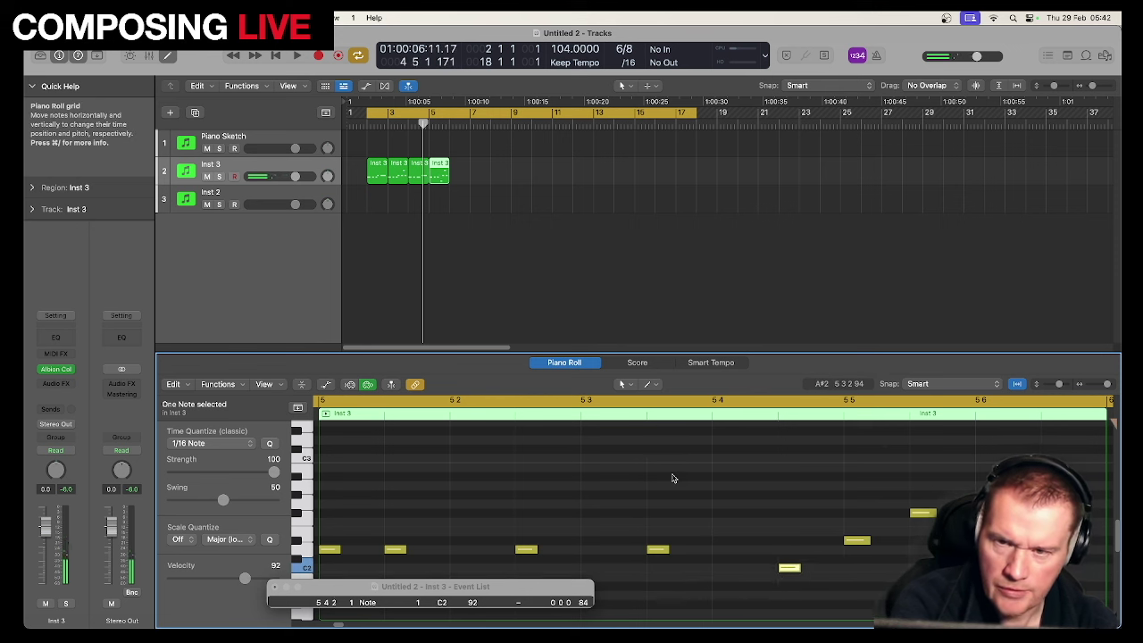
key("space")
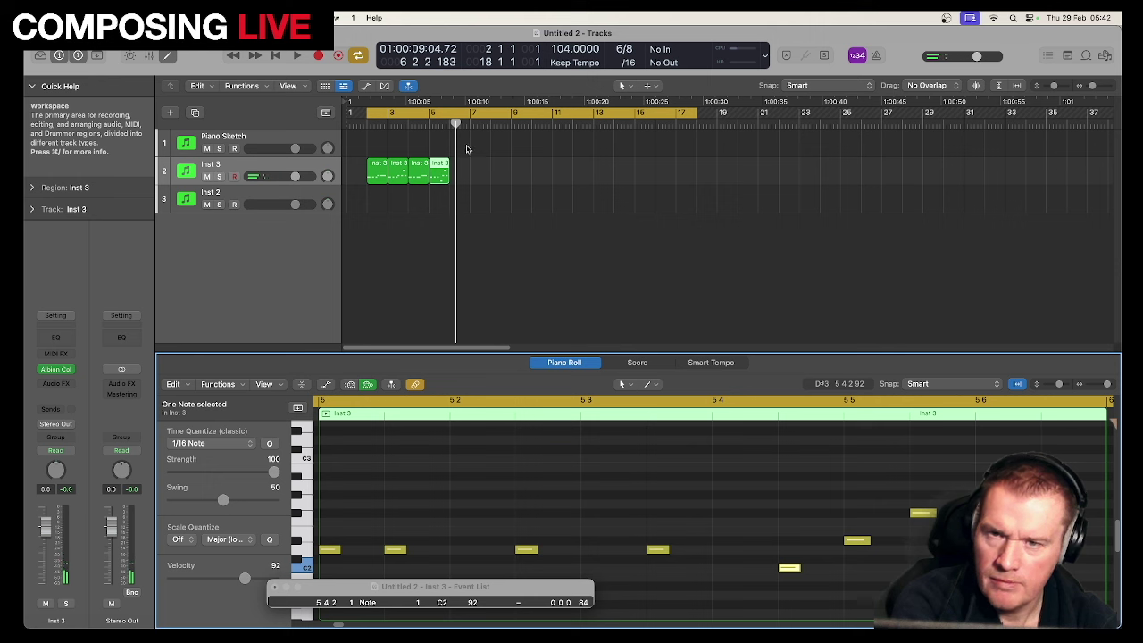
Step: Join the four Inst 3 regions in bars 2 to 5 into one with the Join Tool, return to the Pointer Tool, and play it
left_click(379, 168, "shift")
left_click(398, 168, "shift")
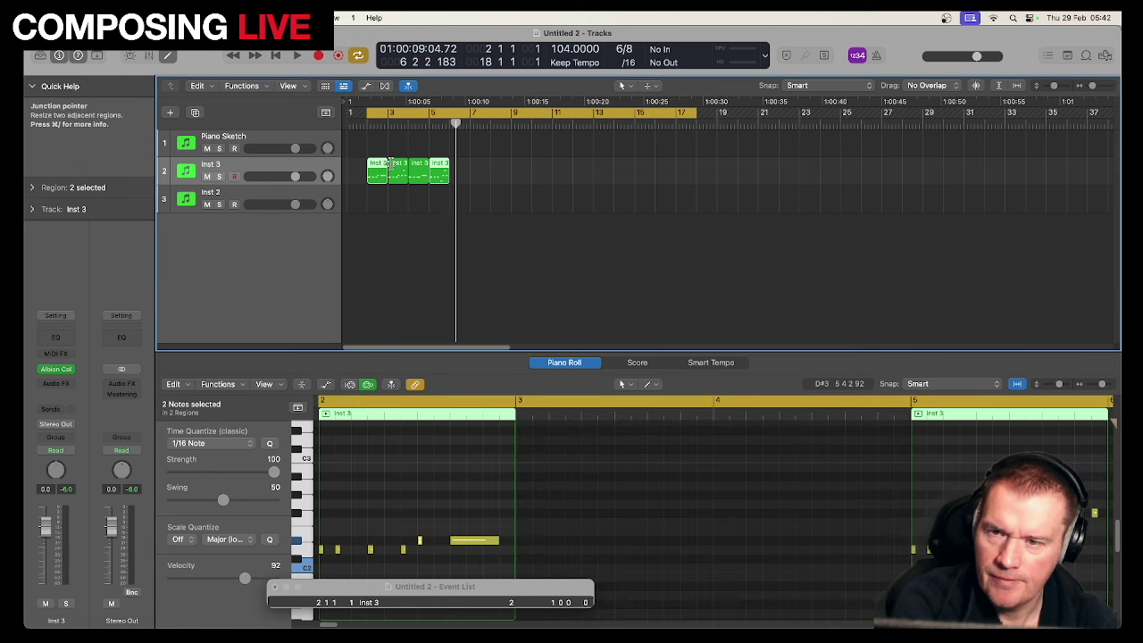
left_click(416, 168, "shift")
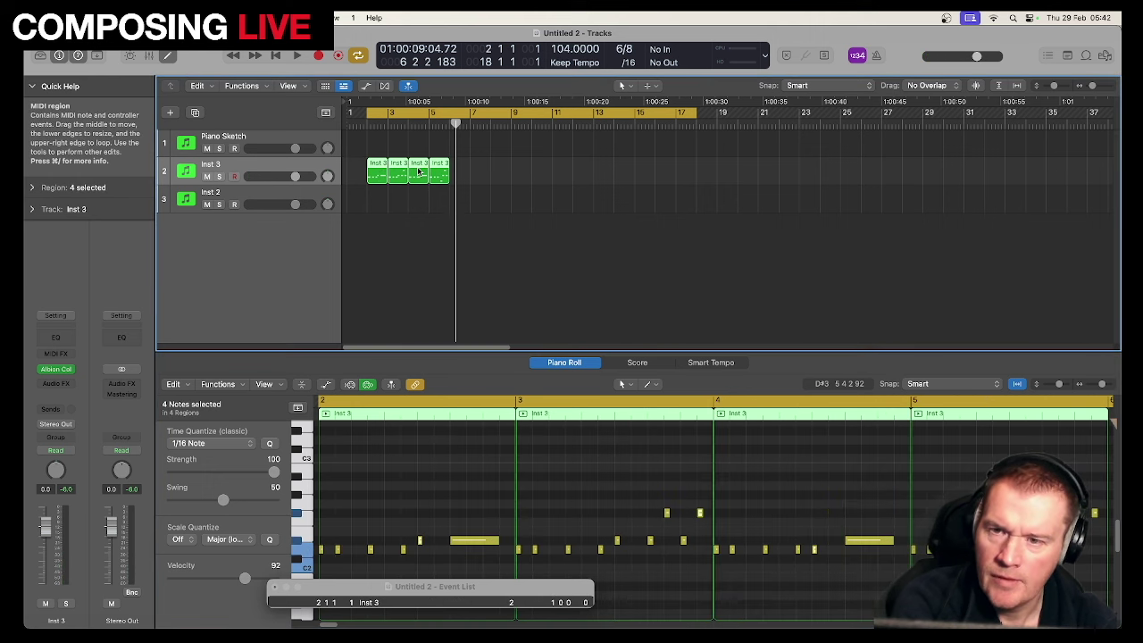
left_click(631, 87)
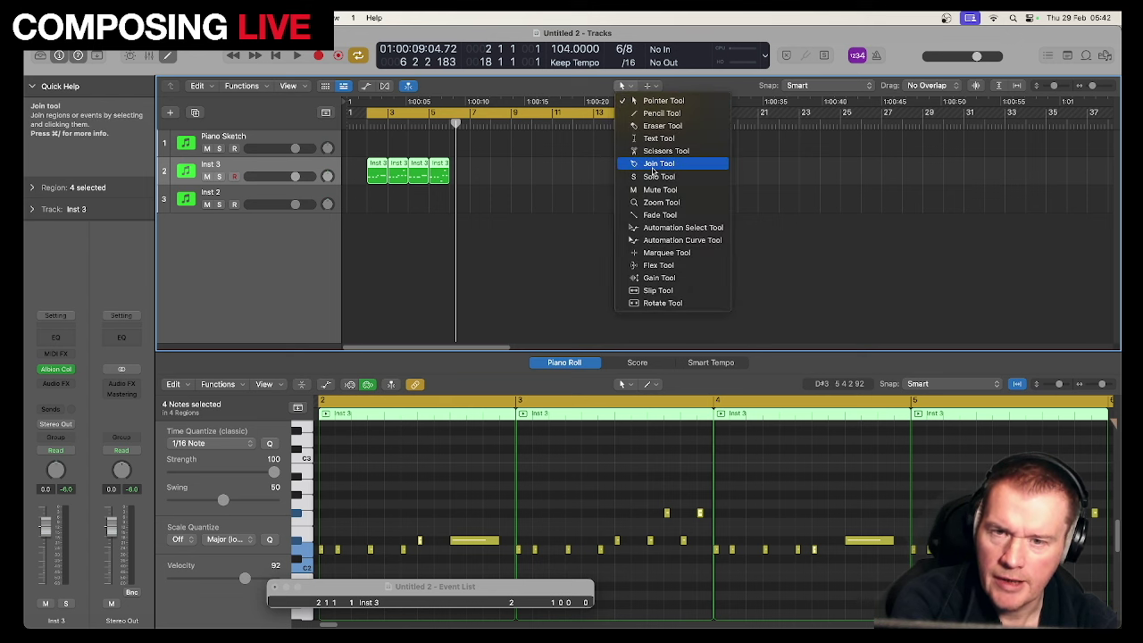
left_click(466, 174)
left_click(439, 172)
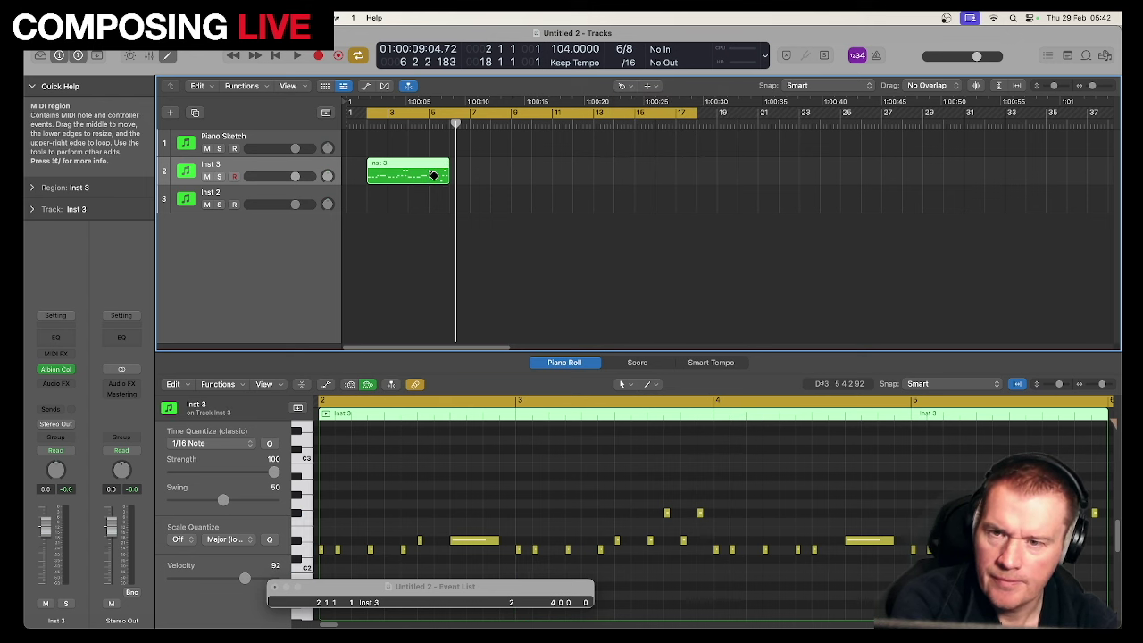
left_click(622, 86)
left_click(636, 103)
left_click(471, 173)
left_click(432, 175)
key("space")
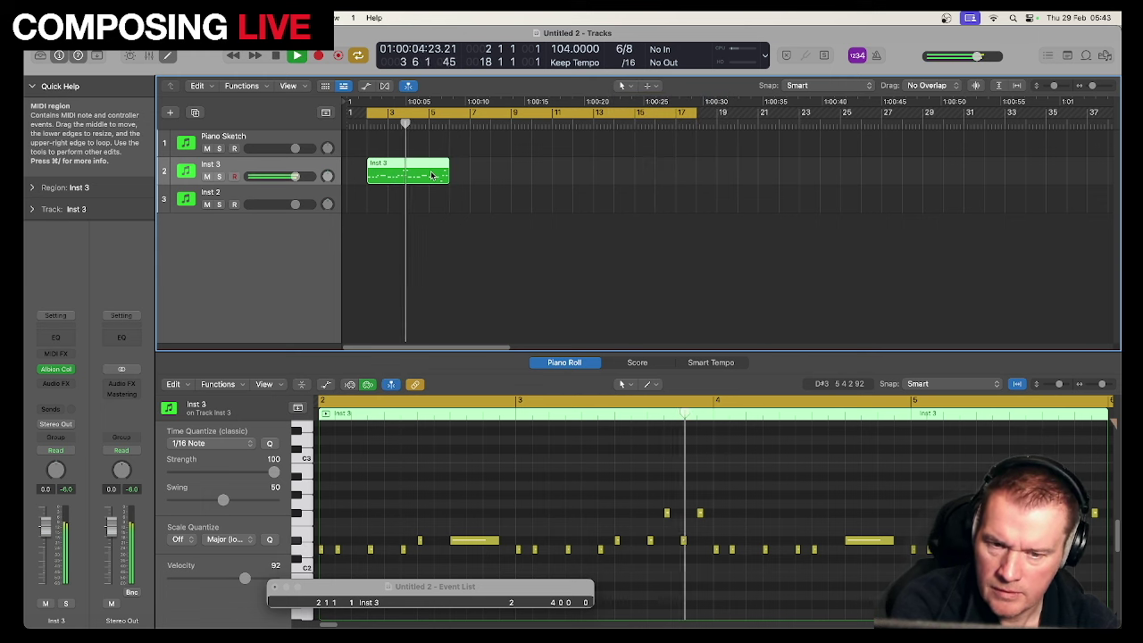
key("space")
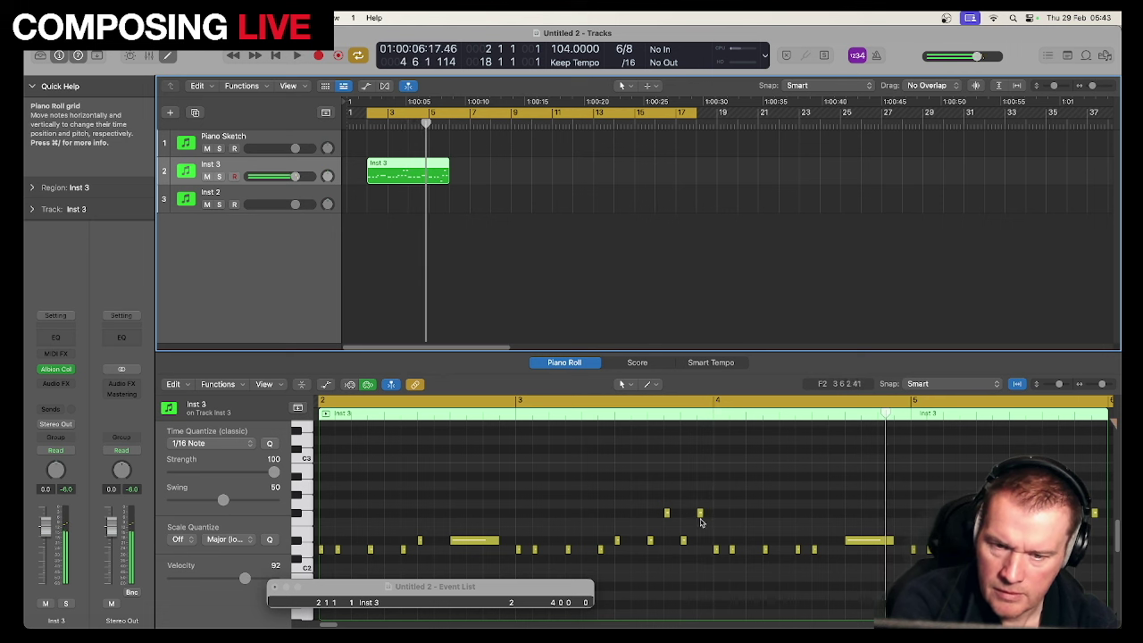
Step: Try a velocity of 59 on the two F#2 notes in bar 3 and play the region
left_click_drag(657, 504, 733, 530)
left_click_drag(245, 578, 220, 584)
key("space")
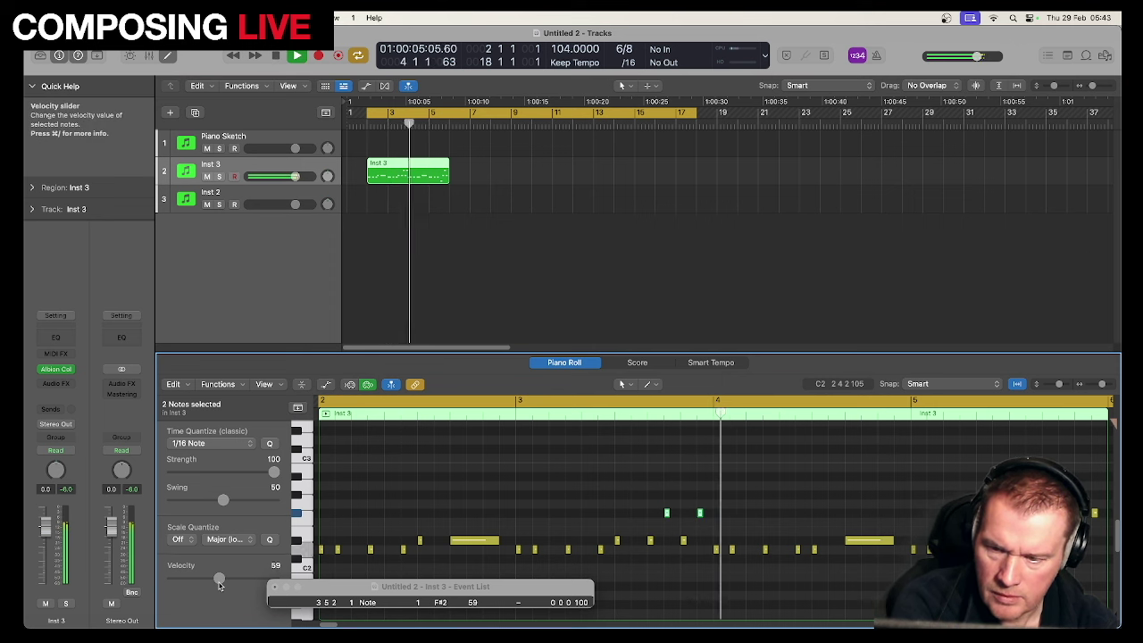
key("space")
key("space")
key("space")
Step: Return the two F#2 notes in bar 3 to velocity 92, play the region, and close the floating Event List
left_click_drag(651, 480, 701, 516)
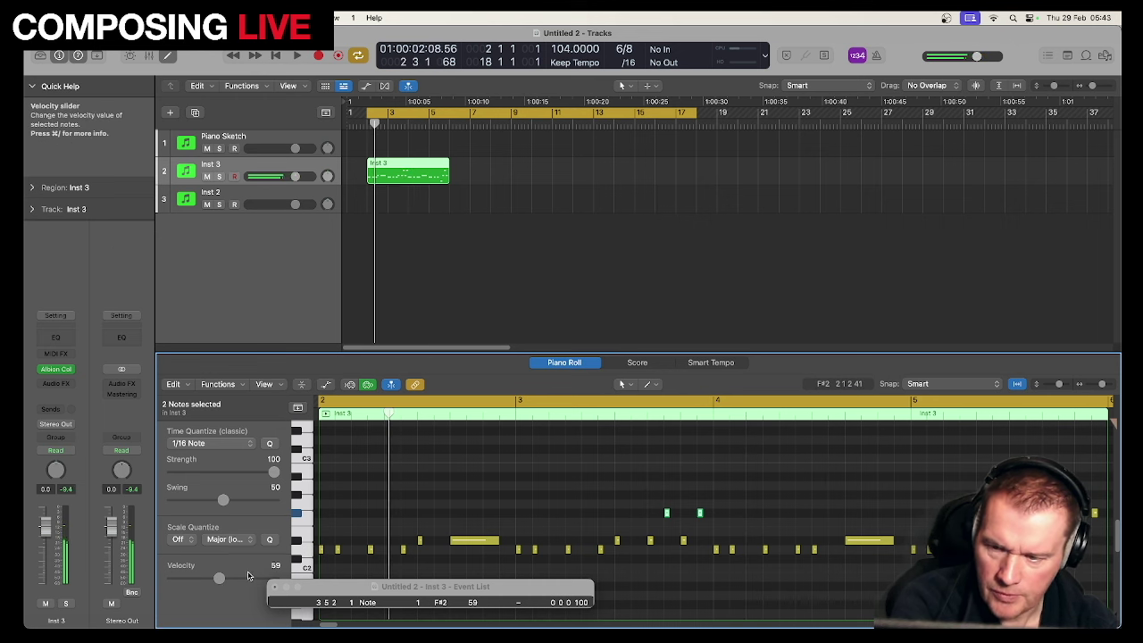
left_click(573, 492)
key("space")
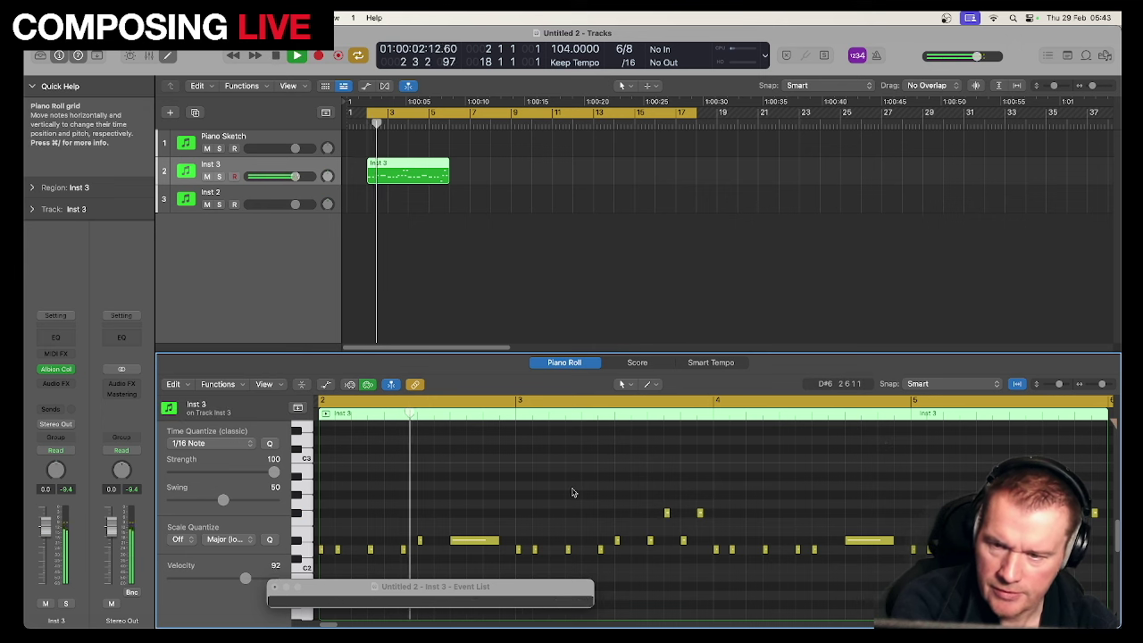
left_click(275, 586)
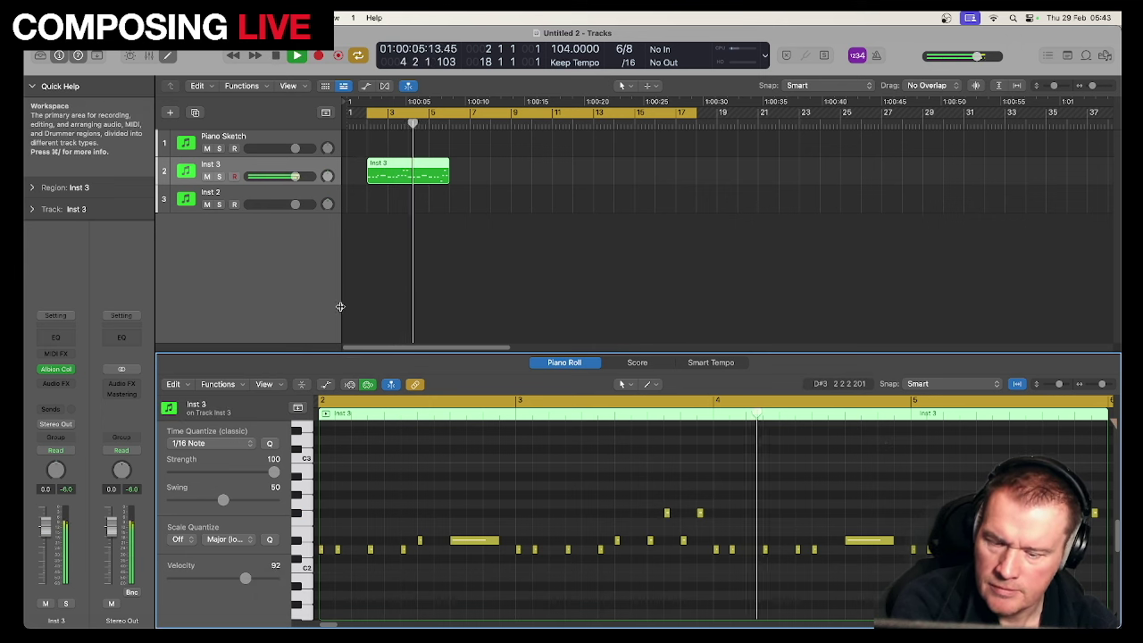
key("space")
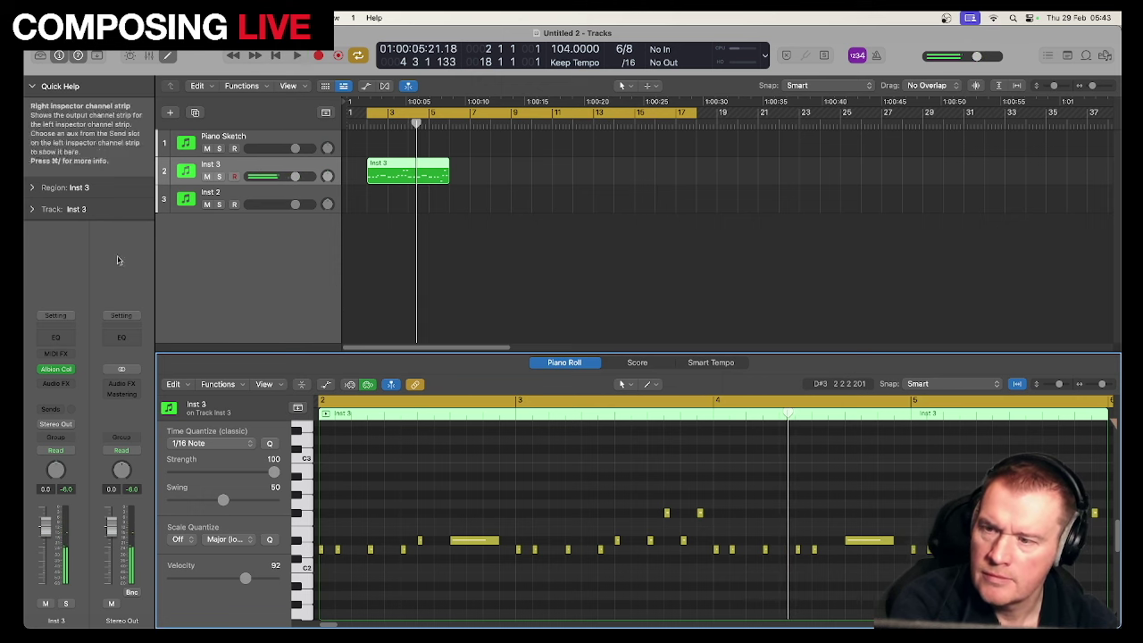
Step: In the Inst 3 track's Albion Colossus instrument, raise the dynamics slider slightly and set the large dial to 86% while auditioning, then close the instrument
left_click(56, 371)
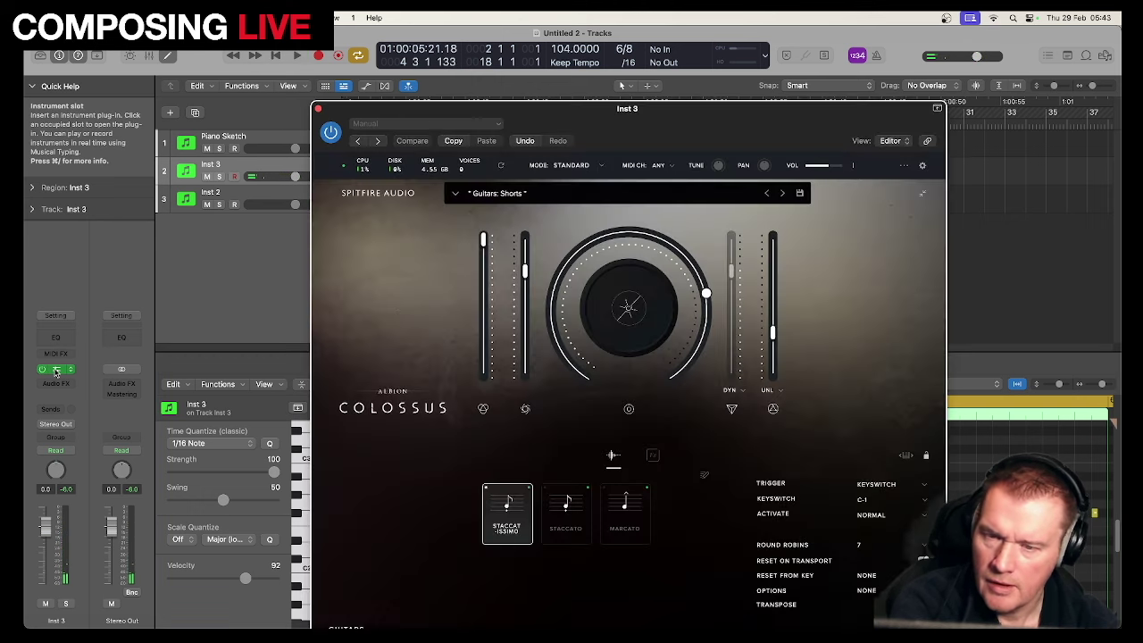
mouse_move(527, 272)
left_mouse_down()
mouse_move(526, 321)
mouse_move(526, 255)
mouse_move(527, 335)
mouse_move(526, 250)
mouse_move(524, 317)
mouse_move(526, 257)
mouse_move(527, 297)
mouse_move(527, 268)
left_mouse_up()
key("space")
left_click_drag(705, 293, 704, 337)
key("space")
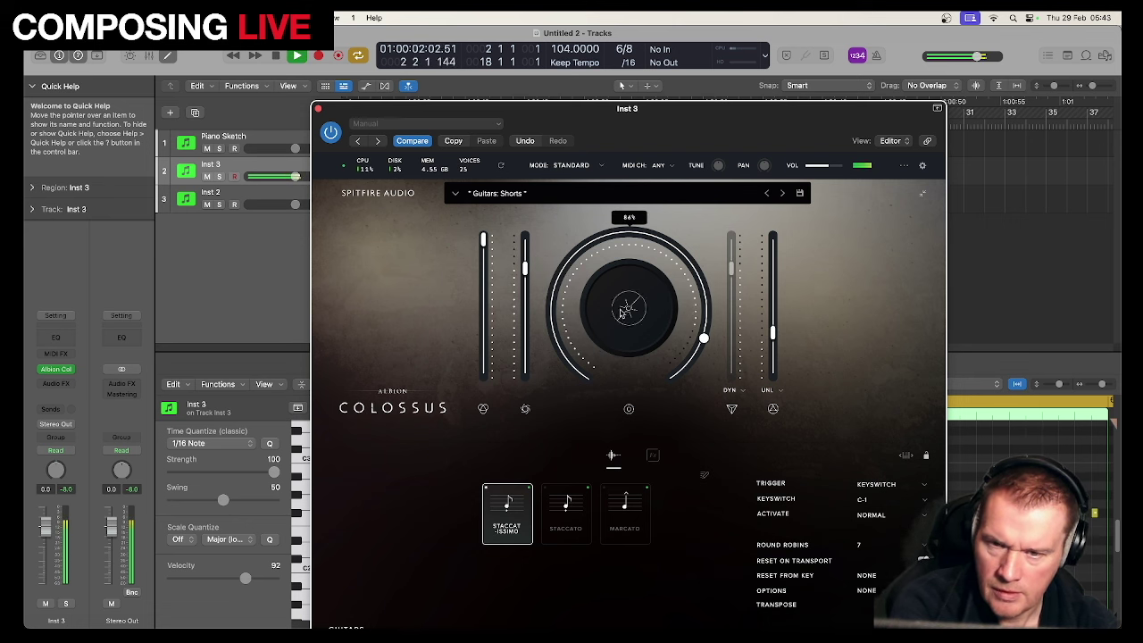
mouse_move(526, 266)
left_mouse_down()
mouse_move(525, 299)
mouse_move(525, 248)
mouse_move(526, 298)
mouse_move(529, 258)
left_mouse_up()
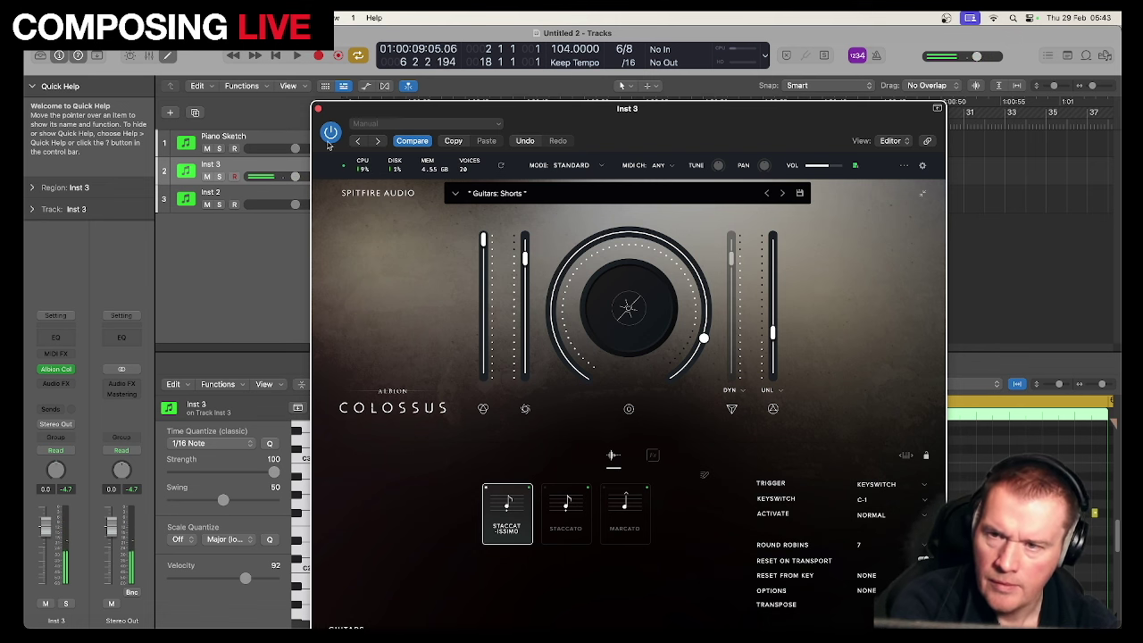
left_click(316, 108)
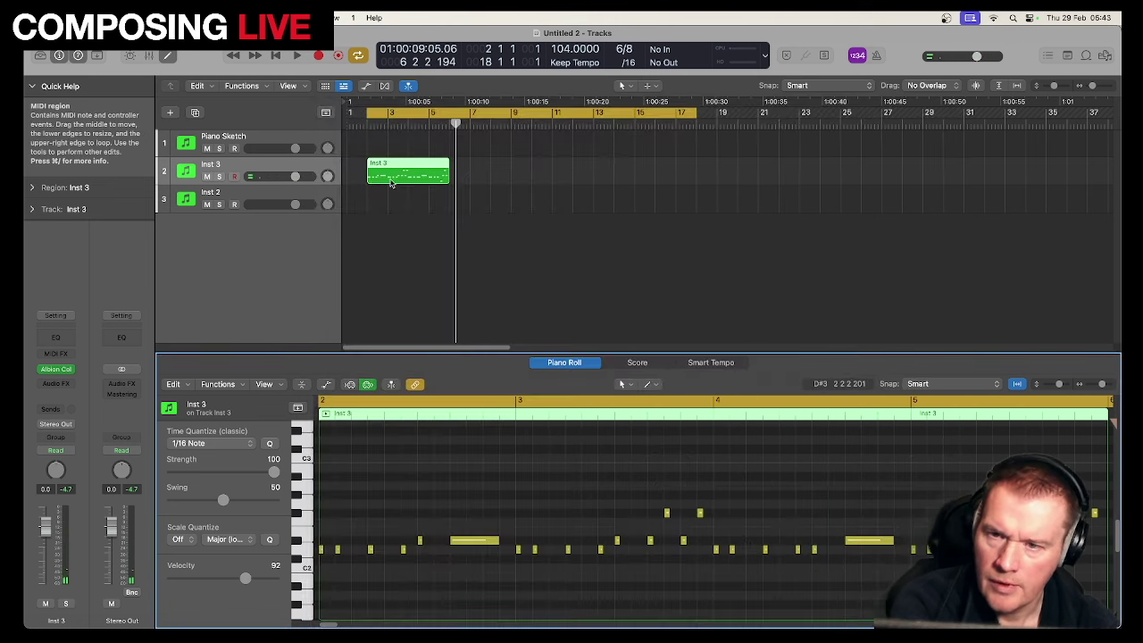
Step: Set the Inst 3 track's automation mode to Latch and place the playhead at bar 2
left_click(328, 166)
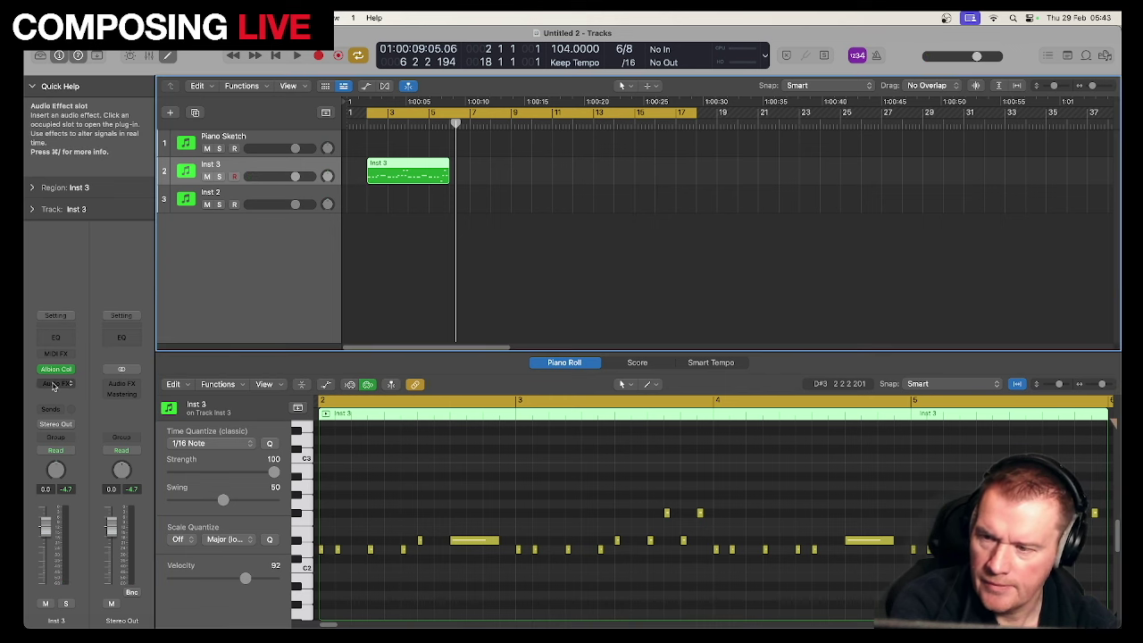
left_click(65, 451)
left_click(64, 474)
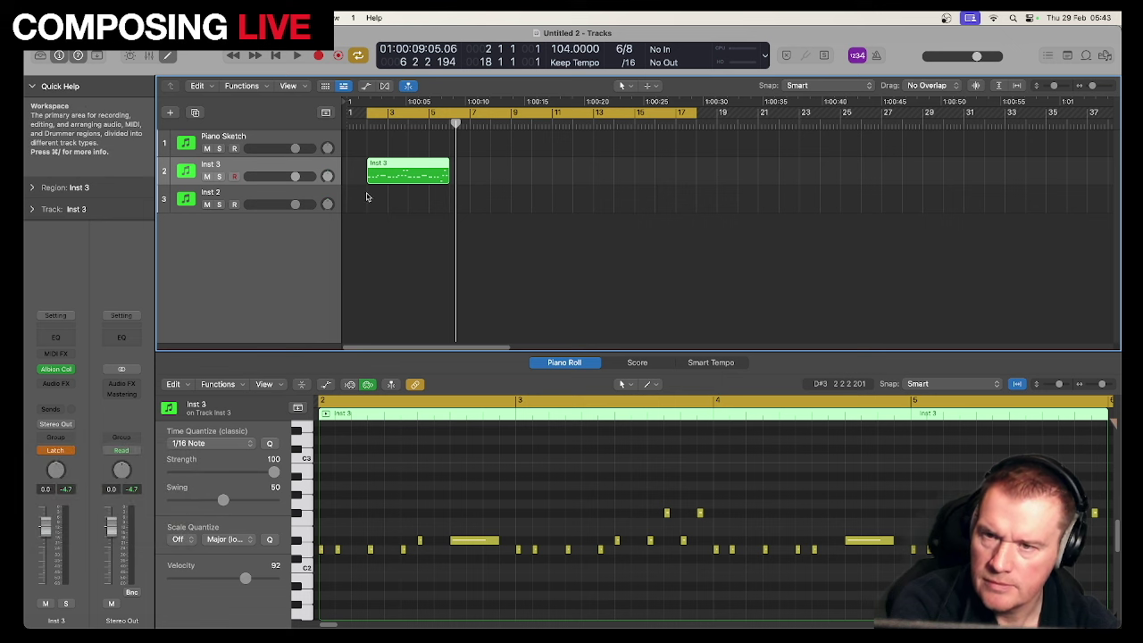
left_click(365, 125)
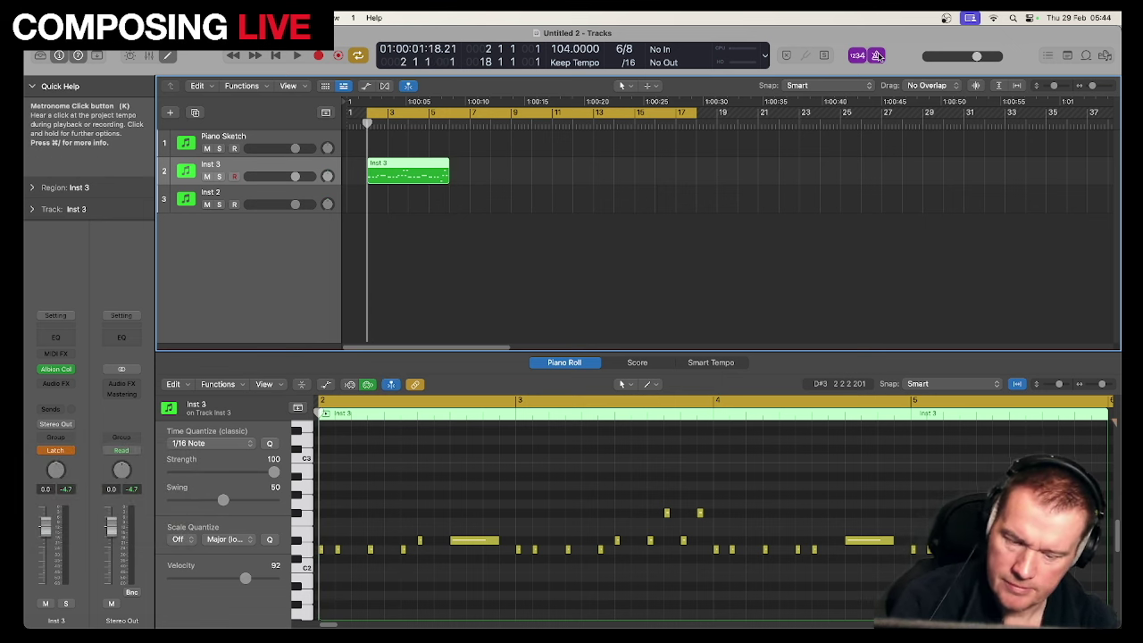
Step: Open the Inst 3 track's Albion Colossus, launch TouchOSC Bridge for the external controller, and close the instrument
left_click(55, 369)
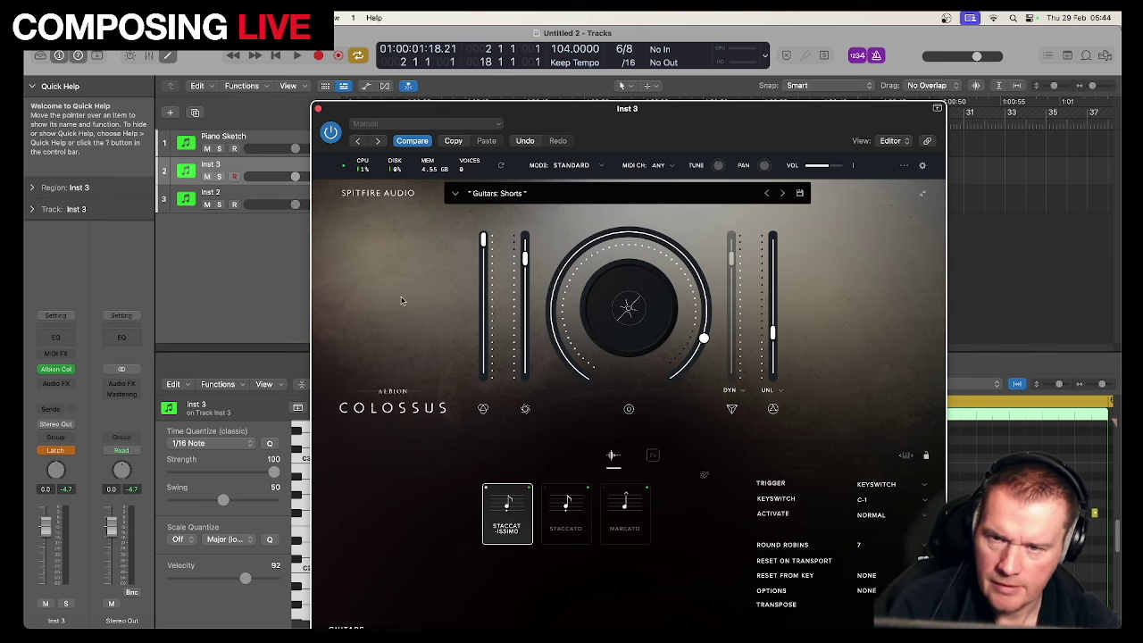
left_click_drag(413, 115, 330, 75)
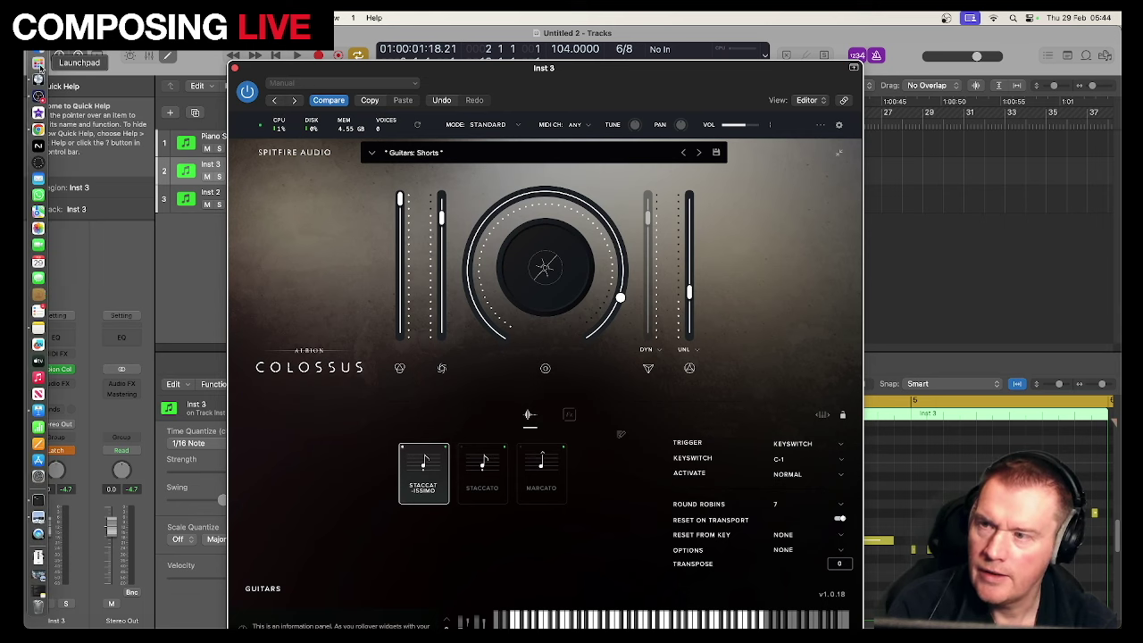
left_click(38, 63)
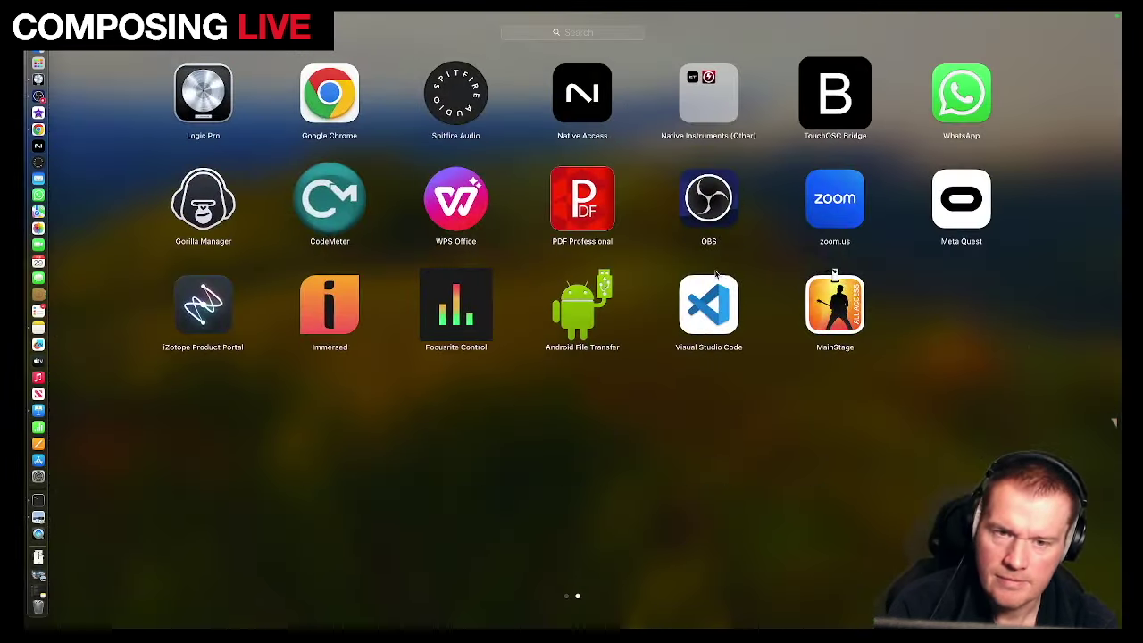
left_click(819, 112)
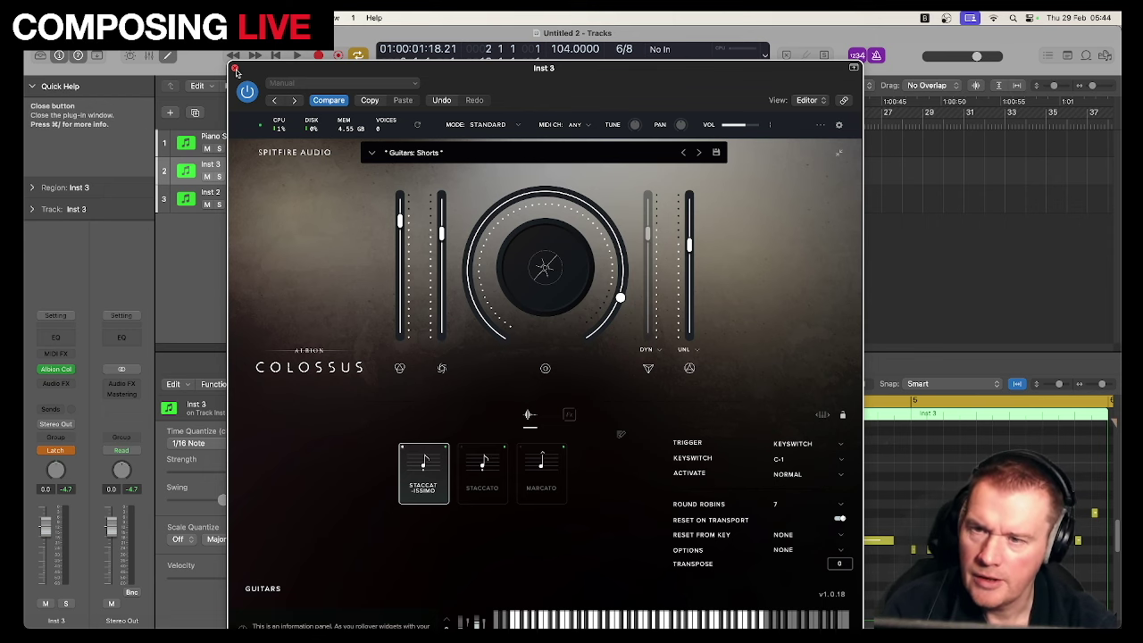
left_click(236, 71)
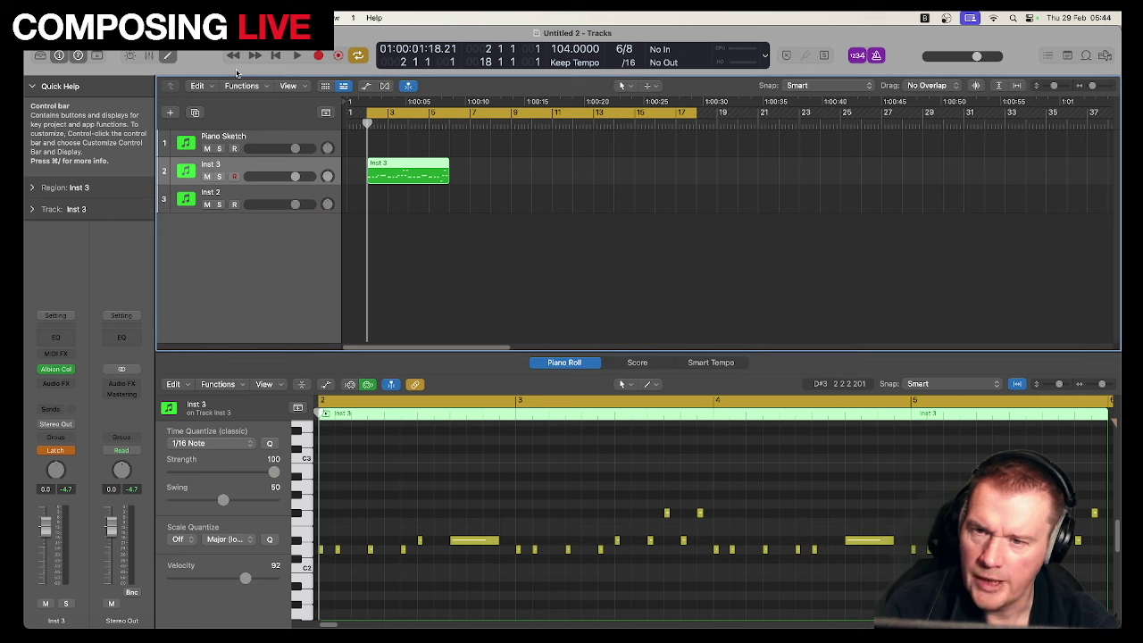
Step: Record controller movements over the Inst 3 region in bars 2 to 5 and return the track's automation mode to Read
left_click(318, 56)
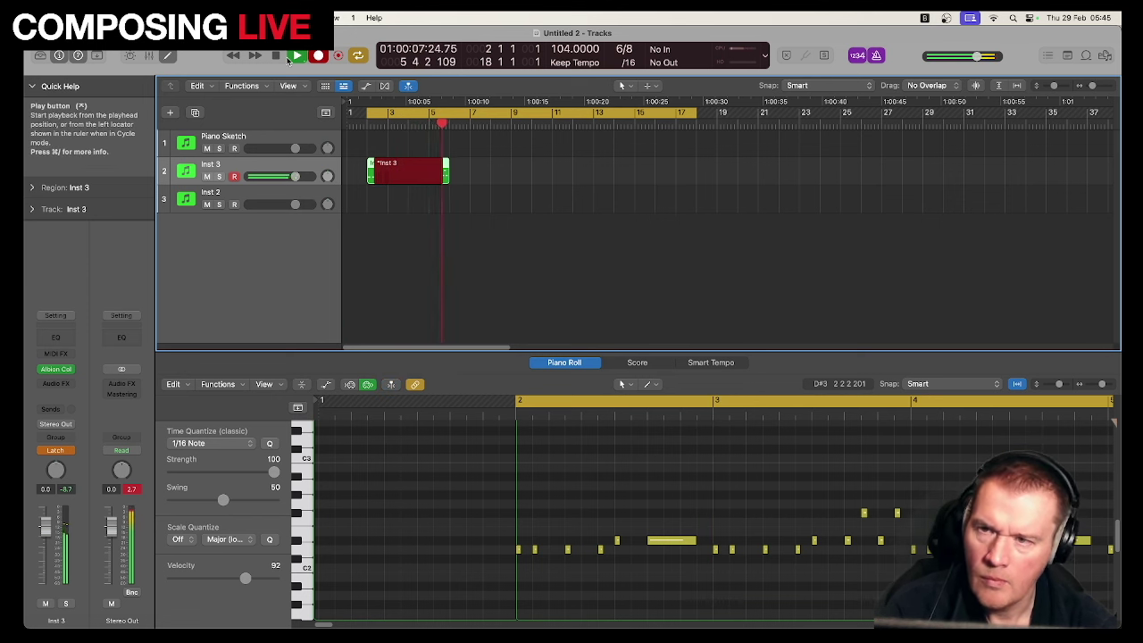
left_click(276, 56)
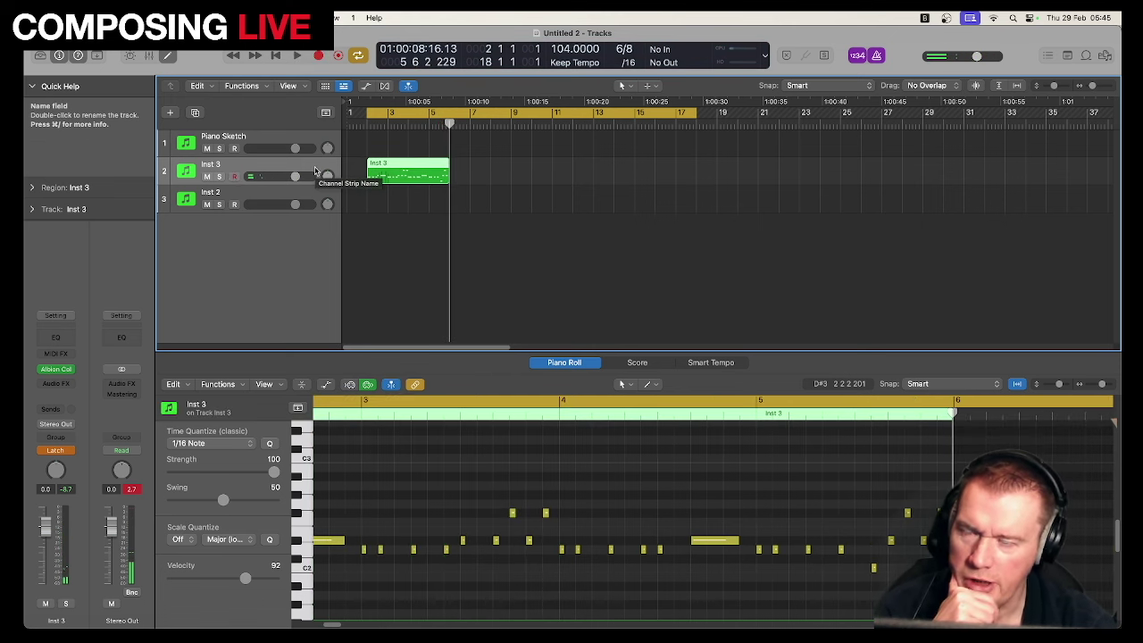
left_click(56, 449)
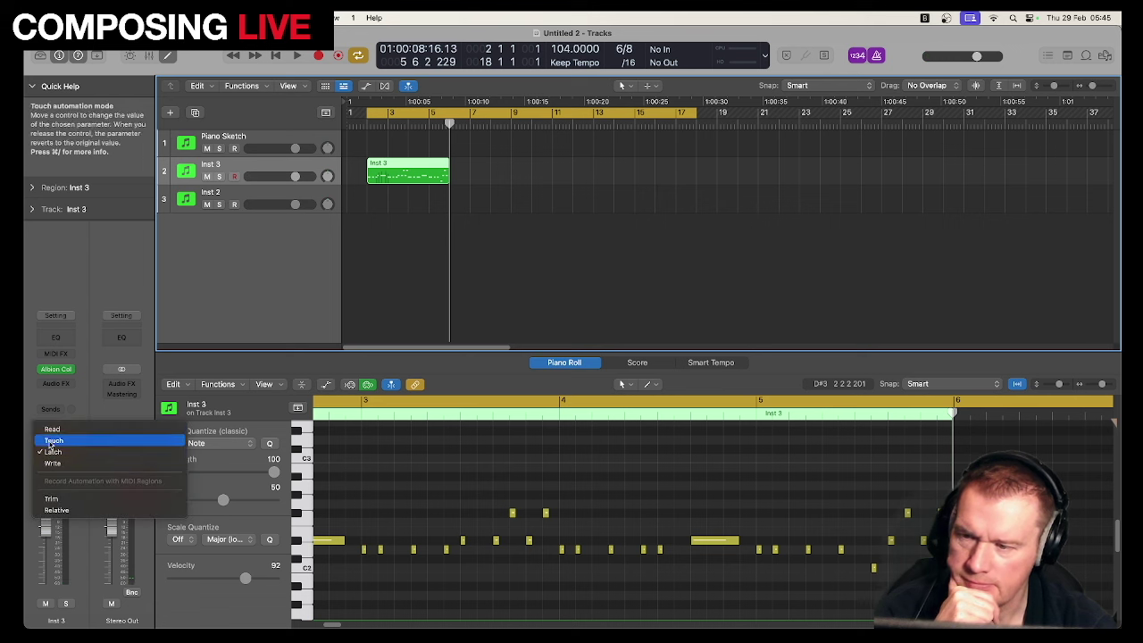
left_click(52, 429)
Step: Show automation and display the Inst 3 track's region-based Ch. 1: Modulation curve
left_click(366, 85)
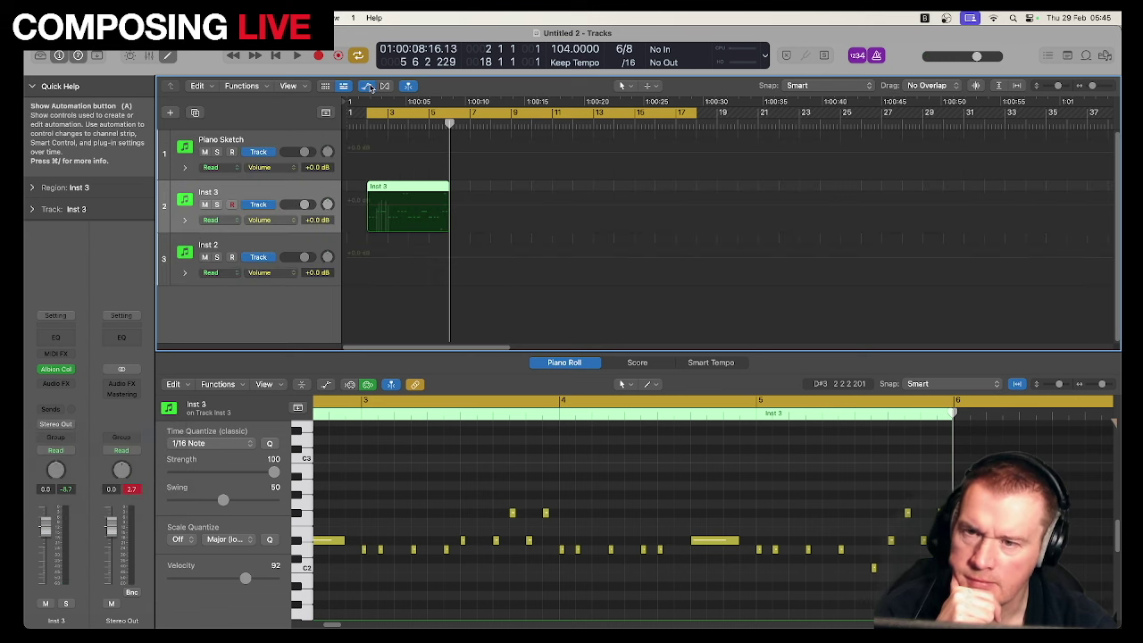
left_click(266, 205)
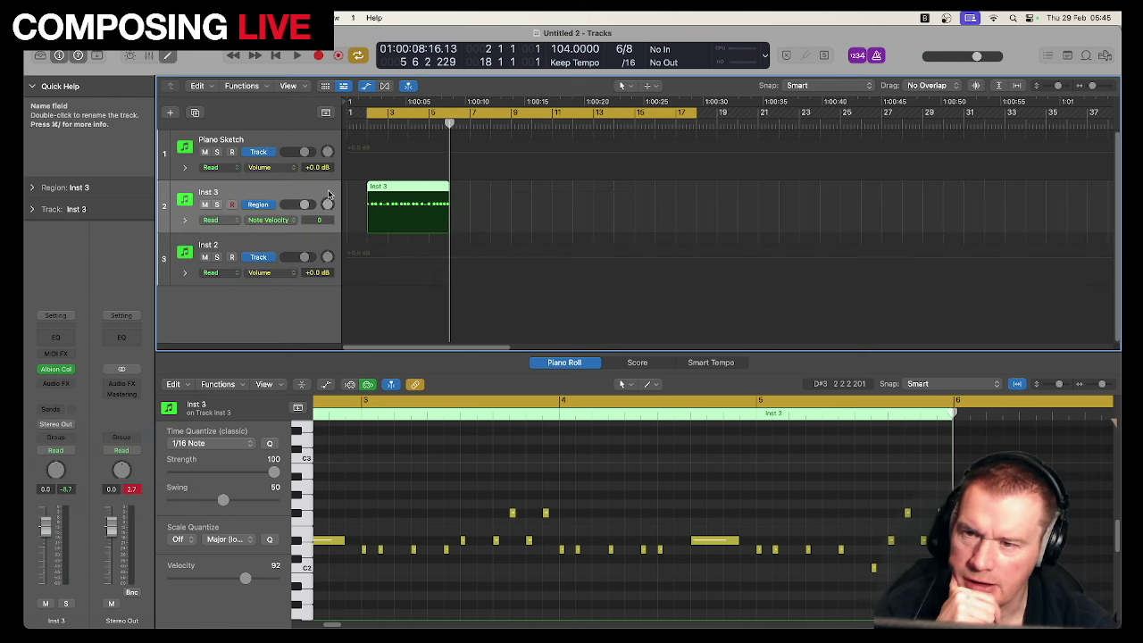
left_click(271, 220)
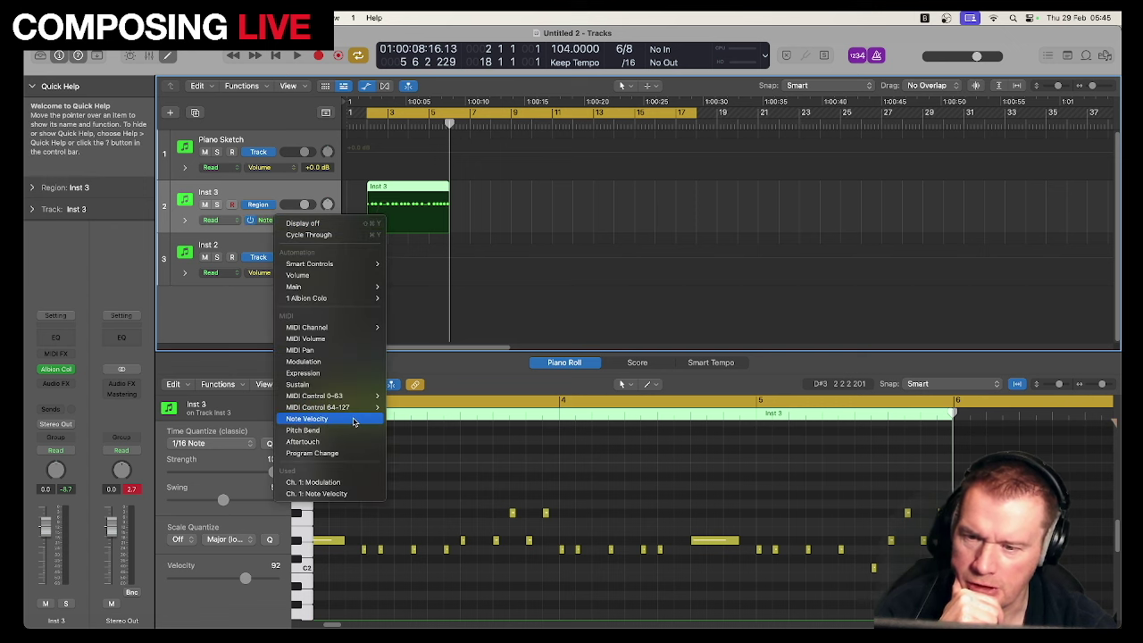
left_click(348, 482)
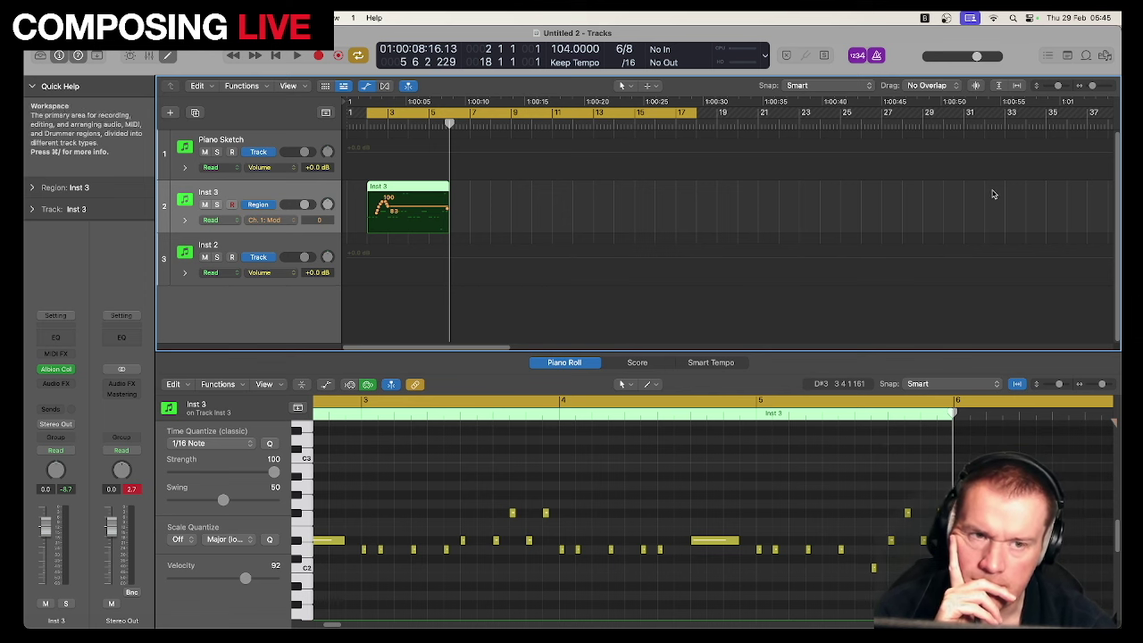
Step: Extend the Inst 3 modulation curve back to the region's start at 59, play it, and try an 85 point early in bar 2
left_click(1096, 90)
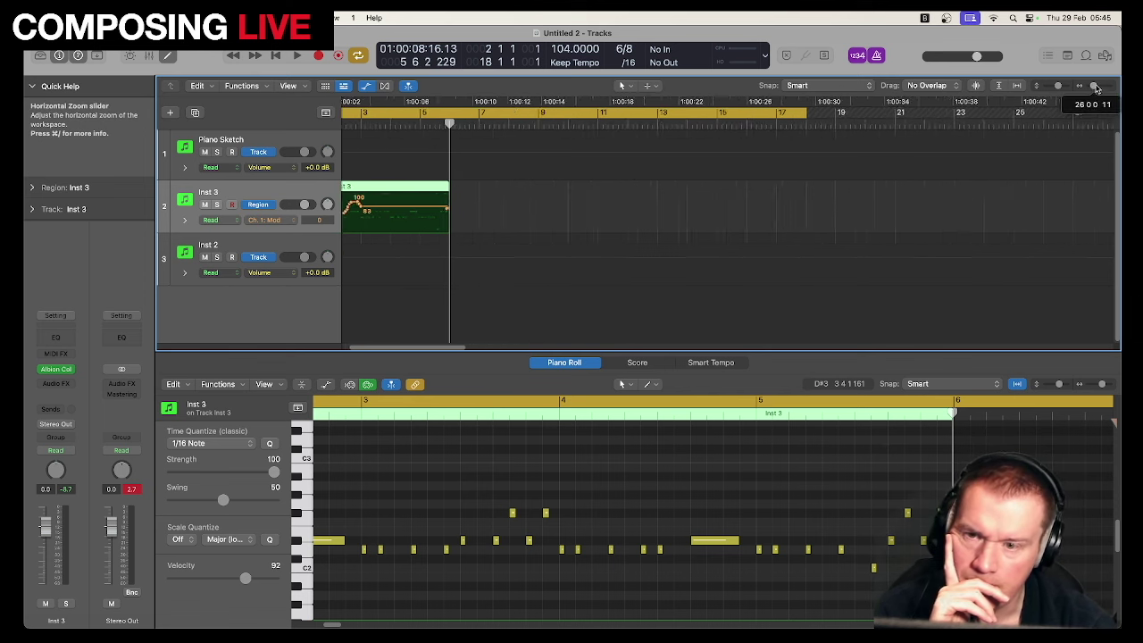
left_click_drag(1057, 86, 1074, 83)
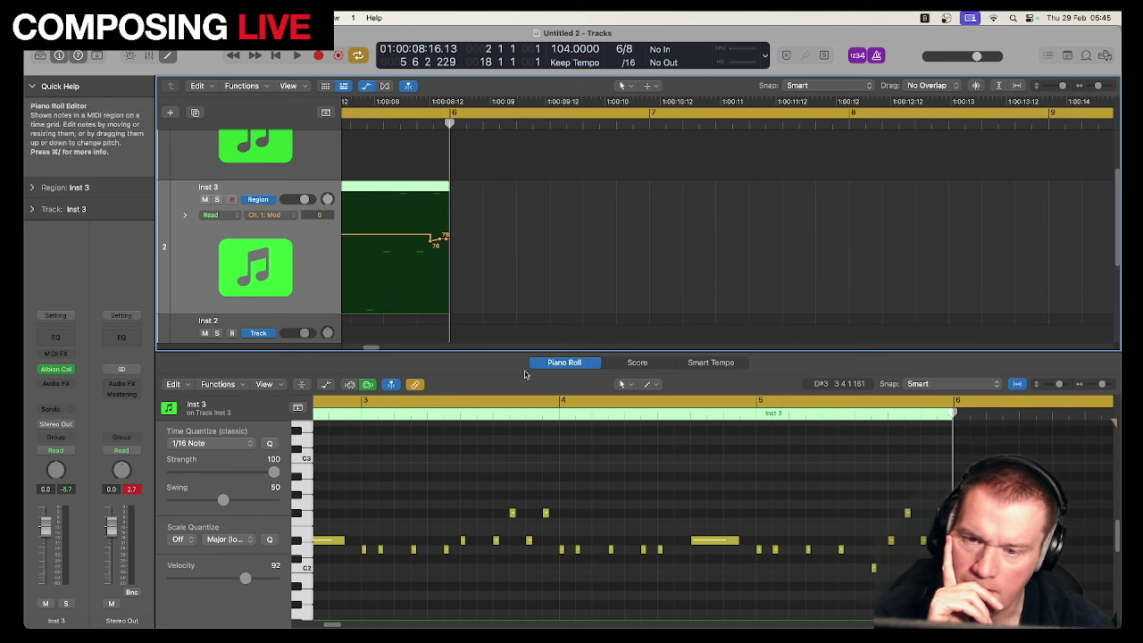
scroll(376, 352, "left", 10)
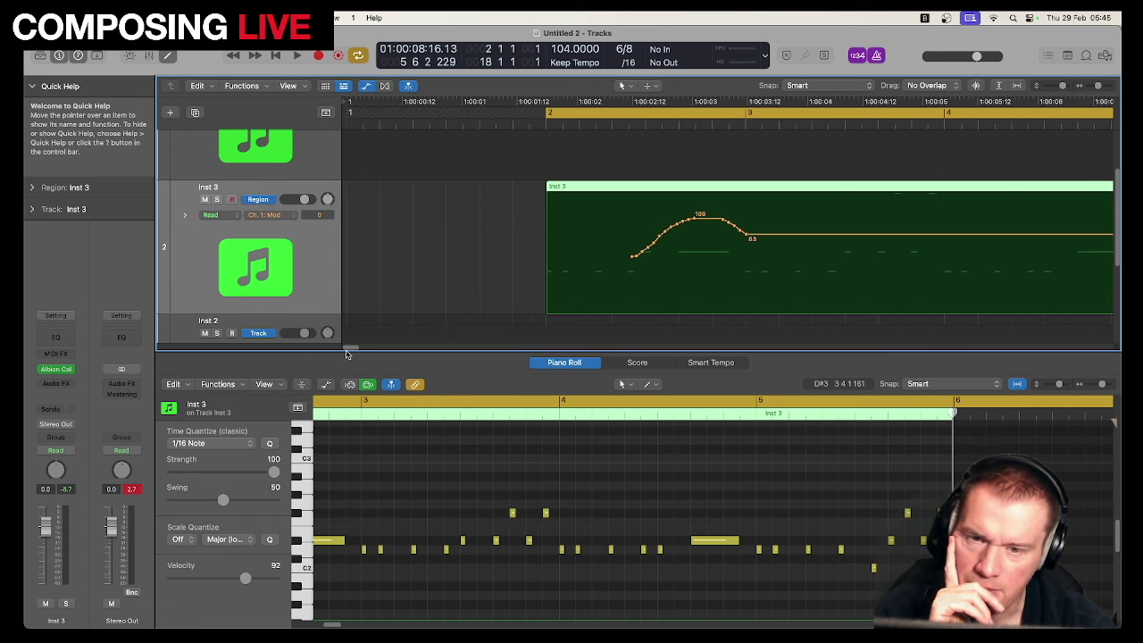
scroll(356, 354, "right", 4)
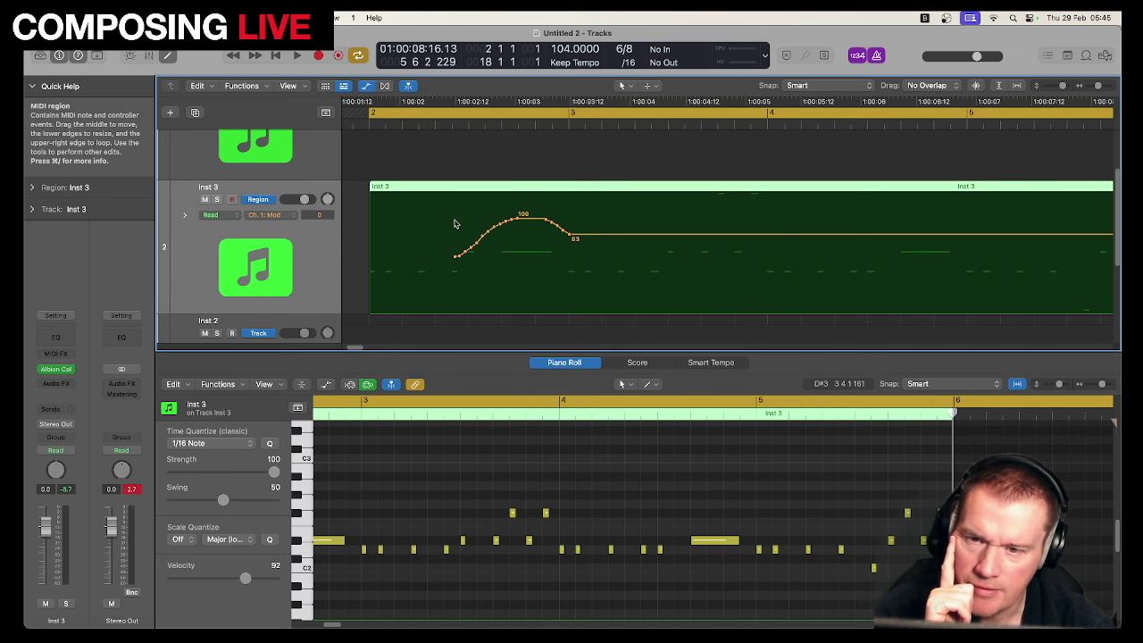
left_click_drag(455, 260, 368, 258)
key("space")
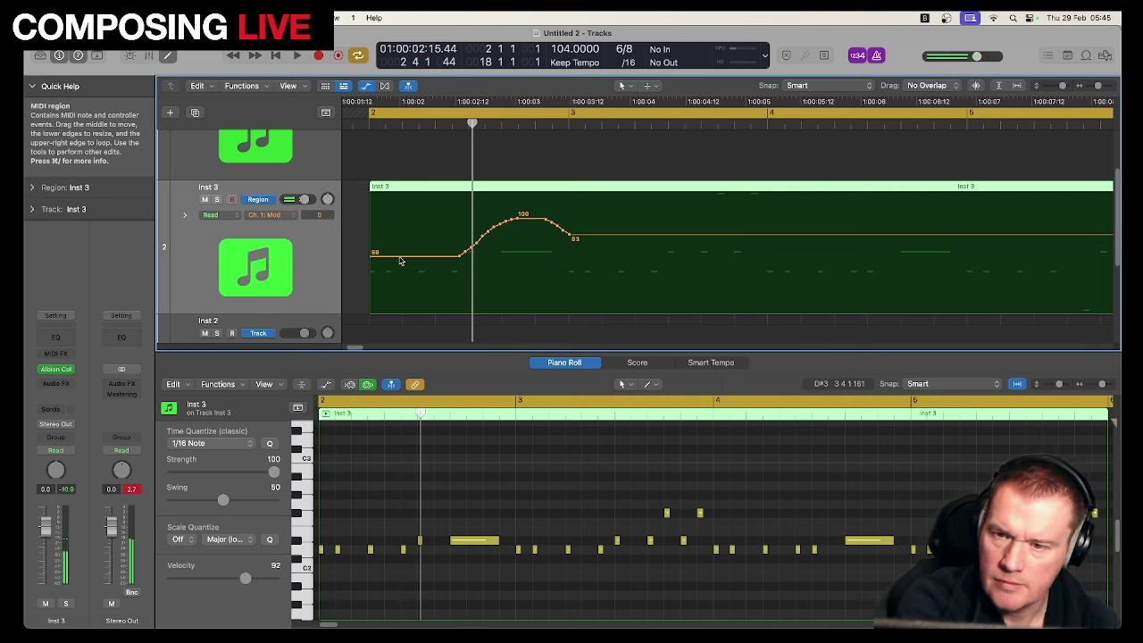
left_click_drag(400, 258, 400, 233)
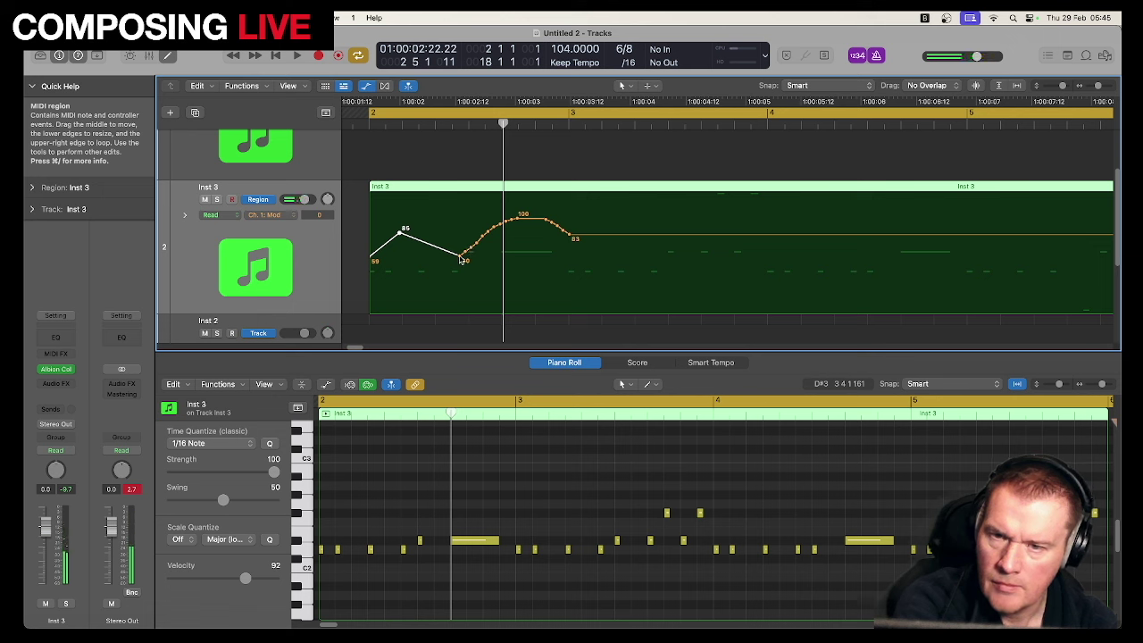
Step: Erase the dense modulation points on the bar 2 rise and after its 96 peak with the Eraser Tool, and return to the Pointer Tool
left_click(623, 85)
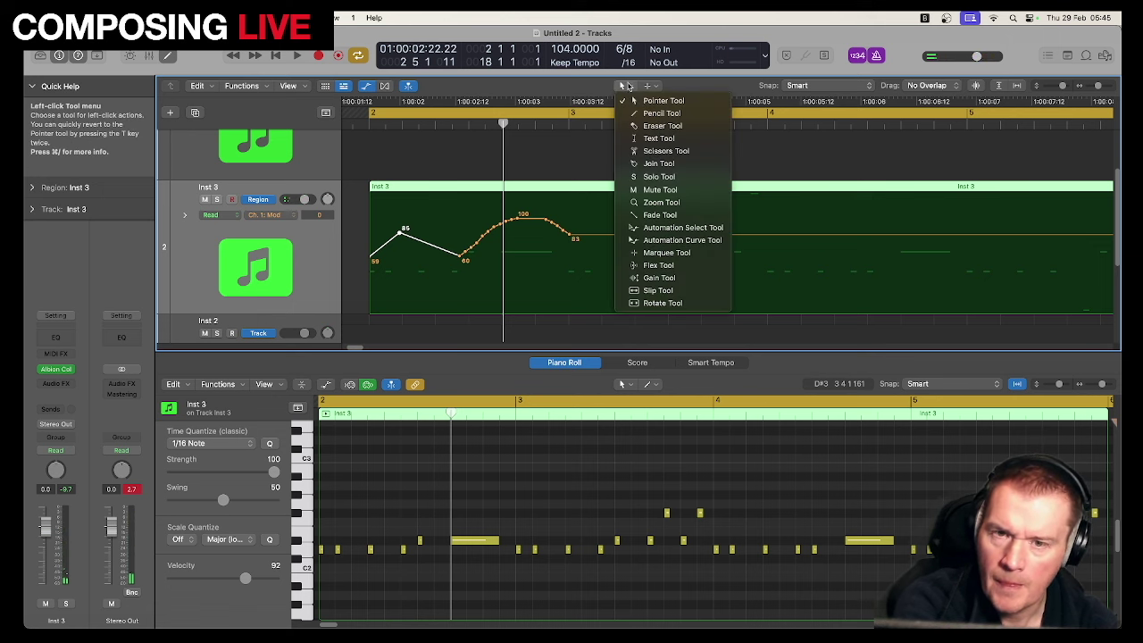
left_click(649, 117)
mouse_move(574, 236)
left_mouse_down()
mouse_move(516, 217)
mouse_move(461, 255)
mouse_move(523, 217)
mouse_move(568, 234)
mouse_move(503, 225)
mouse_move(462, 259)
left_mouse_up()
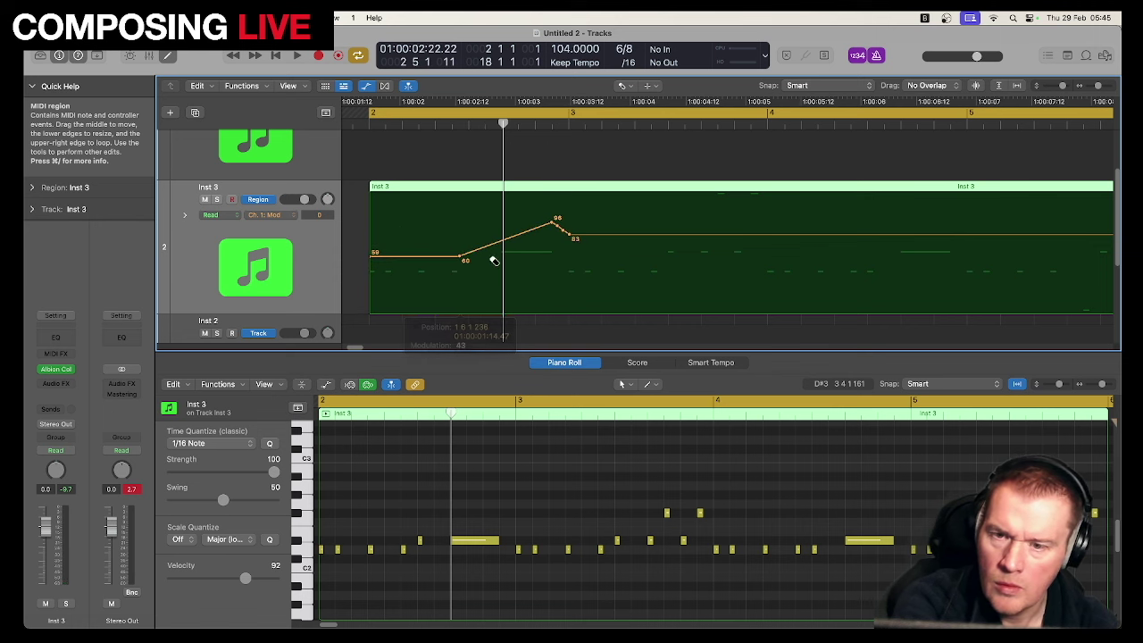
left_click(557, 225)
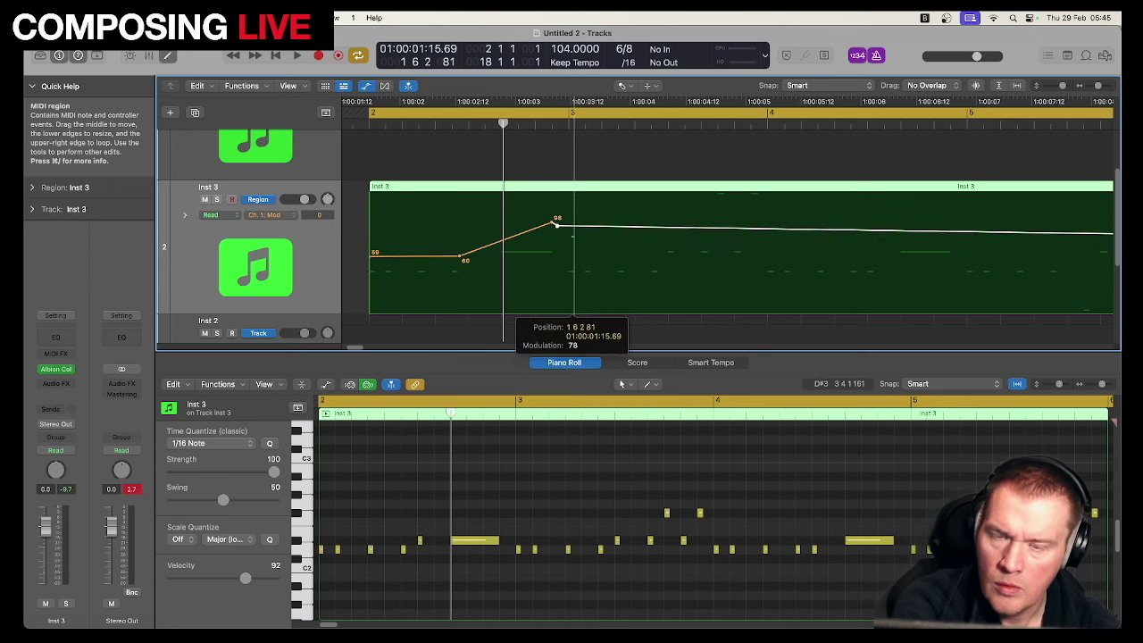
left_click(627, 86)
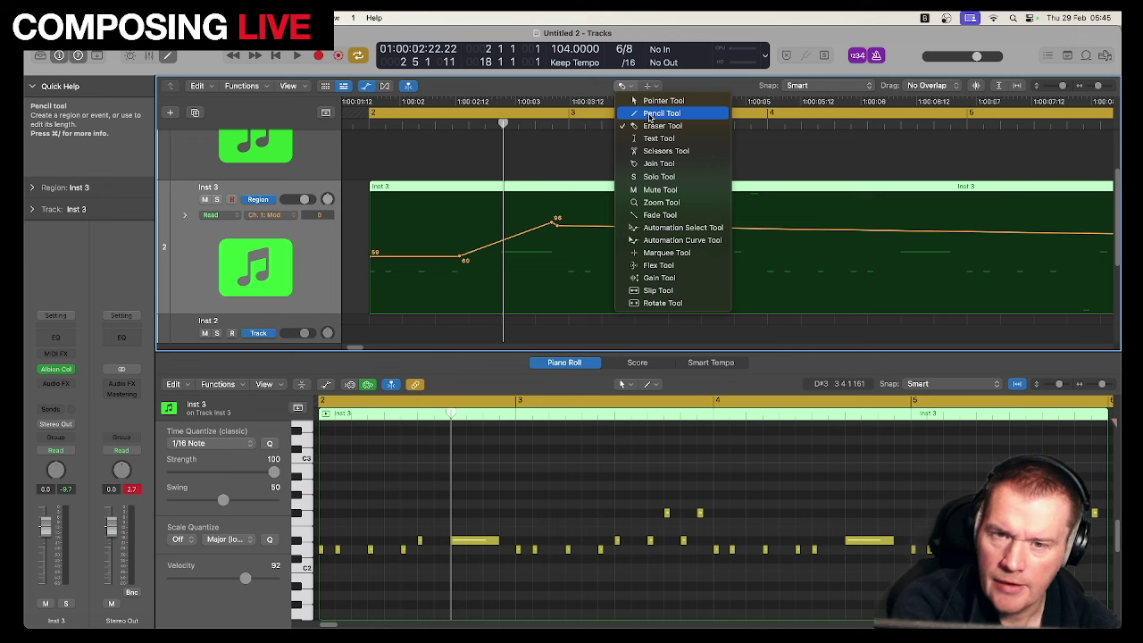
left_click(663, 100)
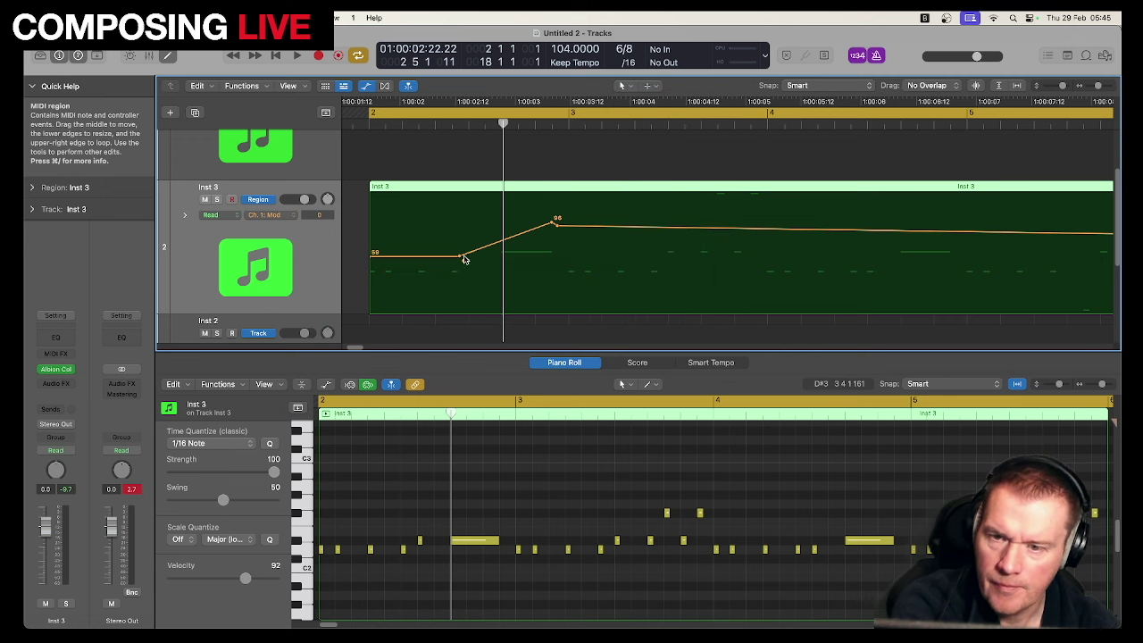
Step: Reshape the bar 2 modulation to 84 at the start, a dip of 65, 78 mid-bar and a 114 peak, and play it
left_click_drag(461, 257, 462, 242)
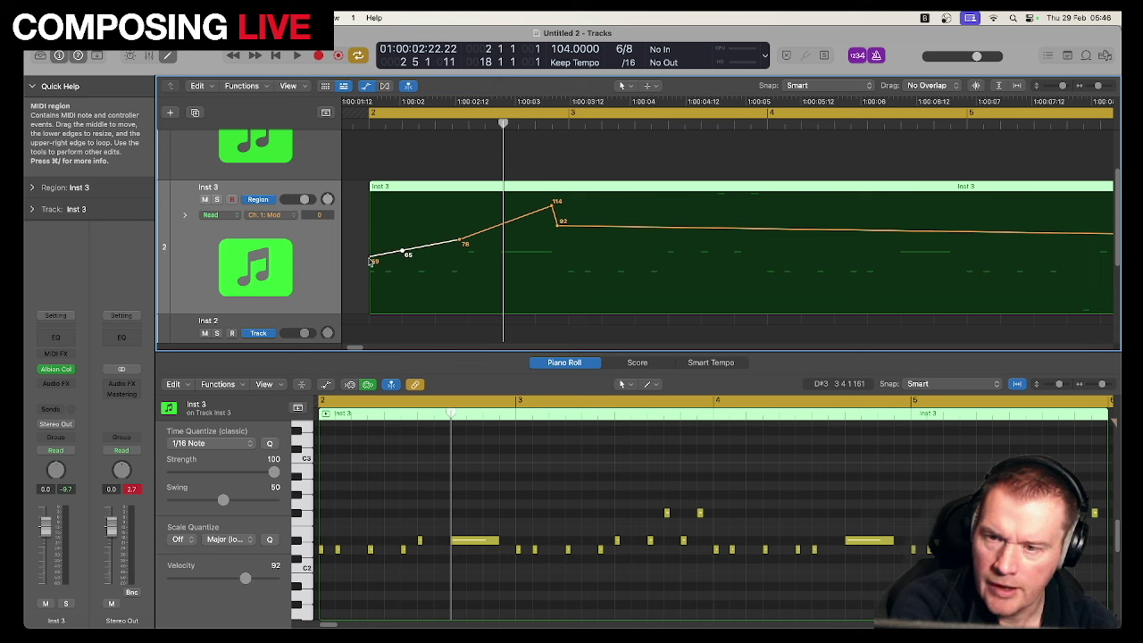
left_click_drag(373, 260, 371, 234)
key("space")
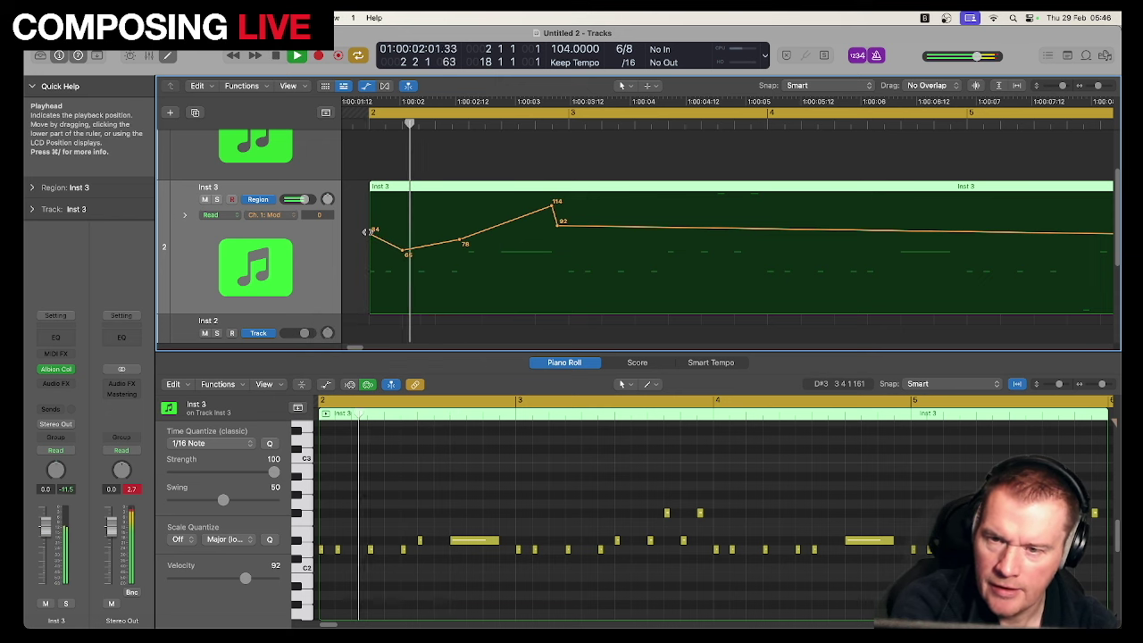
key("space")
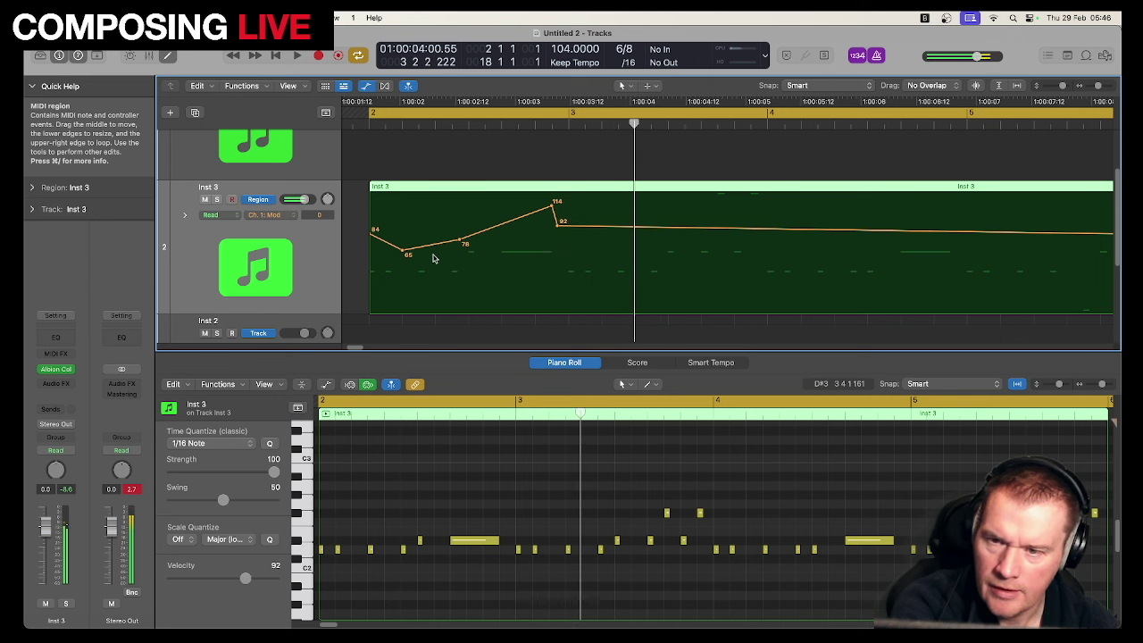
Step: Try a modulation value of 104 at the start of the Inst 3 region and play it
left_click_drag(376, 236, 373, 214)
key("space")
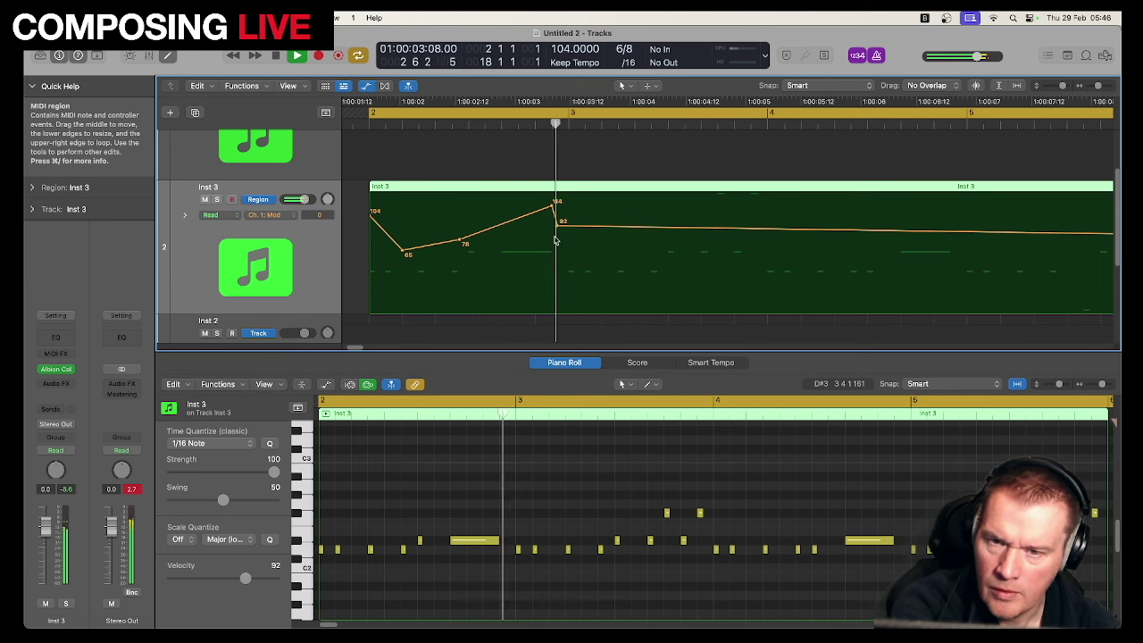
key("space")
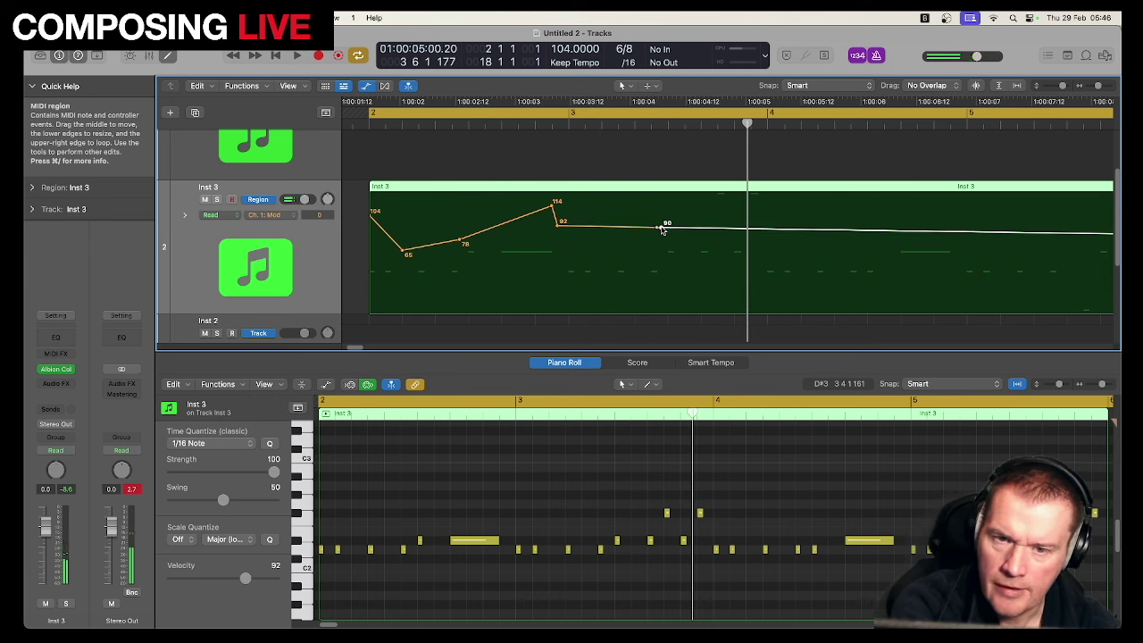
Step: Add a modulation jump from 90 to 111 midway through bar 3 and play the region
left_click_drag(662, 230, 662, 206)
key("space")
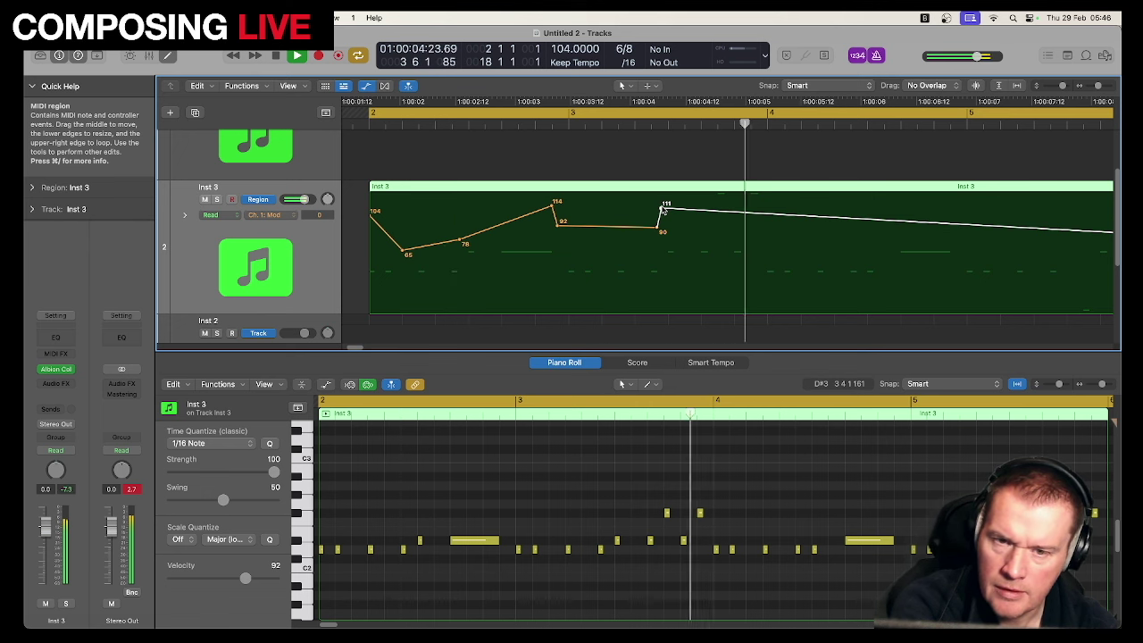
key("space")
Step: Lower the modulation points to 102 mid-bar 3, 108 at the bar 2 peak and 92 at the region's start, and play it
left_click_drag(662, 206, 663, 212)
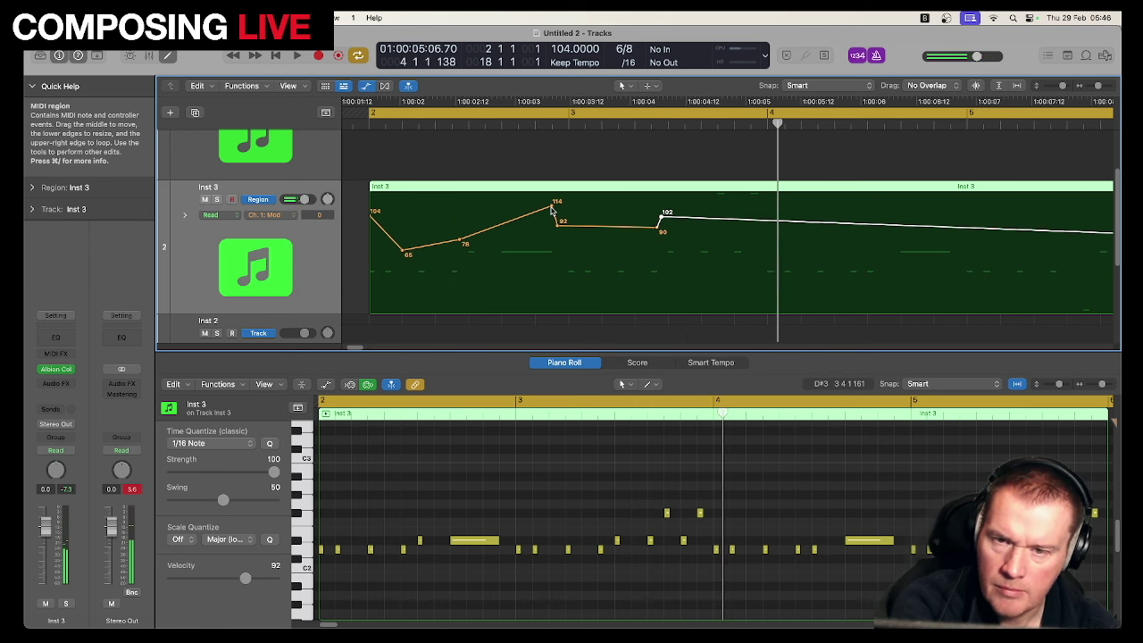
left_click_drag(552, 207, 556, 215)
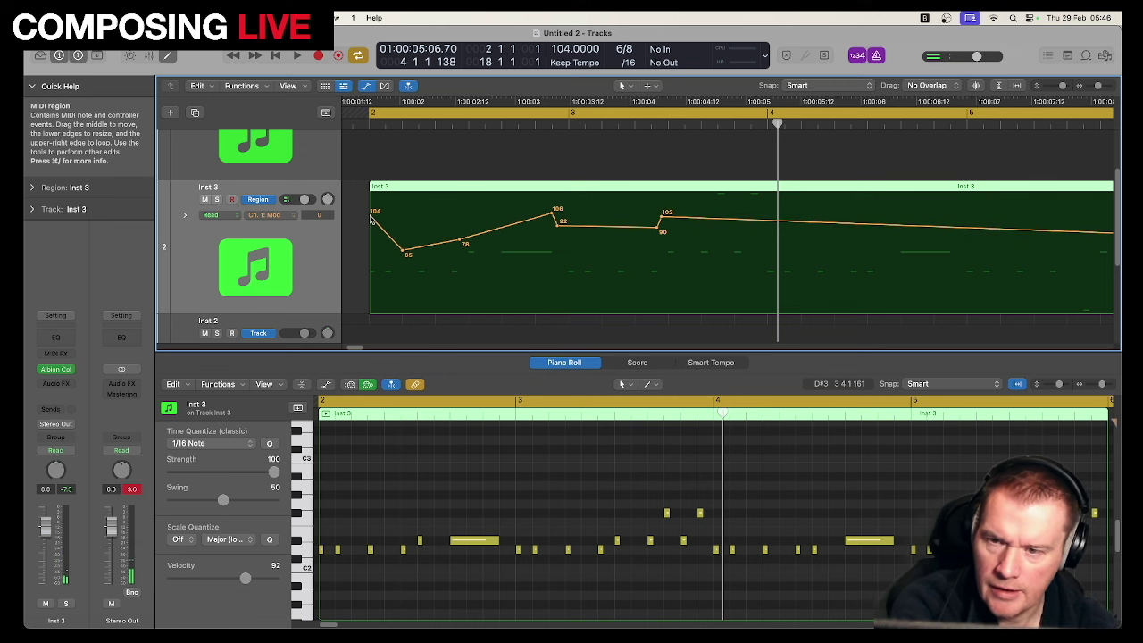
left_click_drag(371, 210, 371, 212)
key("space")
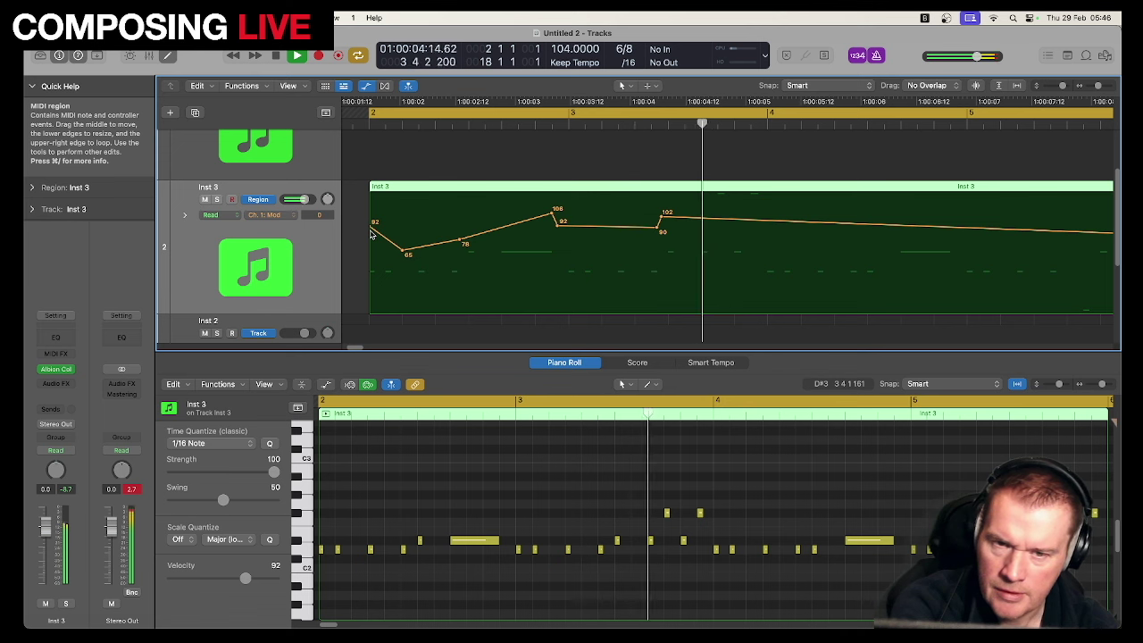
Step: Shape the Inst 3 modulation with points of 84 late in bar 3 and 99 at the start of bar 4 during playback
key("space")
left_click(714, 218)
left_click_drag(714, 218, 774, 217)
key("space")
left_click(774, 234)
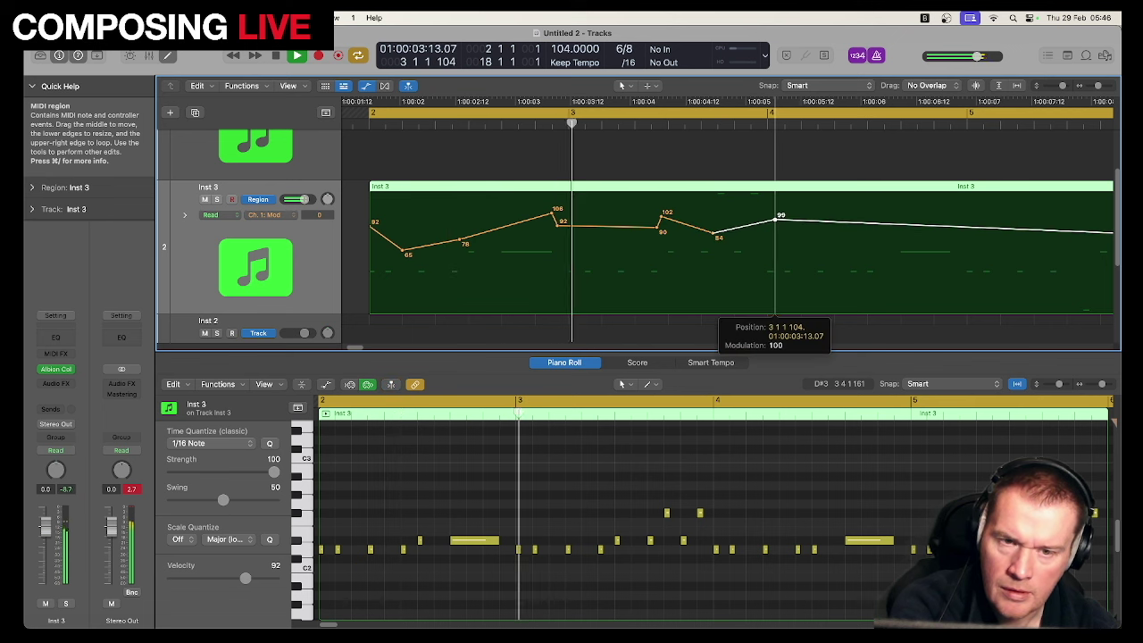
Step: Add a modulation rise from 82 to 101 midway through bar 4 and play the region
left_click(879, 223)
mouse_move(880, 223)
left_mouse_down()
mouse_move(885, 237)
mouse_move(893, 214)
left_mouse_up()
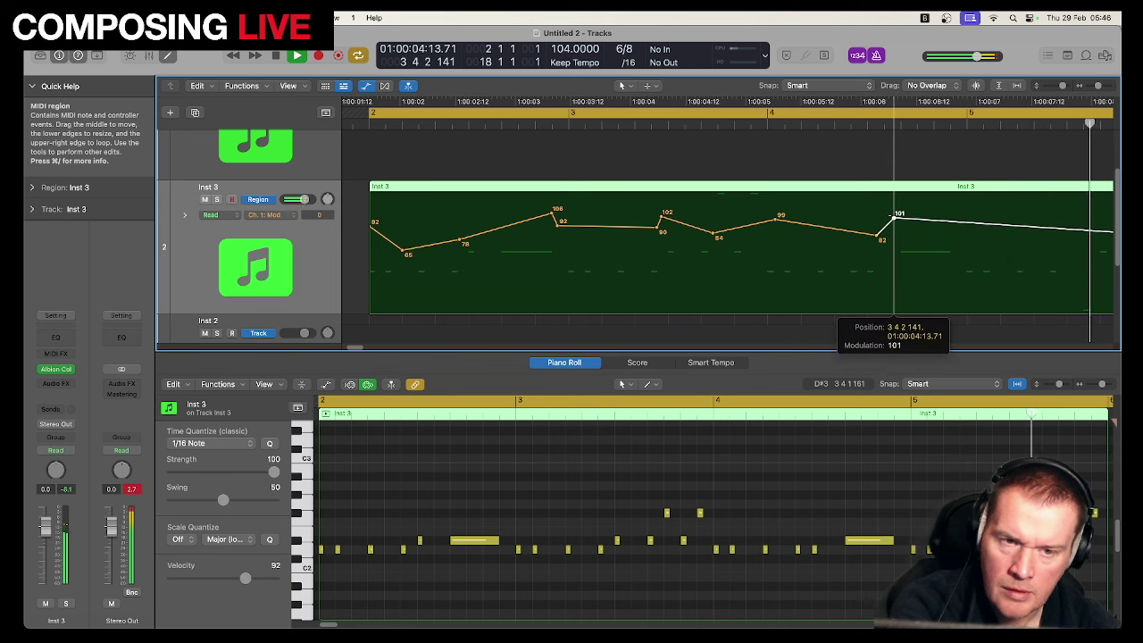
key("space")
key("space")
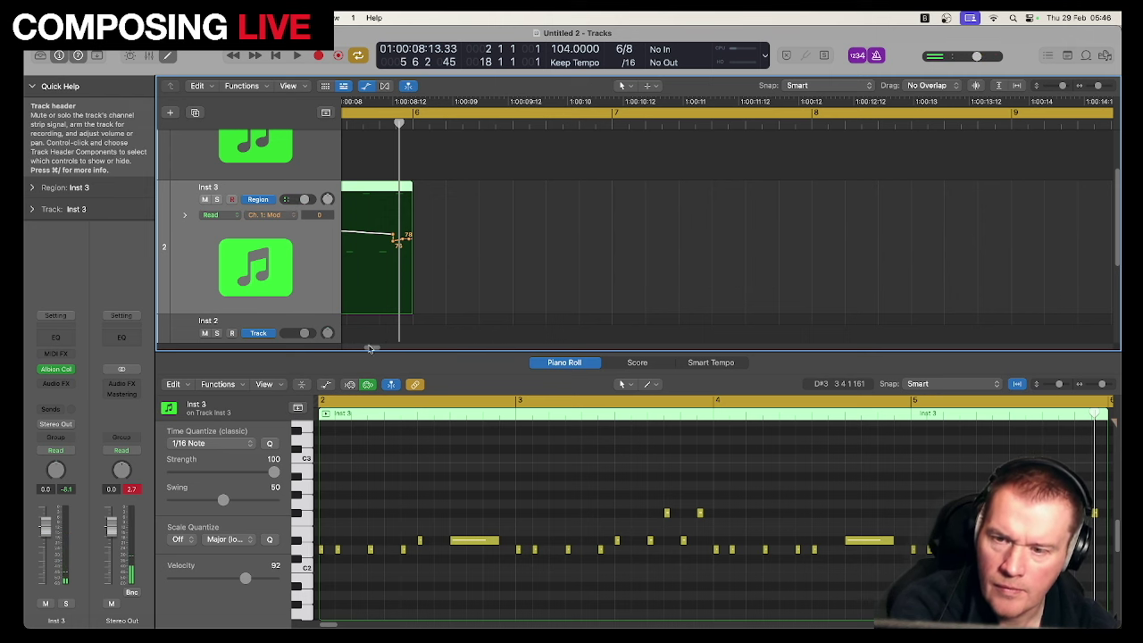
Step: Add a modulation rise from 88 to 106 midway through bar 5 and play the region
scroll(372, 350, "left", 10)
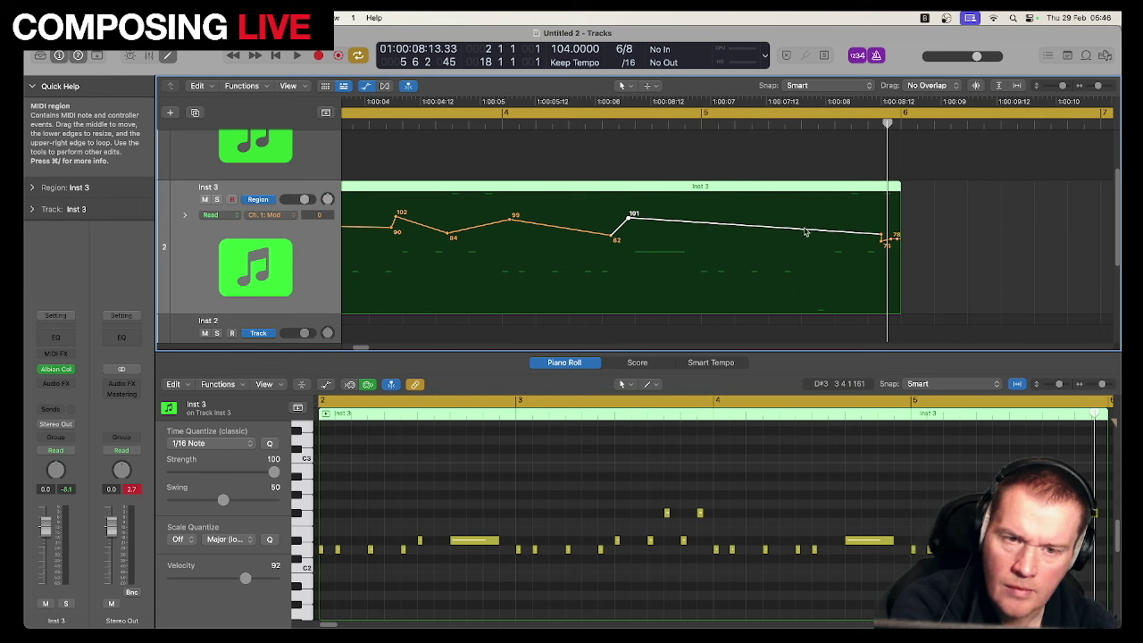
left_click_drag(829, 231, 829, 217)
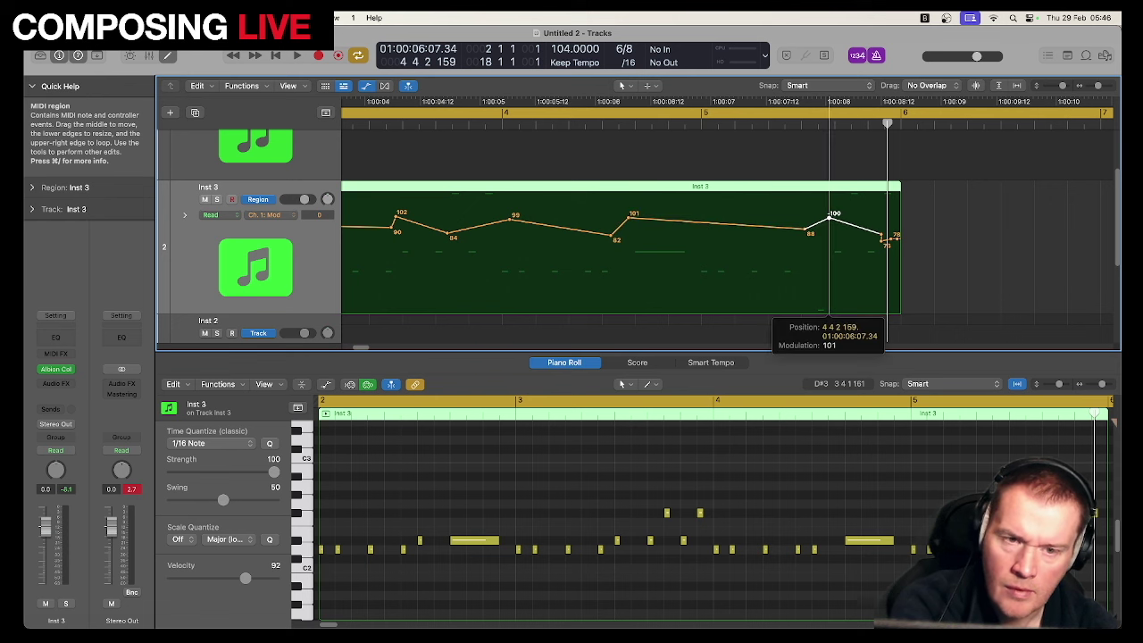
key("space")
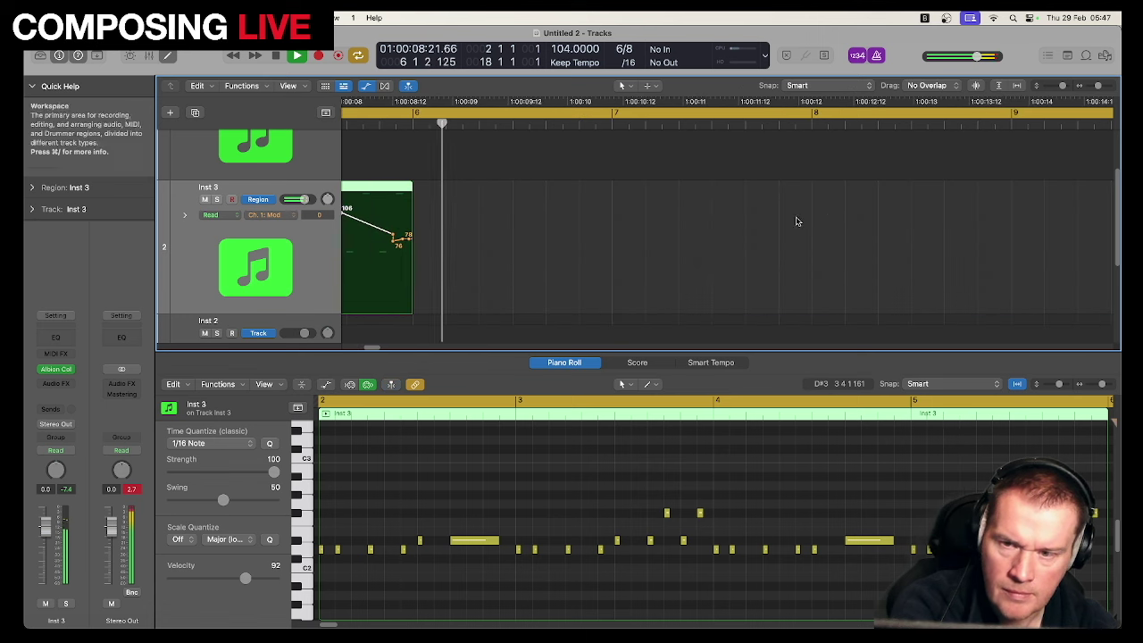
Step: Replace the closing modulation points at the end of bar 5 with a single value of 92 and play the region
left_click_drag(410, 241, 408, 232)
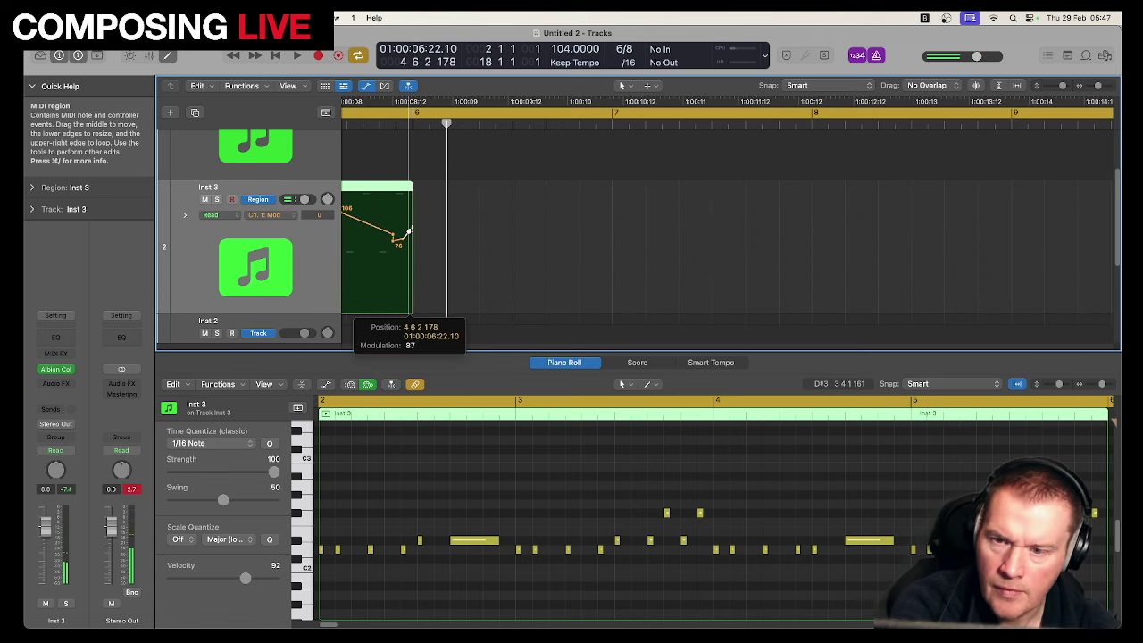
left_click_drag(411, 212, 386, 220)
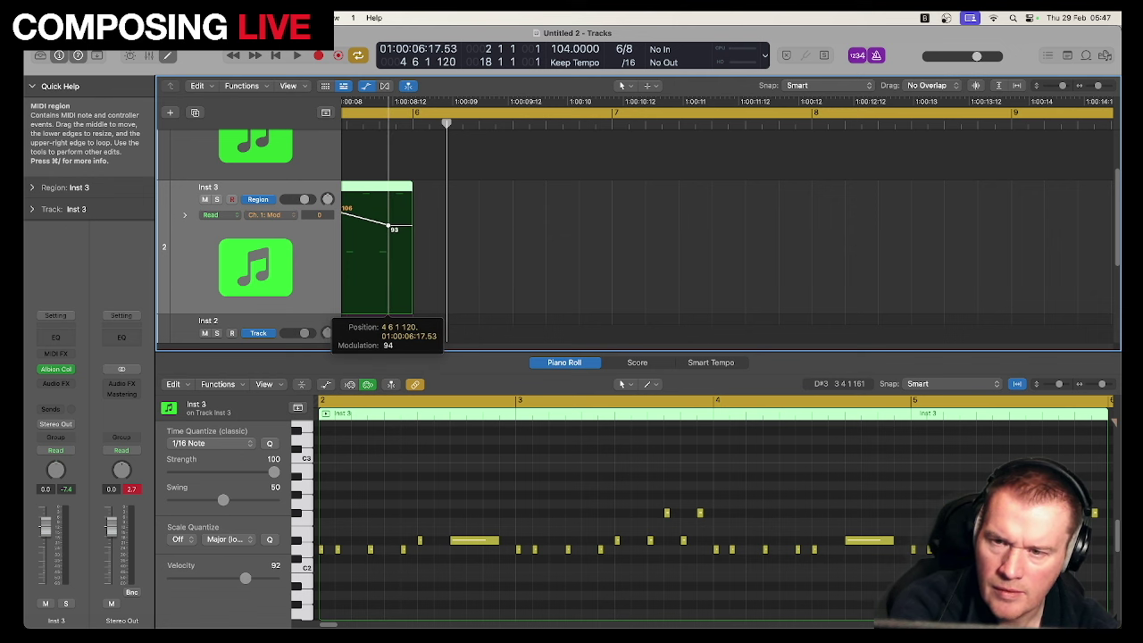
left_click_drag(388, 228, 399, 231)
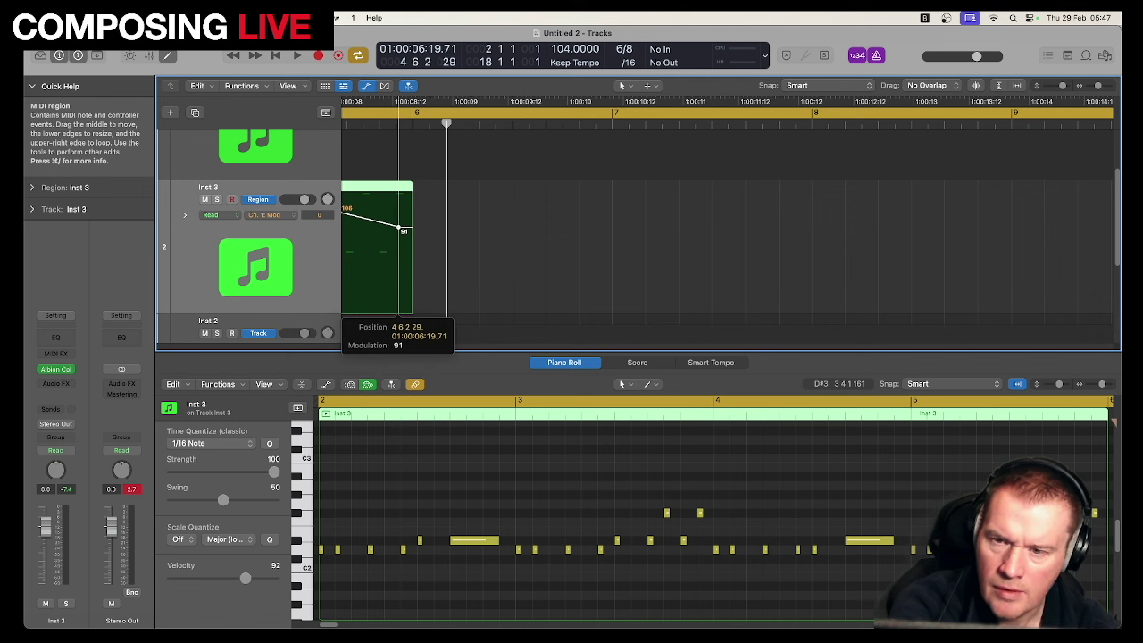
key("space")
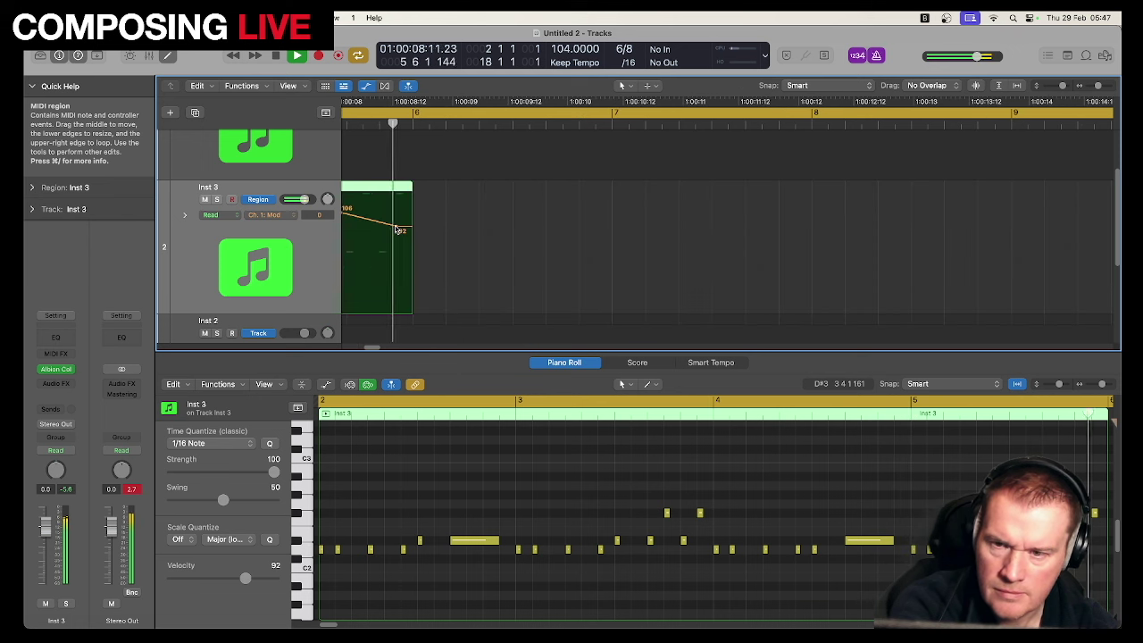
key("space")
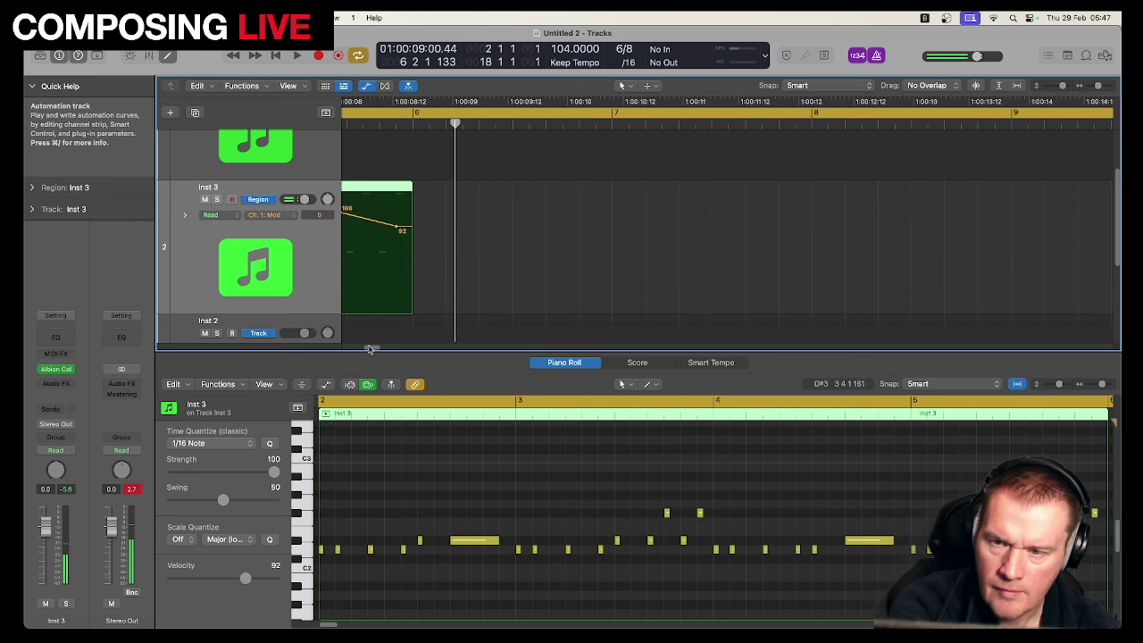
Step: Lower the bar 5 modulation peak to 99 and play the region
scroll(589, 264, "left", 5)
left_click_drag(668, 214, 668, 223)
key("space")
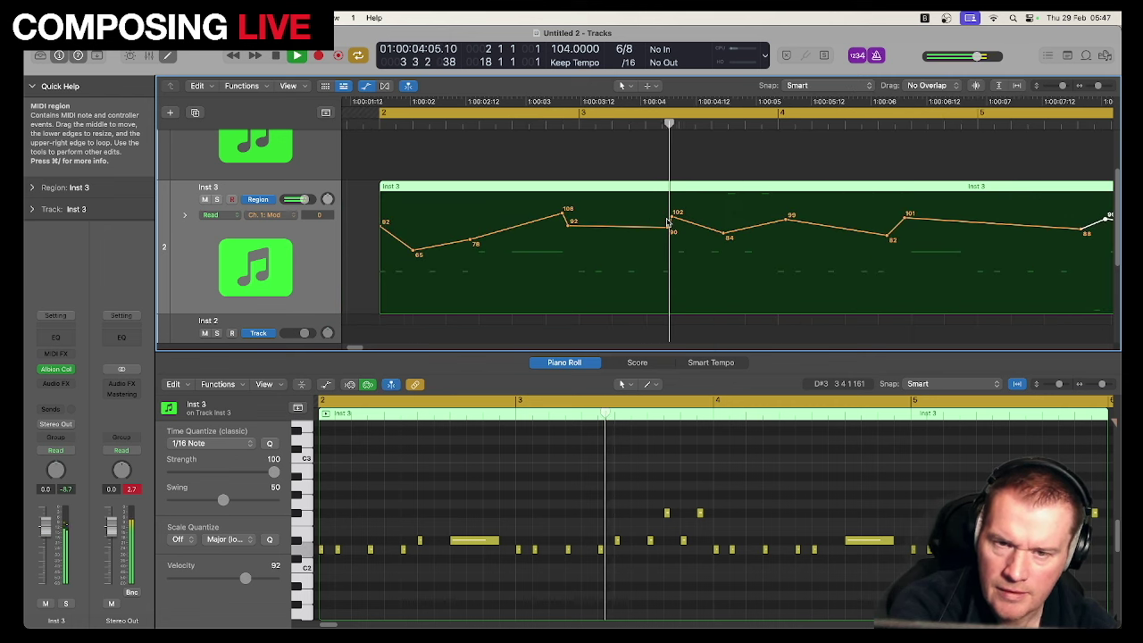
key("space")
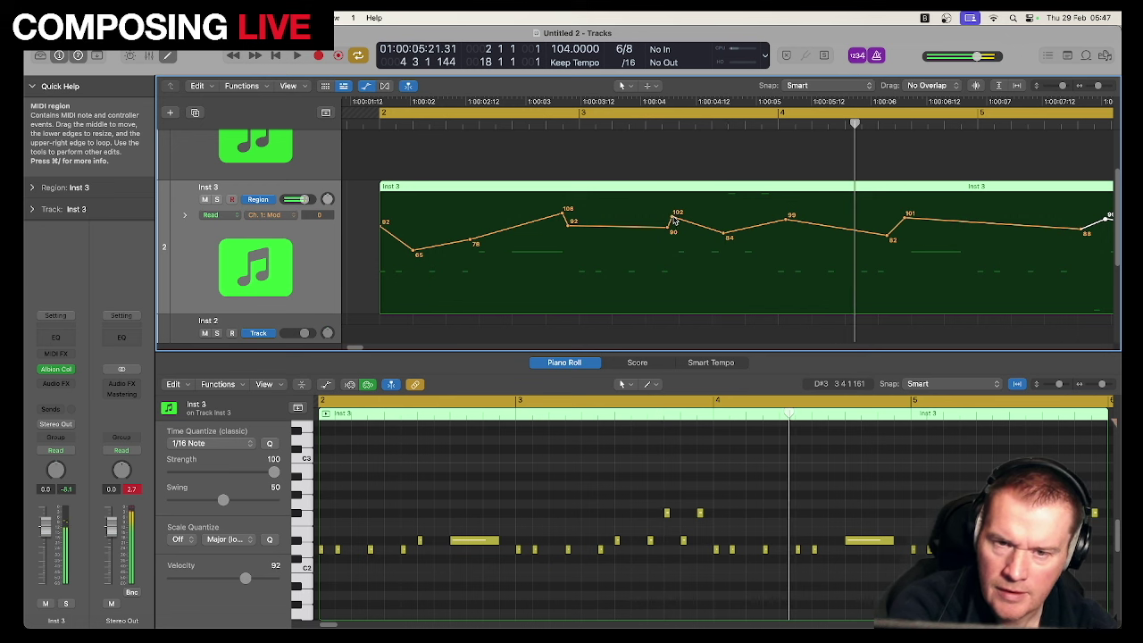
Step: Lower the modulation peaks to 98 mid-bar 3, 98 late in bar 2 and 97 mid-bar 4, and play the region
left_click(672, 216)
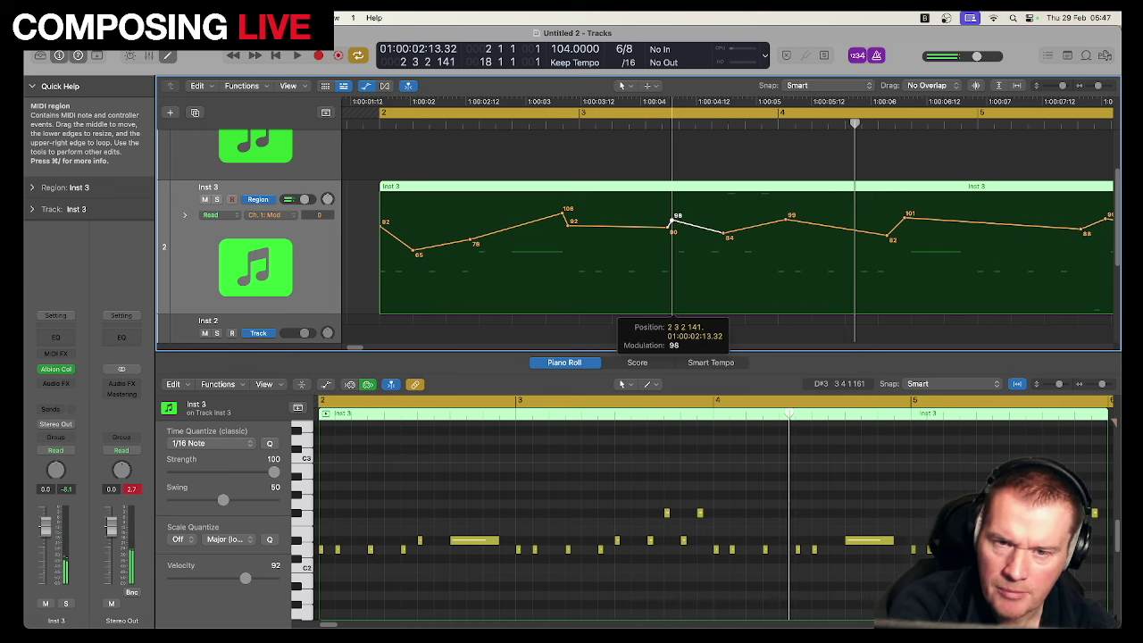
left_click_drag(672, 218, 673, 220)
left_click_drag(562, 216, 562, 217)
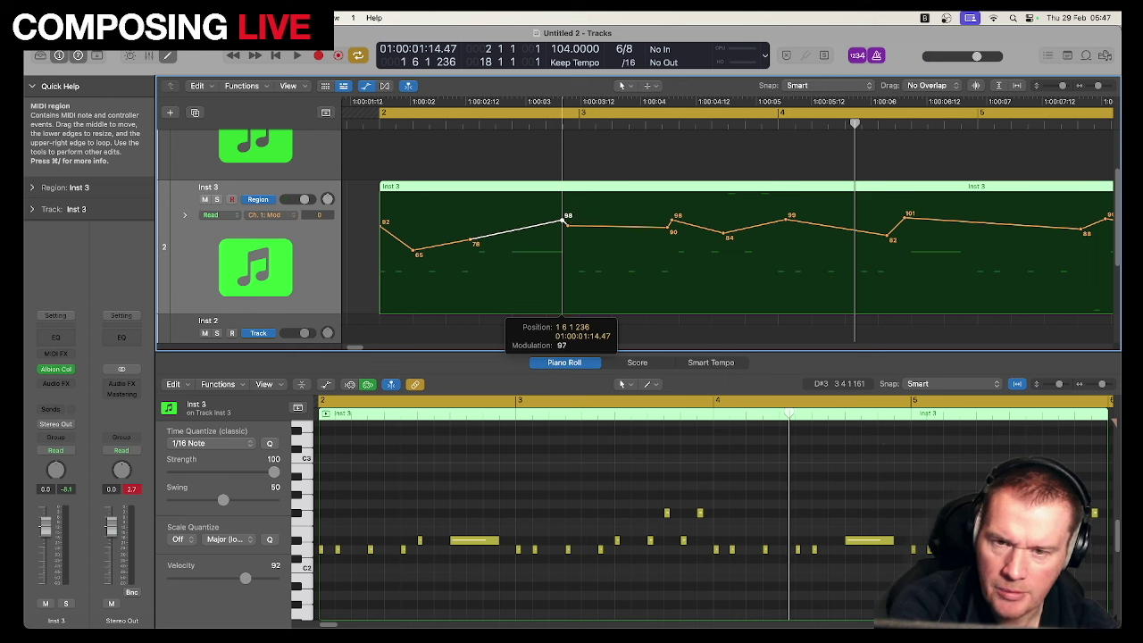
left_click_drag(564, 219, 564, 217)
left_click_drag(905, 222, 904, 217)
key("space")
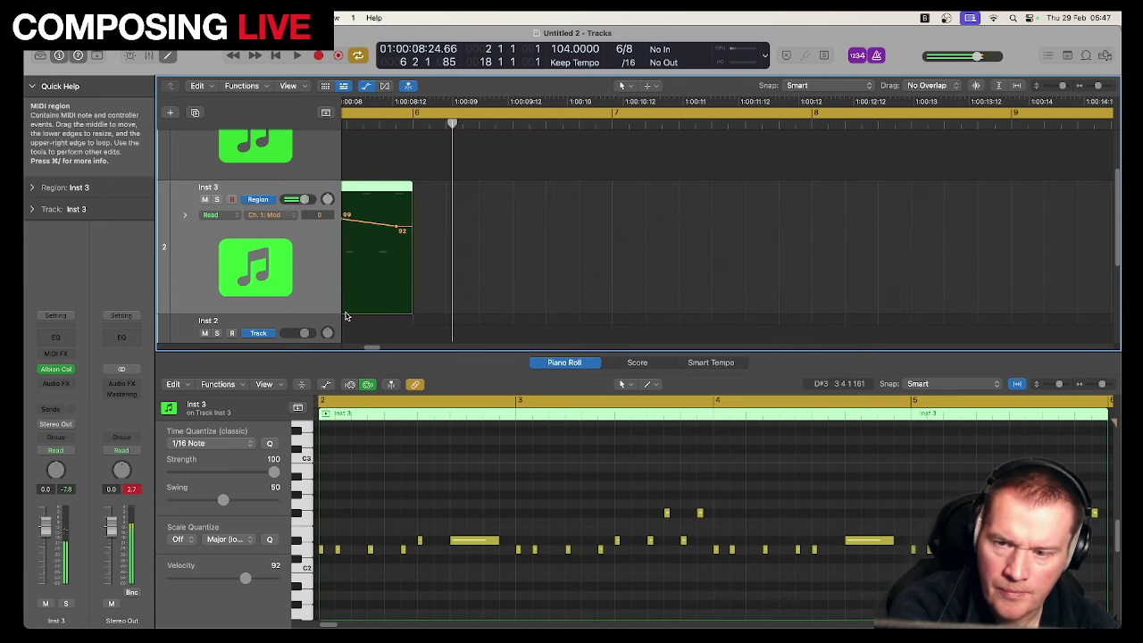
key("z")
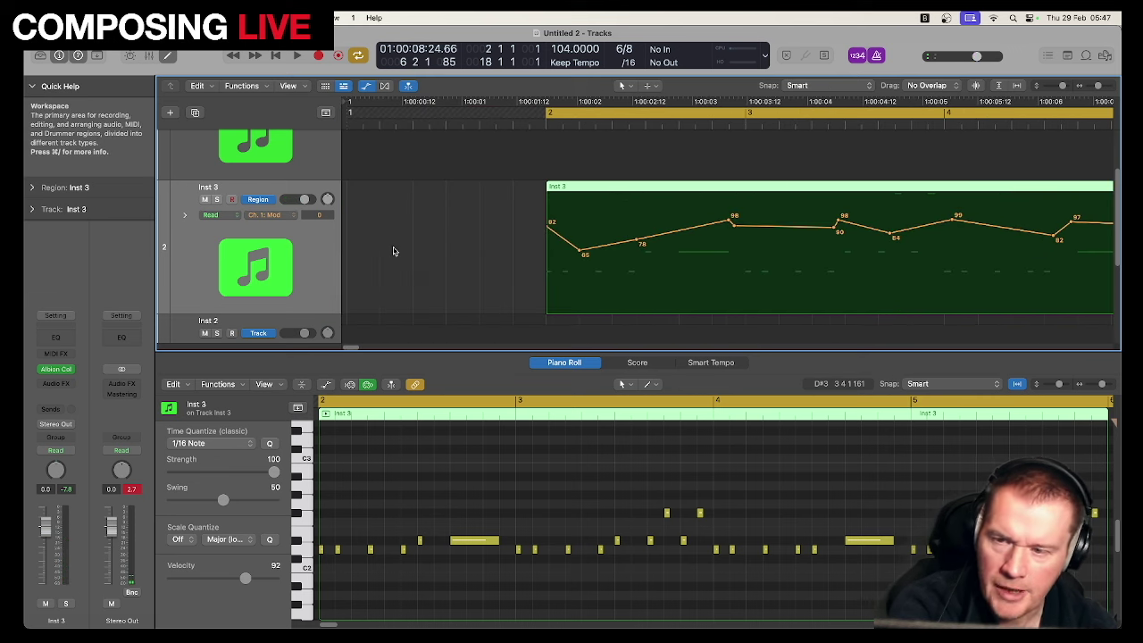
key("space")
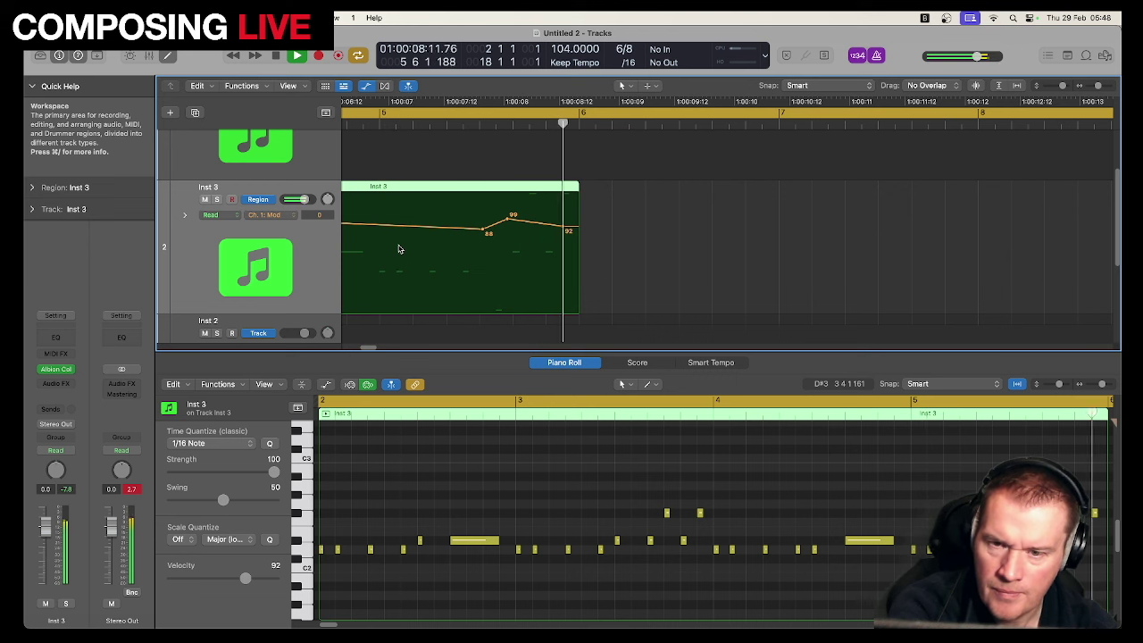
key("space")
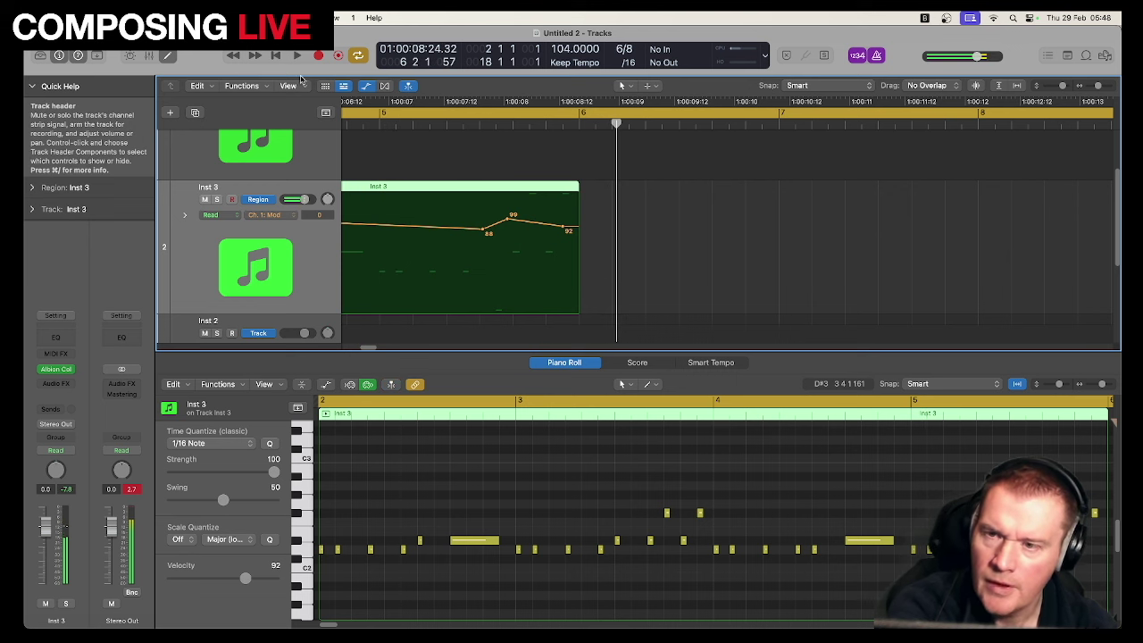
Step: Hide the track automation and shrink the track heights until all three tracks fit compactly
left_click(366, 87)
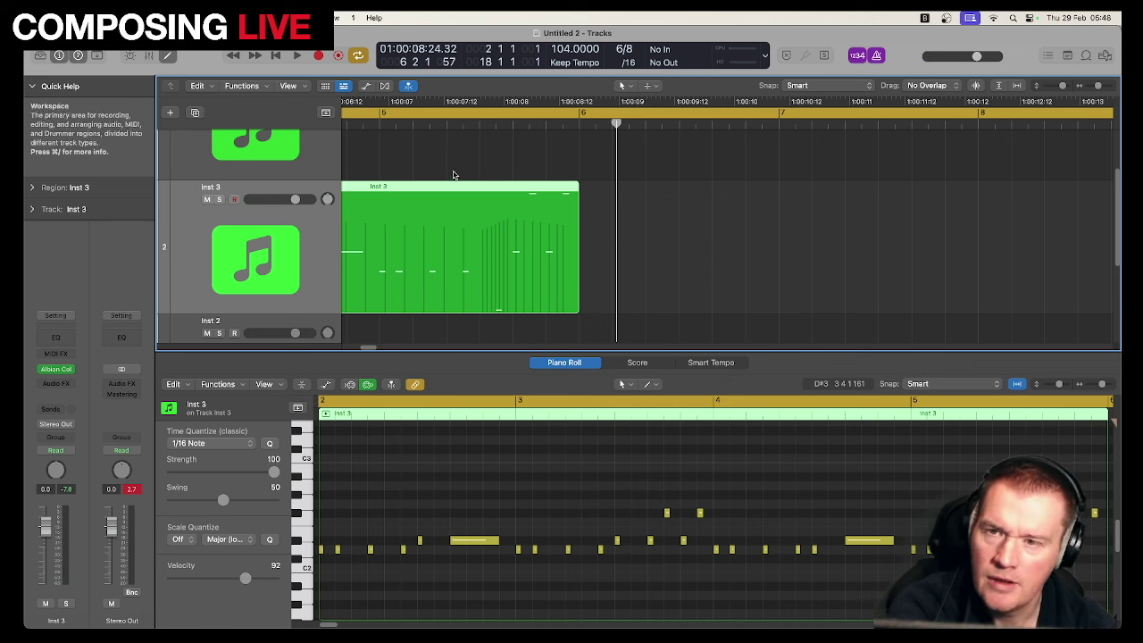
left_click(647, 237)
key("z")
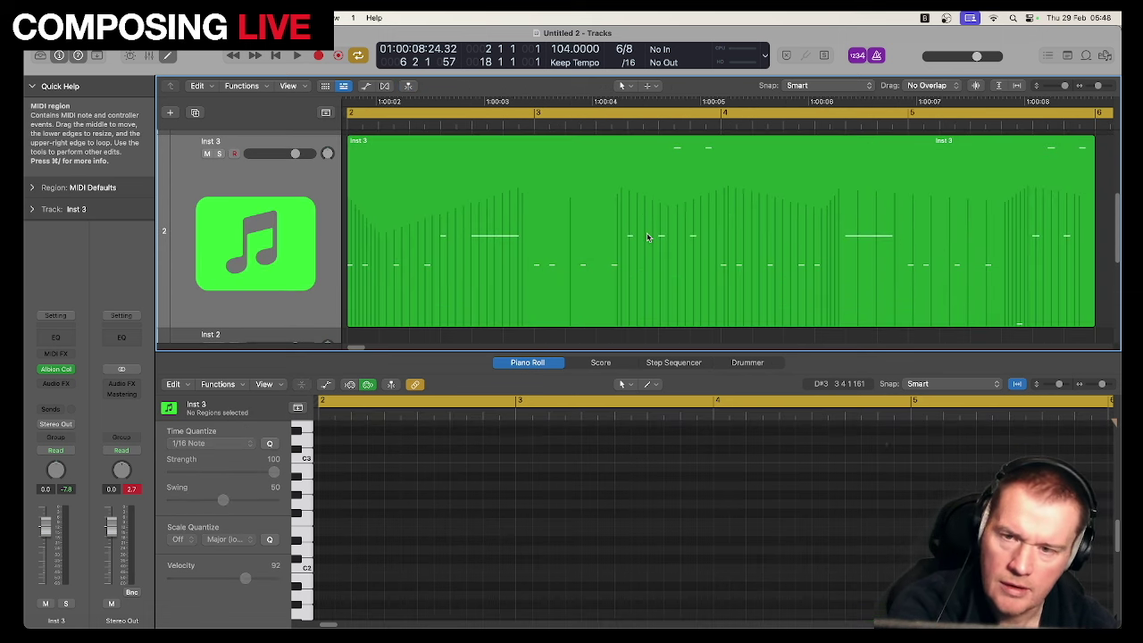
key("z")
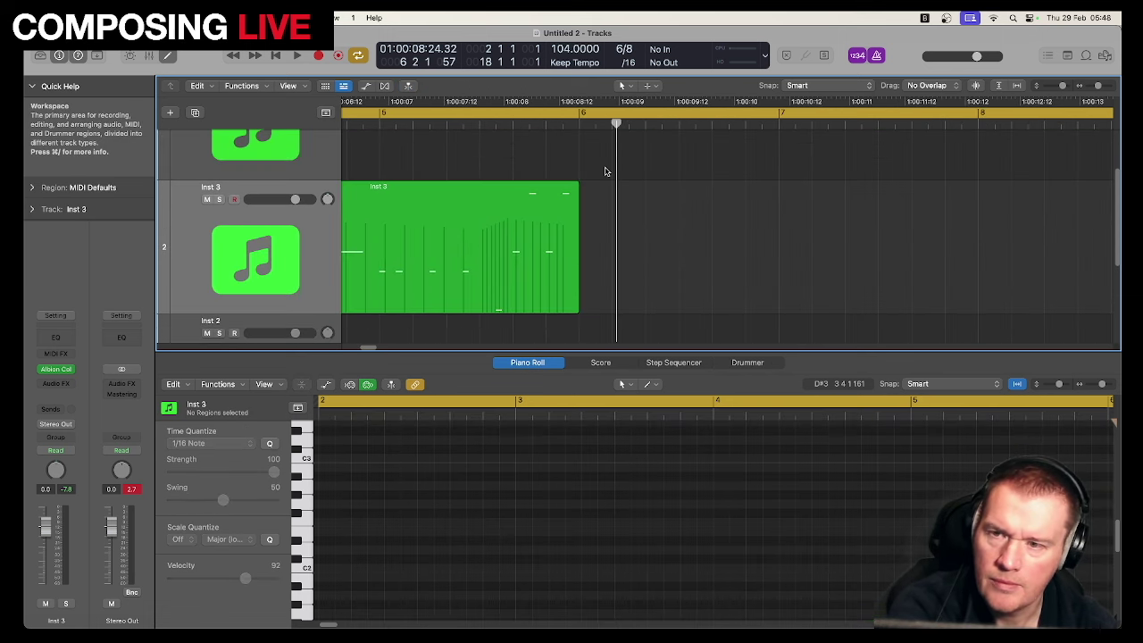
left_click(359, 171)
key("z")
key("z")
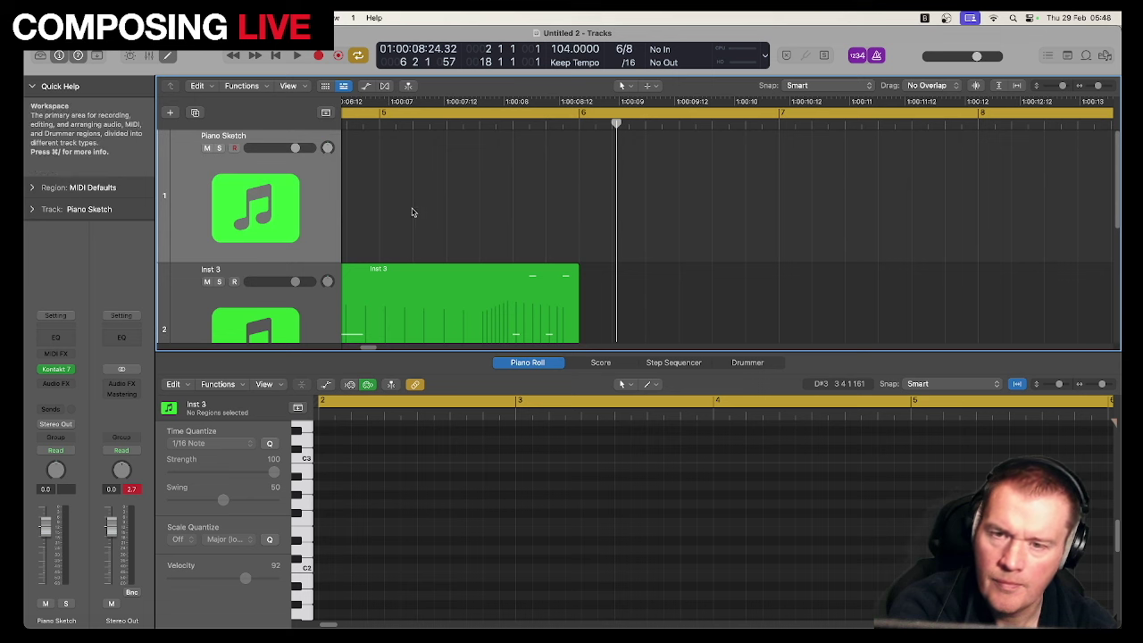
left_click_drag(1061, 86, 1048, 87)
Step: Rename the Inst 3 track as COL Guitar Shorts and play its region
left_click(270, 171)
double_click(269, 170)
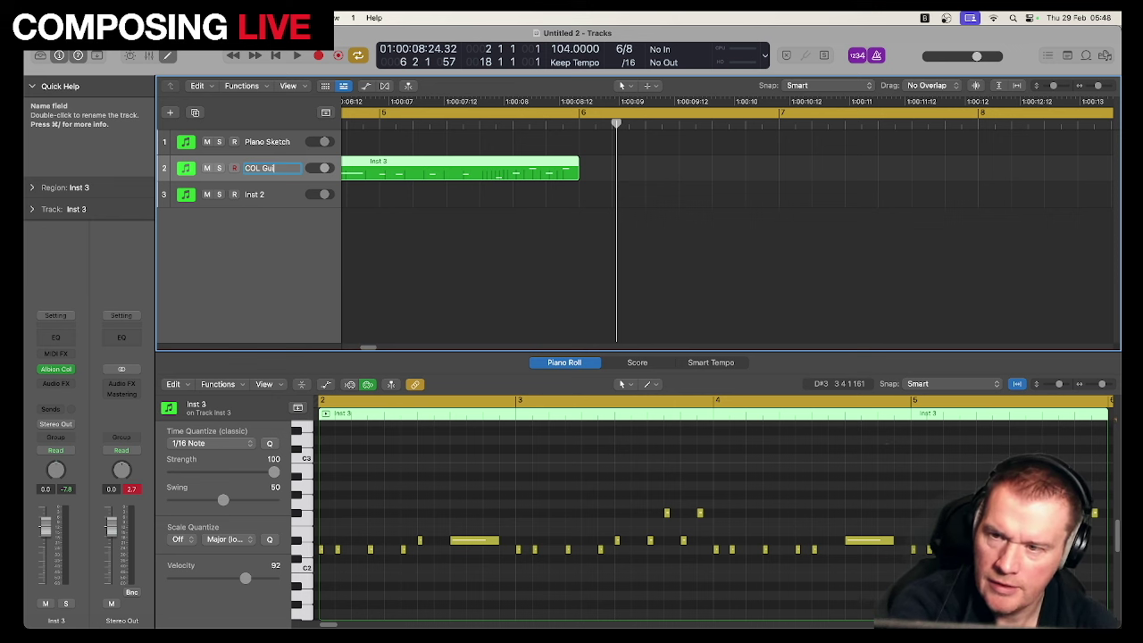
type("COL Guitar Shorts")
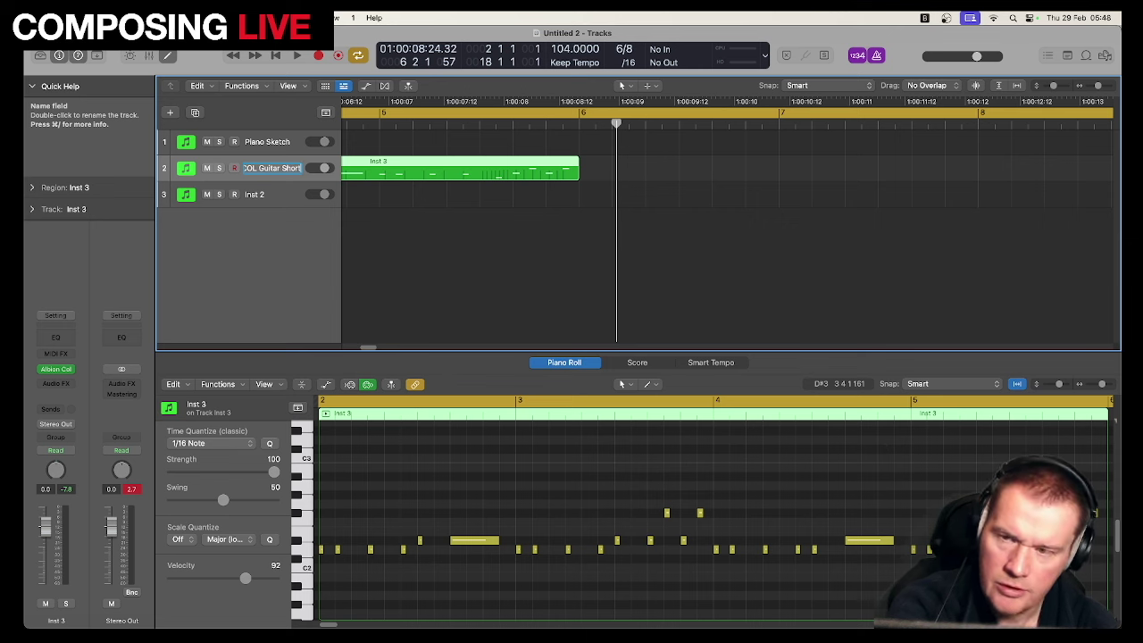
key("Return")
key("shift+space")
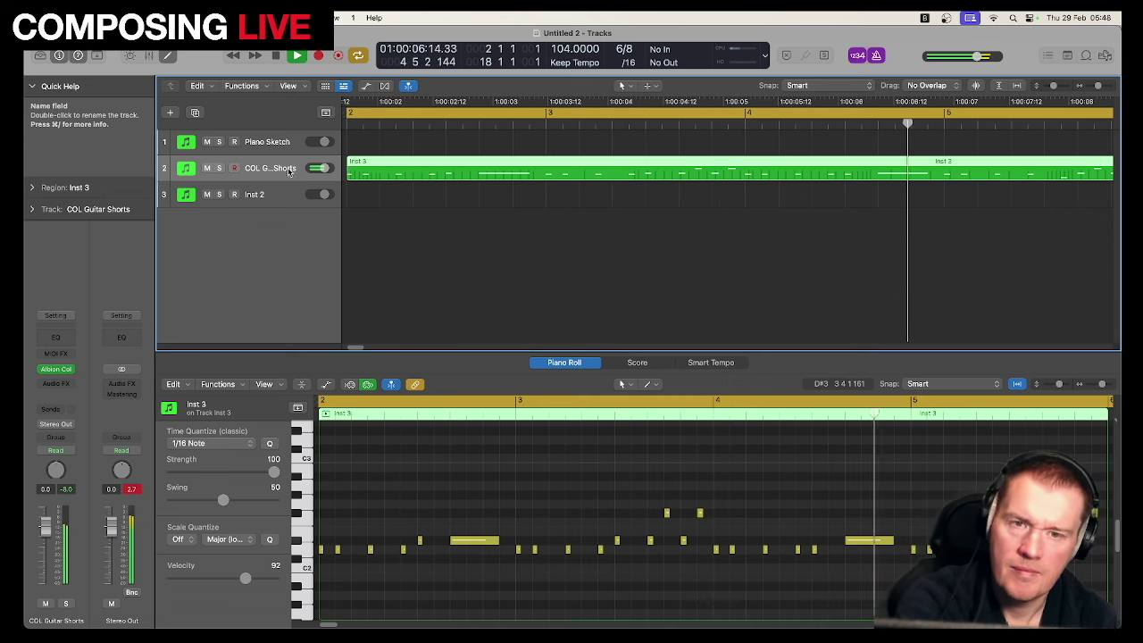
key("space")
Step: Load the Low Strings: Shorts preset in the Inst 2 track's Albion Colossus and raise its dynamics to about three quarters
left_click(283, 198)
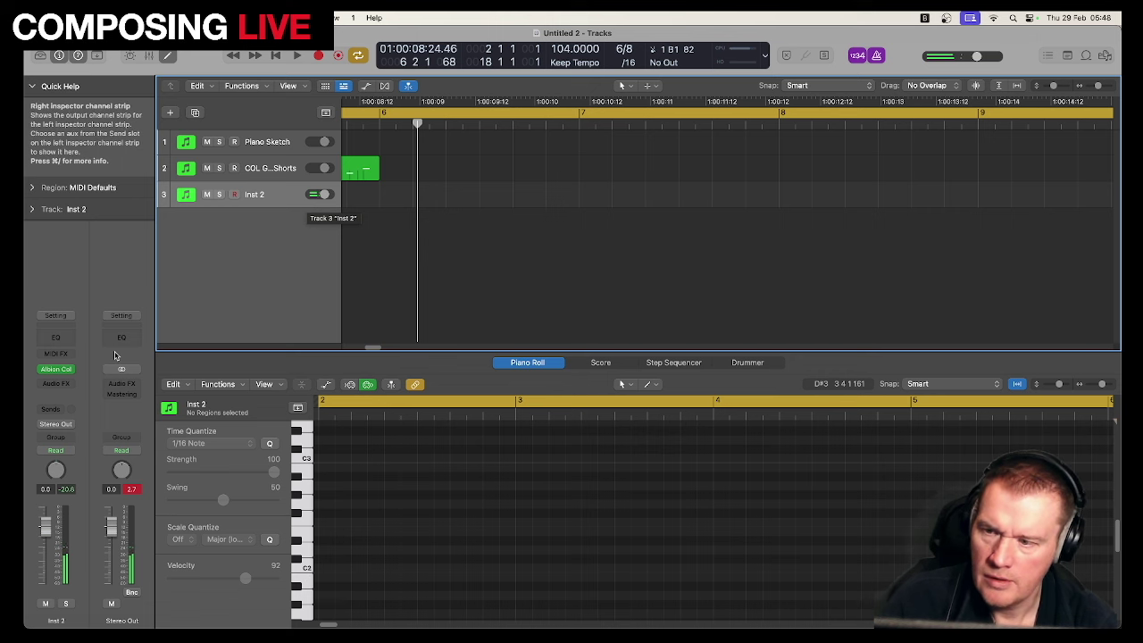
left_click(57, 371)
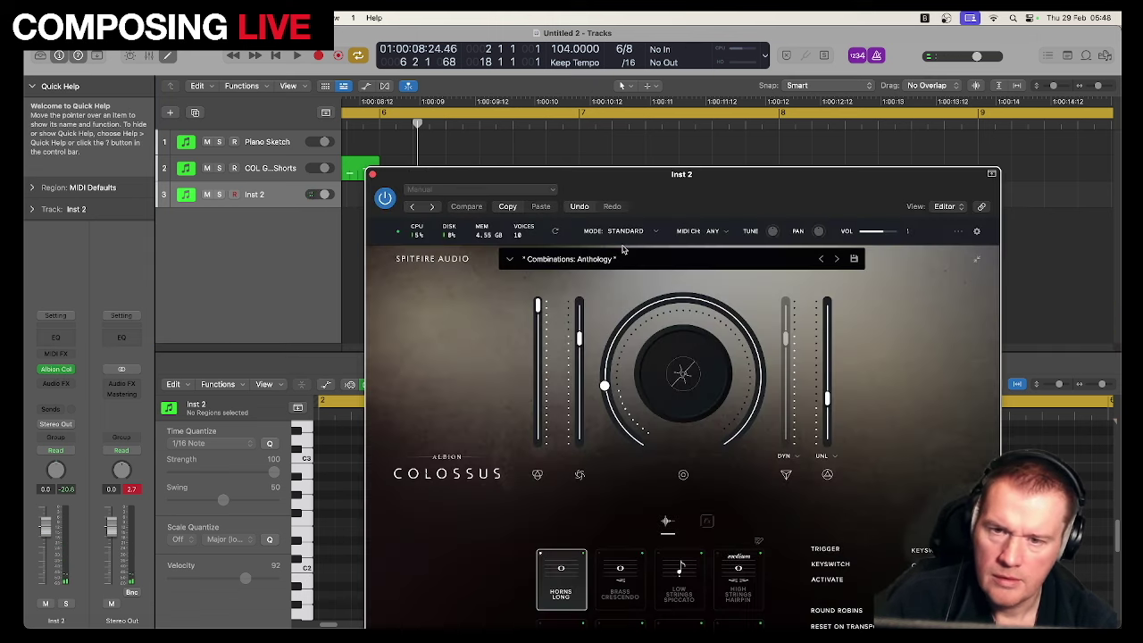
left_click(622, 259)
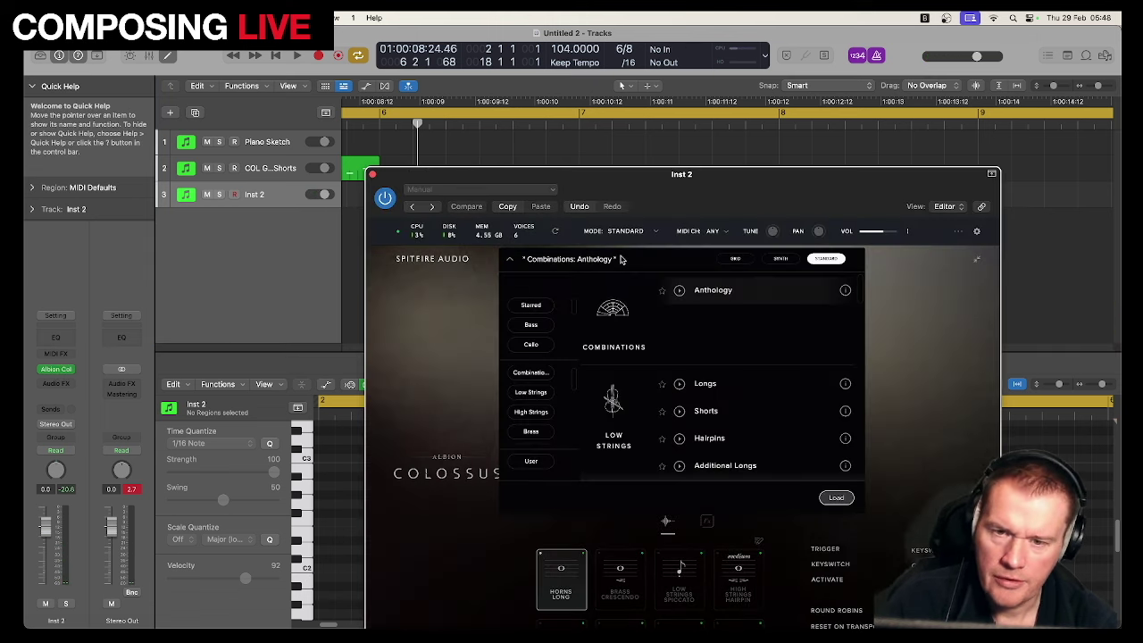
double_click(707, 411)
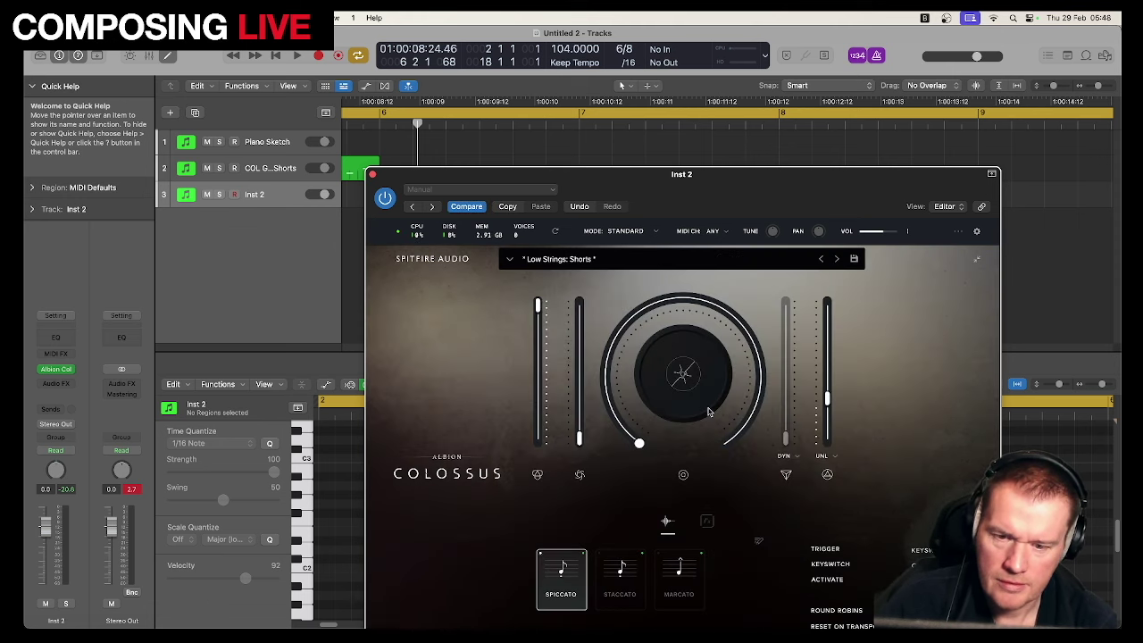
left_click_drag(620, 176, 531, 87)
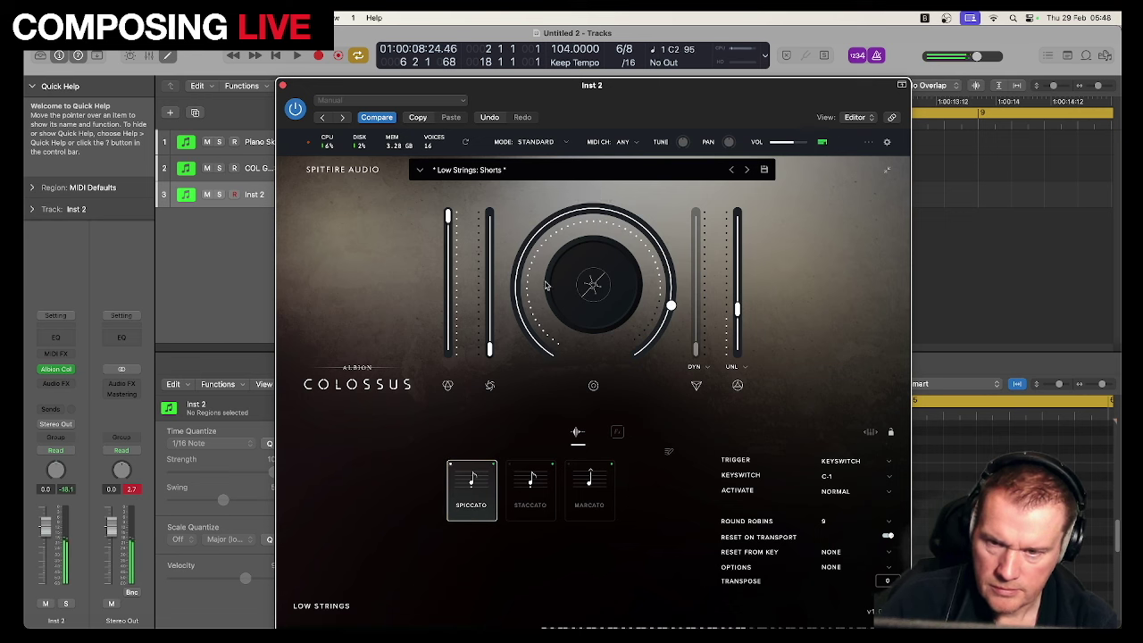
left_click_drag(489, 268, 490, 245)
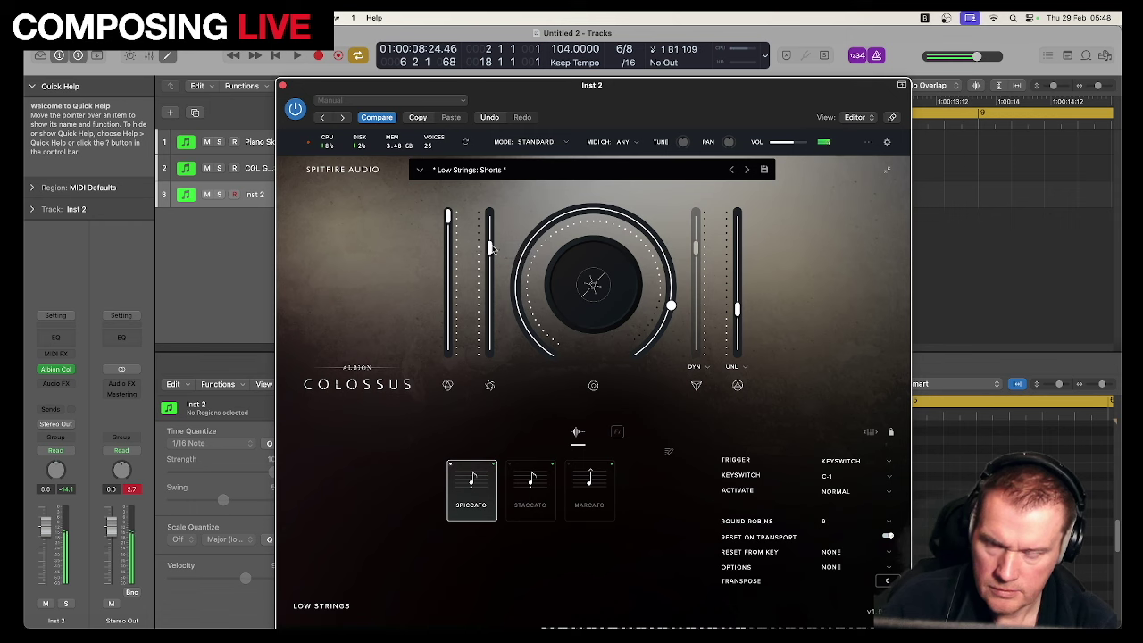
left_click(282, 85)
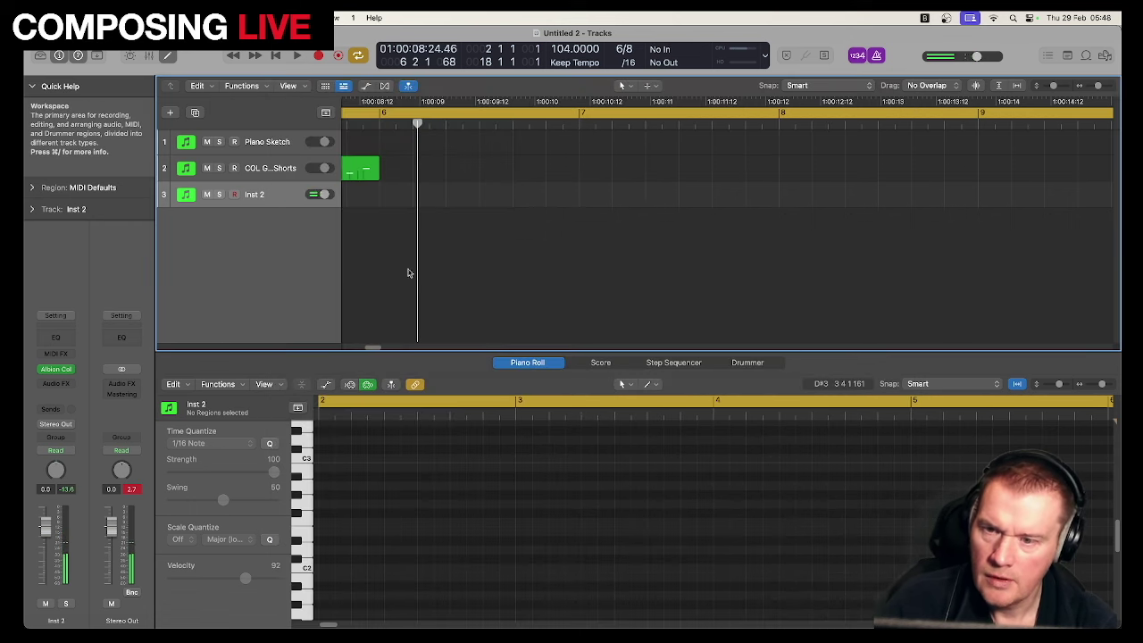
Step: Copy the guitar ostinato region from COL Guitar Shorts to the Inst 2 track at bar 2 and play both together
scroll(535, 241, "left", 10)
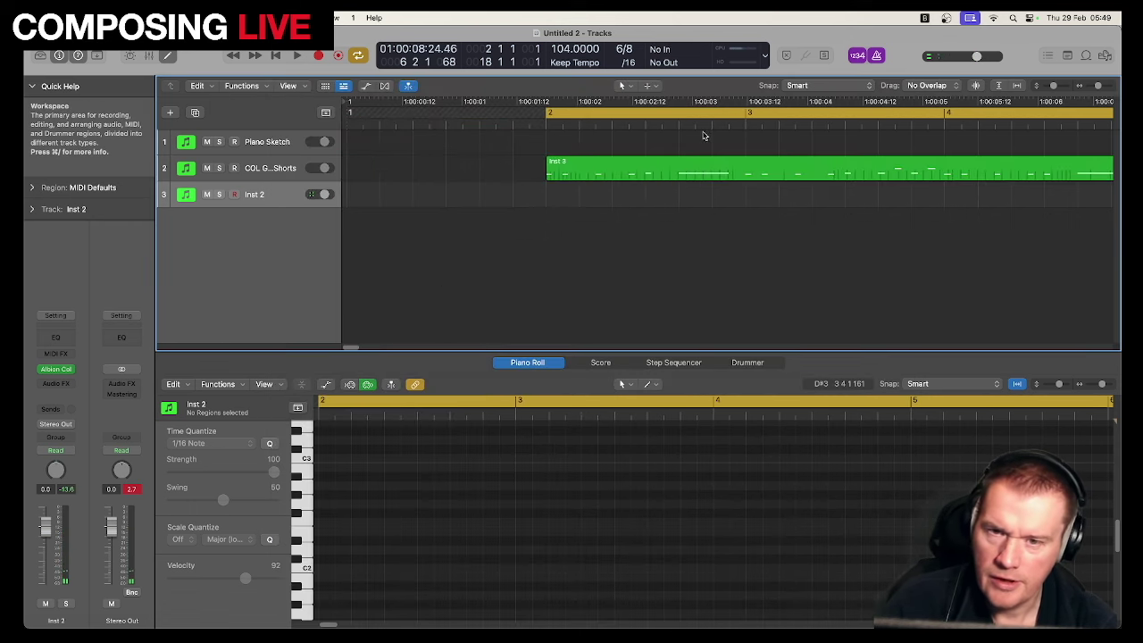
left_click(678, 171)
left_click_drag(679, 171, 677, 192)
key("space")
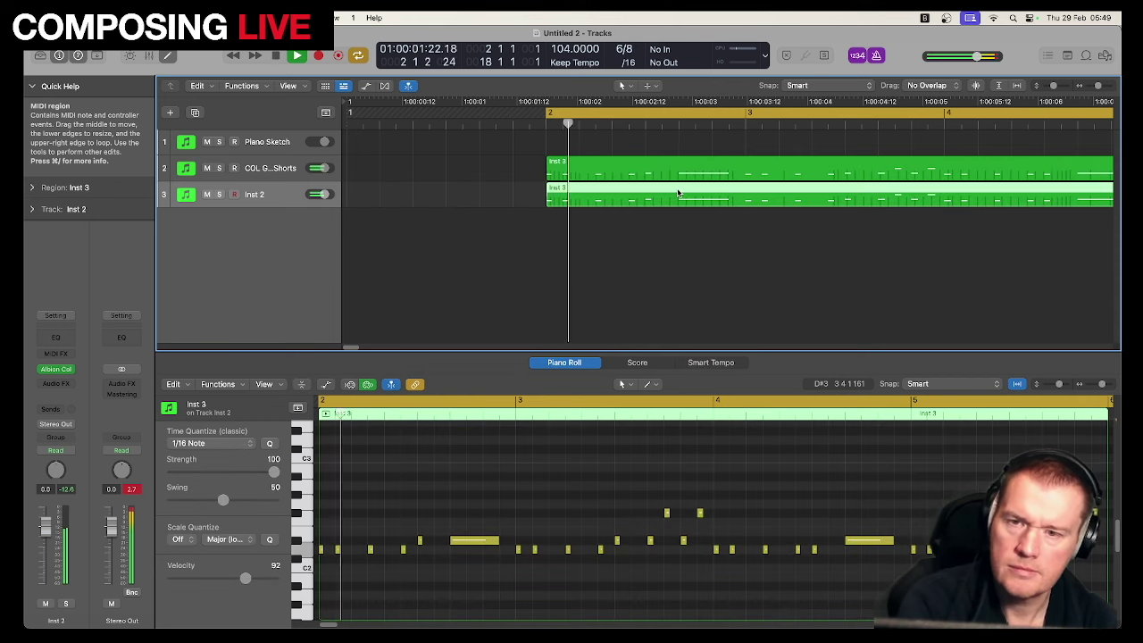
Step: Mute COL Guitar Shorts and set the large central dial of the Inst 2 track's Albion Colossus to about 91% while it plays
left_click(208, 169)
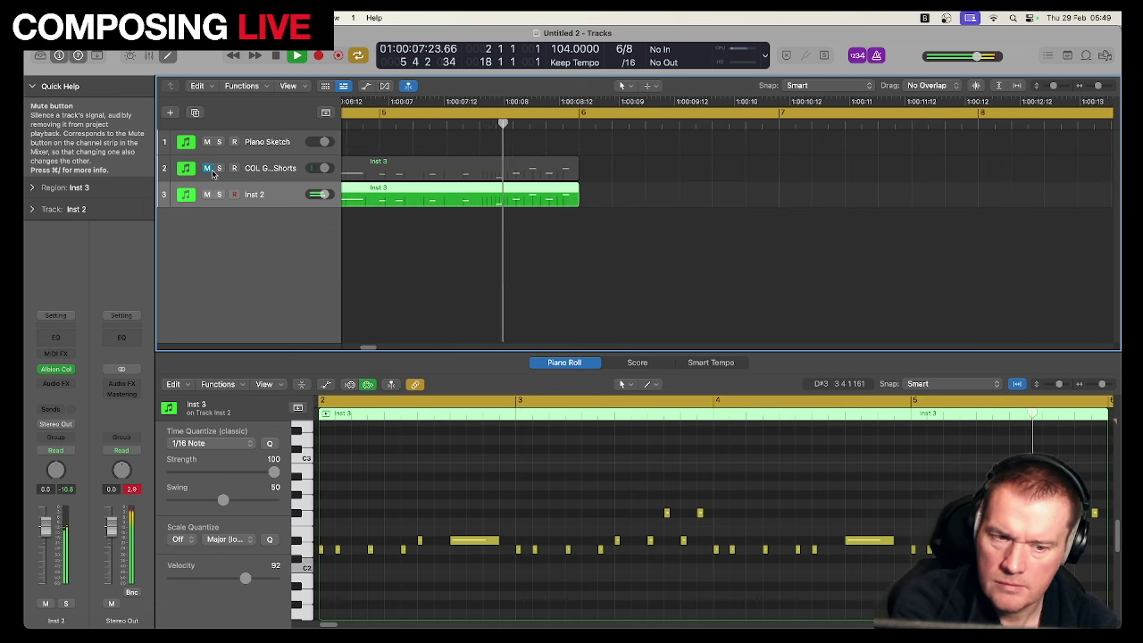
key("Return")
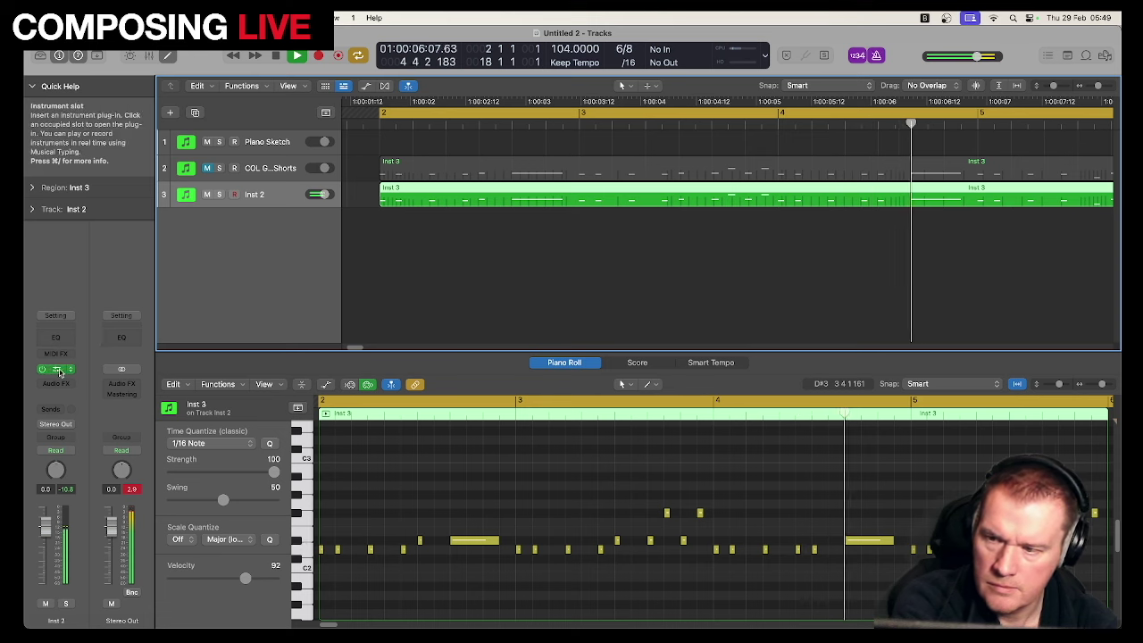
left_click(185, 194)
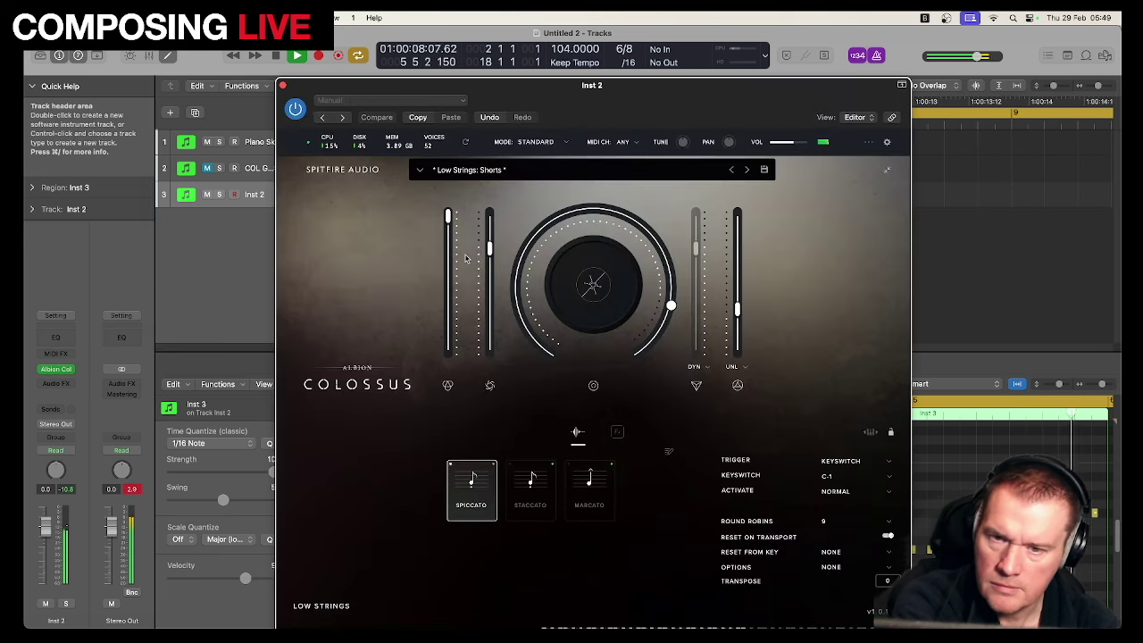
mouse_move(670, 305)
left_click_drag(670, 305, 663, 327)
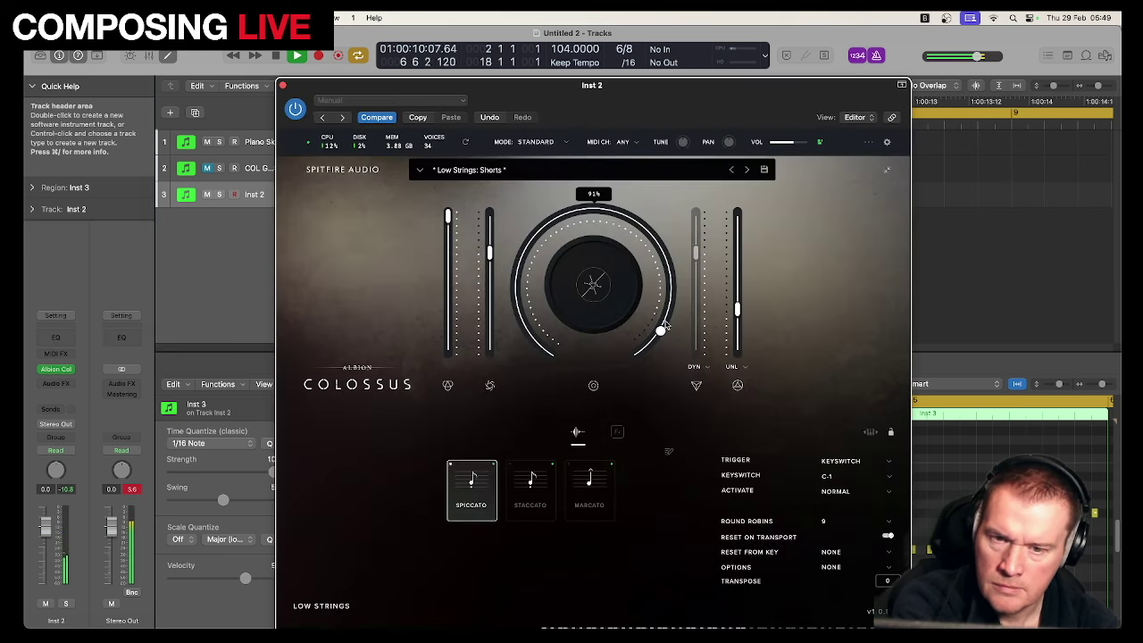
left_click_drag(657, 335, 635, 361)
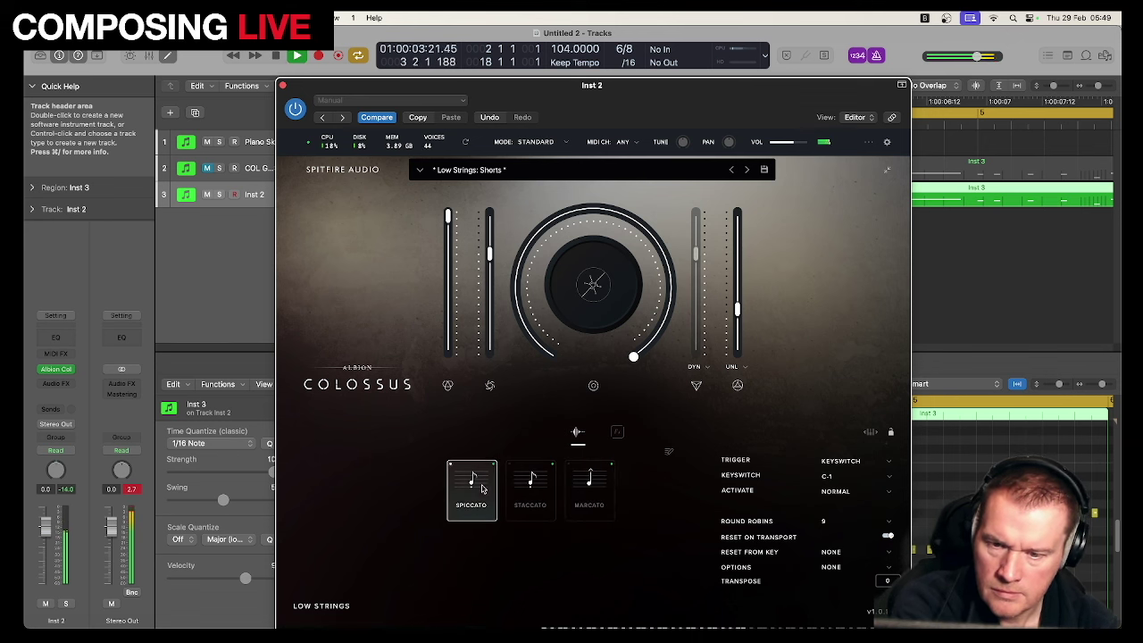
left_click_drag(622, 364, 660, 323)
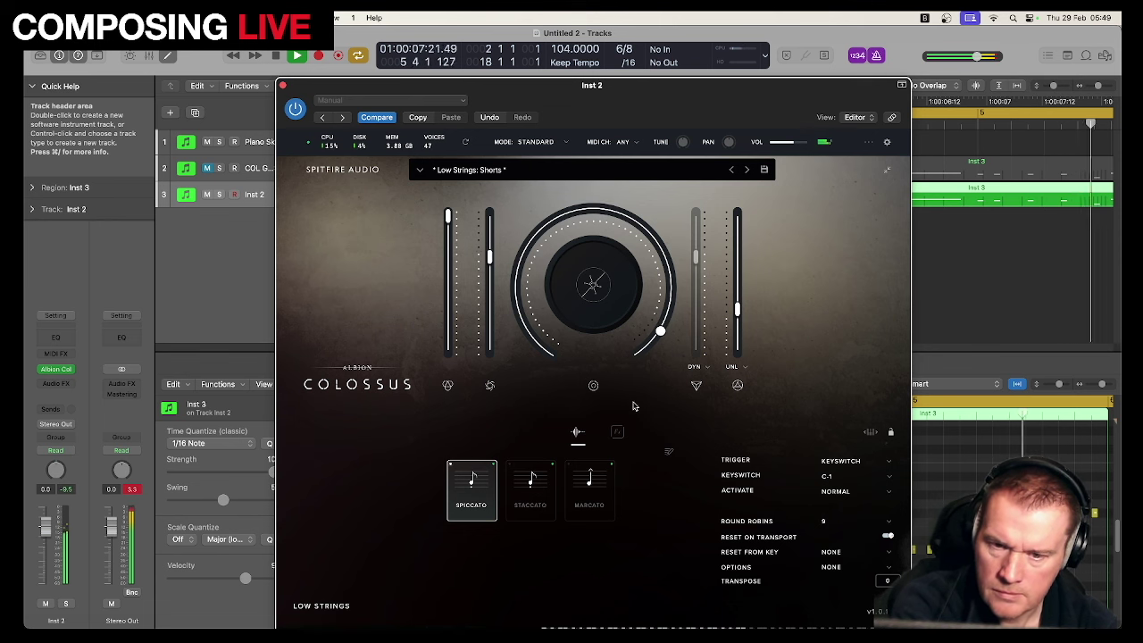
Step: In the Low Strings effects, set Filter slightly below halfway, Compress to about one sixth and Reverb slightly above halfway
left_click(616, 431)
key("space")
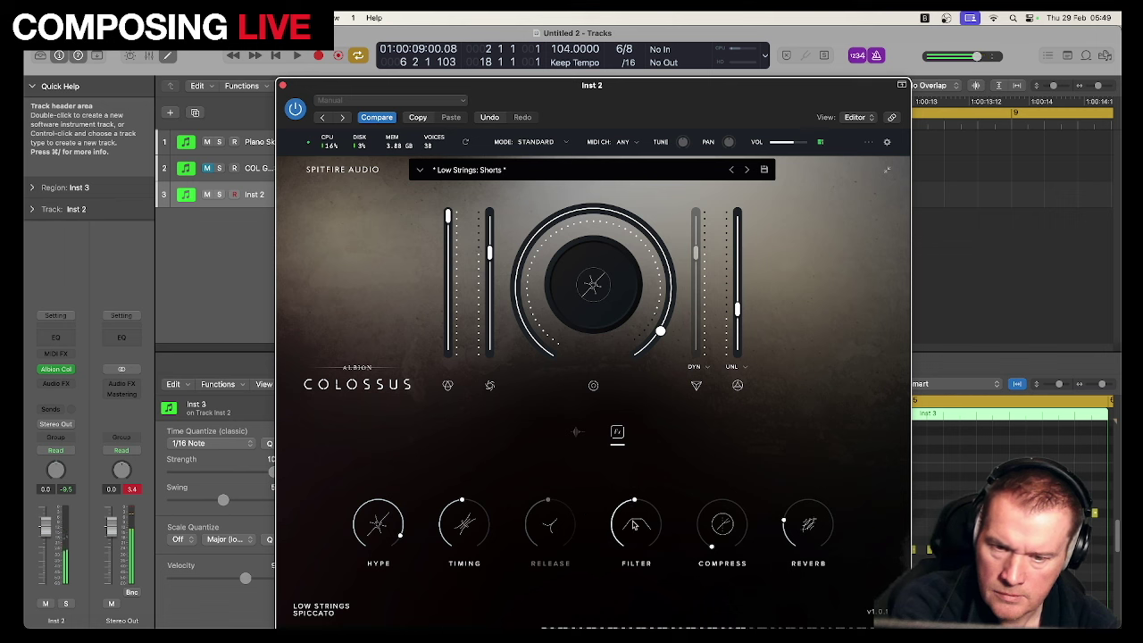
mouse_move(633, 524)
key("space")
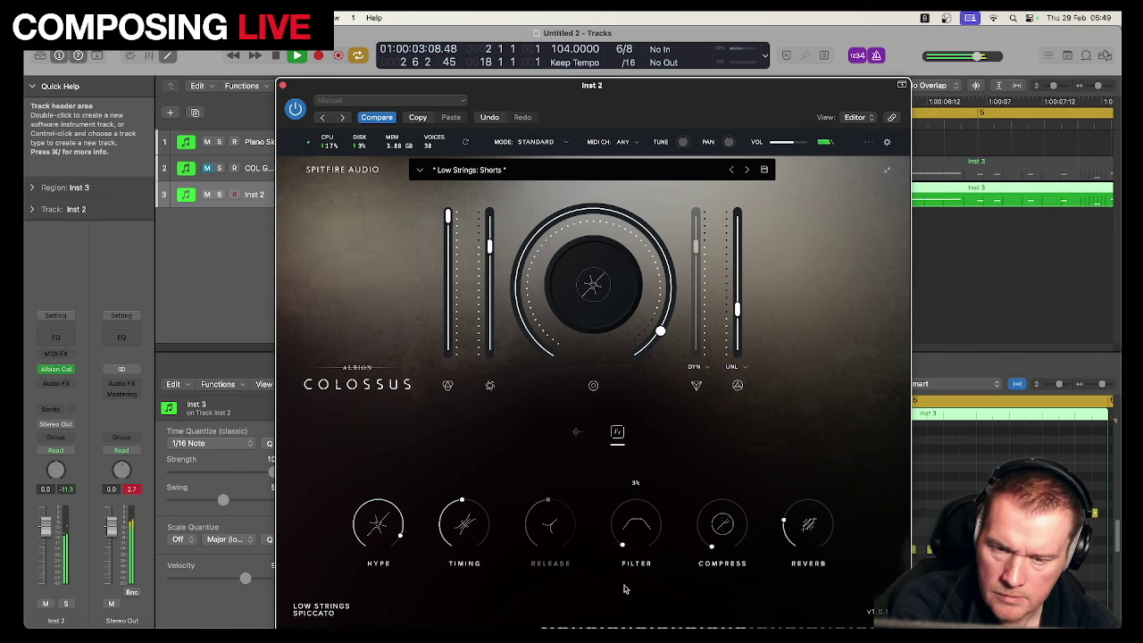
mouse_move(625, 531)
left_mouse_down()
mouse_move(632, 481)
mouse_move(634, 531)
left_mouse_up()
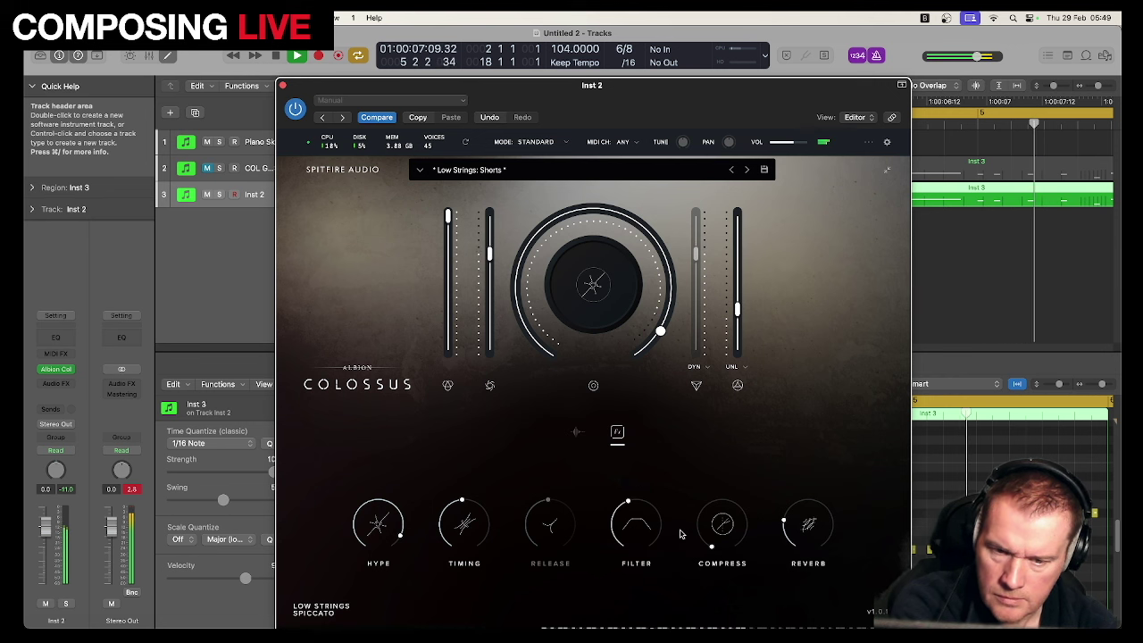
left_click_drag(706, 533, 706, 497)
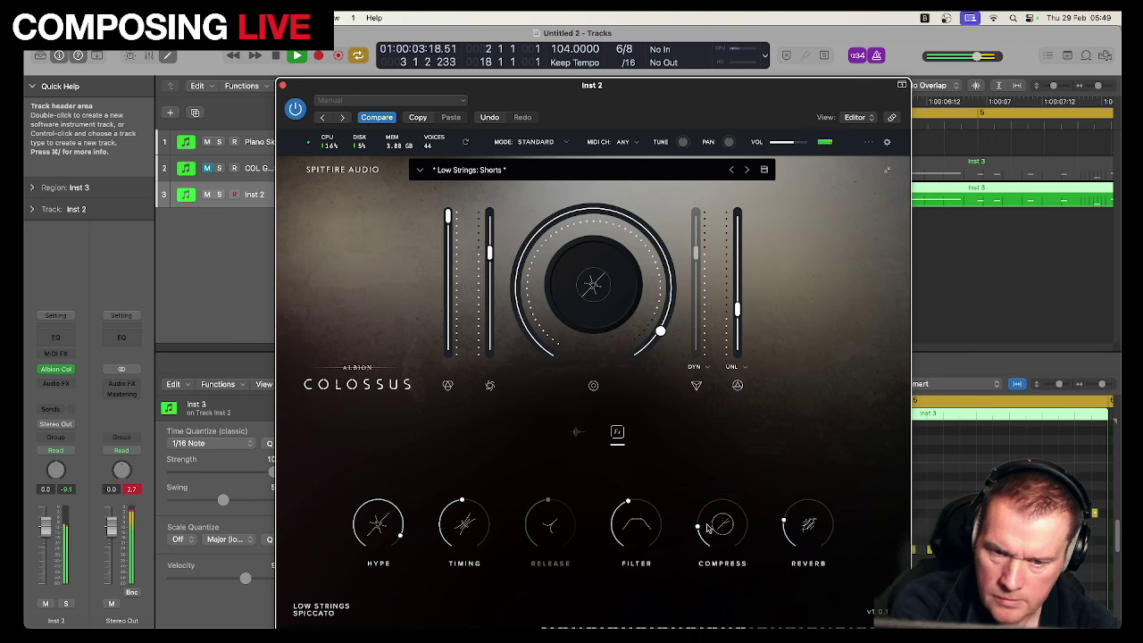
left_click_drag(782, 524, 778, 445)
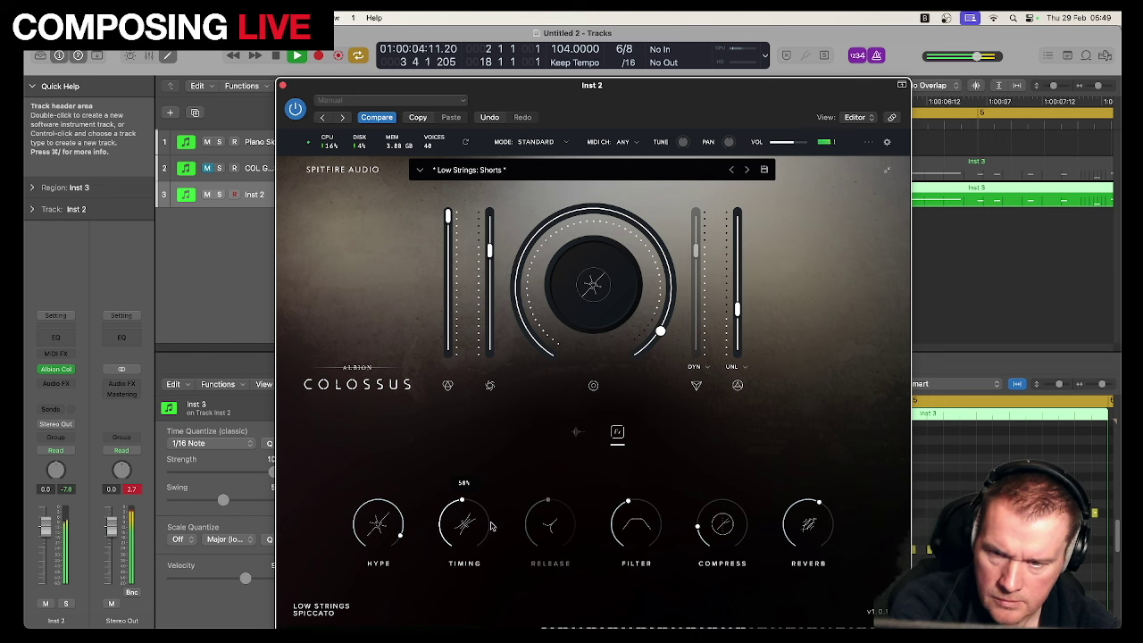
key("space")
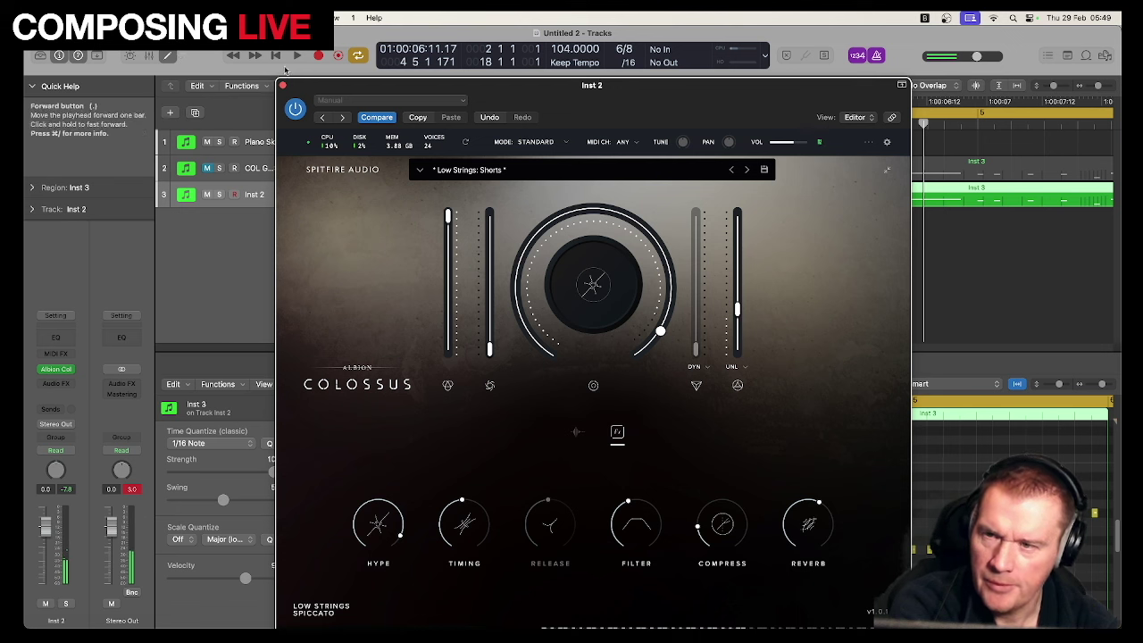
left_click(283, 87)
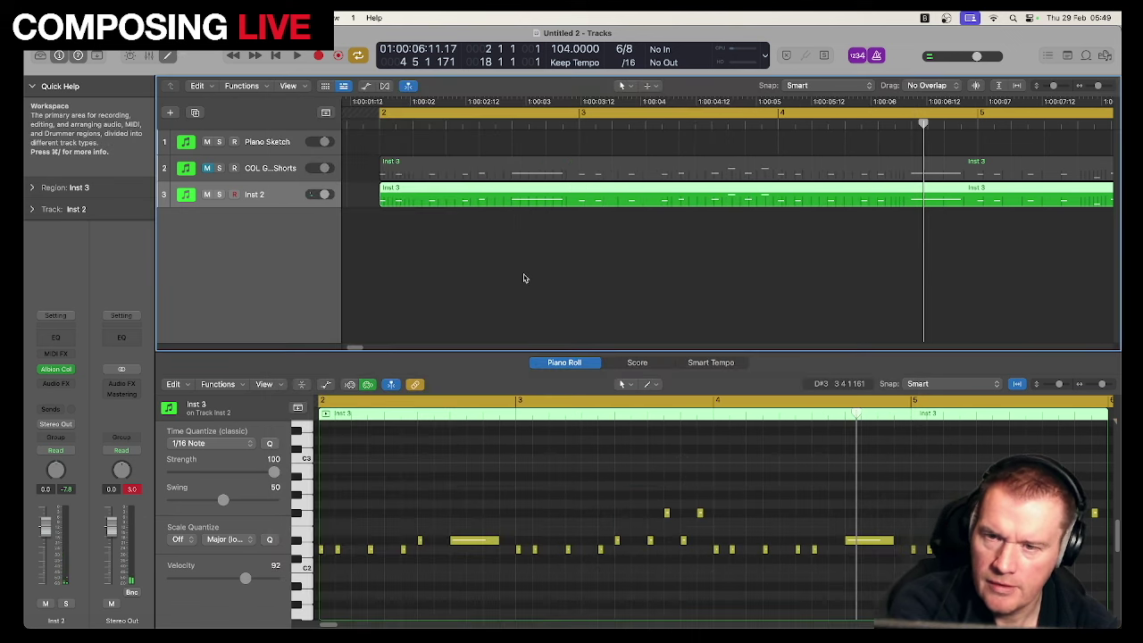
Step: Play the Inst 2 track with the guitar muted and rename the track as COL Low String Spic
key("space")
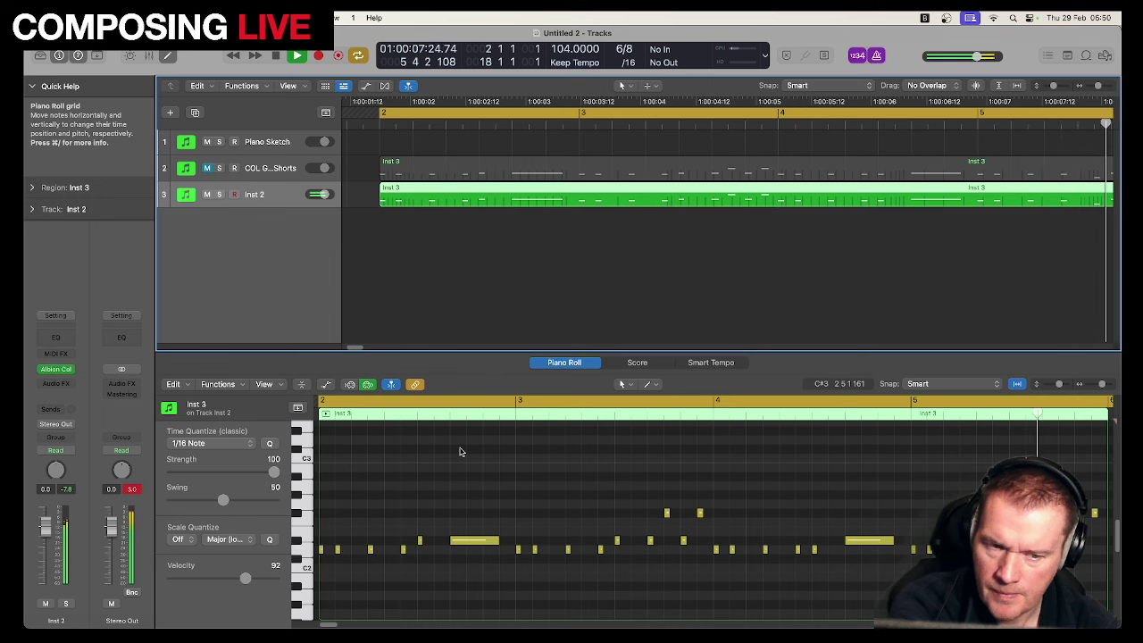
key("space")
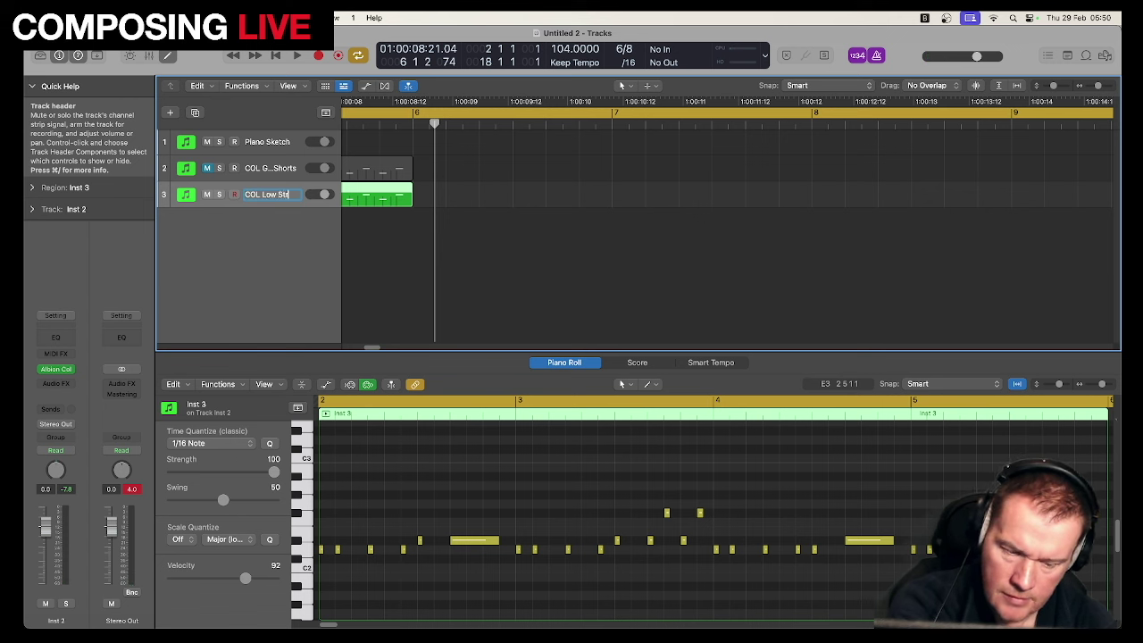
type("Spic")
key("Return")
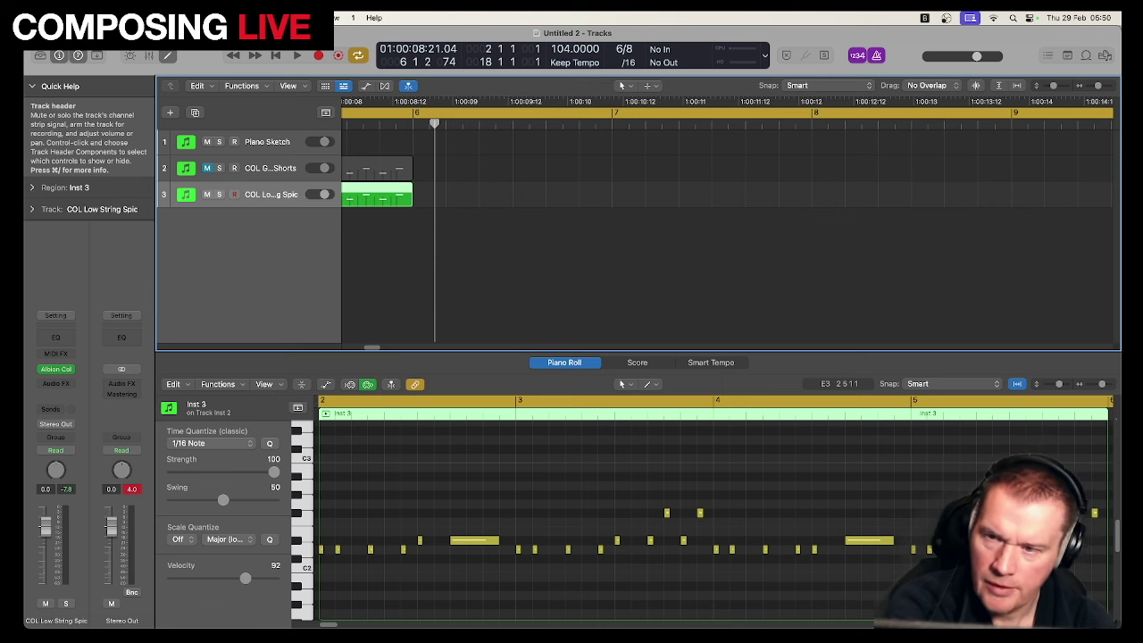
Step: Check the selected Colossus articulation on COL Low String Spic and play the track from bar 2
left_click(57, 370)
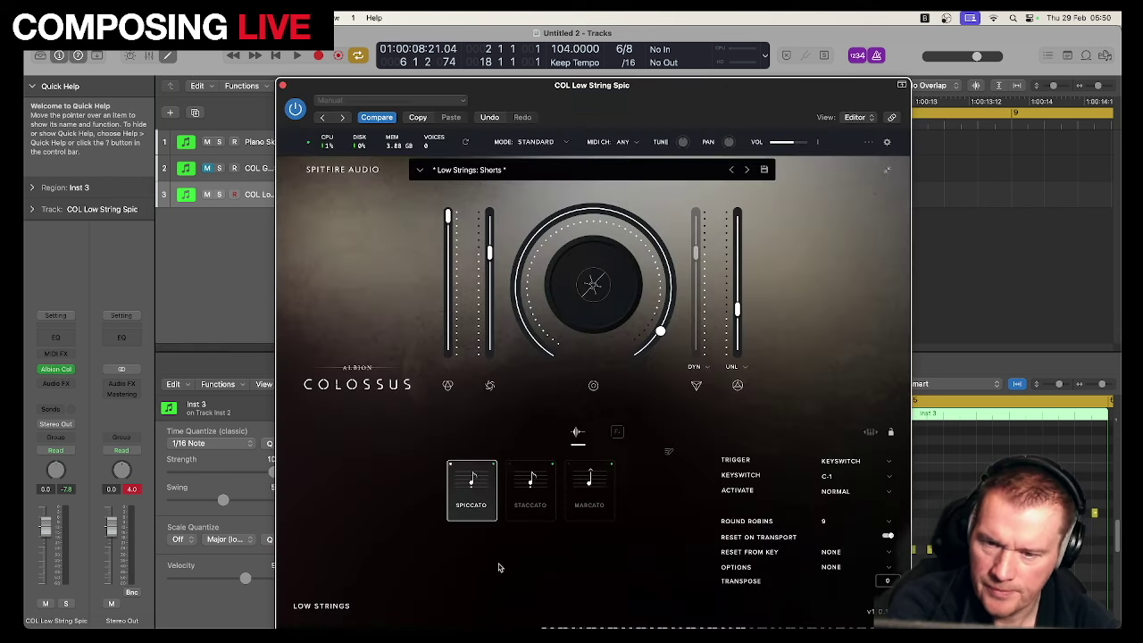
left_click(282, 85)
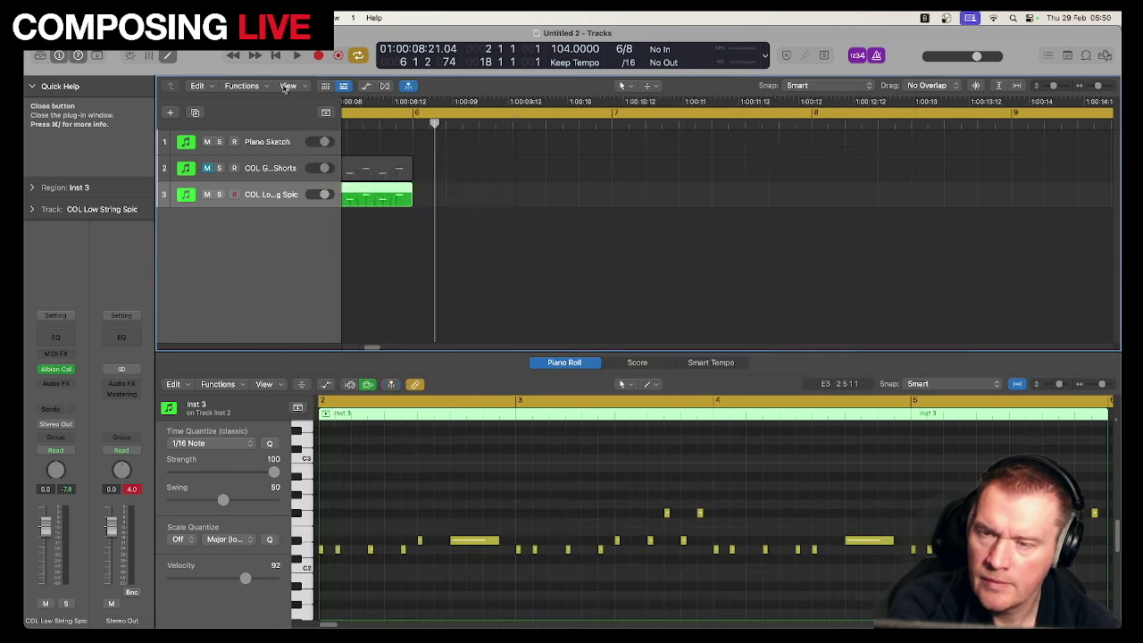
key("space")
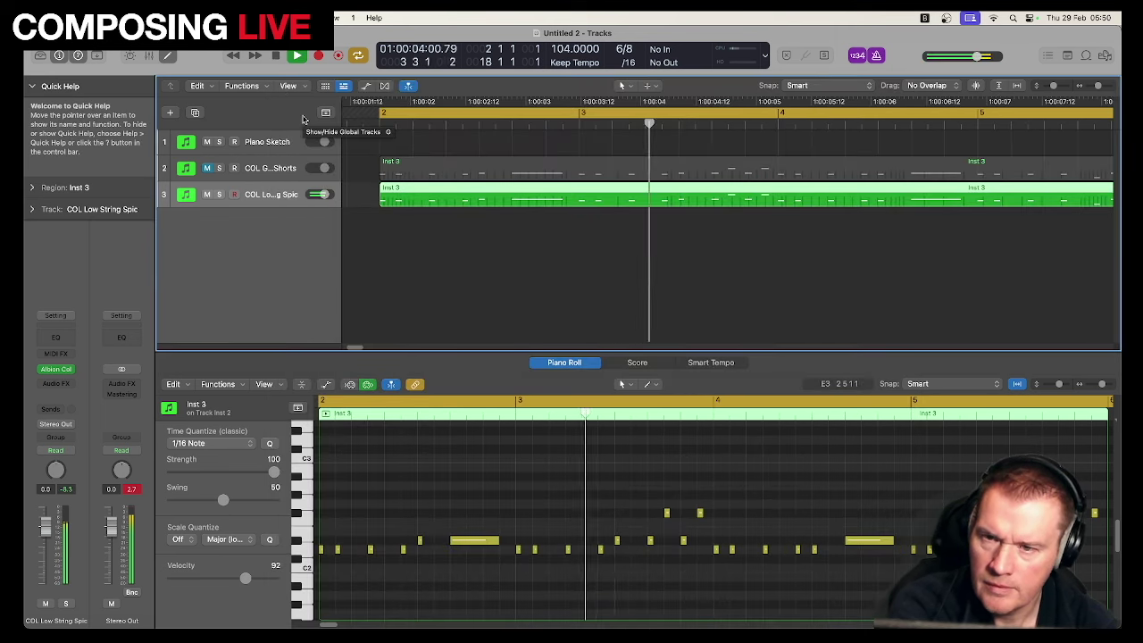
key("space")
Step: Create one software instrument track and load Kontakt 7 on it as a stereo instrument
left_click(170, 112)
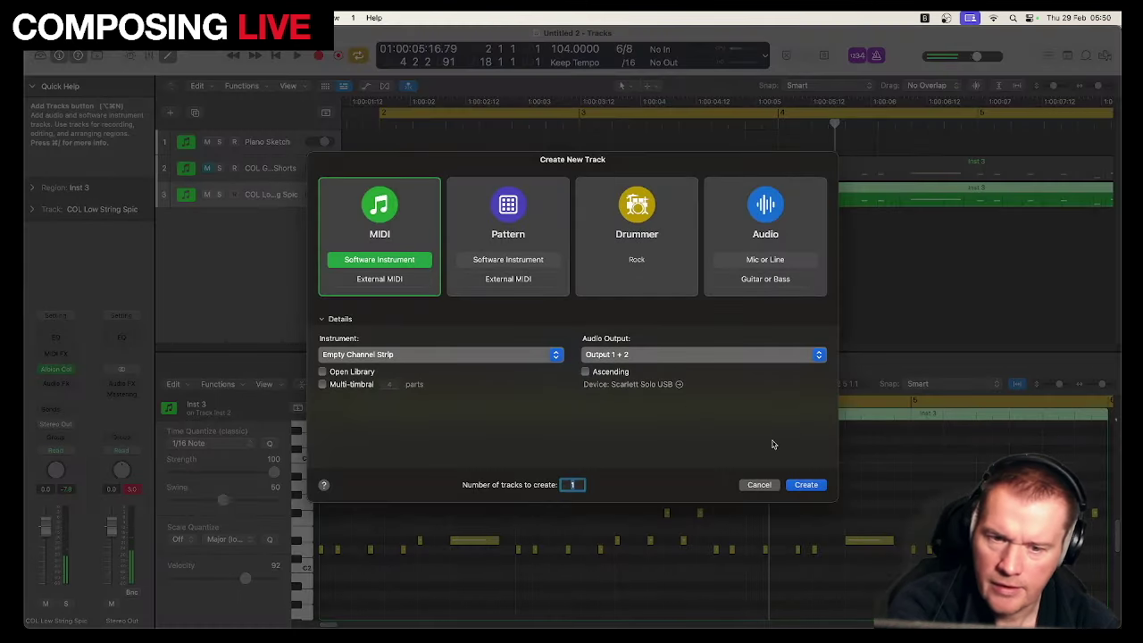
left_click(801, 485)
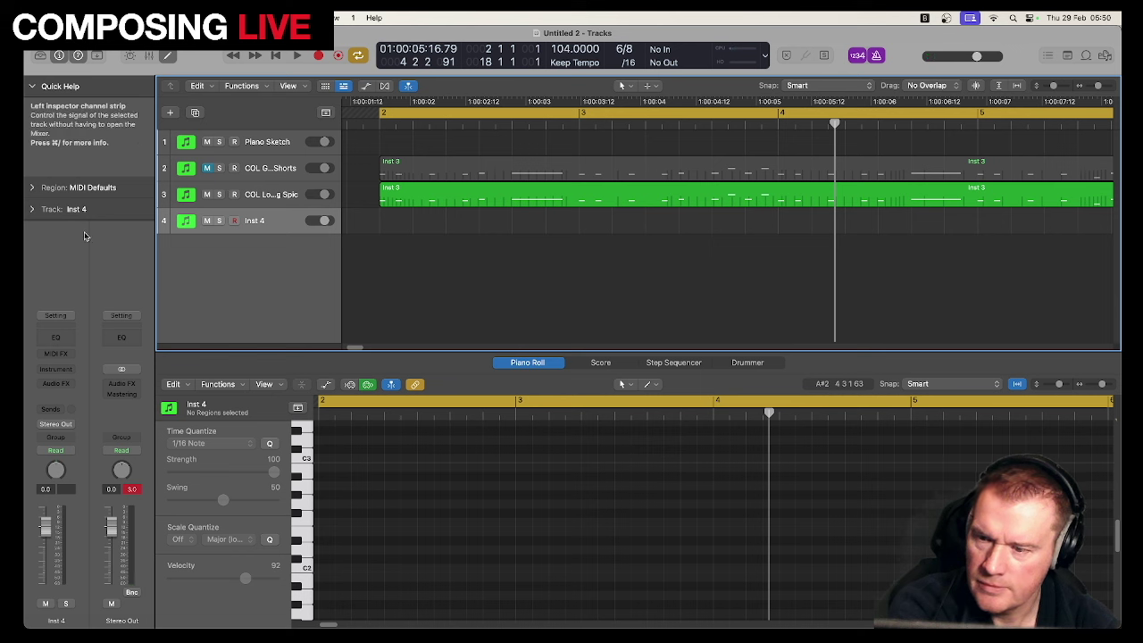
left_click(64, 371)
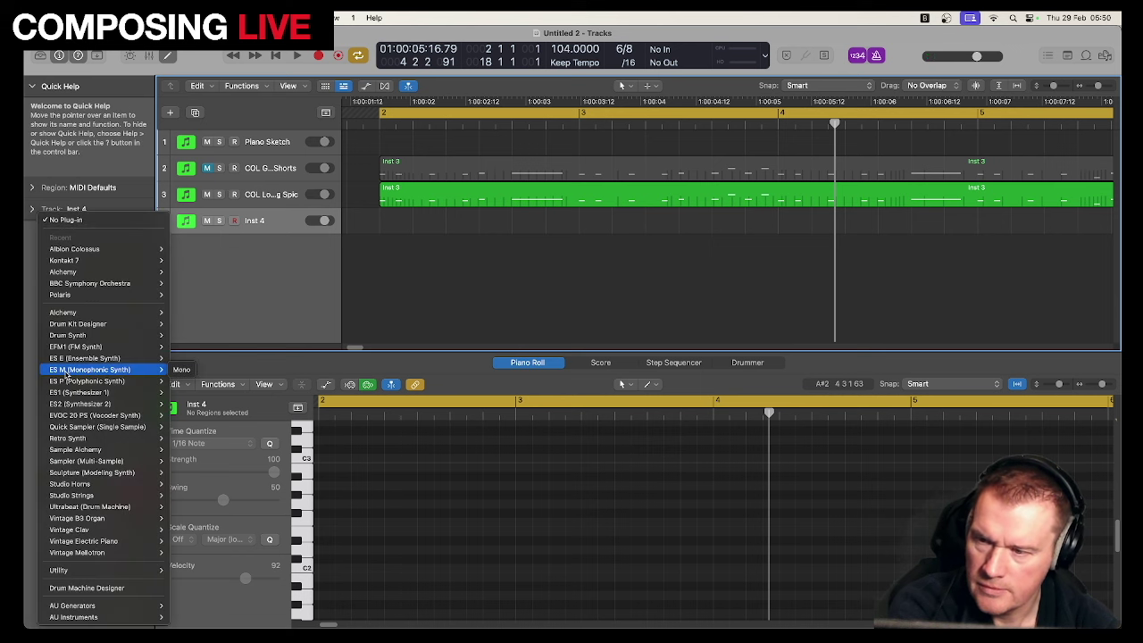
mouse_move(70, 382)
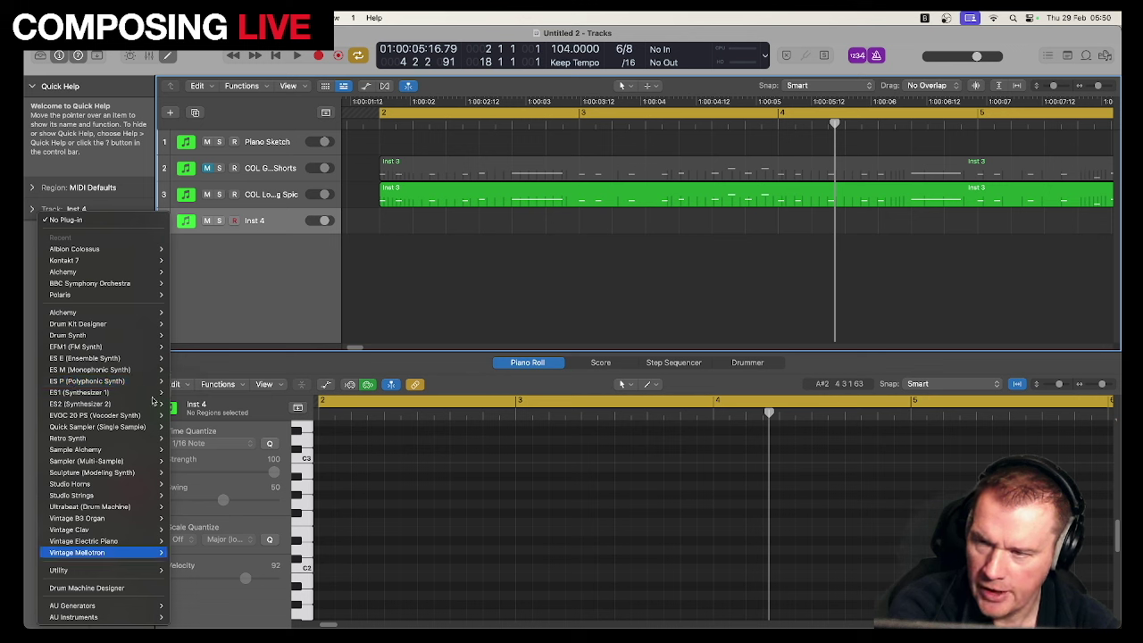
mouse_move(136, 260)
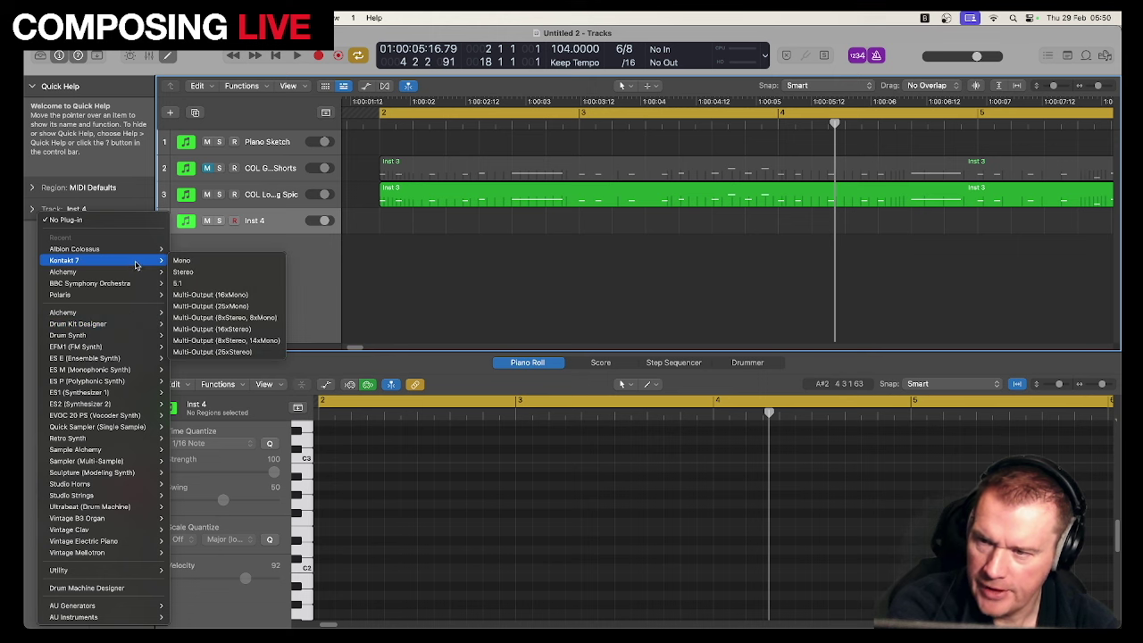
left_click(185, 271)
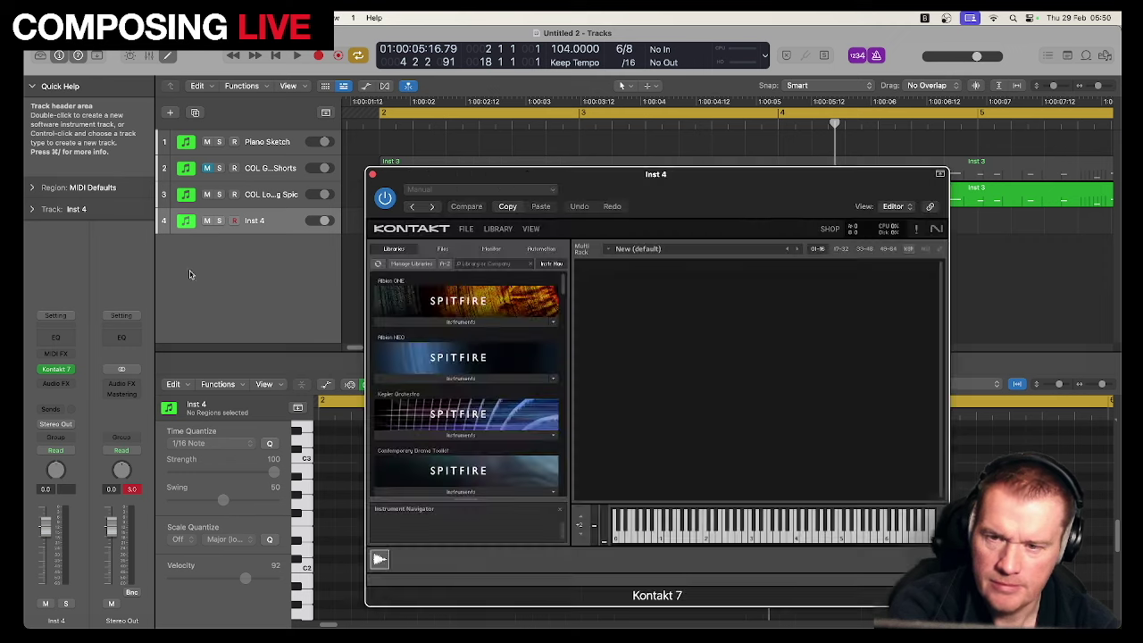
Step: Find the Damage 2 library in Kontakt and list its instruments
scroll(376, 353, "down", 15)
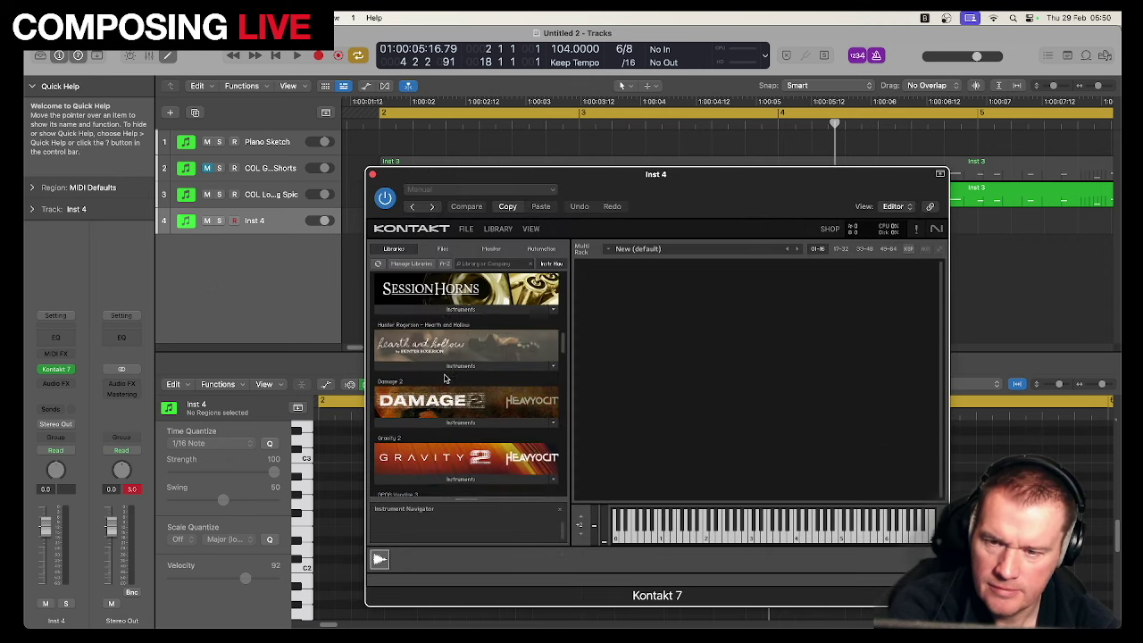
scroll(446, 370, "up", 1)
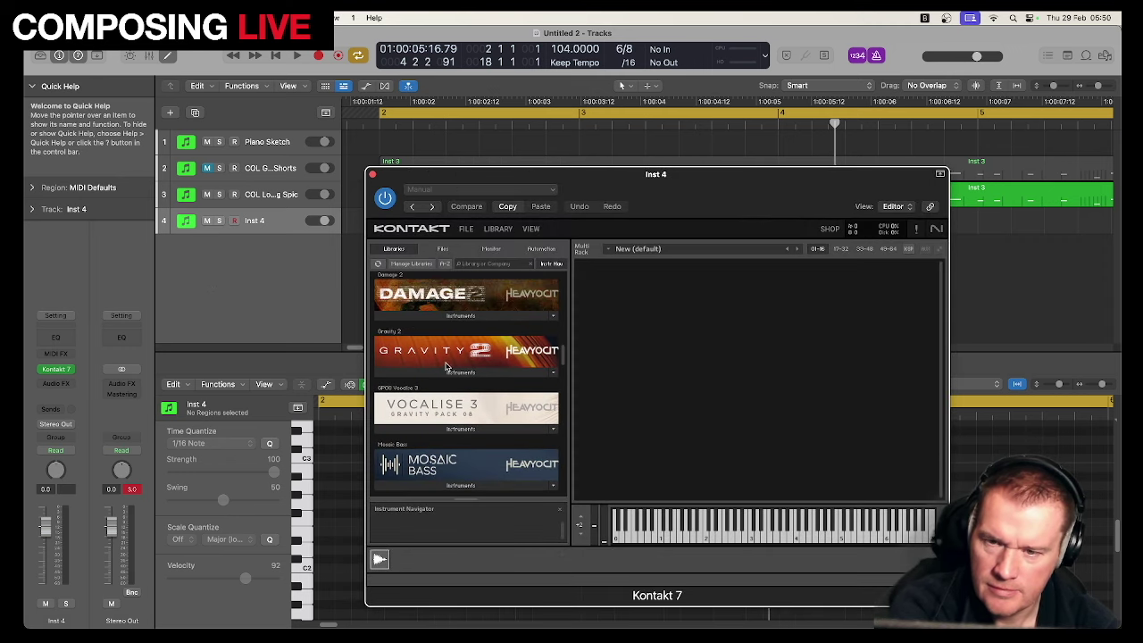
left_click(451, 316)
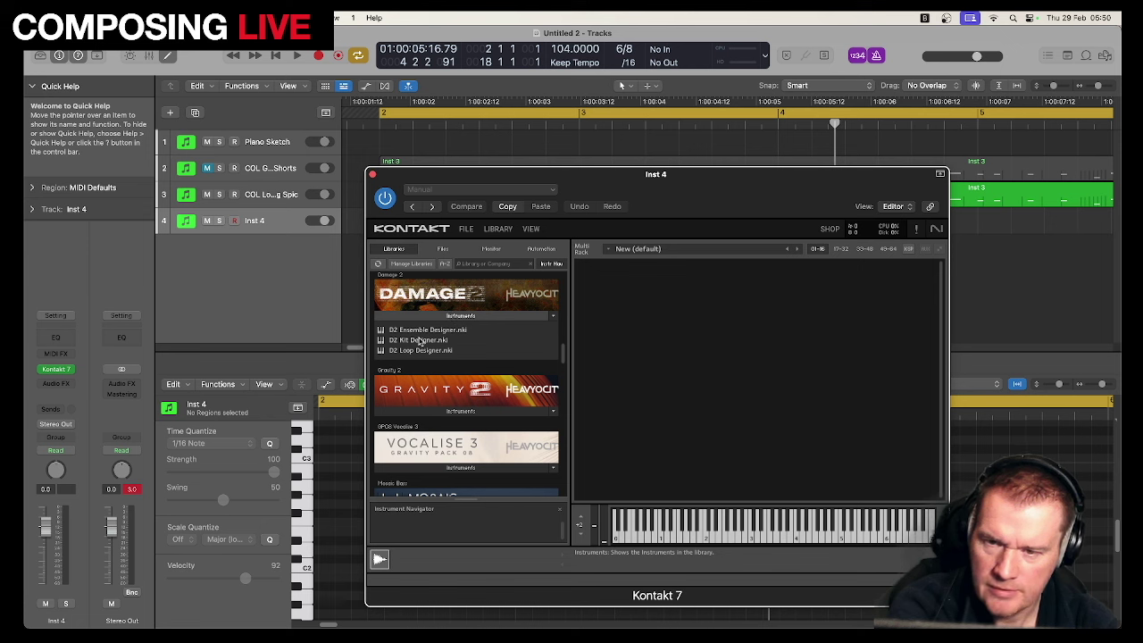
left_click(419, 340)
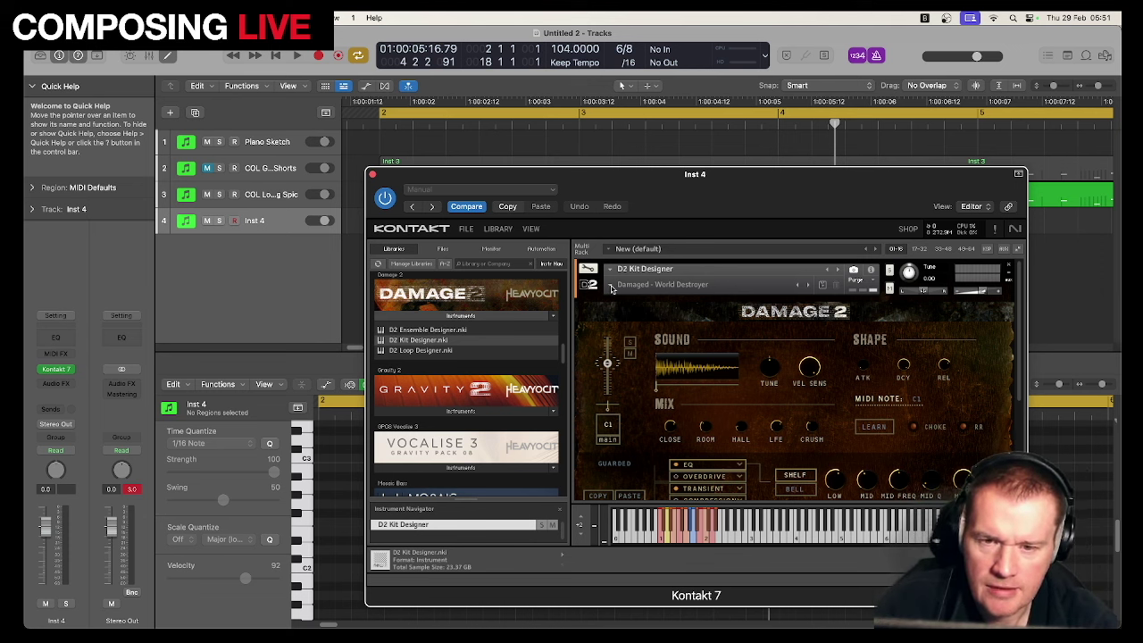
left_click(609, 285)
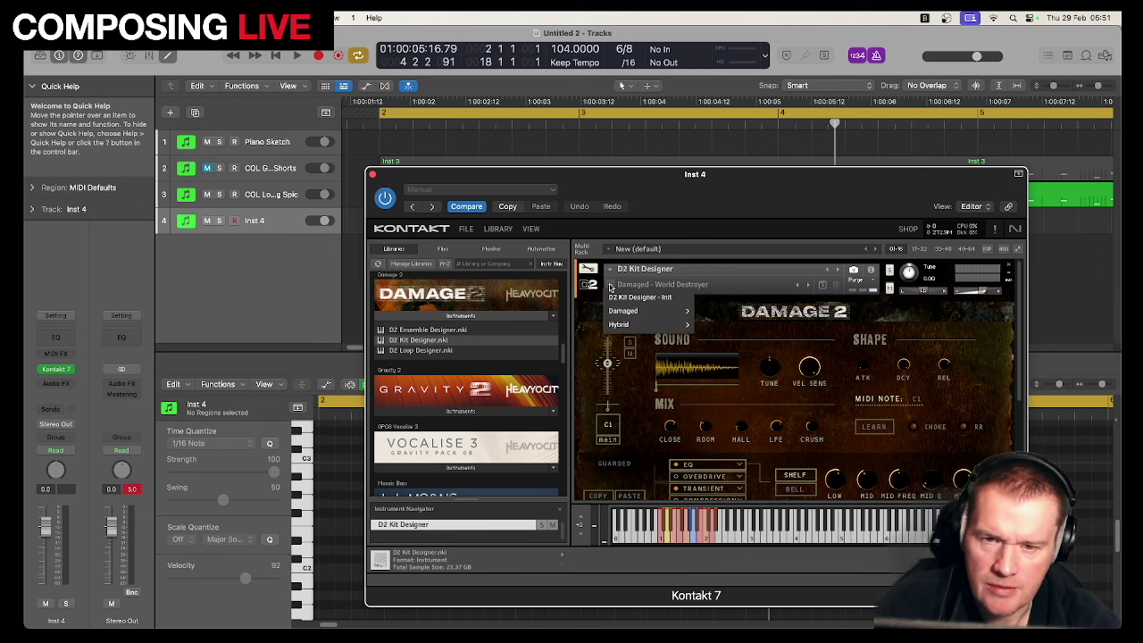
mouse_move(642, 317)
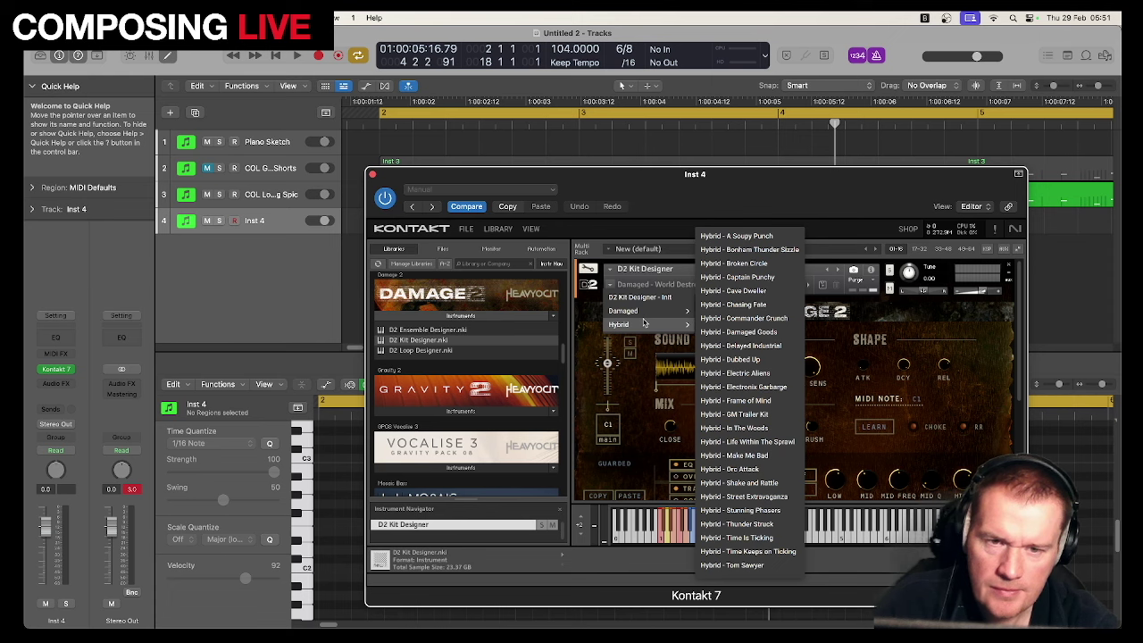
left_click(1012, 269)
left_click(1009, 269)
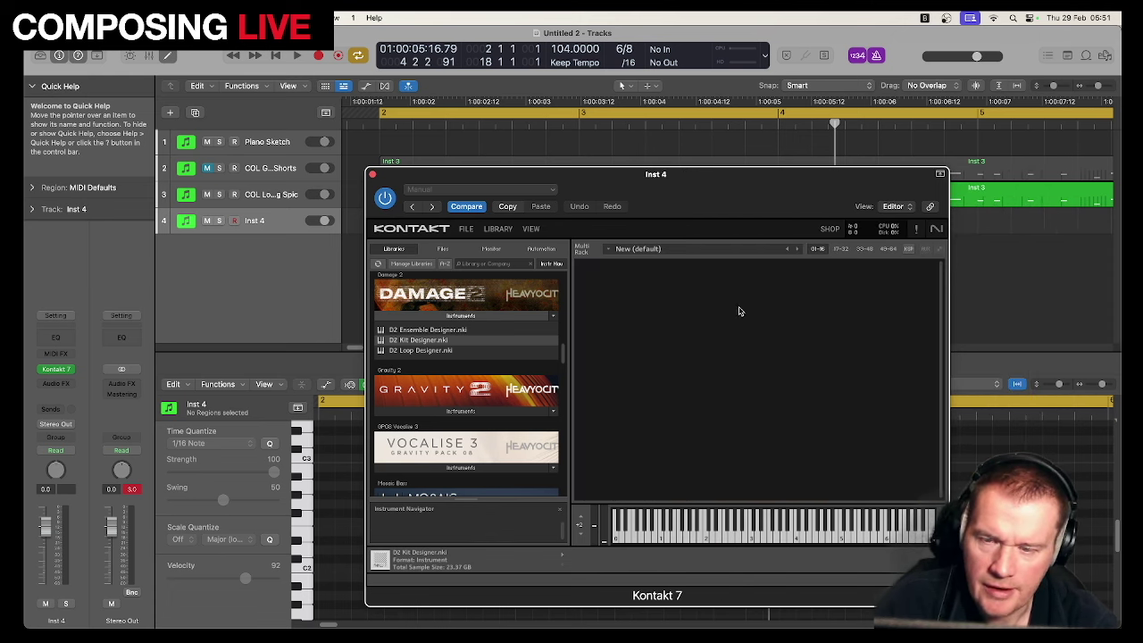
Step: Load D2 Ensemble Designer into Kontakt and select its Cymbal Swells and Reverses - Menu (36) snapshot from 10 Transitions
left_click_drag(452, 330, 694, 331)
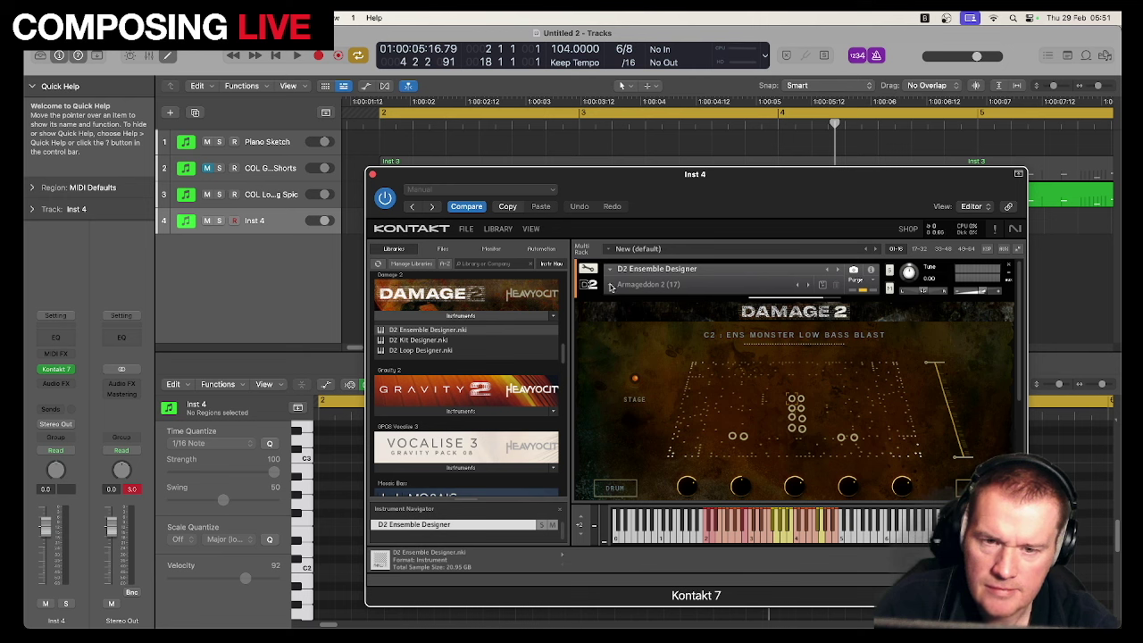
left_click(611, 285)
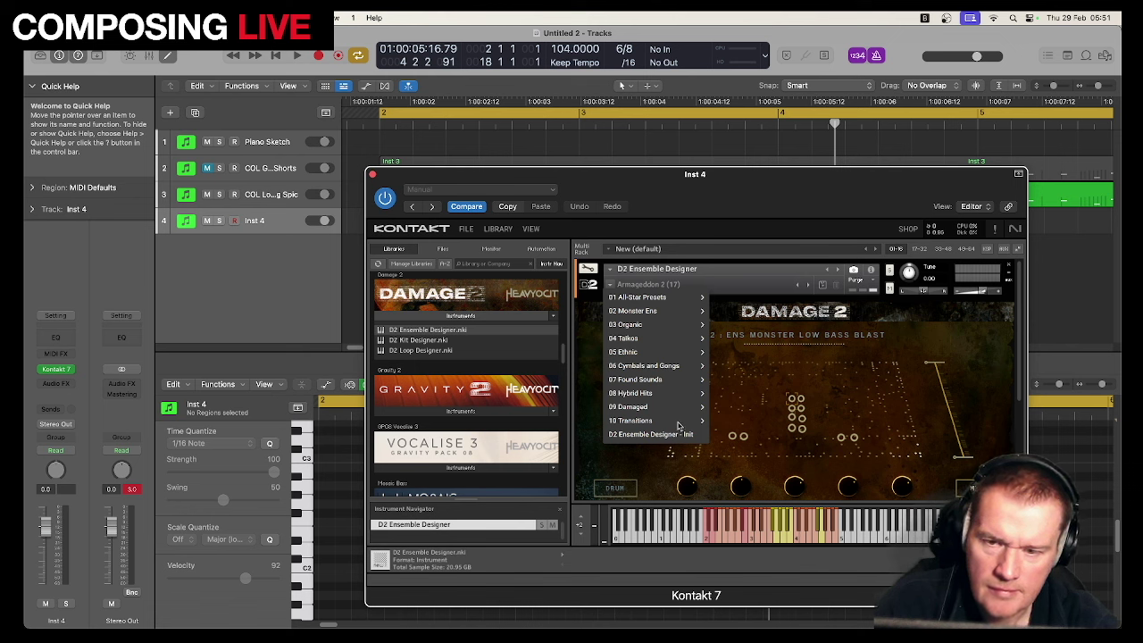
mouse_move(677, 425)
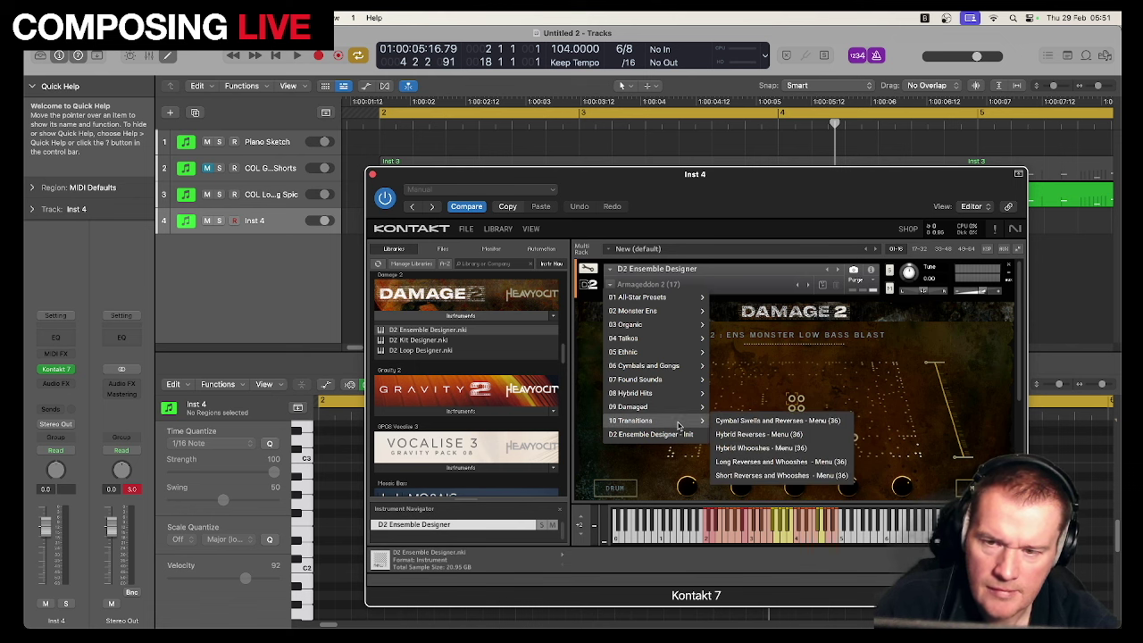
left_click(743, 420)
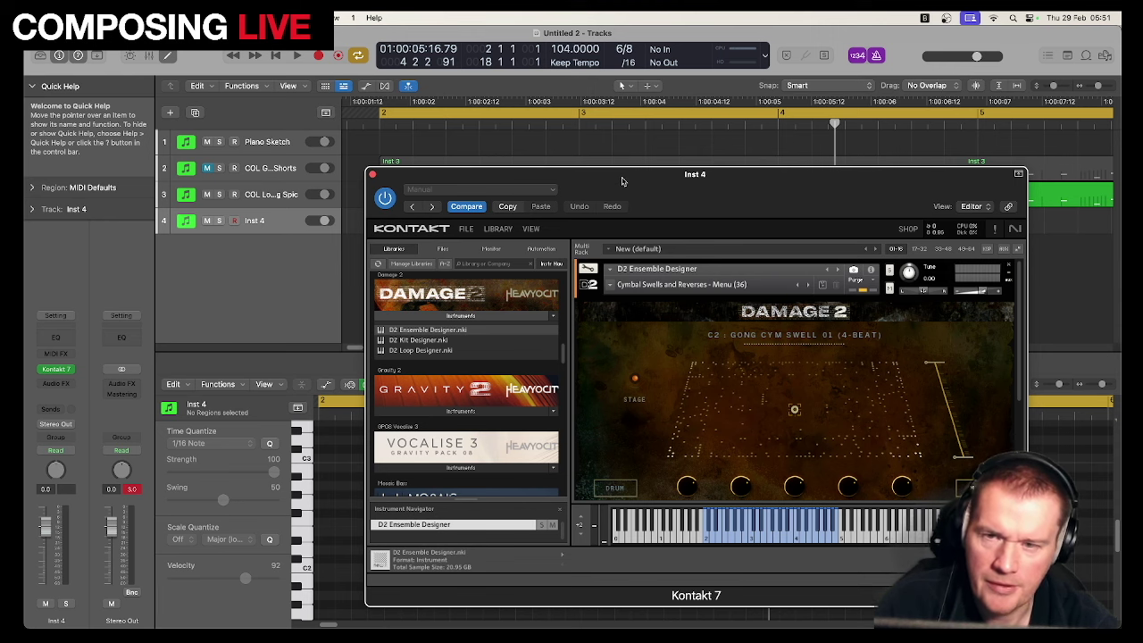
left_click_drag(623, 182, 487, 150)
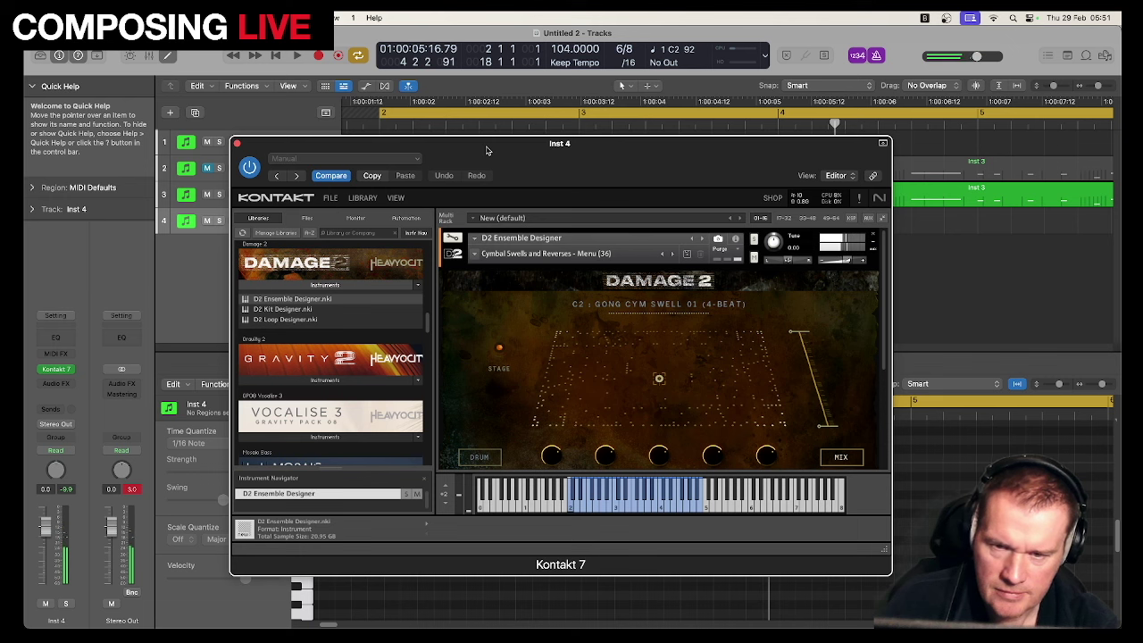
Step: Switch the Ensemble Designer to the Hybrid Whooshes - Menu (36) snapshot and close the instrument window
left_click(475, 254)
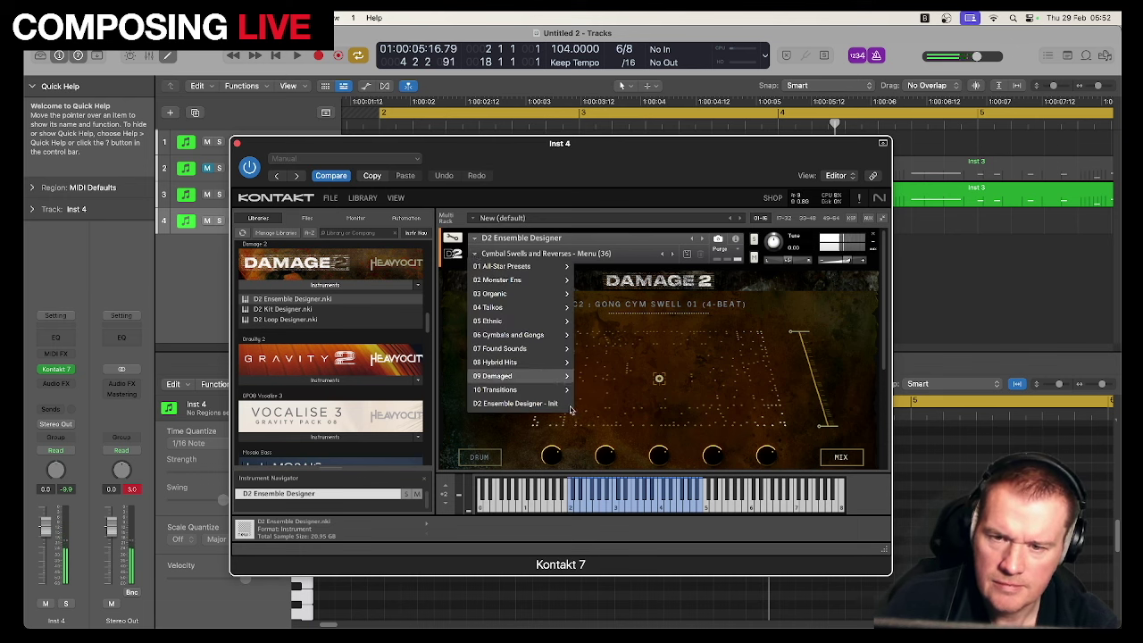
mouse_move(562, 391)
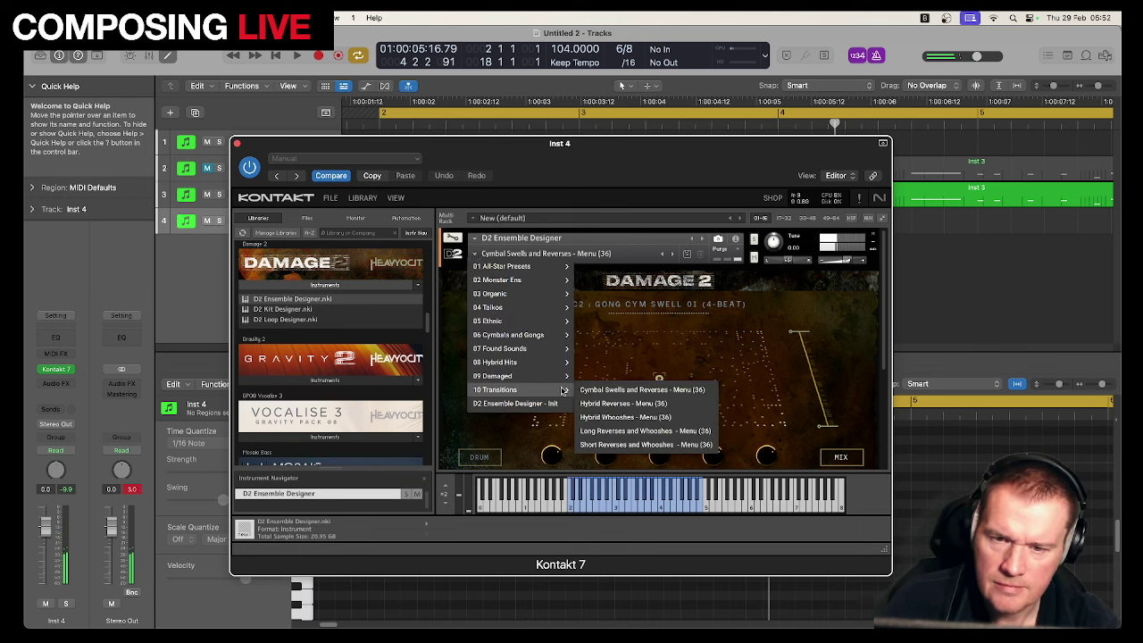
left_click(637, 417)
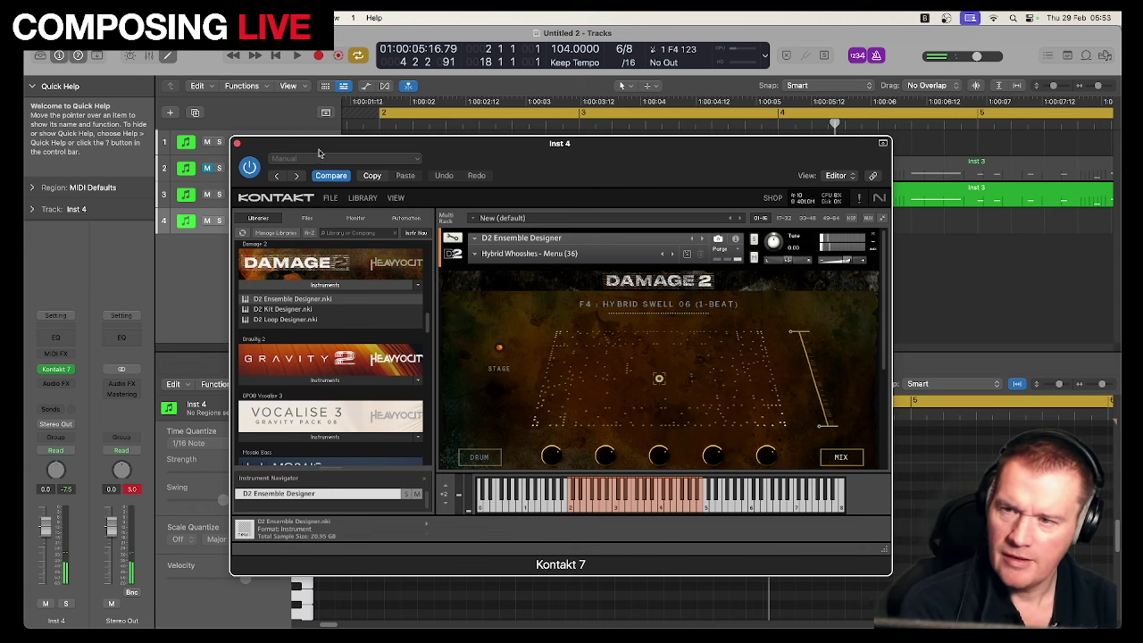
left_click(236, 144)
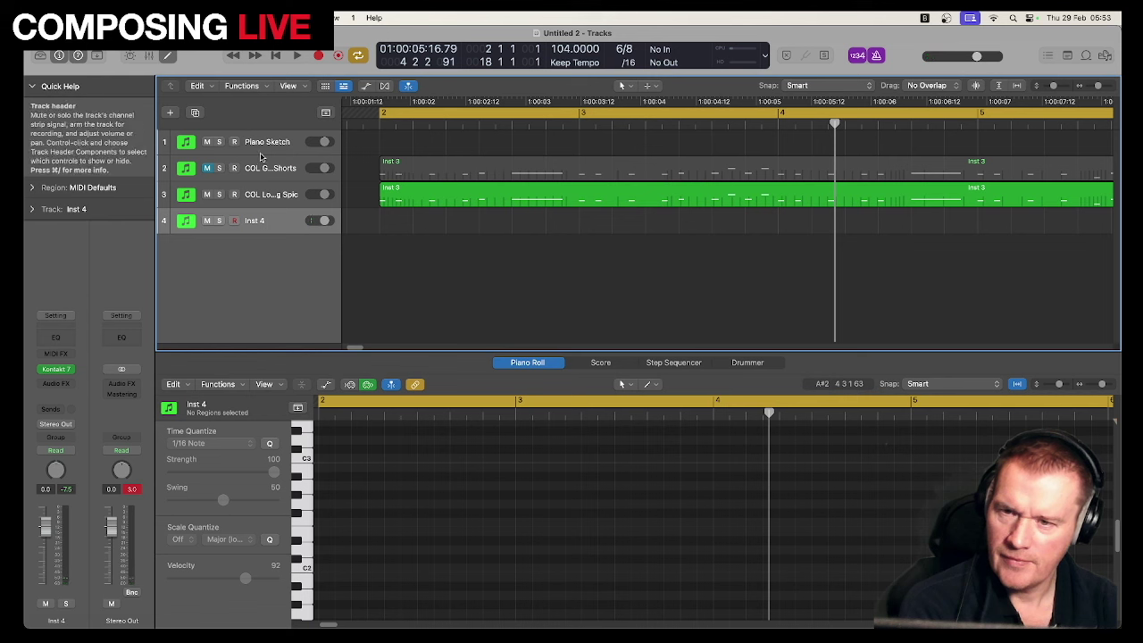
Step: Record a single F#4 whoosh on Inst 4 leading into bar 2, and move the note earlier to G4 at 1 4 1
left_click(318, 55)
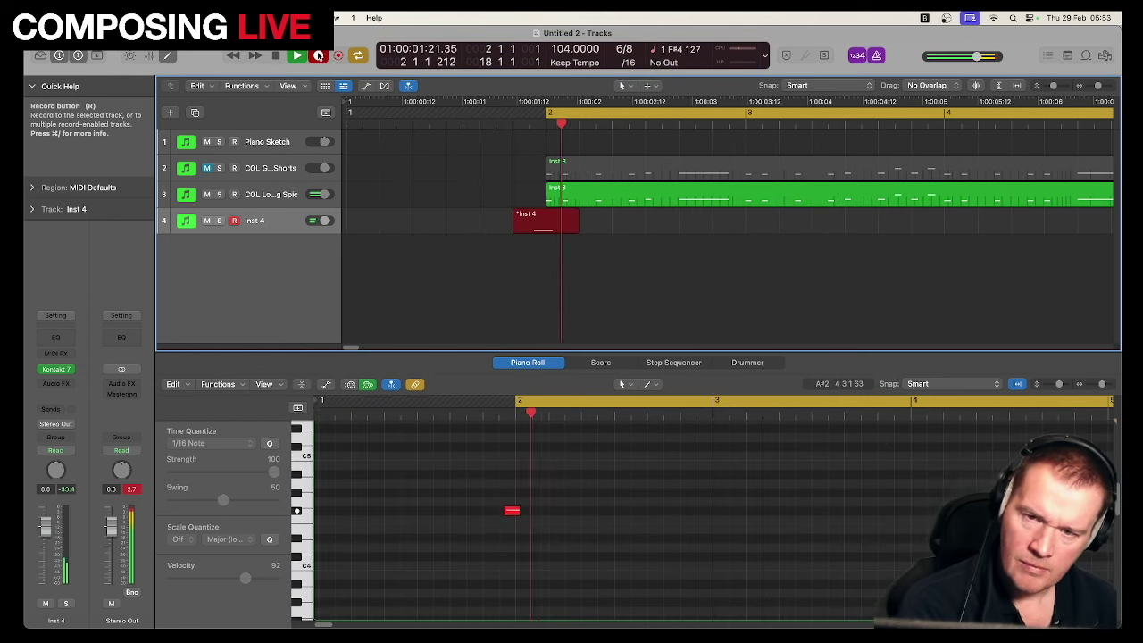
key("space")
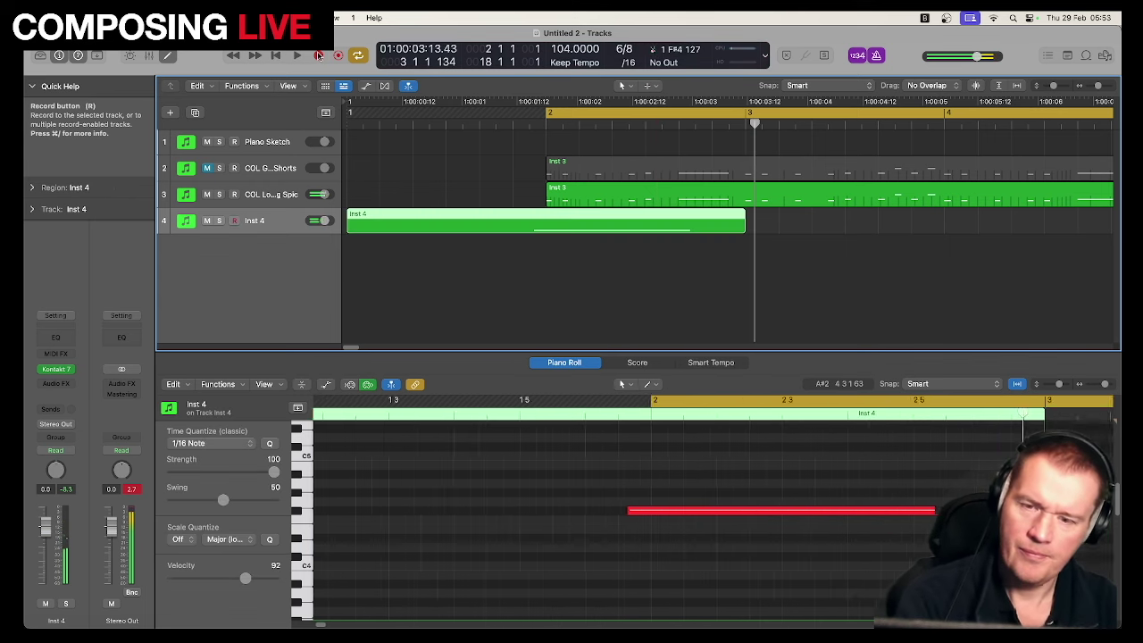
left_click_drag(691, 508, 530, 507)
key("space")
key("space")
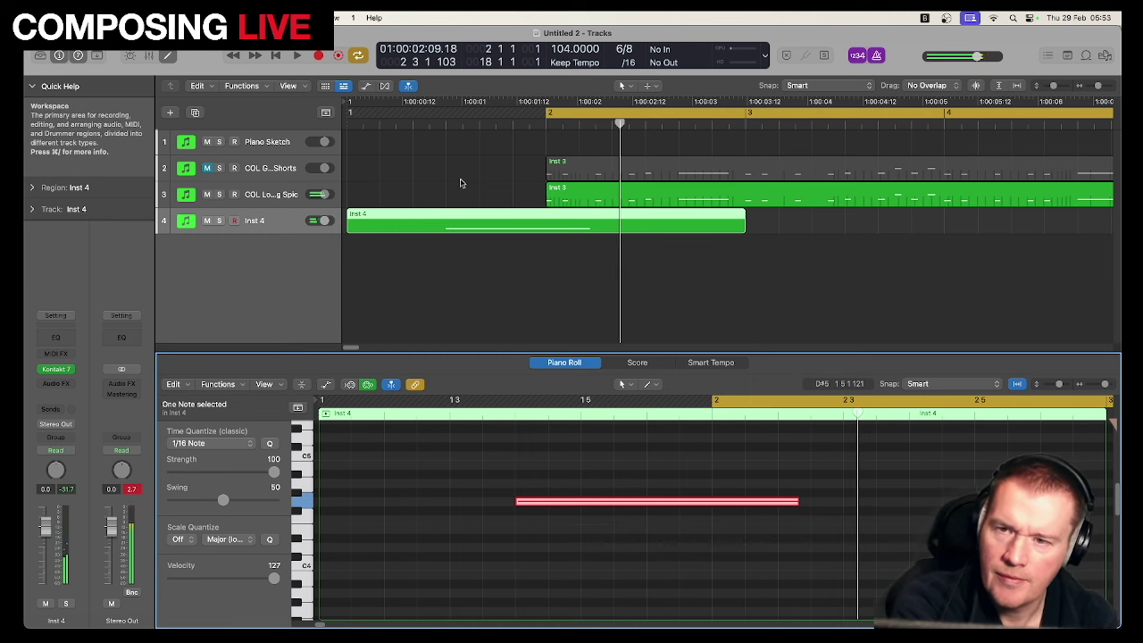
Step: Turn off cycle mode and play the whoosh from bar 1 into the string ostinato
left_click(530, 119)
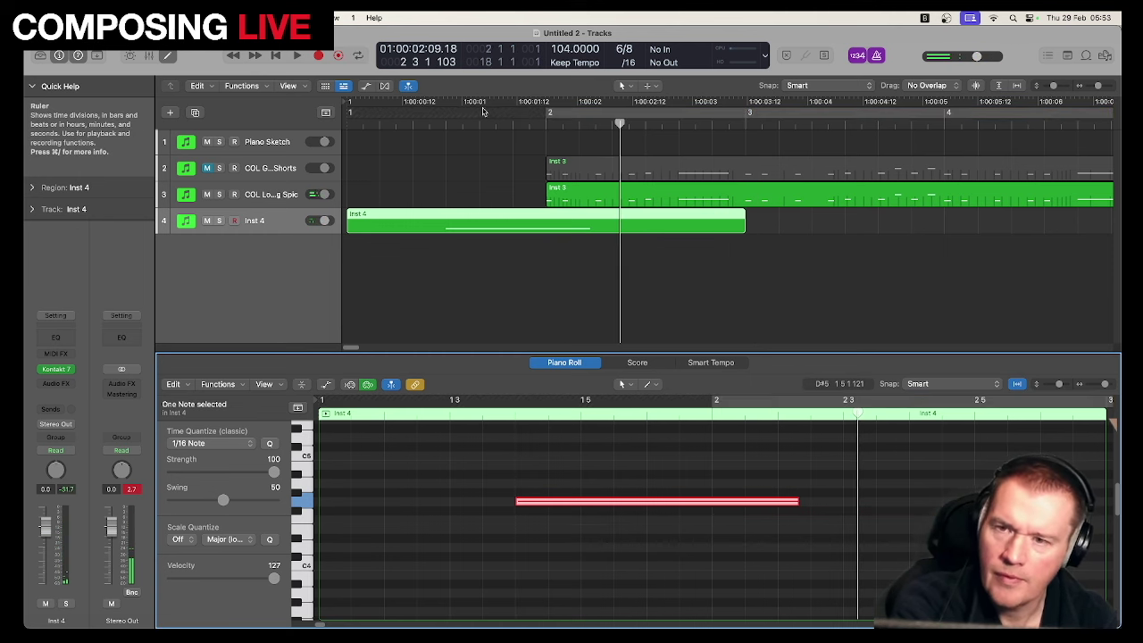
left_click(395, 122)
key("space")
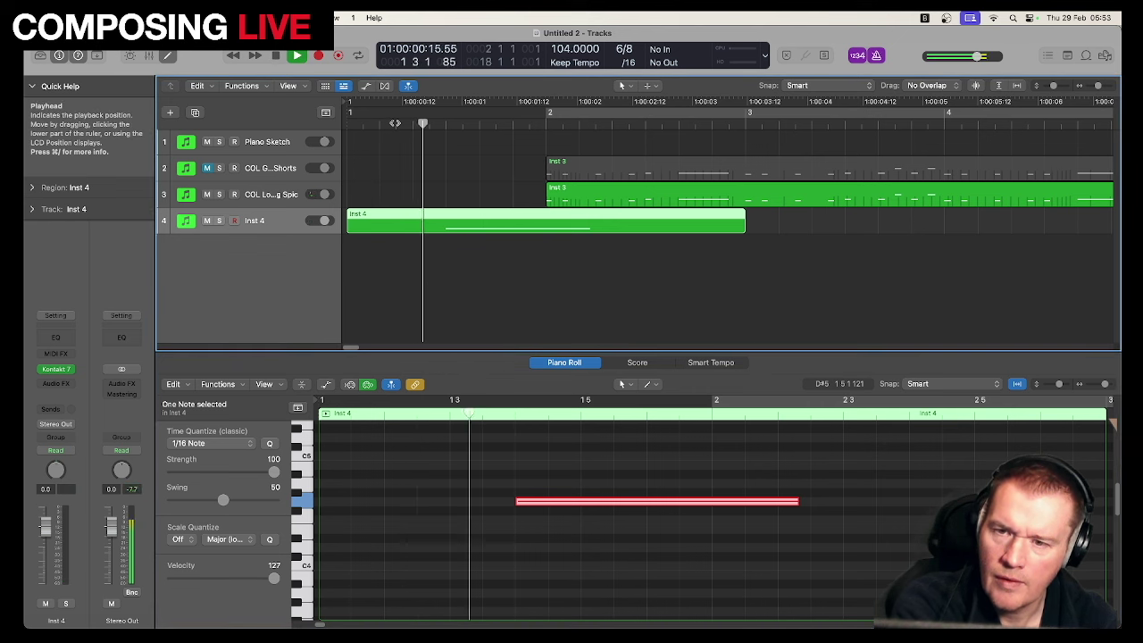
key("space")
key("space")
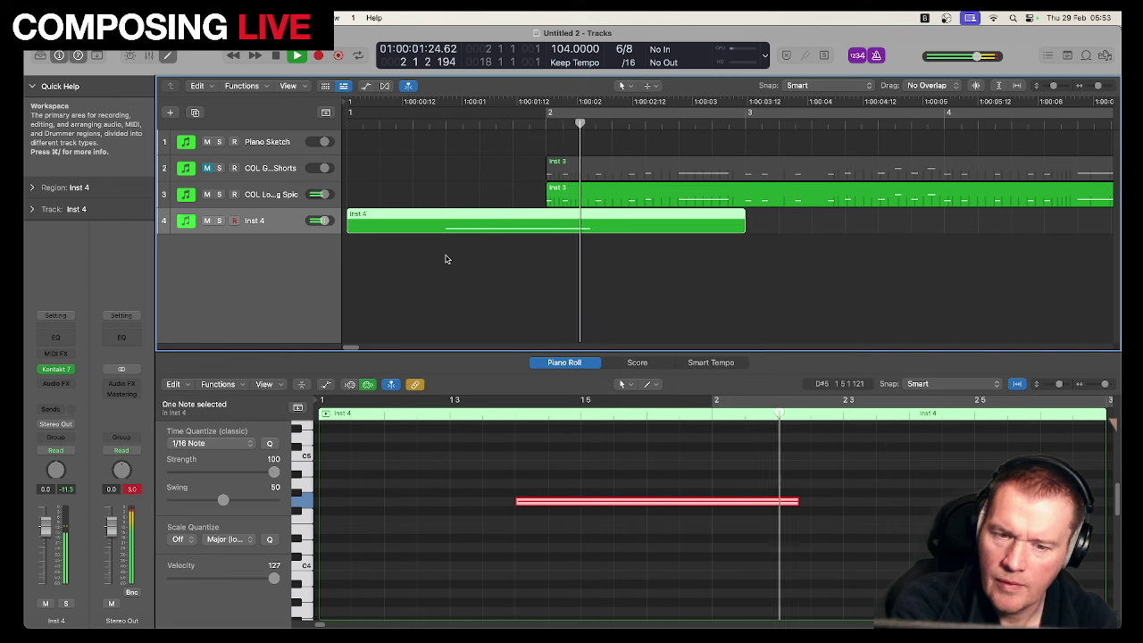
key("space")
Step: Raise the whoosh note by one semitone to G#4 and play the transition into bar 2
left_click(523, 471)
left_click(542, 503)
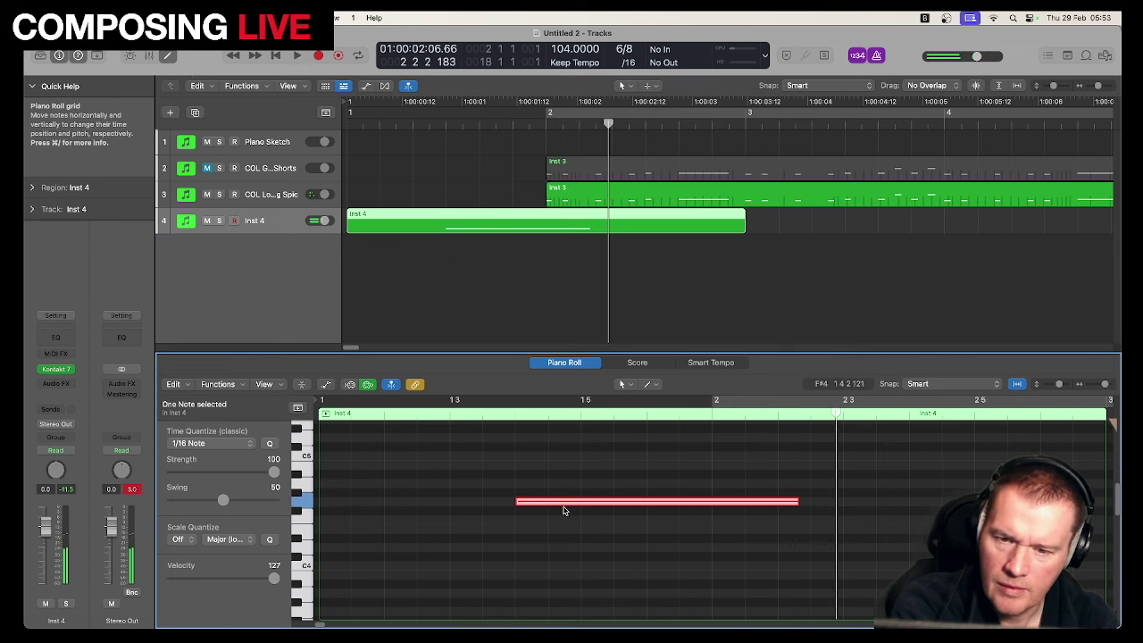
left_click_drag(559, 503, 559, 493)
left_click(545, 459)
key("space")
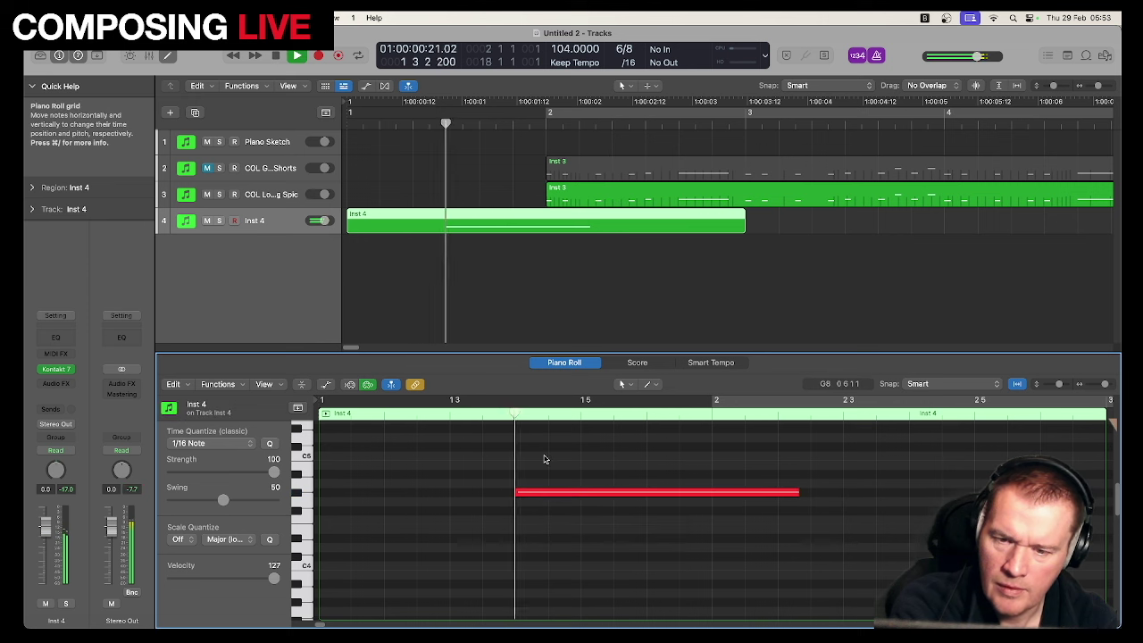
key("space")
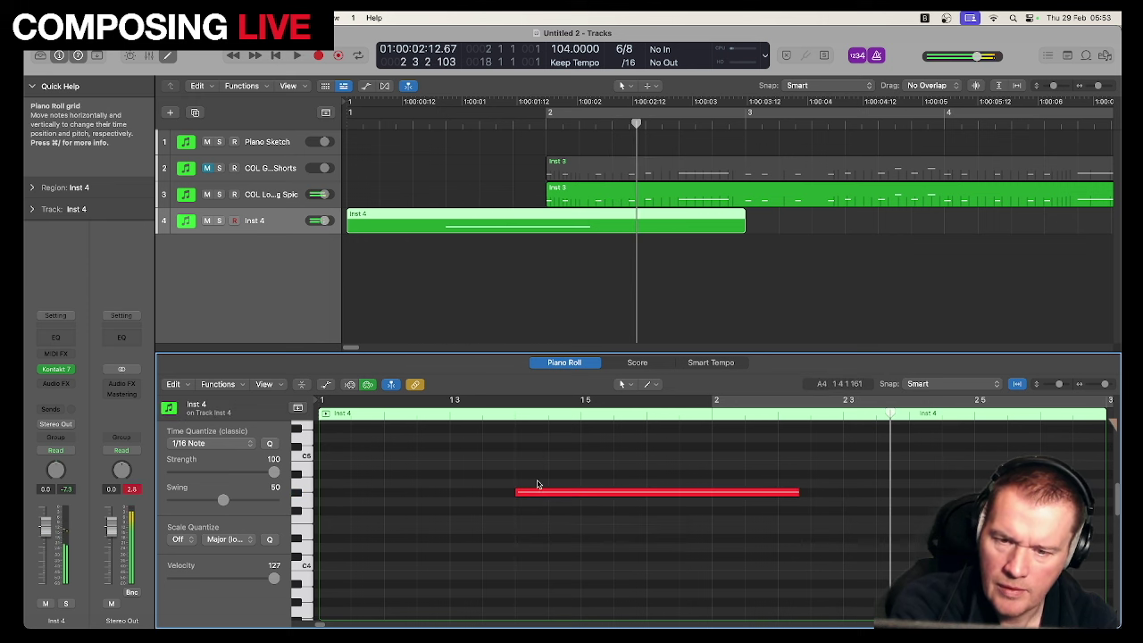
Step: Trim the start of the whoosh note in stages to 1 5 1, playing the transition after each trim
left_click_drag(517, 491, 548, 493)
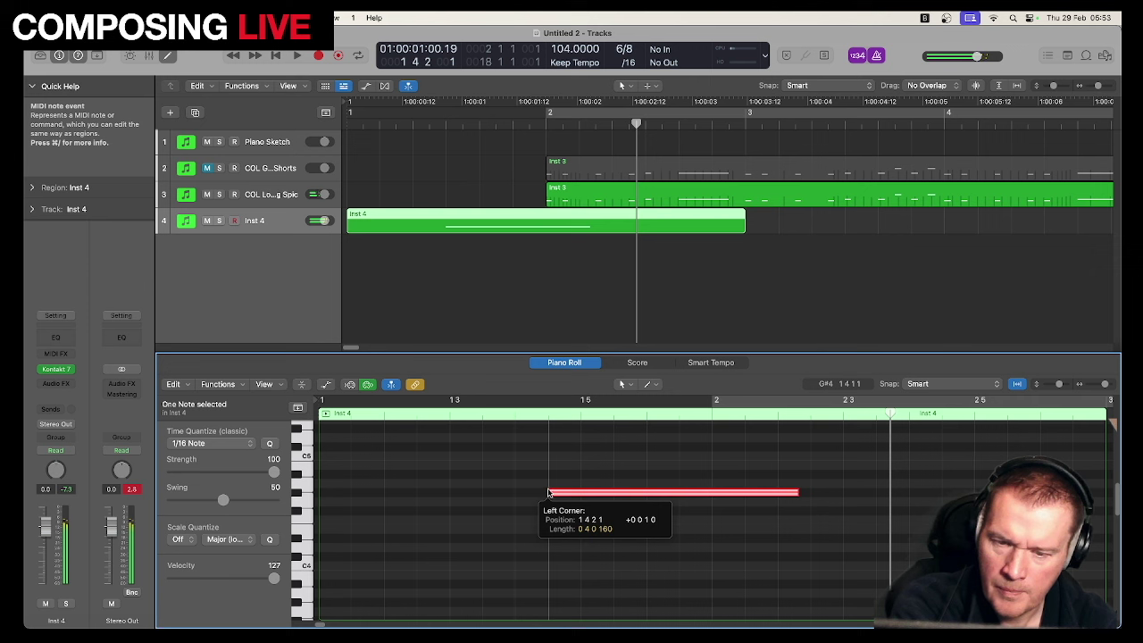
left_click(529, 485)
key("space")
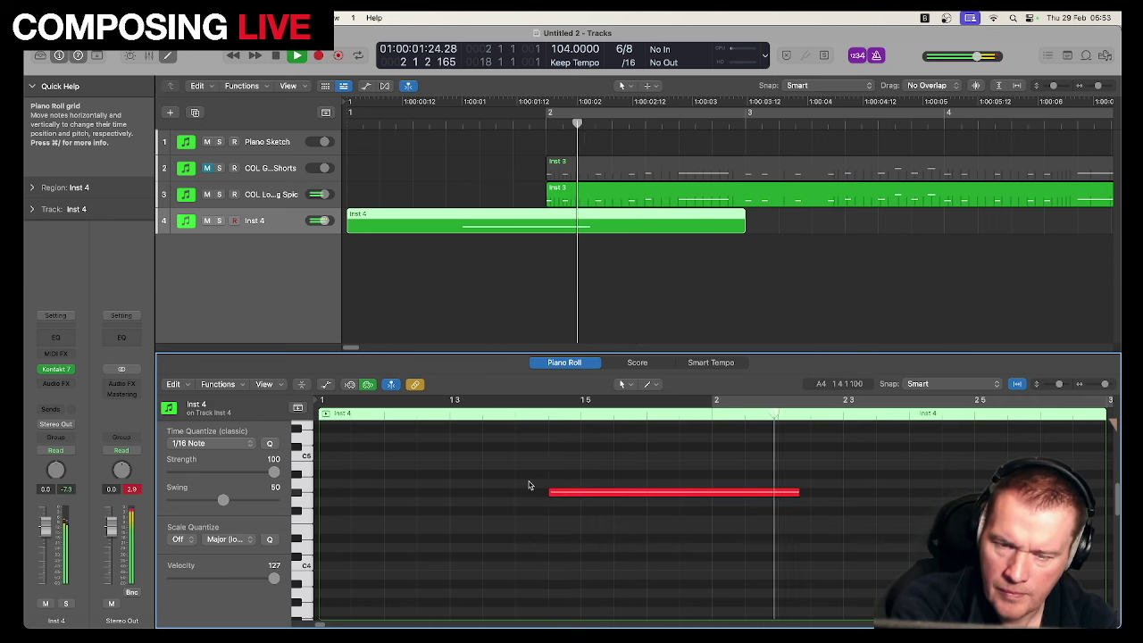
key("space")
left_click_drag(544, 493, 581, 493)
left_click(564, 527)
key("space")
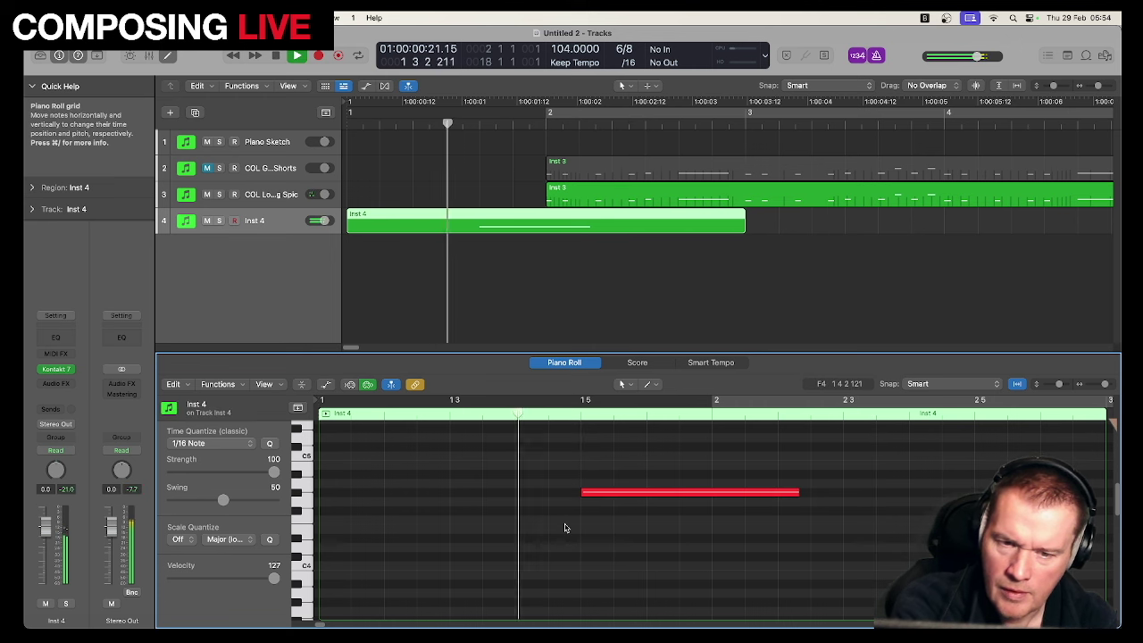
Step: Shorten the whoosh note so it ends at the start of bar 2 and play the transition
left_click_drag(798, 492, 711, 492)
left_click(742, 543)
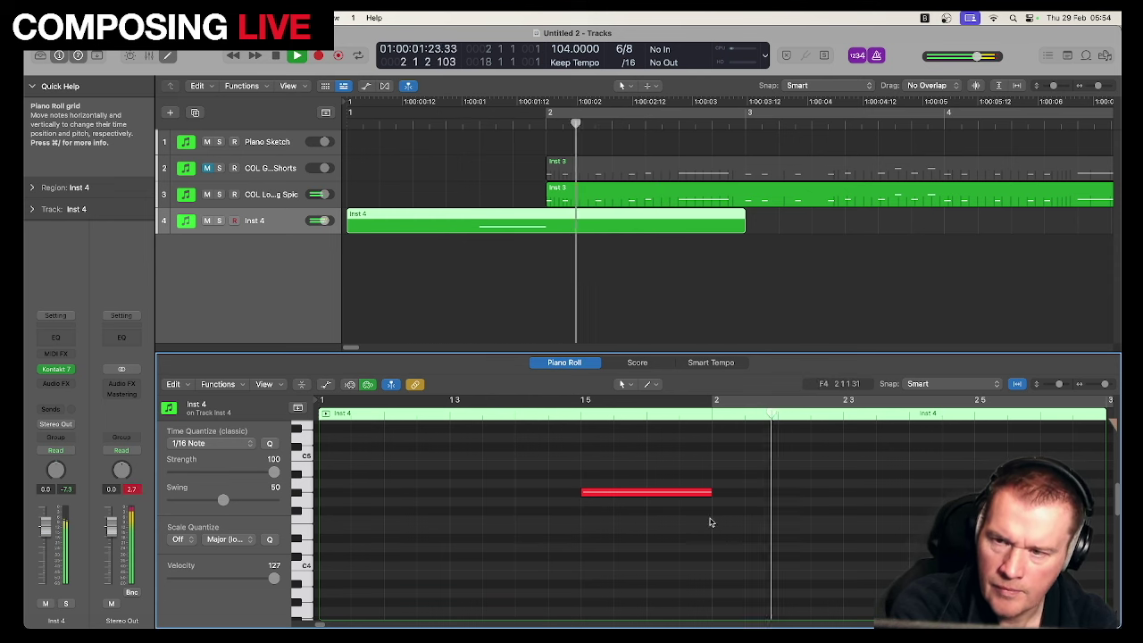
key("space")
Step: Rename the Inst 4 track as DAM Woosh
left_click(302, 245)
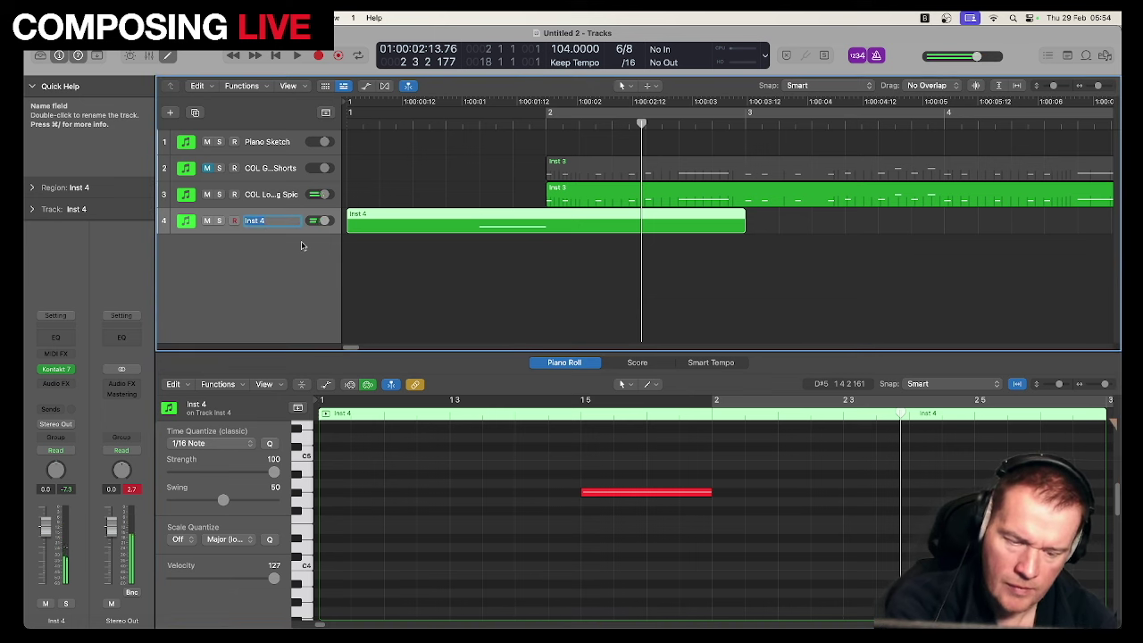
type("Woosh")
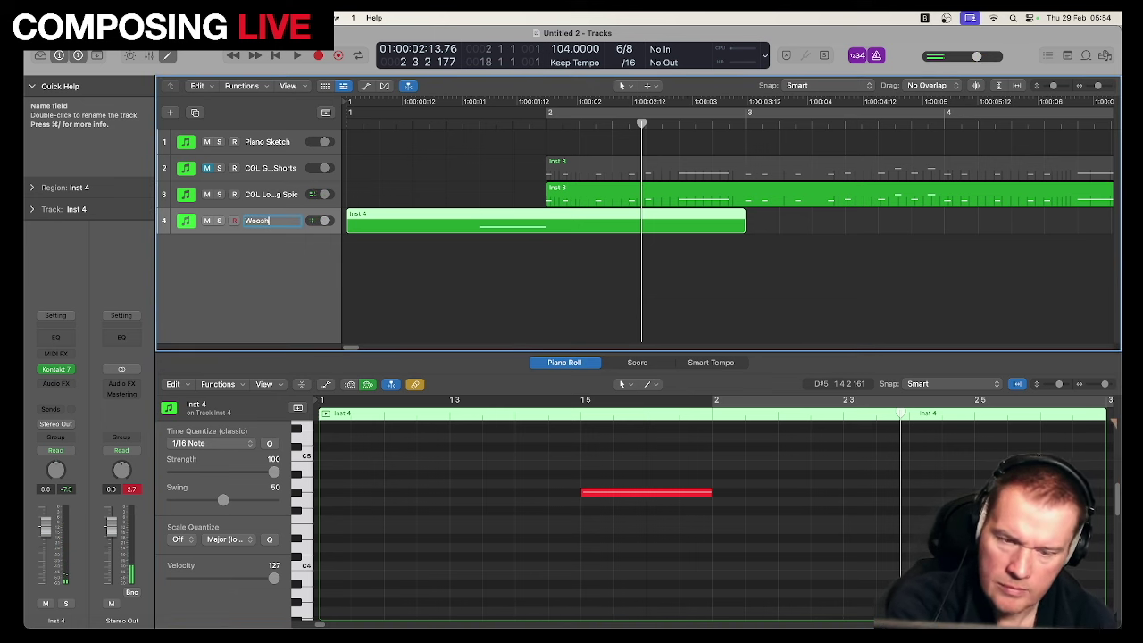
key("Return")
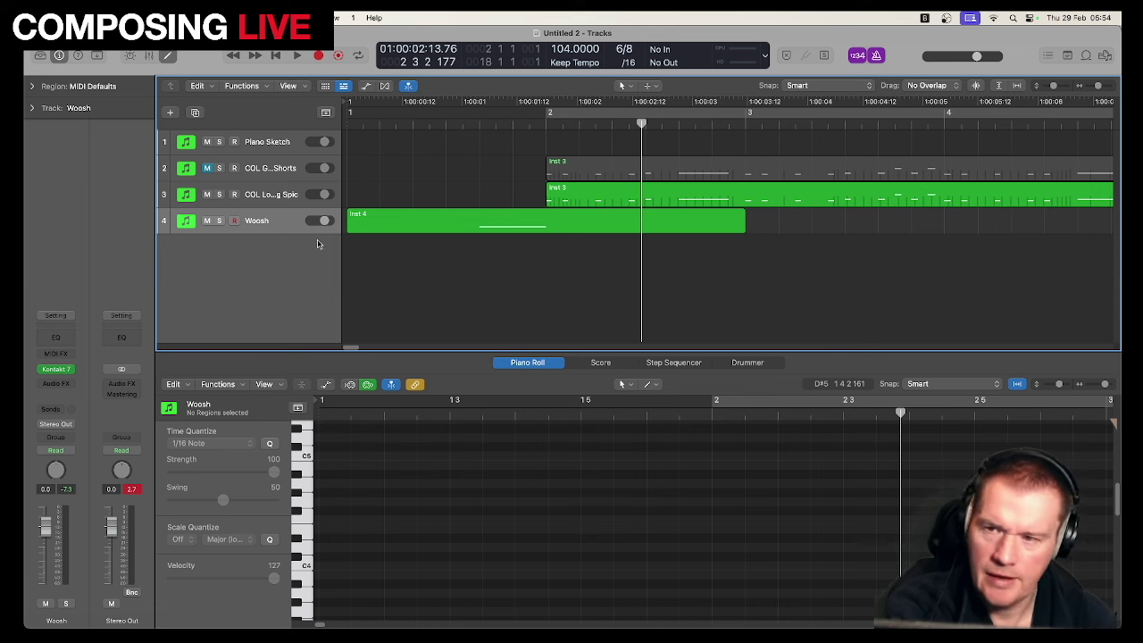
double_click(250, 223)
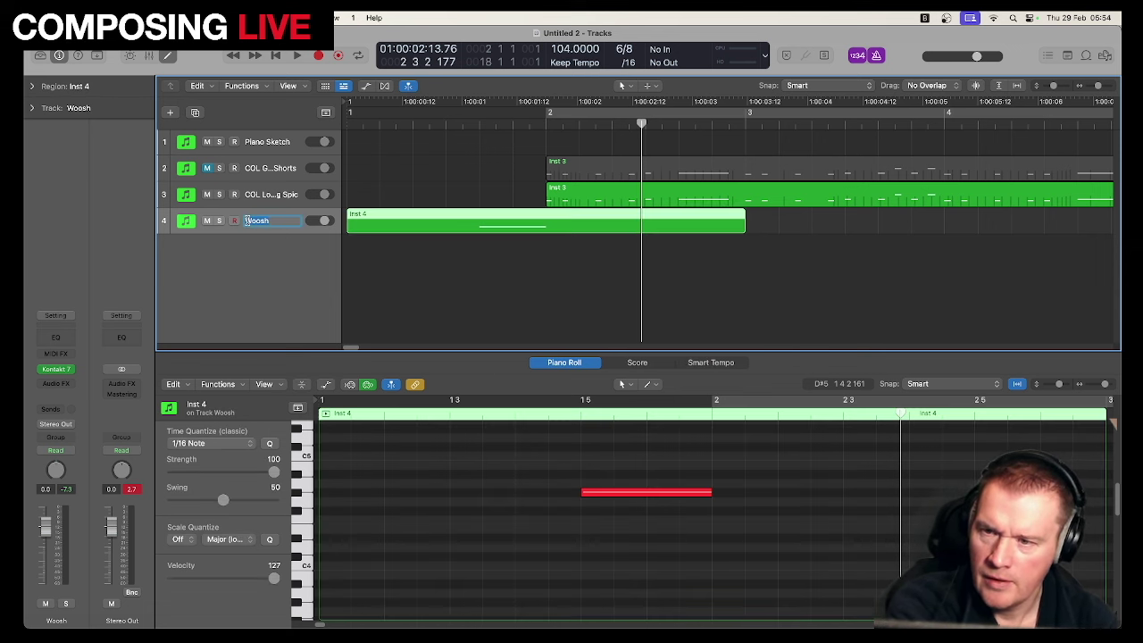
type("DAM")
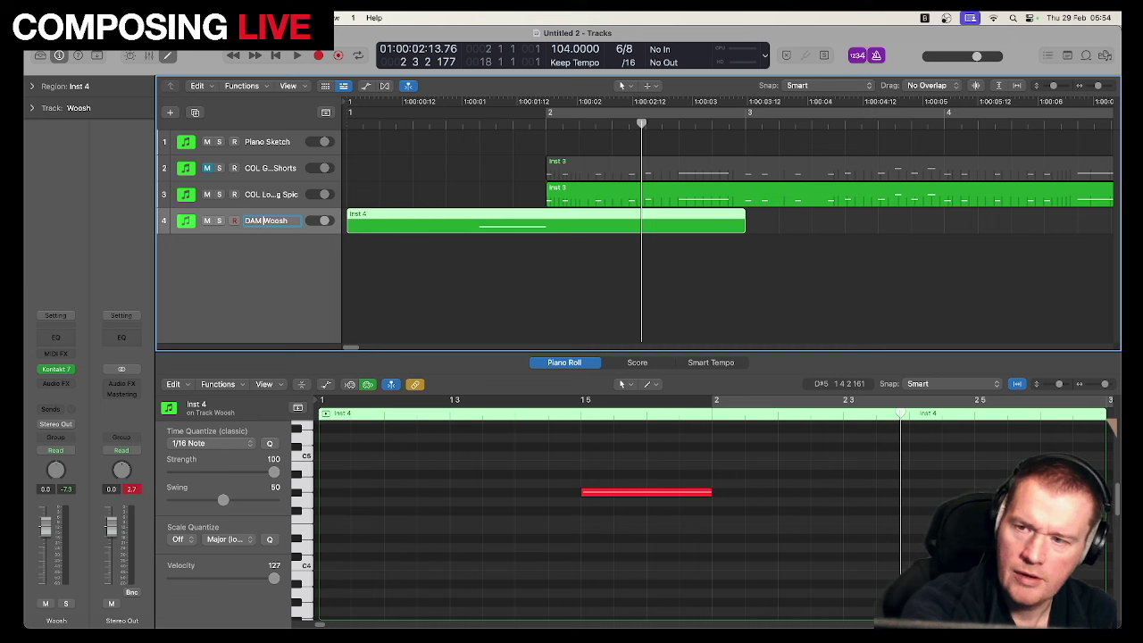
key("Return")
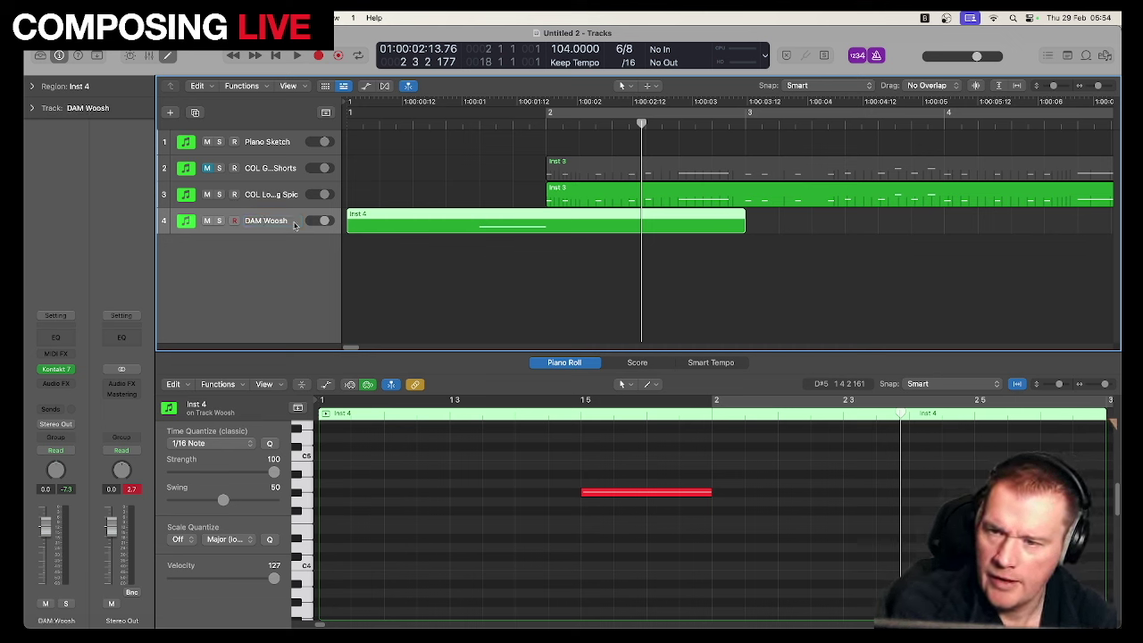
Step: Duplicate the DAM Woosh track with its Kontakt setup and open the copy's instrument window
right_click(294, 224)
left_click(328, 297)
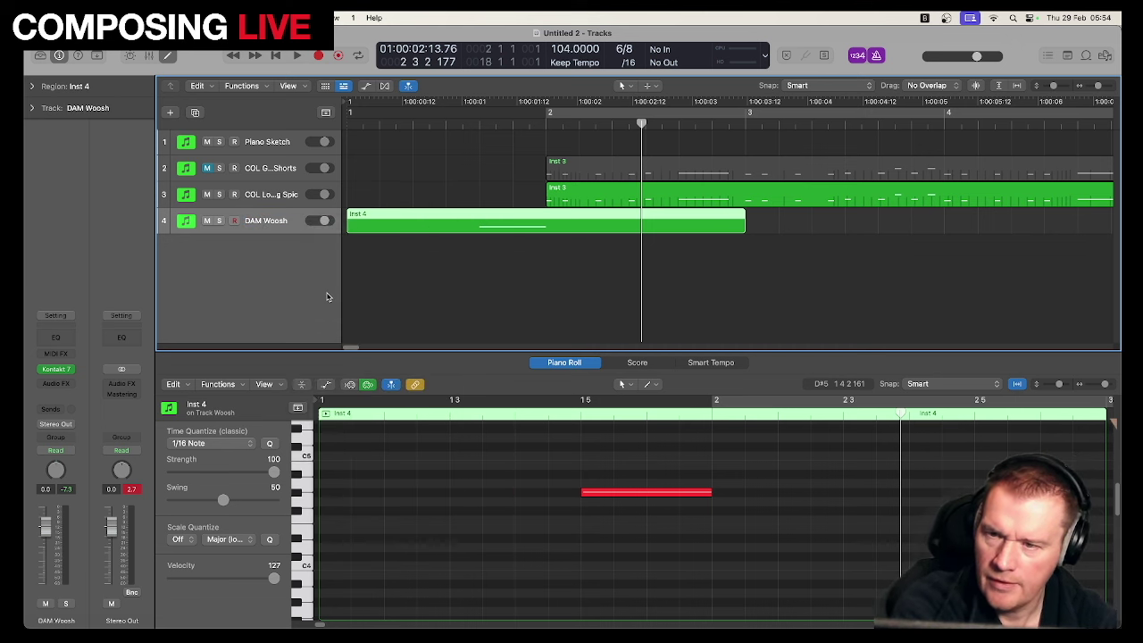
left_click(55, 370)
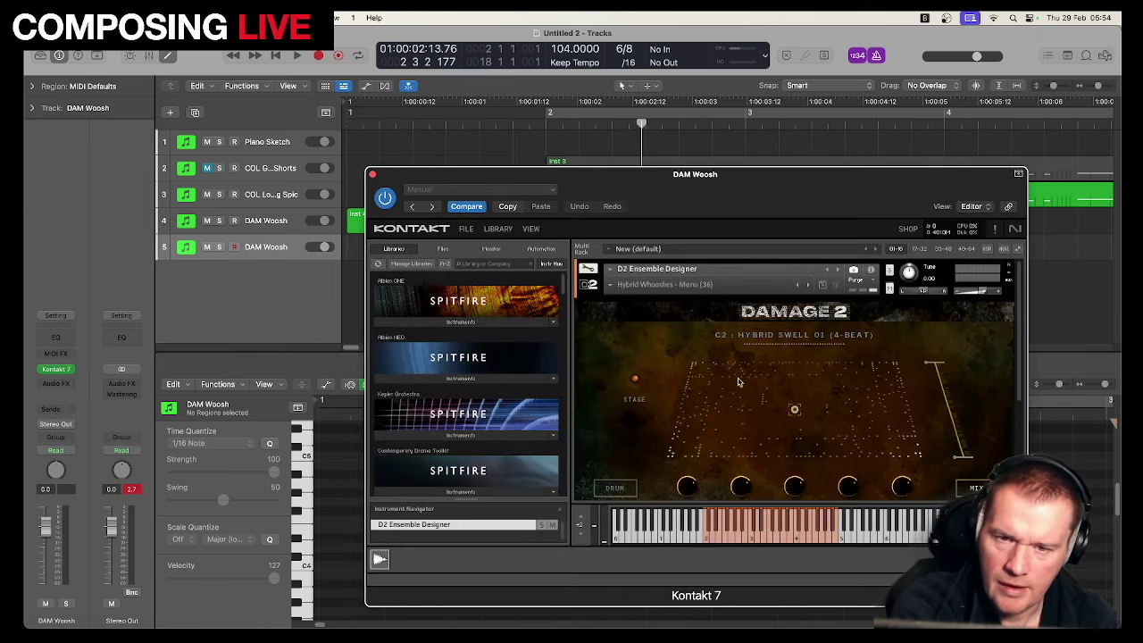
Step: Load the Ensemble Ethnic Combo 01 - Performance (6) snapshot from 05 Ethnic on the duplicated track
left_click(610, 284)
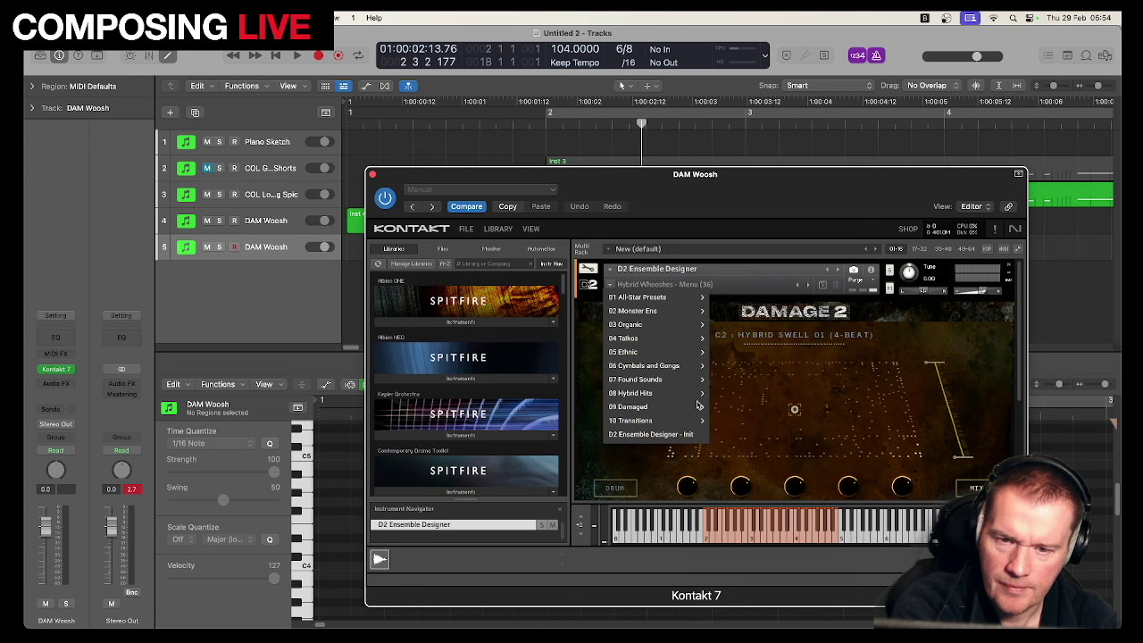
mouse_move(689, 423)
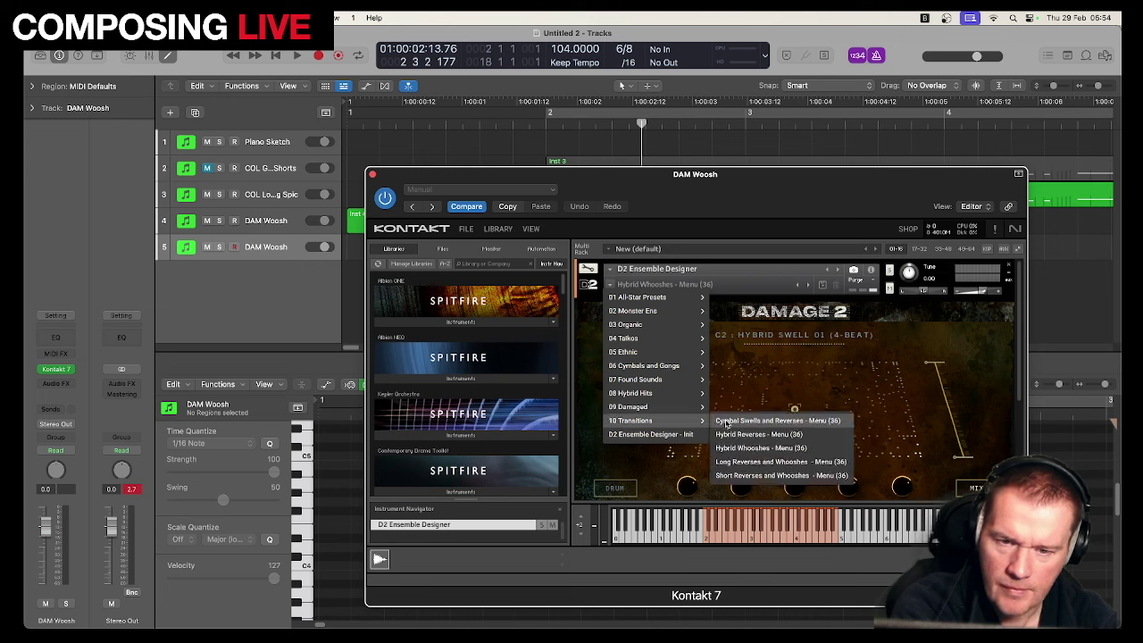
mouse_move(675, 368)
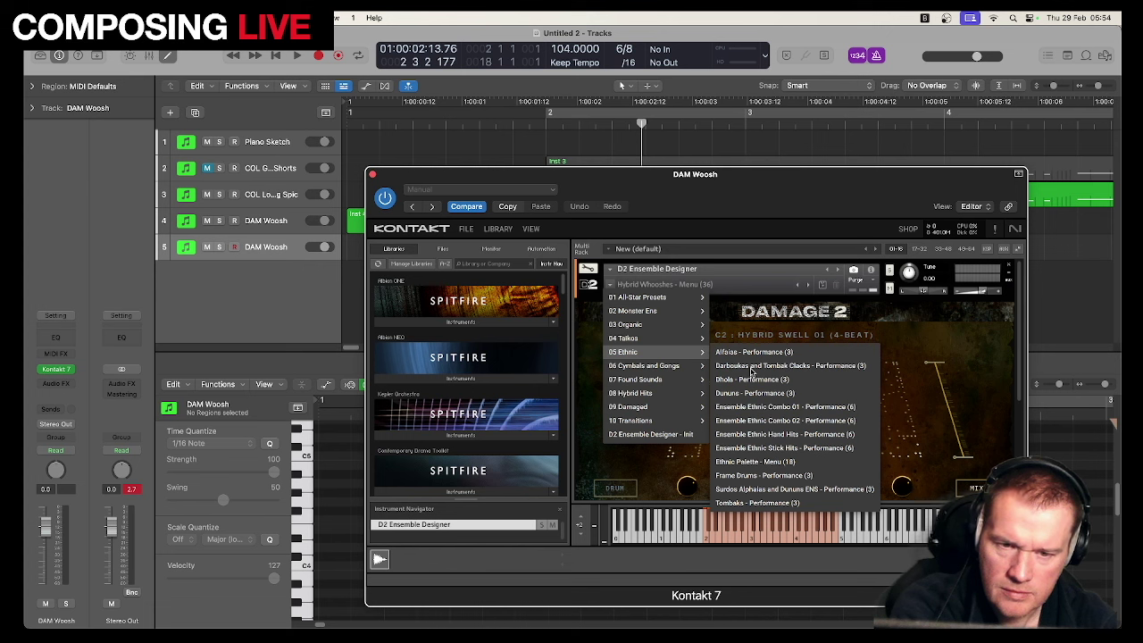
left_click(755, 409)
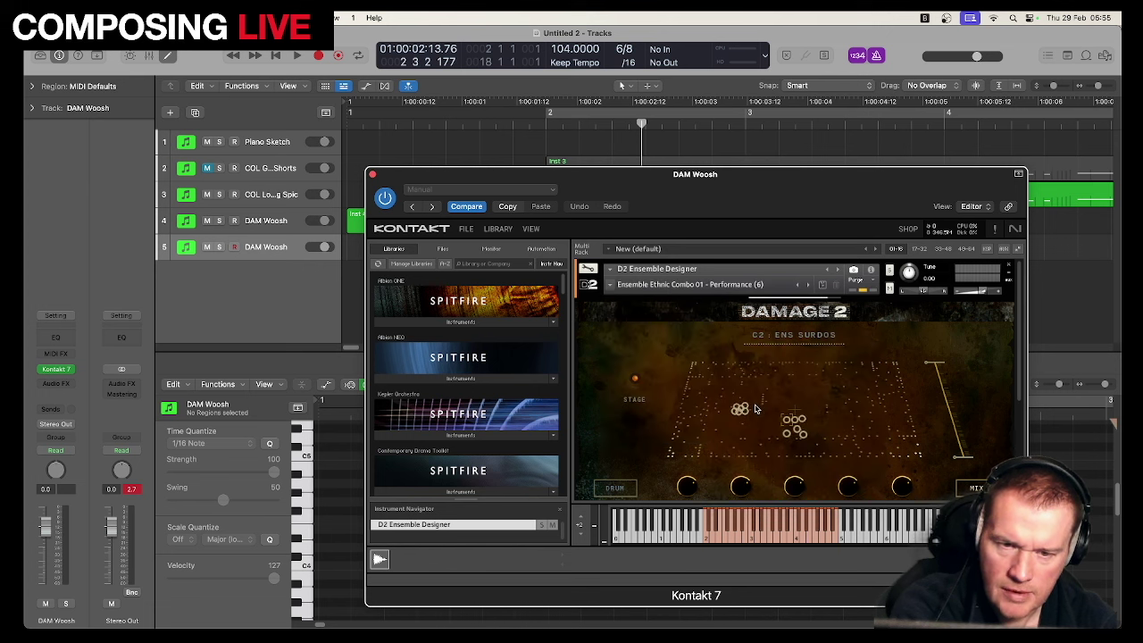
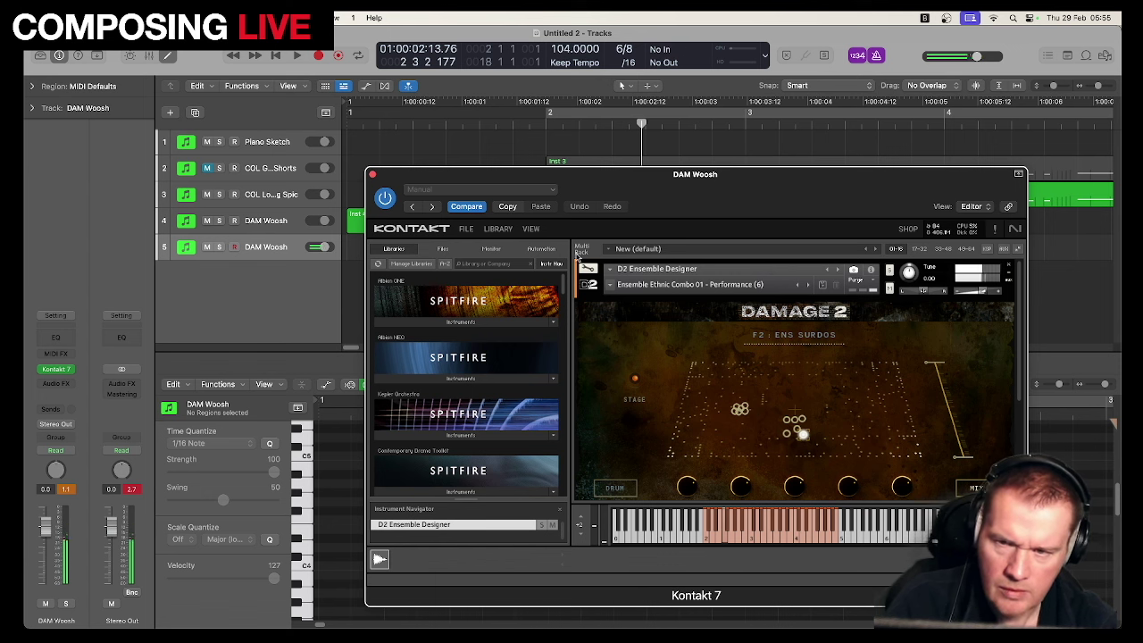
Step: Record a sustained F2 ensemble percussion note from bar 2 on the duplicated DAM Woosh track
left_click(374, 175)
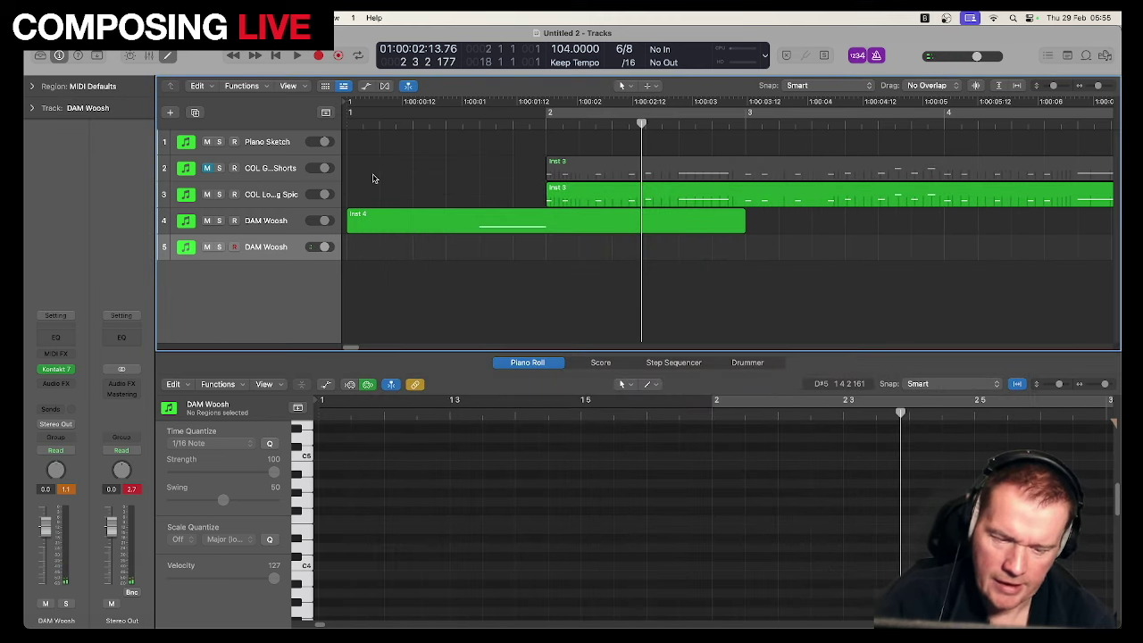
key("r")
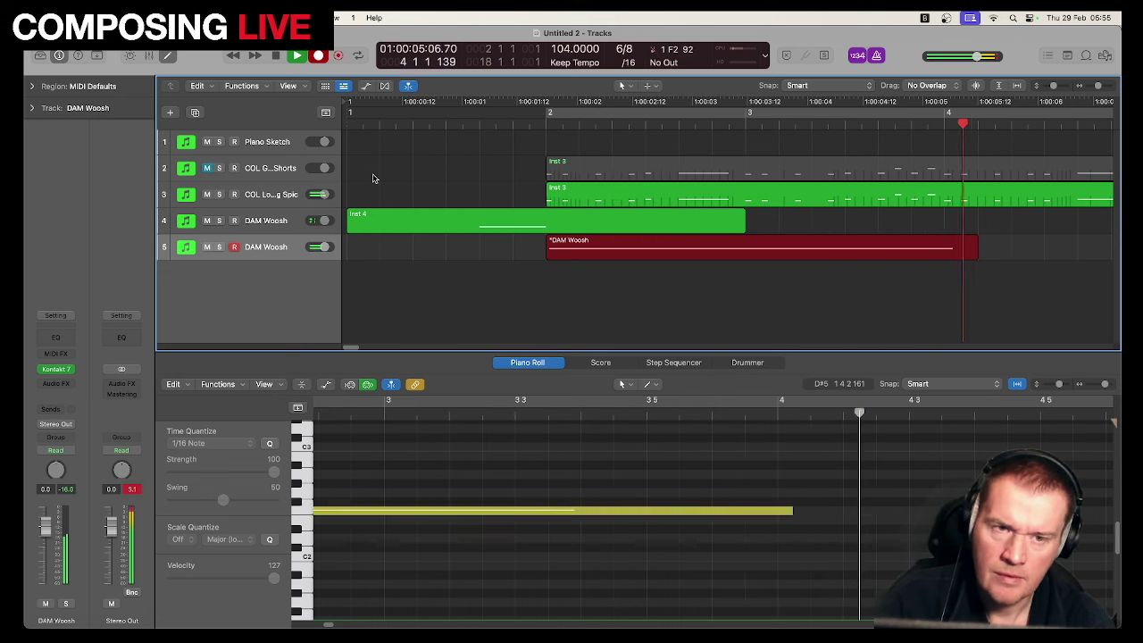
key("space")
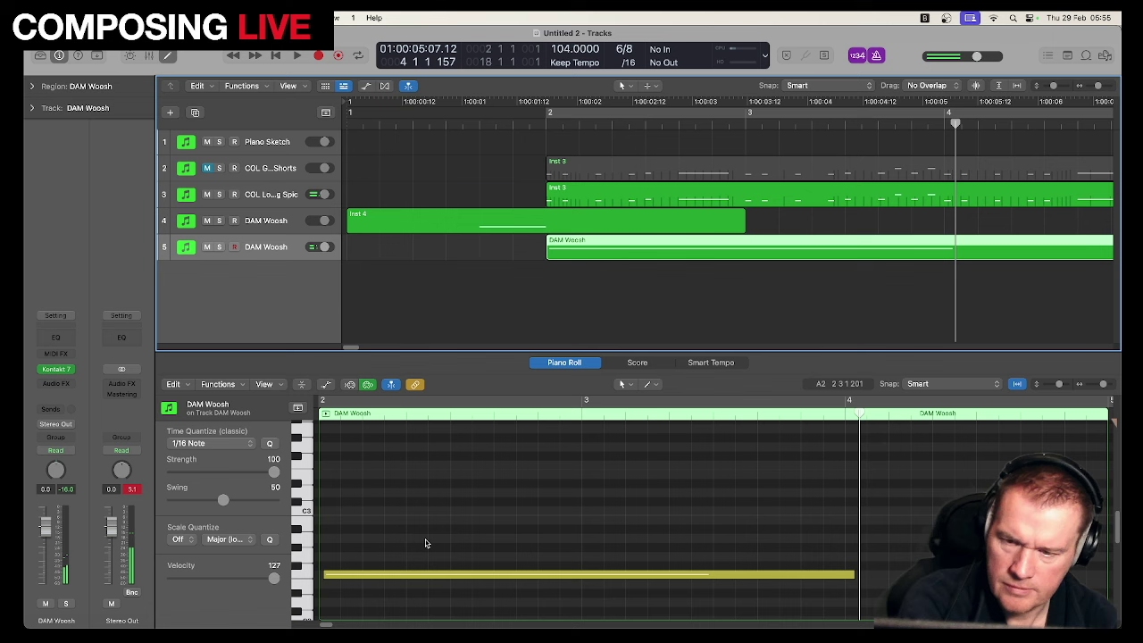
Step: Raise the recorded F2 note's velocity to 127, quantize it to 1/16 and play from just before bar 2
left_click(437, 574)
left_click_drag(248, 582, 274, 585)
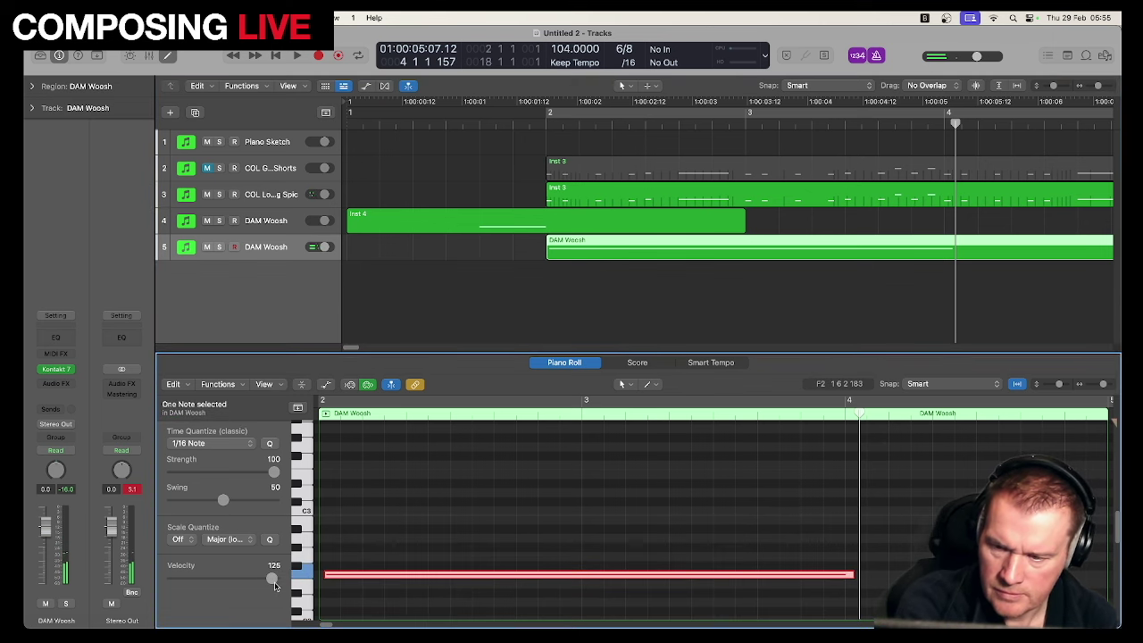
left_click(379, 539)
key("space")
key("space")
left_click(357, 574)
key("q")
key("space")
key("space")
left_click(530, 122)
key("space")
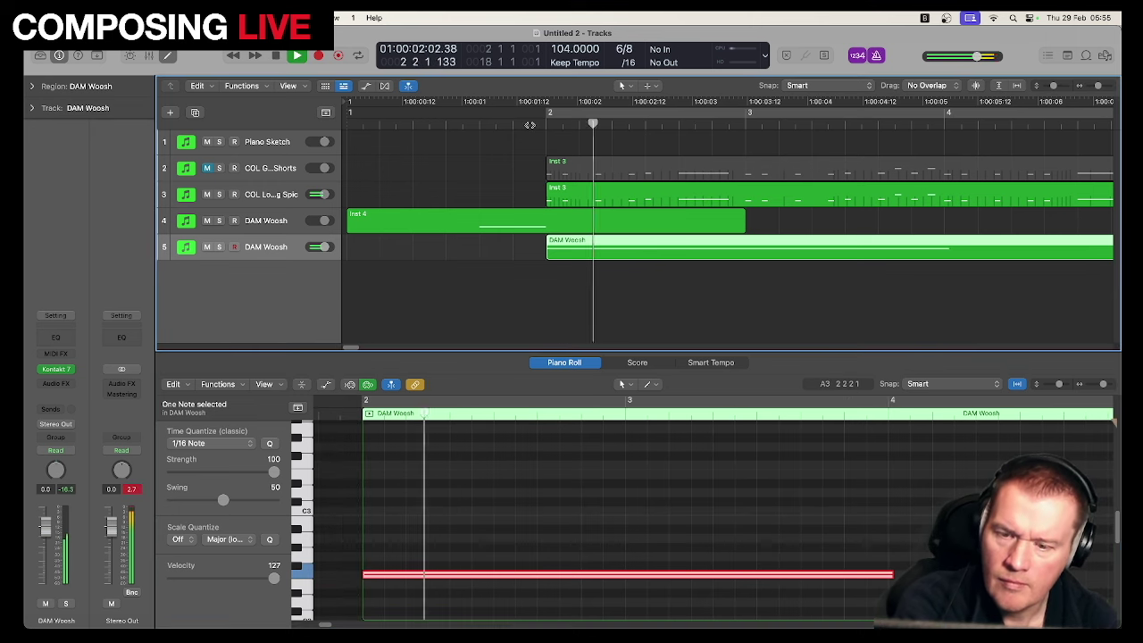
Step: Lower the percussion note's velocity to 102 and play it against the string ostinato
key("space")
left_click_drag(273, 577, 252, 578)
key("space")
left_click(487, 521)
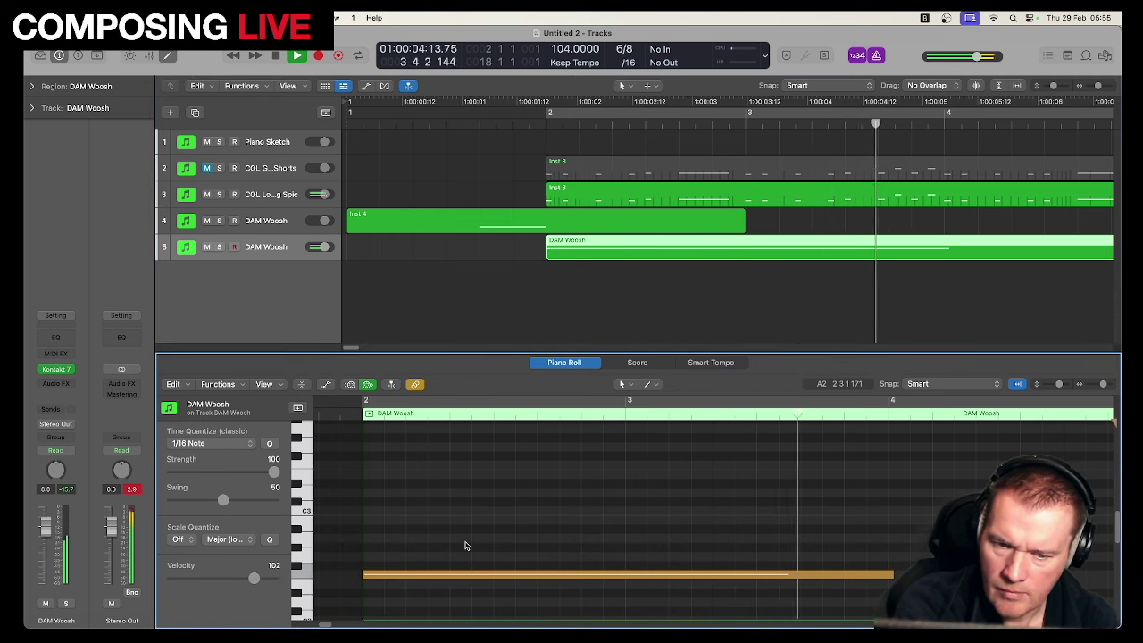
Step: Try the percussion note at F#2, move it up to A#2 and audition each pitch
key("space")
left_click_drag(452, 575, 452, 570)
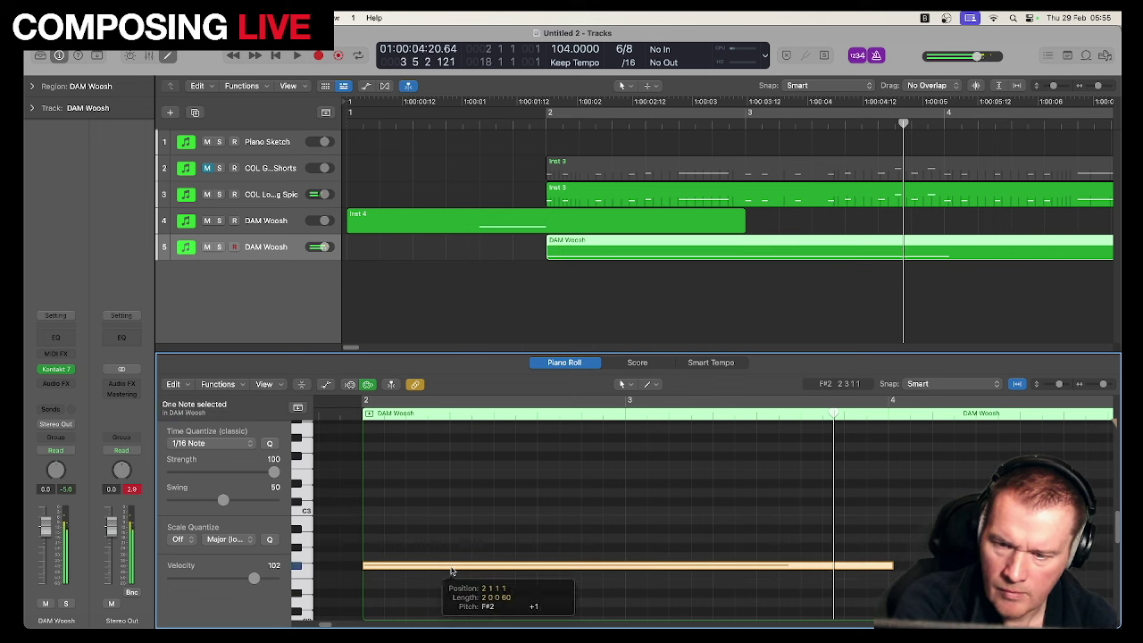
key("space")
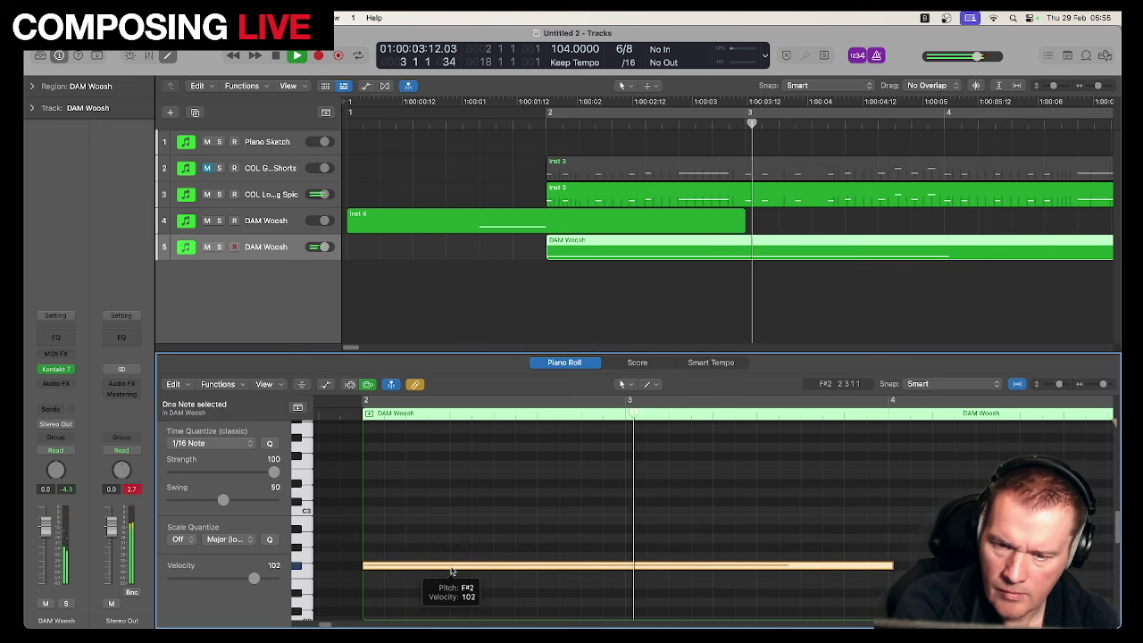
key("space")
left_click_drag(452, 571, 448, 533)
key("shift+space")
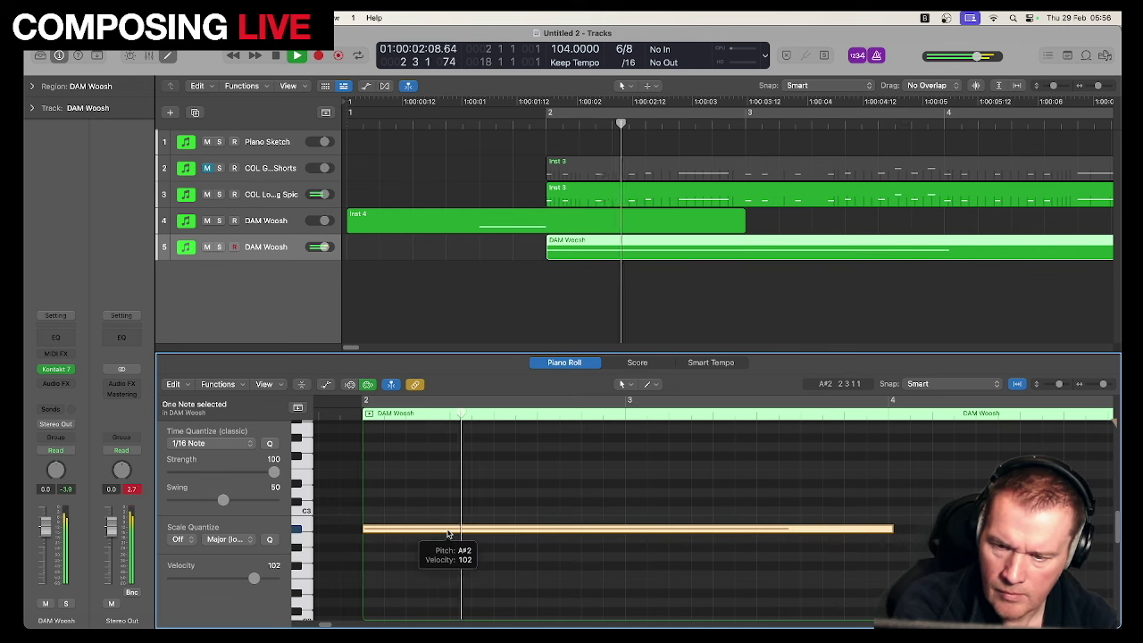
key("shift+space")
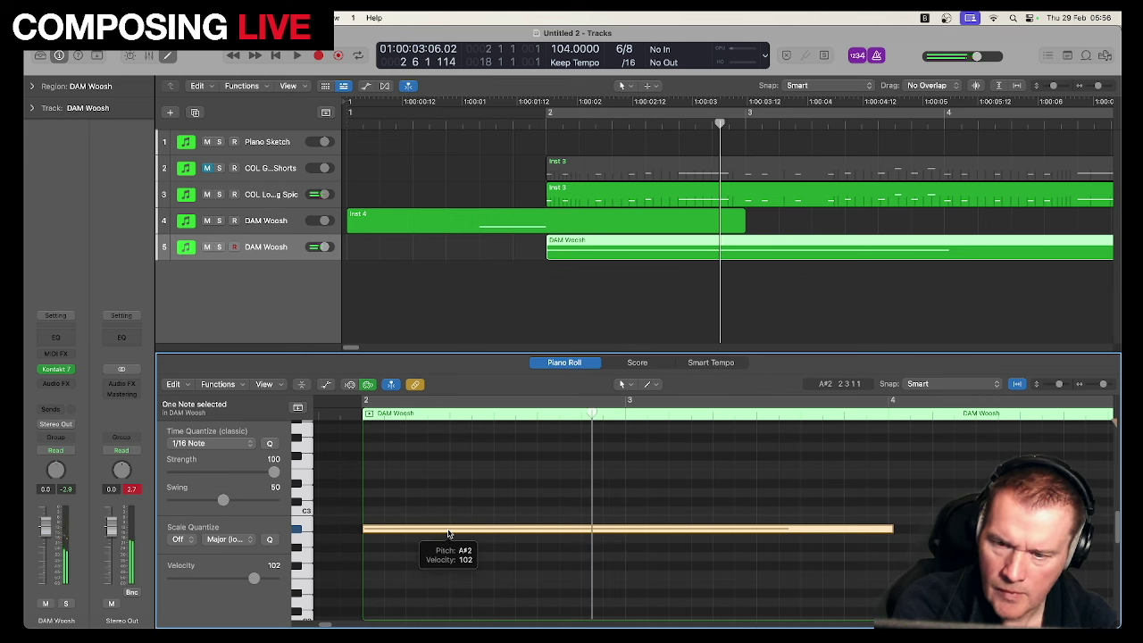
Step: Move the new percussion region to start a sixteenth before bar 2 and play the transition
left_click_drag(329, 624, 326, 625)
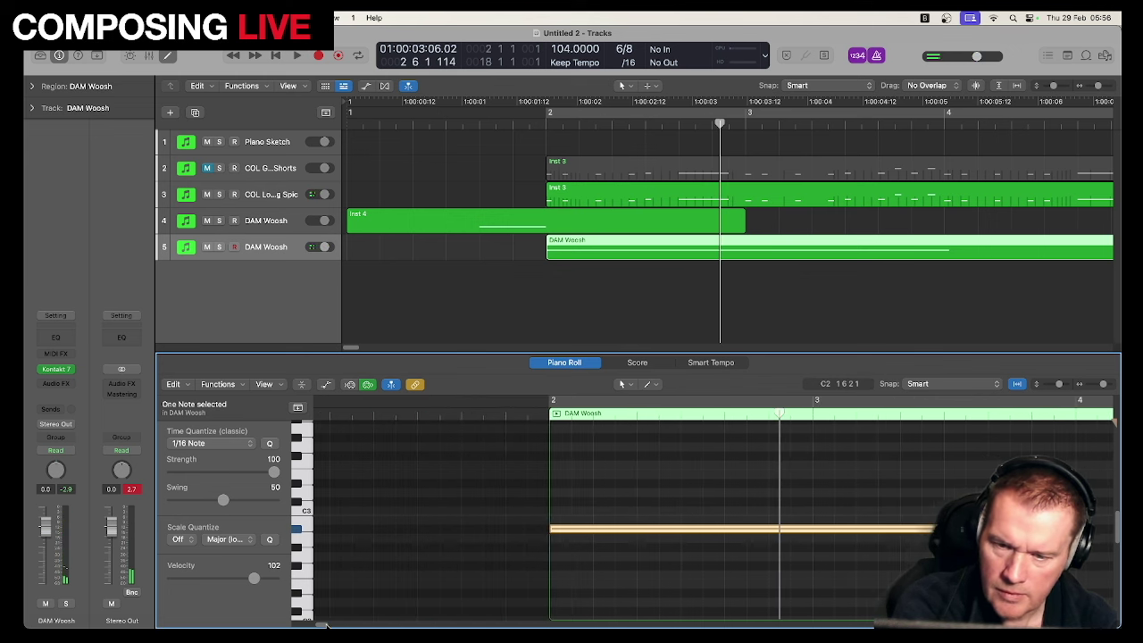
mouse_move(590, 239)
left_mouse_down()
mouse_move(555, 241)
mouse_move(571, 241)
left_mouse_up()
key("space")
left_click(463, 144)
key("space")
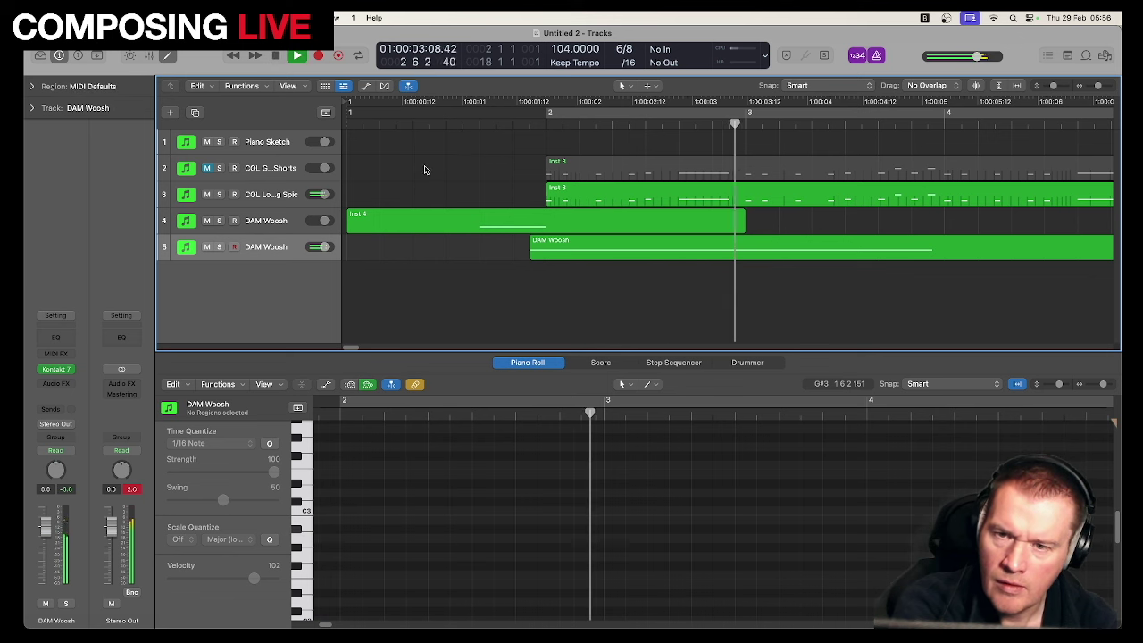
left_click(443, 125)
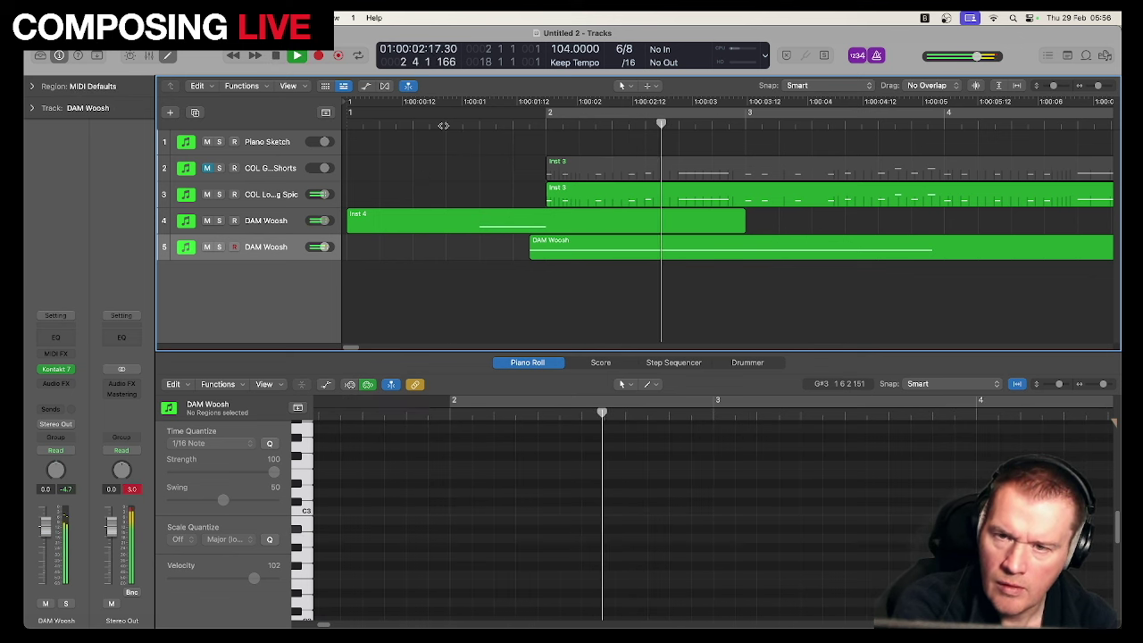
key("space")
key("space")
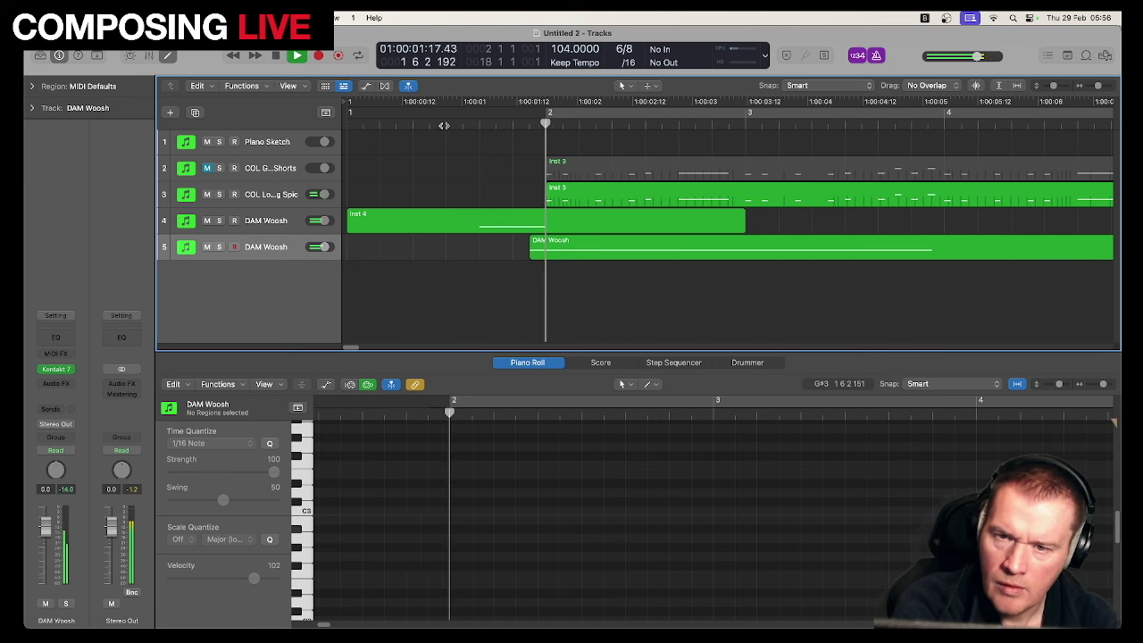
Step: Move the percussion region earlier to line up with the start of the whoosh note and play the transition
left_click_drag(539, 246, 488, 245)
left_click(442, 124)
key("space")
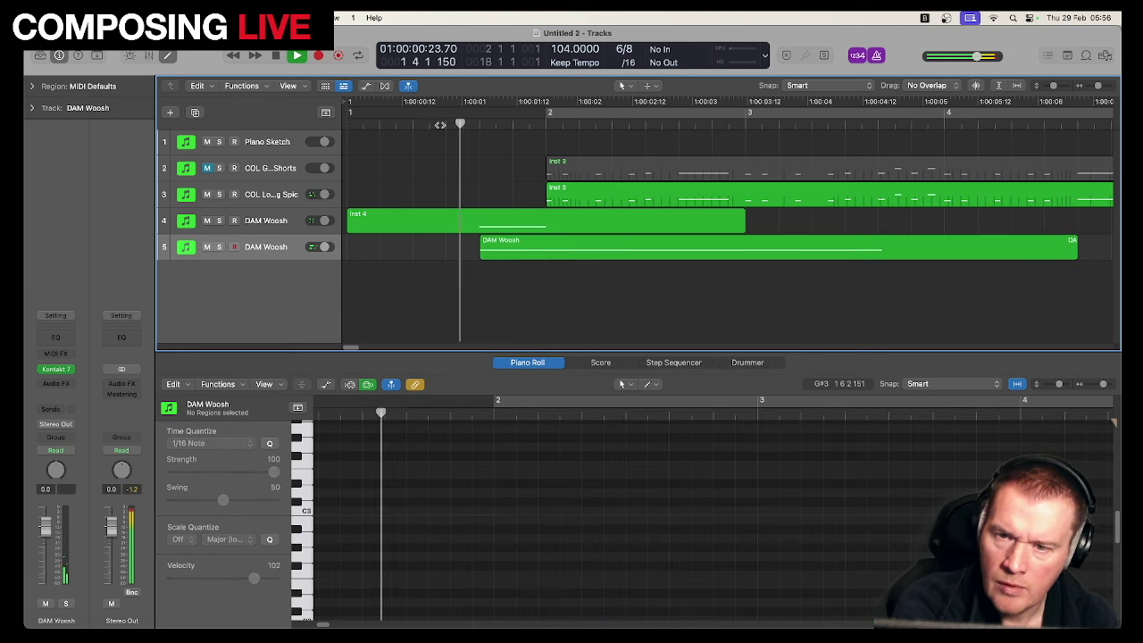
left_click(440, 124)
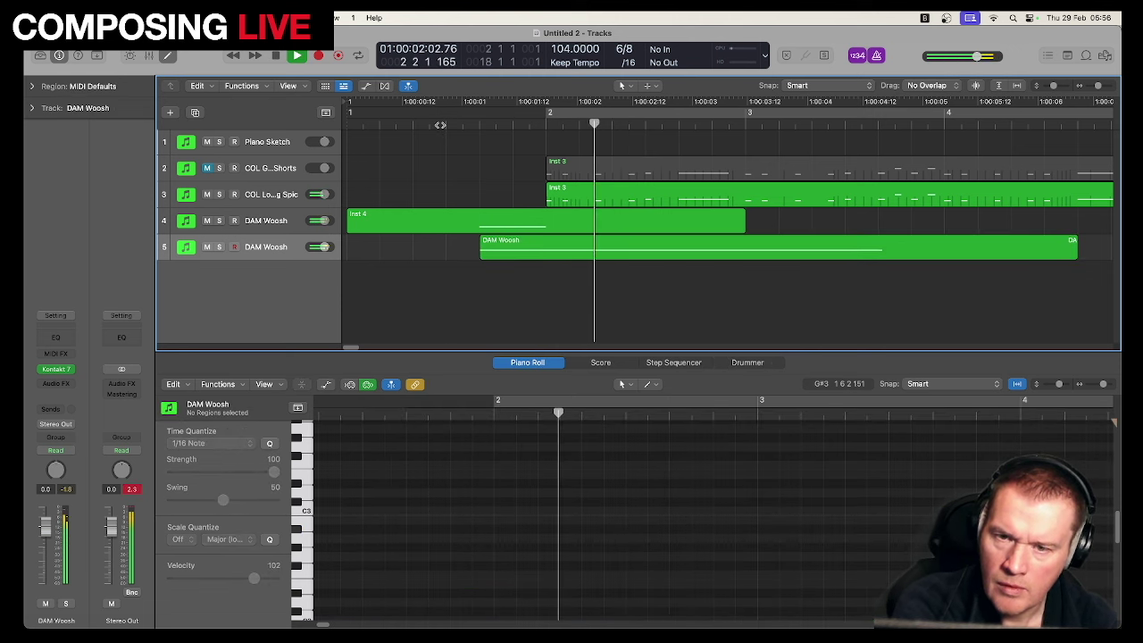
key("space")
left_click(440, 124)
key("space")
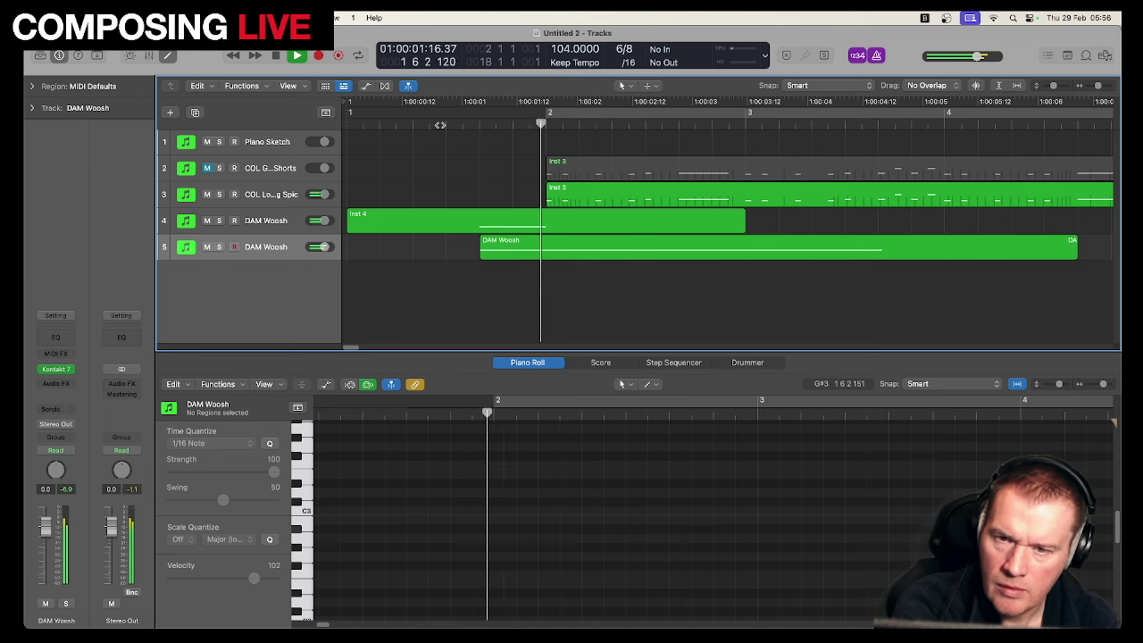
Step: Shorten the A#2 note and trim its region to end at bar 2, and play the result
left_click(821, 246)
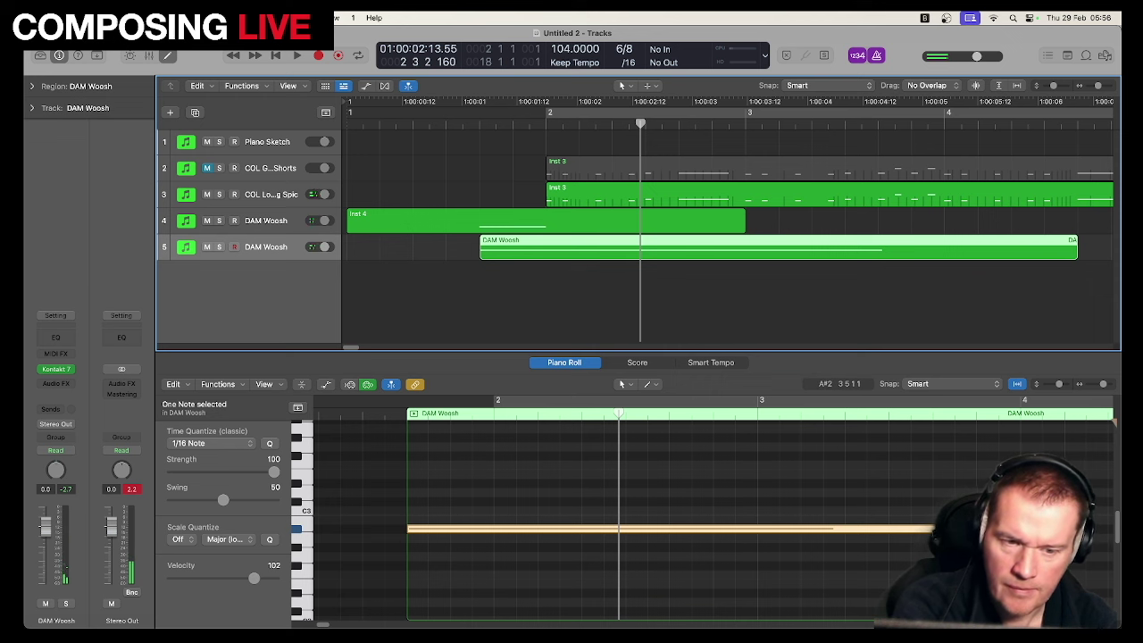
left_click_drag(931, 528, 521, 497)
left_click_drag(1075, 254, 546, 243)
key("space")
key("space")
Step: Trim both ends of the Inst 4 region to fit the whoosh note ending at bar 2, and play it
left_click_drag(349, 229, 480, 228)
left_click_drag(673, 252, 545, 226)
key("space")
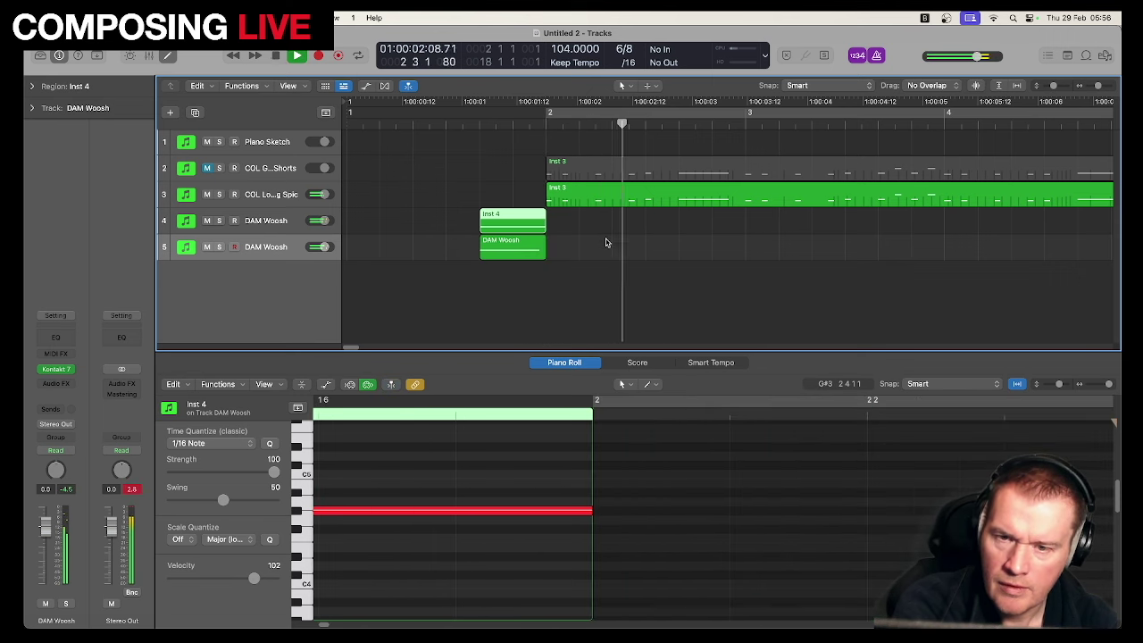
key("space")
key("space")
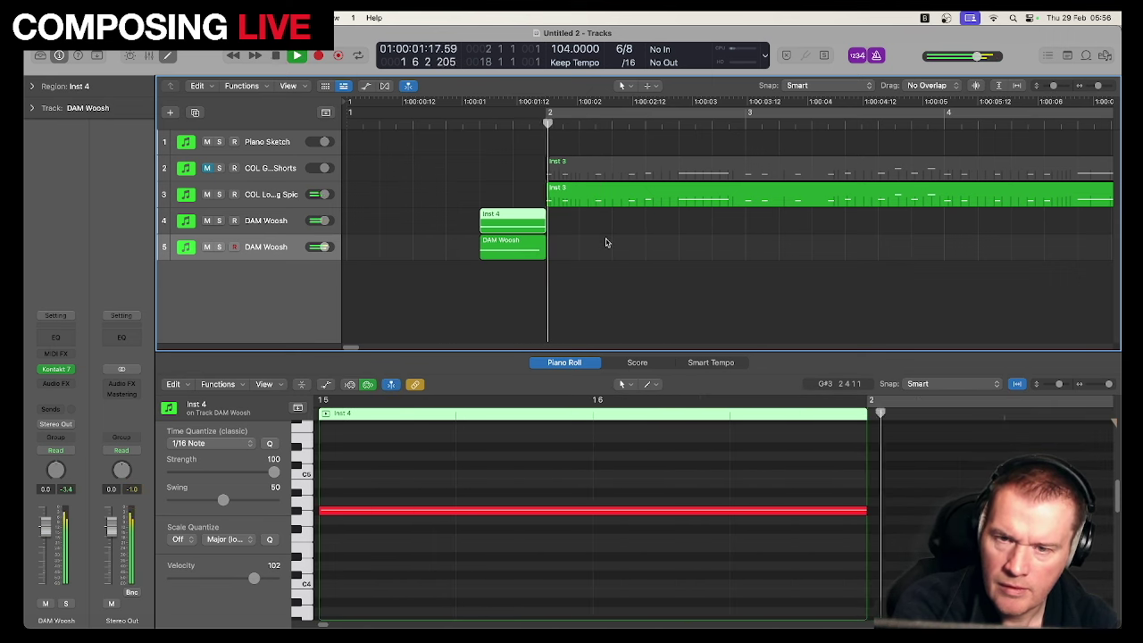
key("space")
Step: Move the short percussion region a sixteenth later and play the lead-in to bar 2
left_click_drag(514, 242, 530, 244)
key("space")
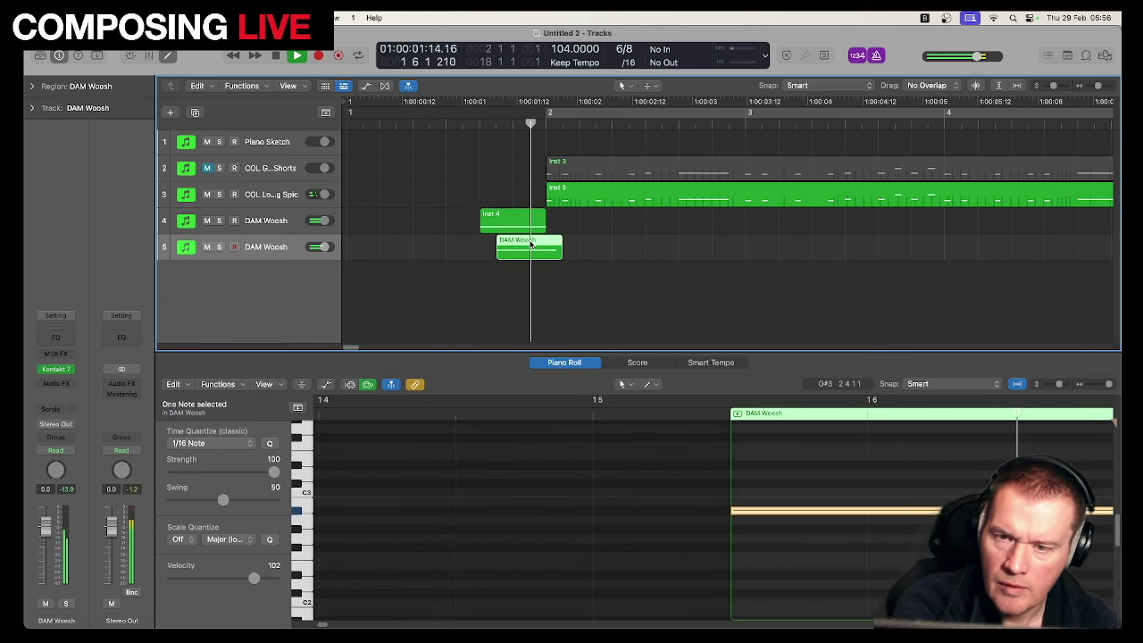
key("space")
key("space")
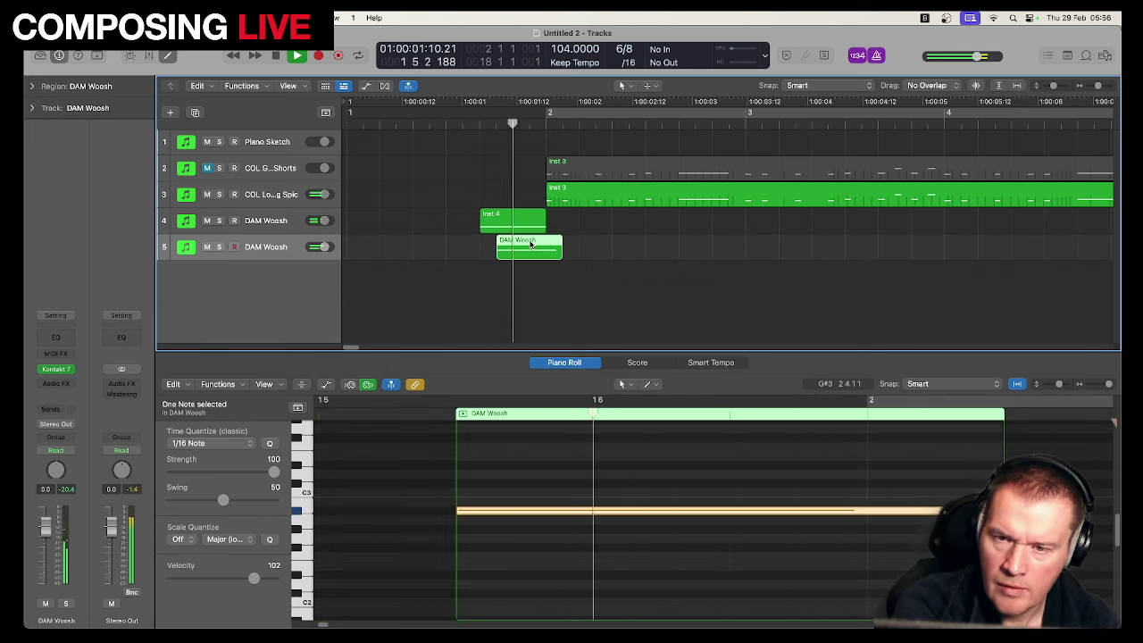
key("space")
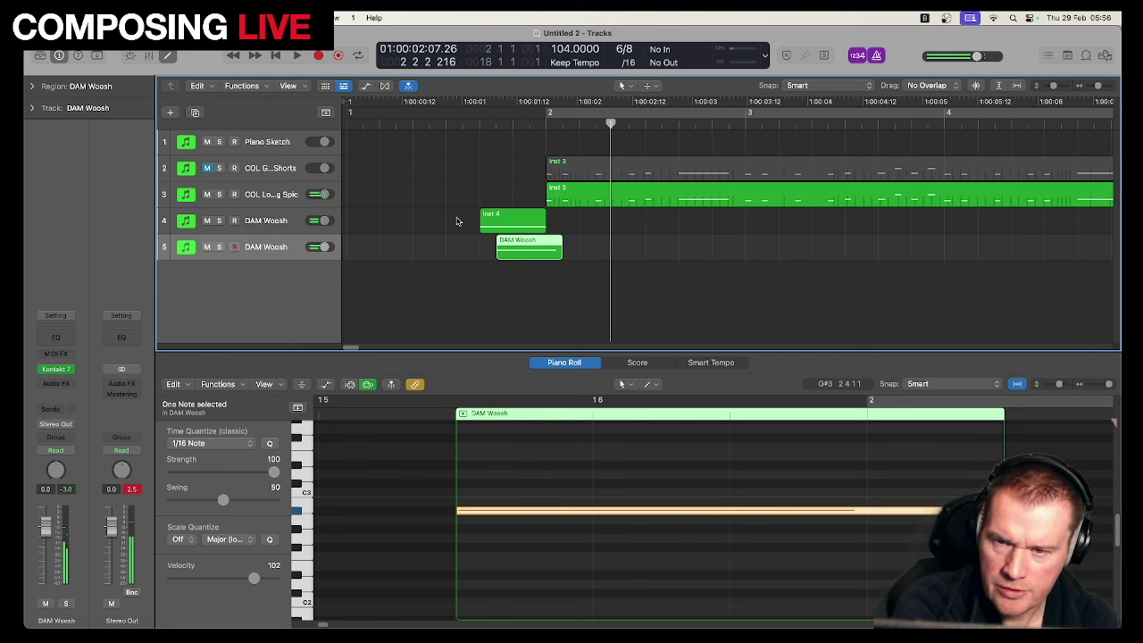
key("space")
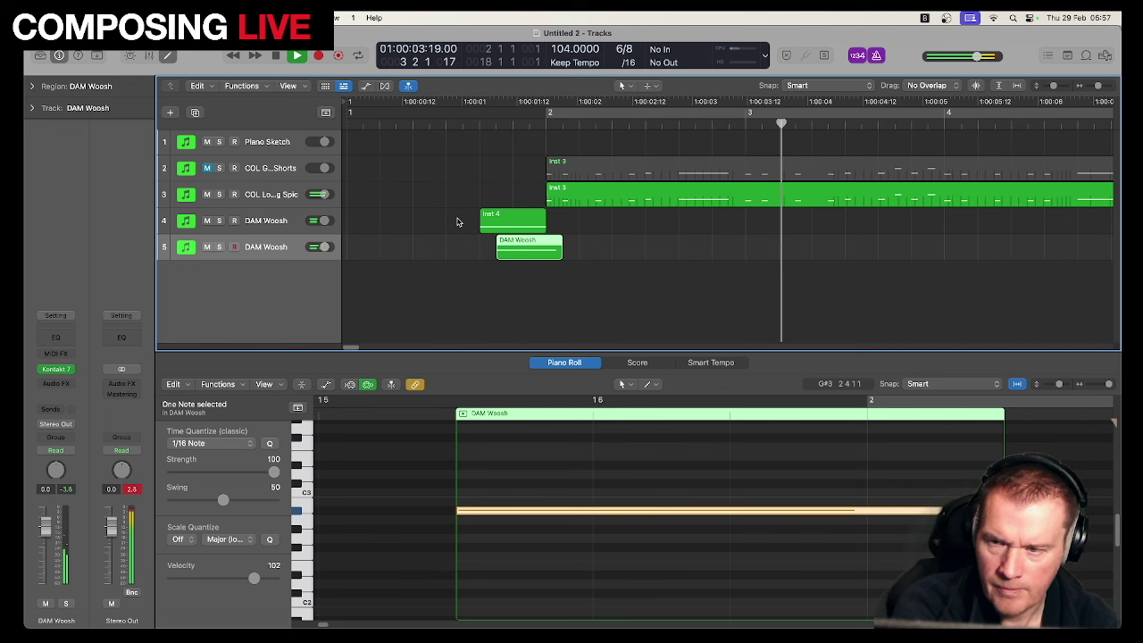
key("space")
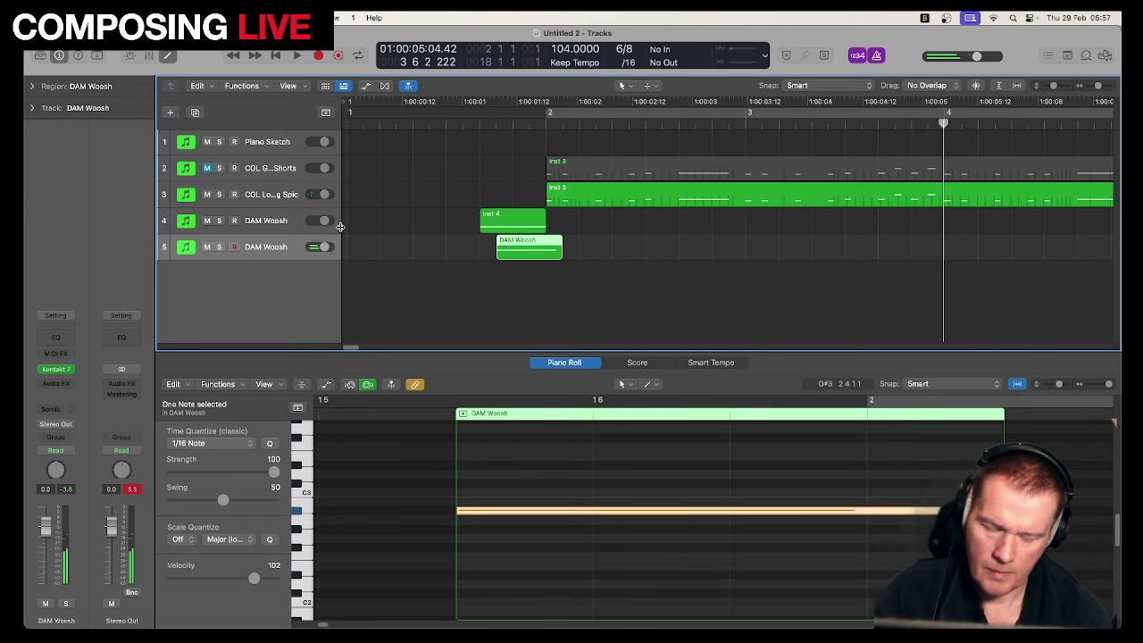
Step: Play the arrangement repeatedly while rehearsing C2 percussion hits on the duplicated DAM Woosh track
key("space")
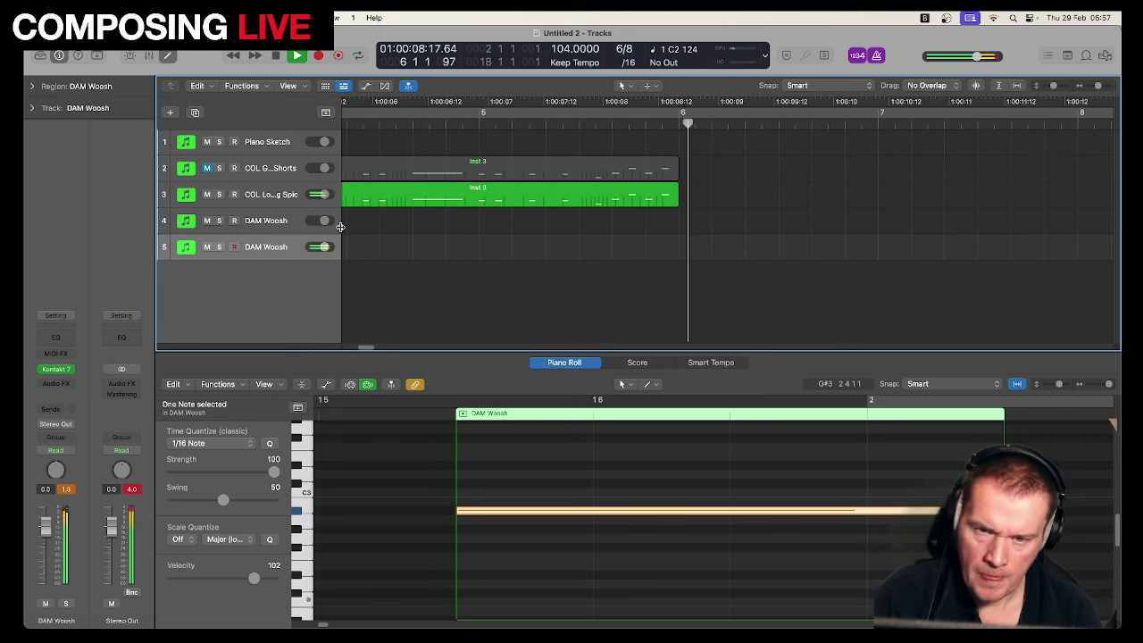
key("space")
key("space")
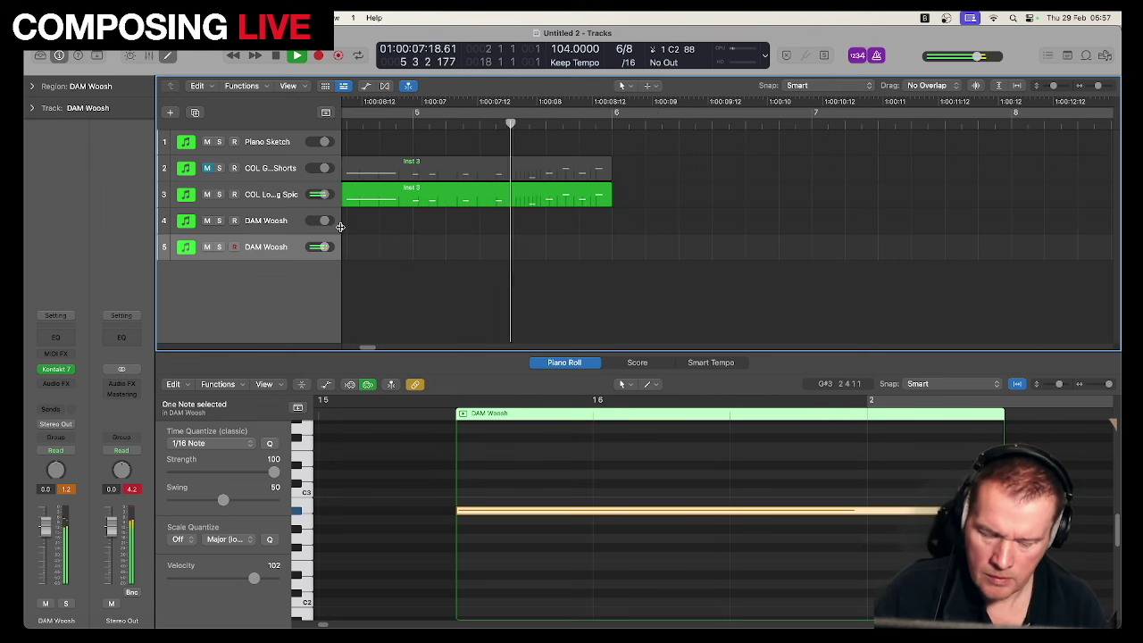
key("Return")
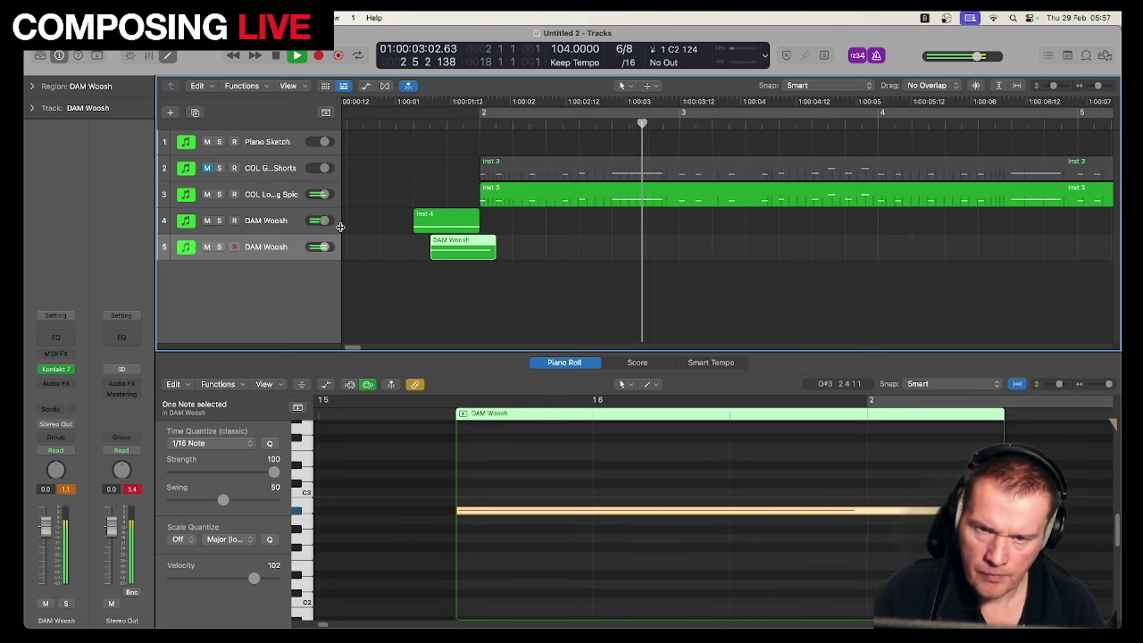
key("space")
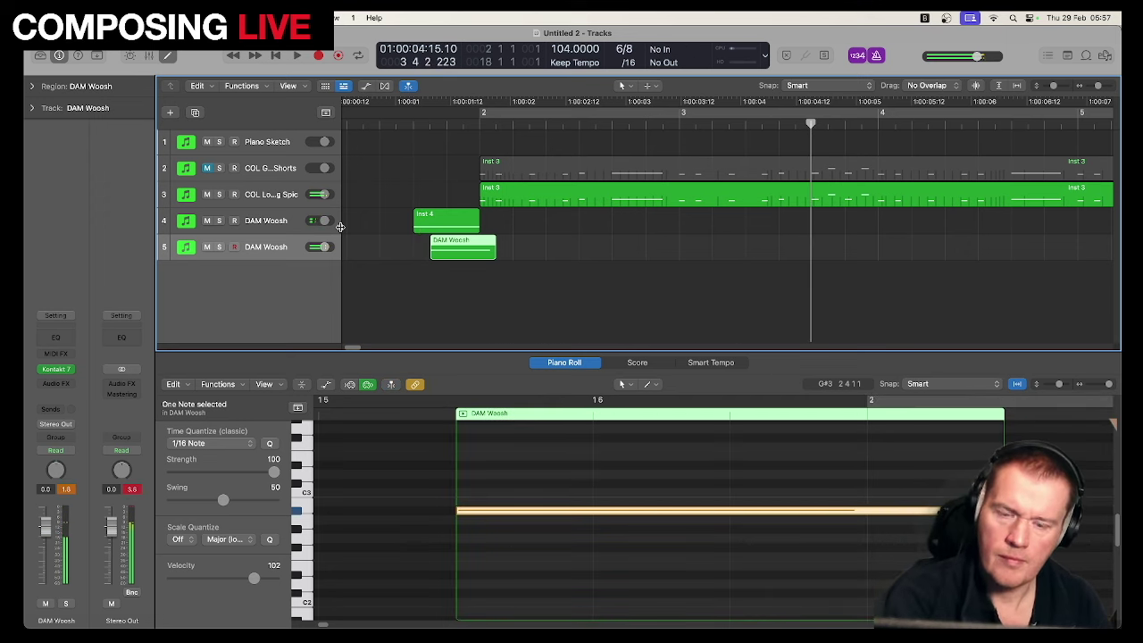
key("Return")
key("space")
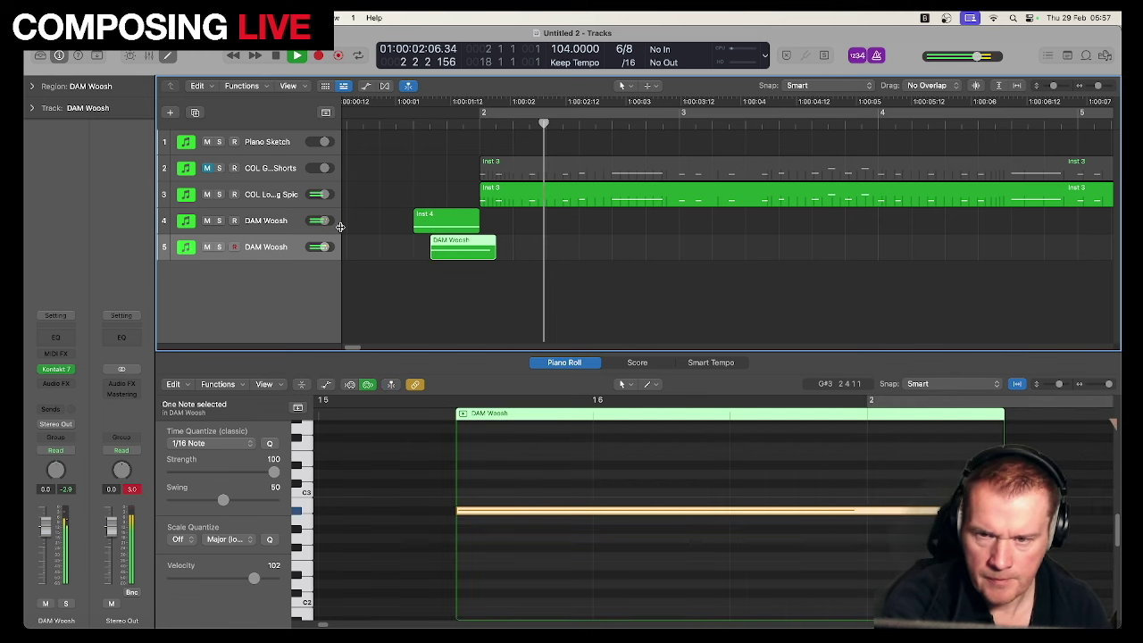
key("Return")
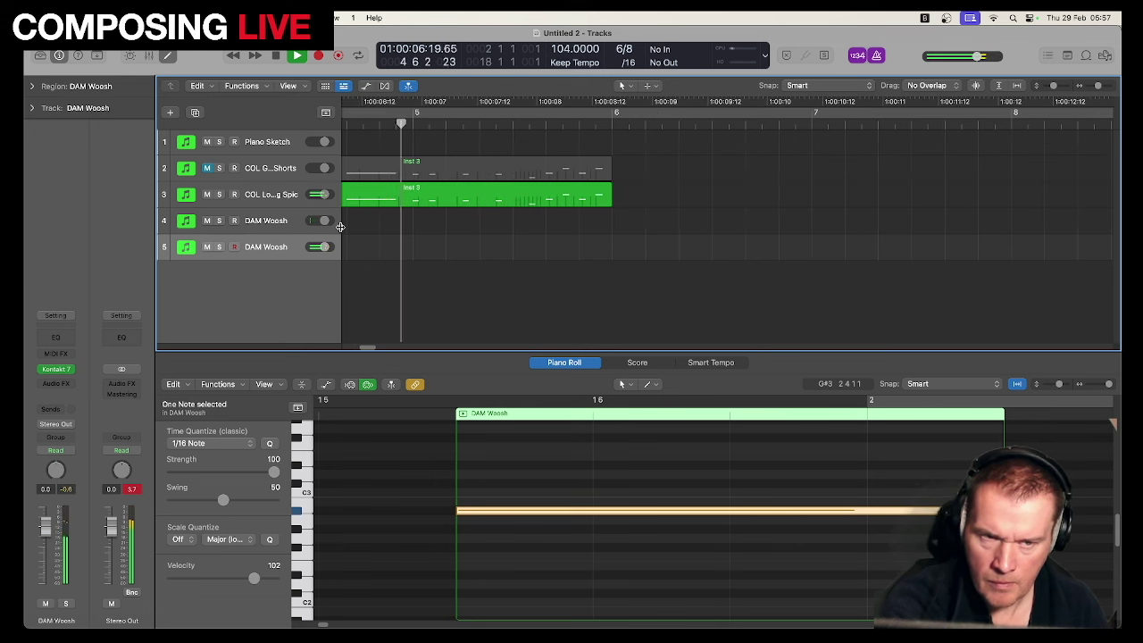
key("space")
Step: Record C2 percussion hits at bars 3 and 5 on the duplicated track, select both notes and play them back
key("r")
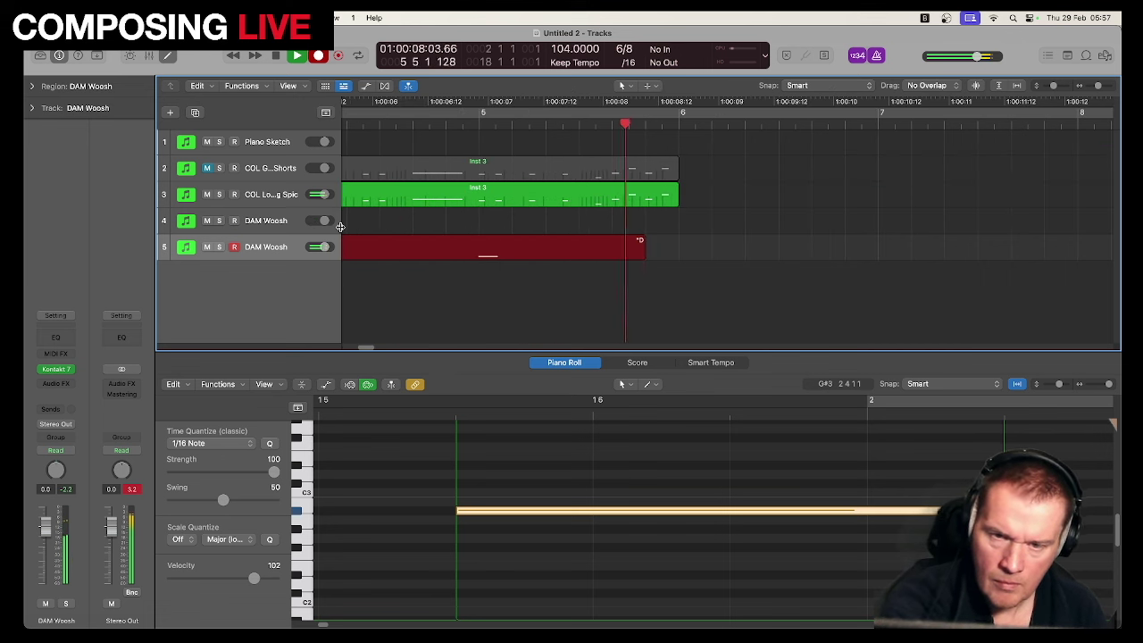
key("space")
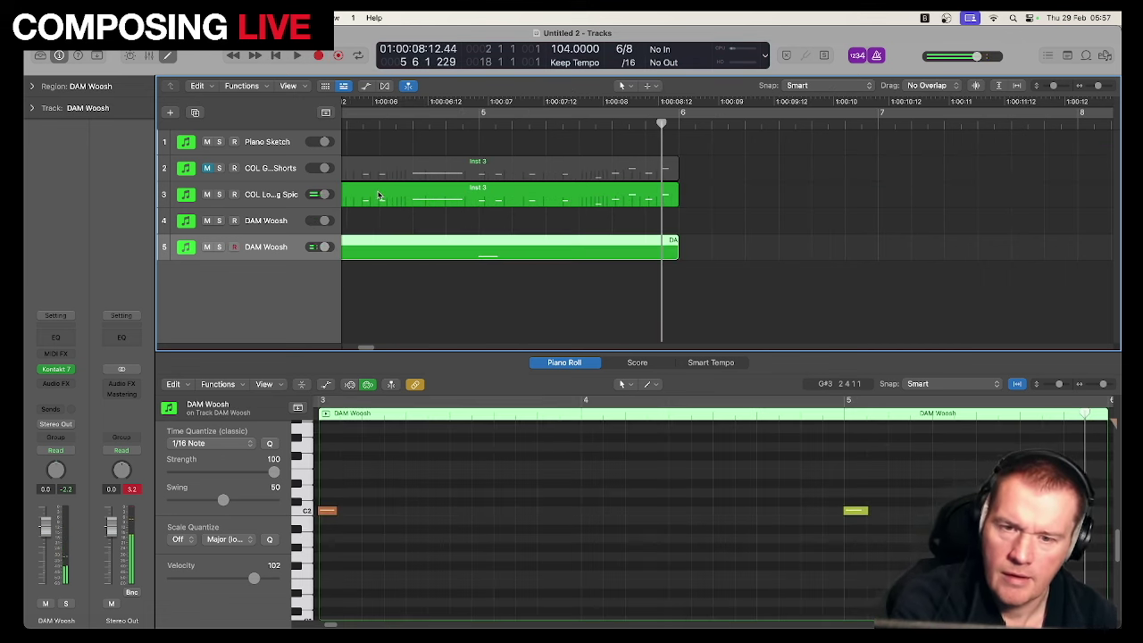
left_click(587, 556)
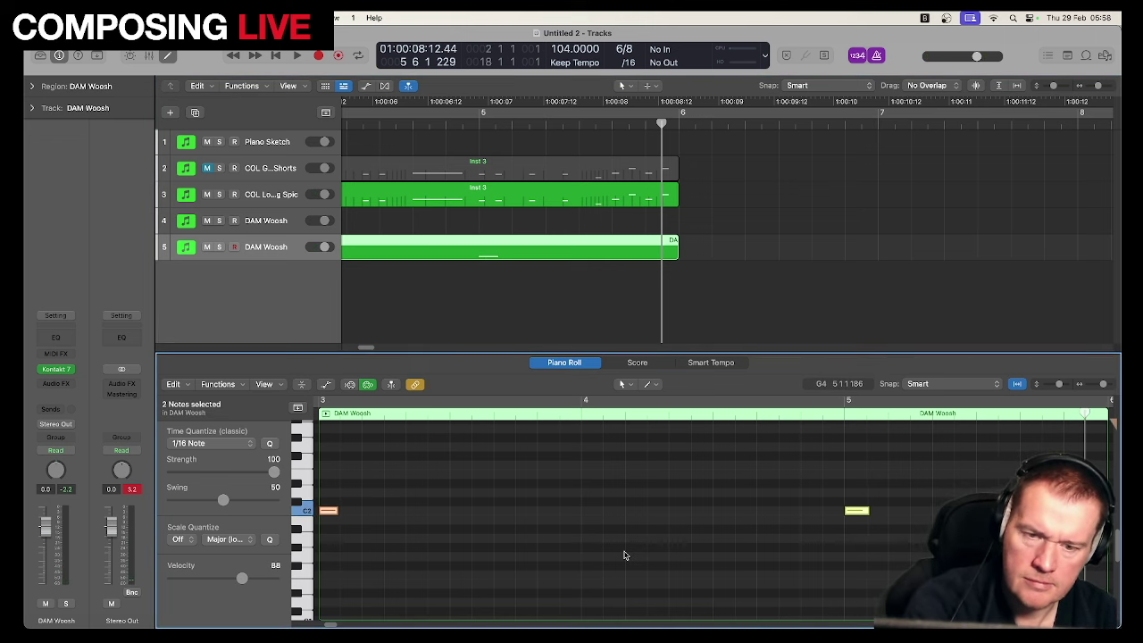
key("Return")
key("space")
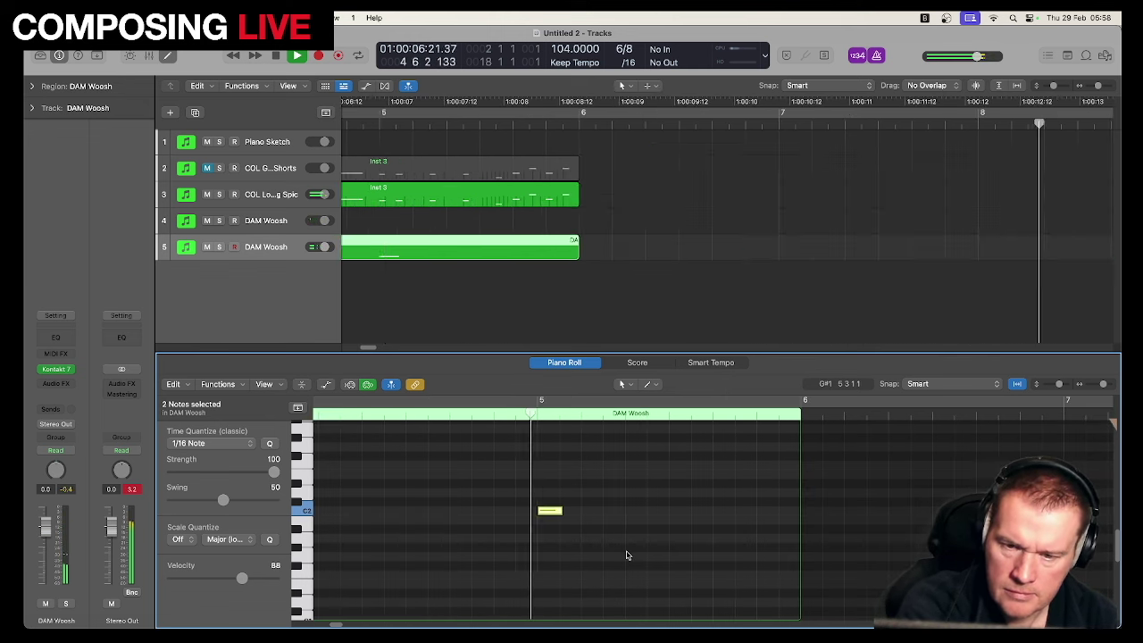
Step: Select the C2 hit at bar 5, raise its velocity to 104 and play the passage back
key("space")
left_click_drag(571, 539, 535, 510)
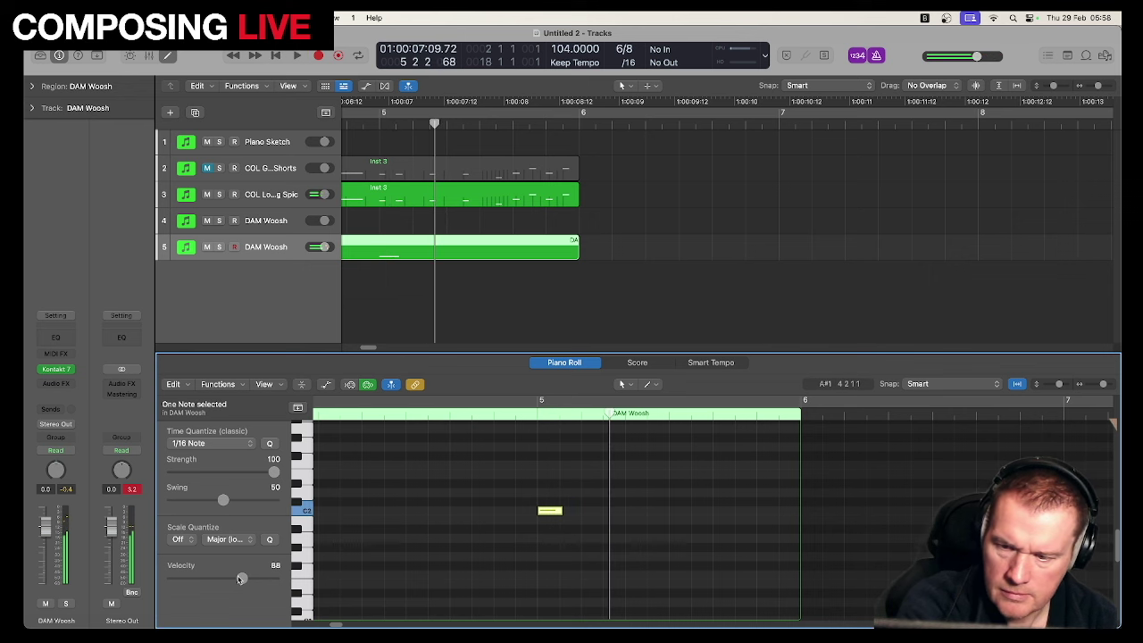
key("Return")
key("space")
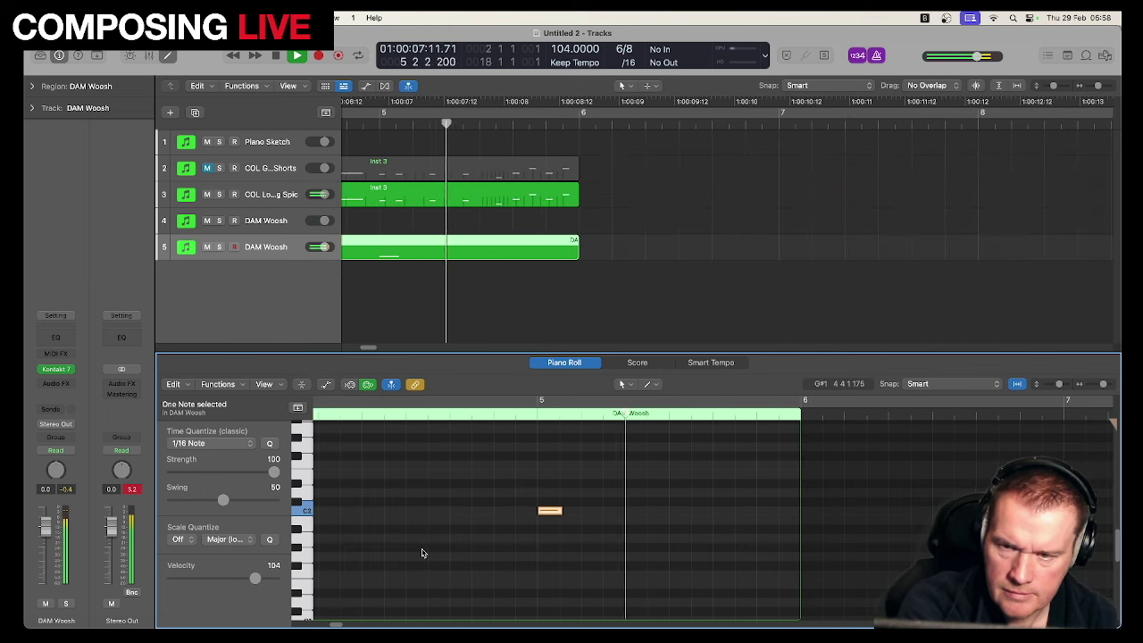
key("space")
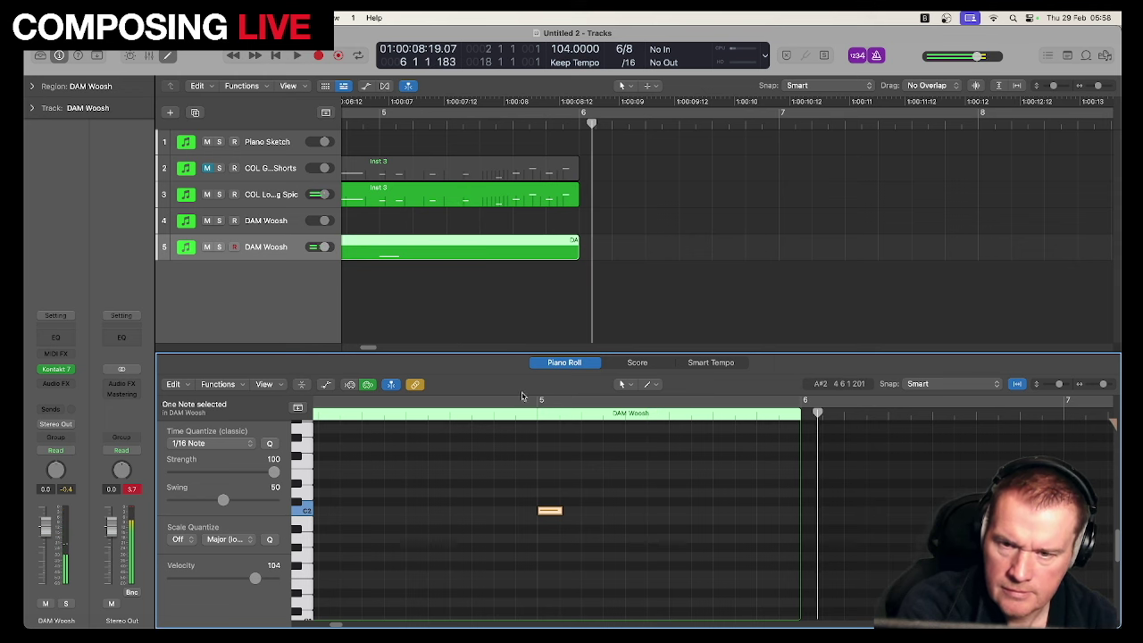
Step: Create one new software instrument track with an empty channel strip and load Kontakt 7 in stereo on it
left_click(366, 348)
scroll(357, 346, "left", 6)
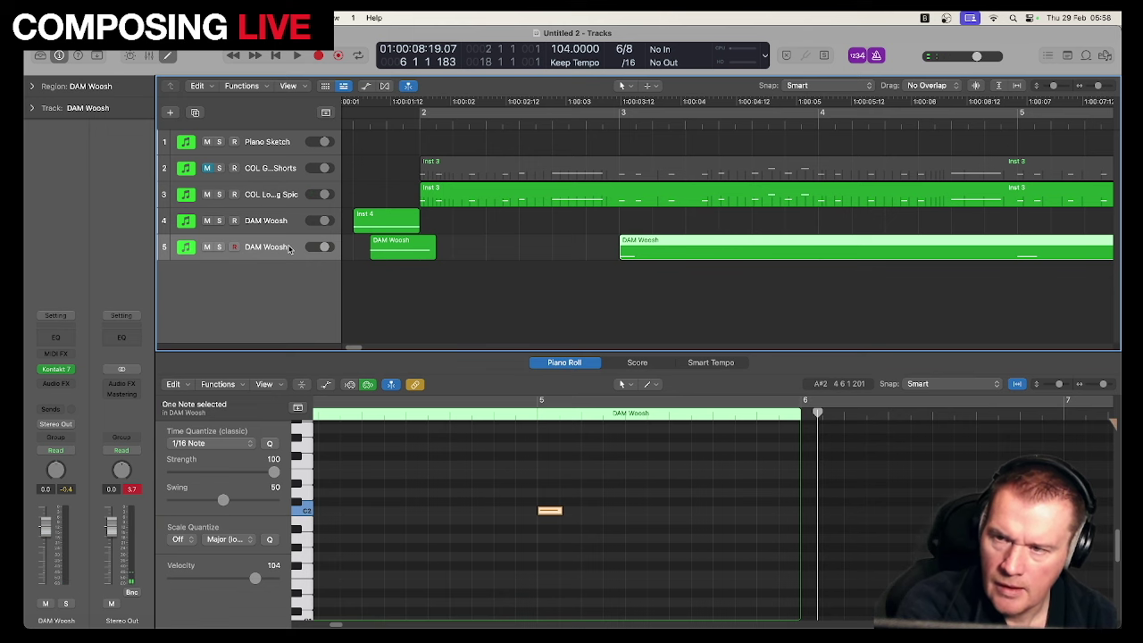
left_click(169, 114)
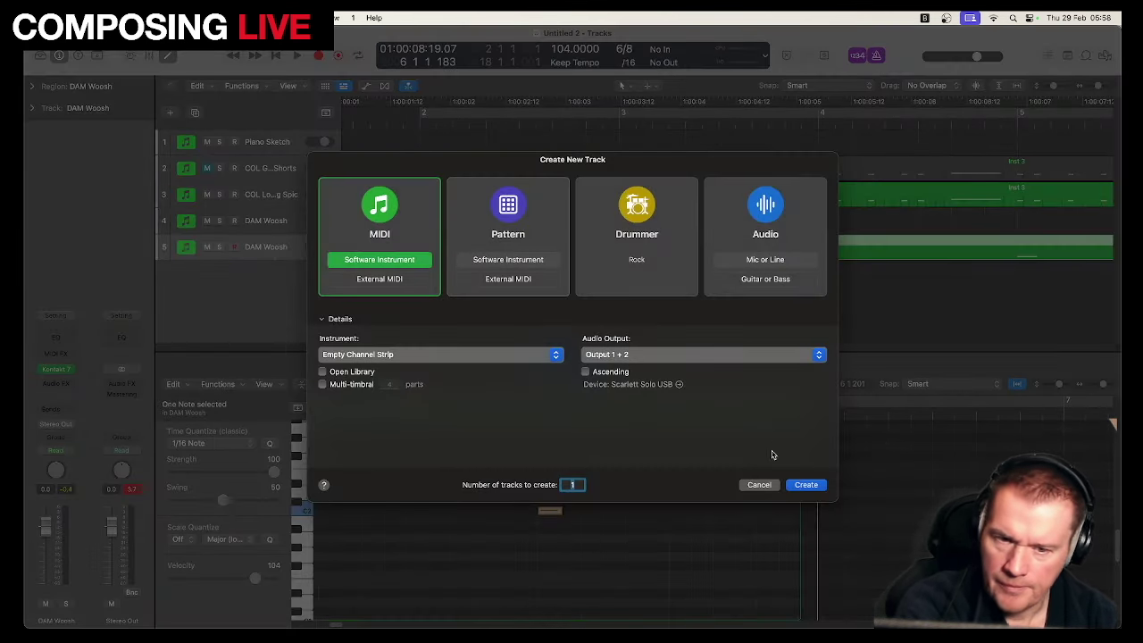
left_click(803, 485)
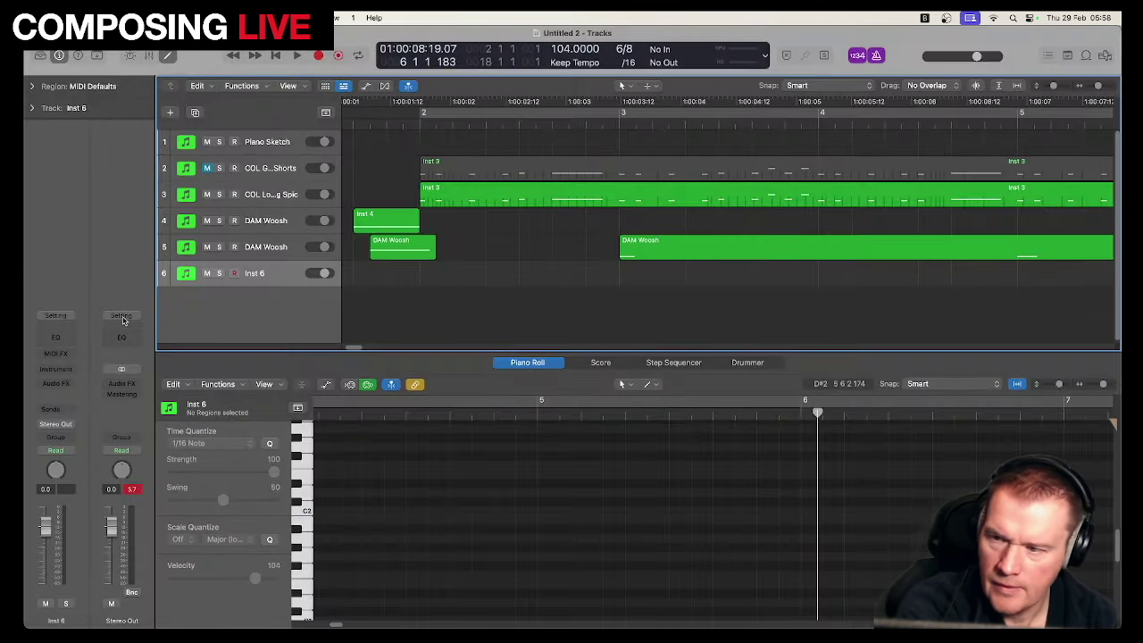
left_click(63, 370)
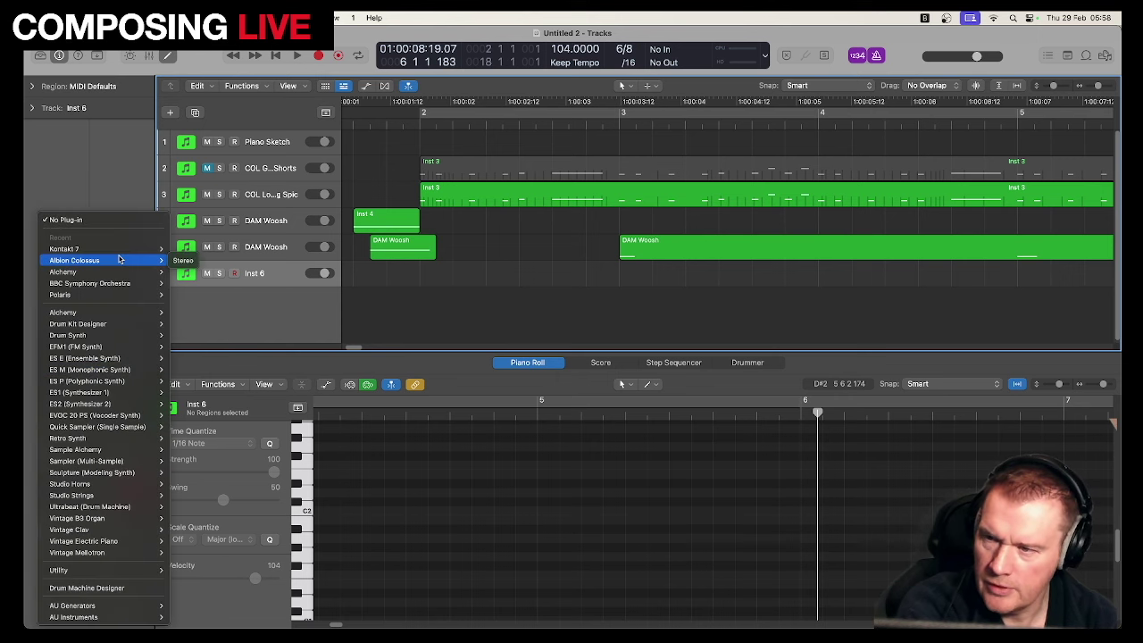
left_click(188, 259)
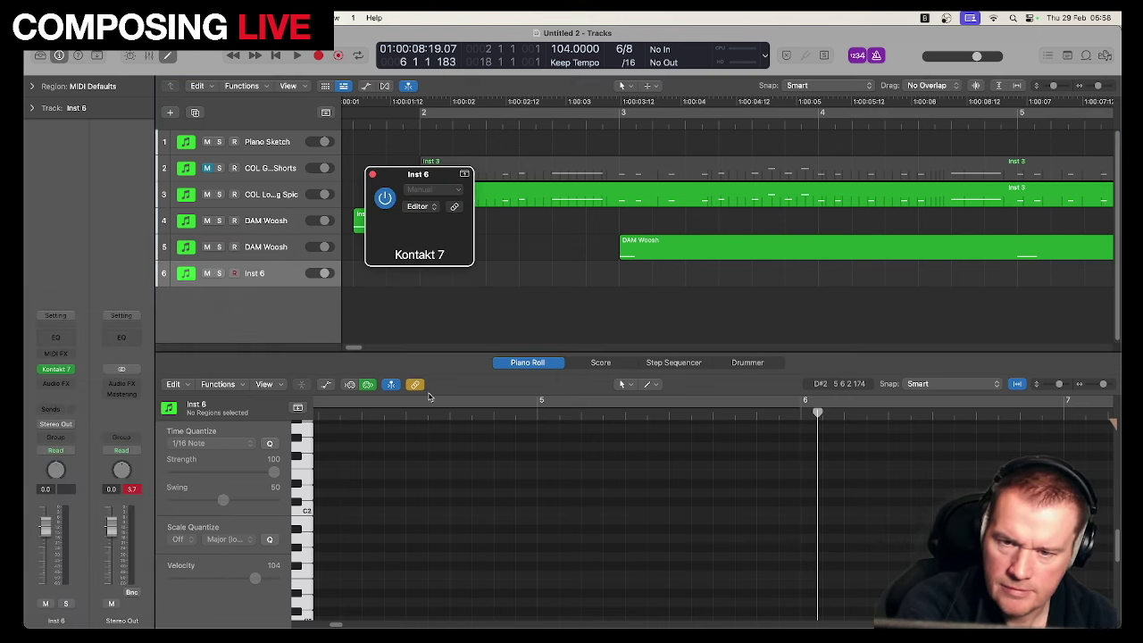
Step: Load the D2 Loop Designer instrument from the Damage 2 library into Kontakt
scroll(478, 436, "down", 10)
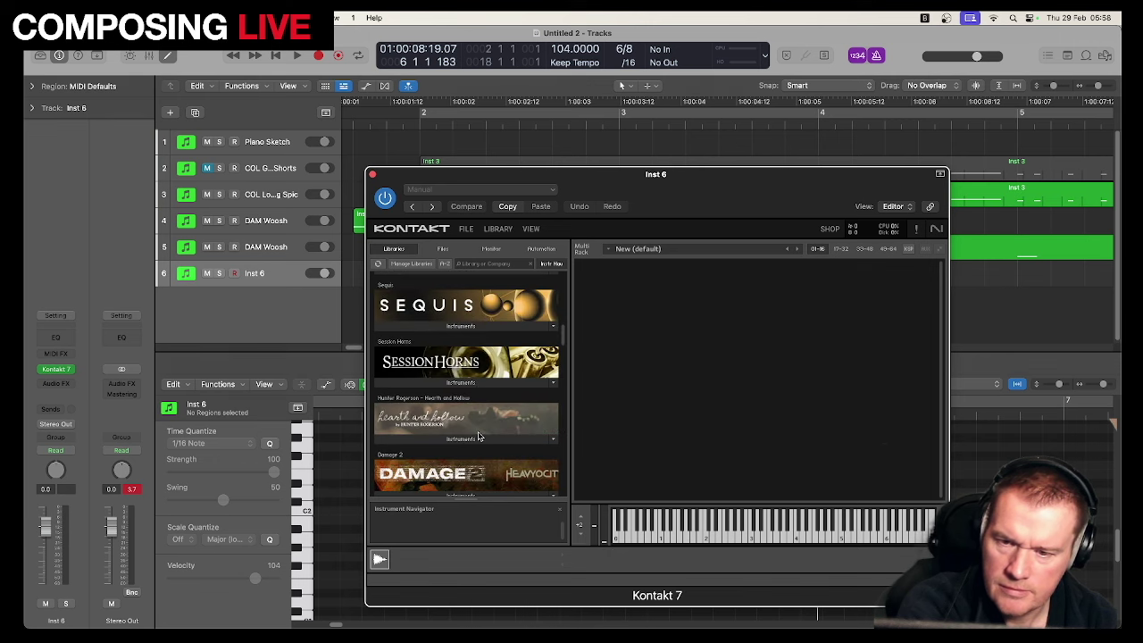
left_click(468, 356)
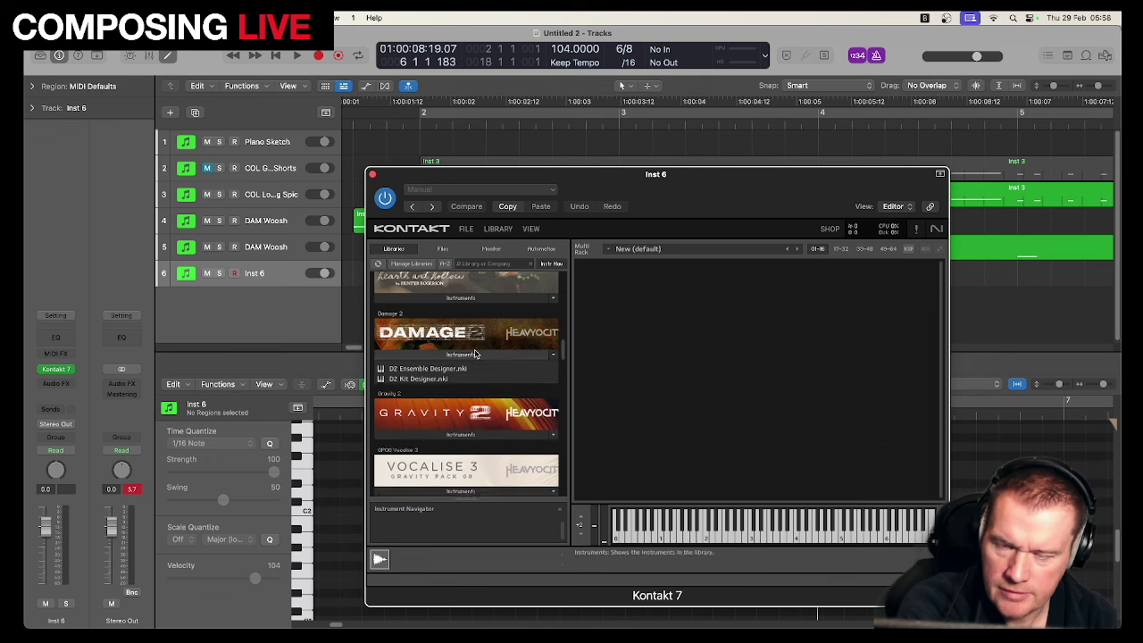
left_click(424, 391)
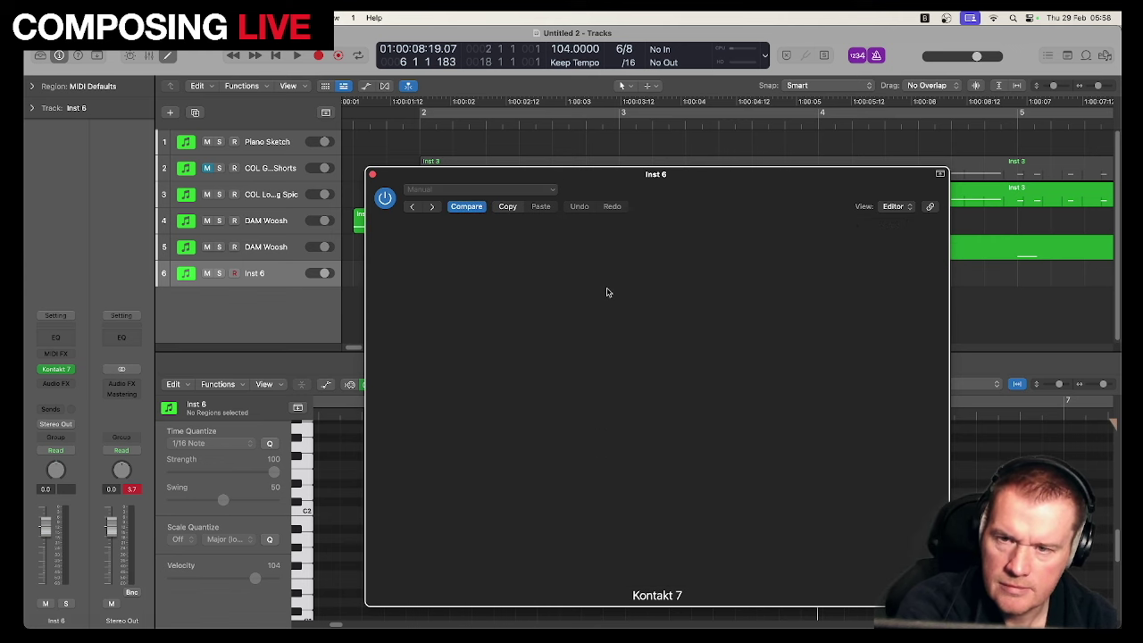
left_click_drag(538, 178, 390, 145)
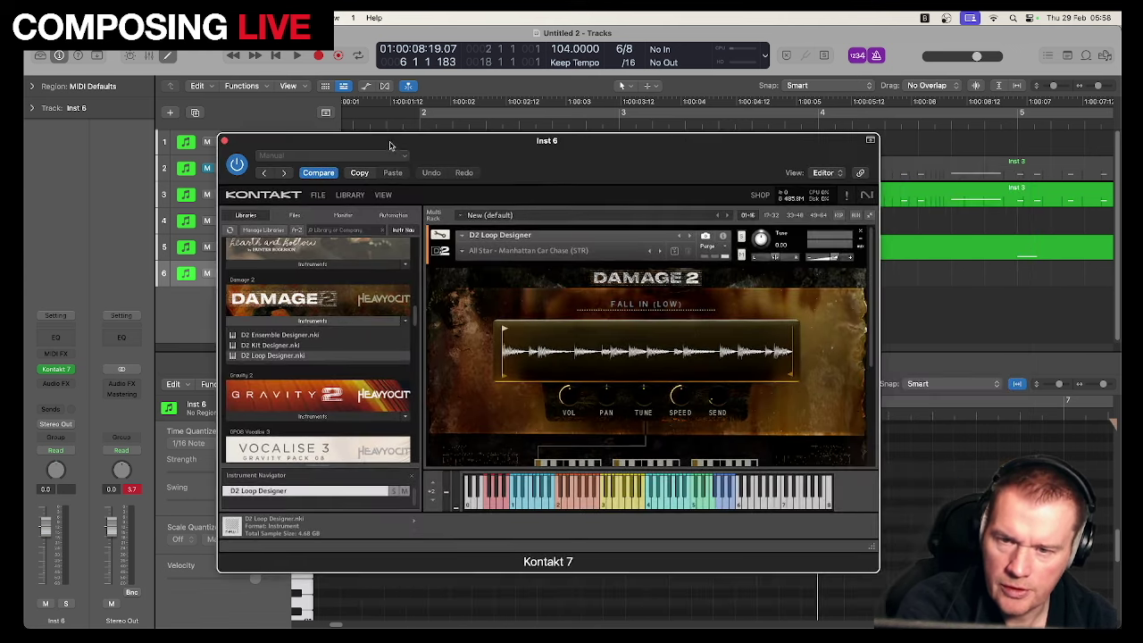
Step: Choose the straight preset Hybrid Cinematic - High Loops (STR) for the Loop Designer, audition a loop and close the plug-in window
left_click(462, 255)
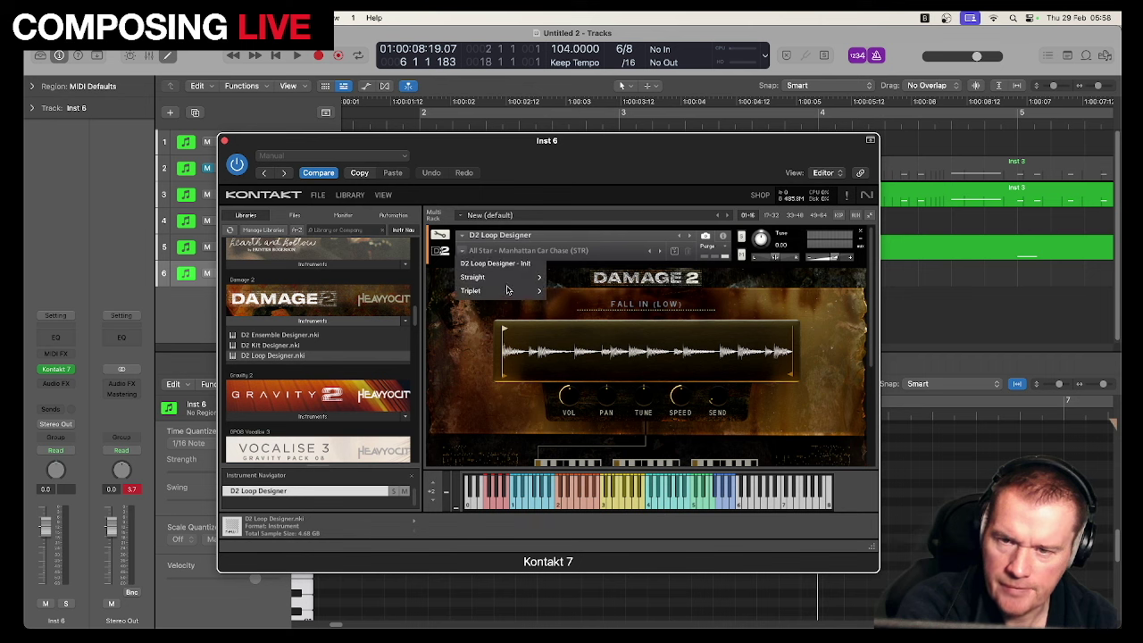
mouse_move(512, 278)
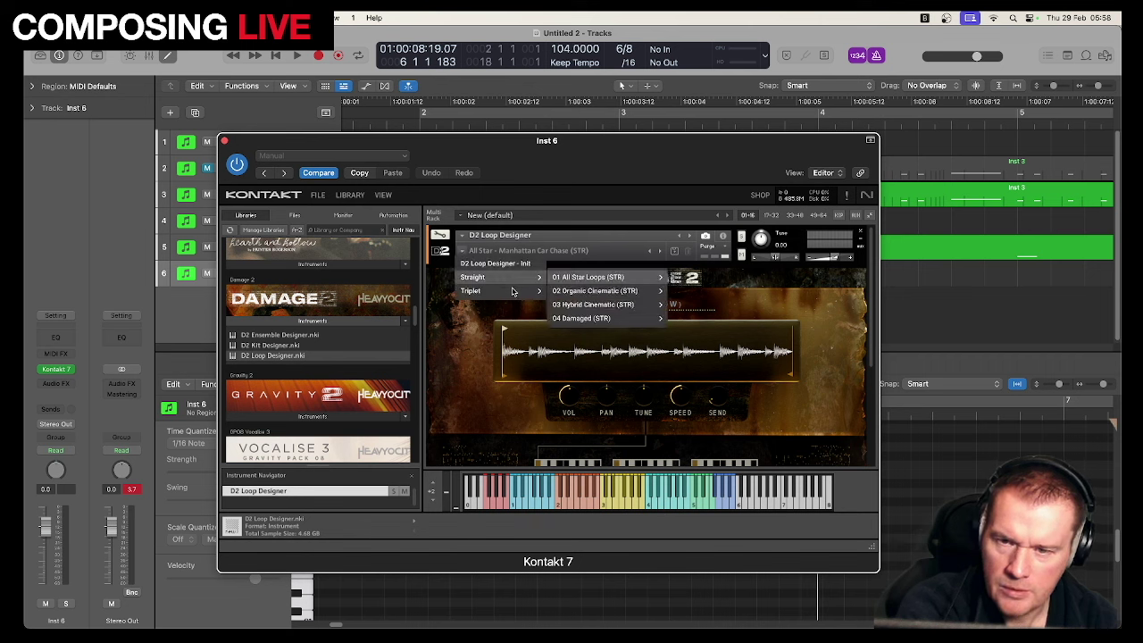
mouse_move(607, 307)
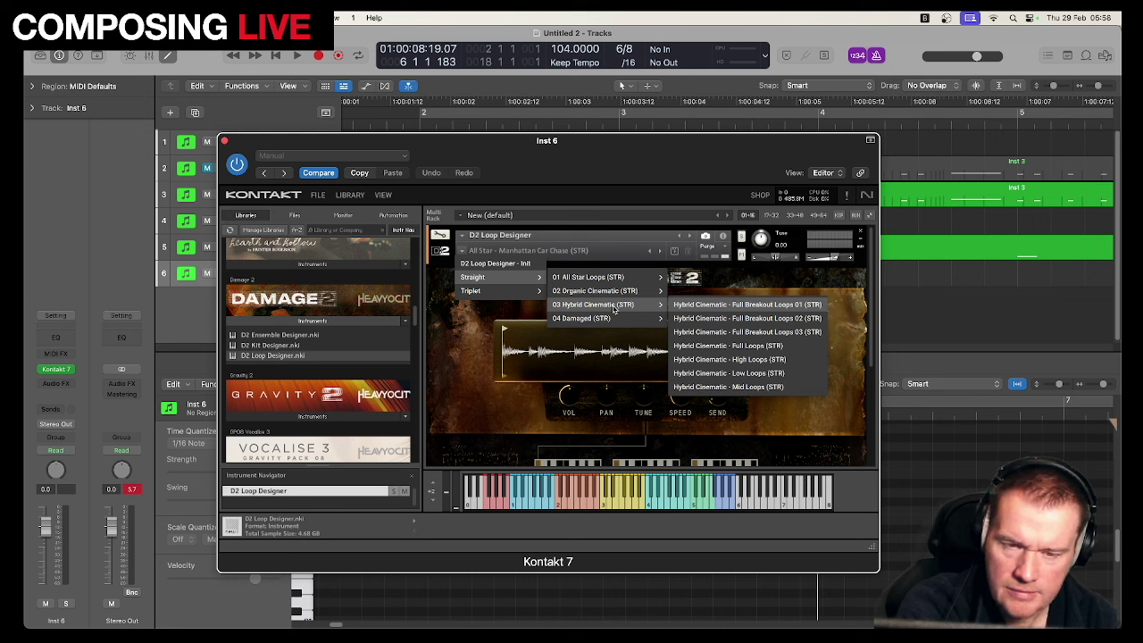
left_click(705, 361)
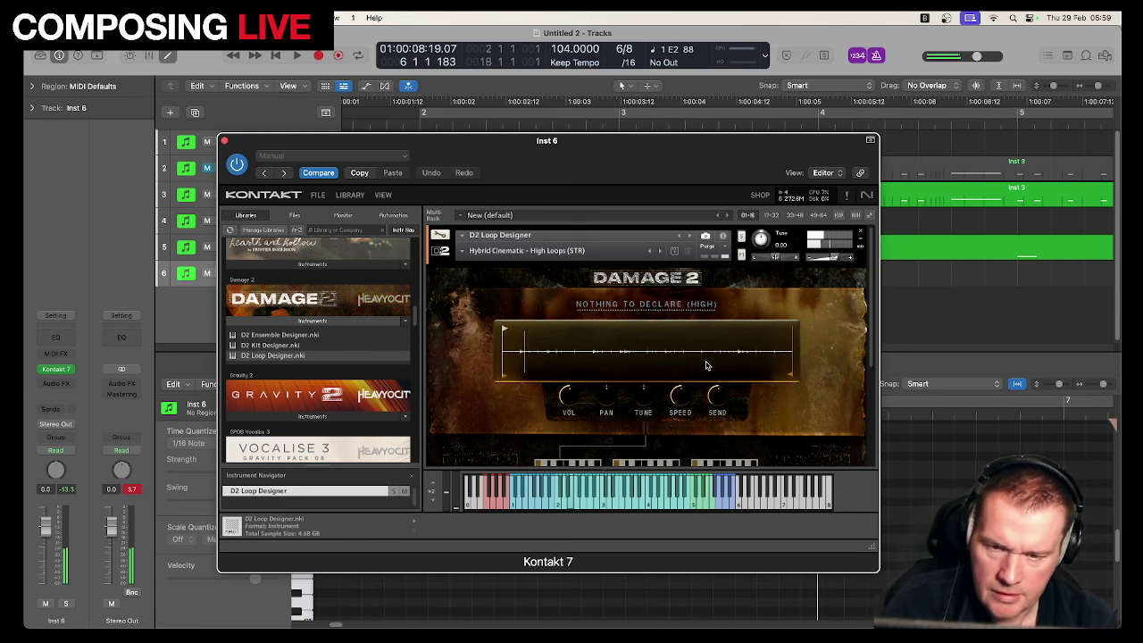
left_click_drag(432, 138, 485, 345)
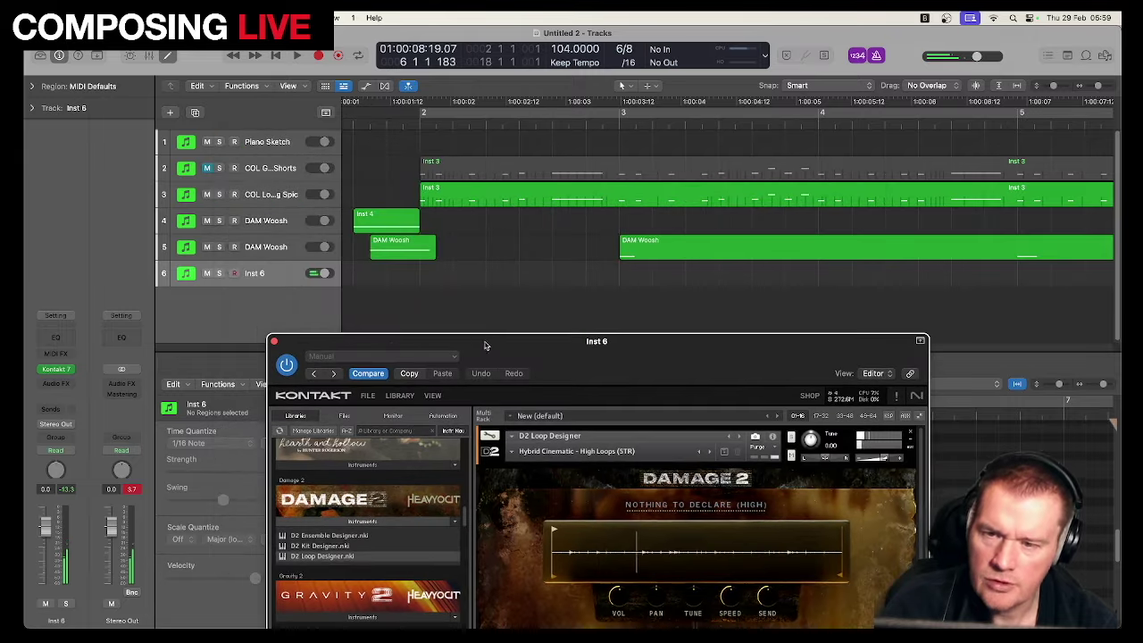
left_click(275, 341)
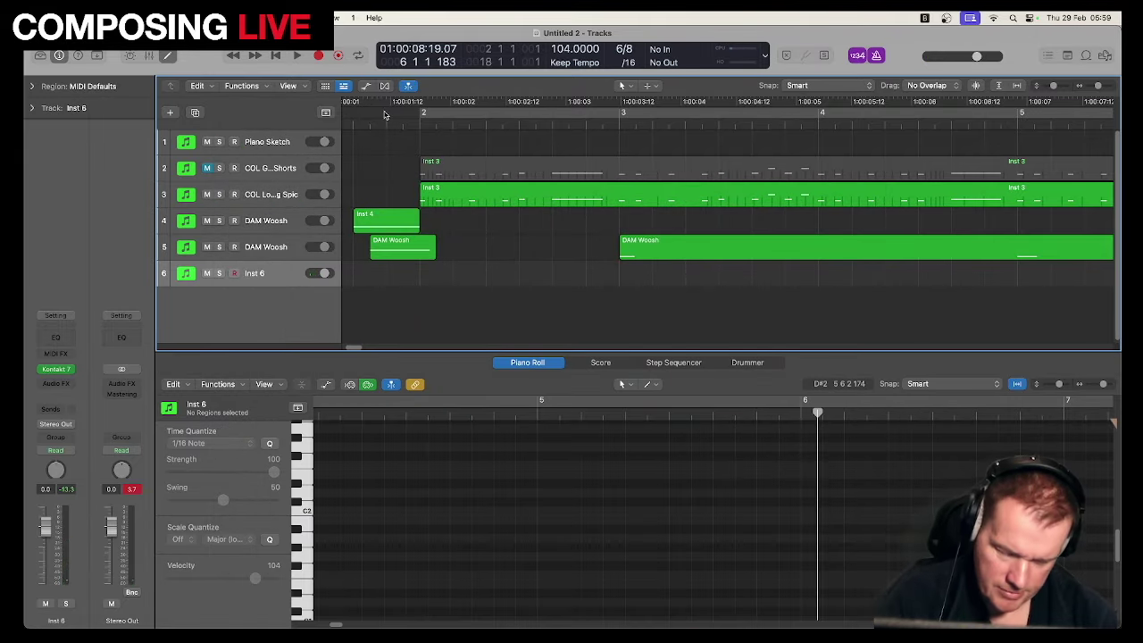
Step: Play the arrangement from the lead-in before bar 2 while trying high loops over it on the Inst 6 track
double_click(384, 114)
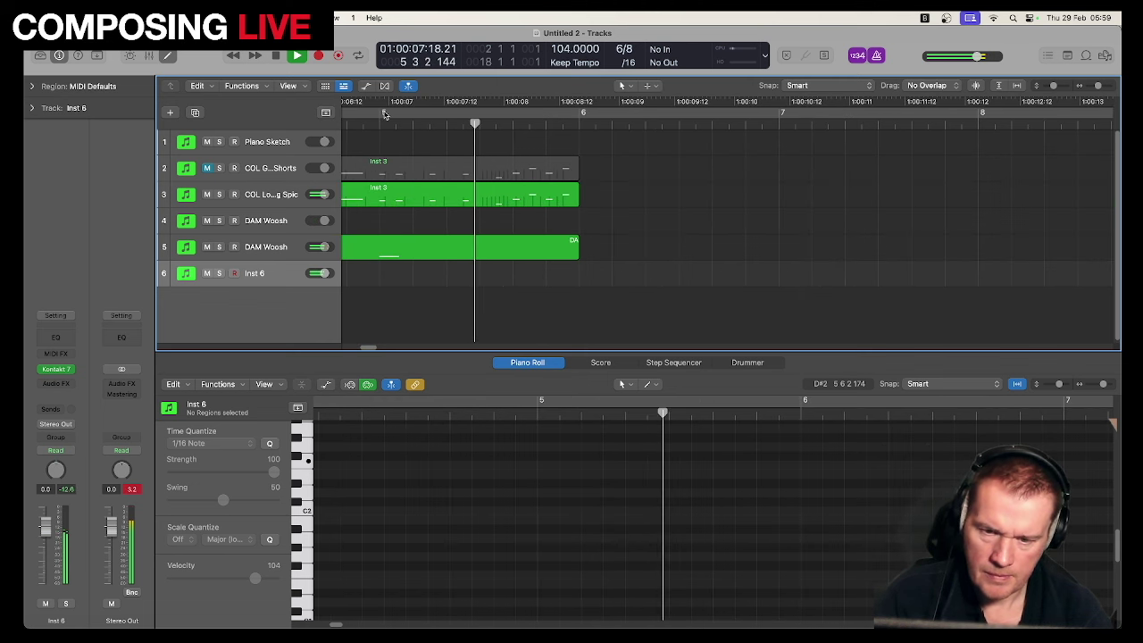
key("space")
key("space")
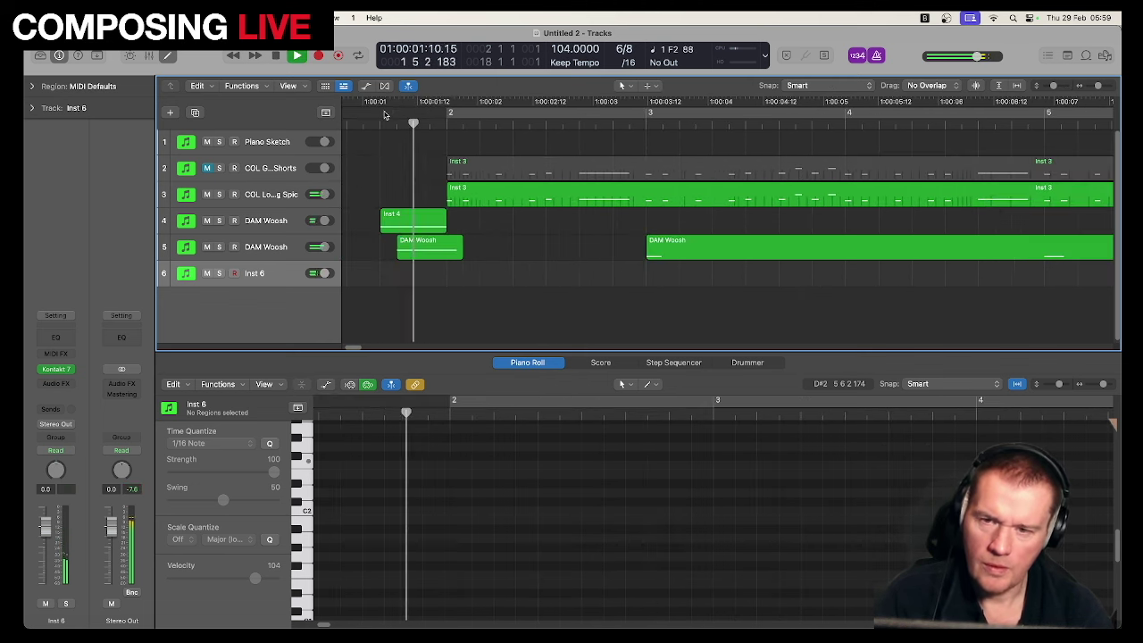
Step: Record a long sustained note on the Inst 6 track, starting at bar 2 and running alongside the existing regions
key("space")
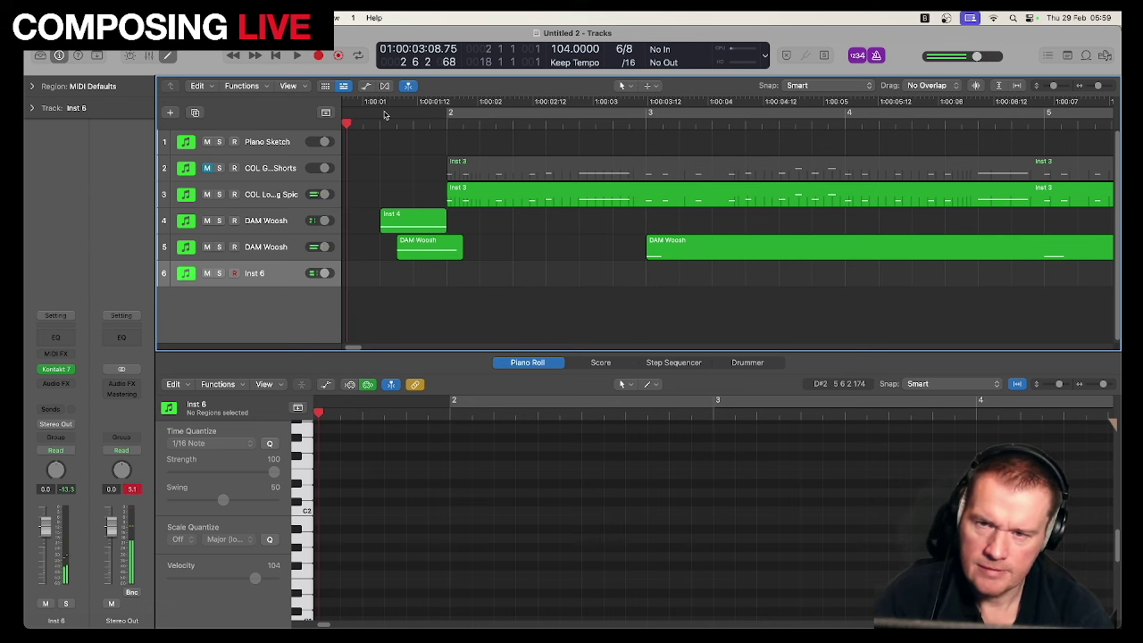
key("r")
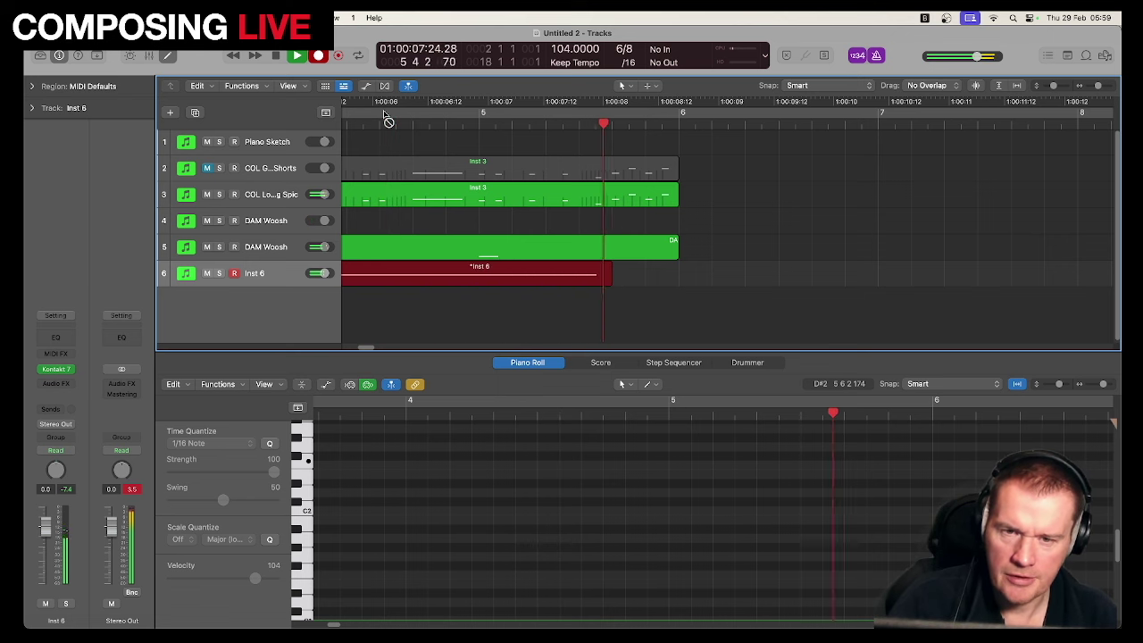
key("space")
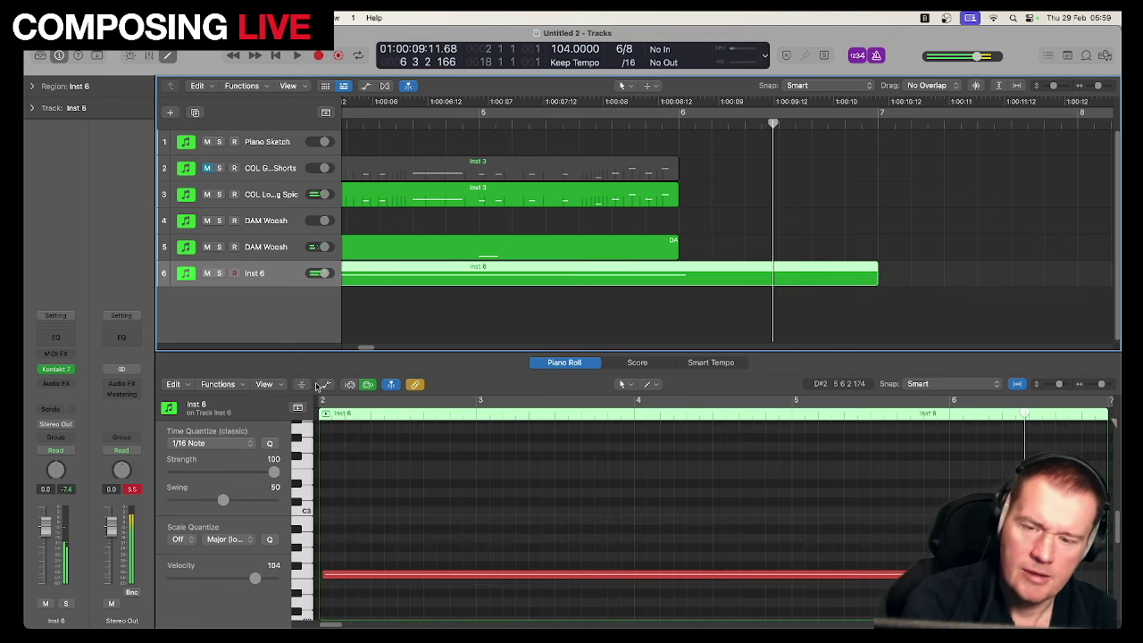
Step: Lower the velocity of the recorded Inst 6 note to 101 and play it with the other tracks
left_click_drag(428, 539, 451, 603)
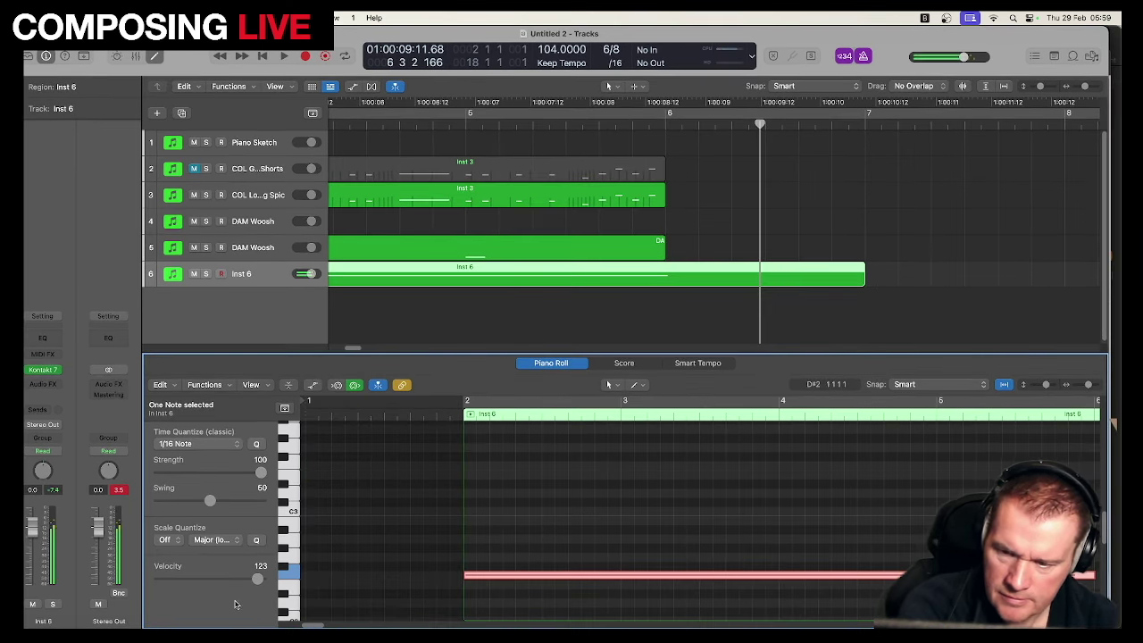
left_click_drag(254, 585, 237, 585)
key("space")
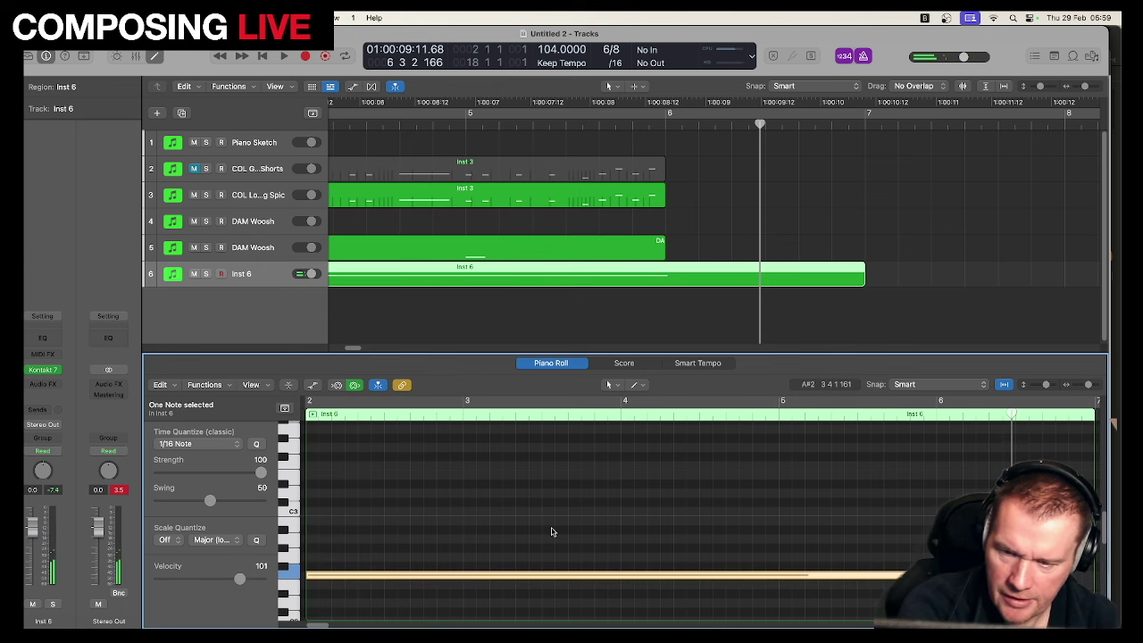
key("space")
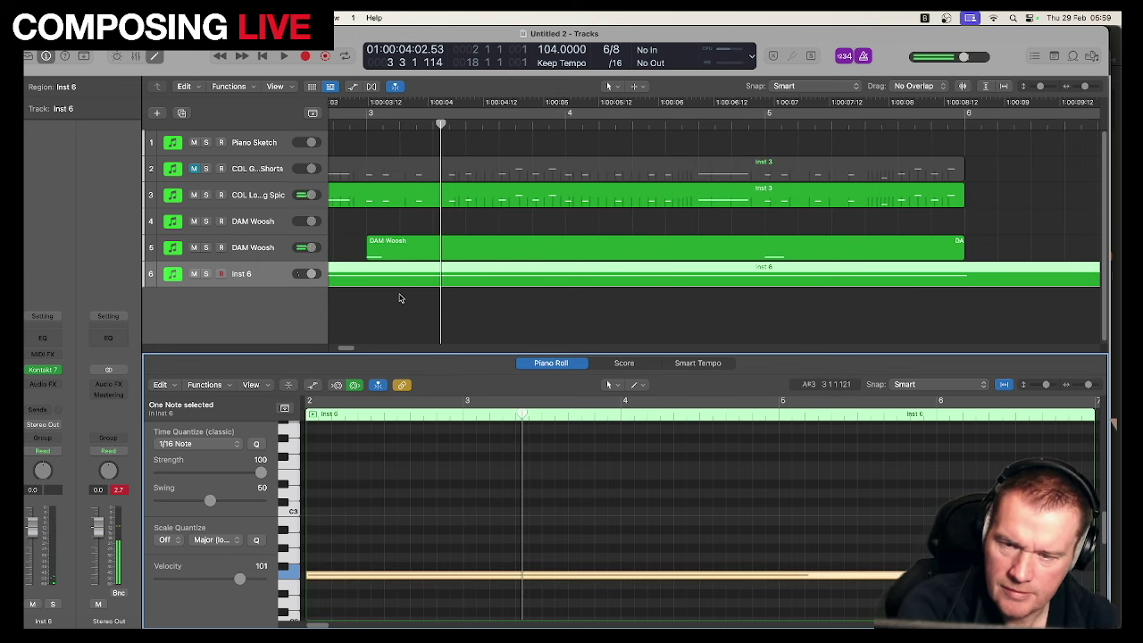
Step: Play the arrangement from the opening woosh to hear how the Inst 6 loop sits with the other tracks
key("Return")
left_click(500, 125)
key("space")
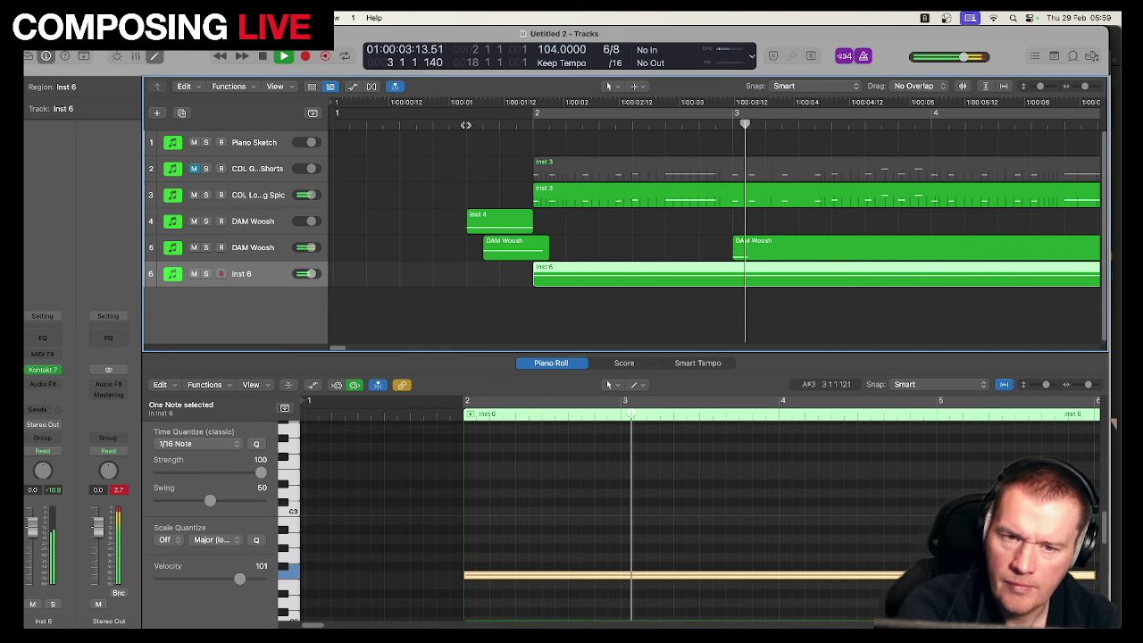
left_click(465, 125)
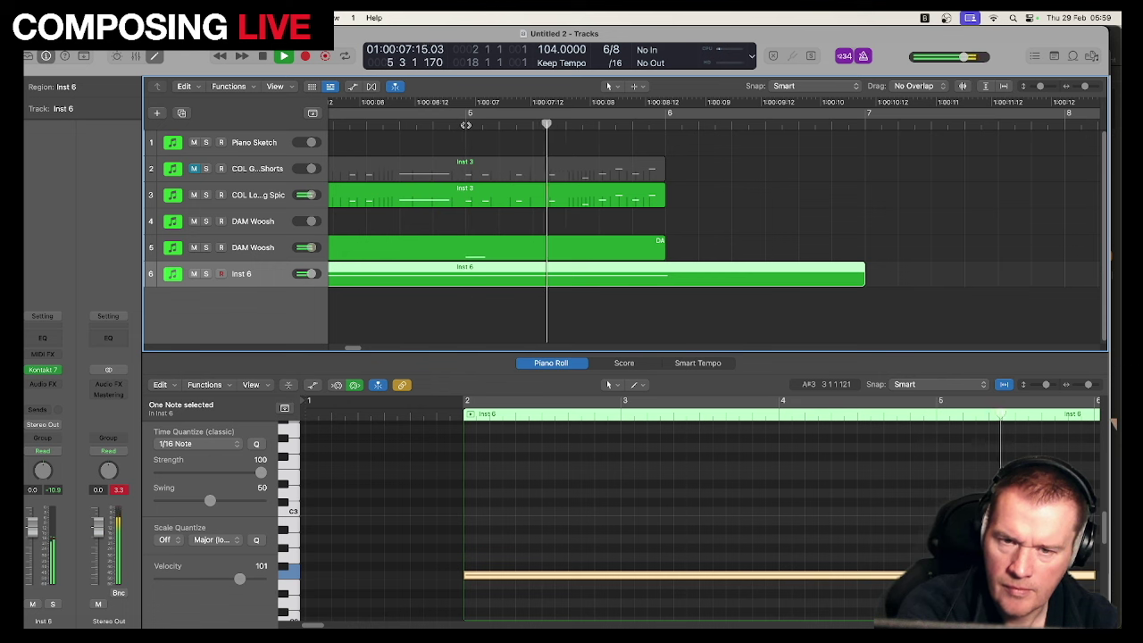
key("space")
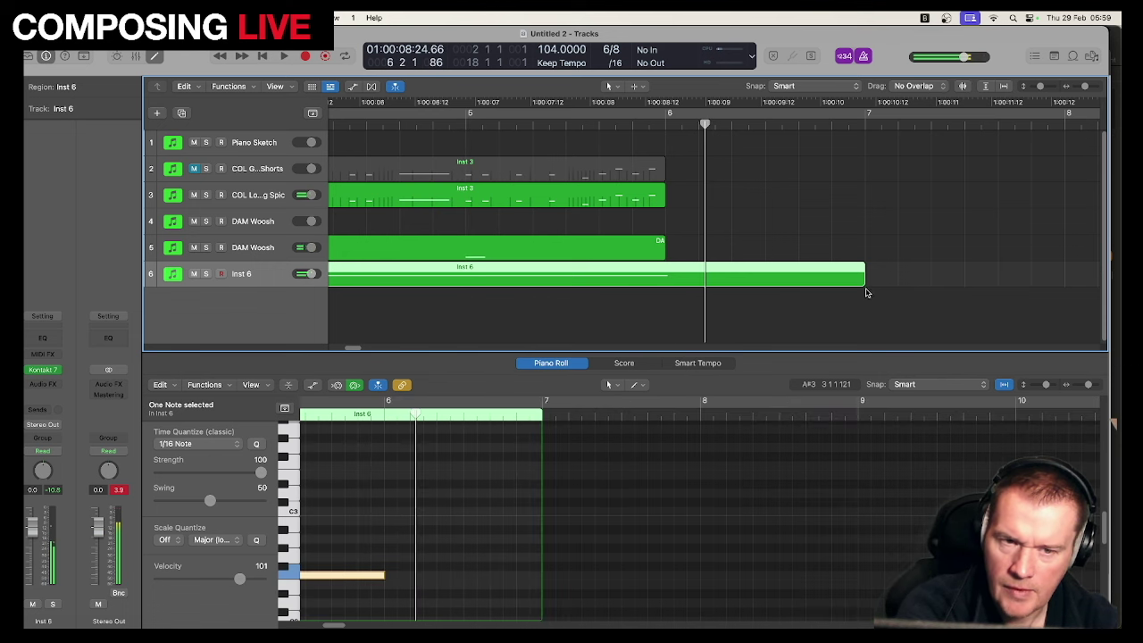
Step: Shorten the Inst 6 region to end at bar 6, rename its track DAM High Loop, and play the arrangement
left_click_drag(860, 282, 666, 282)
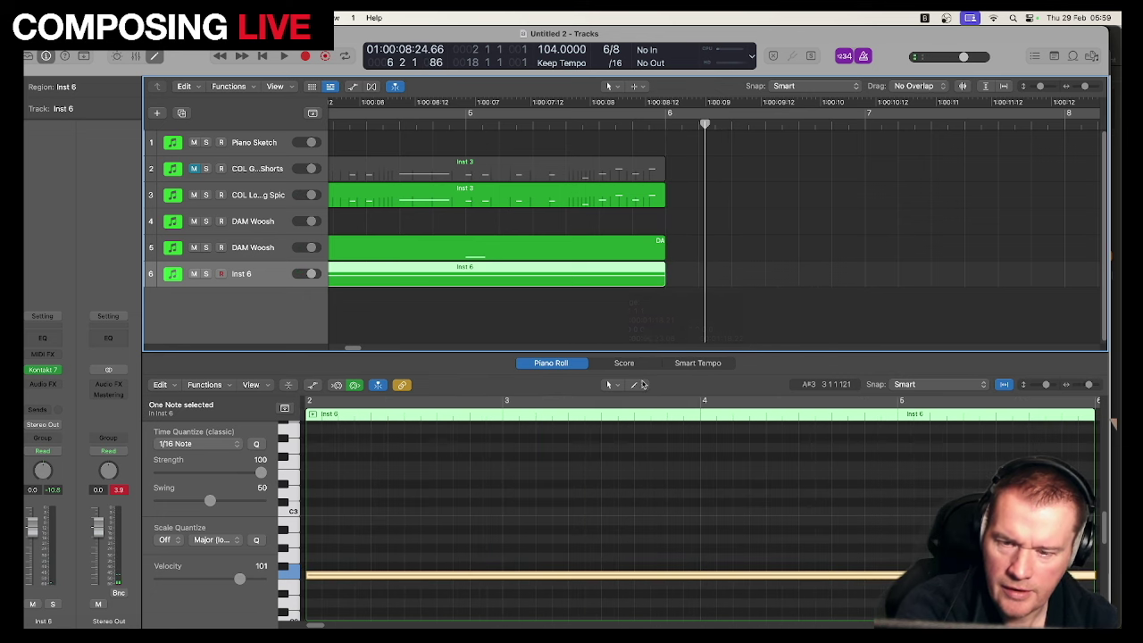
key("space")
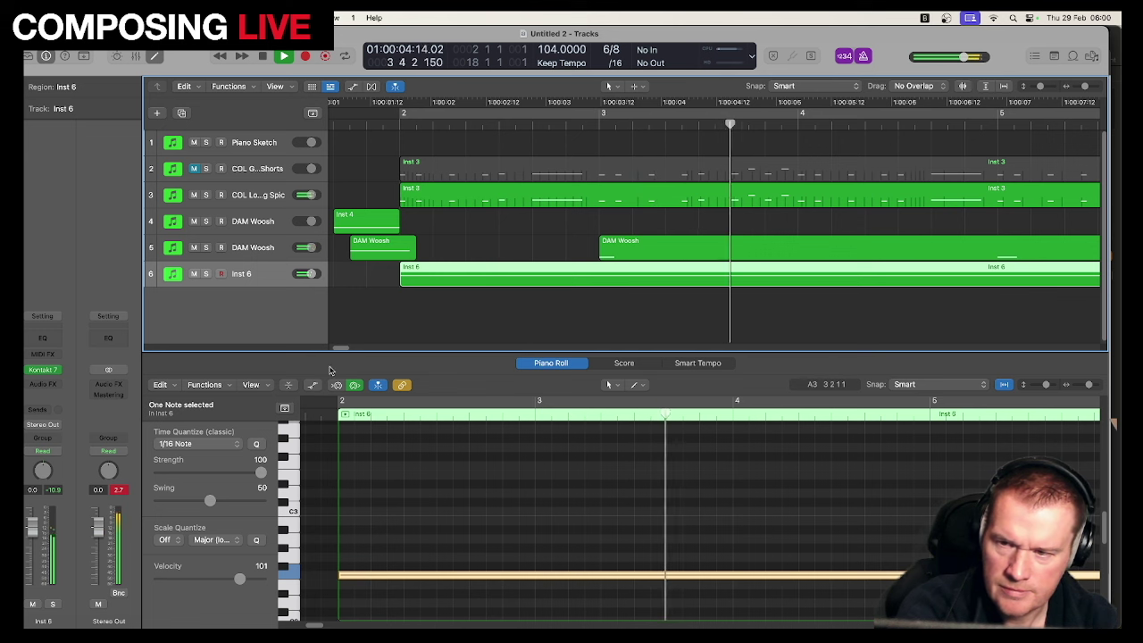
key("space")
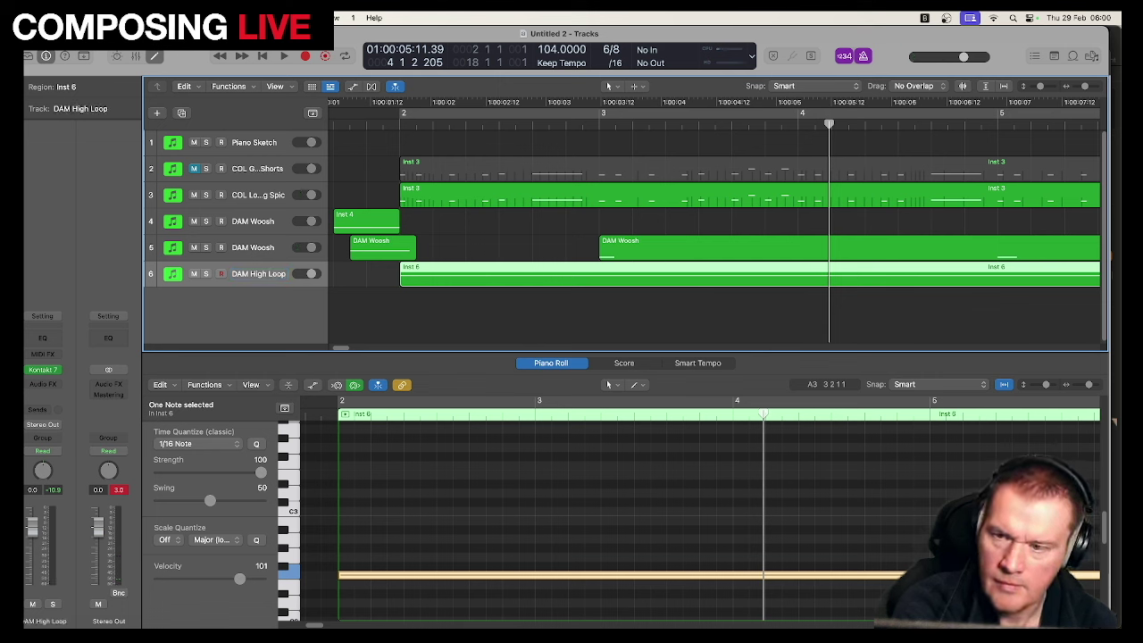
key("space")
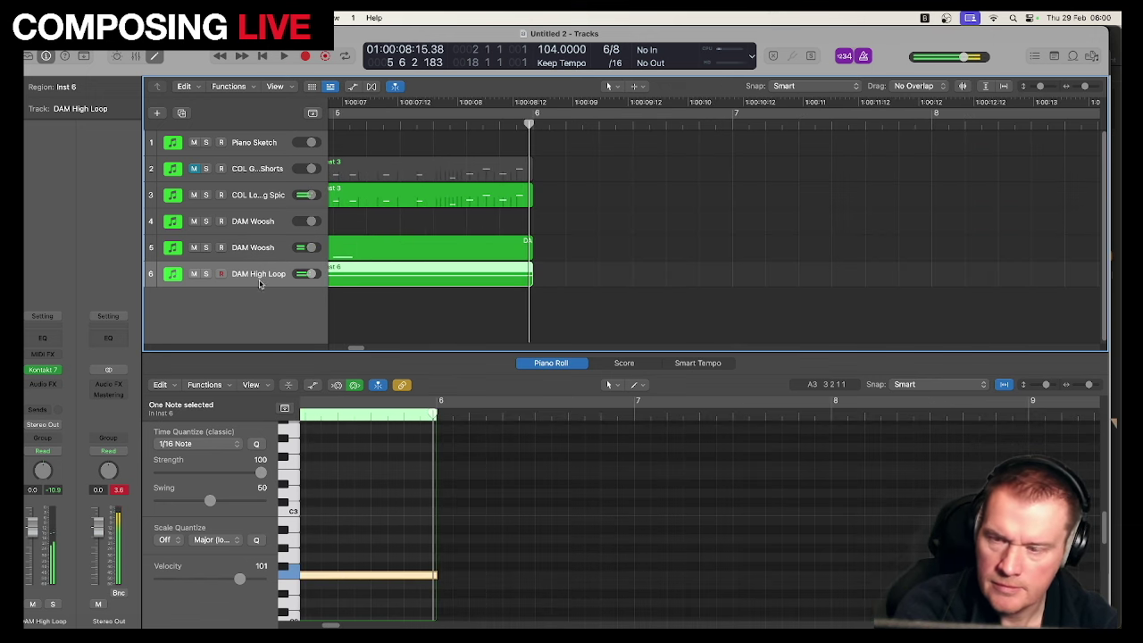
Step: Unmute the COL Guitar Shorts track and play the arrangement with it included
left_click(194, 166)
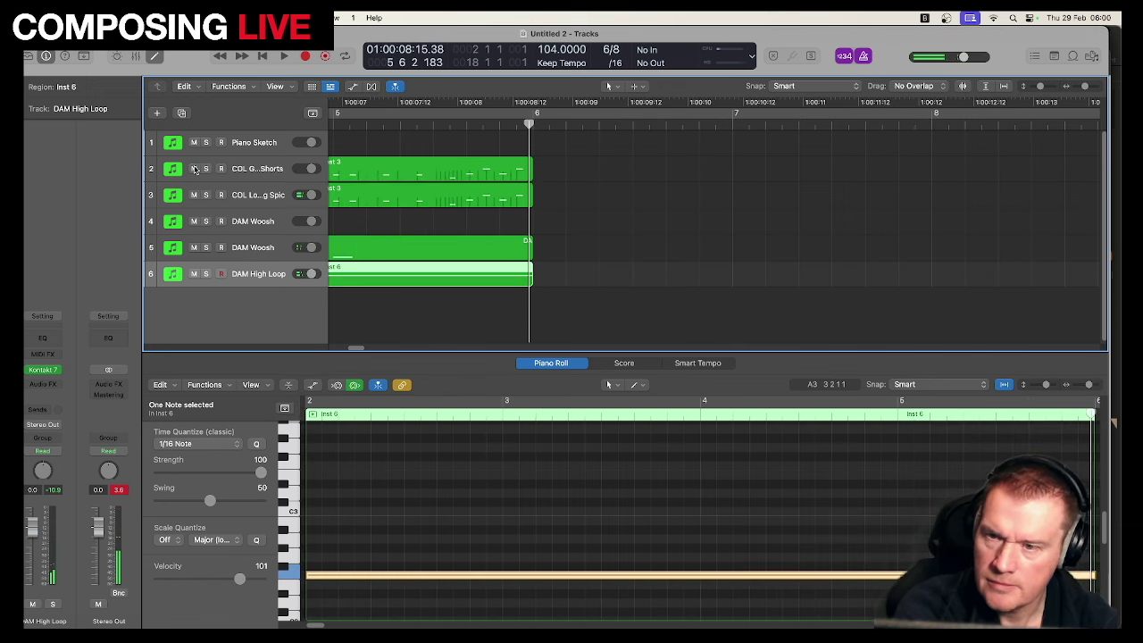
key("space")
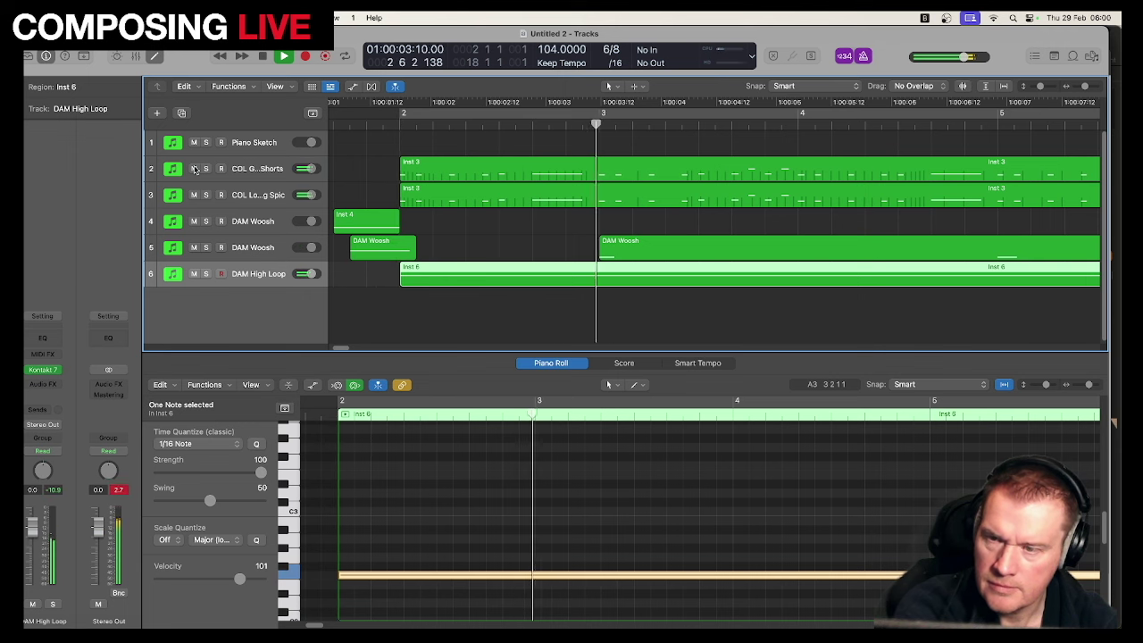
key("space")
Step: Transpose all notes in the COL Guitar Shorts region down 12 semitones
left_click(410, 162)
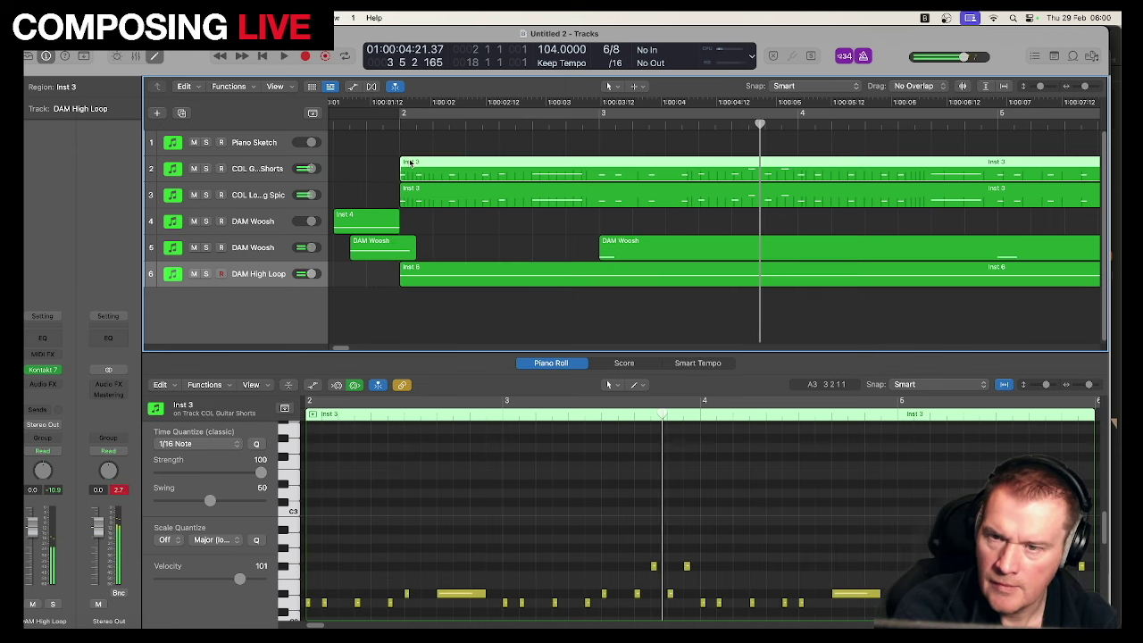
left_click(447, 505)
key("super+a")
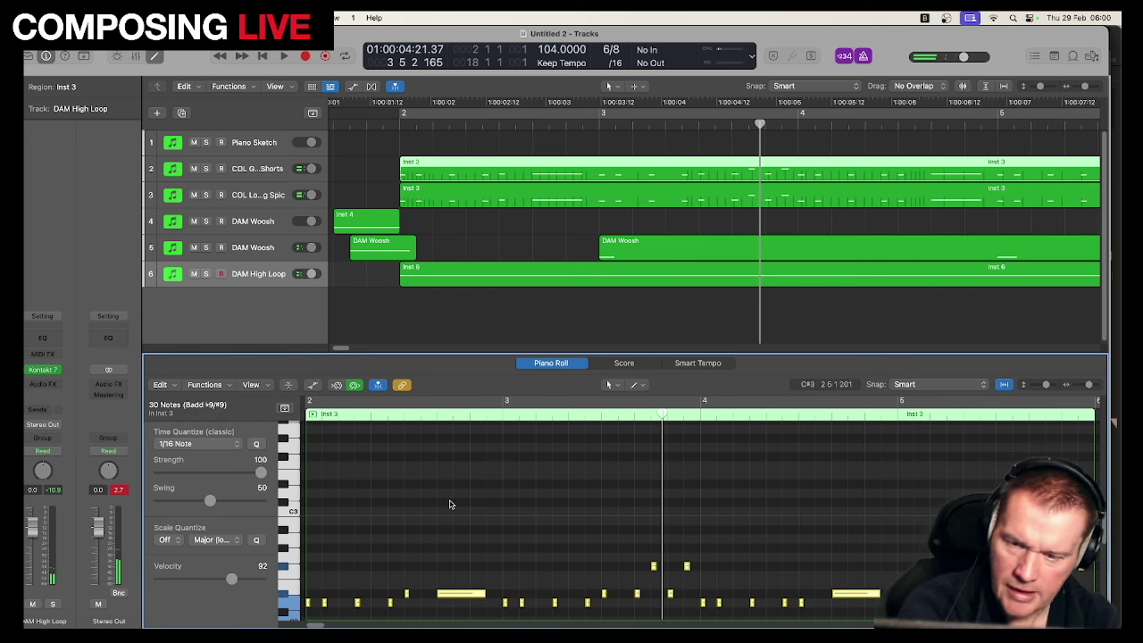
left_click(160, 384)
mouse_move(221, 344)
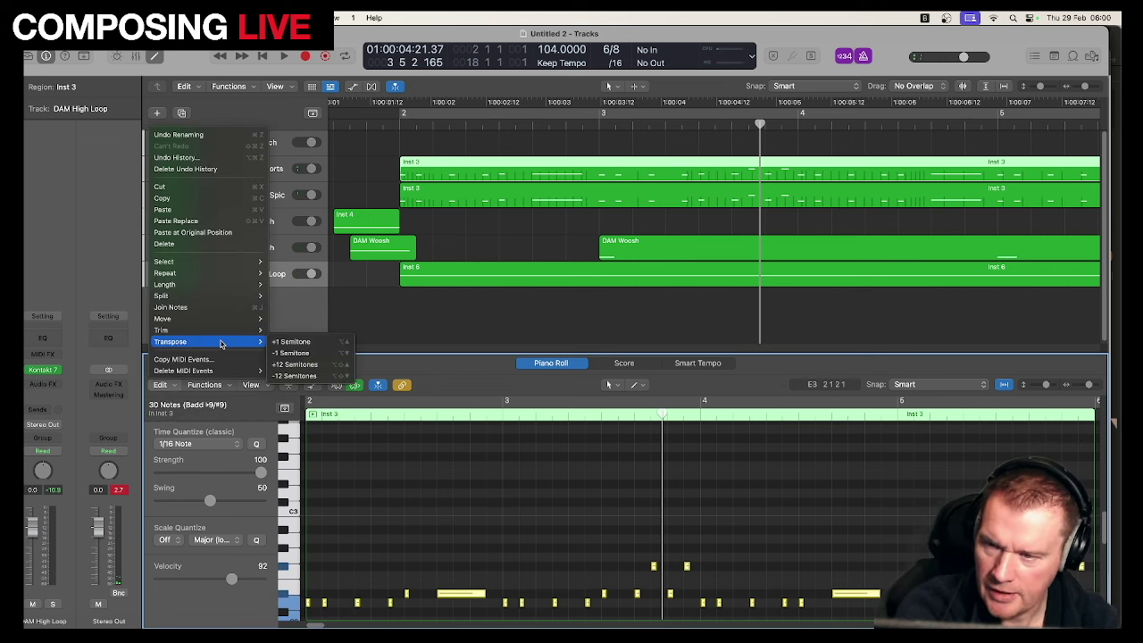
left_click(295, 375)
Step: Play the arrangement through twice to hear the transposed guitar part against the low strings
key("space")
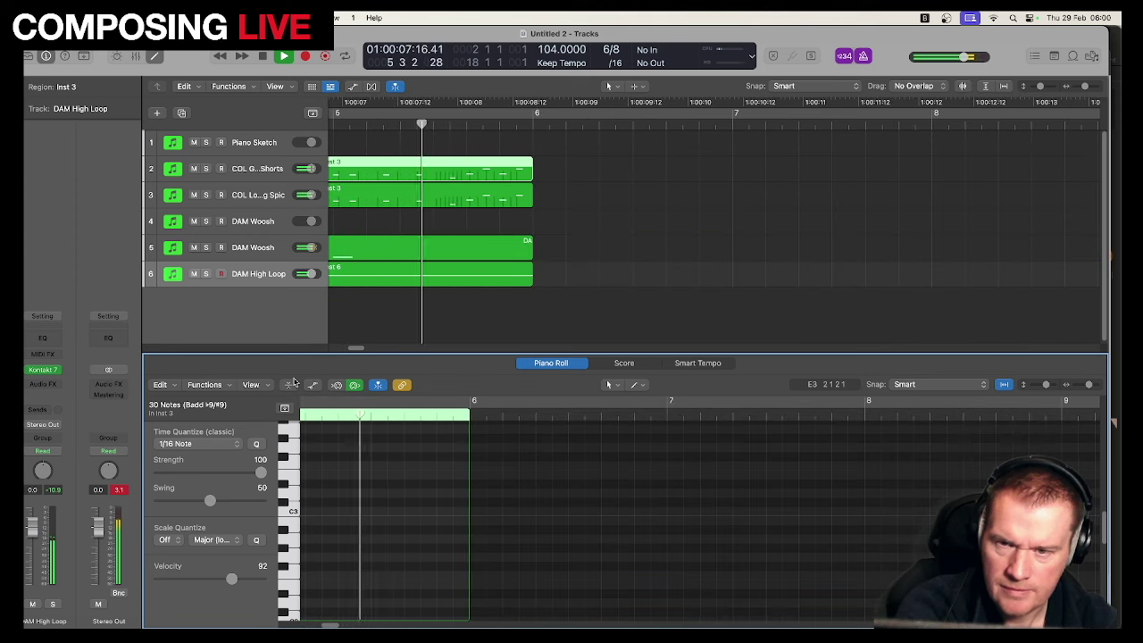
key("space")
key("Return")
key("space")
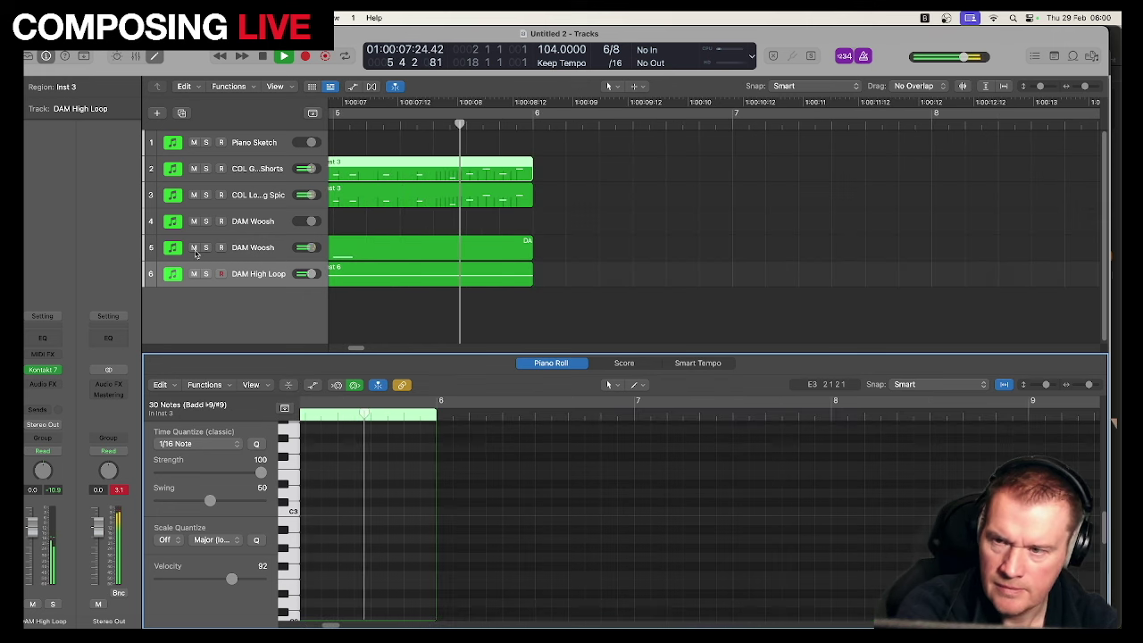
key("space")
Step: Mute the COL Guitar Shorts track and play the arrangement repeatedly without it for comparison
left_click(194, 169)
key("space")
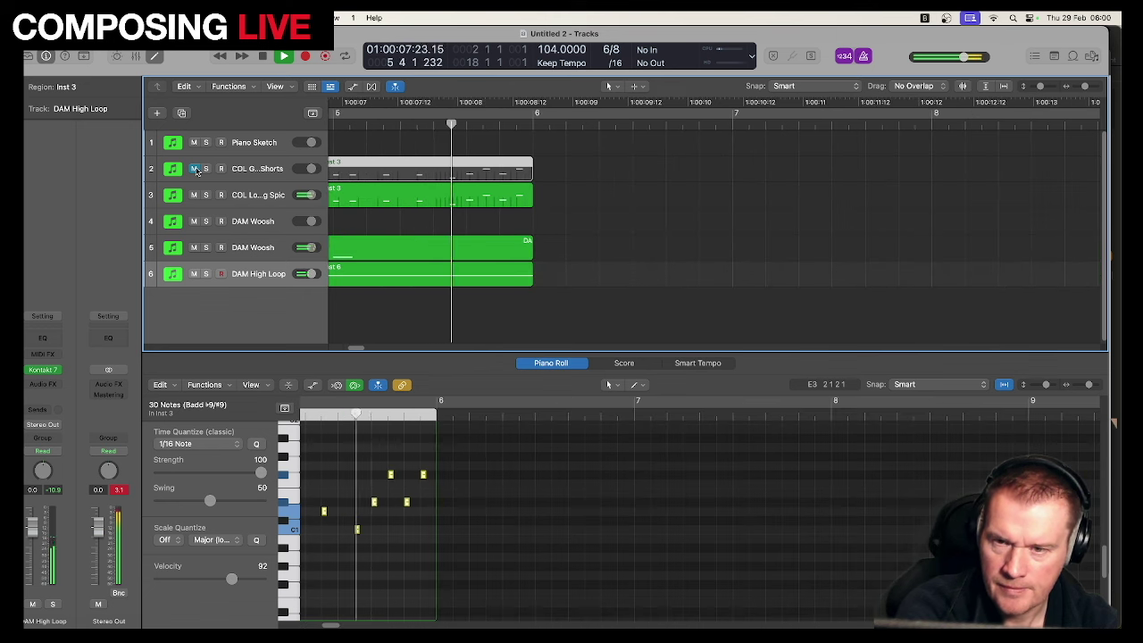
key("space")
key("space")
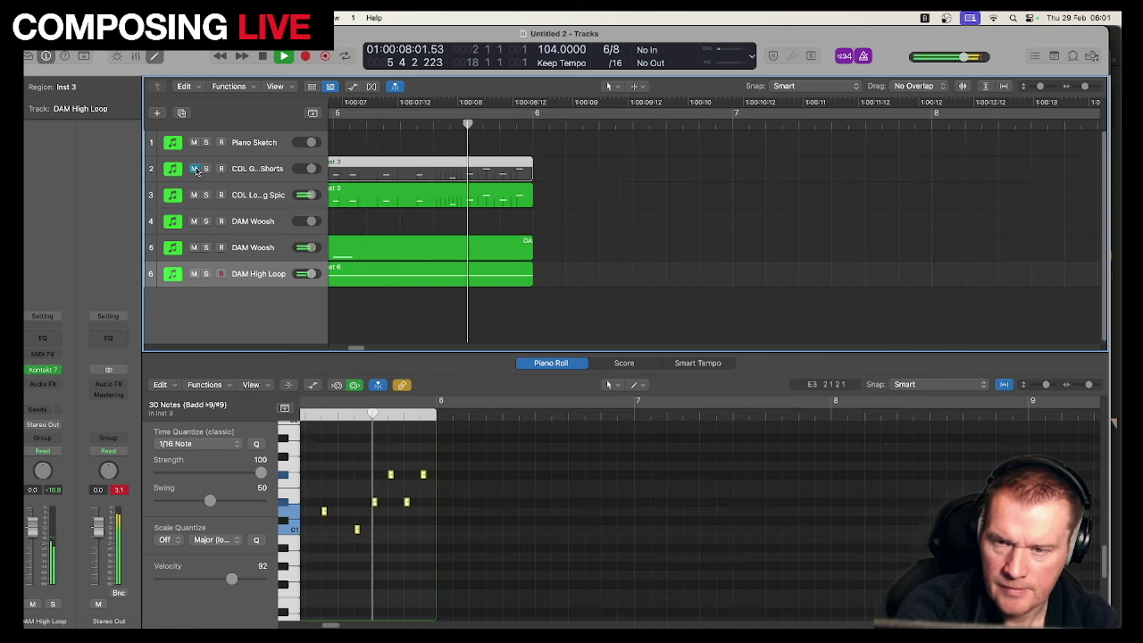
key("space")
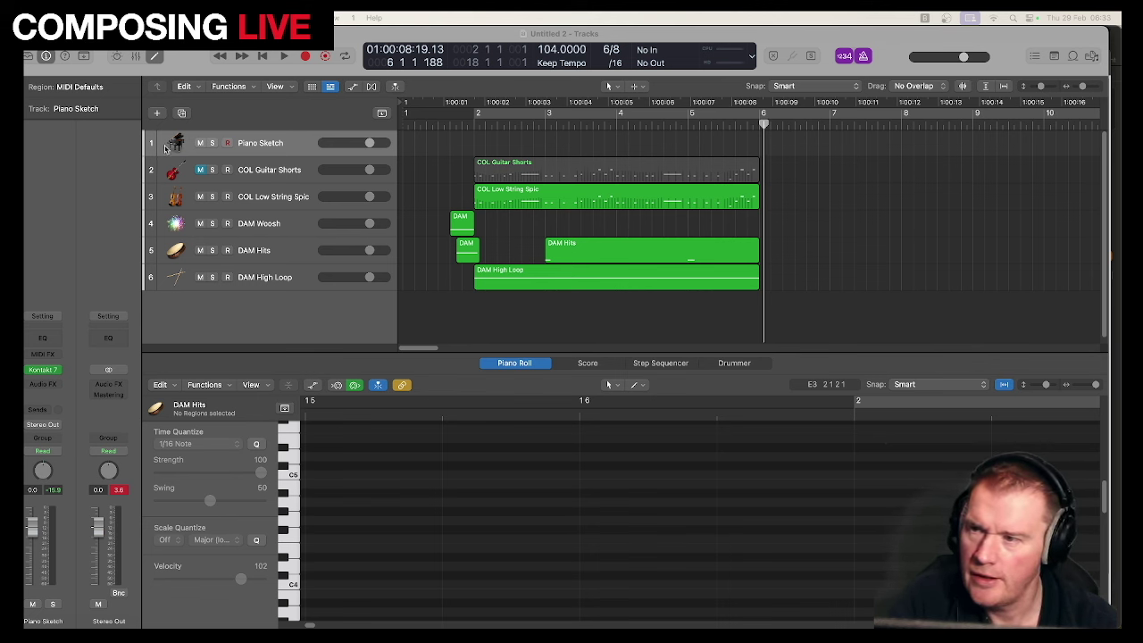
Step: Switch to Chrome to view the spaceship battle reference image, and return to Logic Pro
mouse_move(27, 163)
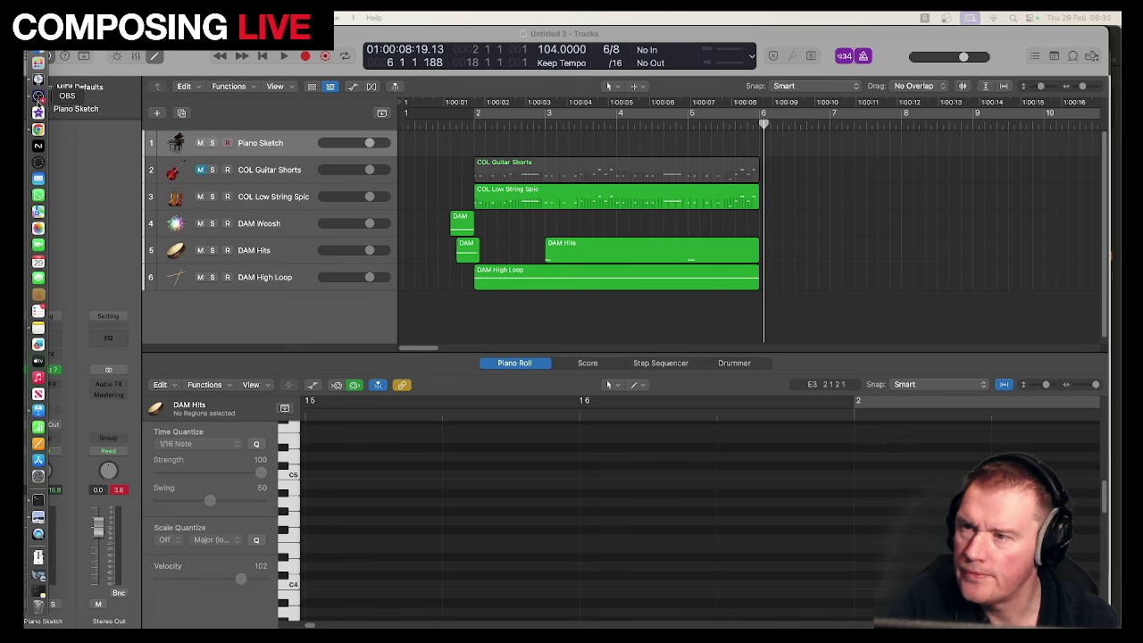
left_click(38, 129)
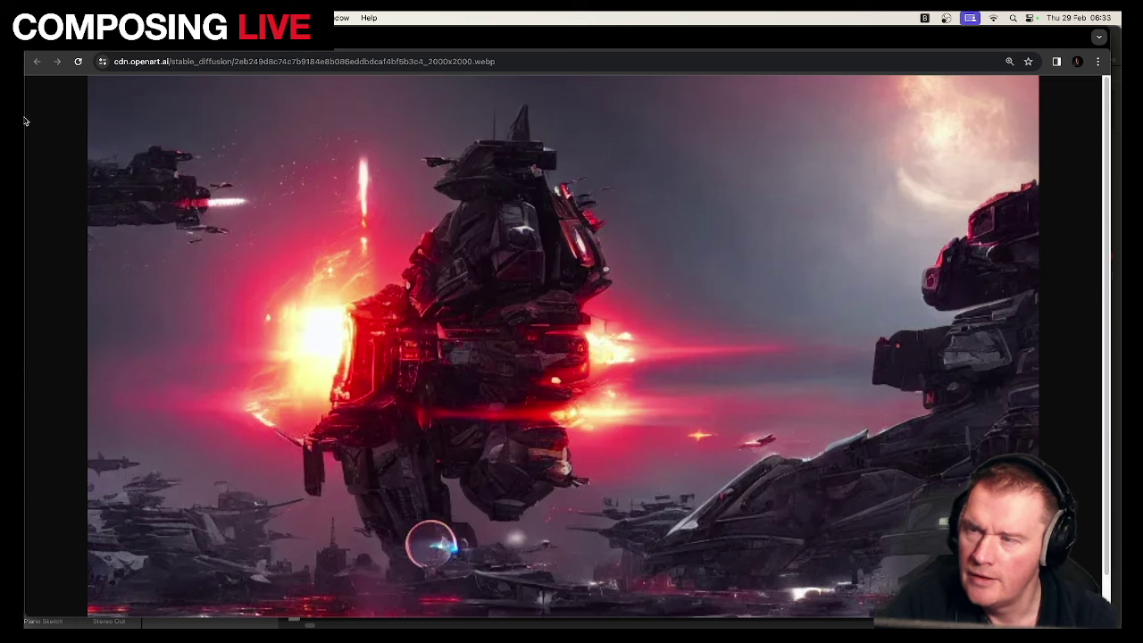
mouse_move(25, 116)
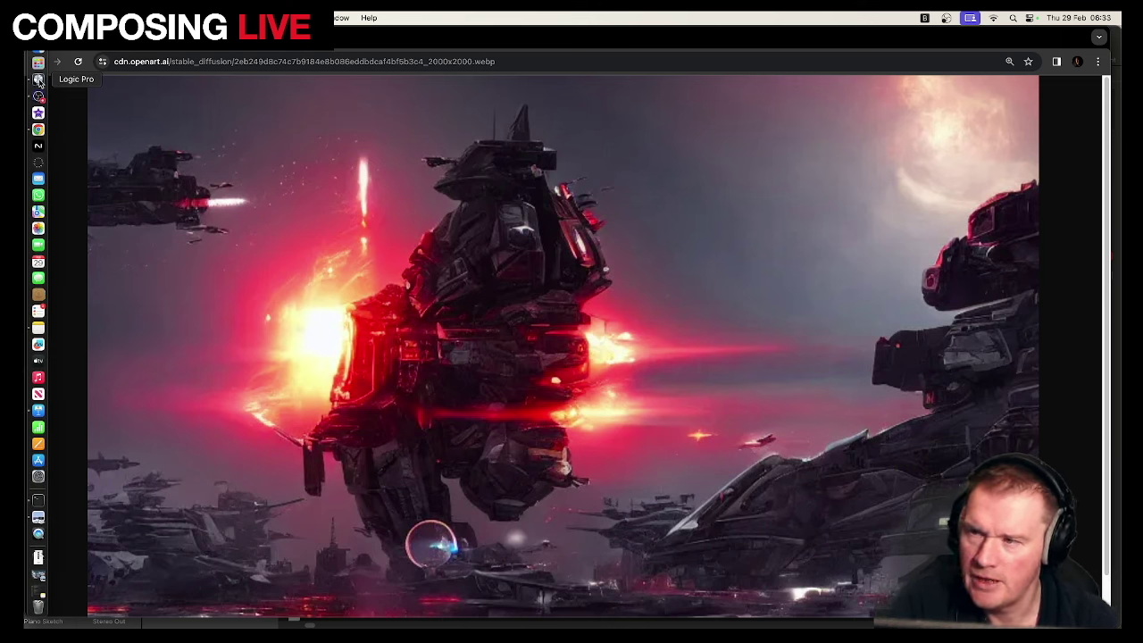
left_click(39, 80)
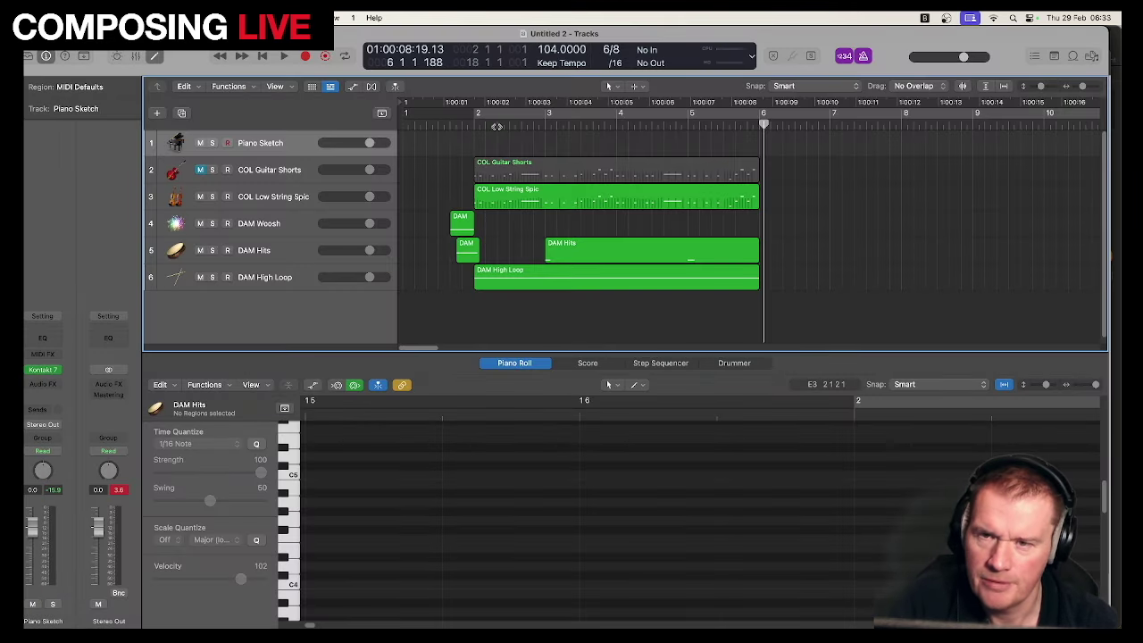
Step: Play the arrangement from just before the opening woosh in bar 1 to the end of the regions
left_click(445, 125)
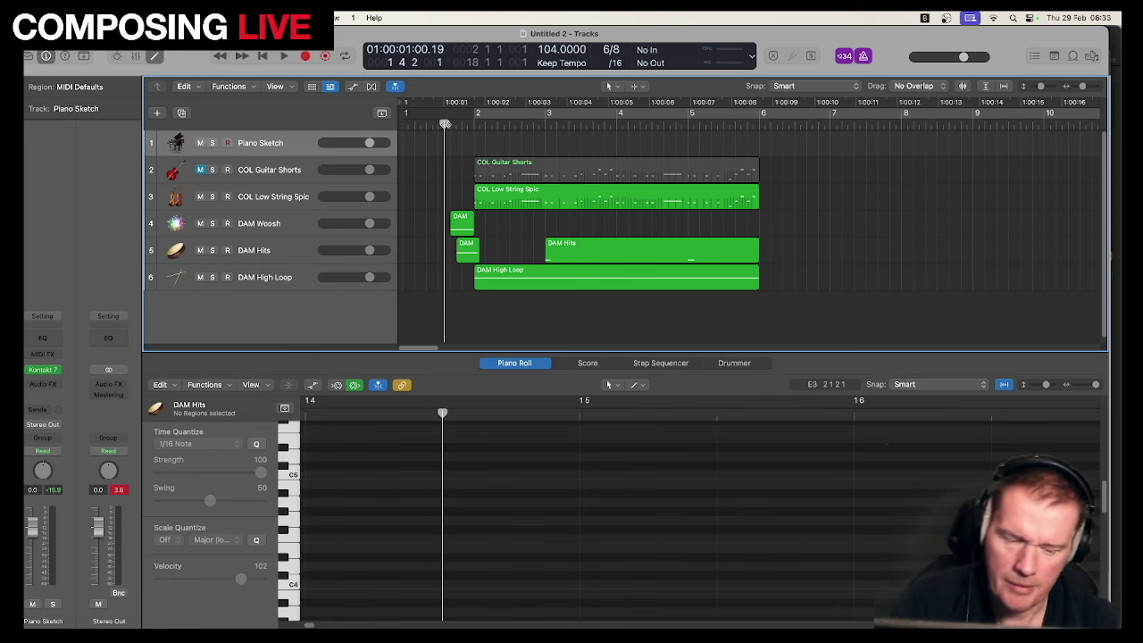
key("space")
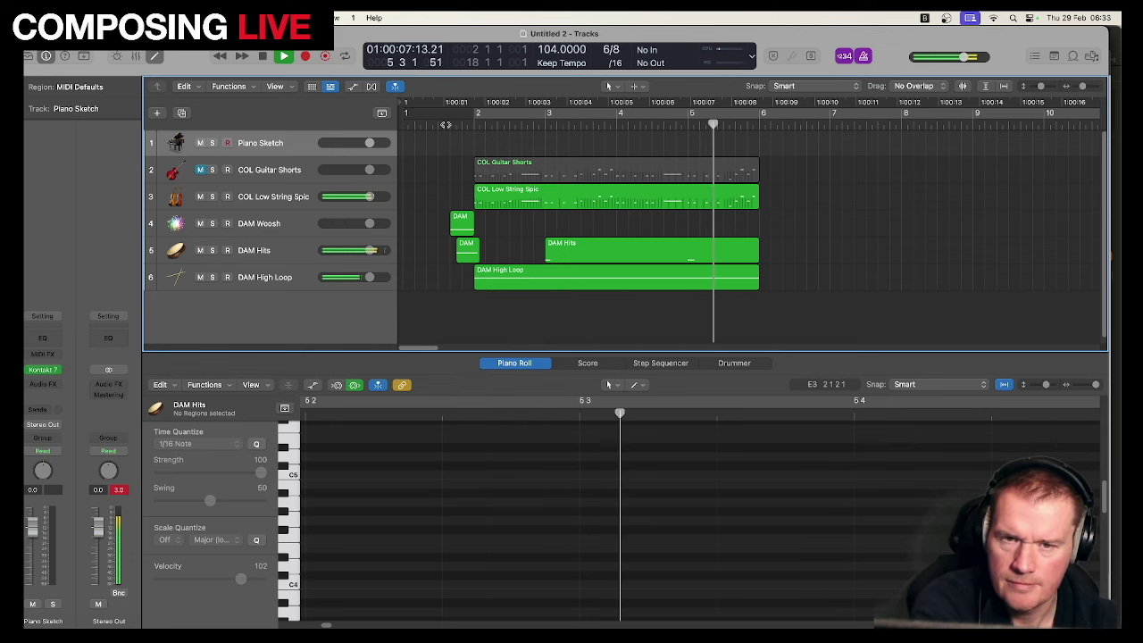
key("space")
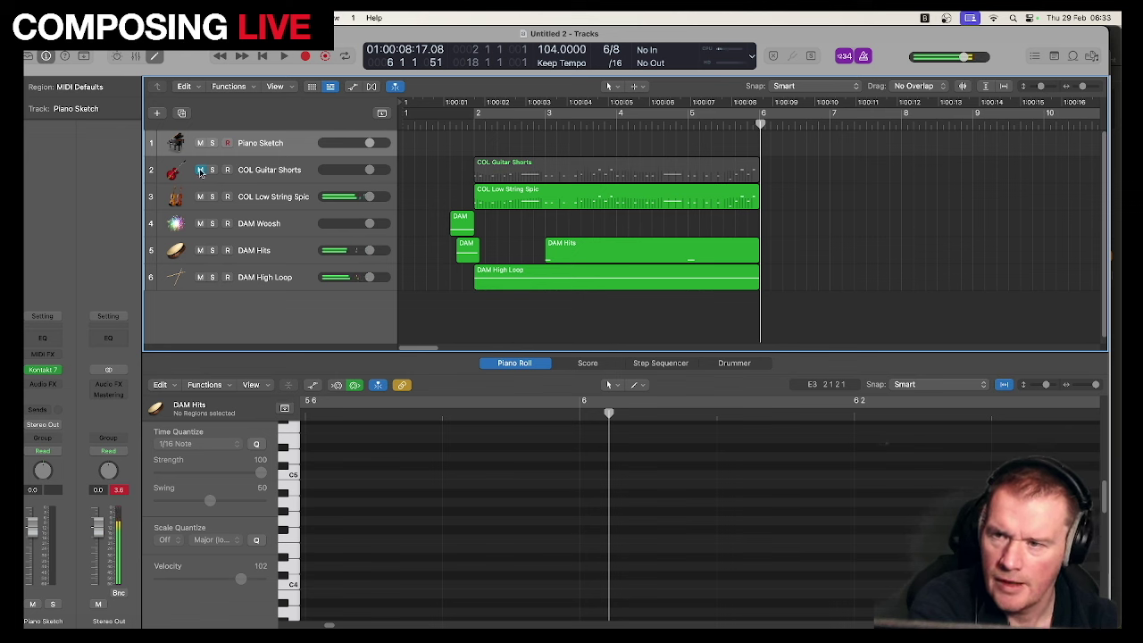
Step: Unmute the COL Guitar Shorts track and play the full arrangement from the beginning
left_click(201, 171)
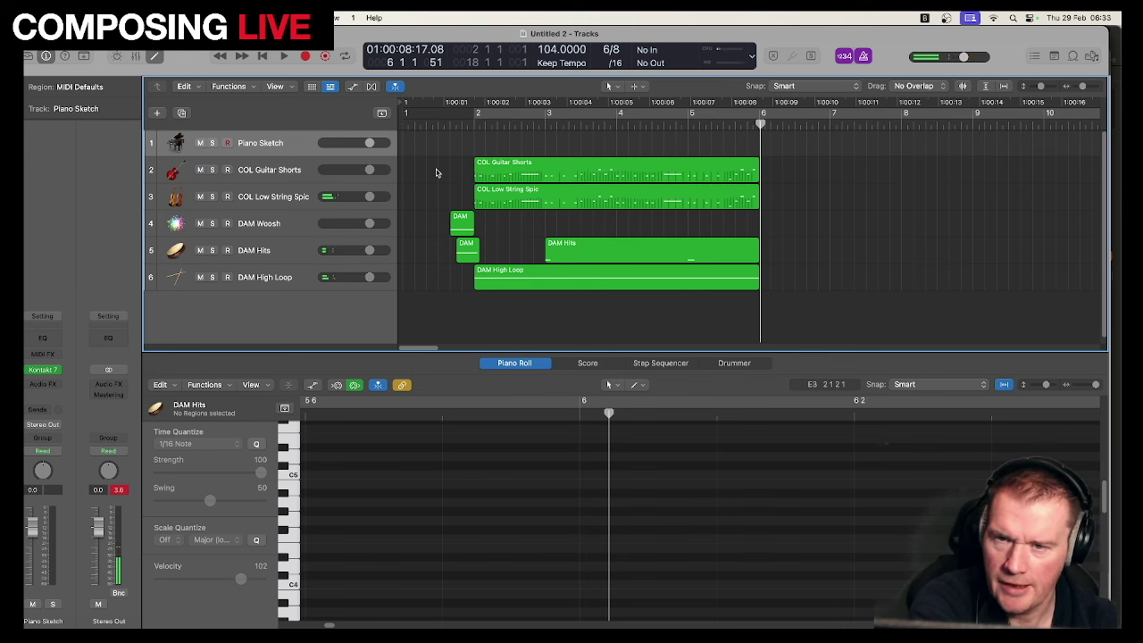
key("Return")
key("space")
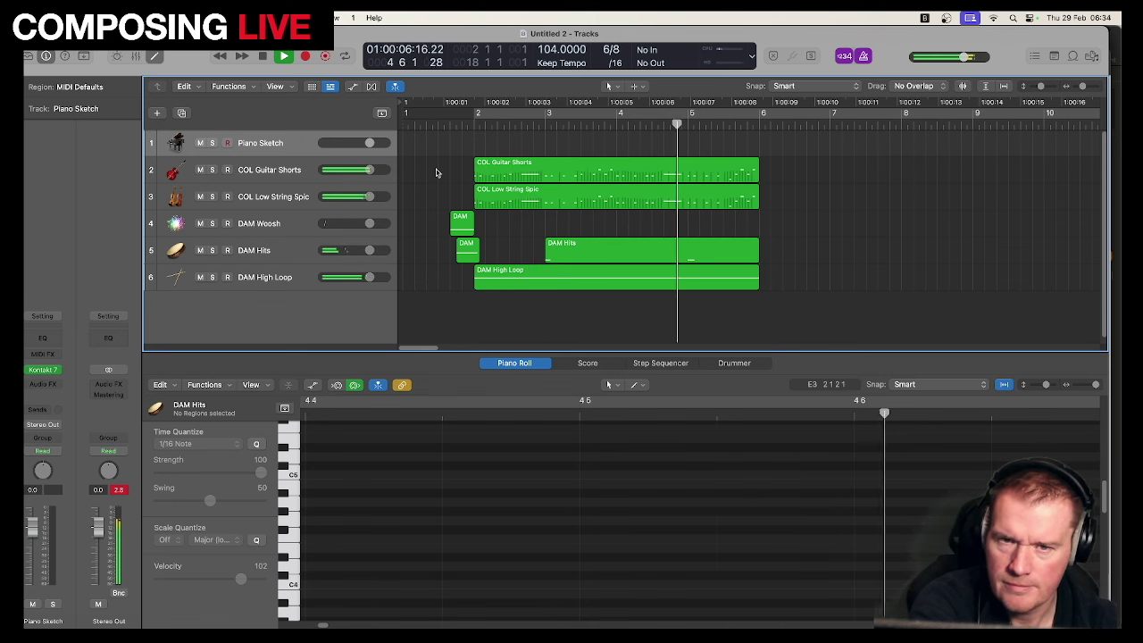
key("space")
Step: Add a new software instrument track directly below the COL Low String Spic track
left_click(232, 170)
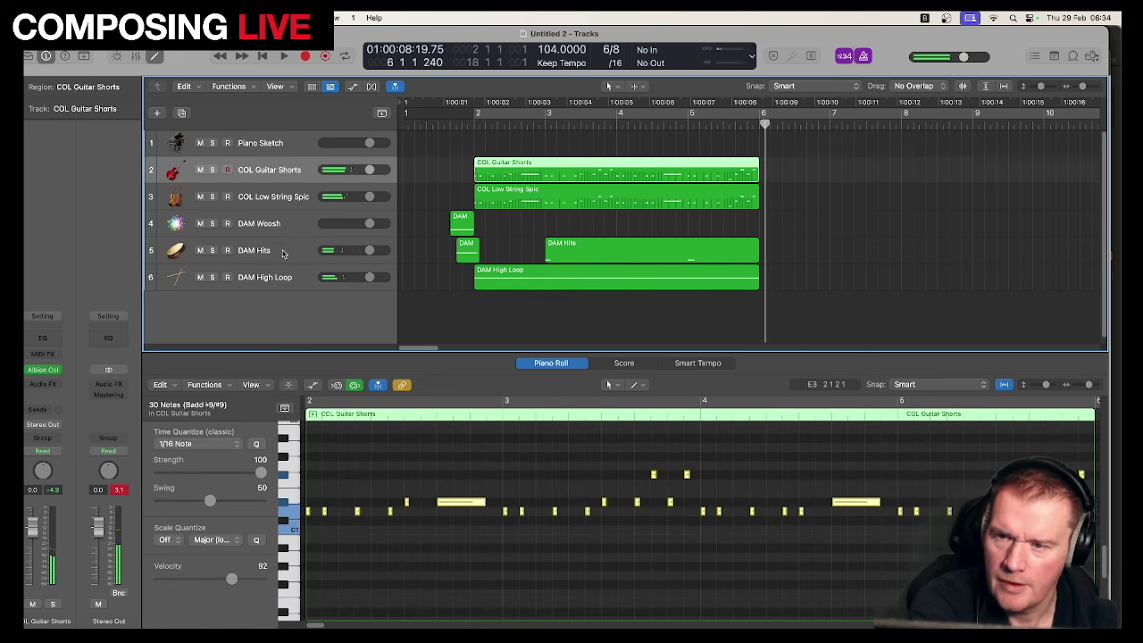
left_click(294, 197)
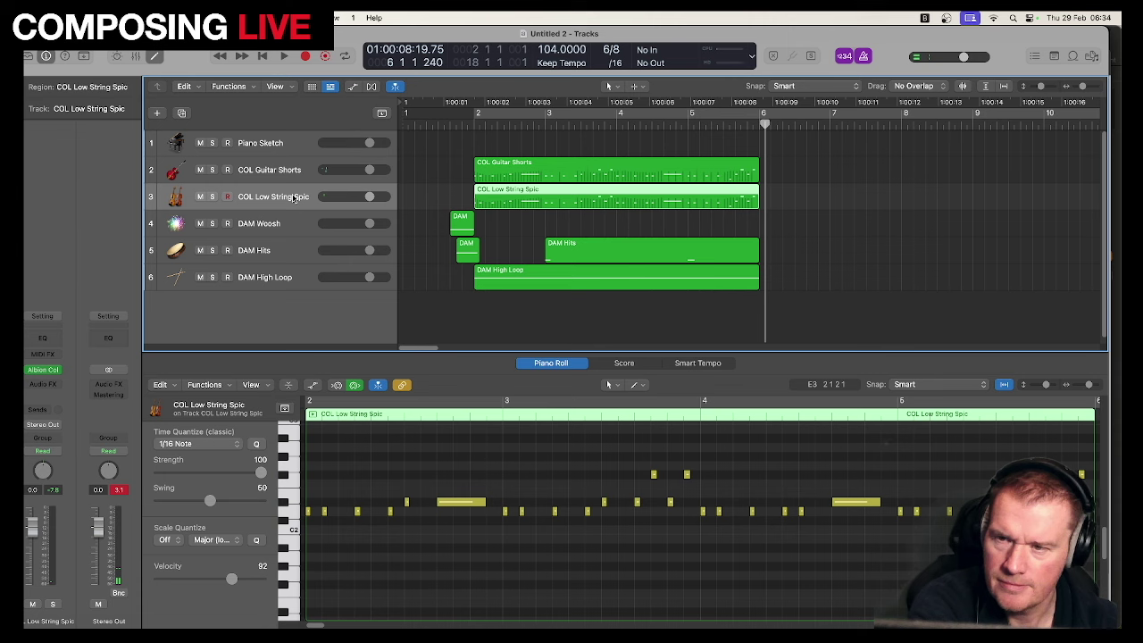
left_click(156, 114)
left_click(794, 485)
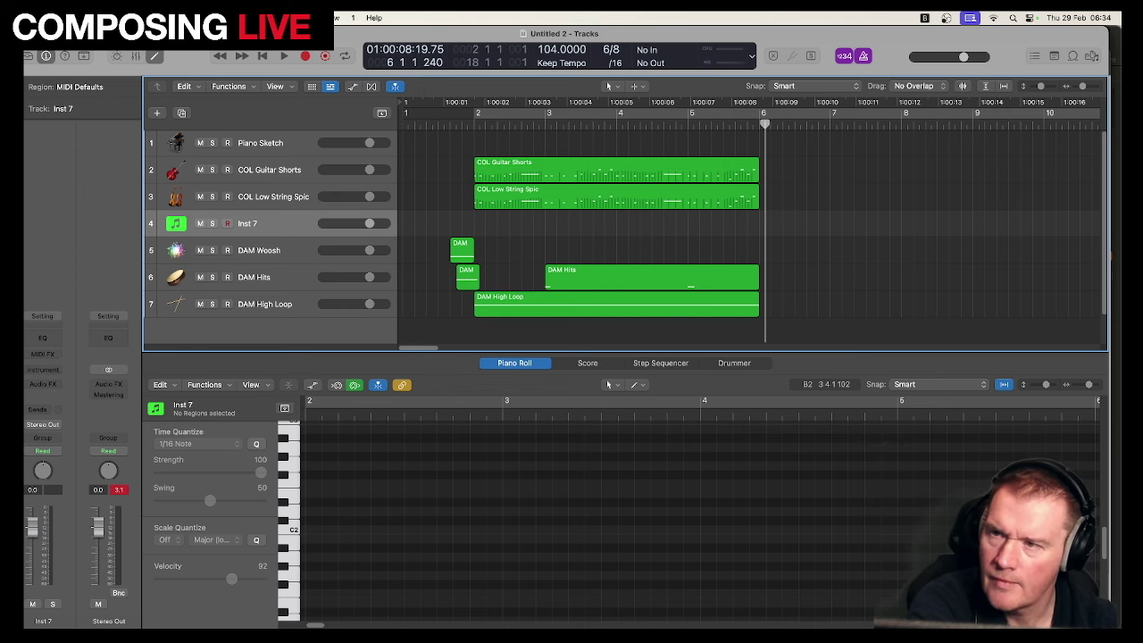
Step: Insert a stereo Kontakt 7 instrument on the Inst 7 track
left_click(55, 368)
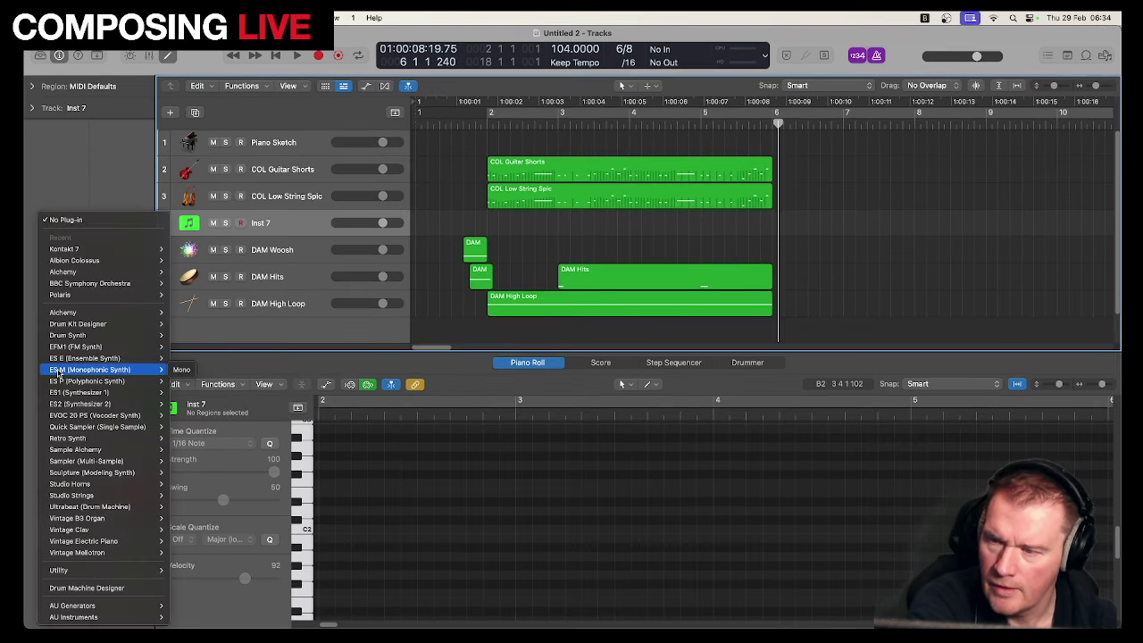
mouse_move(125, 249)
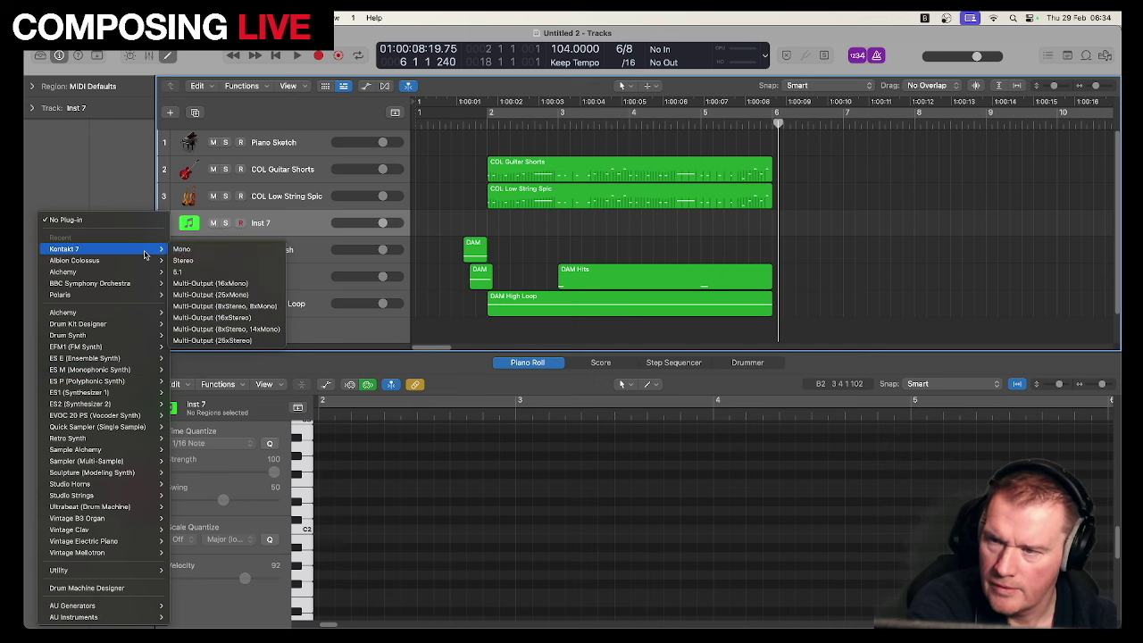
left_click(190, 259)
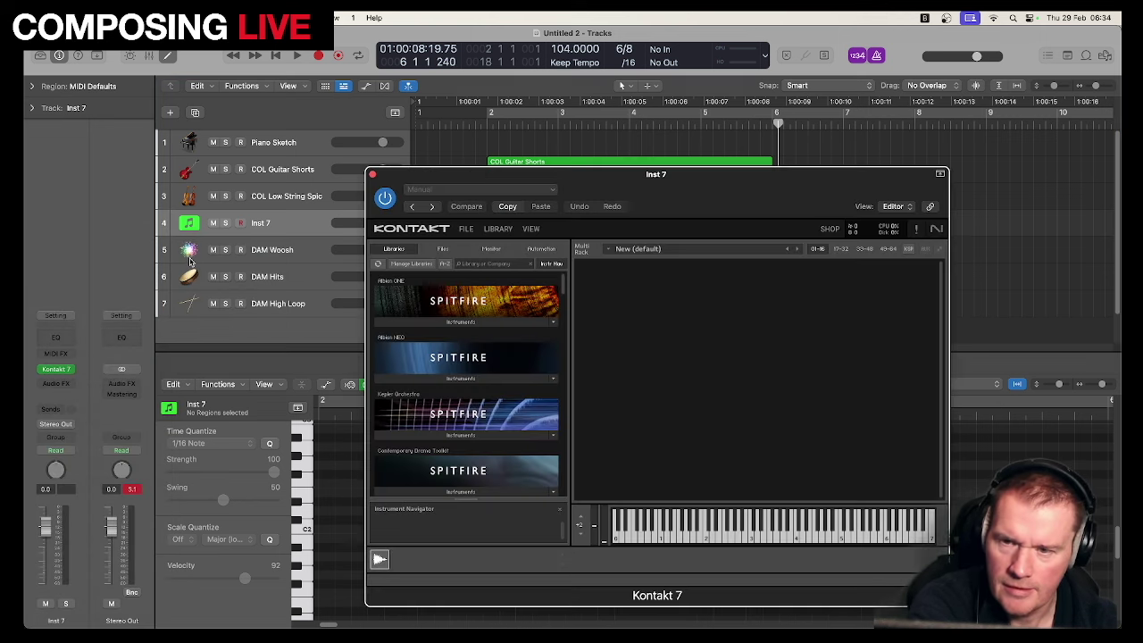
Step: Load the Gravity 2 Menu XL instrument from the Gravity 2 library into Kontakt
scroll(515, 430, "down", 5)
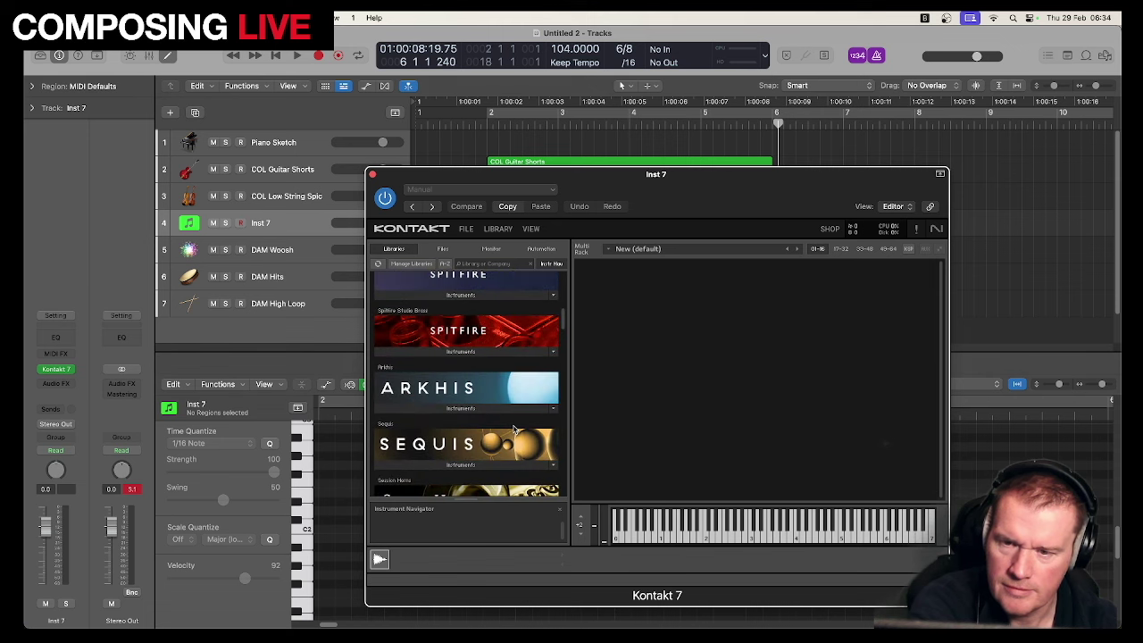
scroll(514, 429, "down", 3)
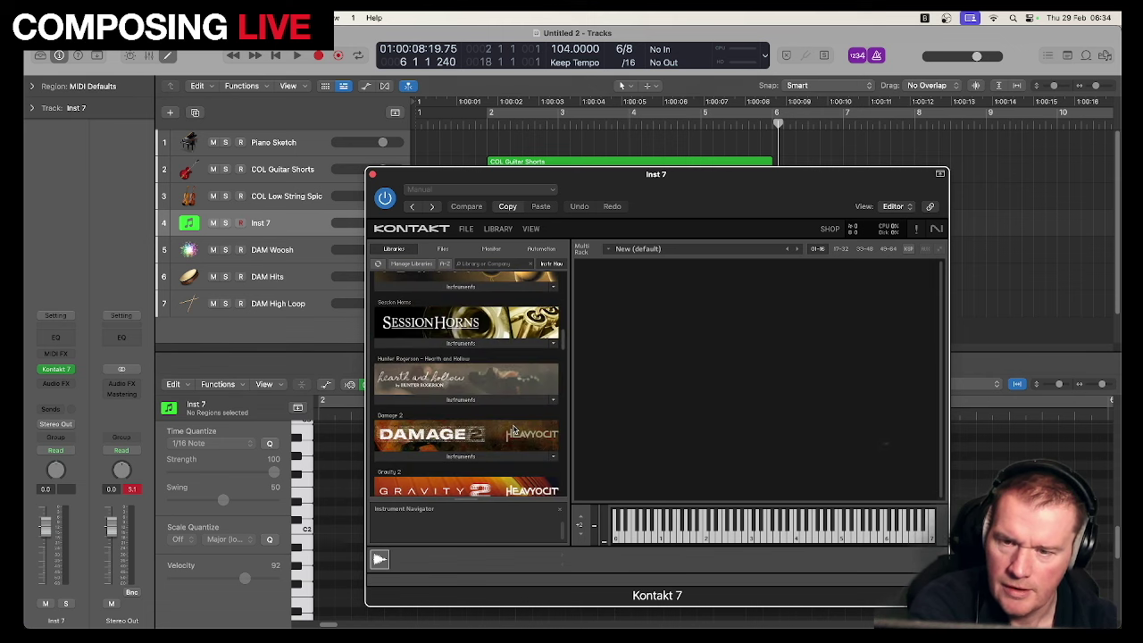
left_click(478, 458)
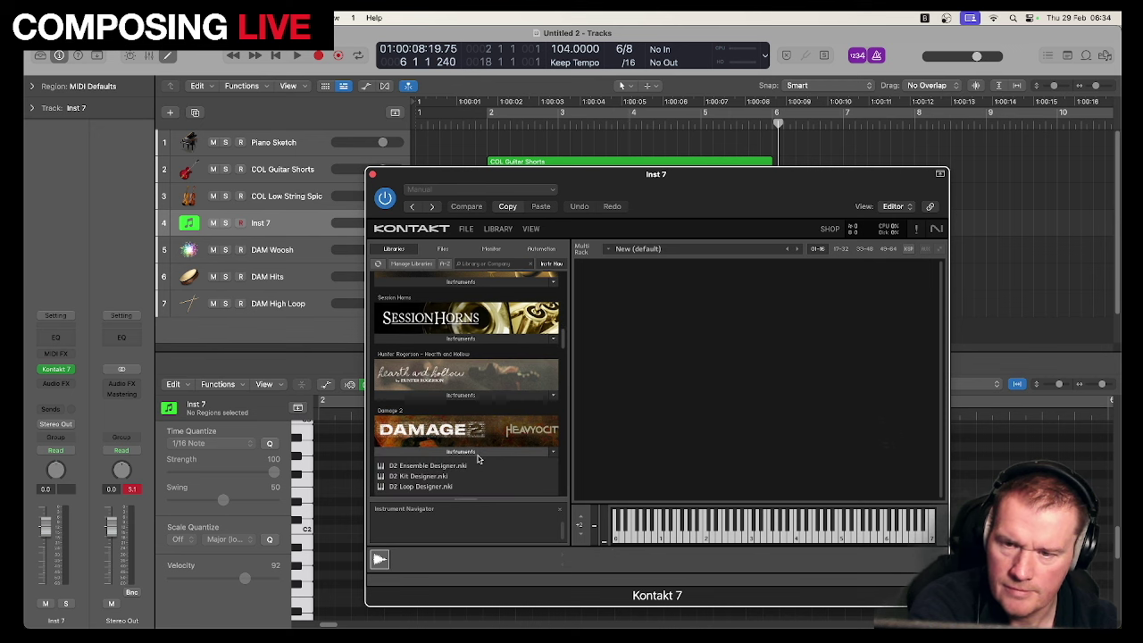
scroll(475, 437, "down", 2)
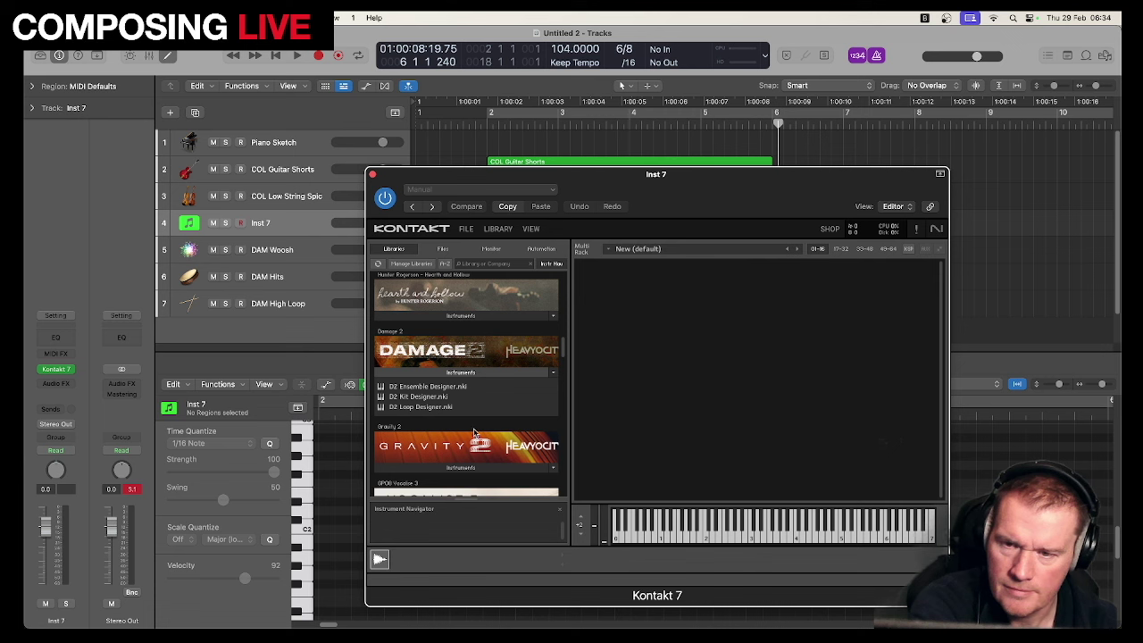
left_click(471, 372)
scroll(471, 377, "down", 1)
left_click(470, 383)
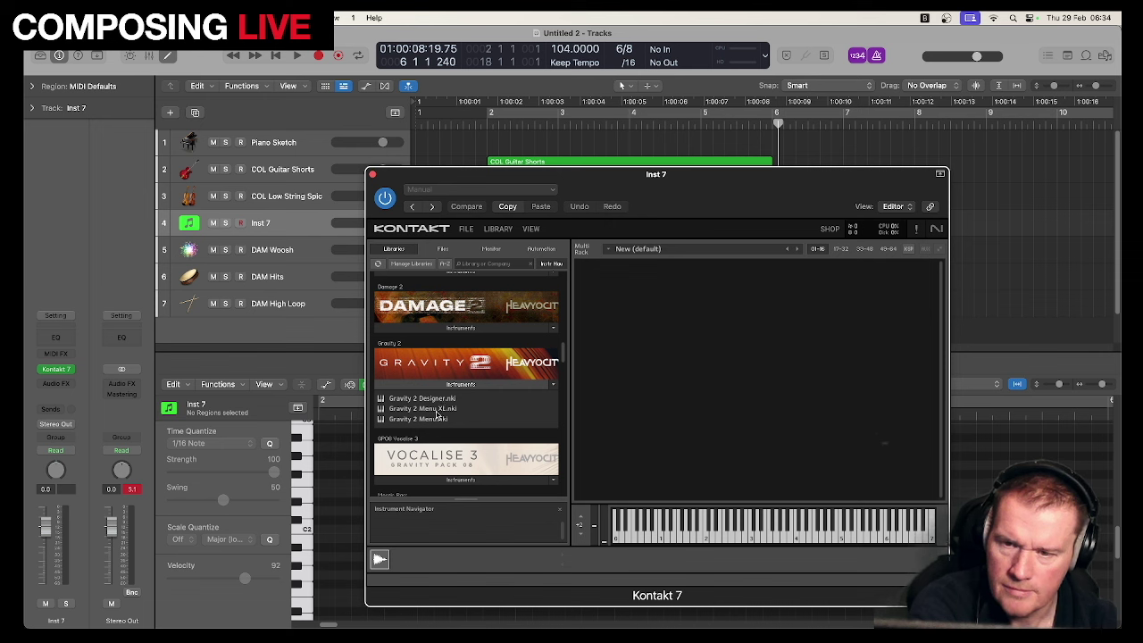
left_click(436, 410)
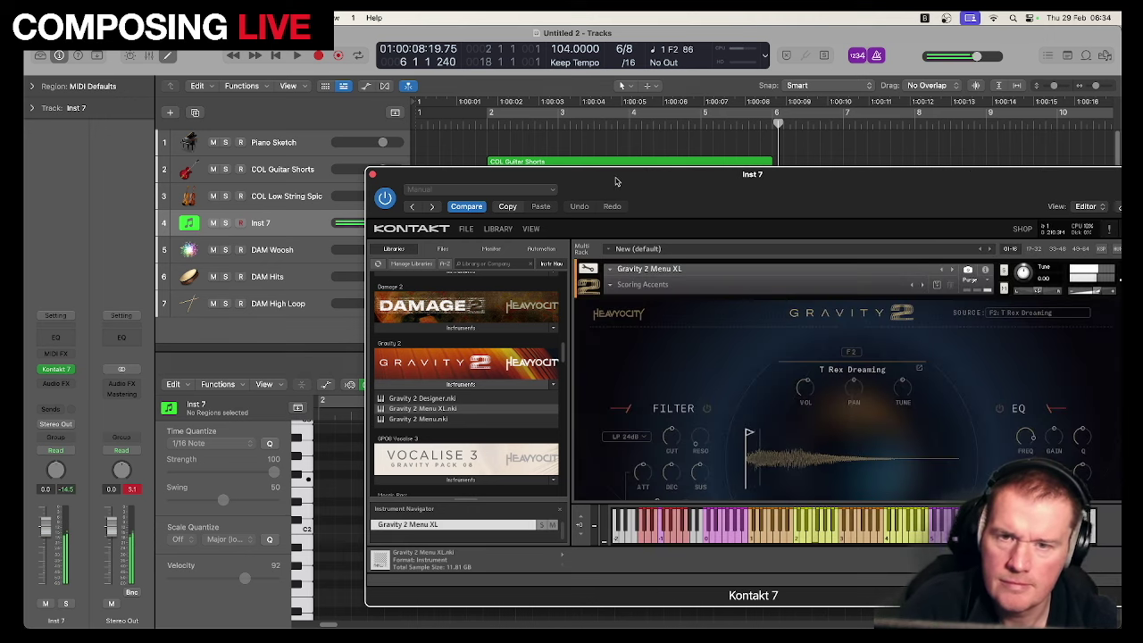
Step: Audition the Scoring Accents sounds such as Galaxy Shriek on G3, close the Kontakt window and try the sound against the arrangement
left_click_drag(617, 181, 463, 125)
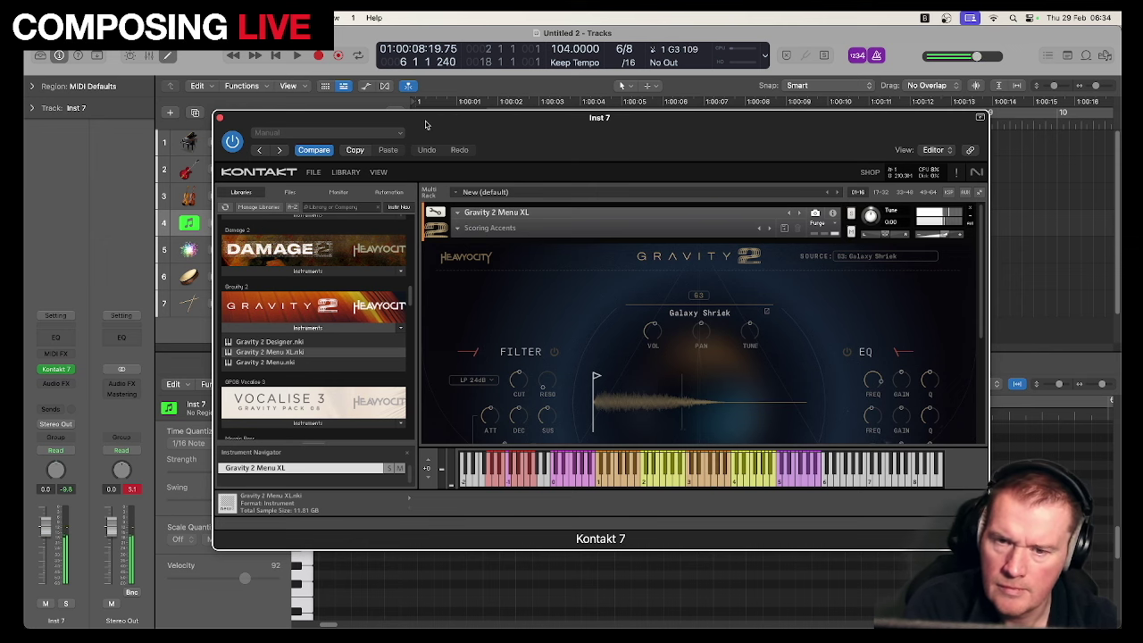
left_click_drag(427, 122, 403, 199)
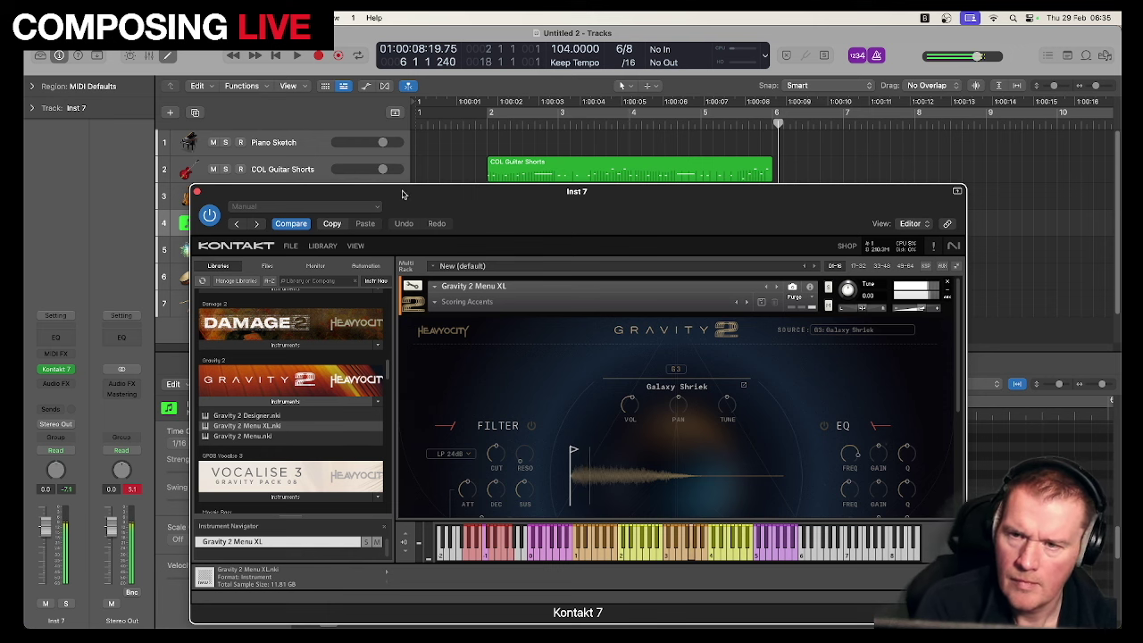
left_click(198, 192)
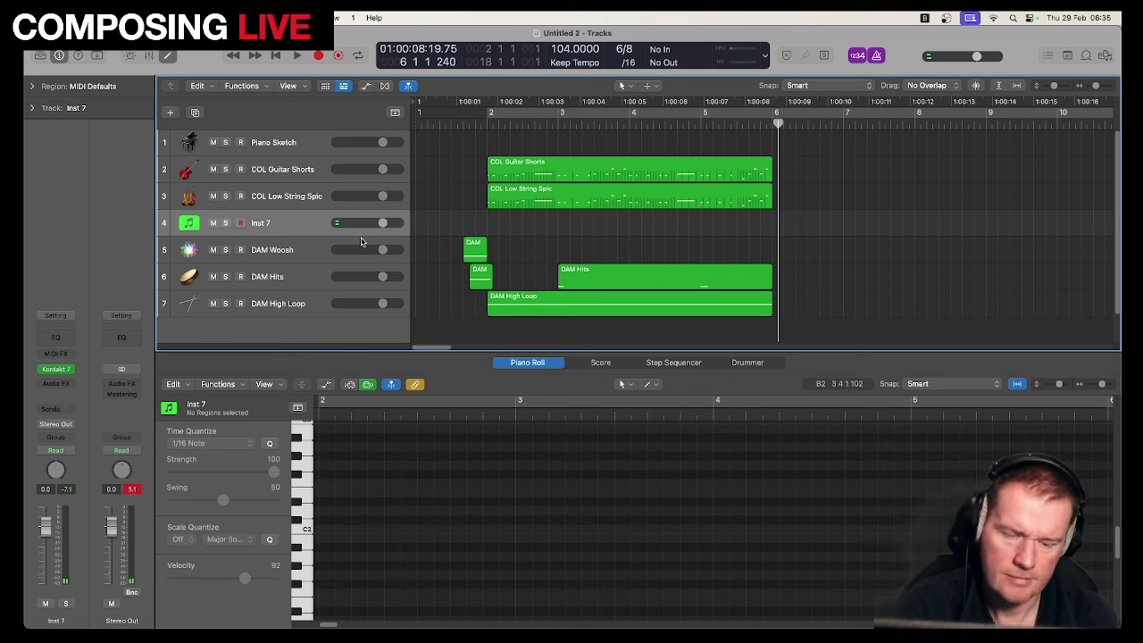
key("space")
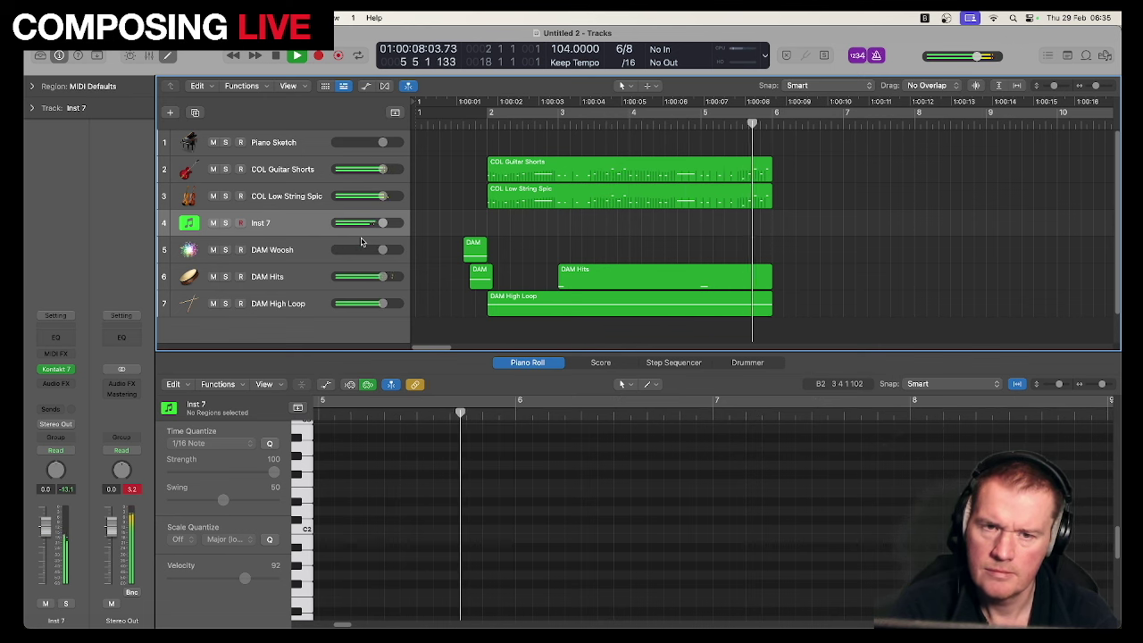
key("space")
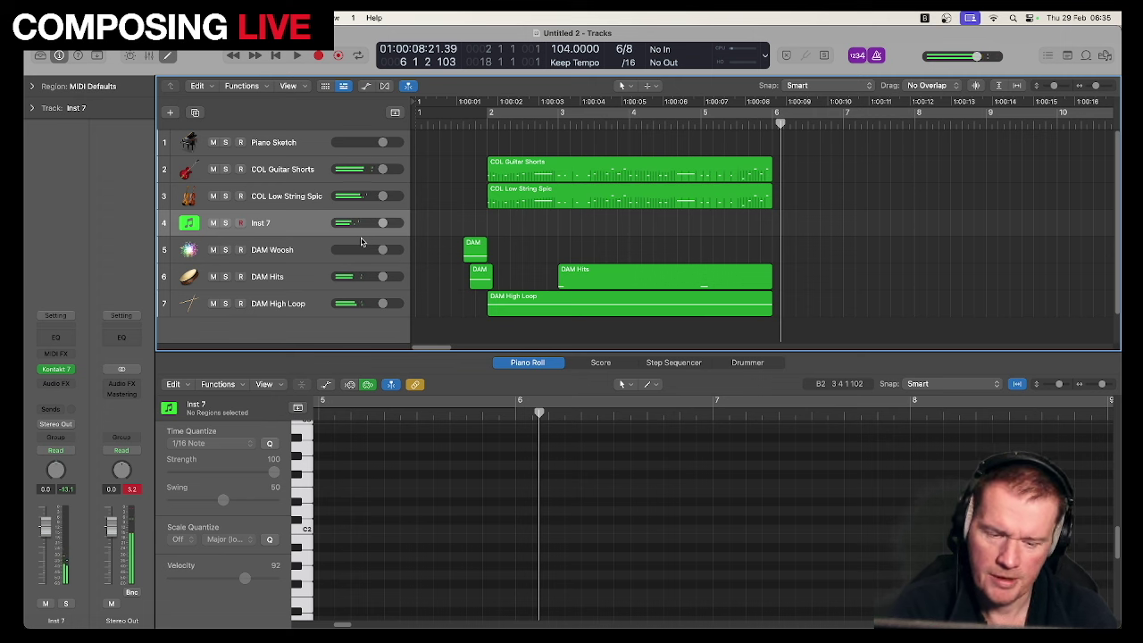
Step: Record one sustained G3 Galaxy Shriek note on the Inst 7 track from bar 2 to bar 6
key("r")
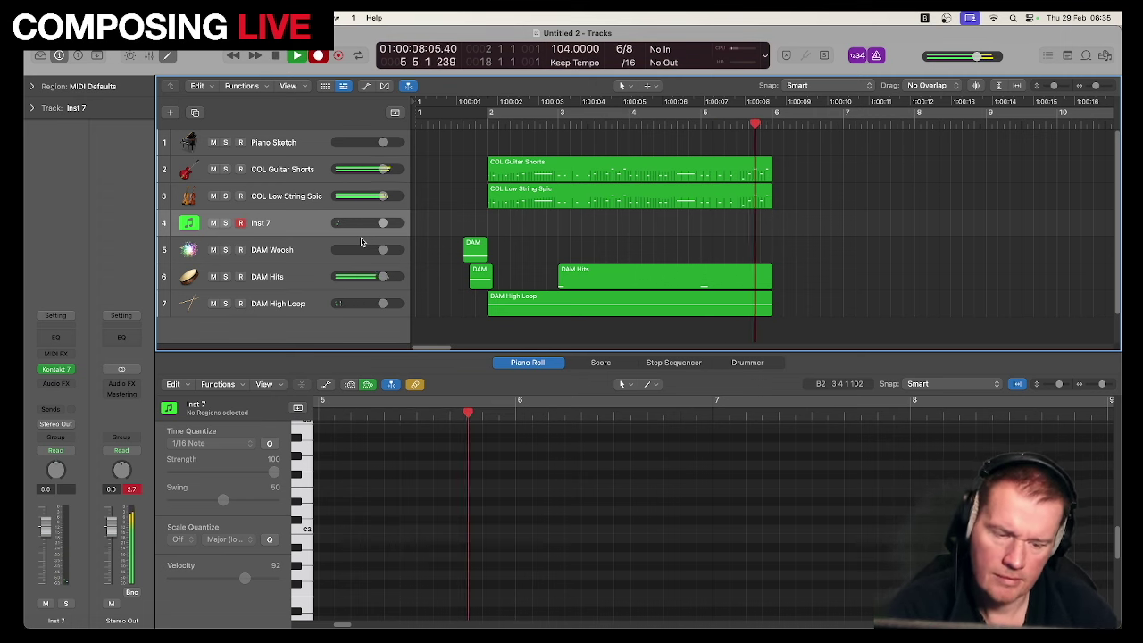
key("space")
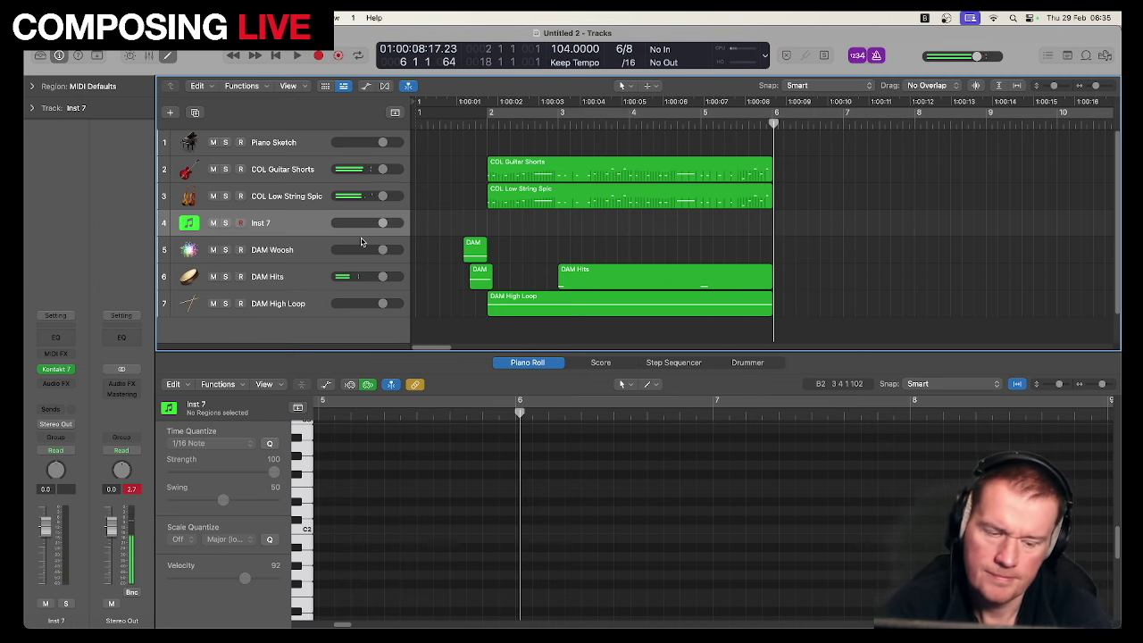
key("Return")
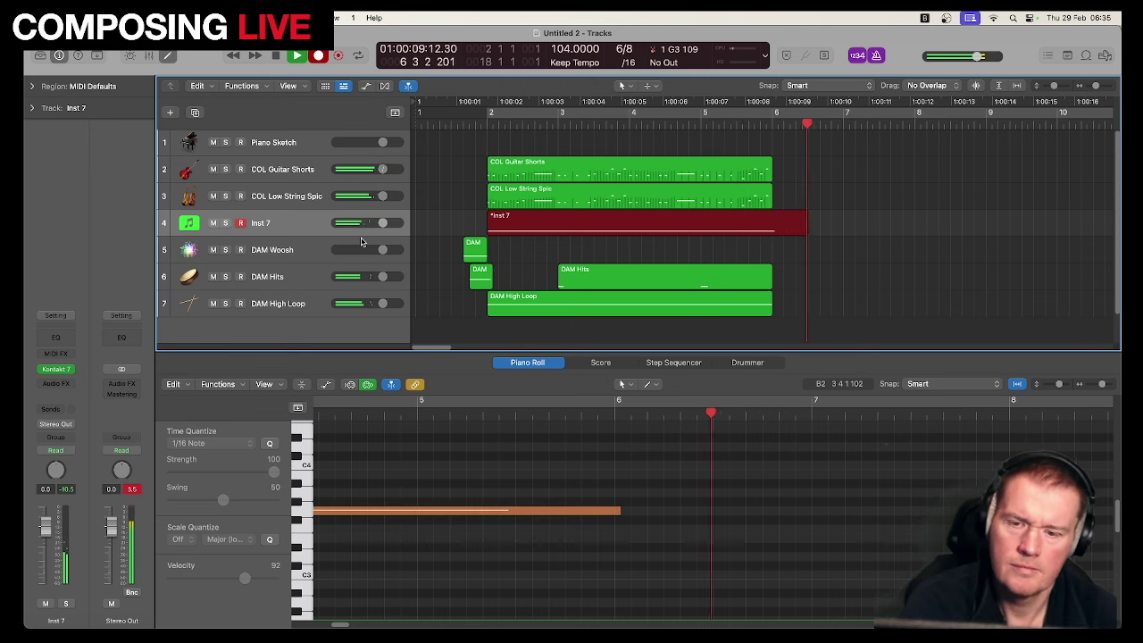
key("space")
Step: Set the velocity of the recorded Inst 7 note to 86
left_click(433, 442)
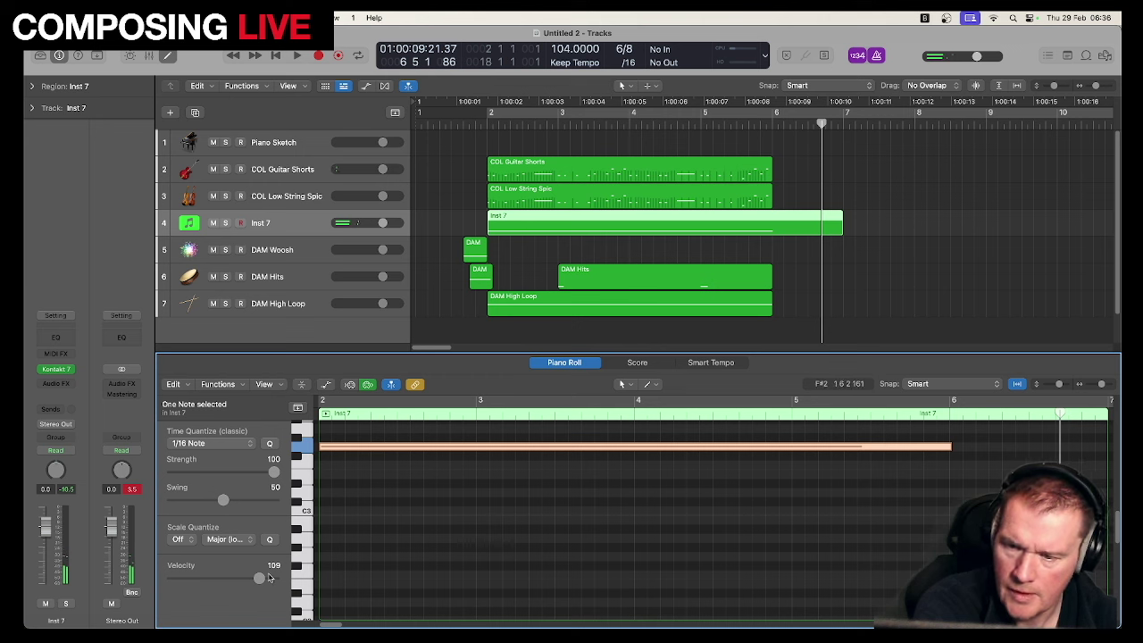
left_click_drag(261, 580, 244, 582)
left_click(397, 565)
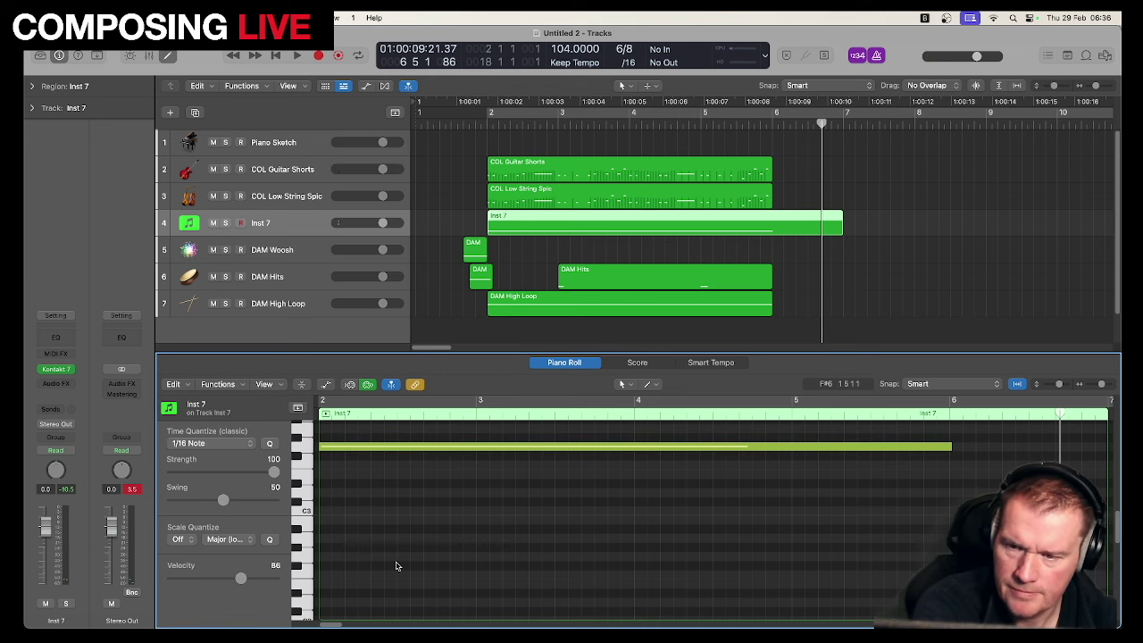
Step: Play the arrangement from the beginning and trim the Inst 7 region to end with the other regions at bar 6
key("Return")
key("space")
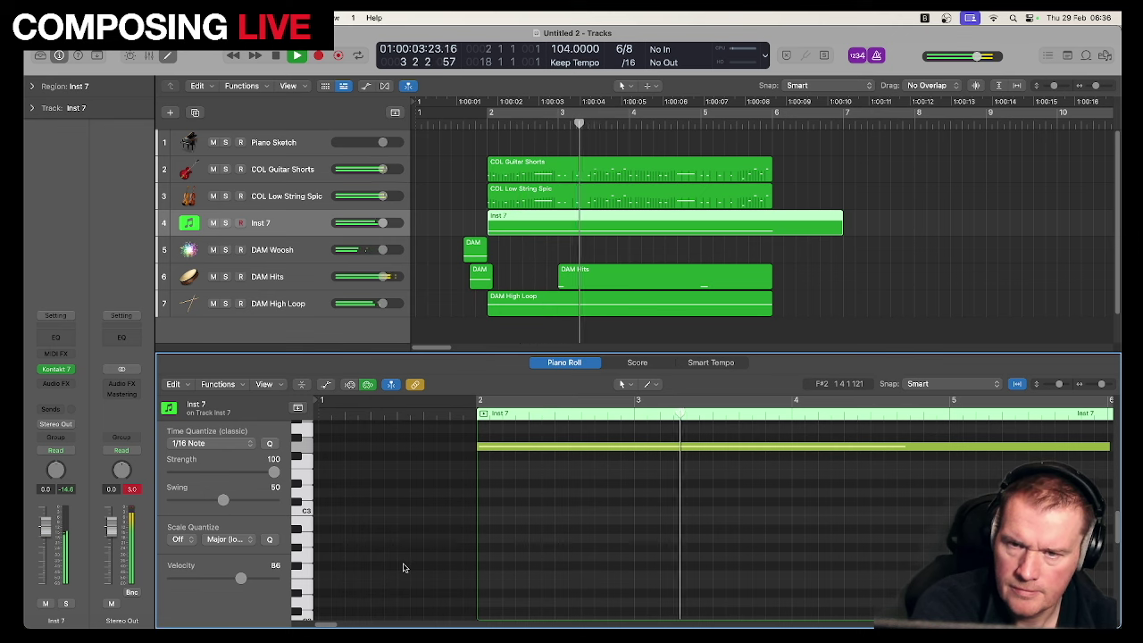
left_click_drag(839, 228, 771, 236)
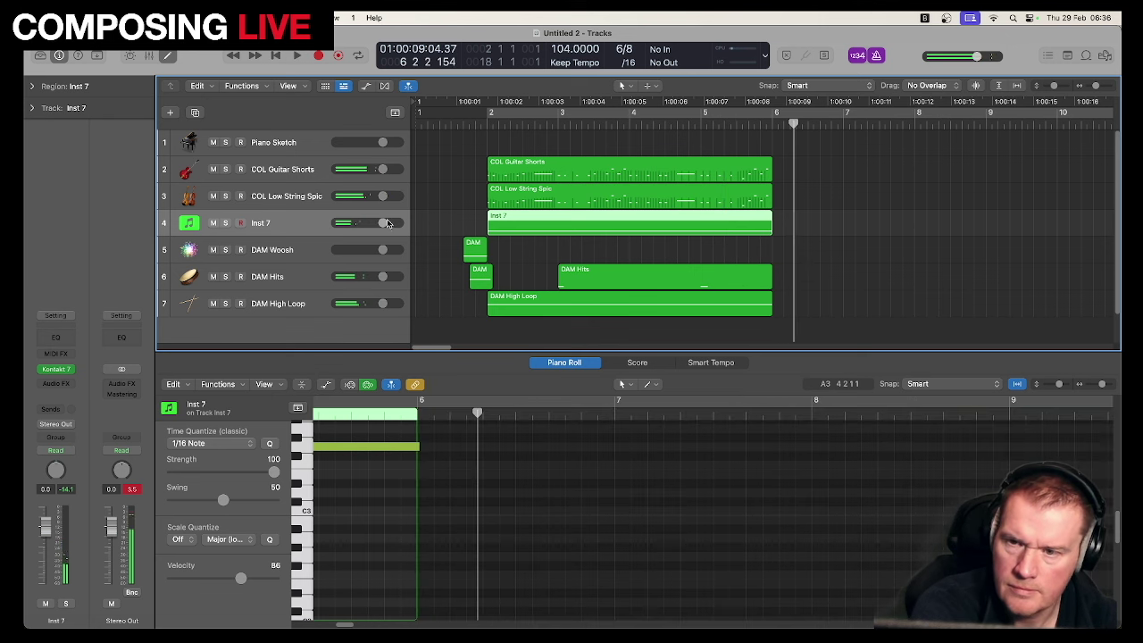
Step: Lower the Inst 7 track volume to -8.0 dB while playing the arrangement to check the balance
left_click_drag(385, 227, 379, 225)
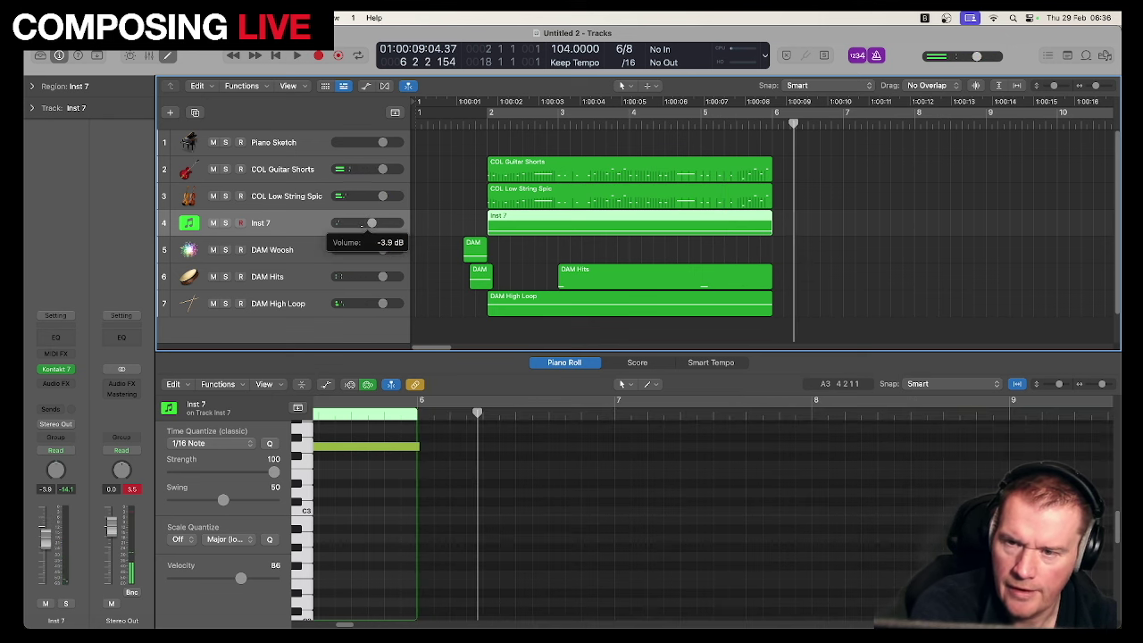
key("space")
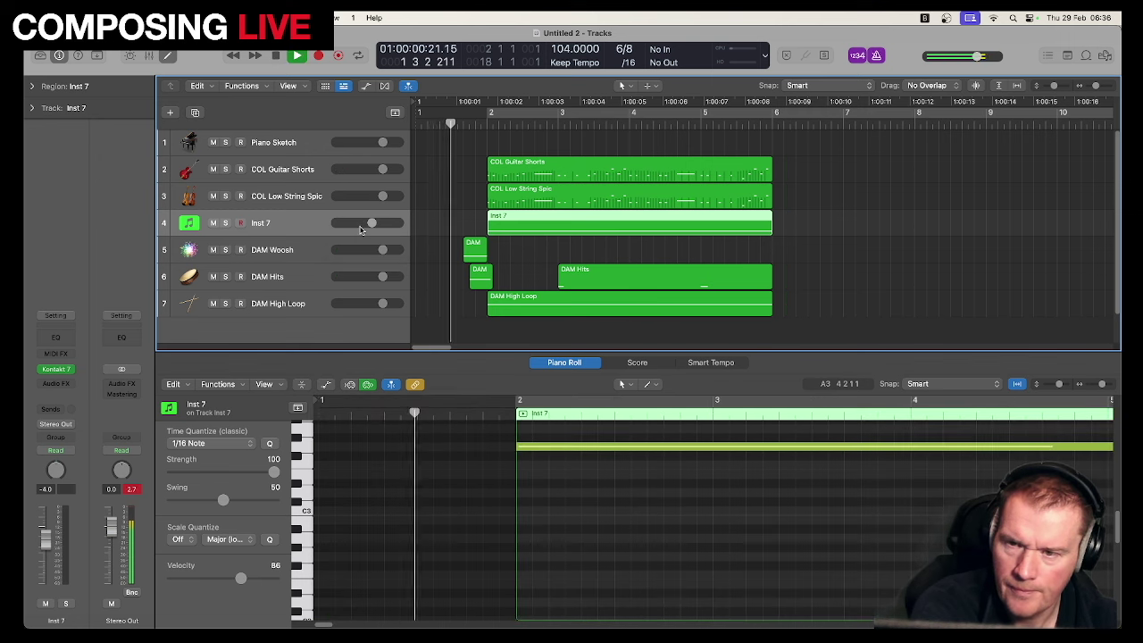
left_click_drag(372, 229, 362, 222)
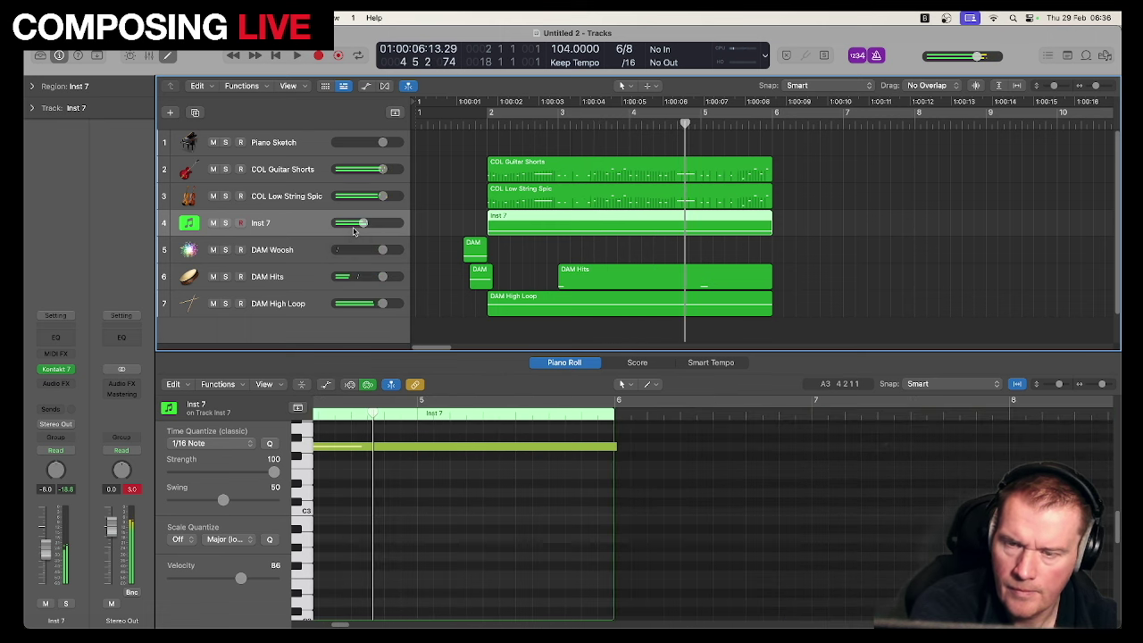
key("Return")
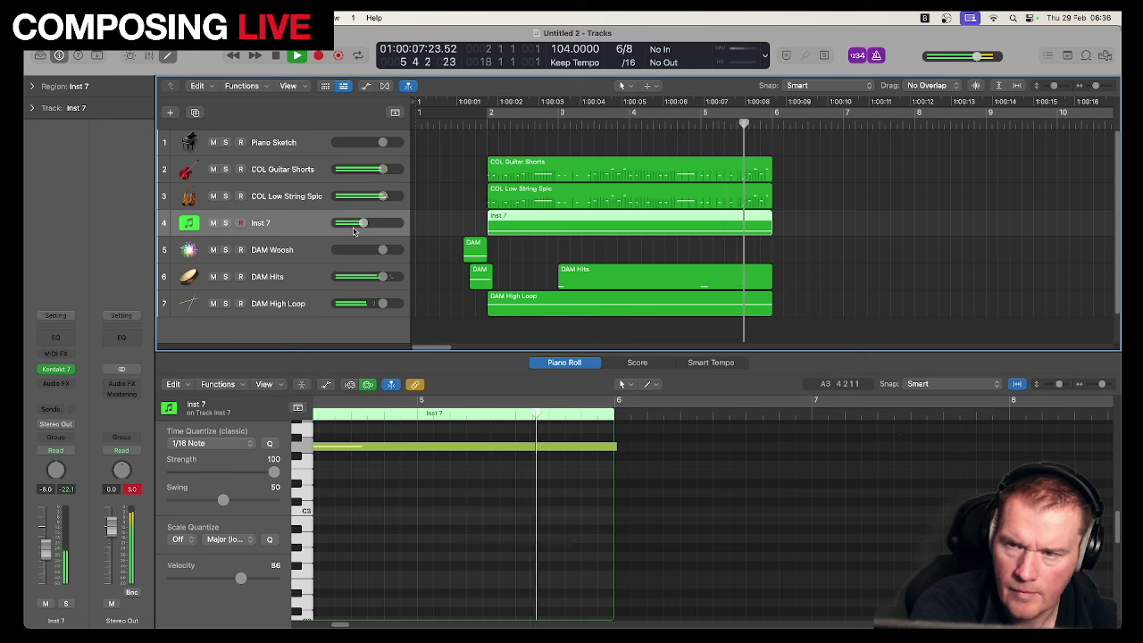
key("space")
Step: Mute the COL Guitar Shorts track and play the arrangement repeatedly from the beginning without it
left_click(214, 170)
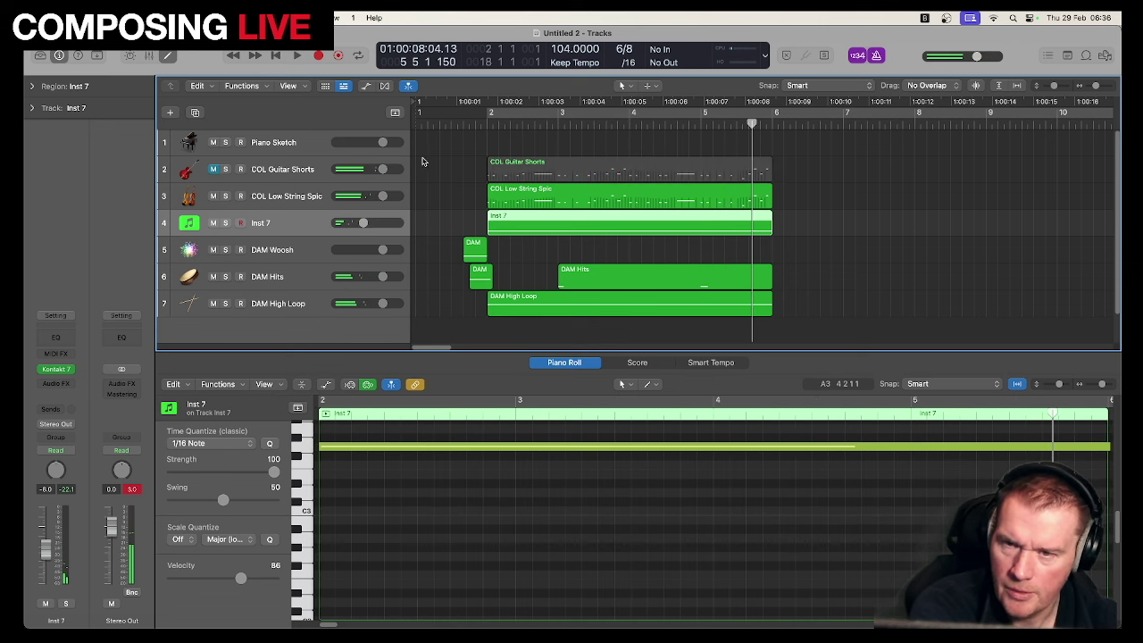
key("Return")
key("space")
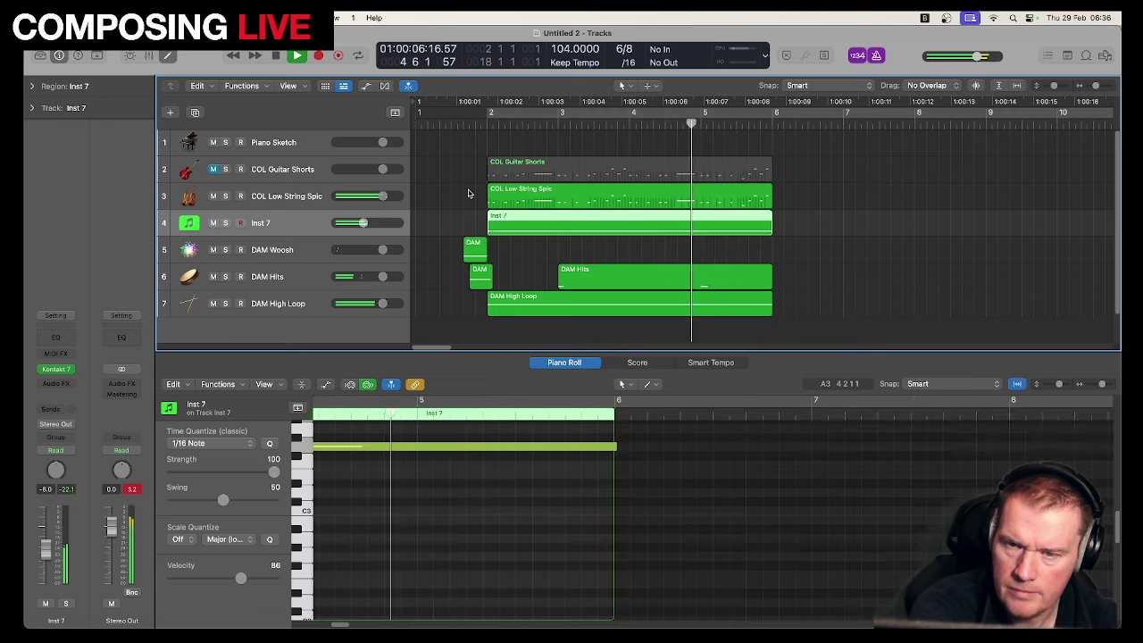
key("Return")
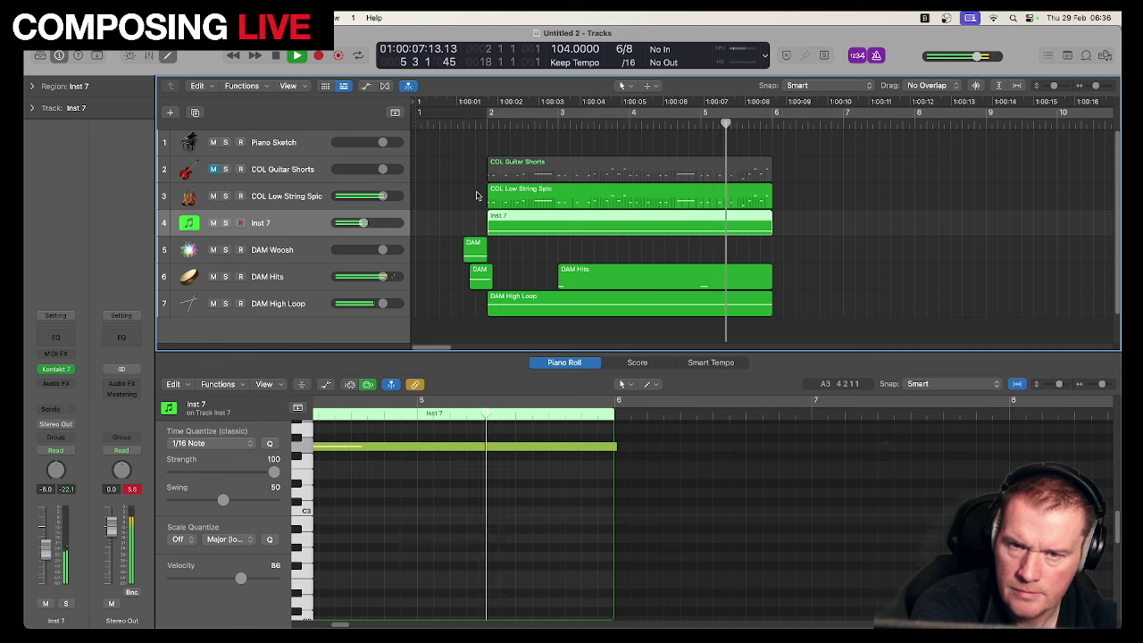
key("space")
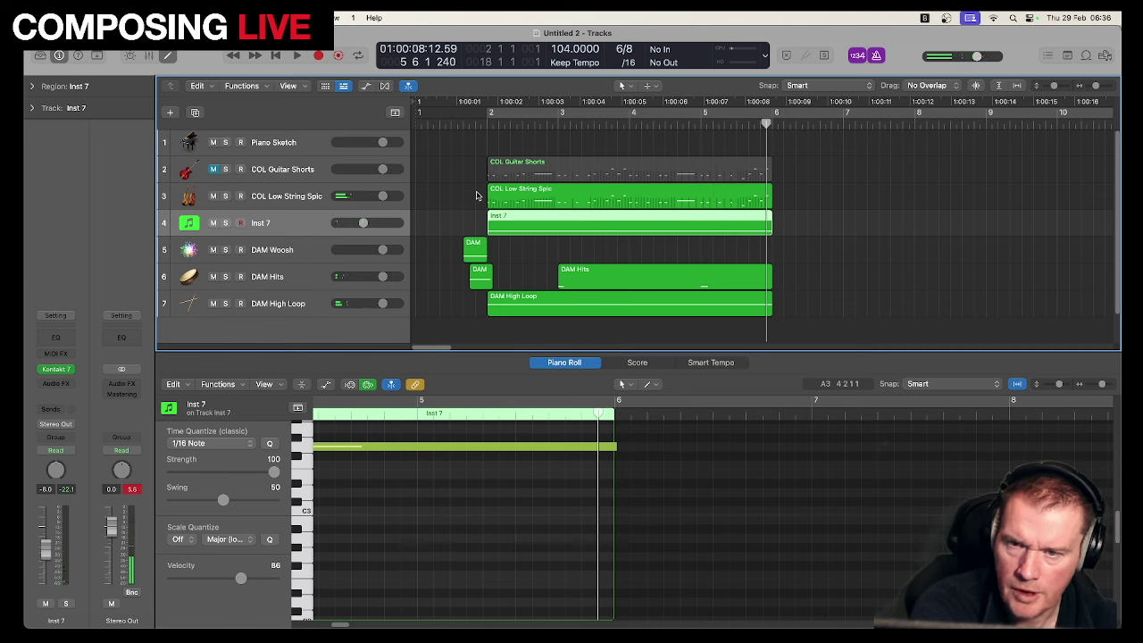
key("Return")
key("space")
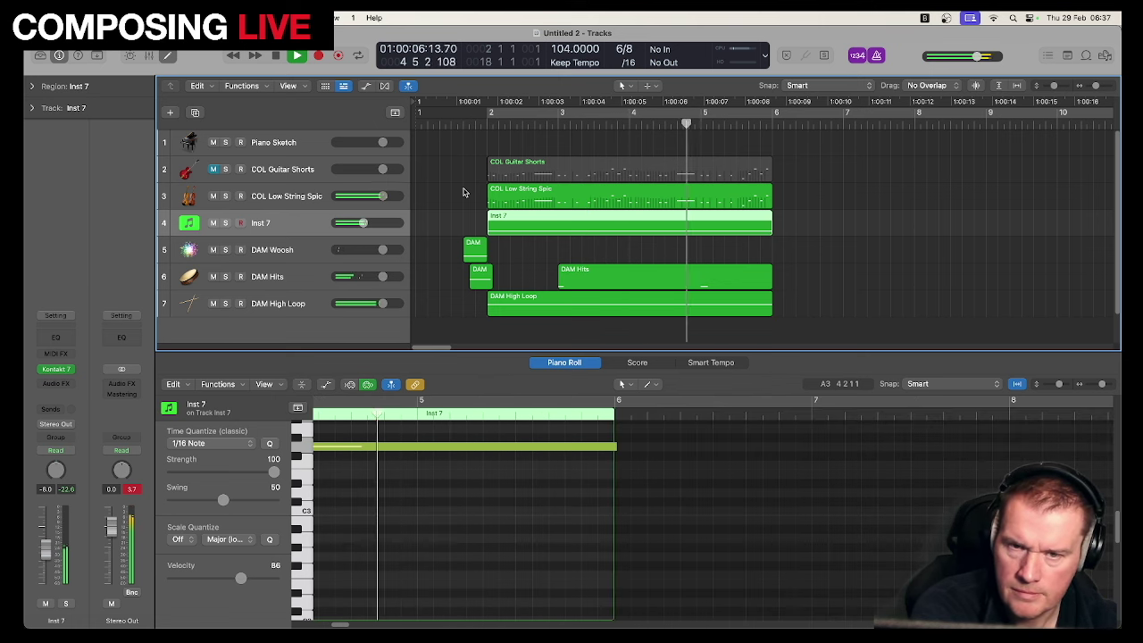
key("space")
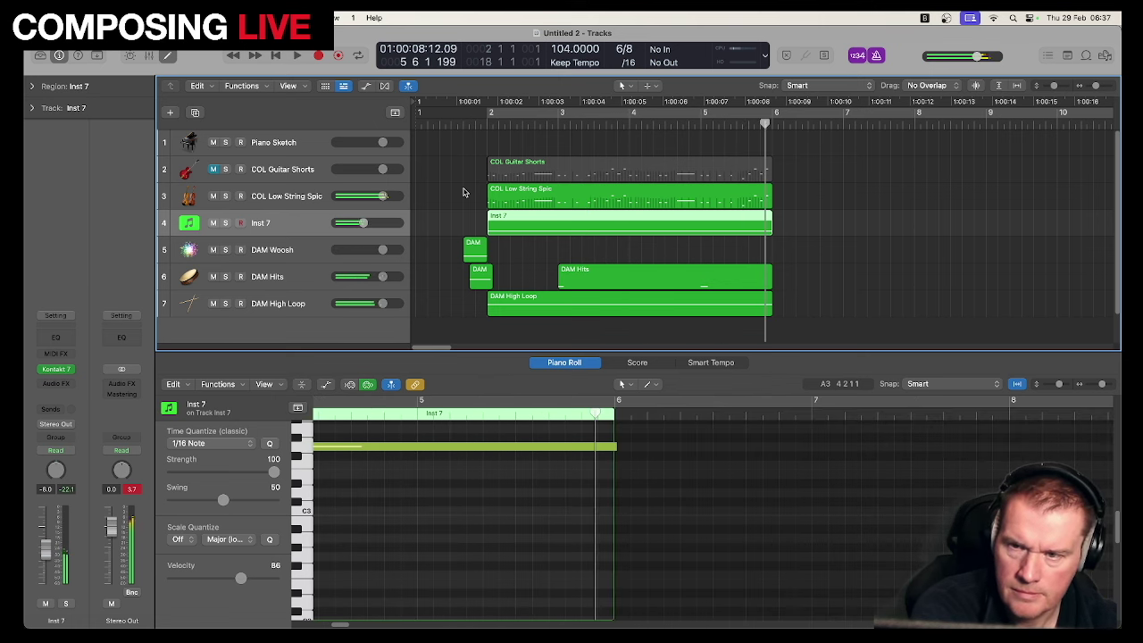
Step: Add another software instrument track directly below the COL Low String Spic track
left_click(298, 202)
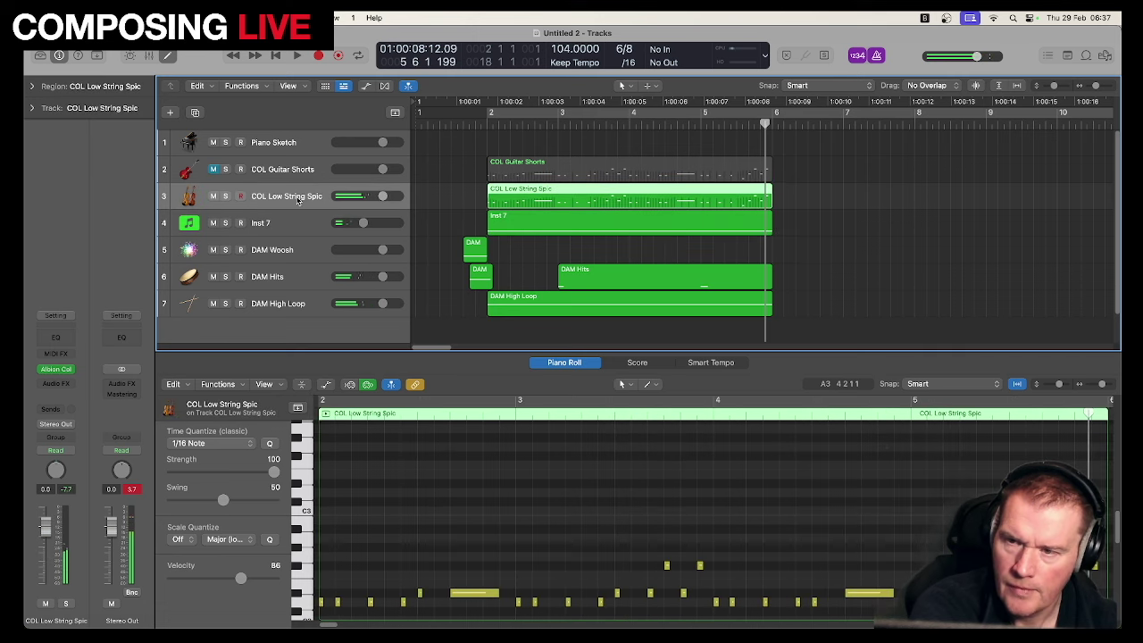
left_click(166, 114)
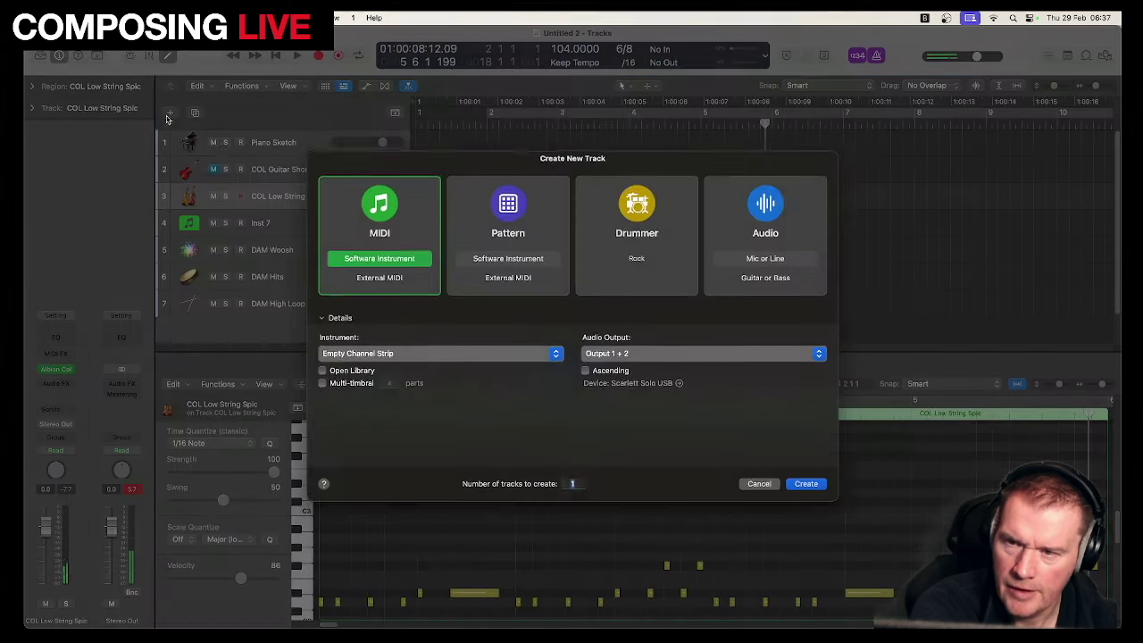
left_click(806, 484)
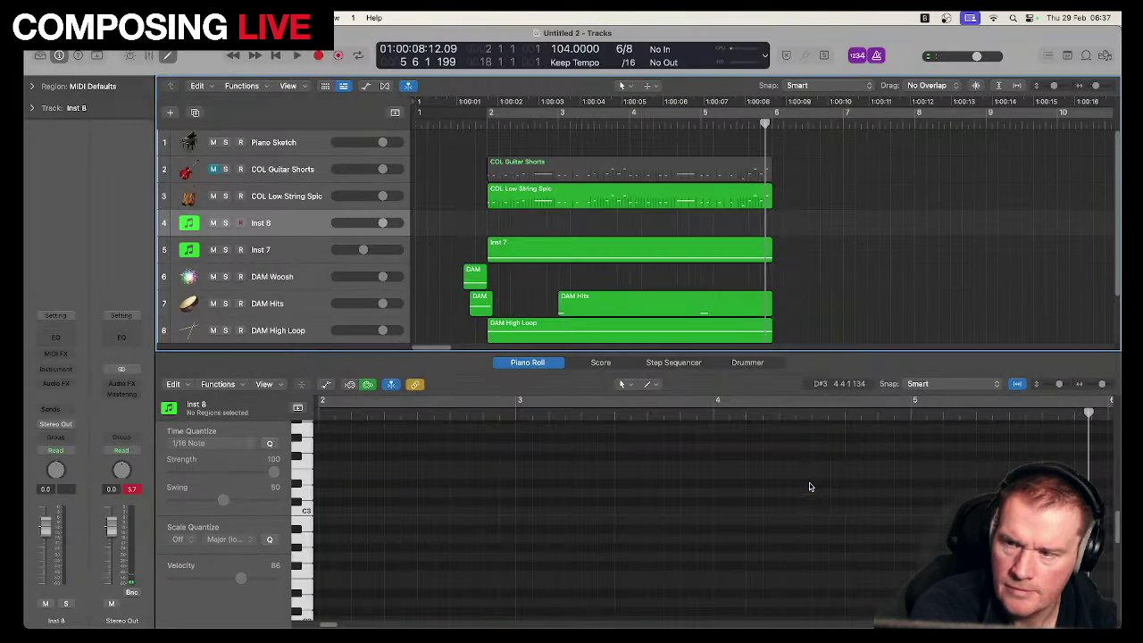
Step: Load a stereo BBC Symphony Orchestra instrument on Inst 8 with the Violins 1 Leader patch and its Spiccato articulation
left_click(56, 369)
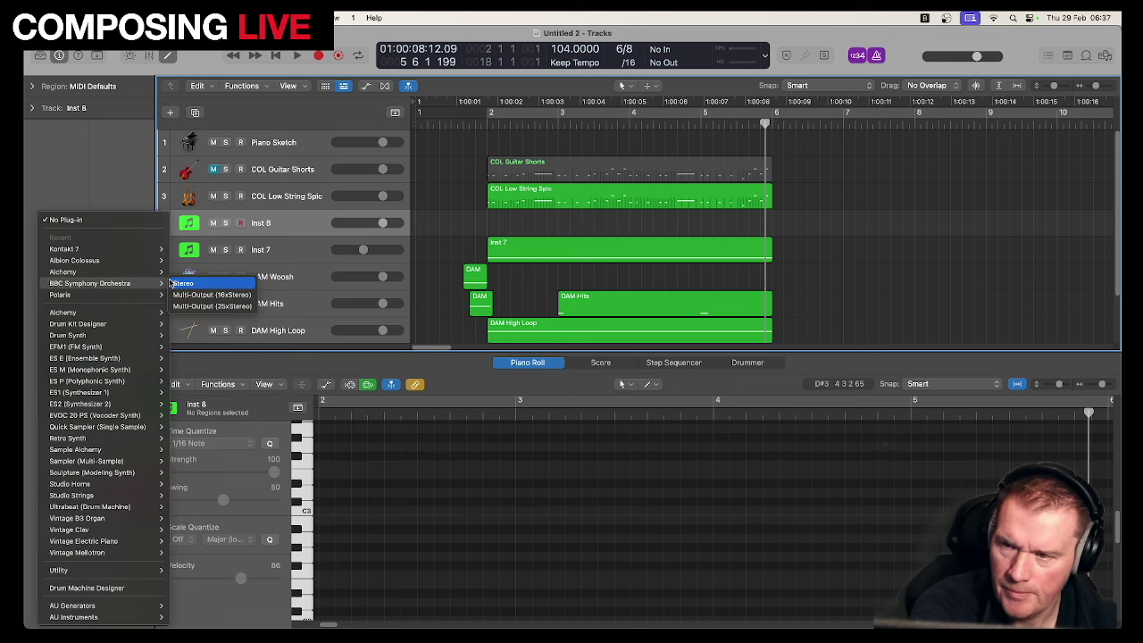
left_click(182, 283)
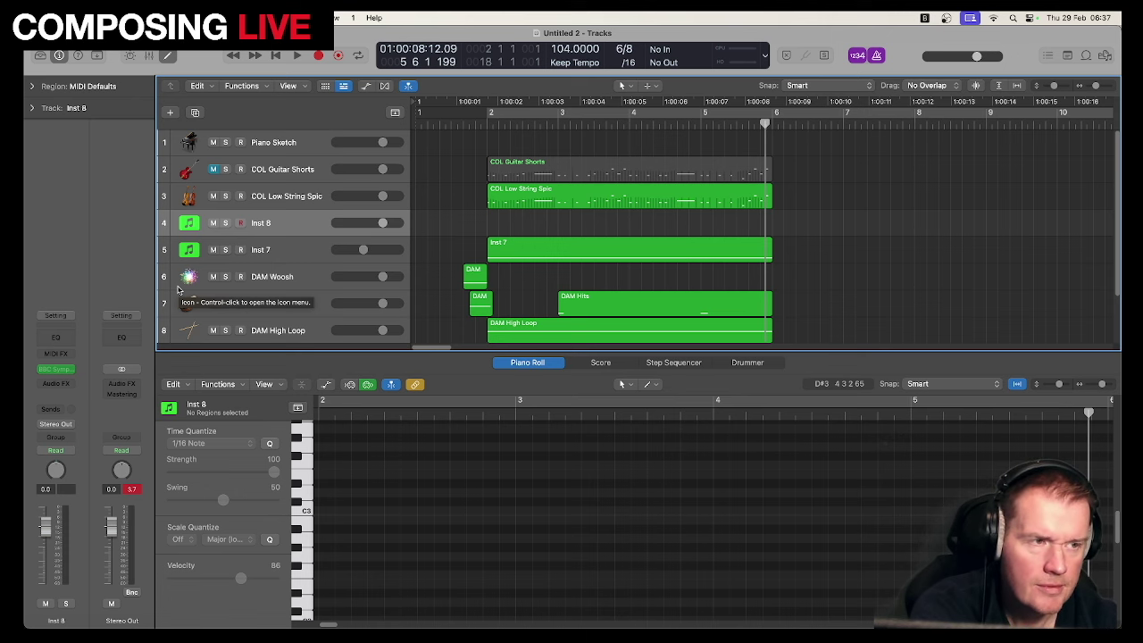
key("v")
double_click(540, 173)
left_click(389, 157)
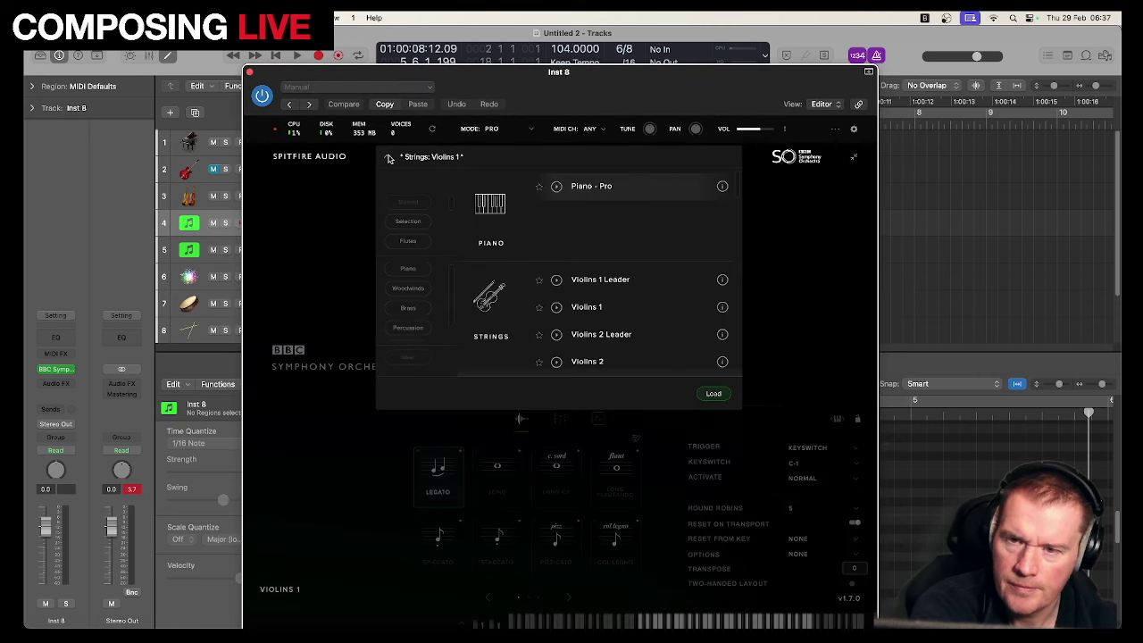
double_click(603, 281)
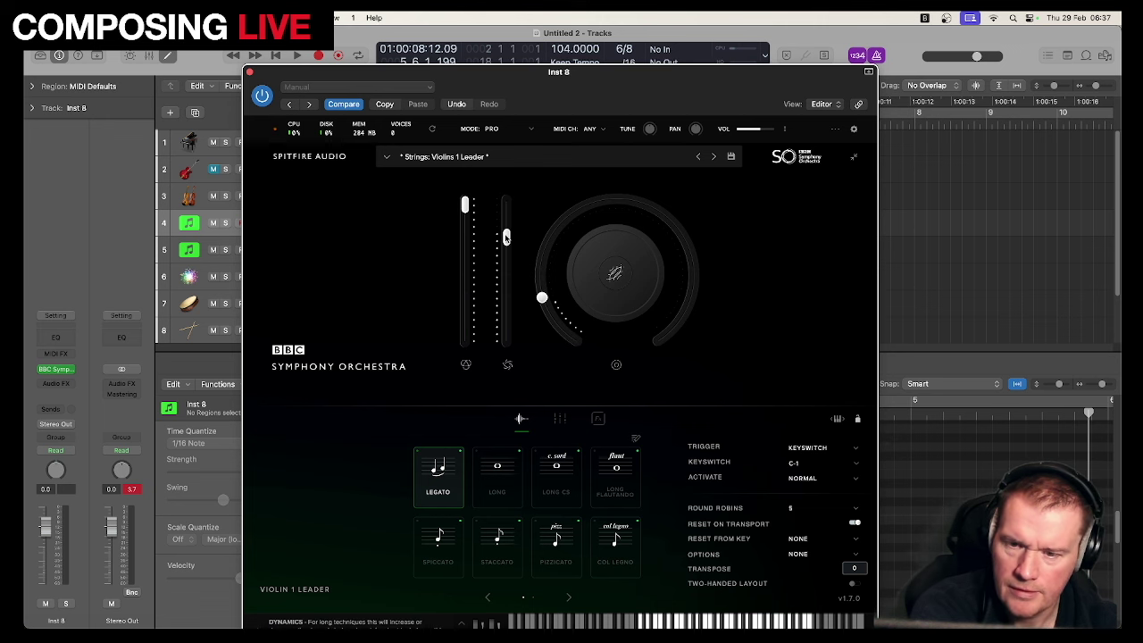
left_click(251, 72)
Step: Copy the COL Low String Spic region onto the new violin track, named BBC V1 Lead, and play it from around bar 2
left_click_drag(546, 194, 527, 213)
left_click(484, 126)
key("space")
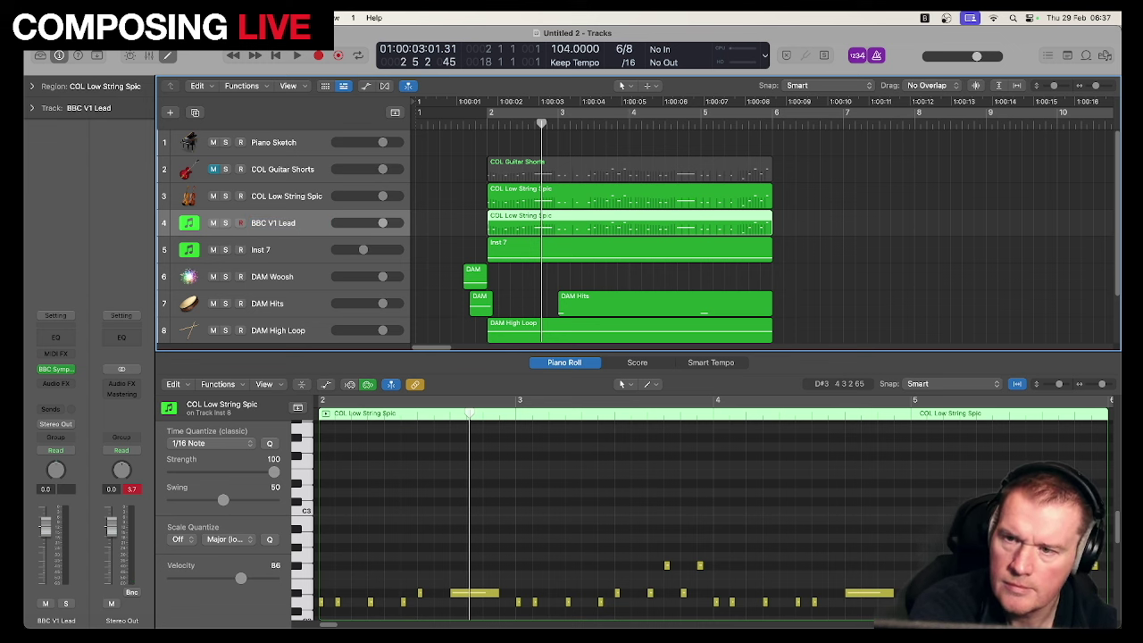
key("space")
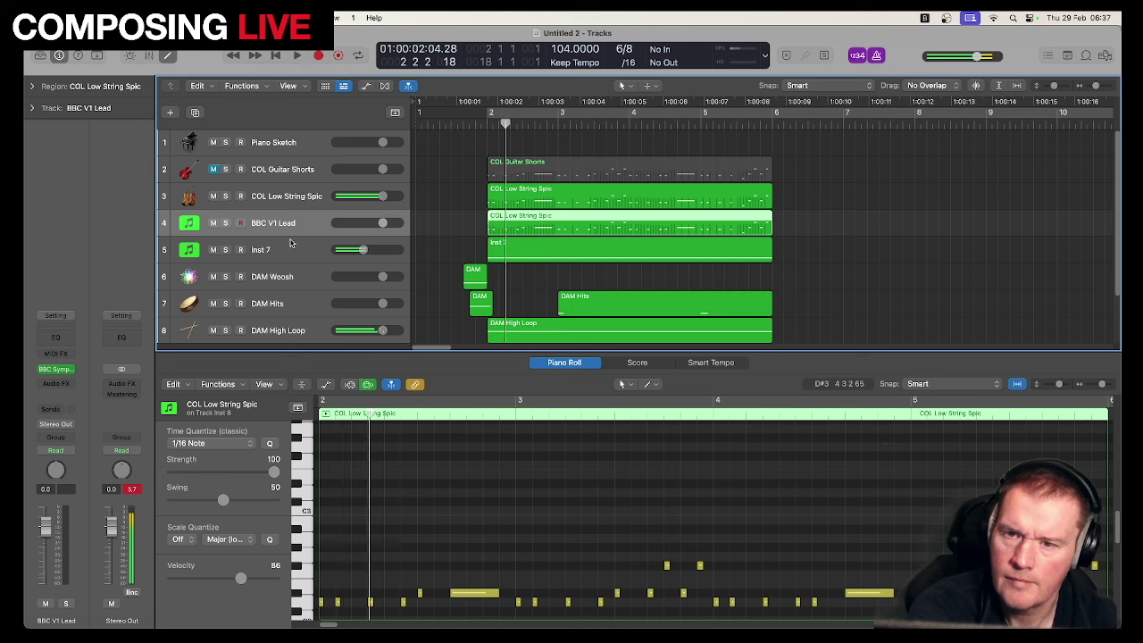
Step: Solo the BBC V1 Lead track and transpose all notes in its region up one octave
left_click(225, 223)
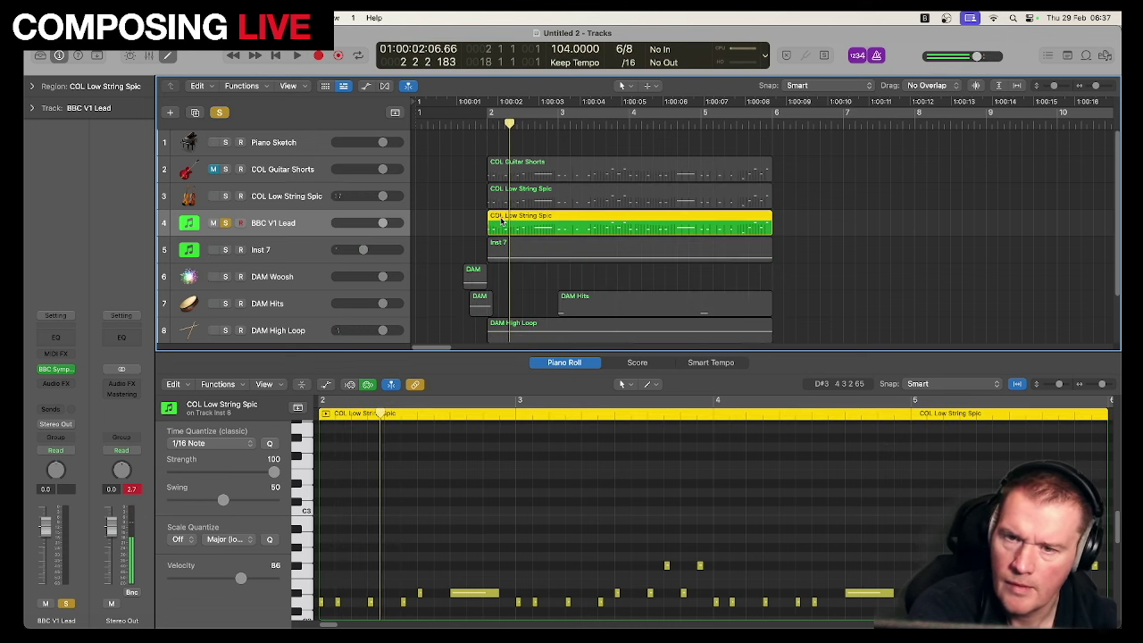
key("super+a")
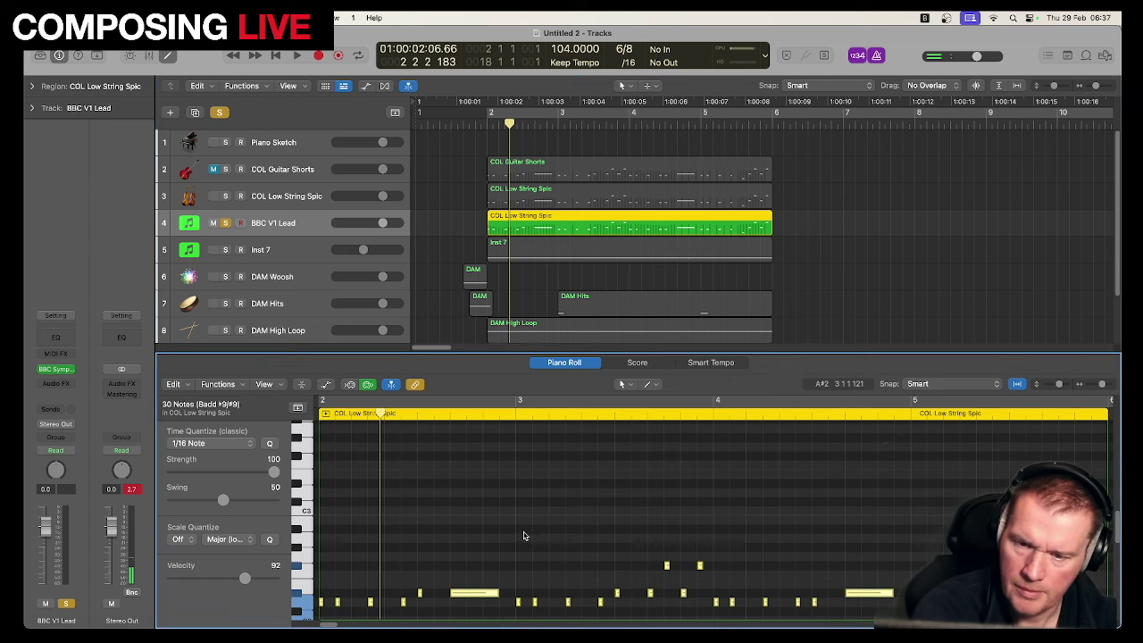
key("alt+shift+Up")
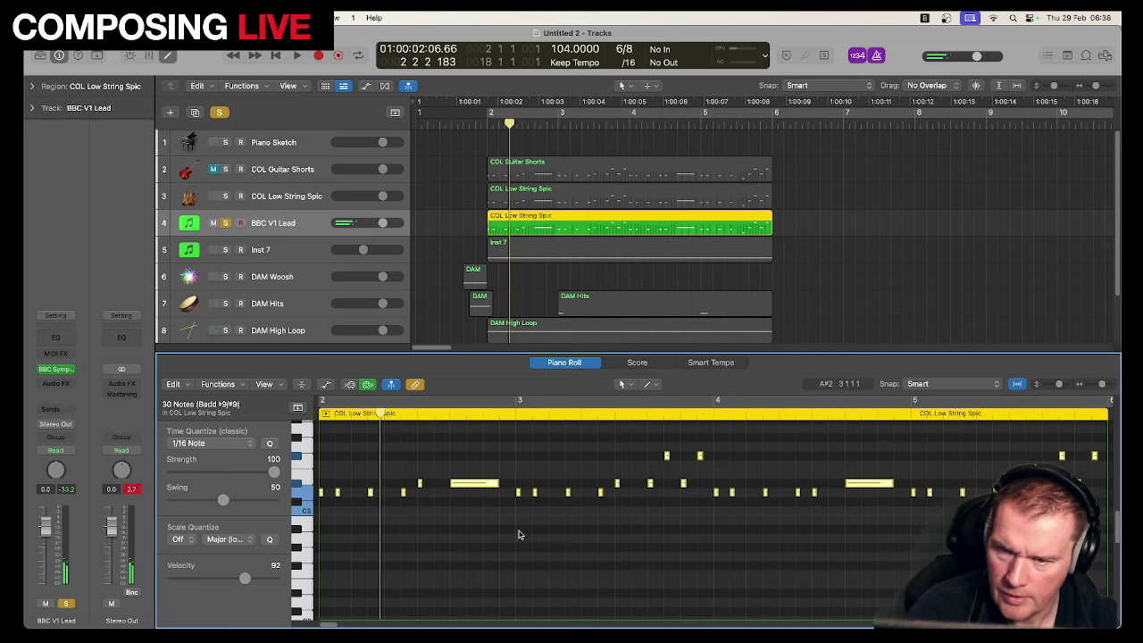
Step: Audition a few of the transposed violin notes individually and play the soloed BBC V1 Lead region
left_click(474, 483)
left_click(534, 492)
left_click(666, 455)
key("space")
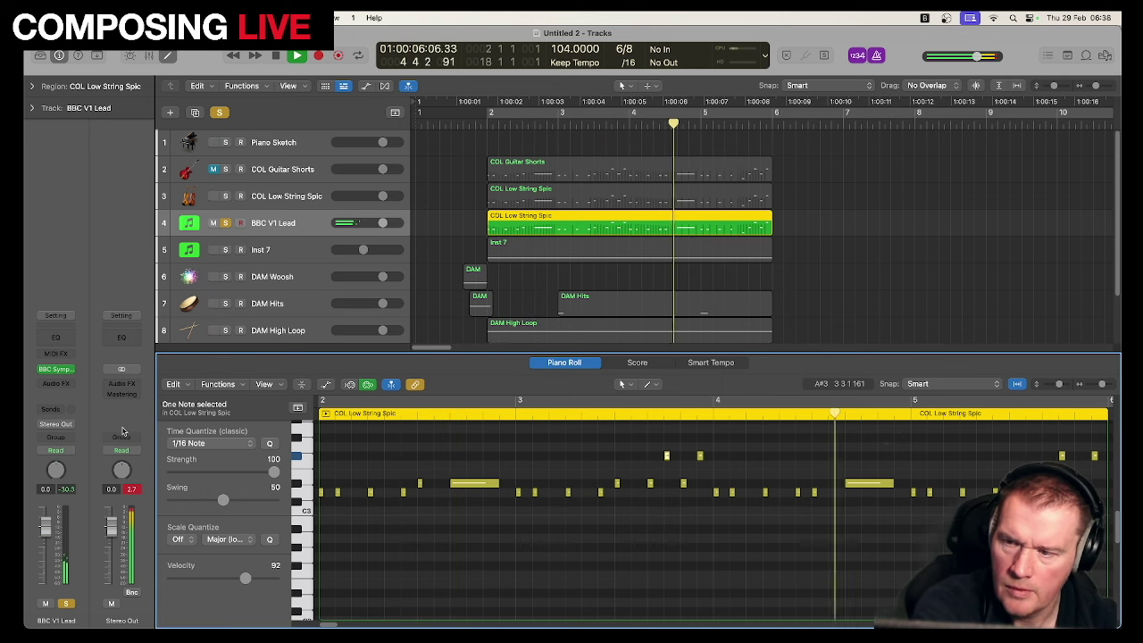
key("space")
Step: Set a playback cycle from bar 2 to bar 6 and loop the soloed violin part
key("c")
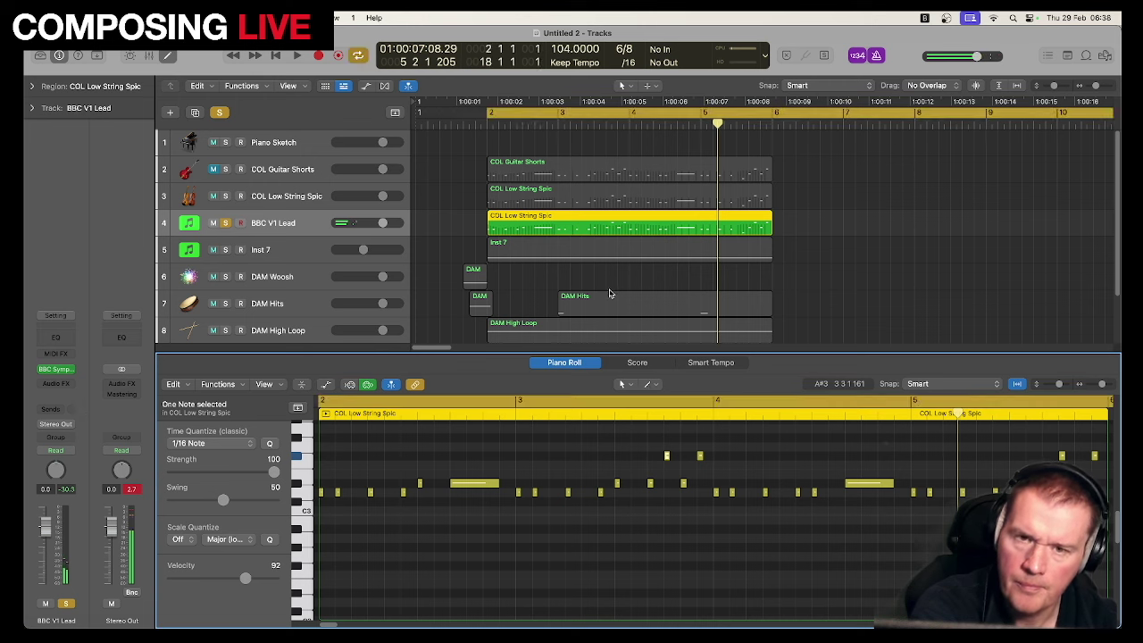
left_click(764, 117)
left_click_drag(768, 116, 489, 115)
key("space")
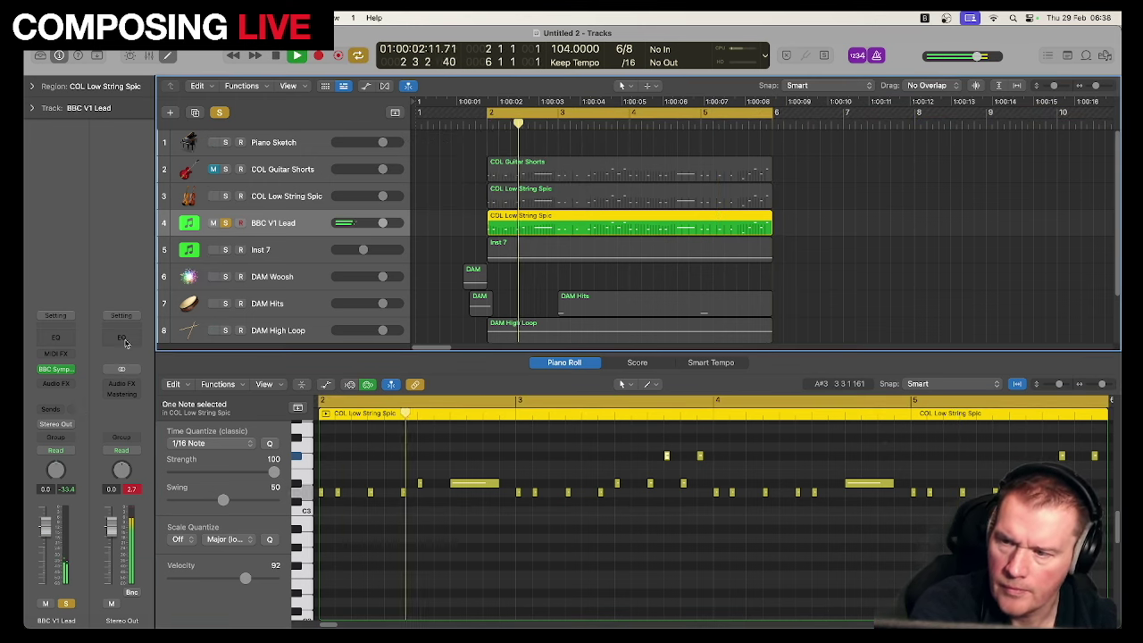
Step: Check the Violins 1 Leader instrument's sliders and articulation while the soloed part loops
left_click(60, 370)
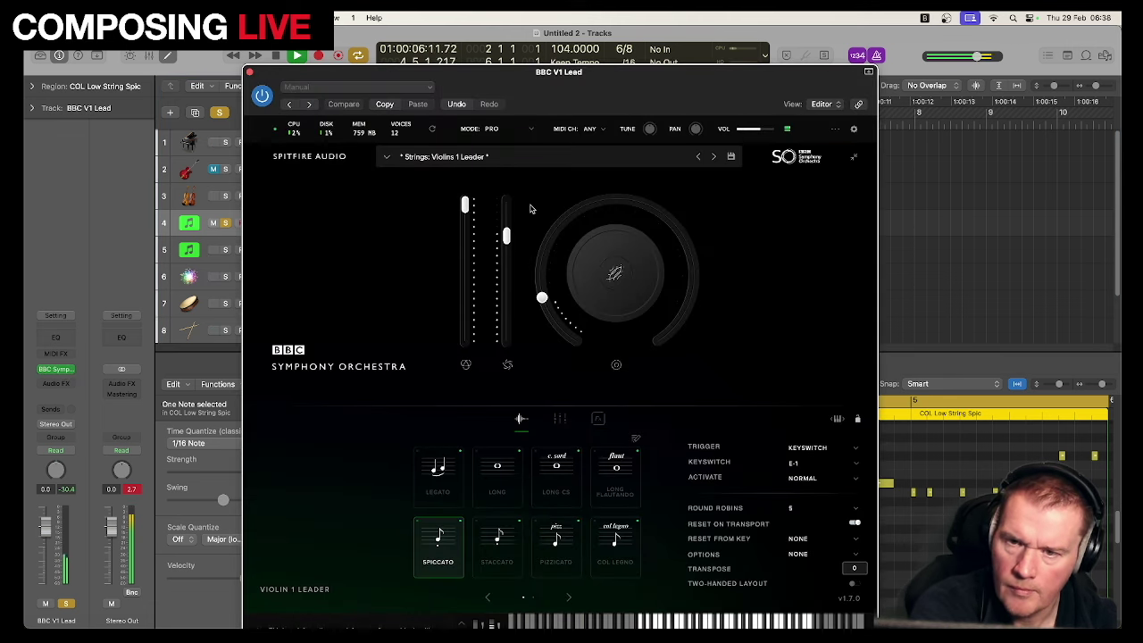
left_click(250, 72)
key("space")
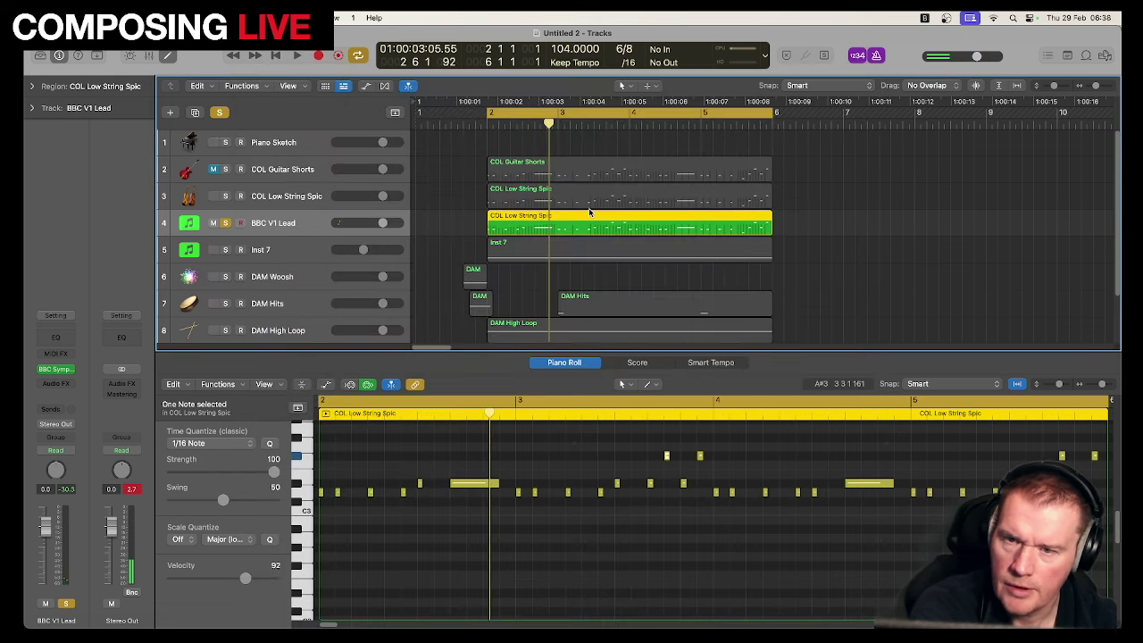
Step: Display the Ch. 1 Modulation automation in the BBC V1 Lead region and delete it
left_click(366, 87)
left_click(270, 236)
left_click(300, 250)
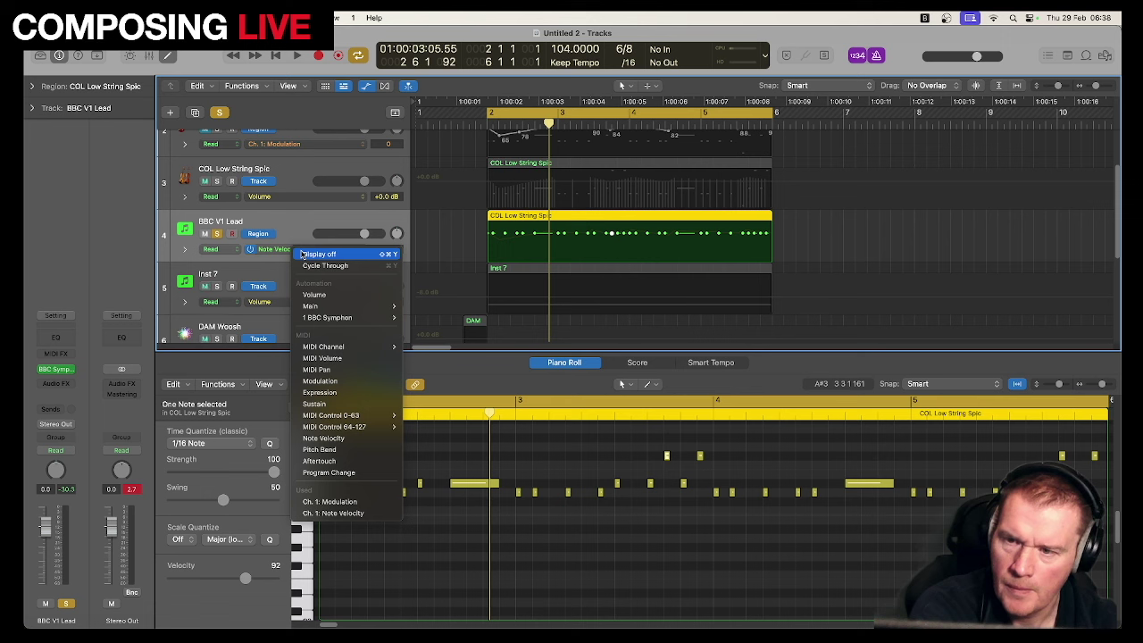
left_click(351, 502)
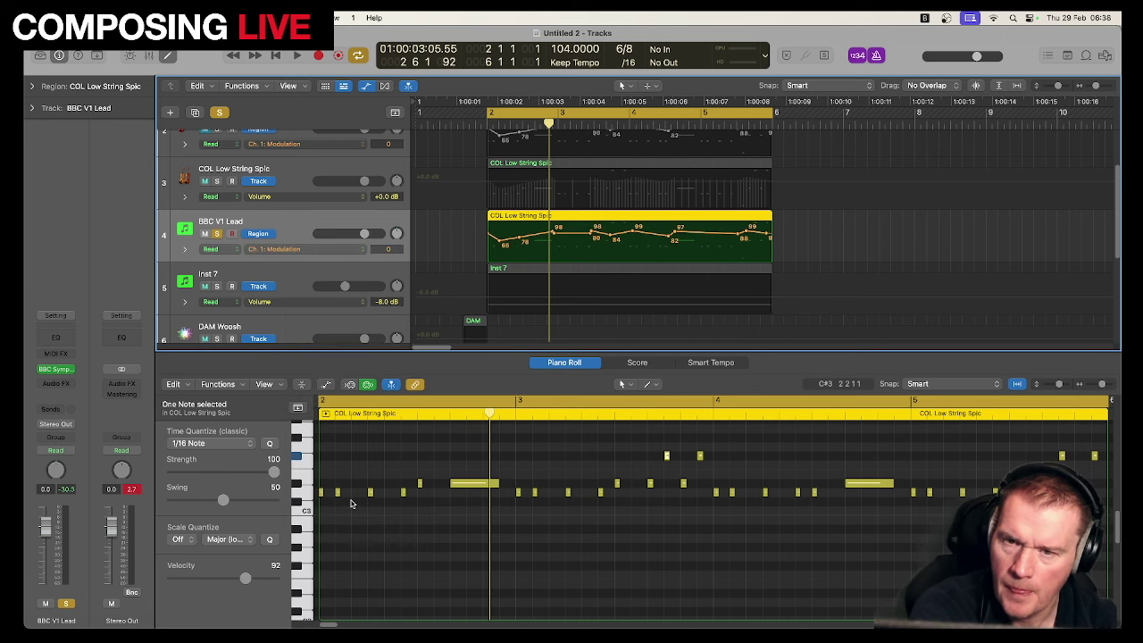
right_click(380, 224)
mouse_move(385, 228)
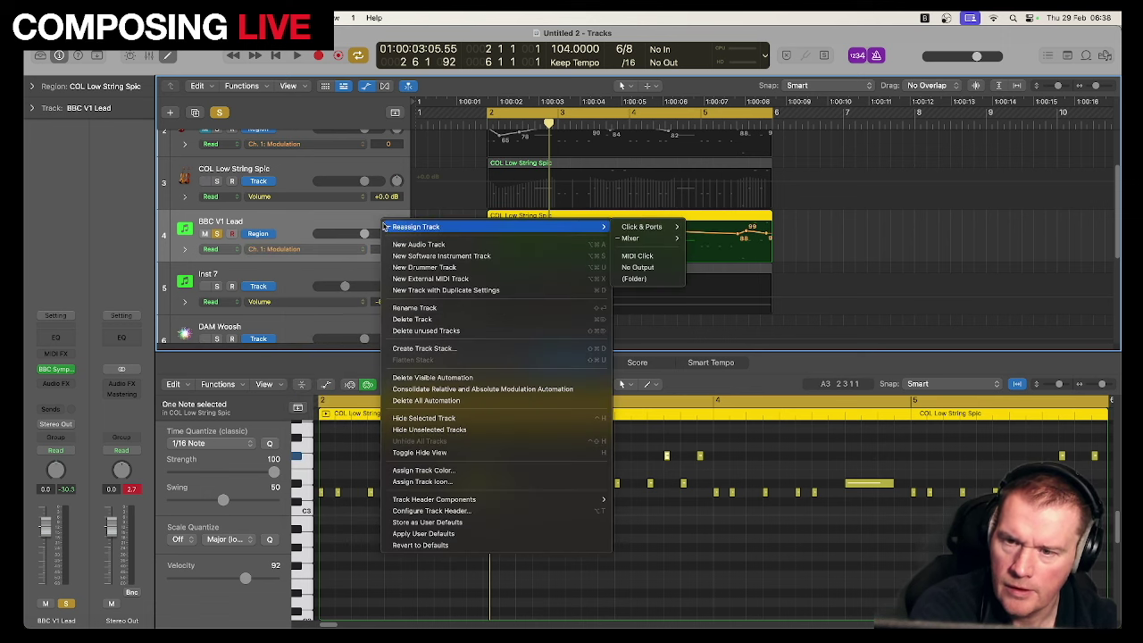
left_click(461, 376)
Step: Try raising the Dynamics slider of the Violins 1 Leader instrument while the soloed part loops
key("space")
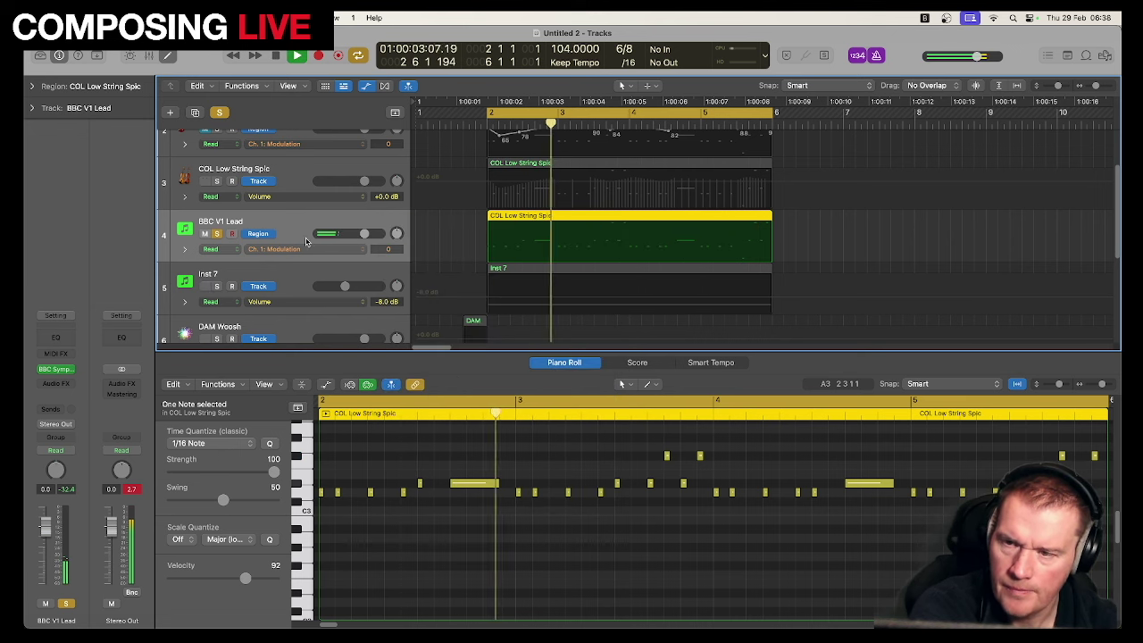
left_click(185, 229)
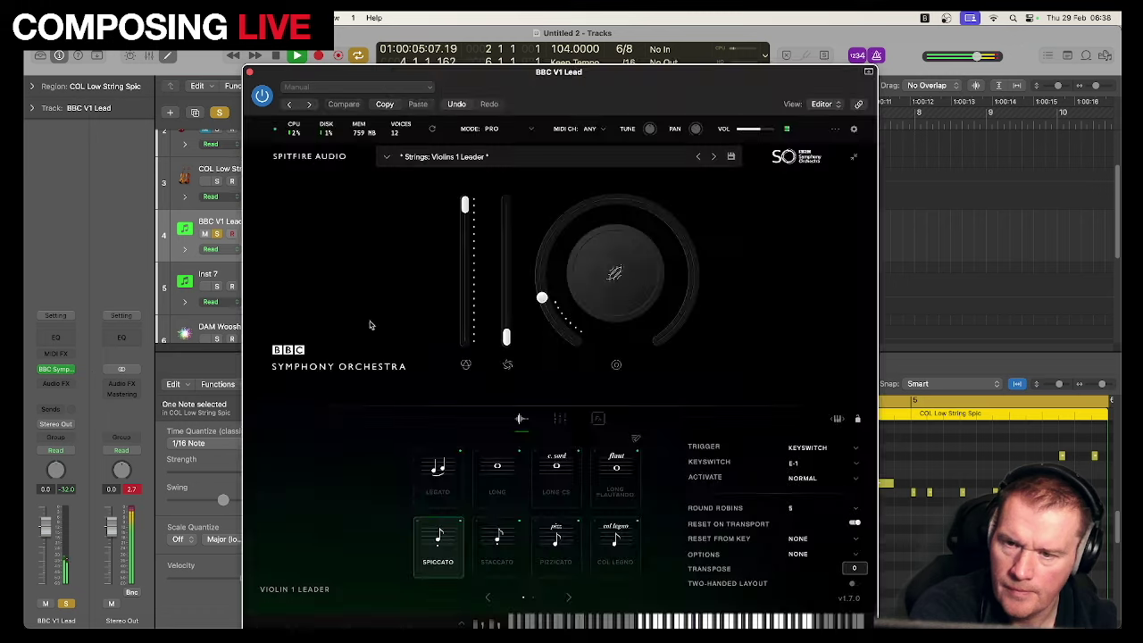
left_click_drag(506, 338, 515, 216)
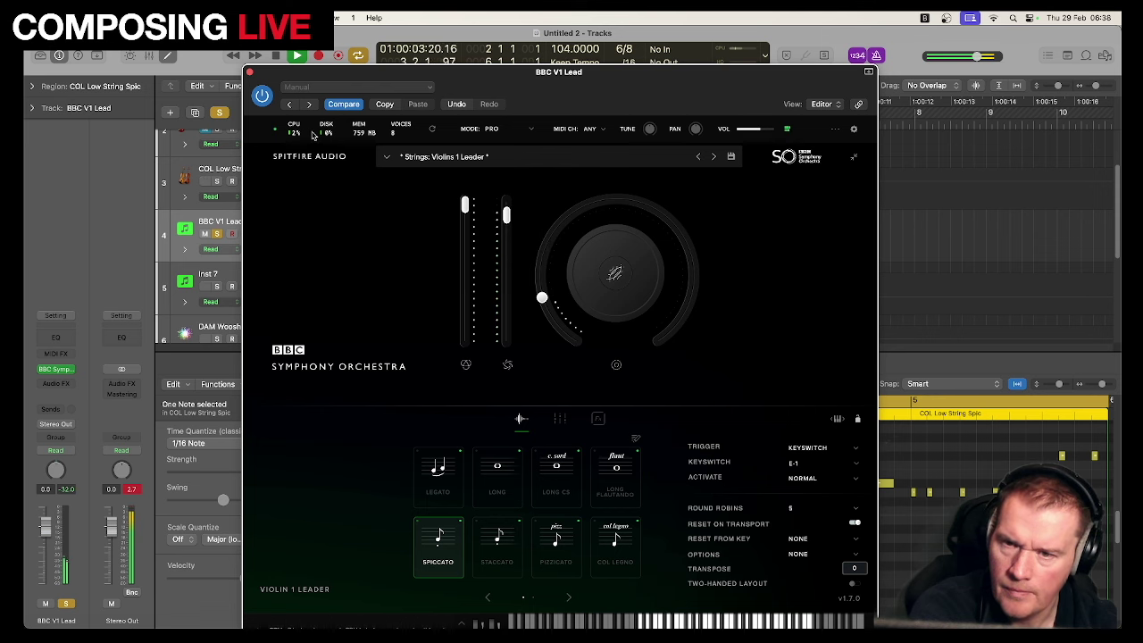
left_click(248, 70)
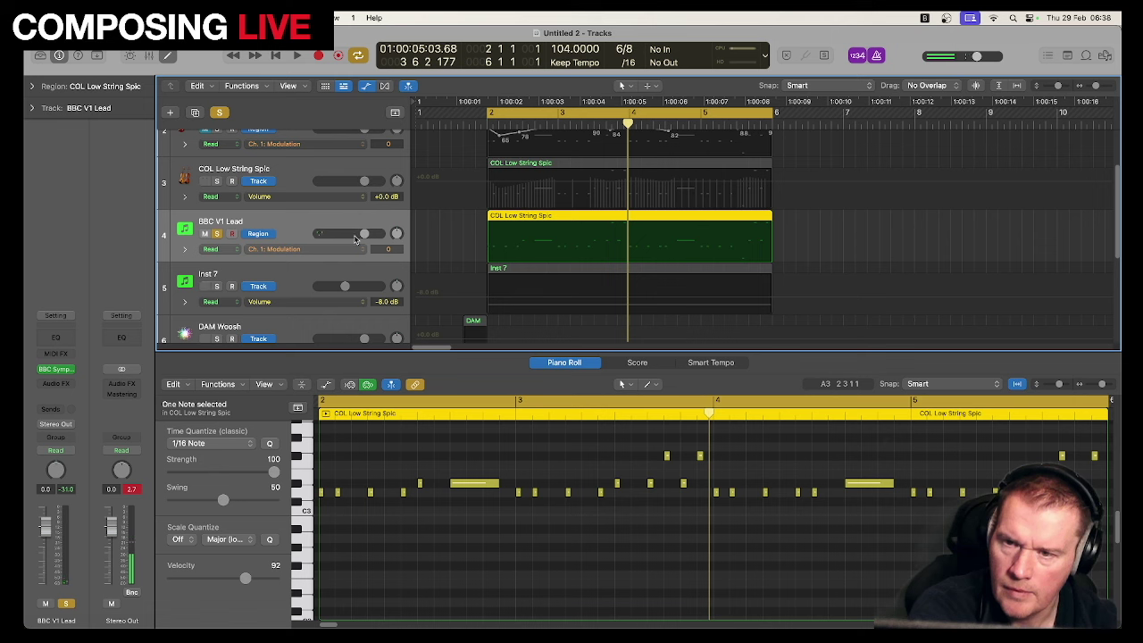
Step: Add a near-maximum modulation point at the start of the BBC V1 Lead region and play it in the full mix
key("space")
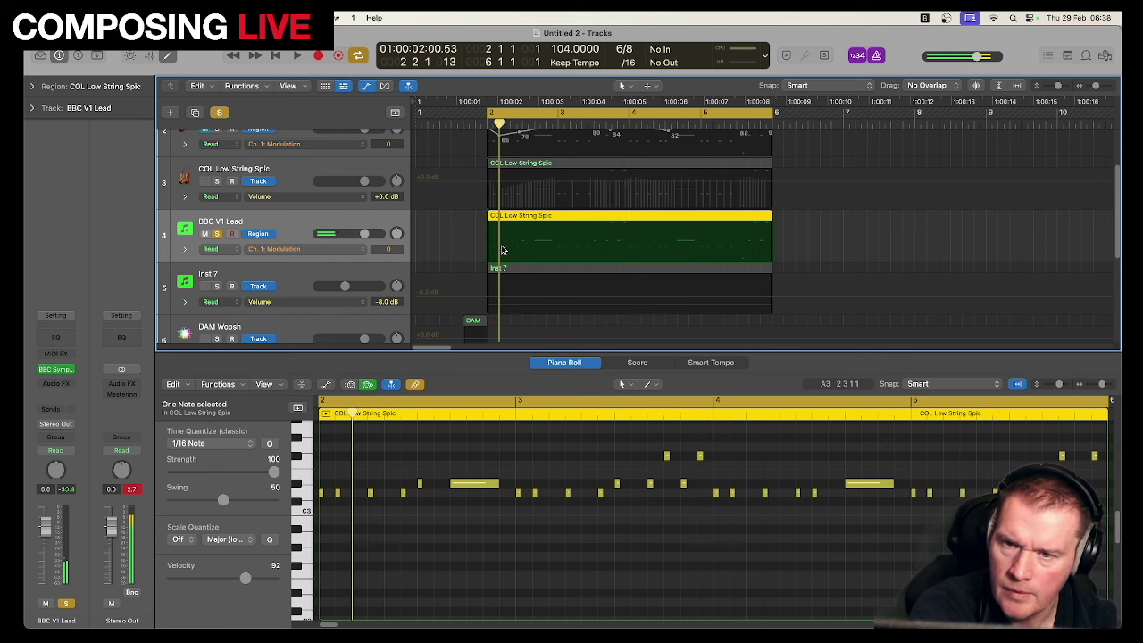
left_click(488, 250)
key("space")
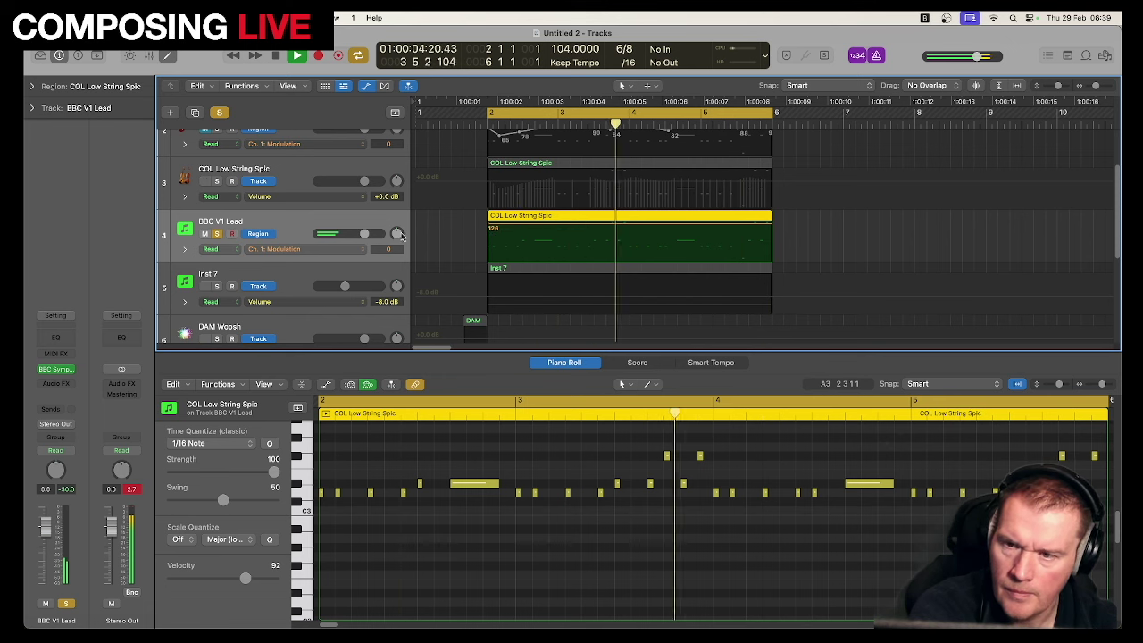
left_click(216, 233)
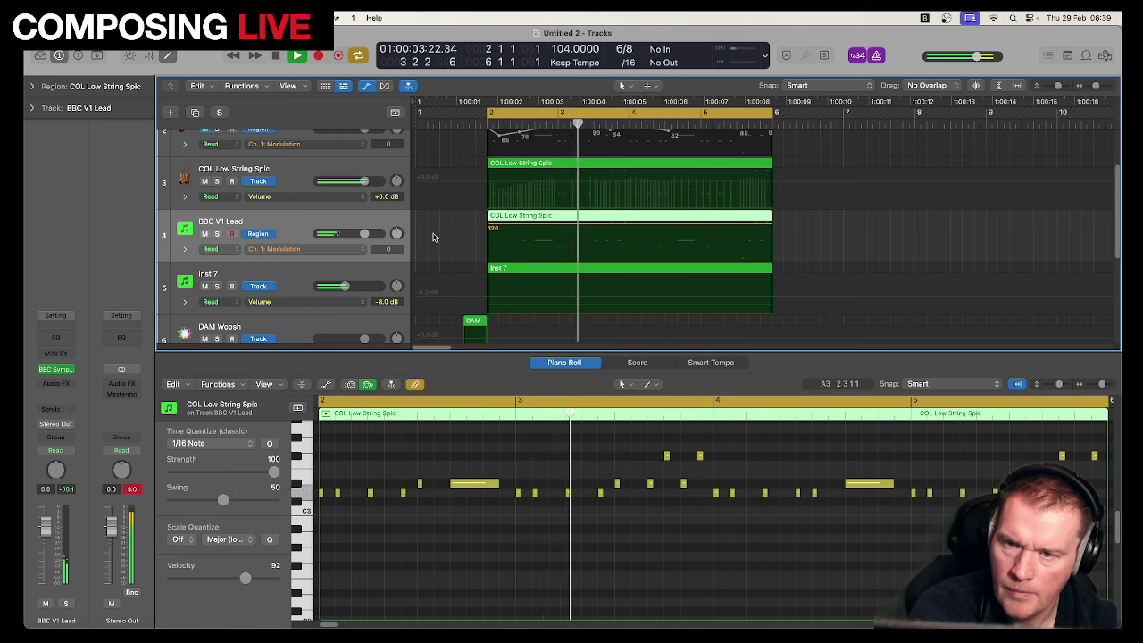
left_click(366, 85)
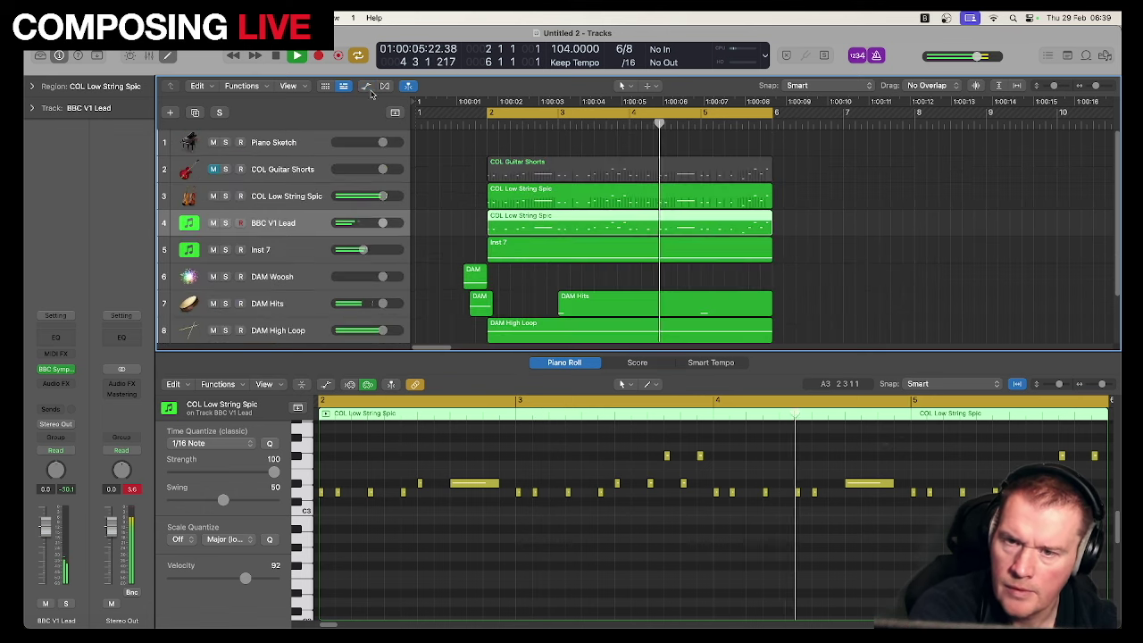
Step: Transpose all BBC V1 Lead notes up another octave and compare them soloed and in the full mix
left_click(451, 224)
left_click(530, 227)
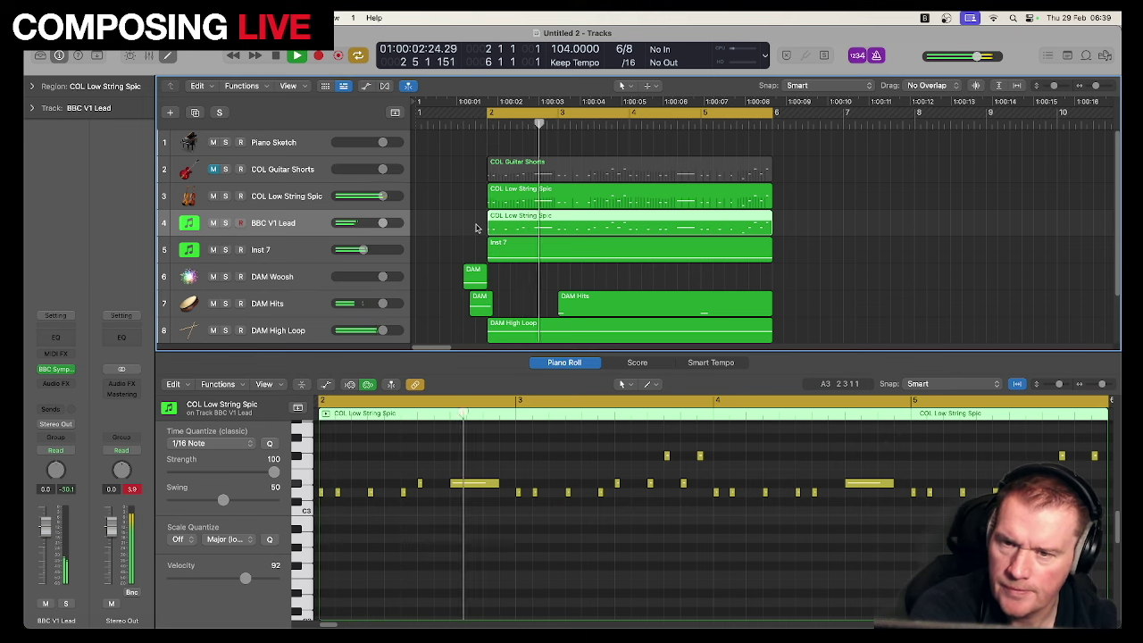
left_click(560, 448)
key("super+a")
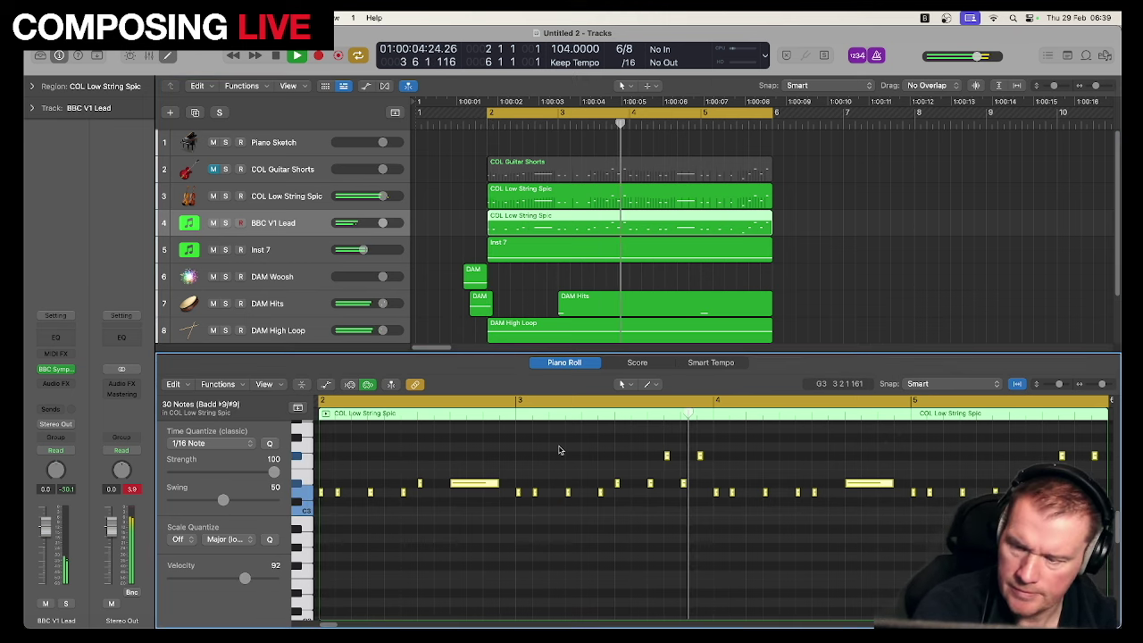
key("Delete")
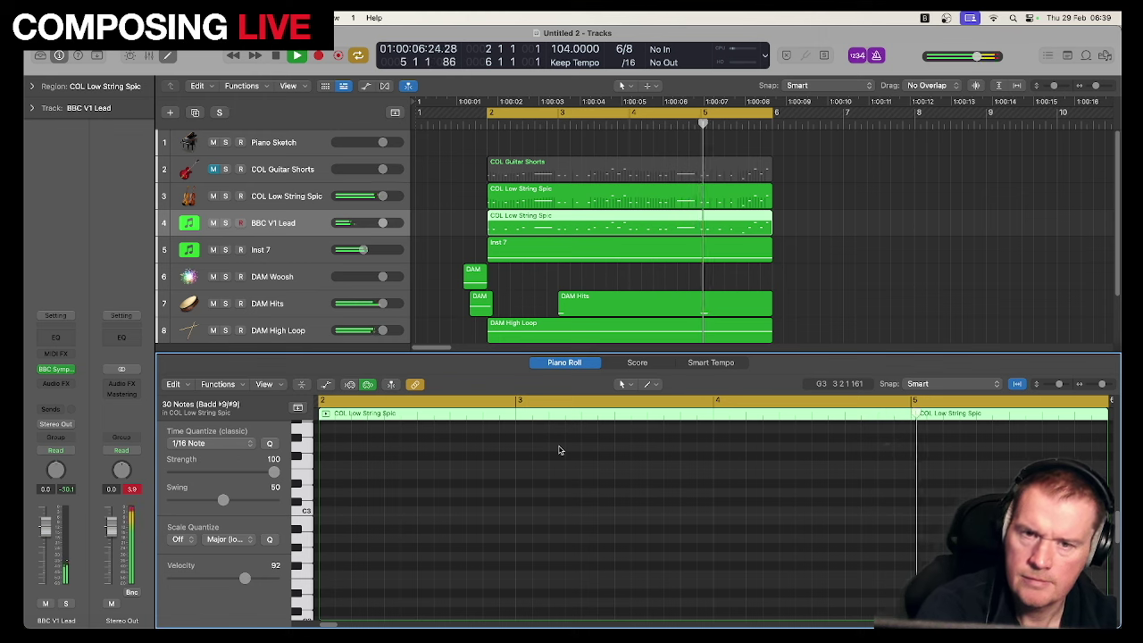
left_click(226, 223)
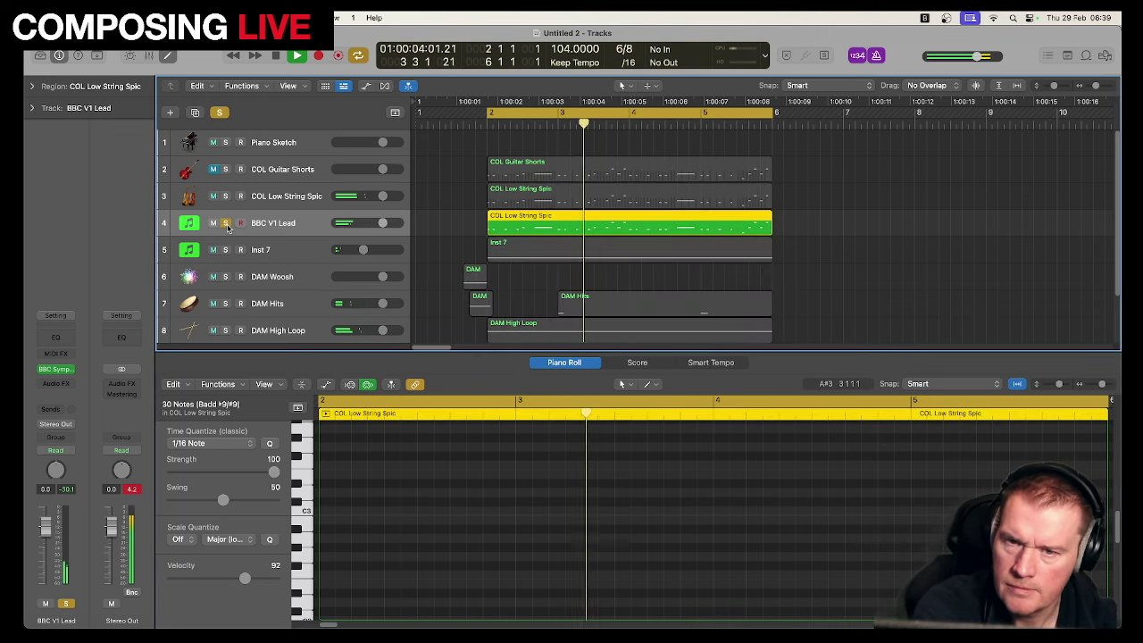
left_click(226, 223)
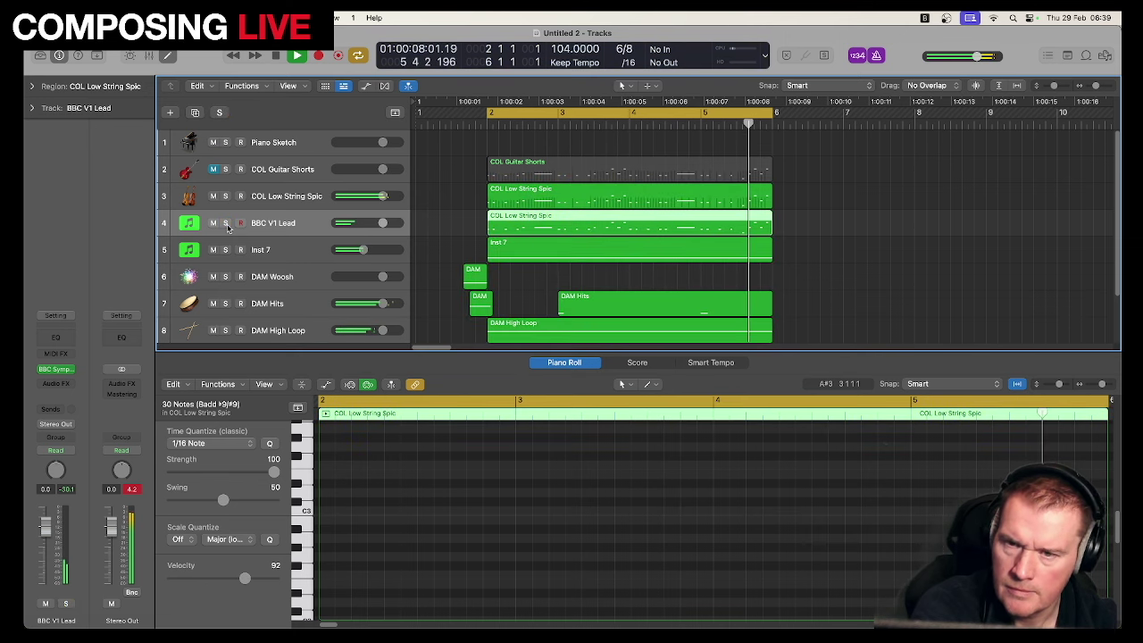
Step: Transpose all BBC V1 Lead notes back down one octave while the arrangement loops
left_click(451, 224)
left_click(515, 217)
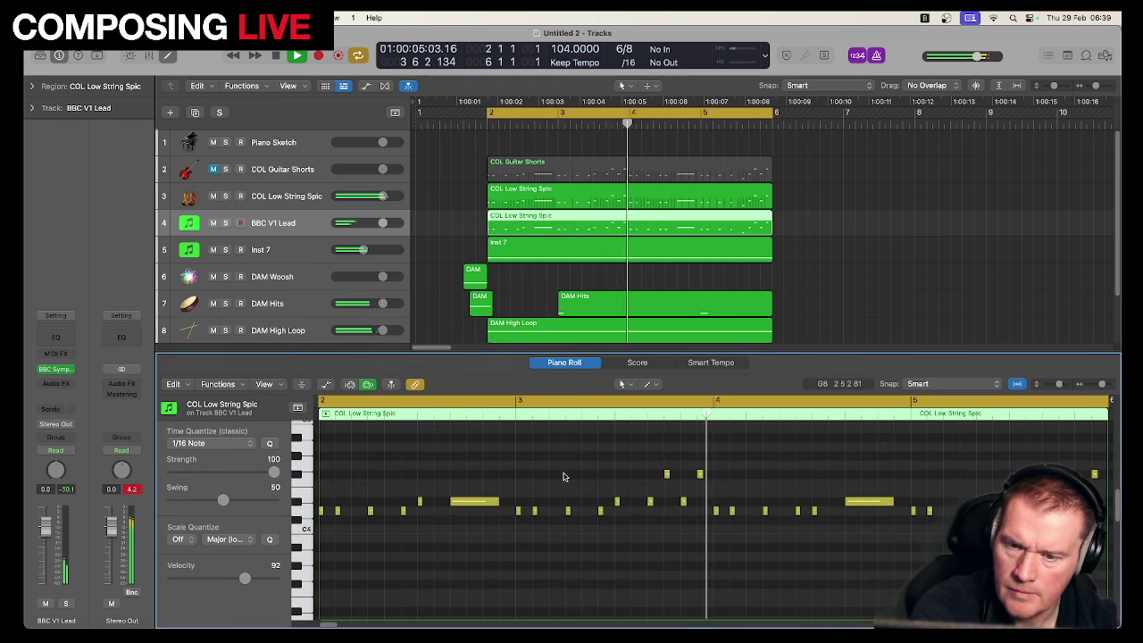
key("super+a")
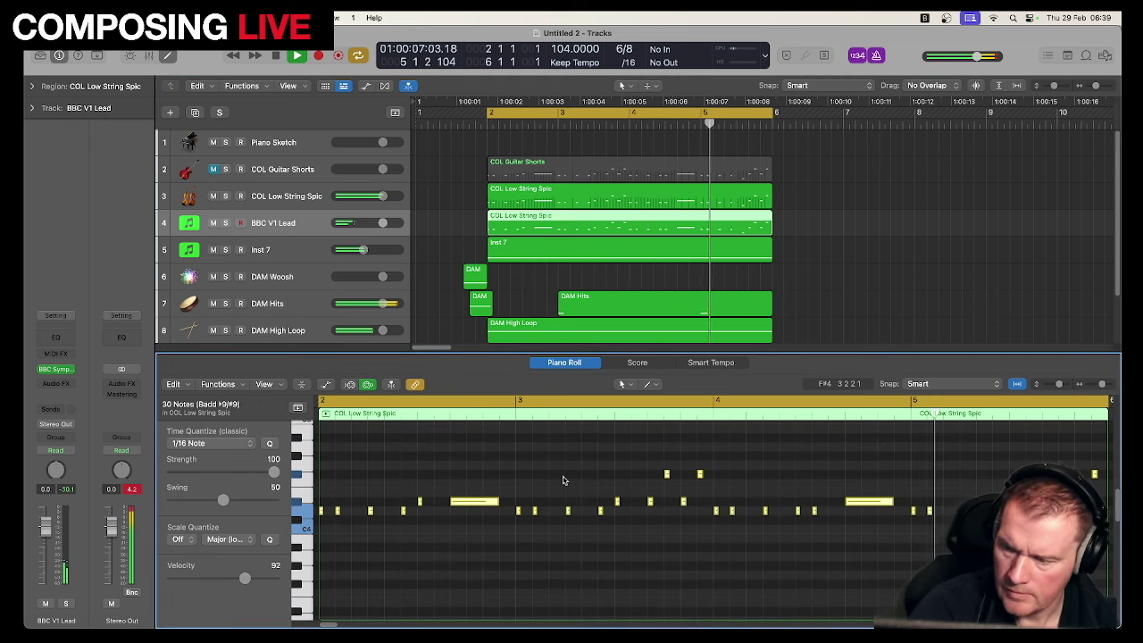
key("alt+shift+Down")
scroll(563, 481, "down", 3)
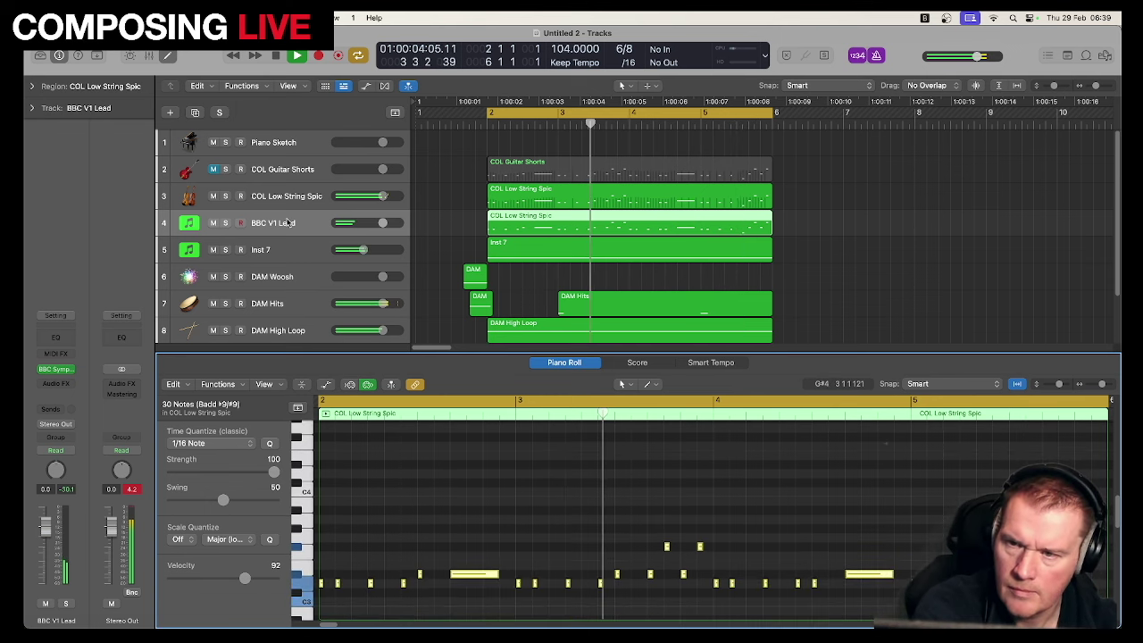
Step: Set the Violins 1 Leader instrument's large dial to 23% and switch its microphone signal from Mix 1 to Close
left_click(55, 369)
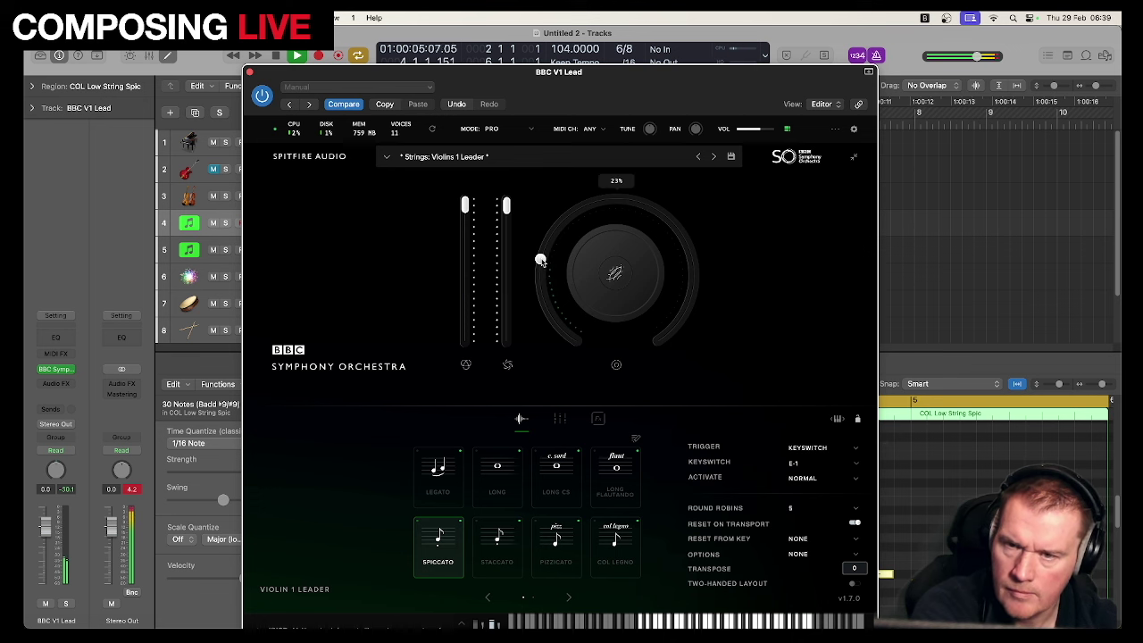
left_click(559, 418)
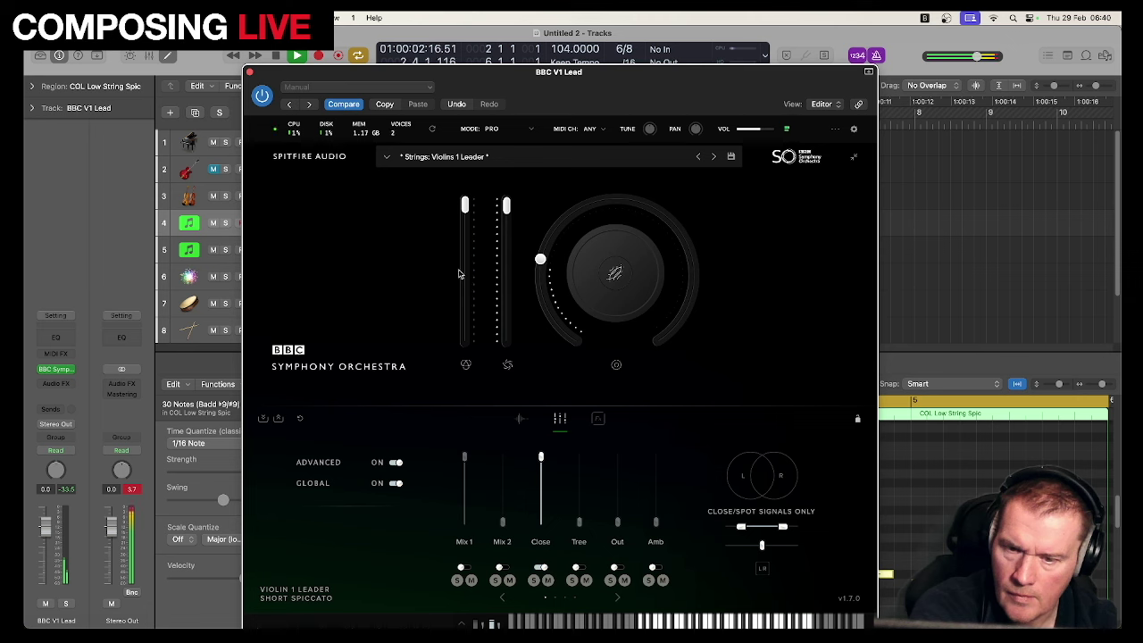
Step: Play the BBC V1 Lead part in the full mix and compare it soloed
left_click_drag(405, 83, 512, 375)
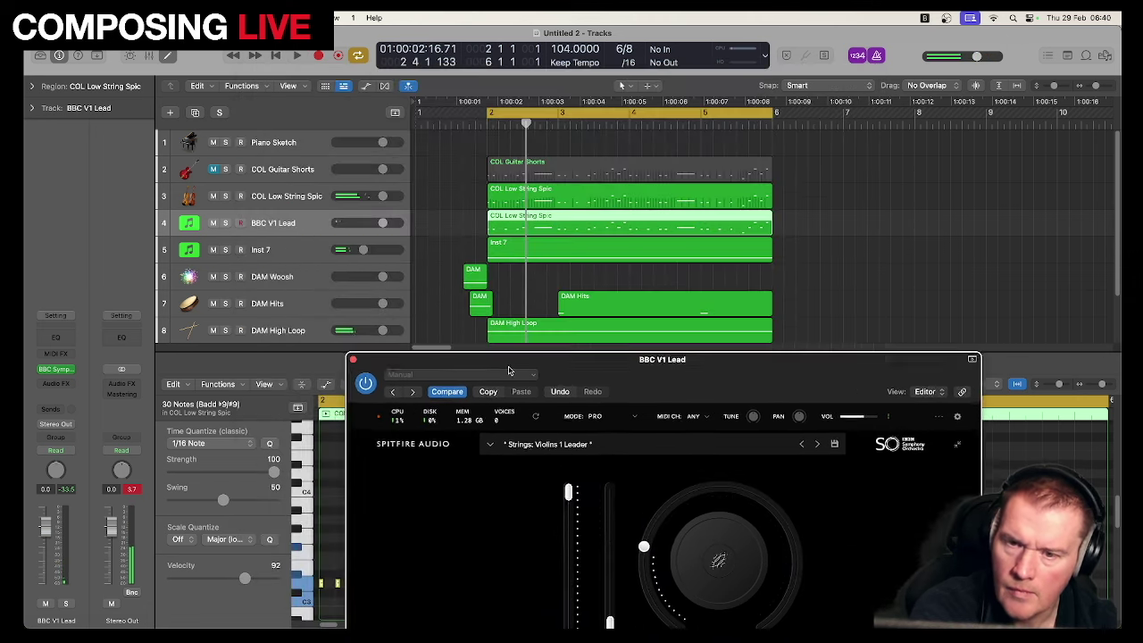
key("space")
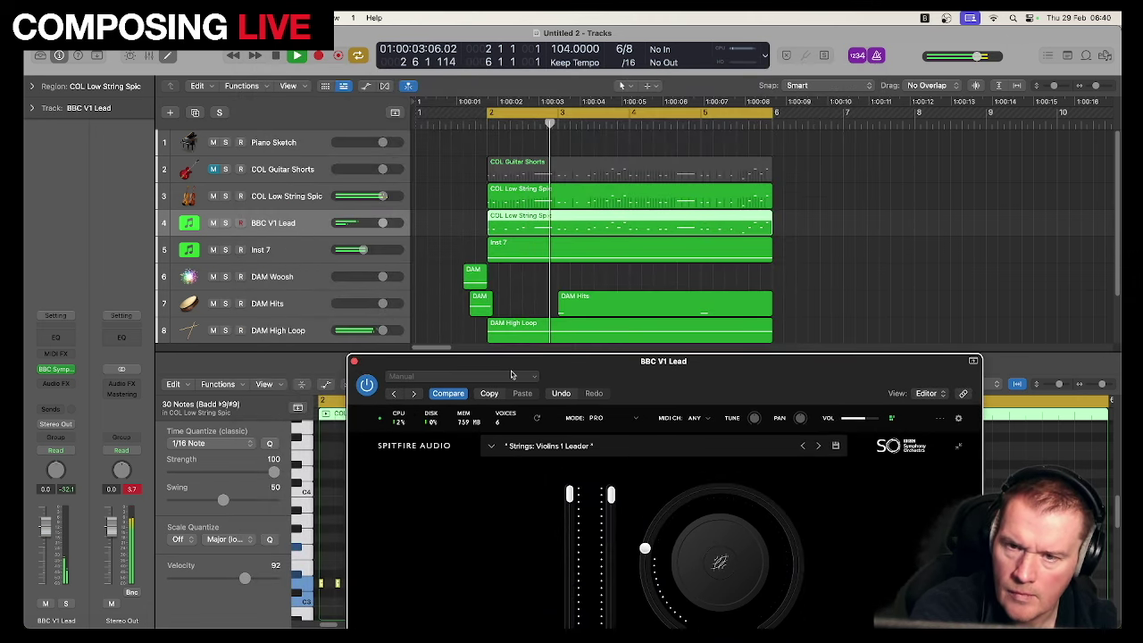
key("space")
left_click(225, 223)
key("space")
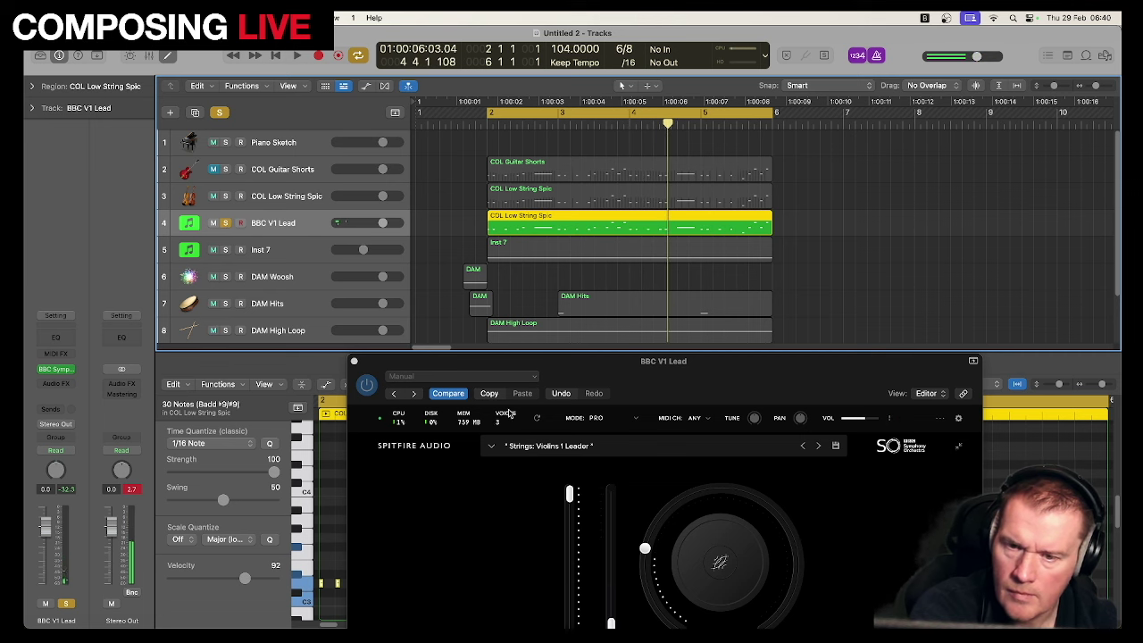
Step: Blend the Tree and Amb microphone signals with Close in the soloed Violins 1 Leader instrument while its part plays
double_click(496, 364)
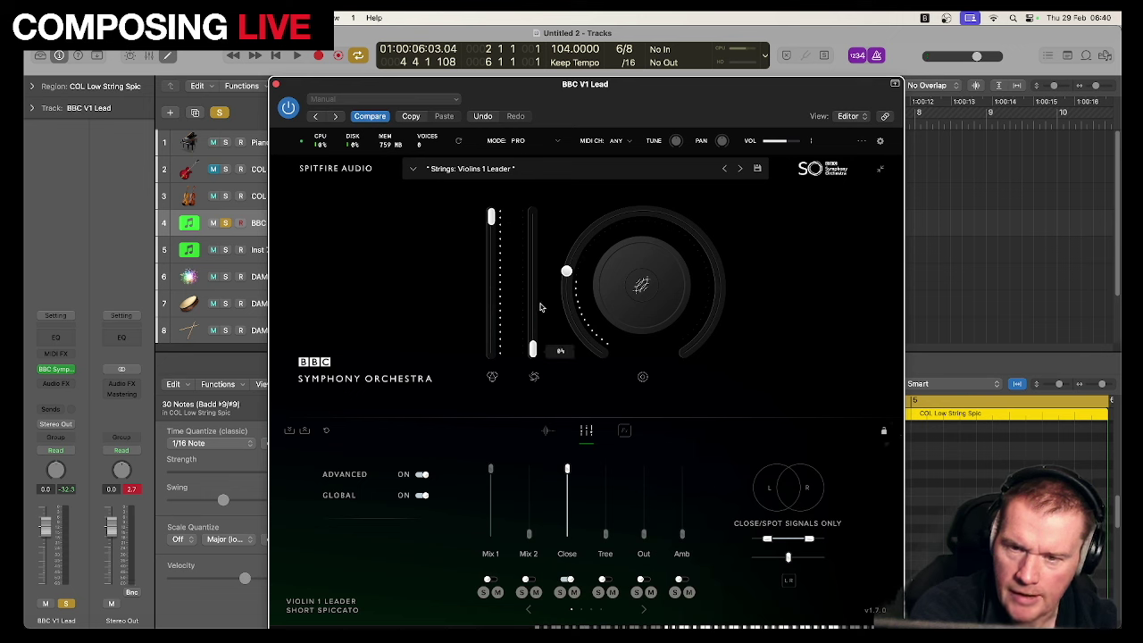
key("space")
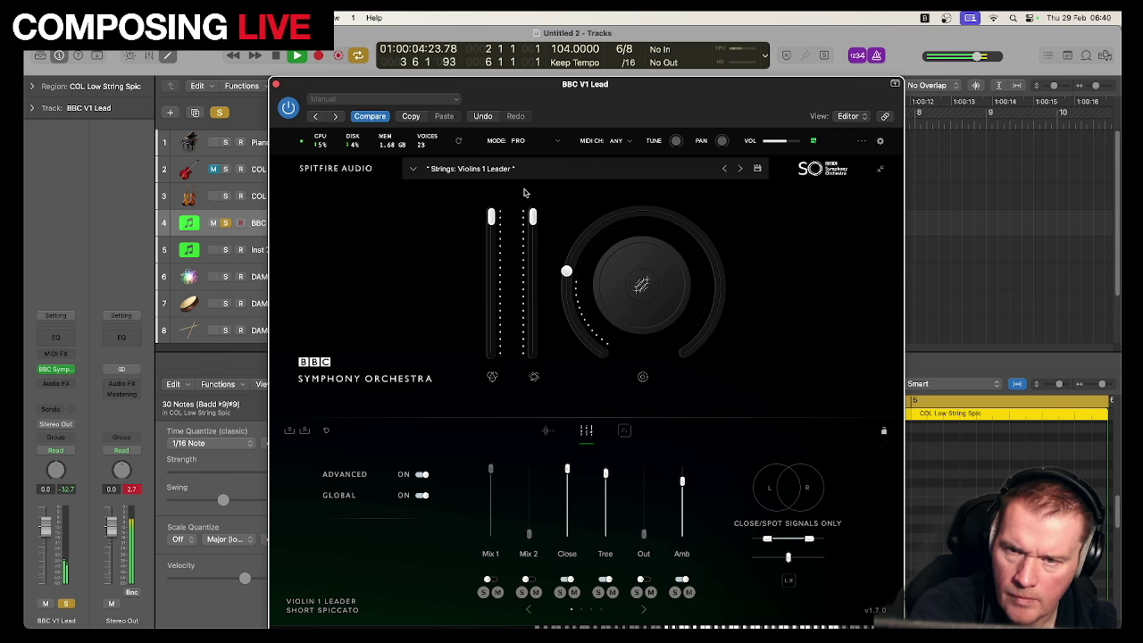
left_click(276, 85)
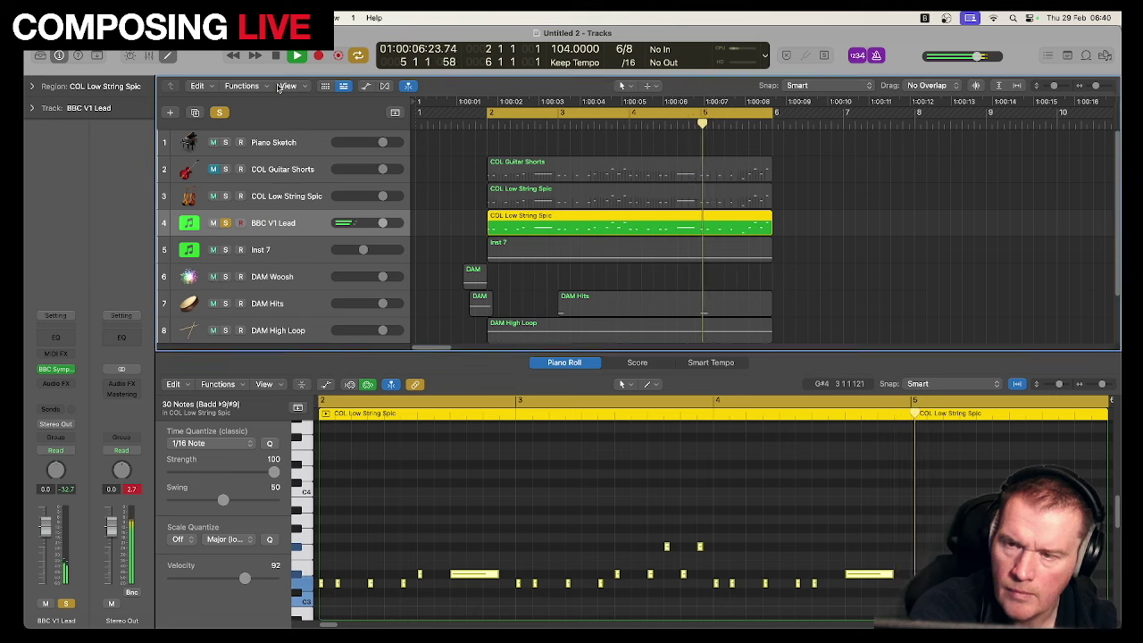
Step: Return BBC V1 Lead to the full mix and lower the COL Low String Spic track volume slightly
left_click(225, 222)
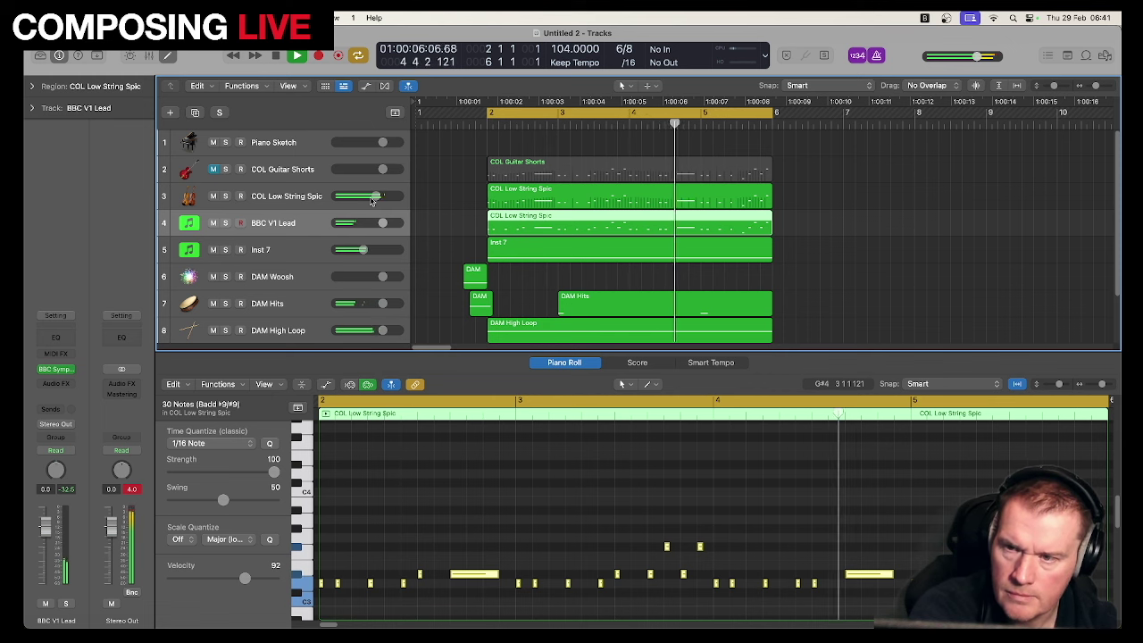
key("space")
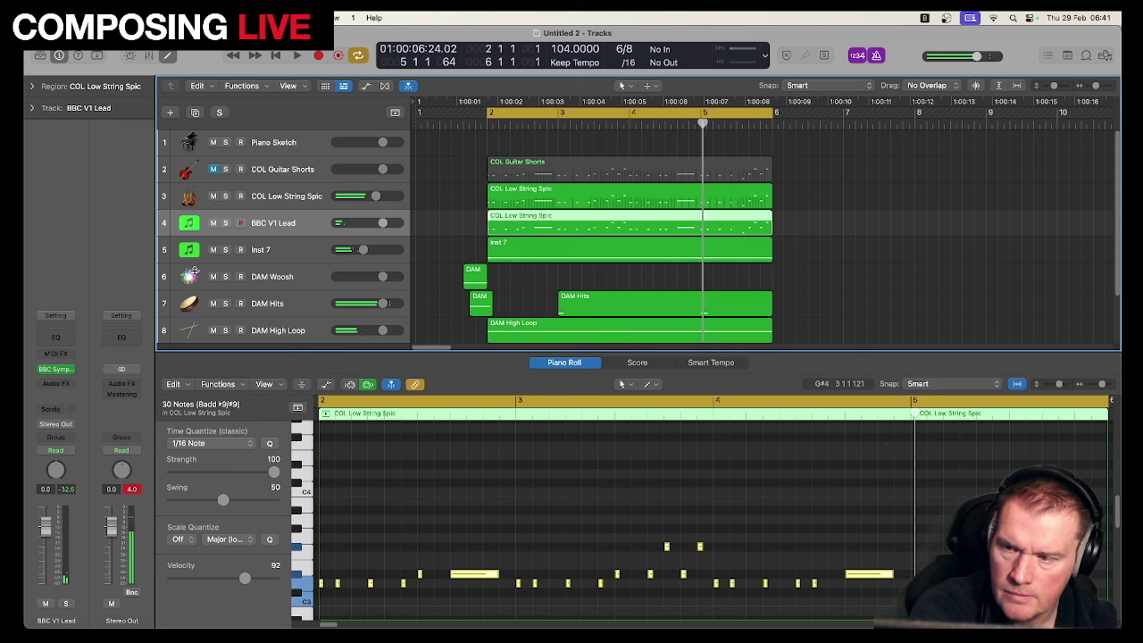
Step: Insert a Gain plug-in on the BBC V1 Lead track and set it to +8.0 dB against the playing mix
left_click(61, 391)
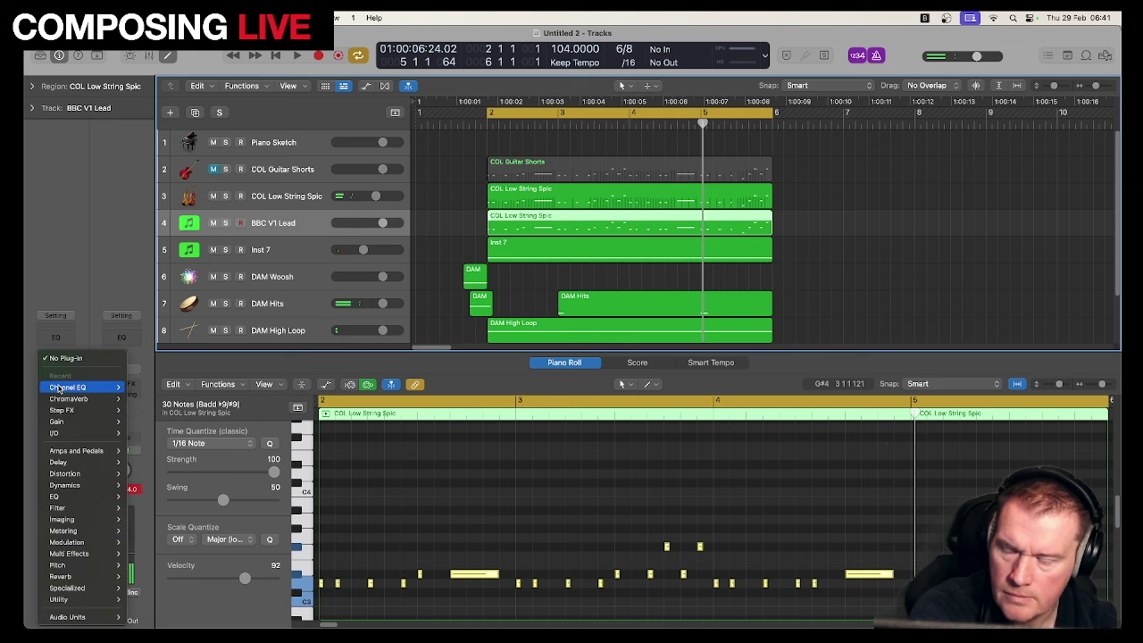
mouse_move(120, 587)
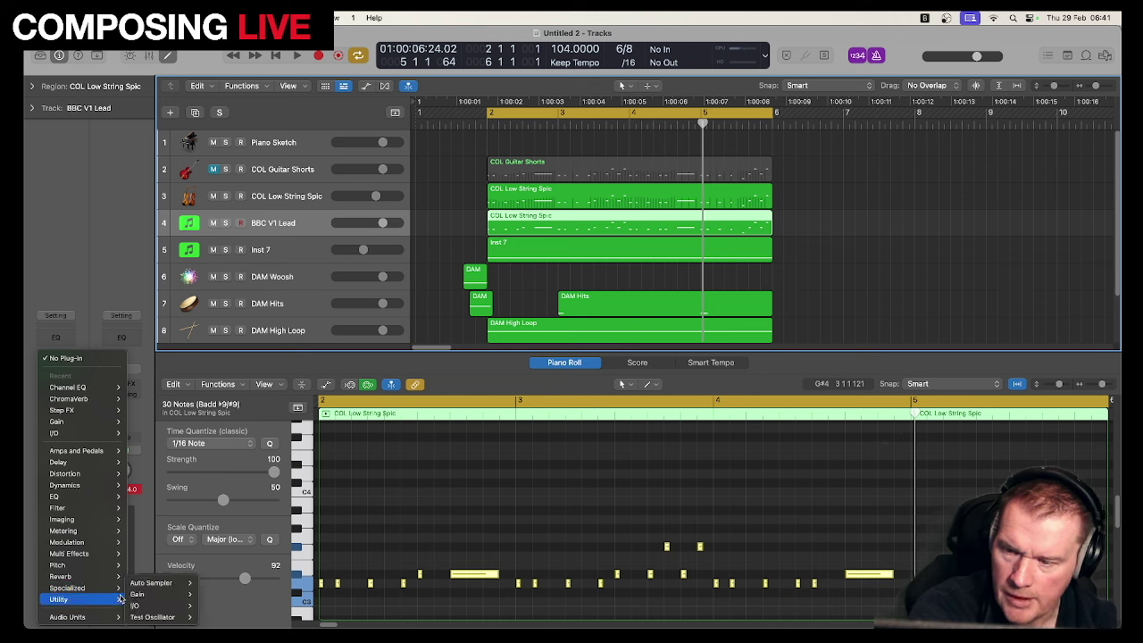
left_click(227, 594)
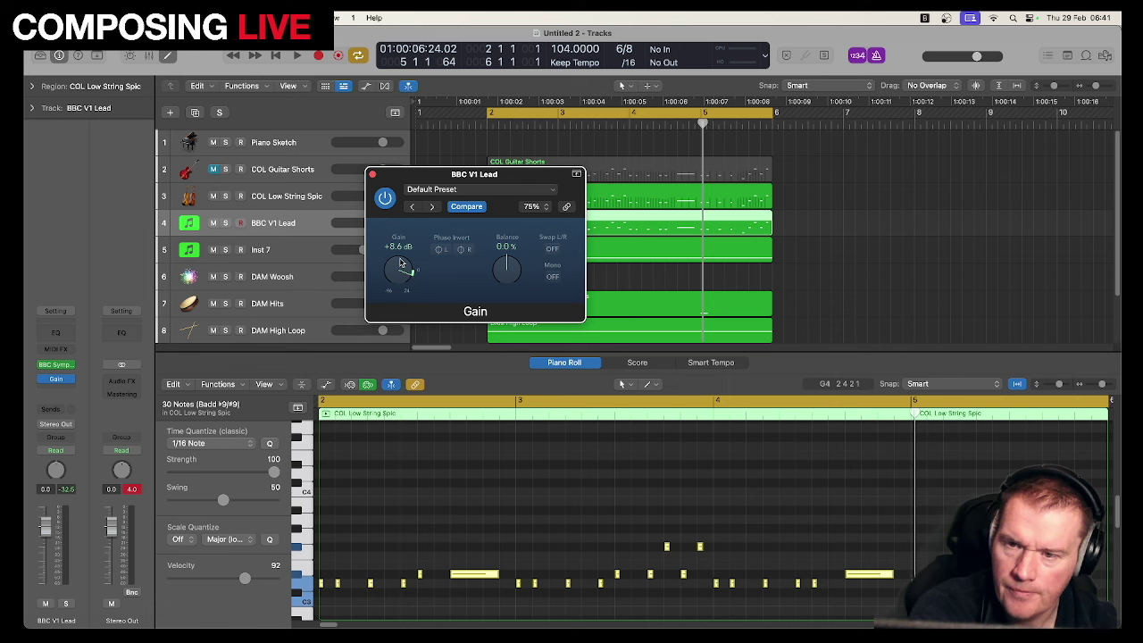
scroll(400, 263, "up", 4)
key("space")
scroll(399, 266, "down", 4)
scroll(400, 269, "down", 1)
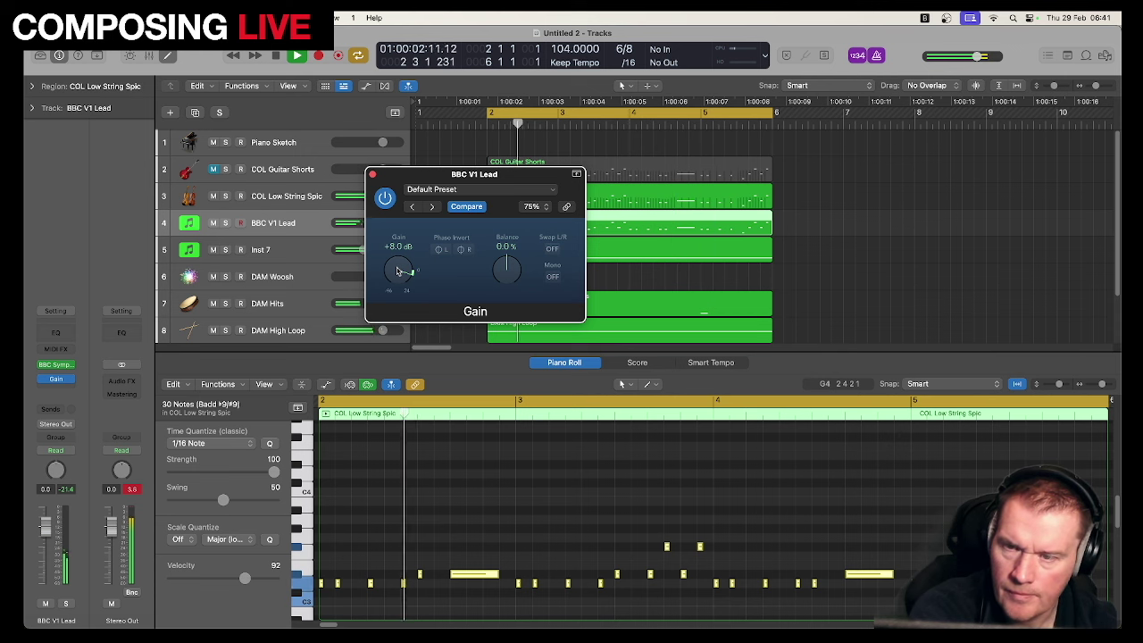
left_click(371, 174)
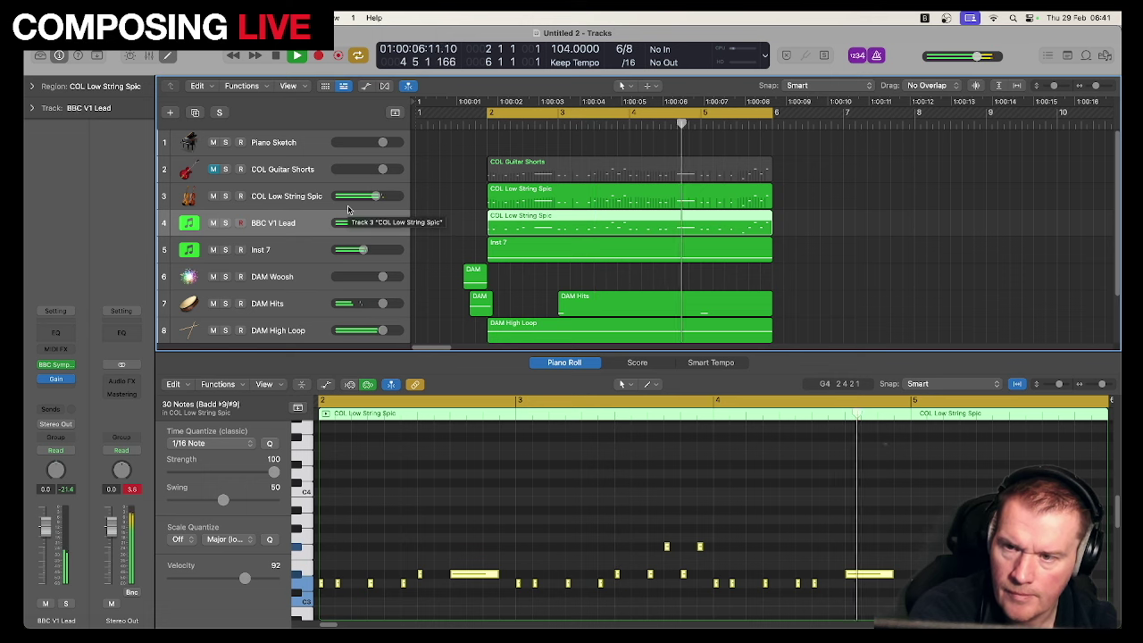
Step: Reduce the BBC V1 Lead Gain plug-in to +4.0 dB while the arrangement loops
left_click(56, 379)
left_click_drag(406, 262, 403, 277)
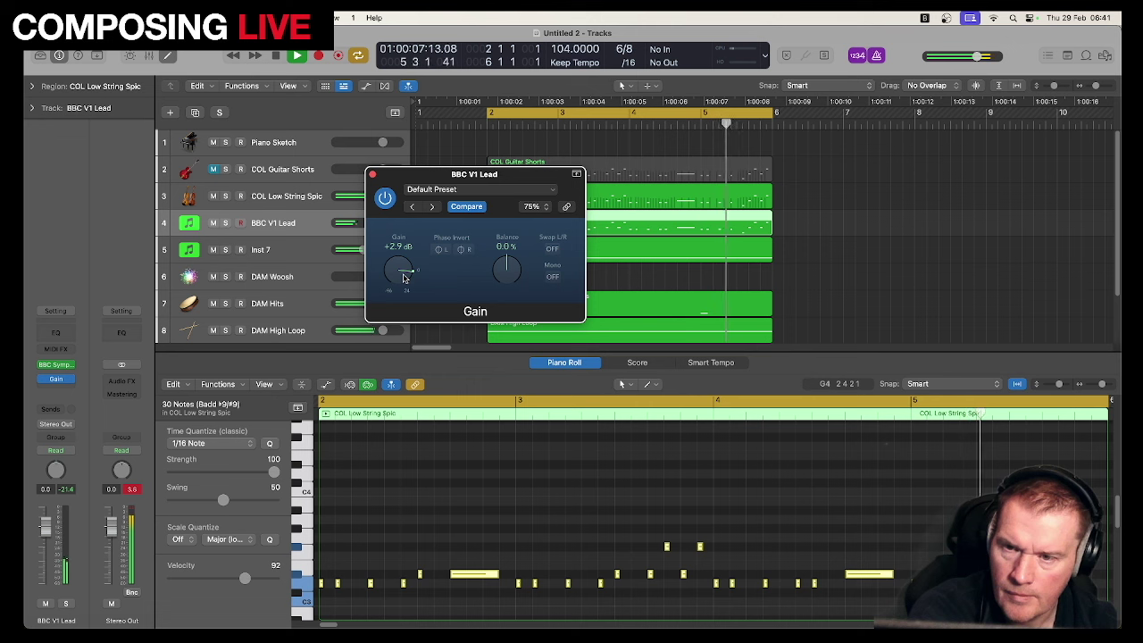
left_click_drag(405, 275, 403, 277)
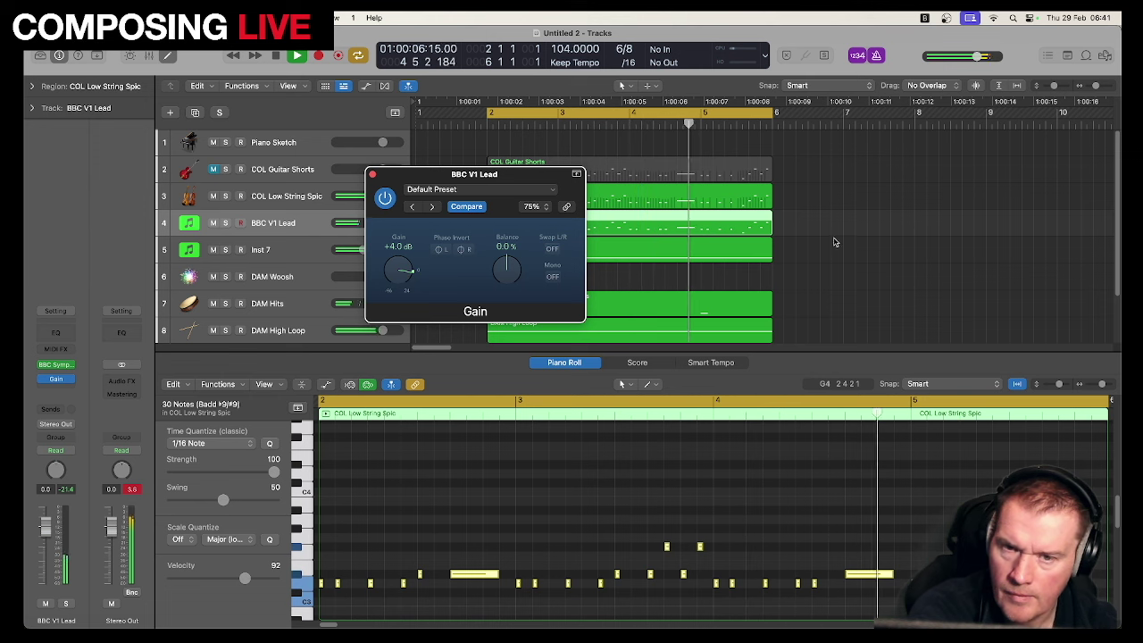
left_click(372, 174)
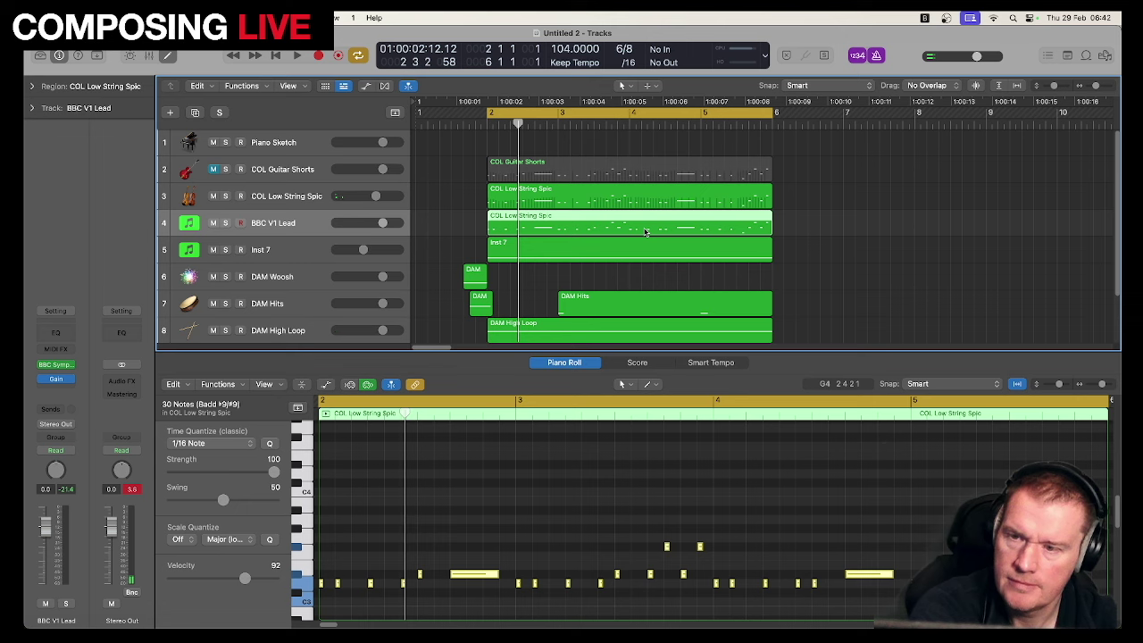
Step: Create one software instrument track below BBC V1 Lead and load BBC Symphony Orchestra on it
left_click(170, 112)
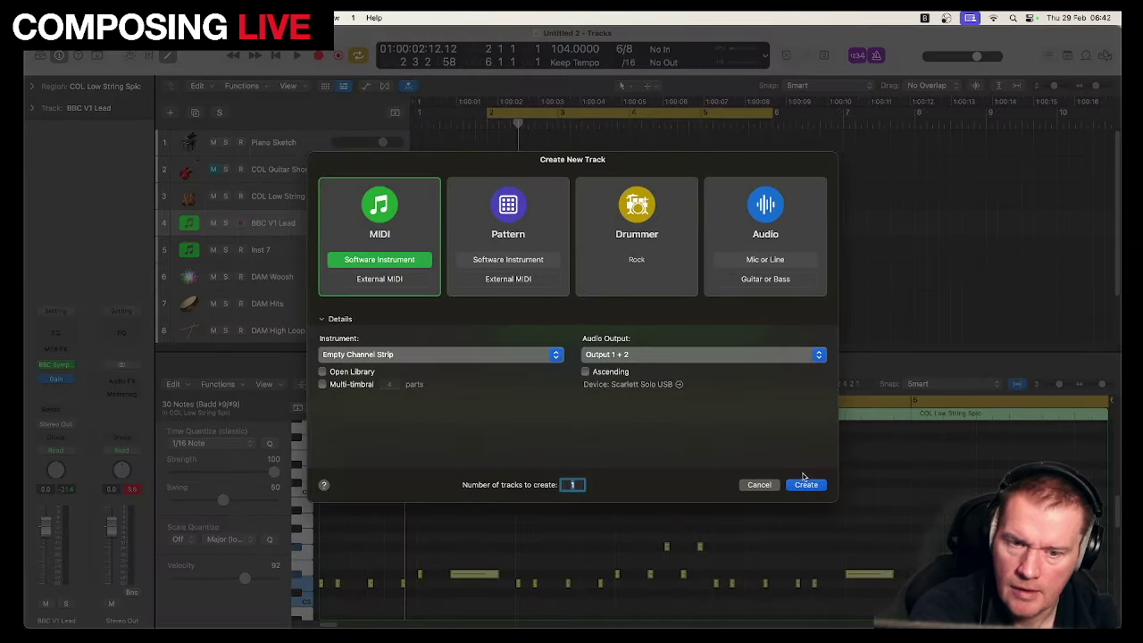
left_click(803, 485)
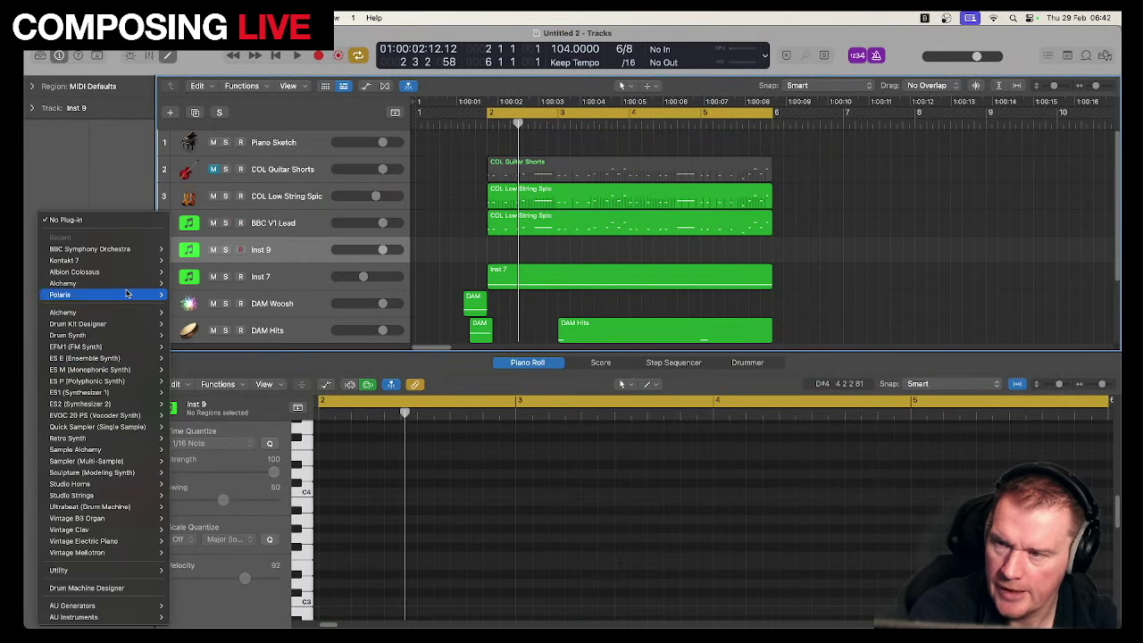
mouse_move(143, 249)
left_click(184, 249)
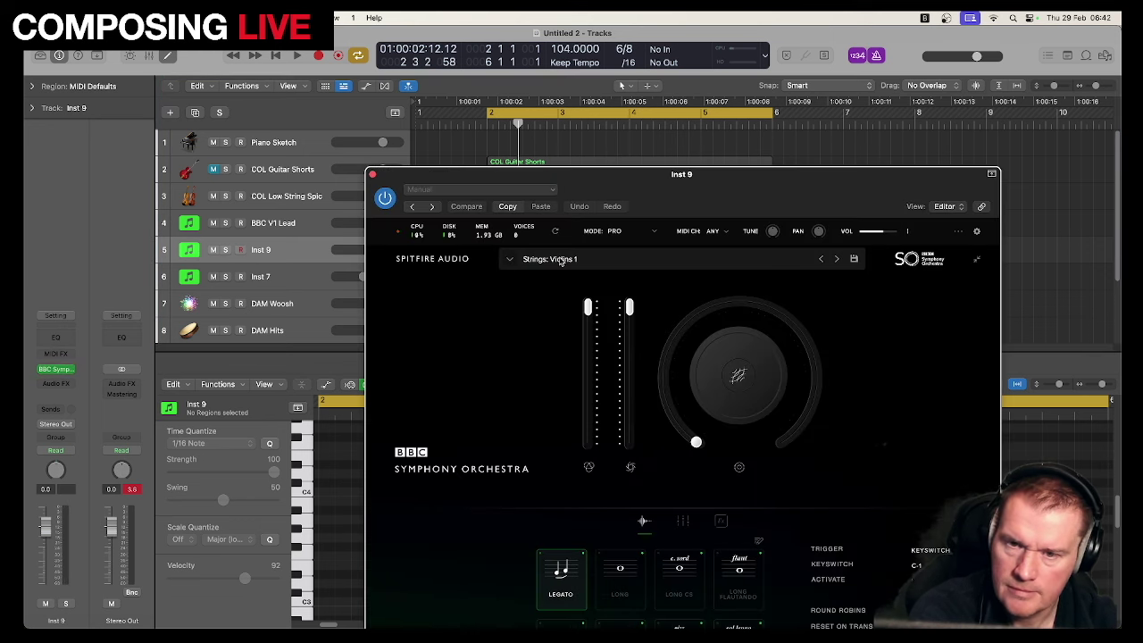
Step: Load the Violas strings preset on Inst 9 and set the instrument's large dial to 14%
left_click(560, 260)
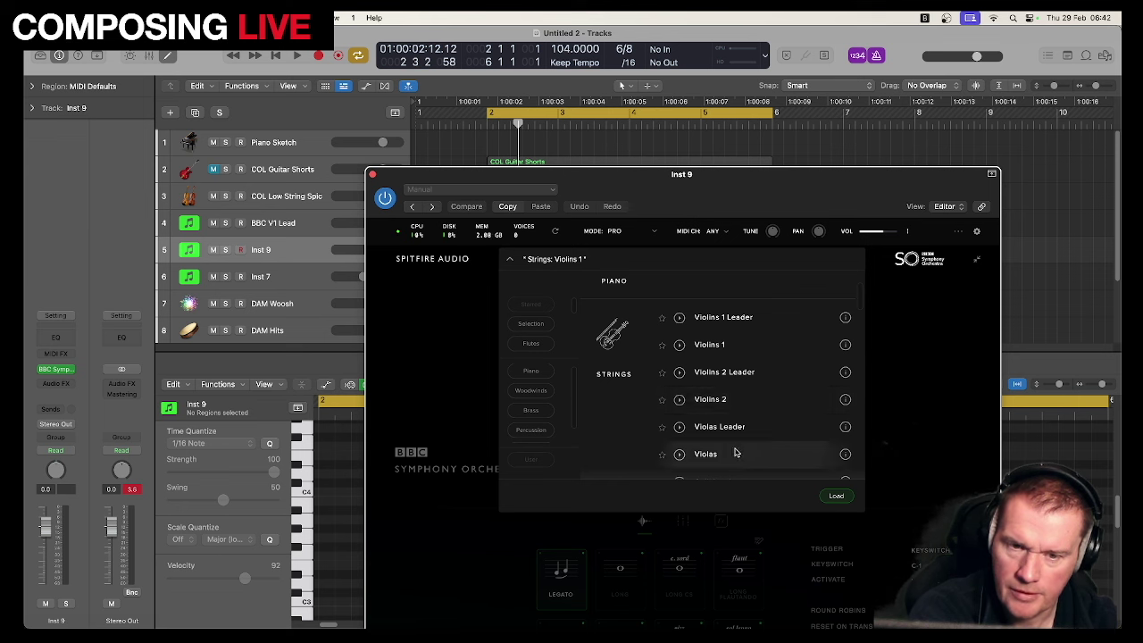
double_click(735, 453)
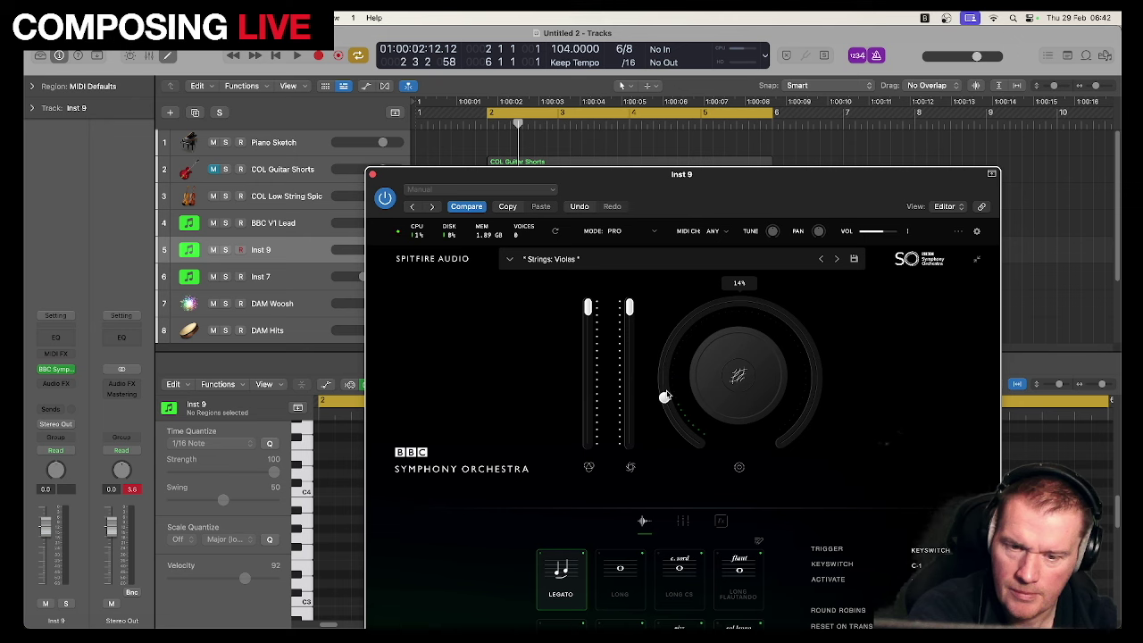
left_click_drag(491, 179, 453, 93)
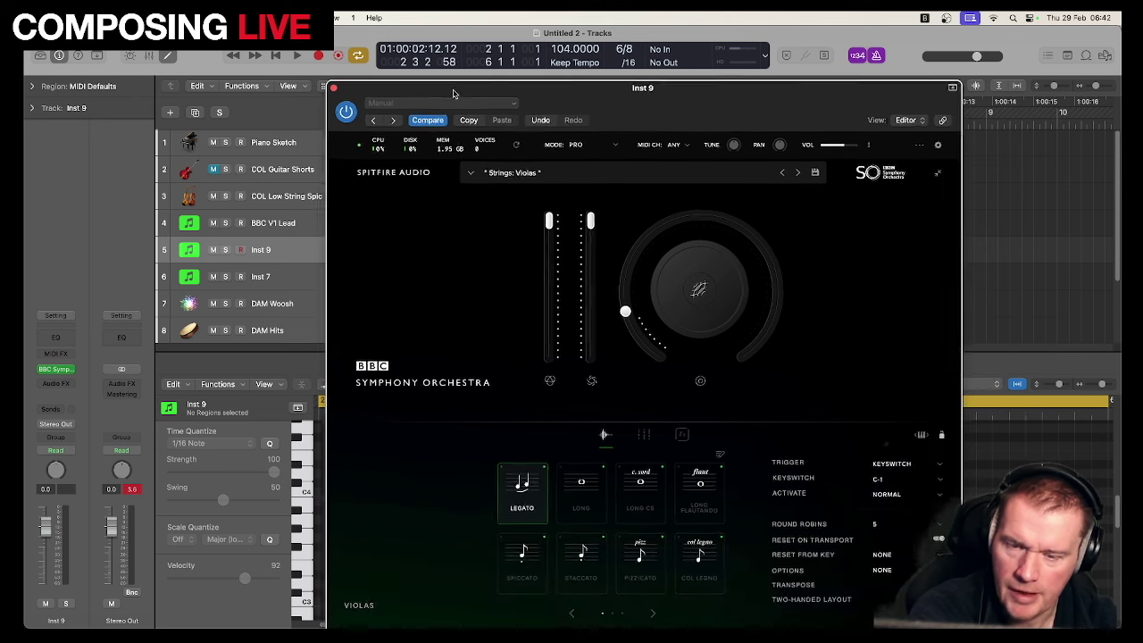
left_click(332, 87)
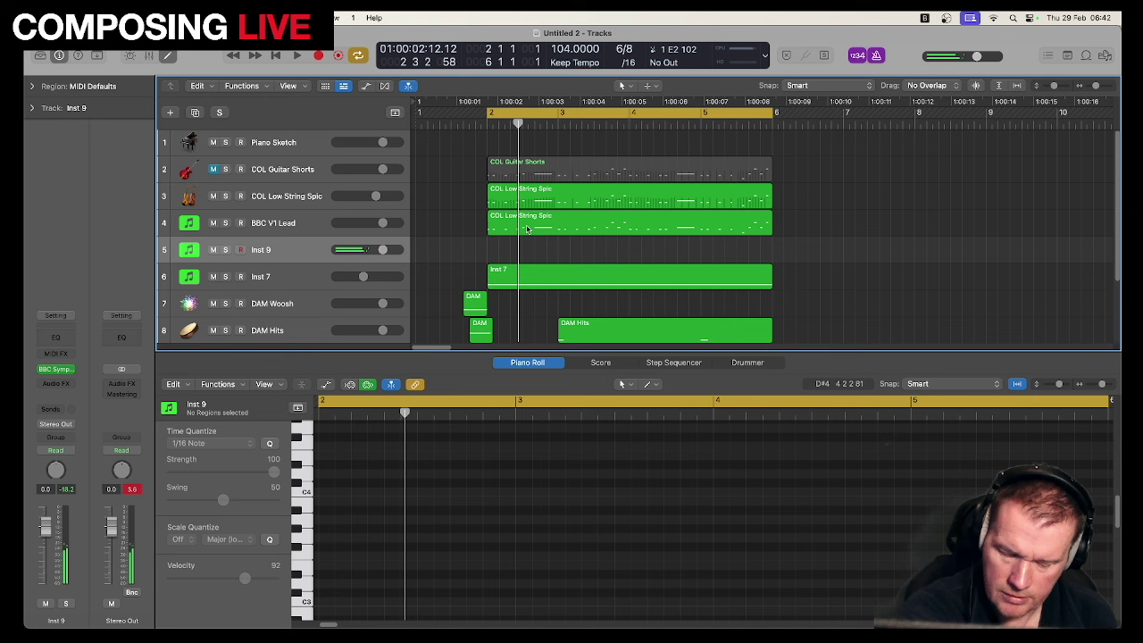
Step: Rehearse a low Violas part live on Inst 9 over repeated playback of the looped arrangement
key("space")
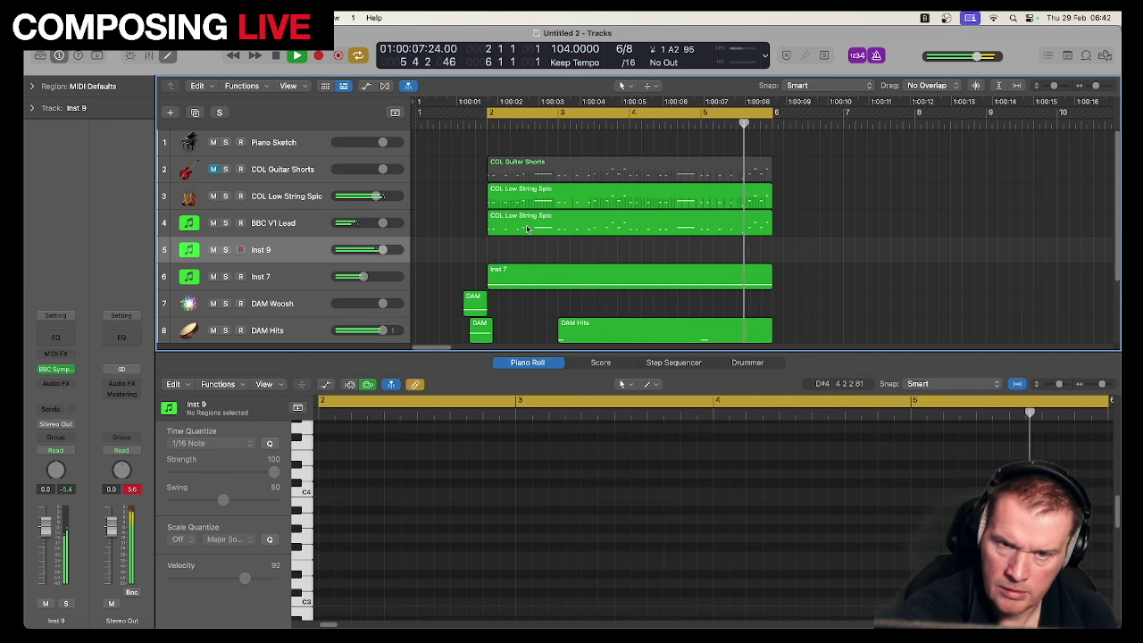
key("space")
key("space")
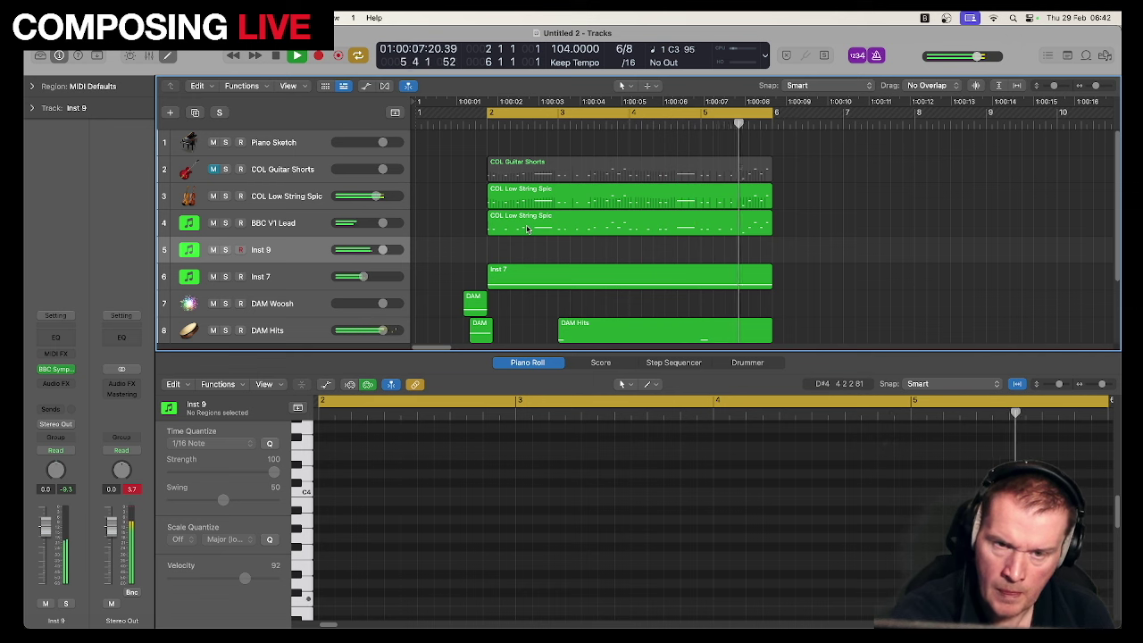
key("space")
key("space")
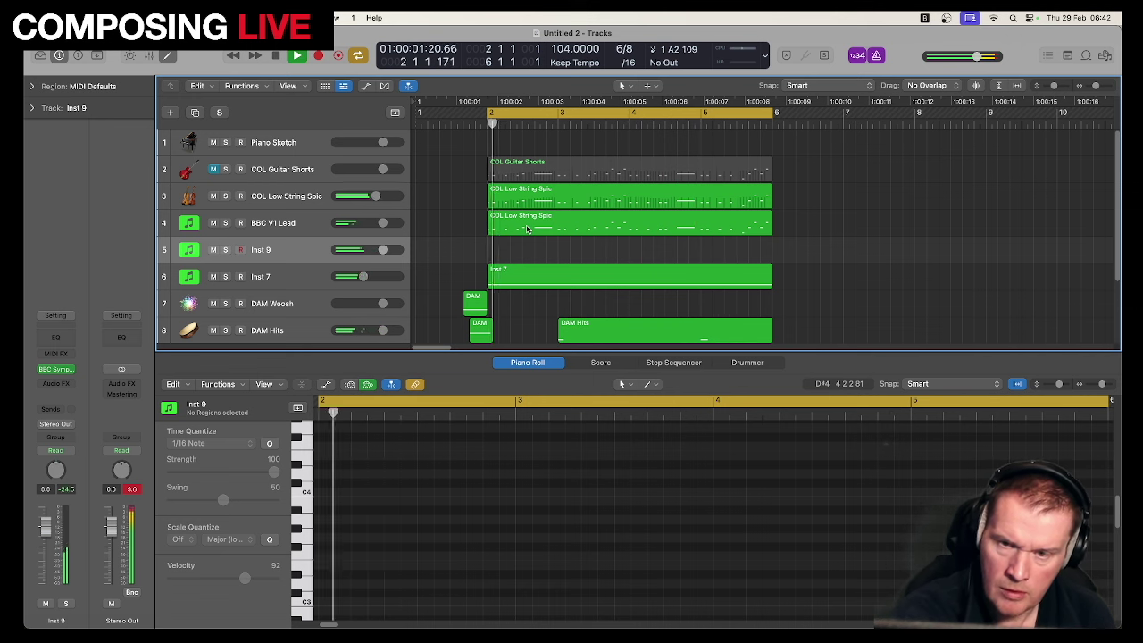
key("space")
key("space")
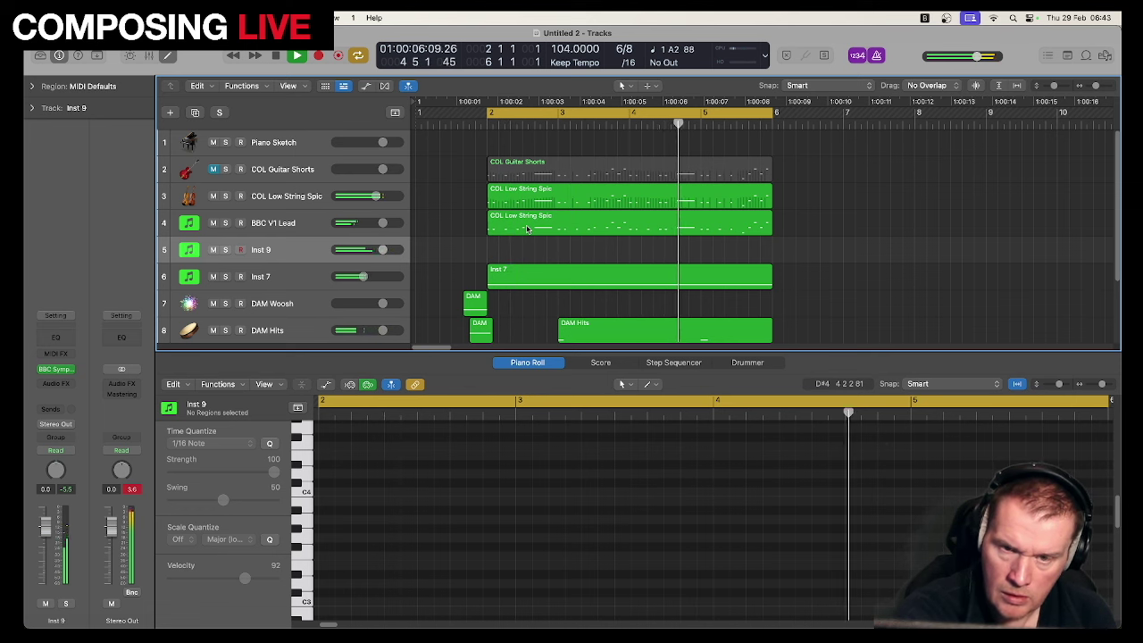
key("space")
key("space")
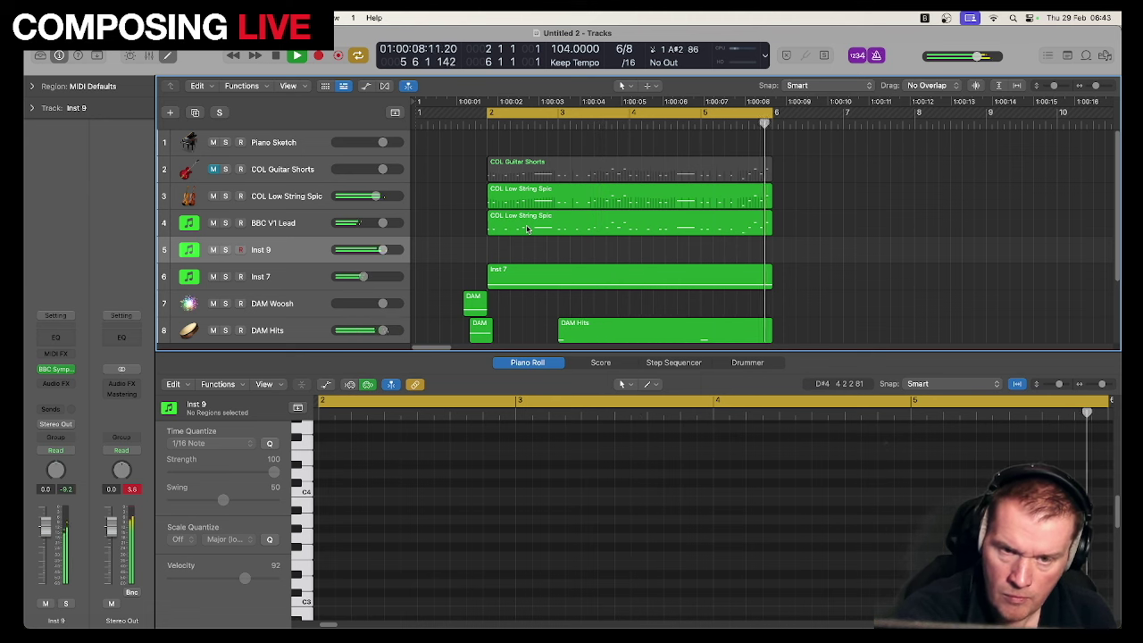
Step: Record the Violas ostinato on Inst 9 from bar 2 to bar 6 and play the take back
key("r")
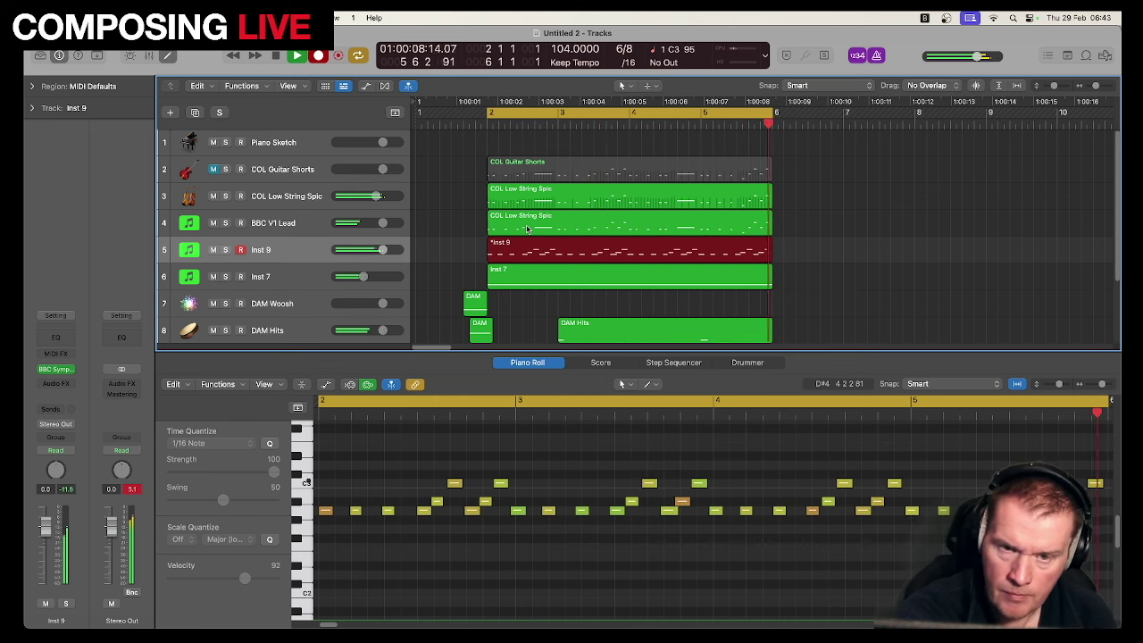
key("space")
key("space")
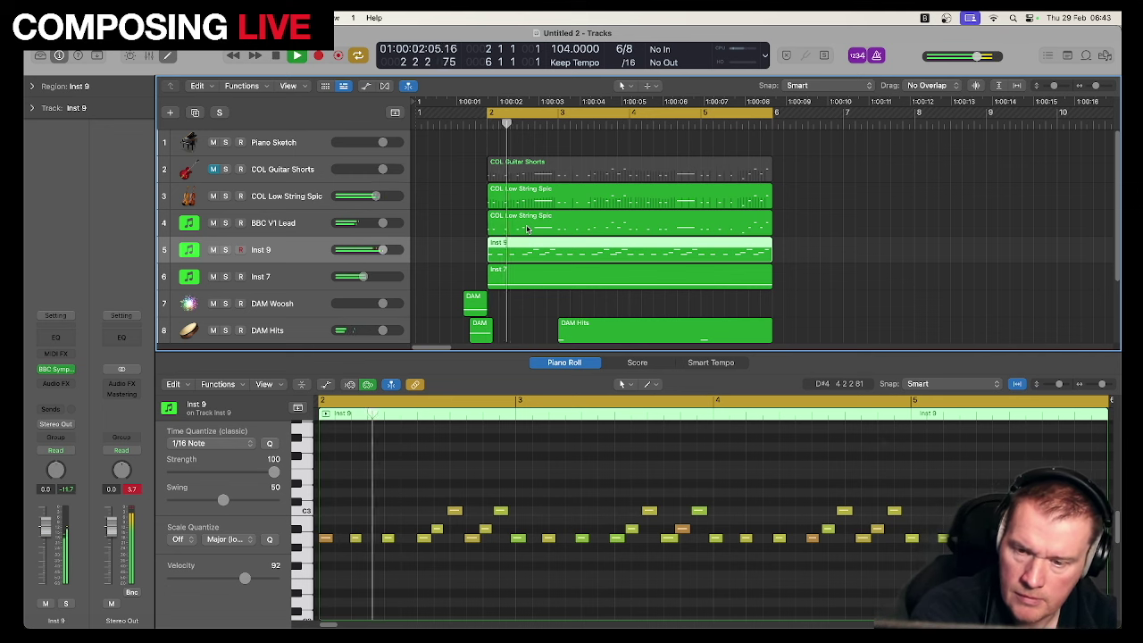
key("space")
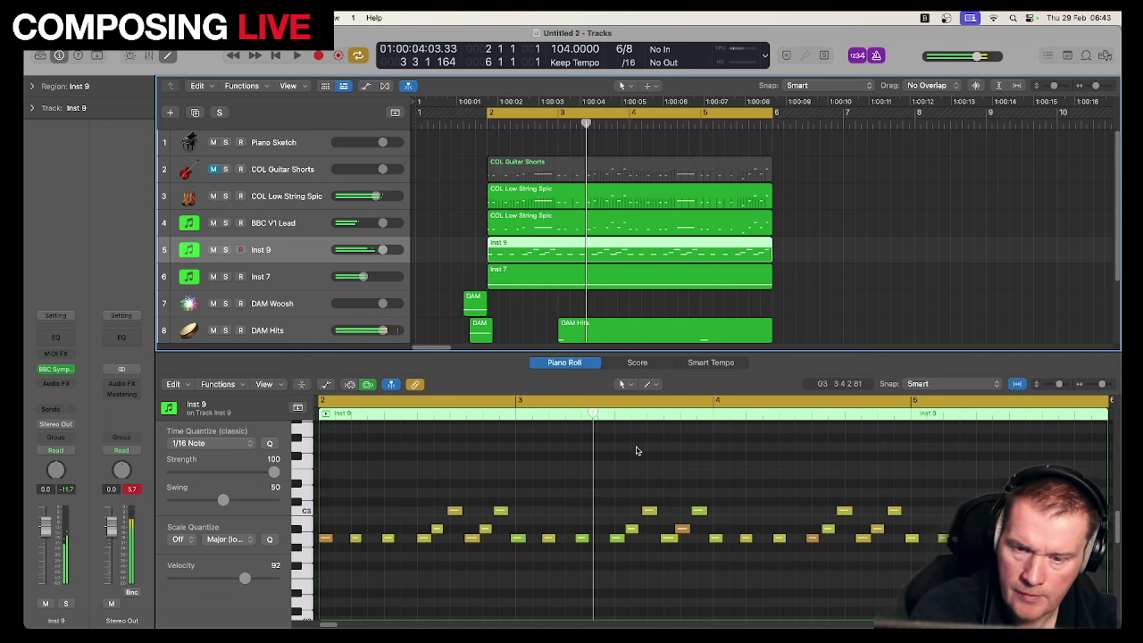
Step: Quantize all notes of the Inst 9 region to 1/16 notes and check the timing in the full mix
key("super+a")
key("q")
key("space")
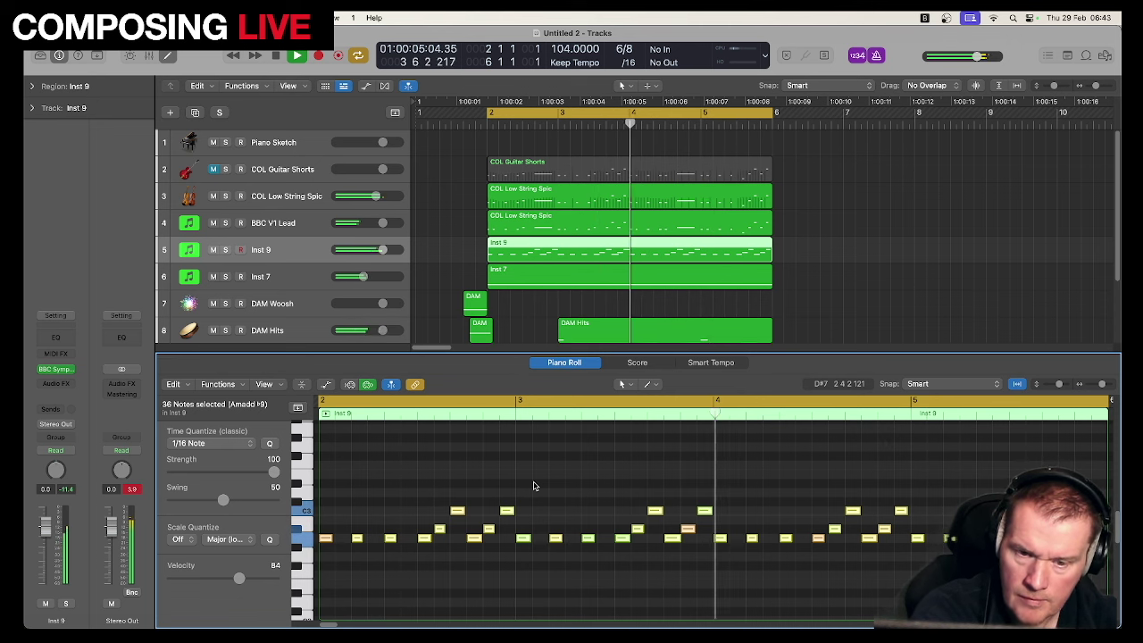
key("space")
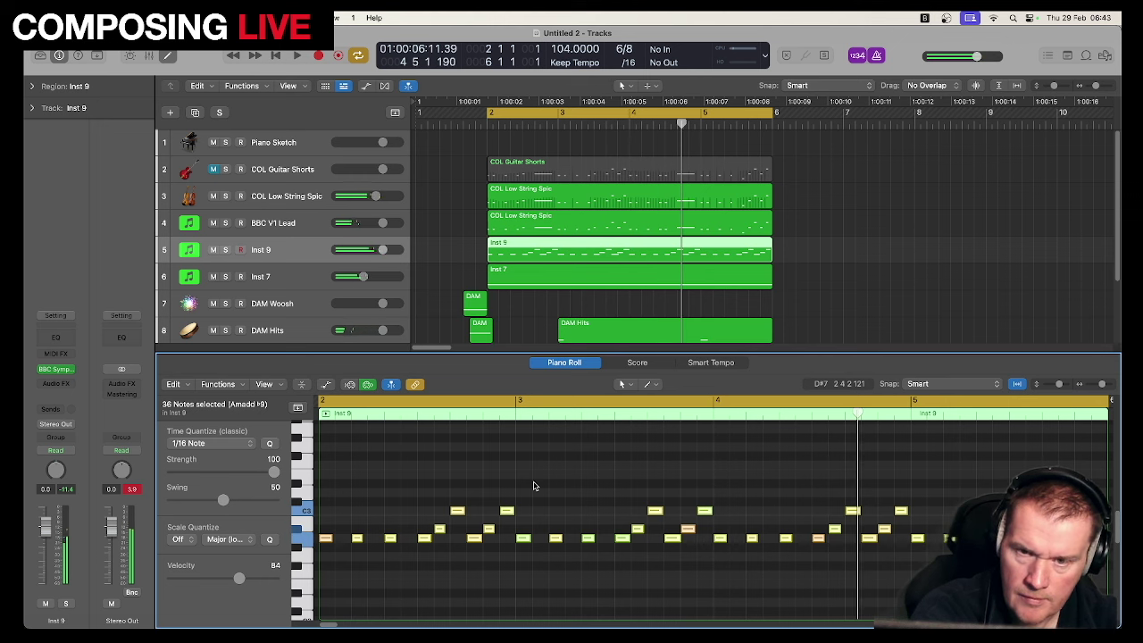
key("space")
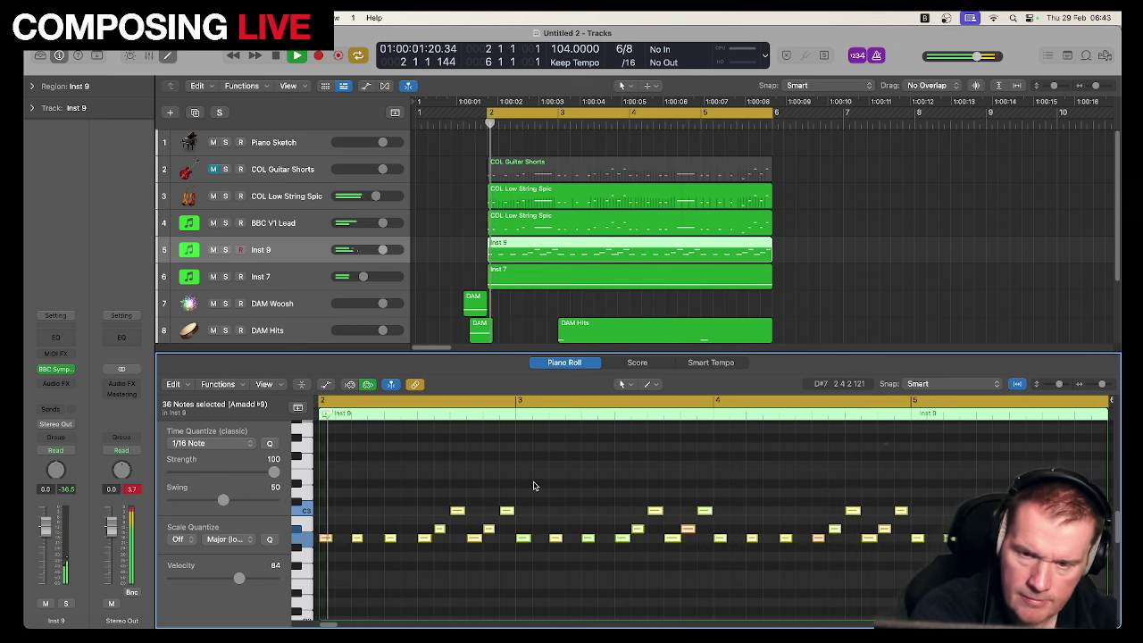
key("space")
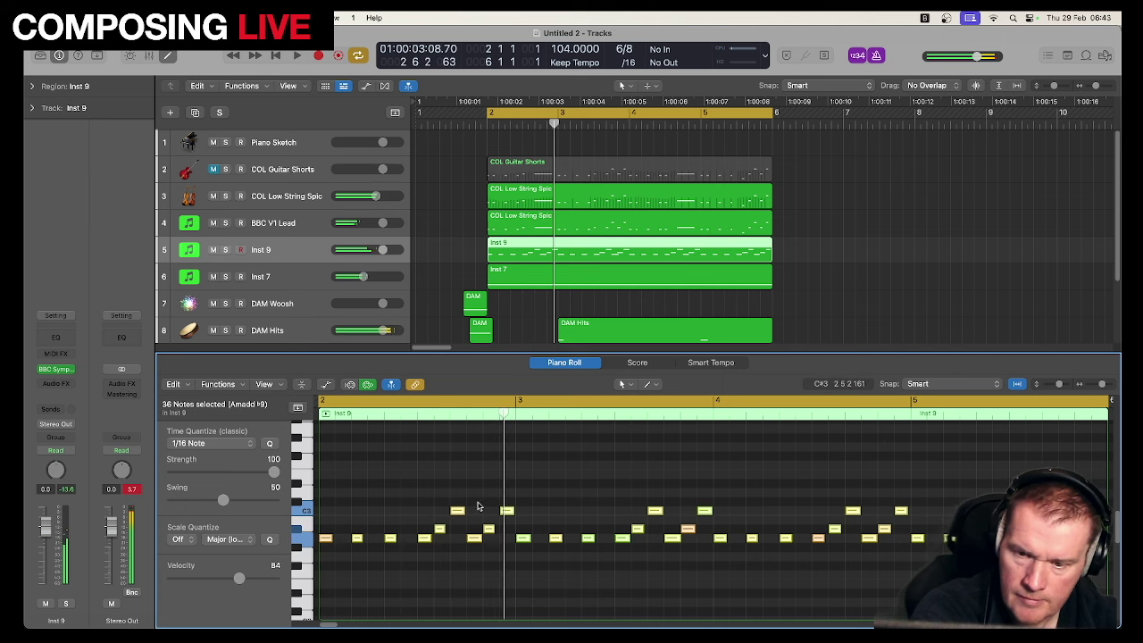
Step: Shorten all the Inst 9 notes to very brief stabs, audition them in playback, and lengthen them all again
left_click_drag(459, 513, 449, 518)
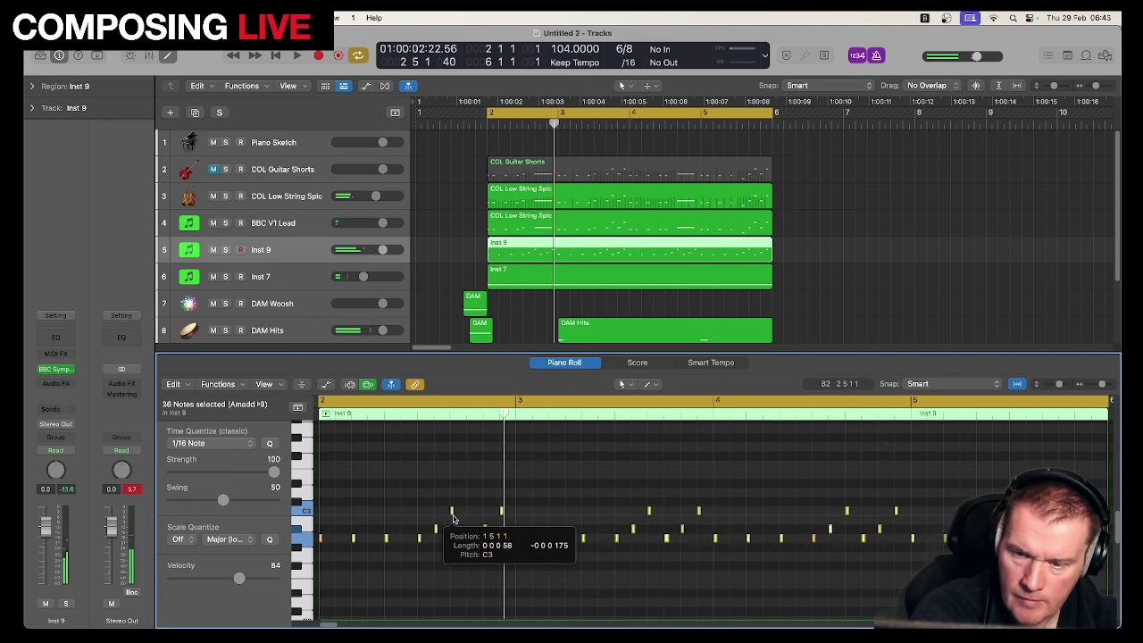
key("space")
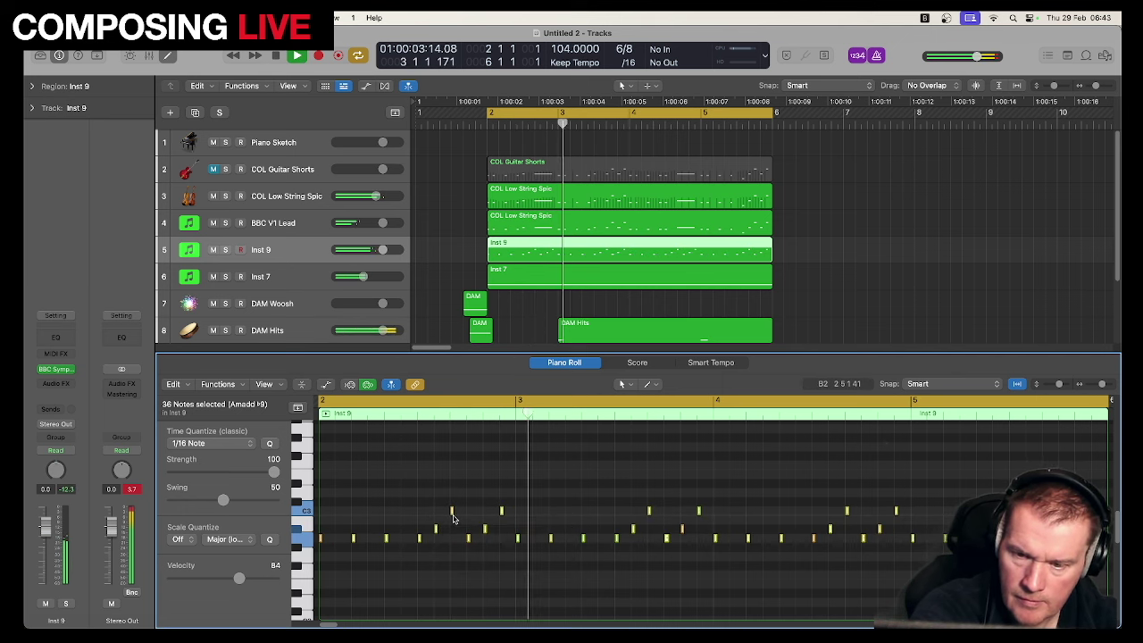
left_click_drag(453, 516, 463, 516)
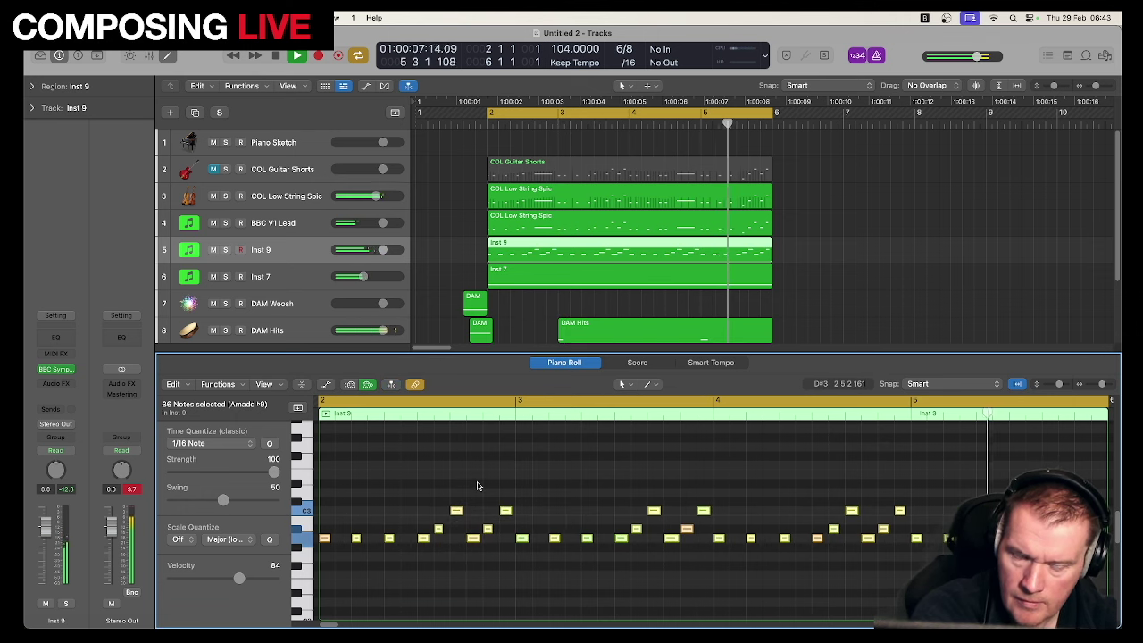
left_click(390, 470)
key("super+a")
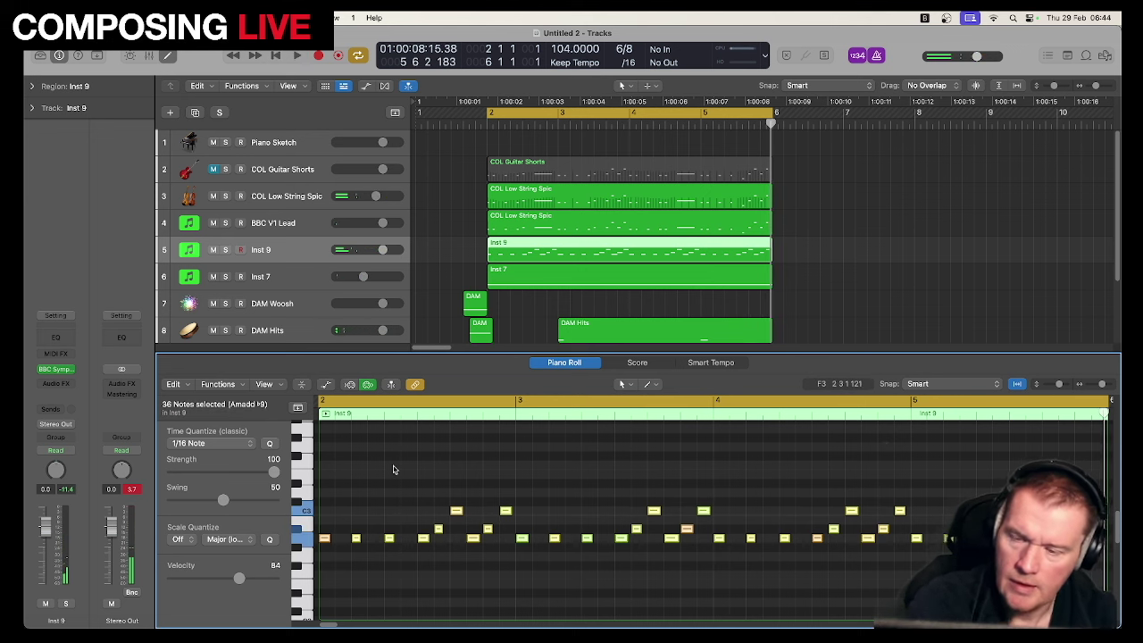
Step: Switch the Violas instrument on Inst 9 to the Pizzicato articulation and hear it in the mix
left_click(54, 372)
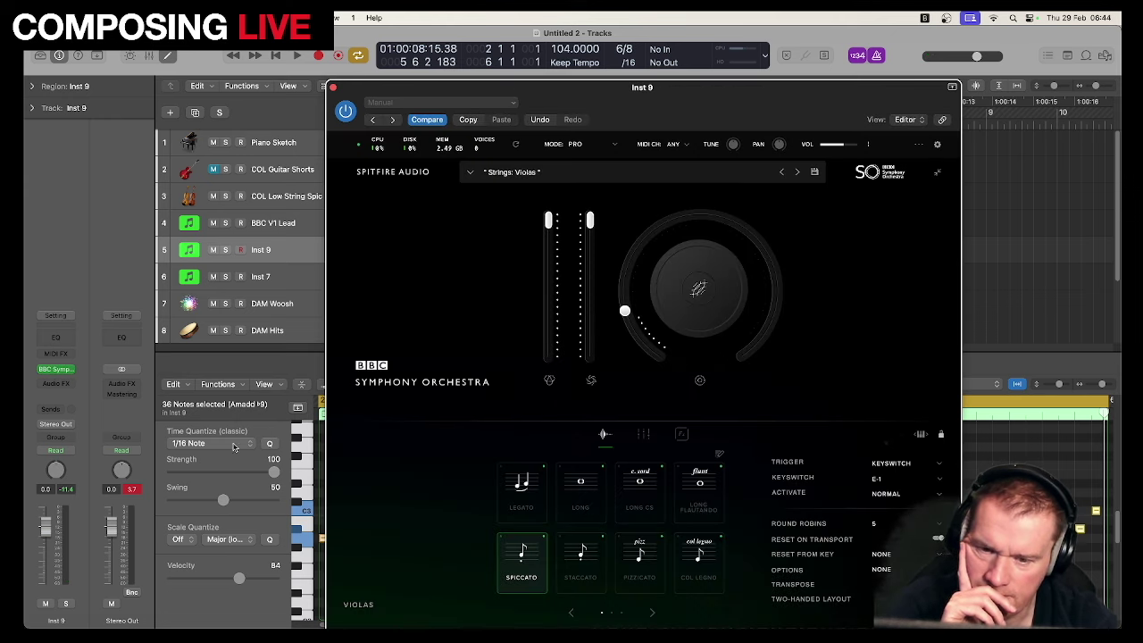
left_click(648, 564)
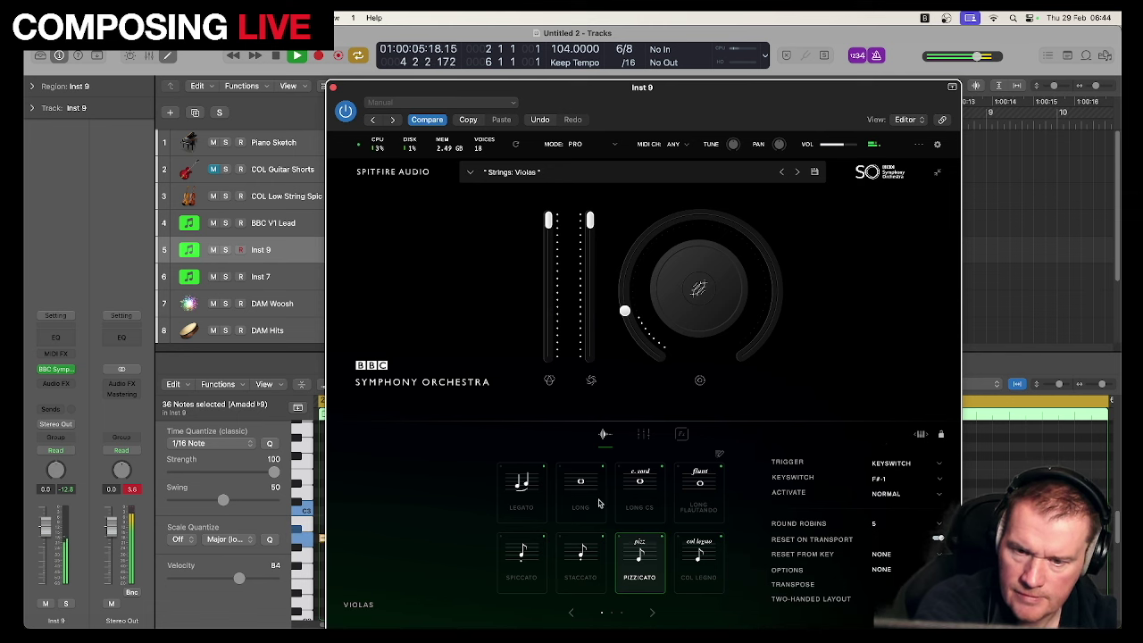
left_click(333, 88)
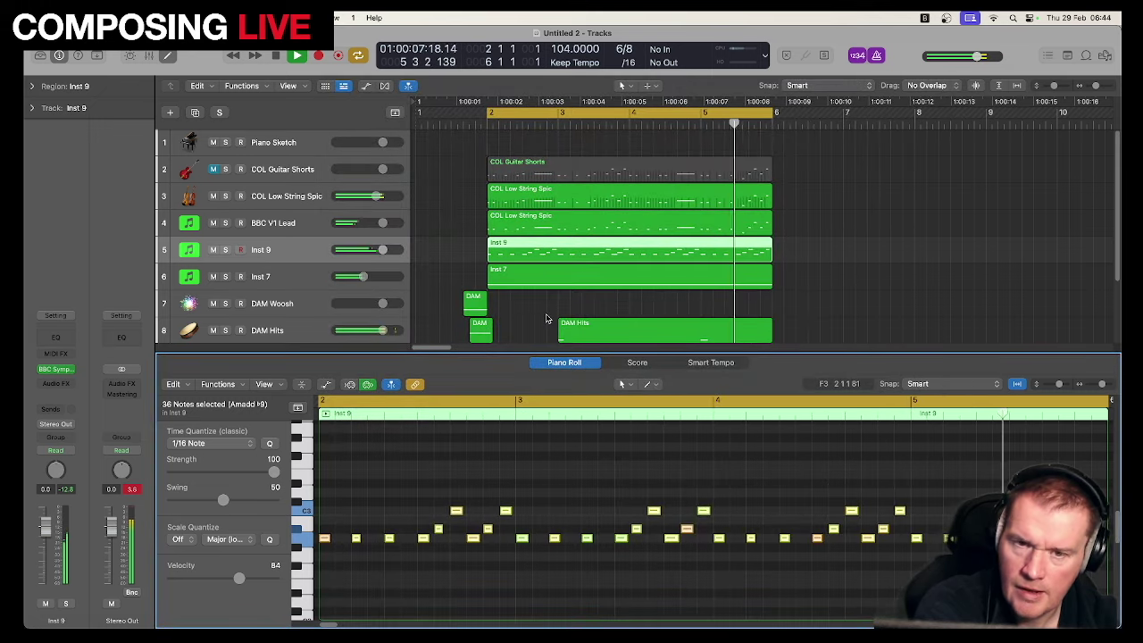
key("space")
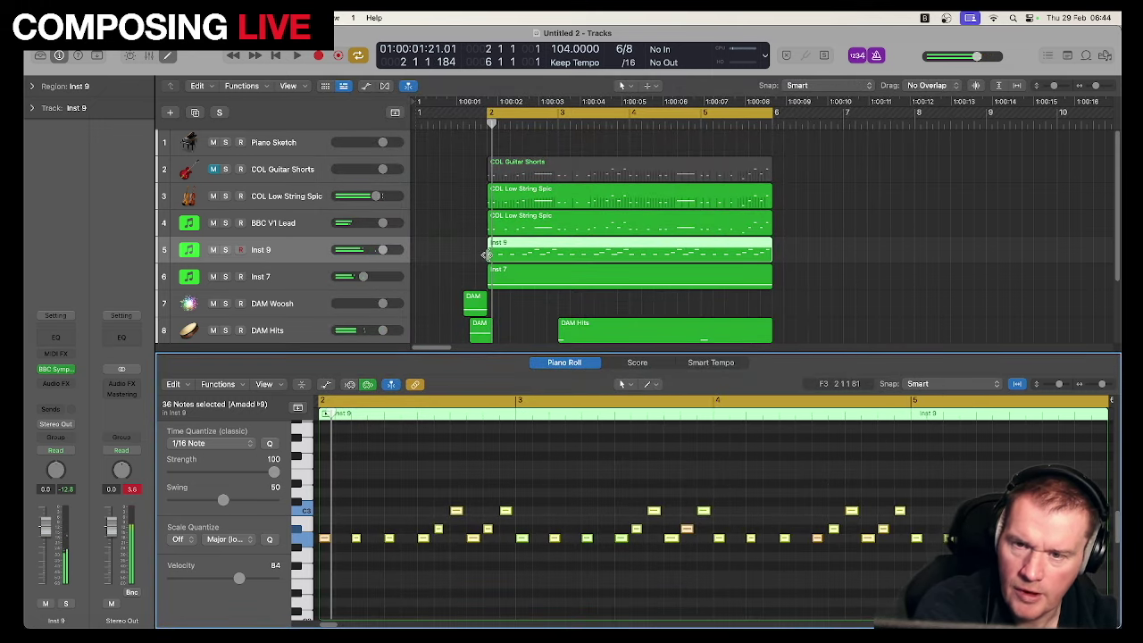
Step: Trim the start of the Inst 9 region to bar 4, shift it about a sixteenth note later, and play it back
left_click_drag(489, 255, 630, 265)
key("space")
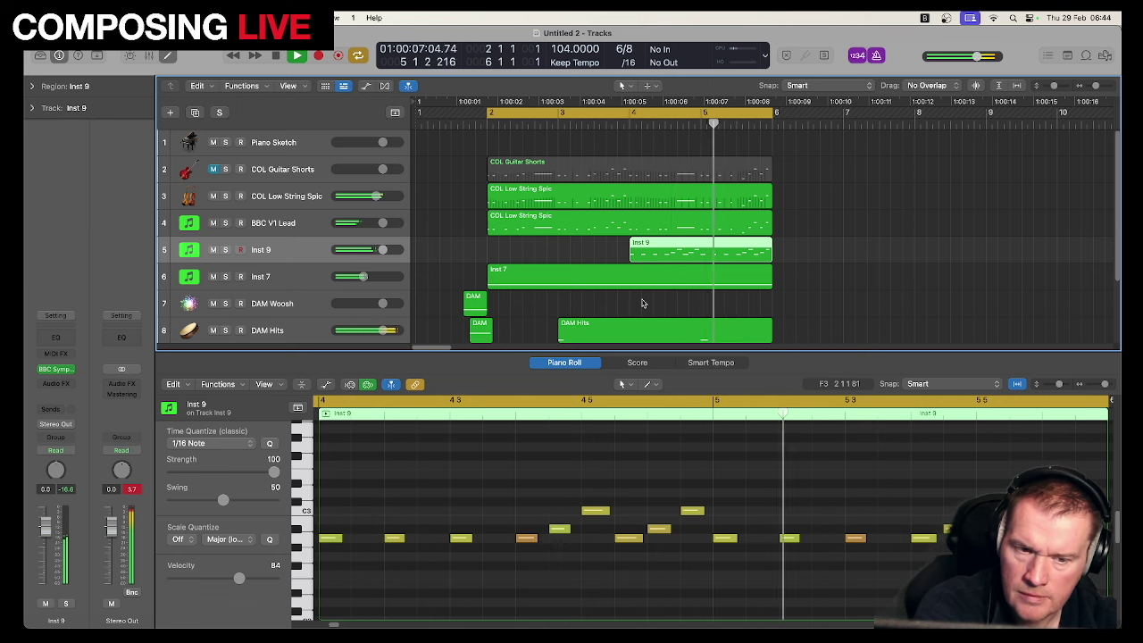
left_click_drag(679, 243, 684, 244)
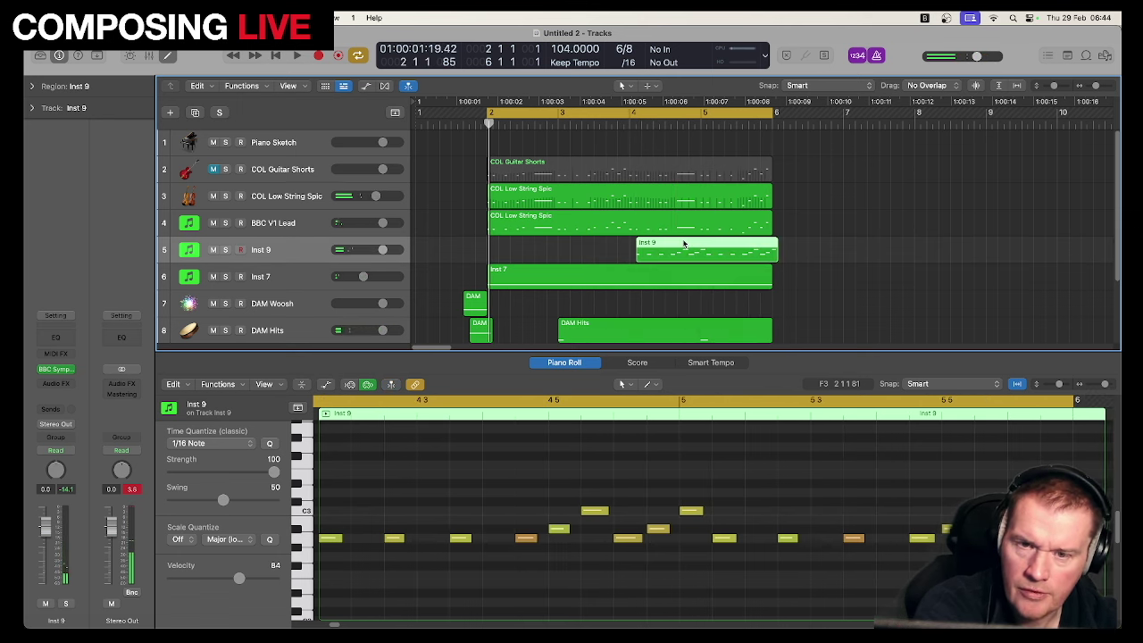
key("space")
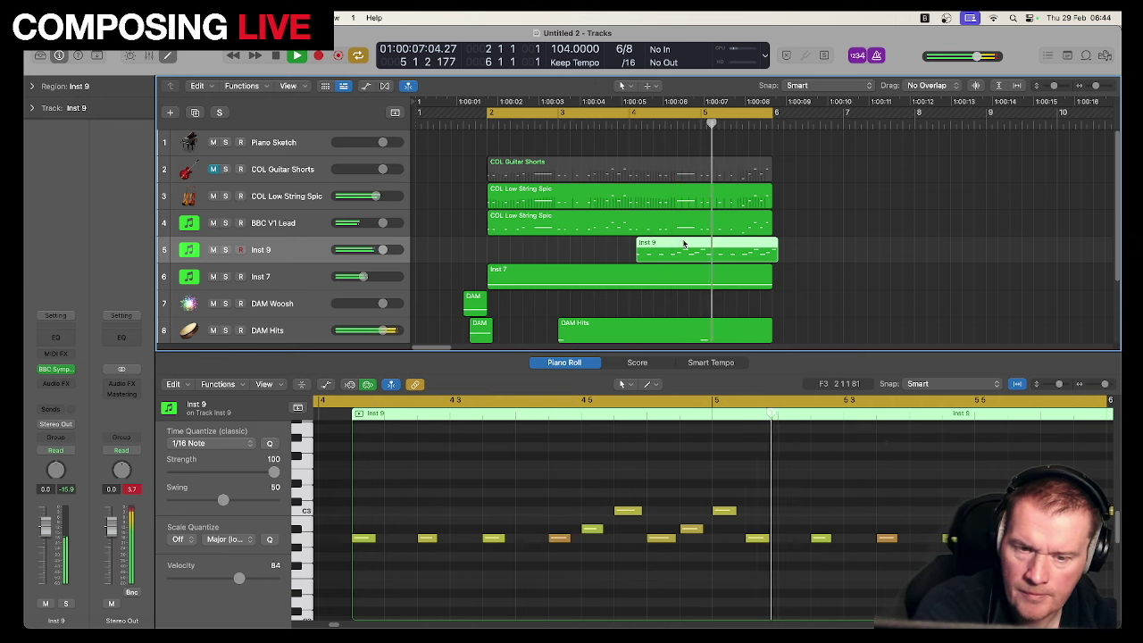
key("space")
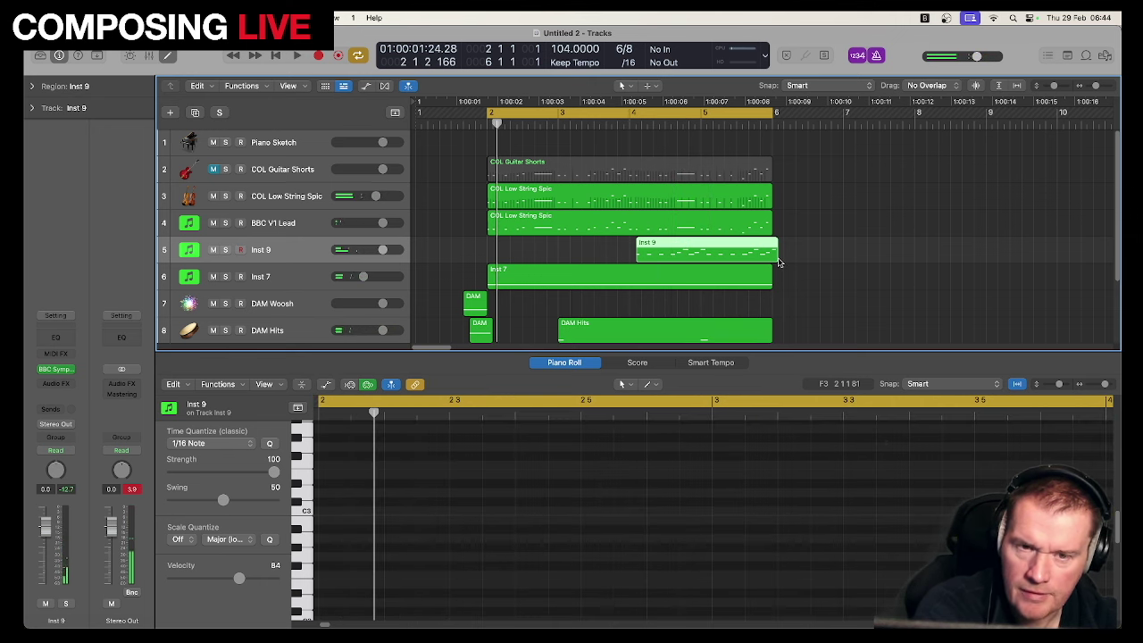
Step: Resize the shifted Inst 9 region to span bars 4 to 6 and delete the stray C3 note at its start
left_click_drag(777, 258, 772, 256)
key("space")
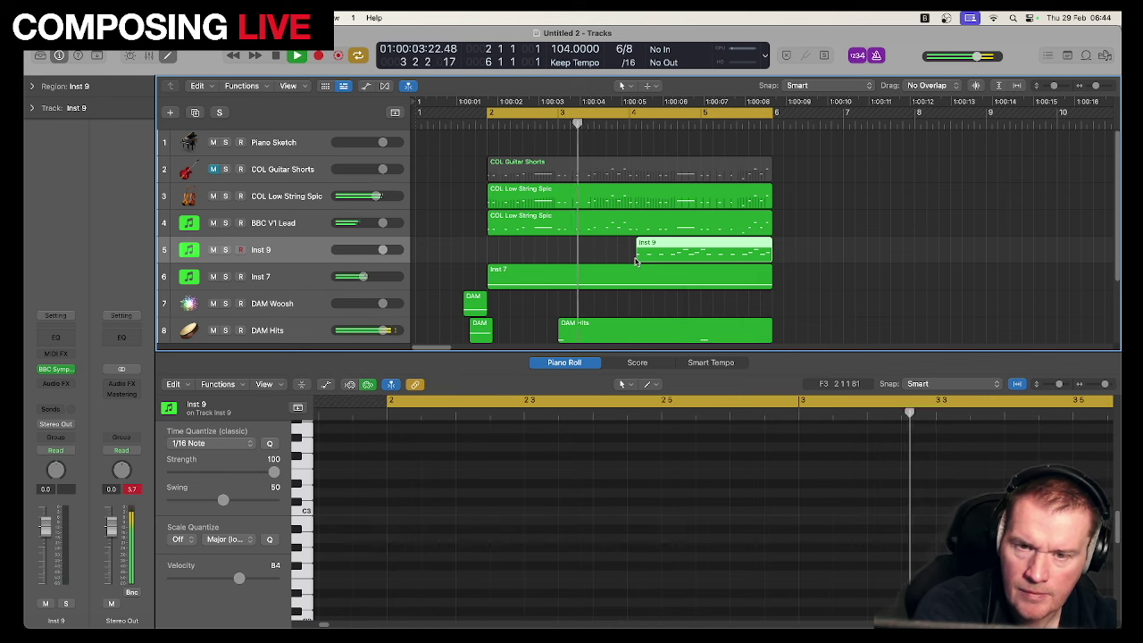
left_click_drag(636, 258, 630, 258)
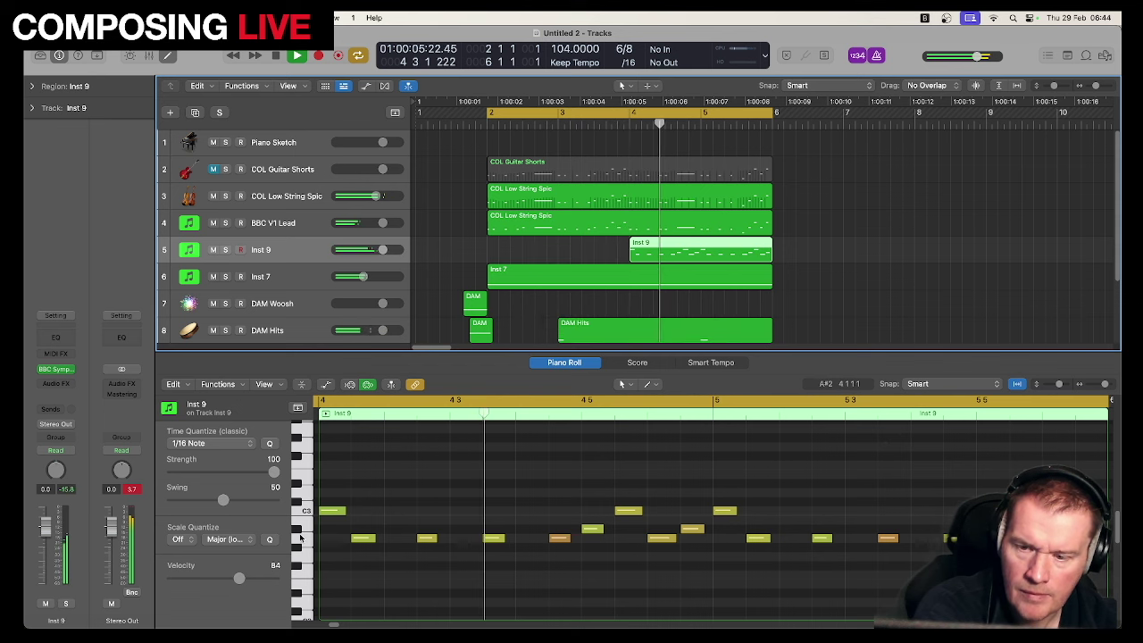
left_click(340, 510)
key("Delete")
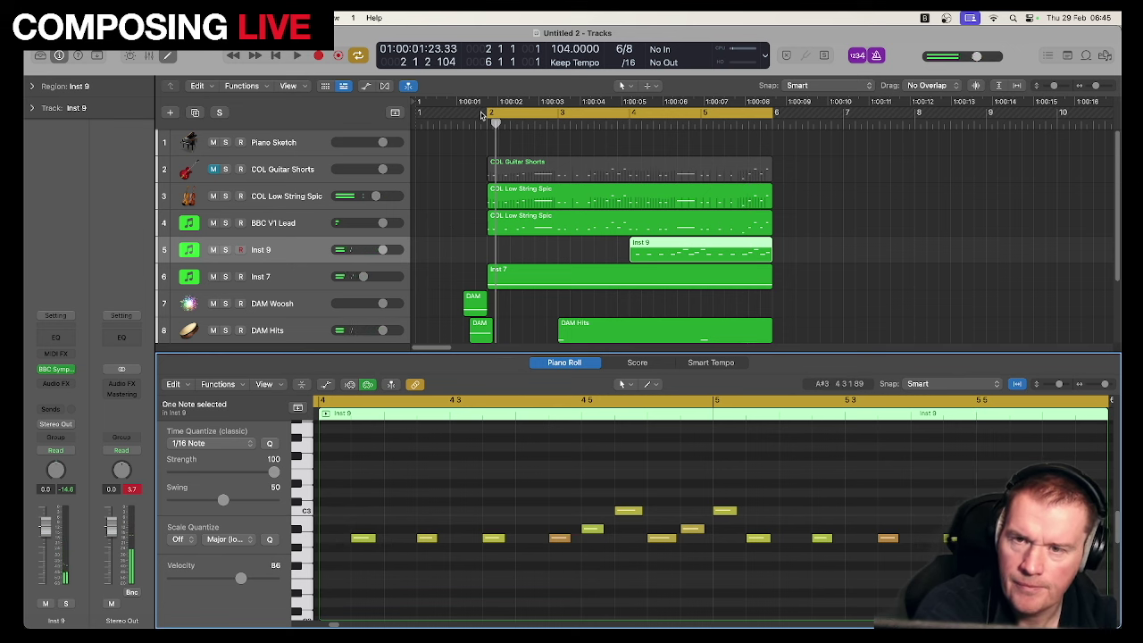
Step: Extend the start of the cycle range back to 1 3 1 1 and play the arrangement from there
left_click_drag(488, 112, 436, 115)
key("space")
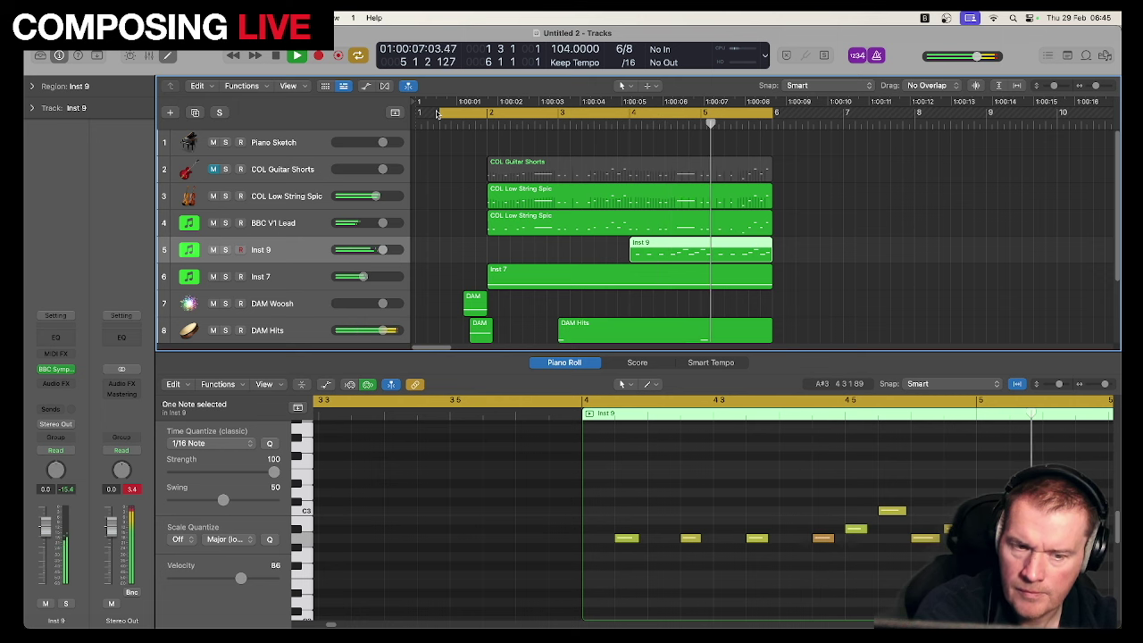
Step: Rename the Inst 9 track to BBC Vio Pizz and turn off the metronome click
key("space")
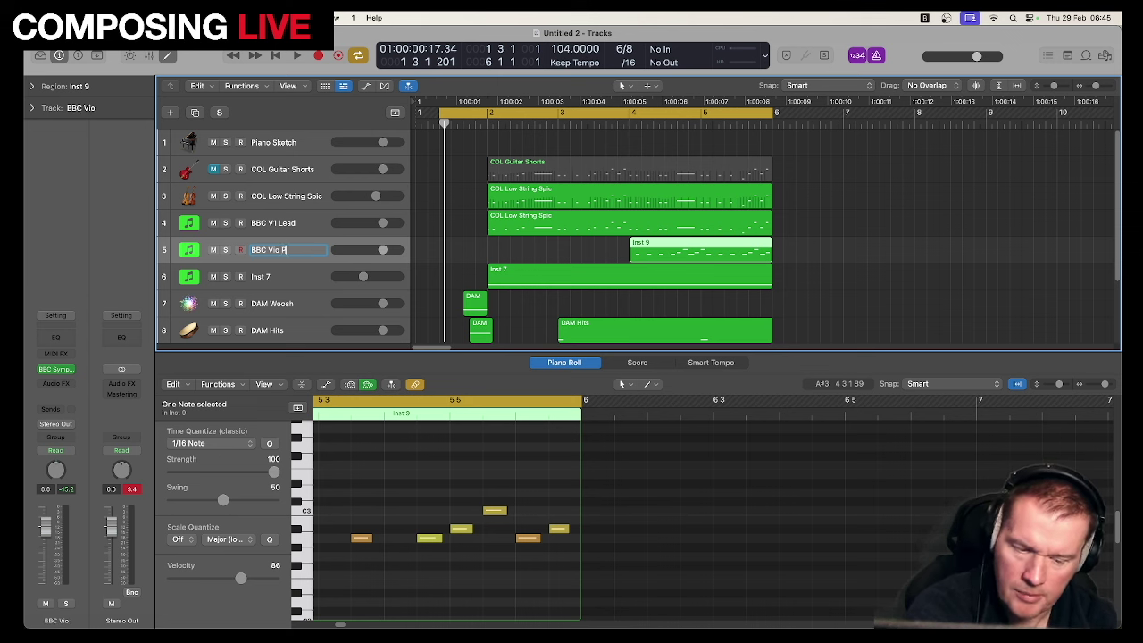
key("space")
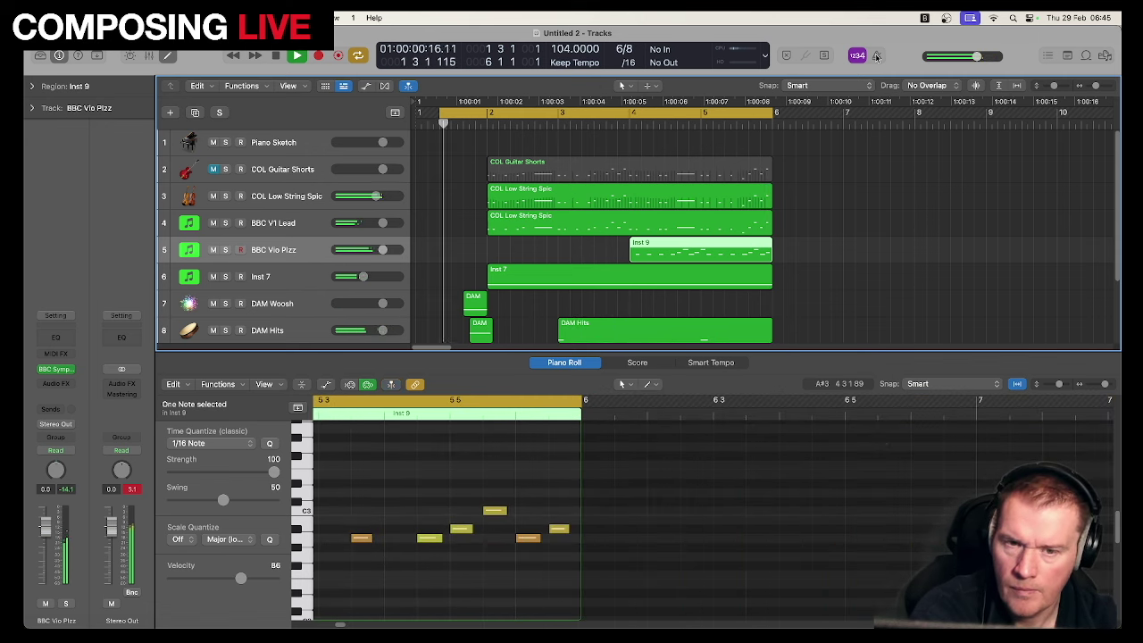
key("space")
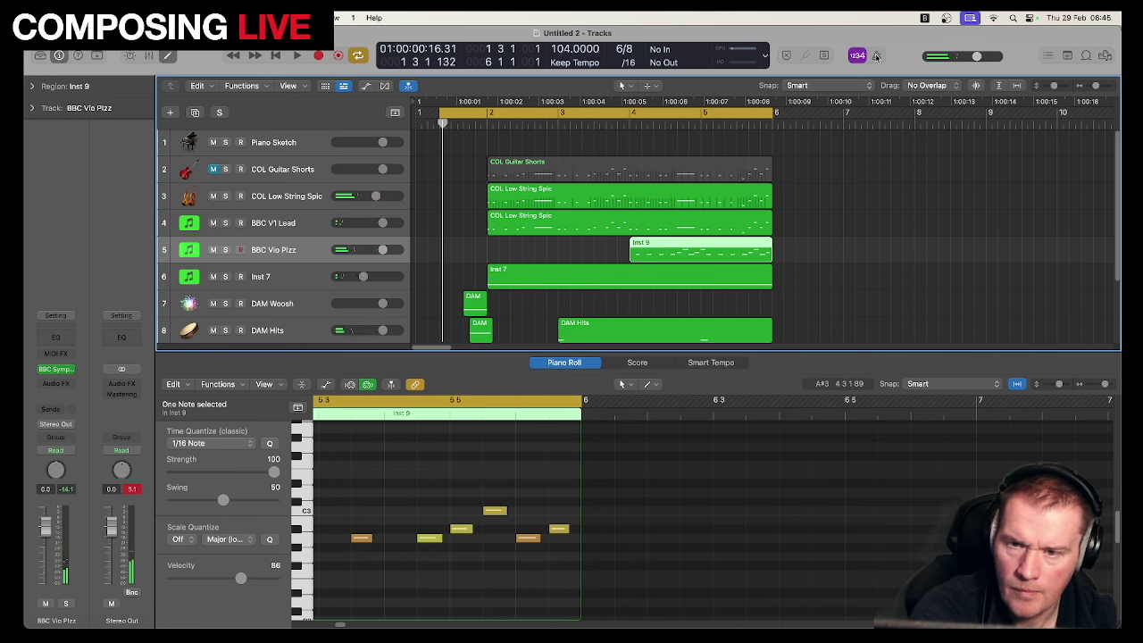
Step: Select the Piano Sketch track and try out musical ideas live on it
left_click(308, 144)
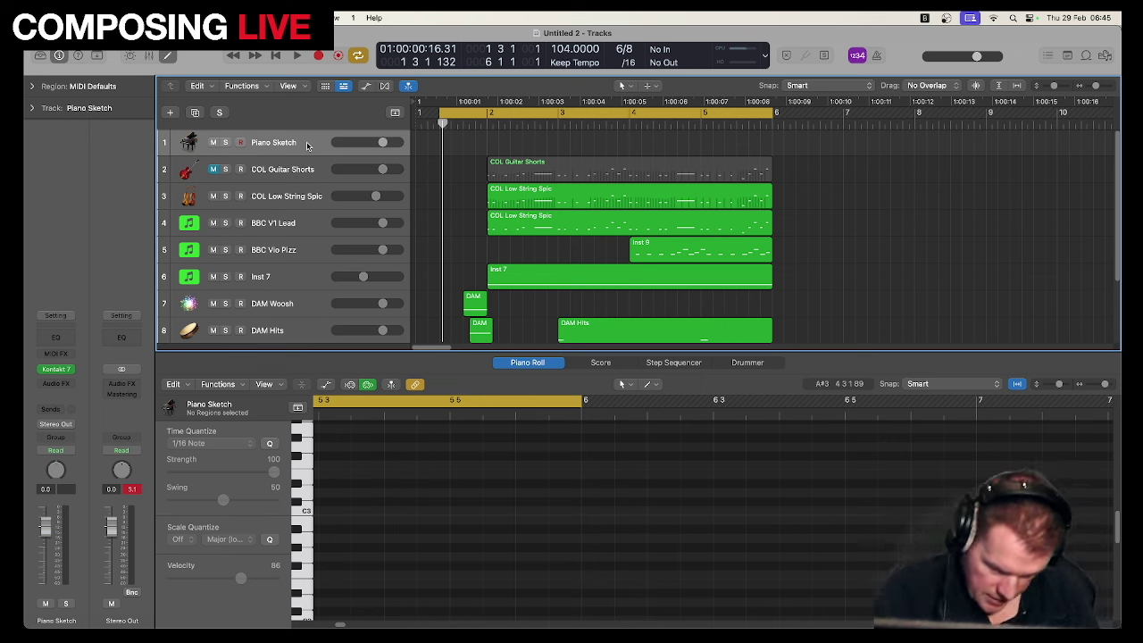
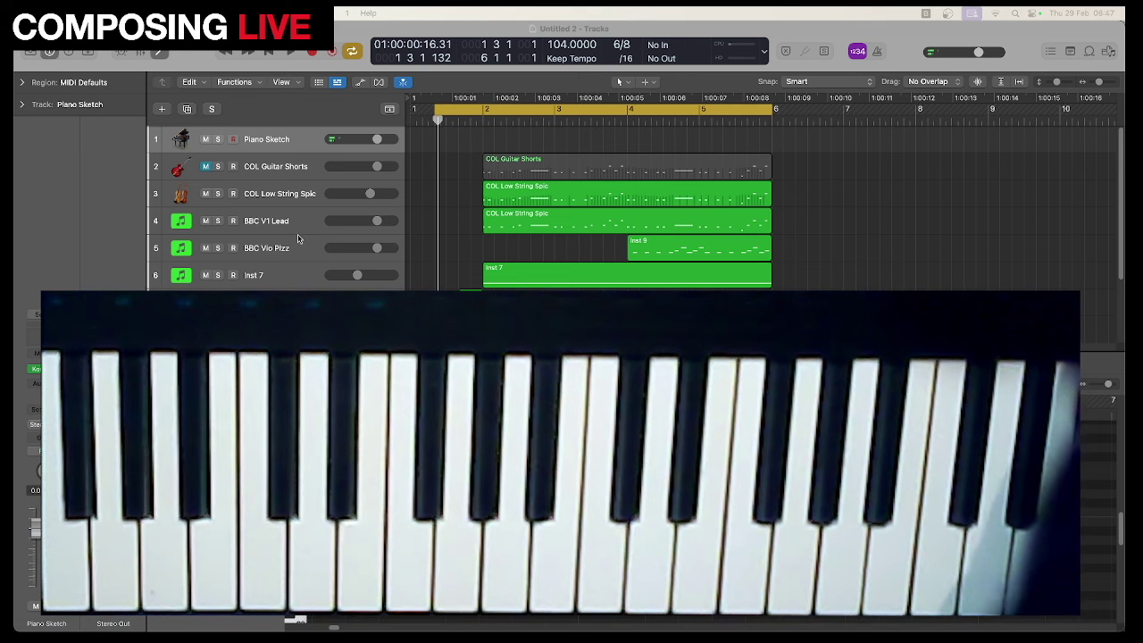
Step: Repeat the COL Low String Spic and BBC V1 Lead regions once so the copies fill bars 6 to 10
scroll(802, 235, "down", 3)
scroll(802, 235, "up", 2)
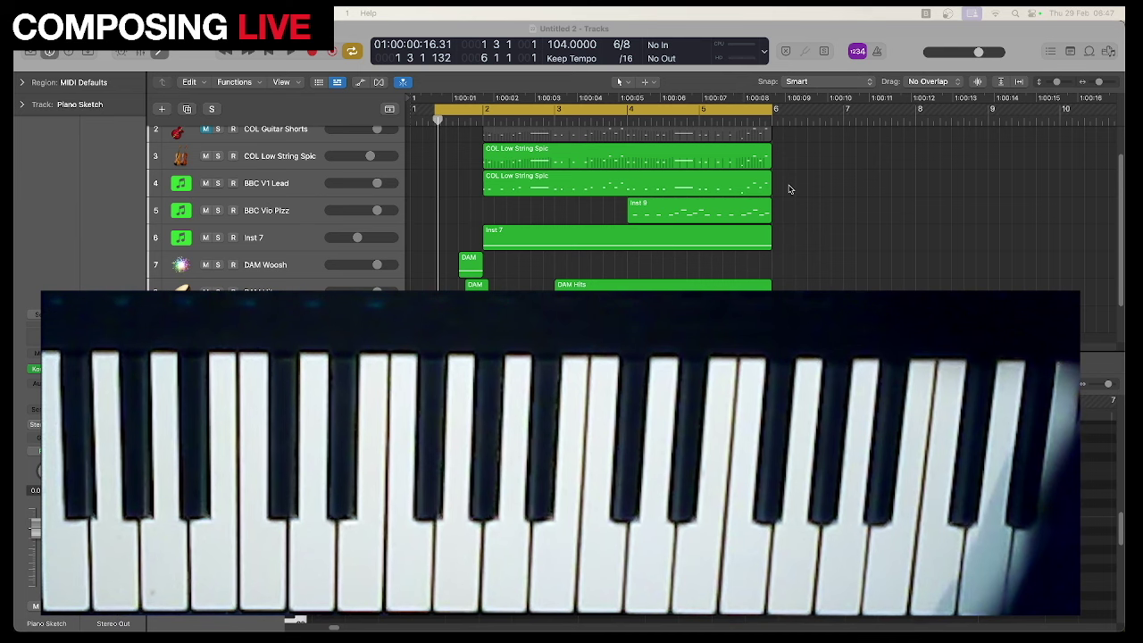
left_click_drag(788, 187, 723, 159)
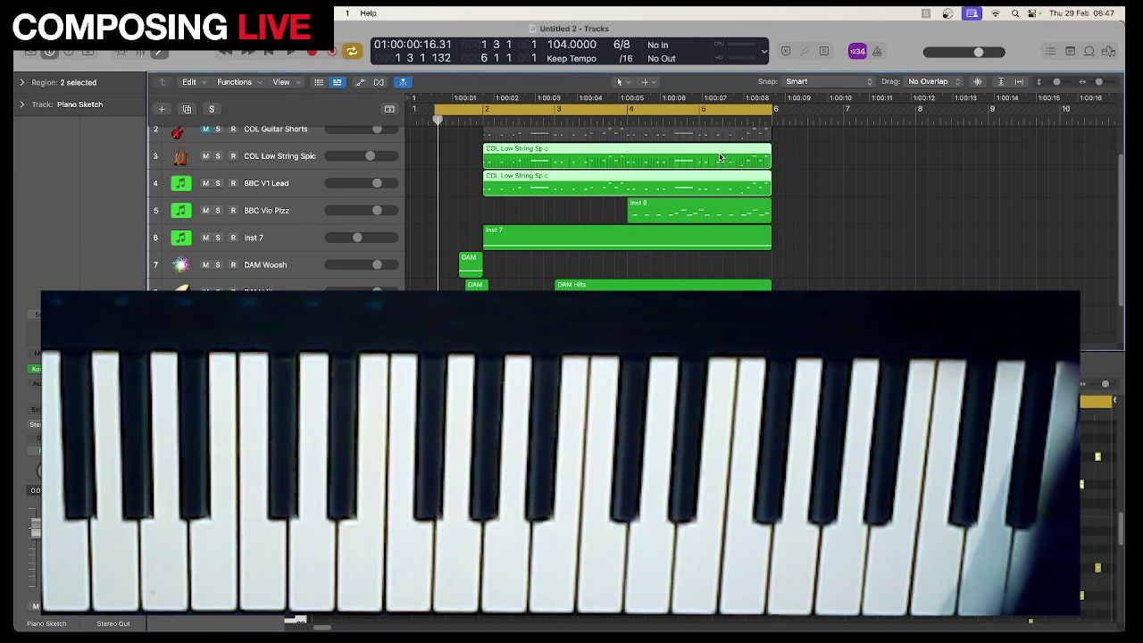
key("super+r")
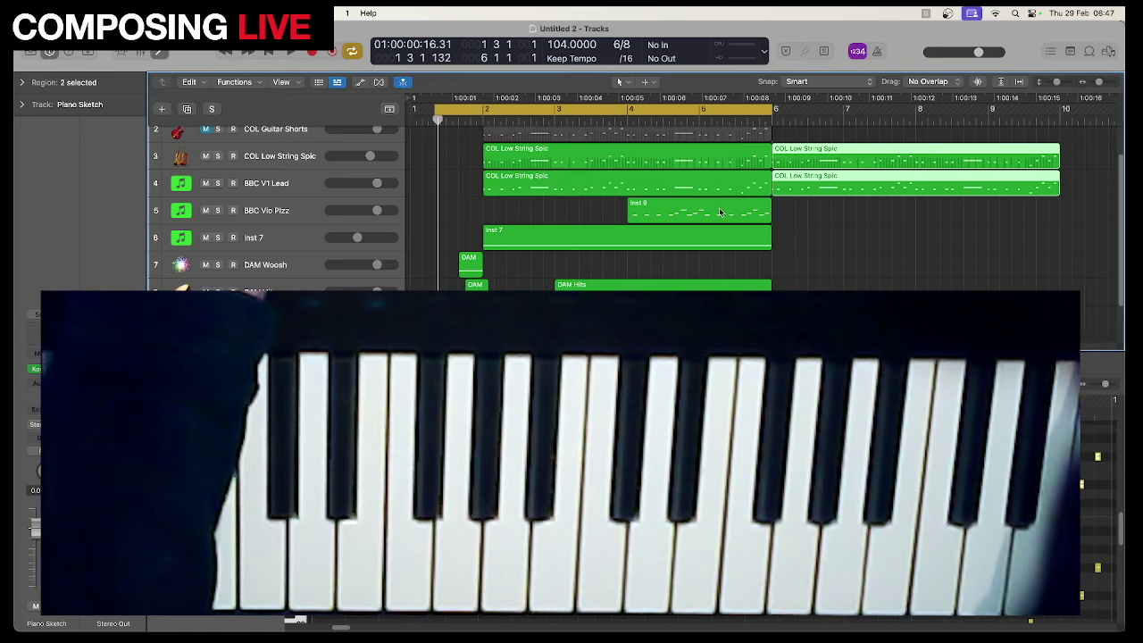
Step: Copy the Inst 9 pizzicato region to bar 6 and repeat the copy at bar 8
left_click(717, 209)
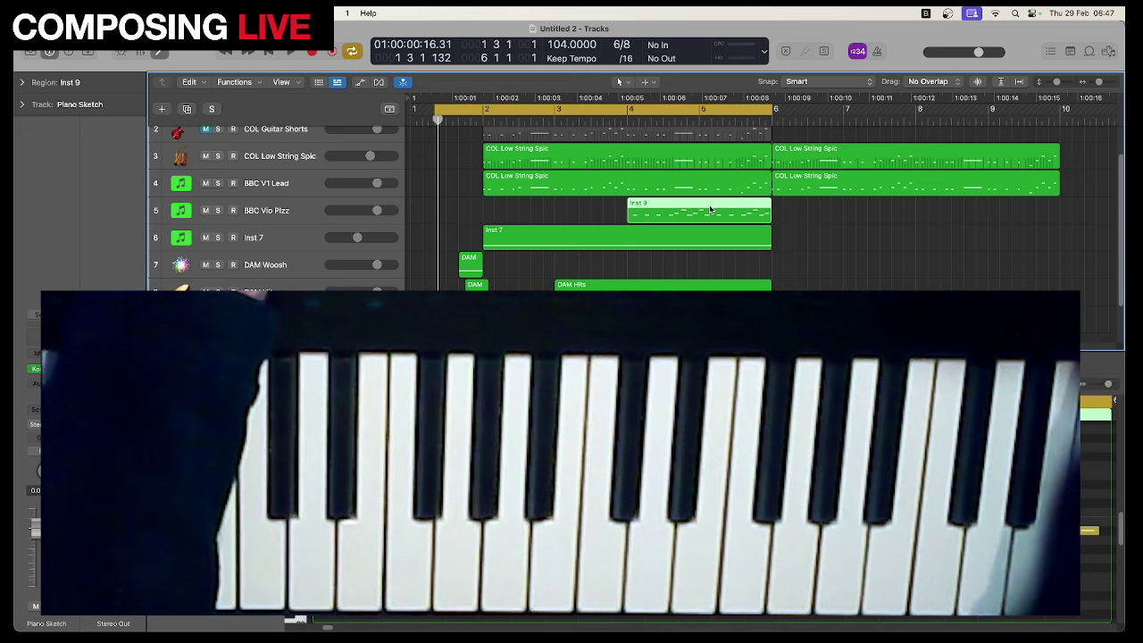
left_click_drag(709, 205, 853, 204)
key("alt")
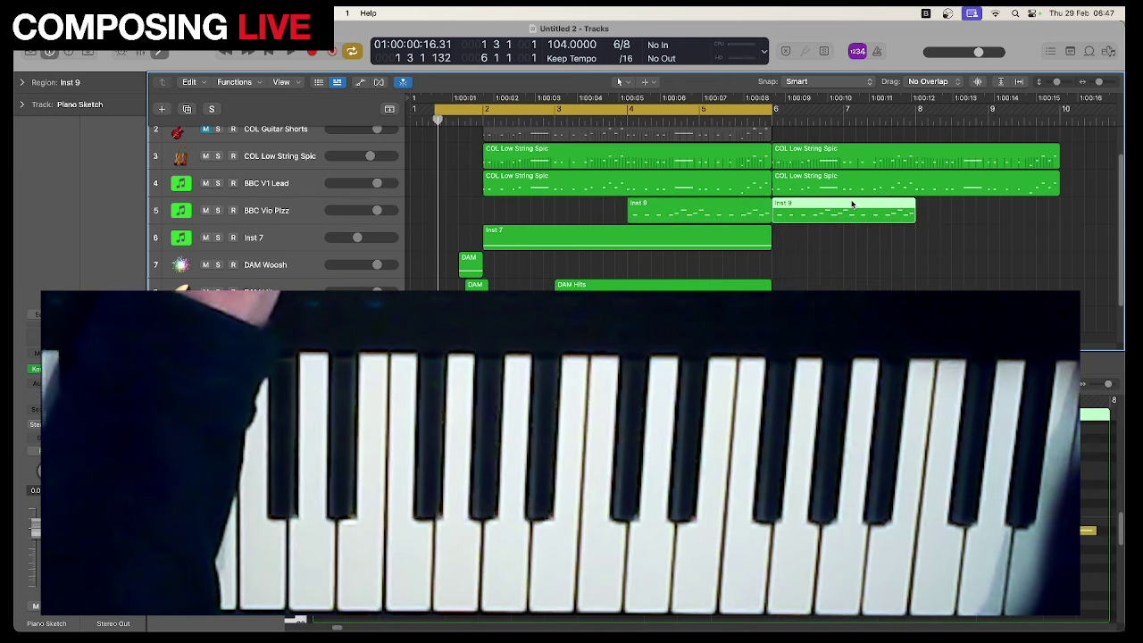
key("super+r")
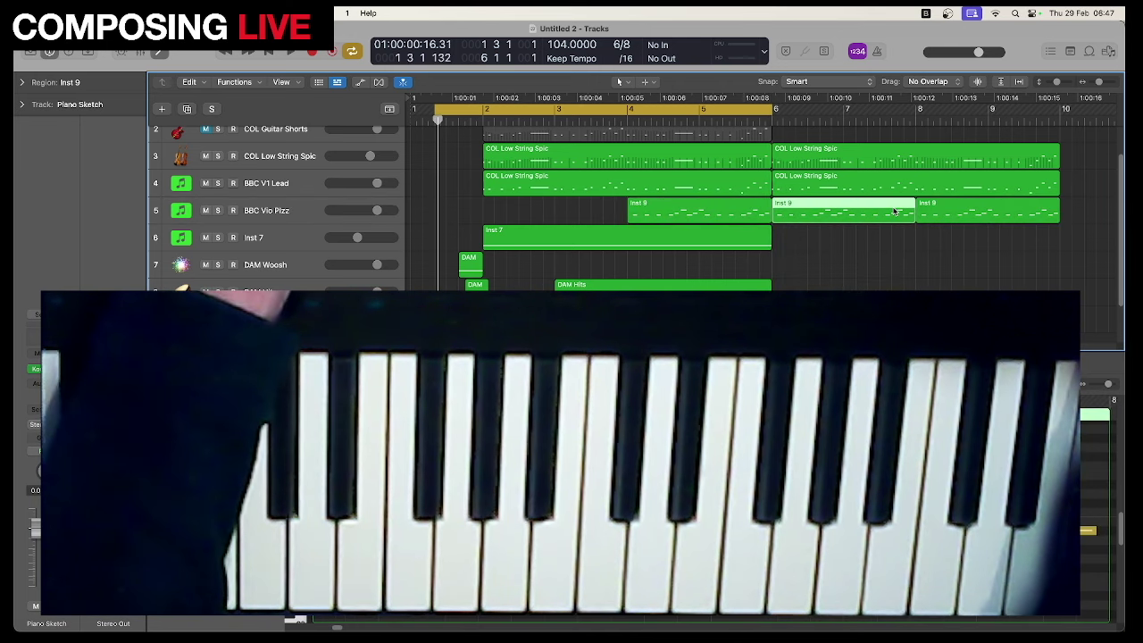
left_click(852, 204)
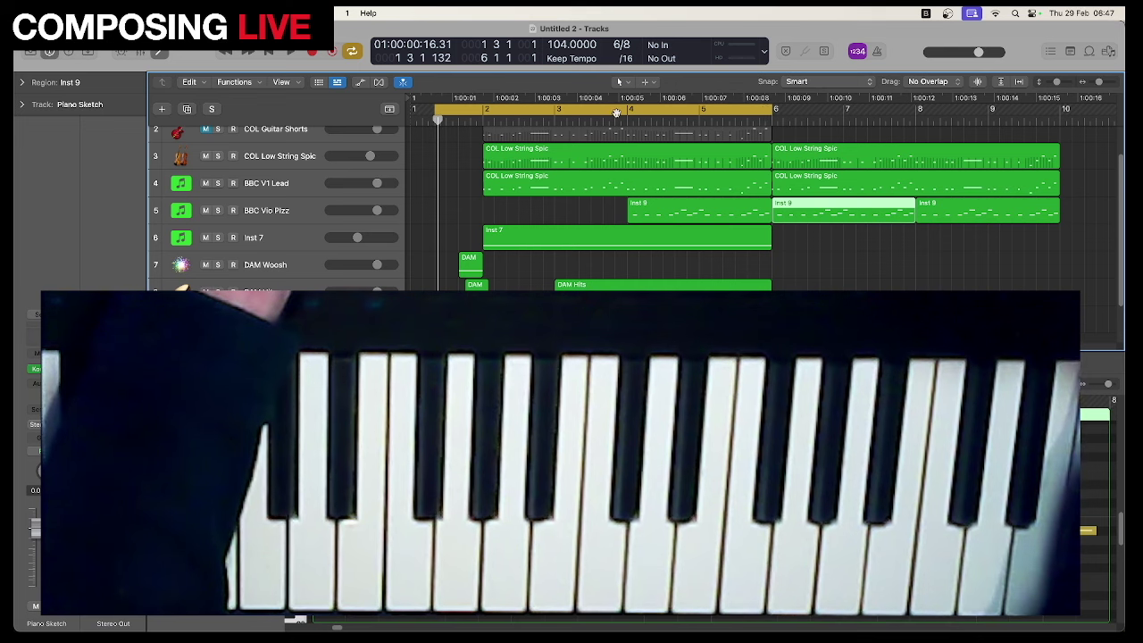
Step: Move the cycle range so it starts at bar 6 and play the duplicated section
left_click_drag(616, 112, 956, 109)
key("space")
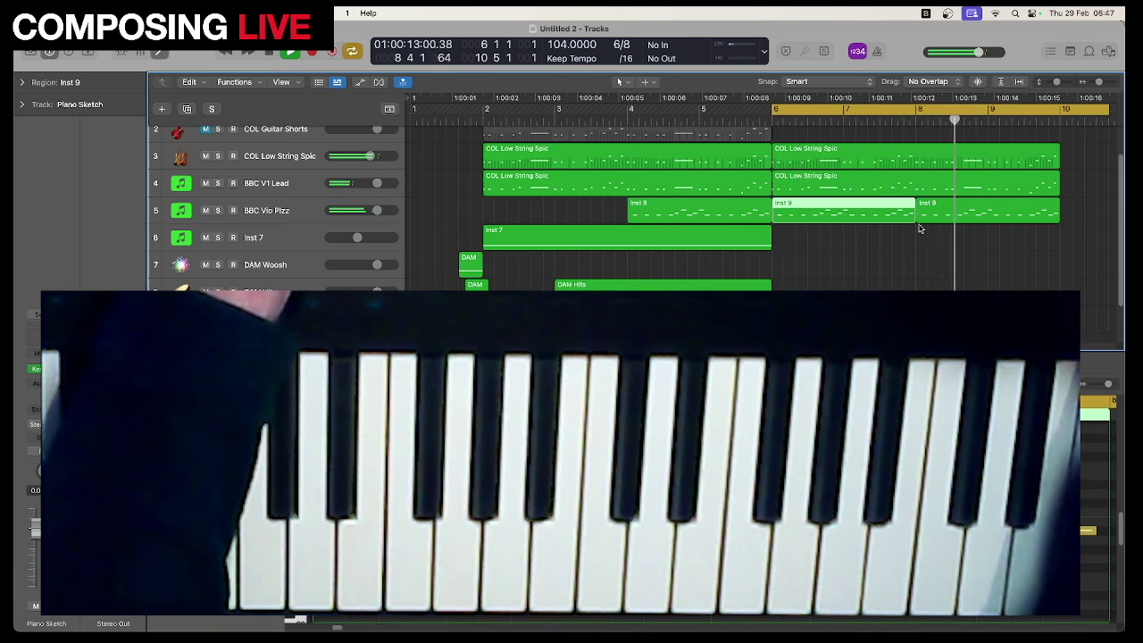
Step: Join the two copied Inst 9 regions from bar 6 to bar 10 into one, and play the section
left_click(990, 207)
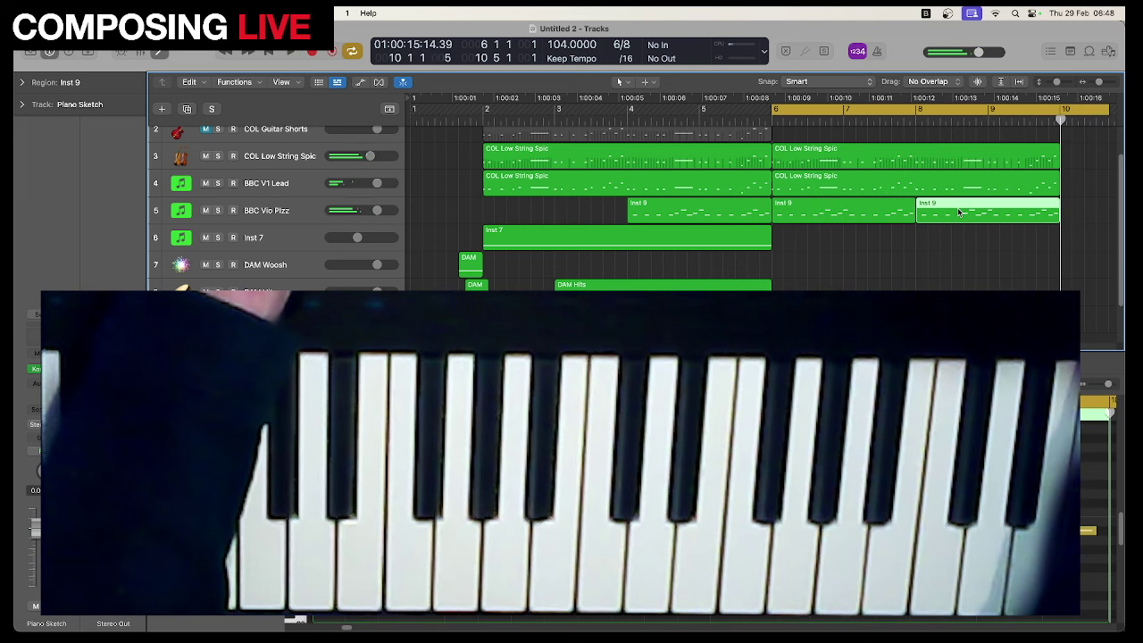
left_click(857, 203, "shift")
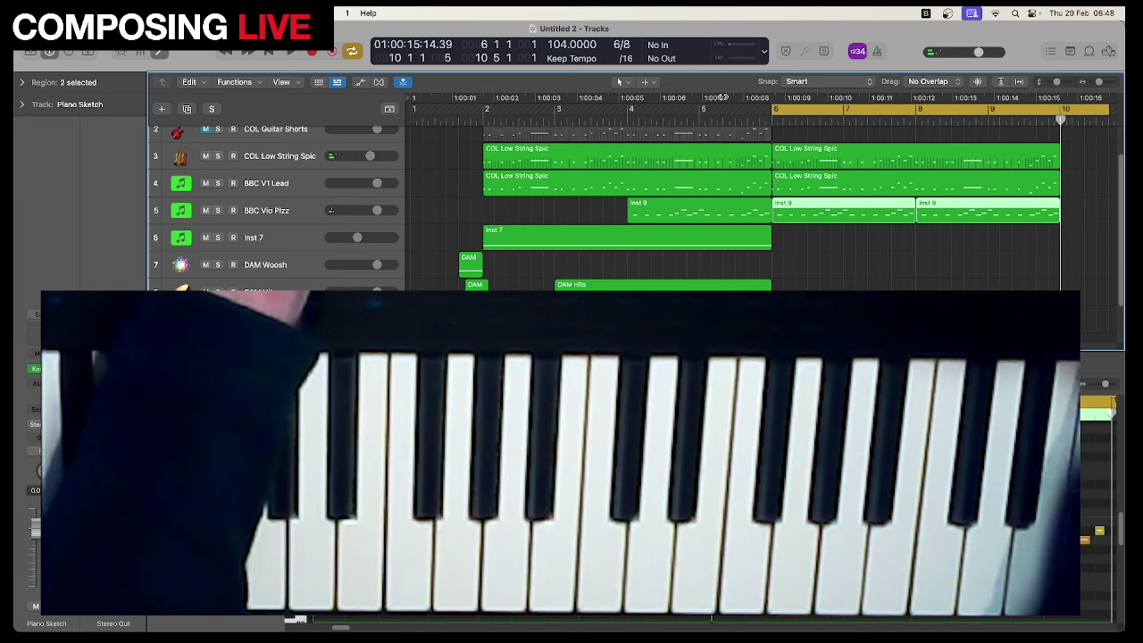
left_click(628, 83)
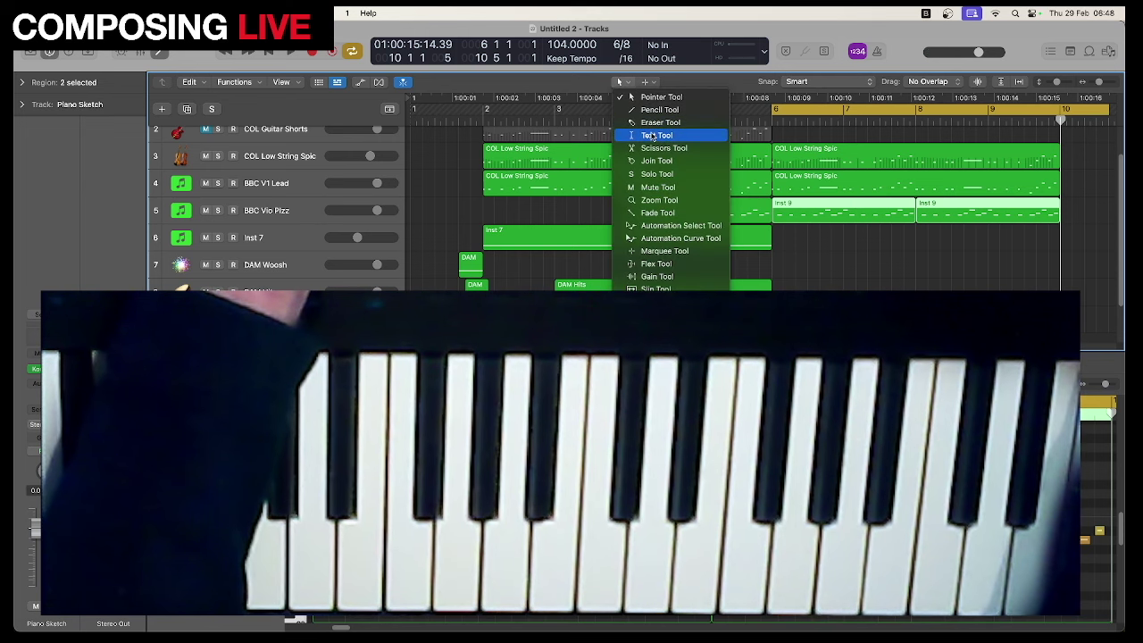
left_click(658, 160)
left_click(886, 215)
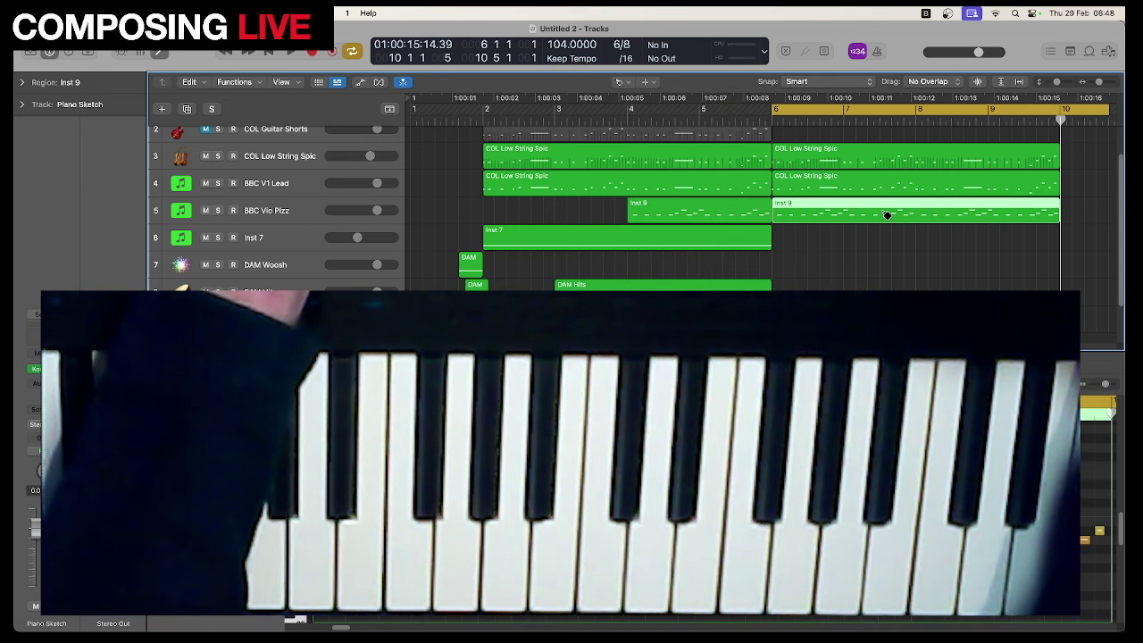
left_click(618, 82)
left_click(631, 97)
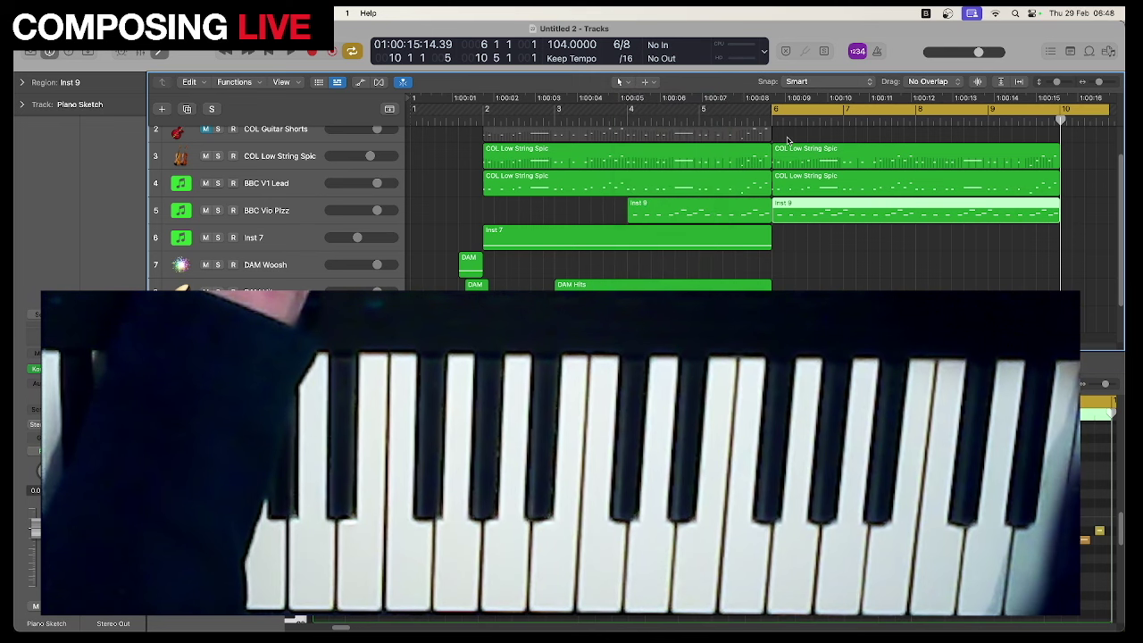
key("space")
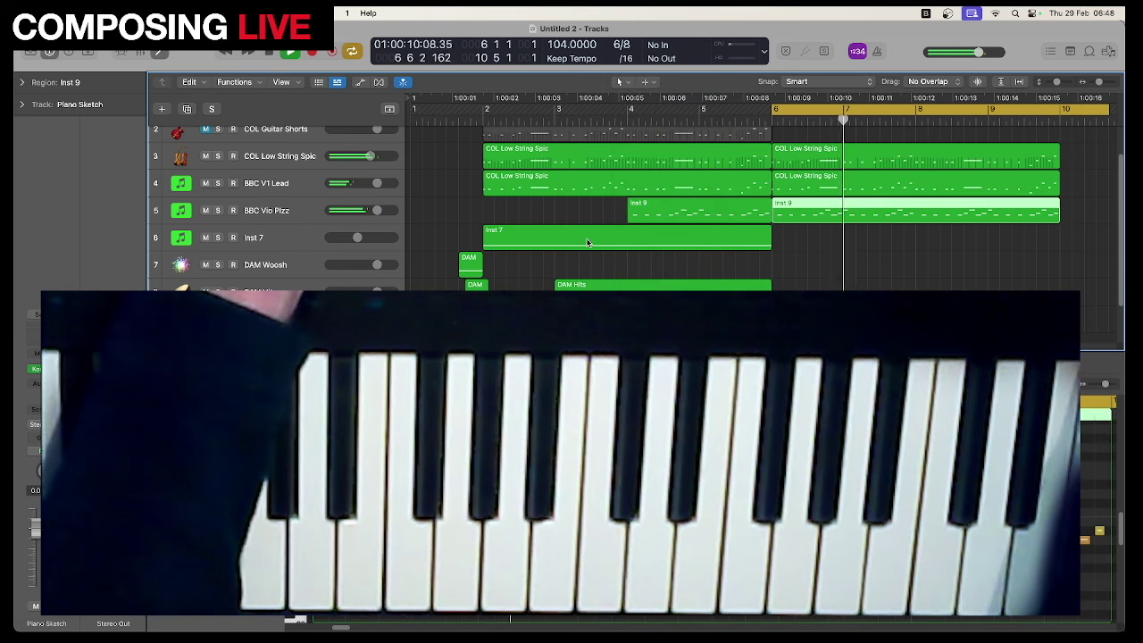
Step: Try a copy of the Inst 7 region at bar 6 and delete that copy
left_click_drag(586, 242, 852, 234)
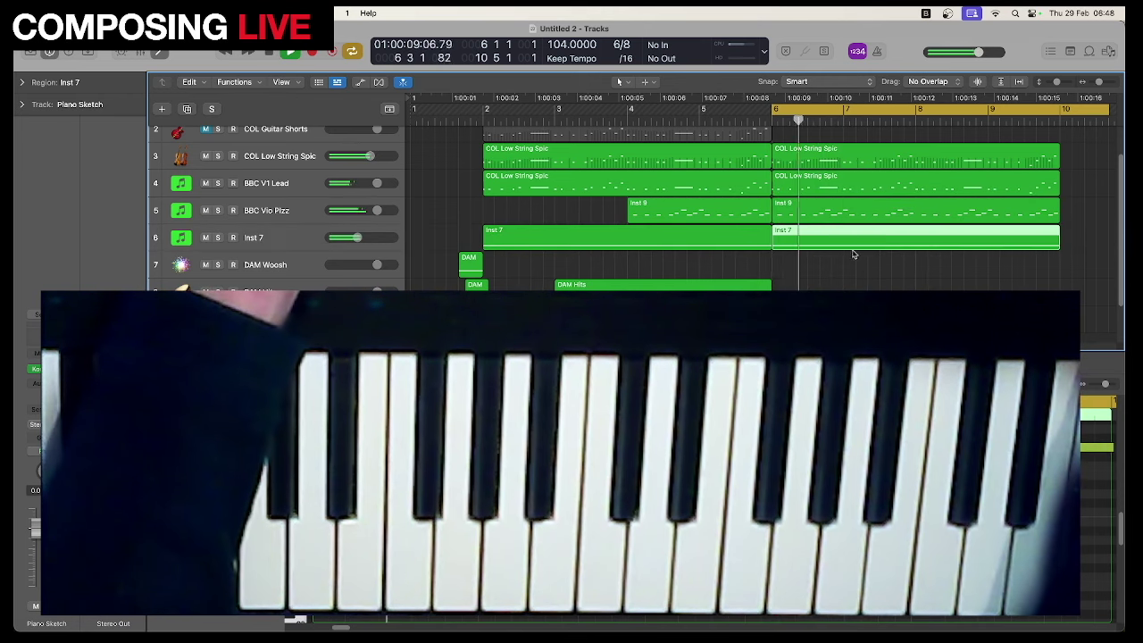
scroll(848, 241, "down", 1)
key("Delete")
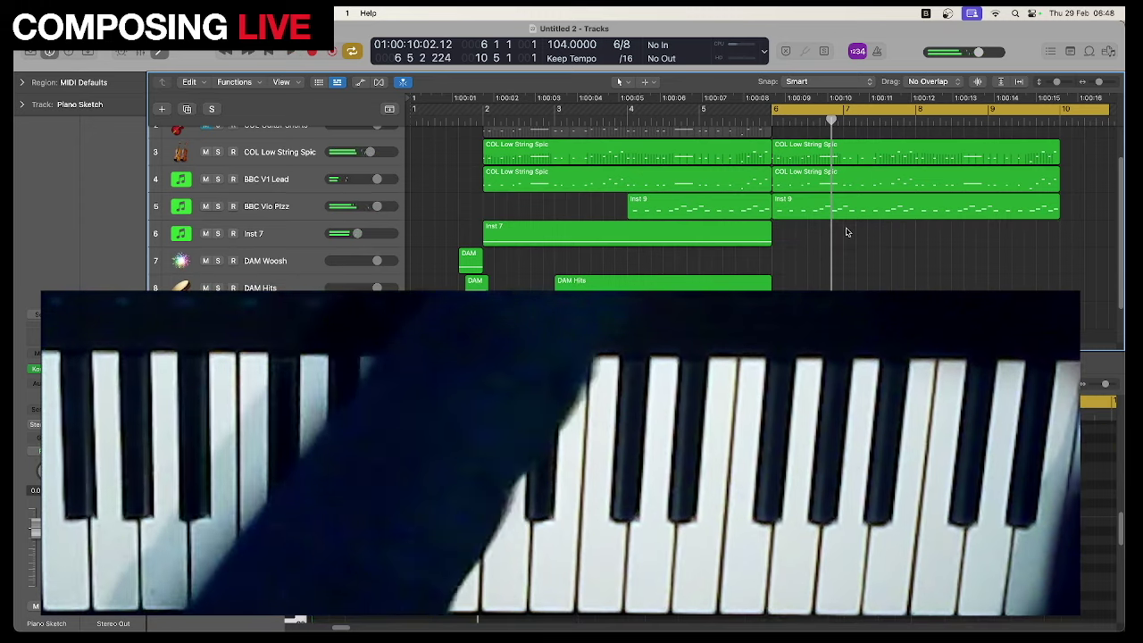
Step: Copy the DAM High Loop region so the copy fills bars 6 to 10
scroll(846, 231, "down", 3)
left_click_drag(639, 274, 929, 284)
key("space")
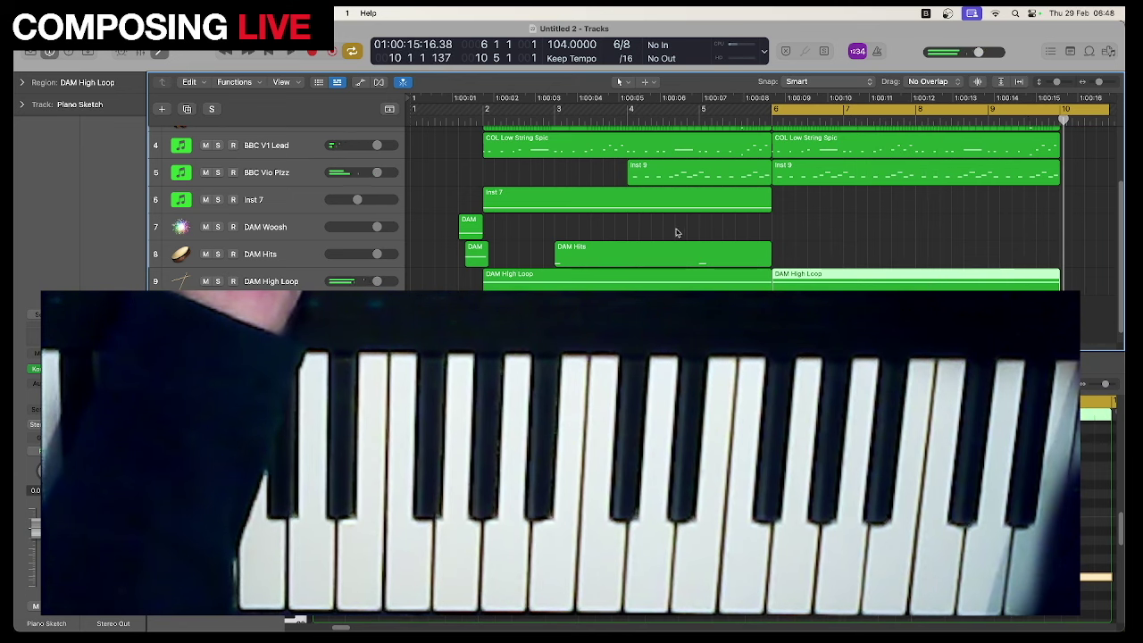
Step: Copy the DAM Hits region so it starts at bar 6, lengthen the copy to bar 10, and play the section
left_click_drag(667, 247, 956, 253)
key("space")
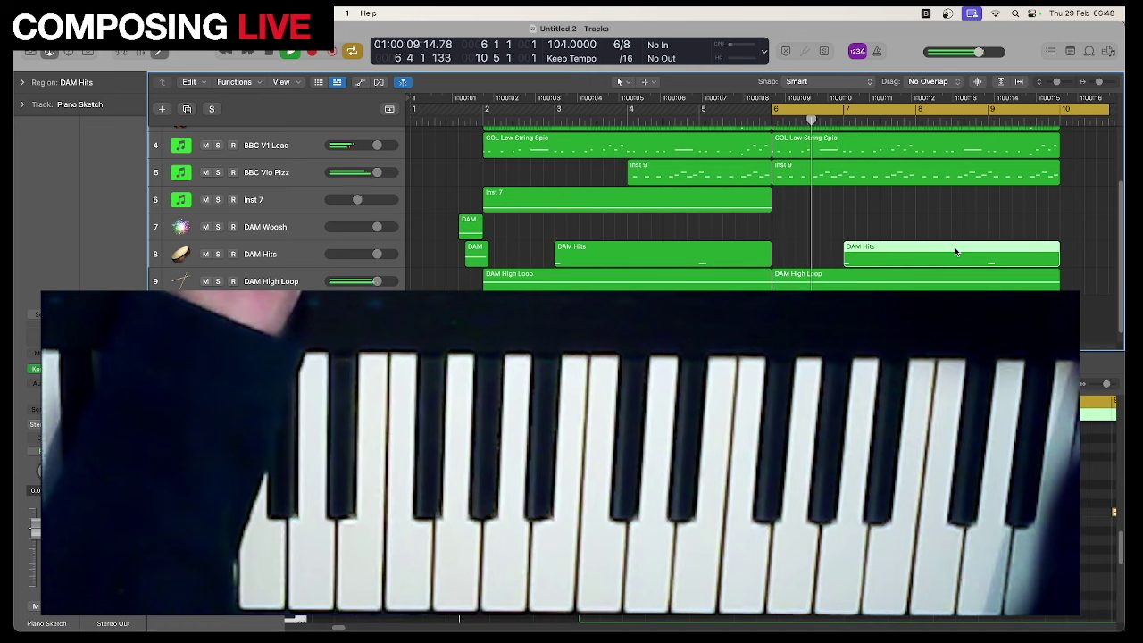
left_click_drag(898, 251, 824, 256)
key("space")
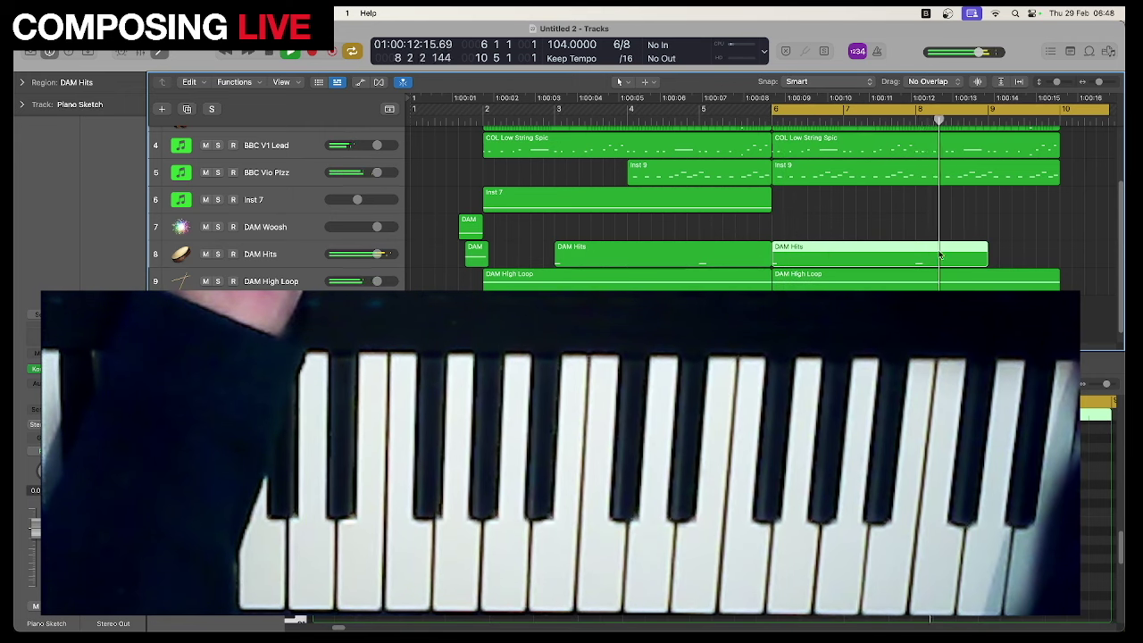
left_click_drag(988, 260, 1057, 262)
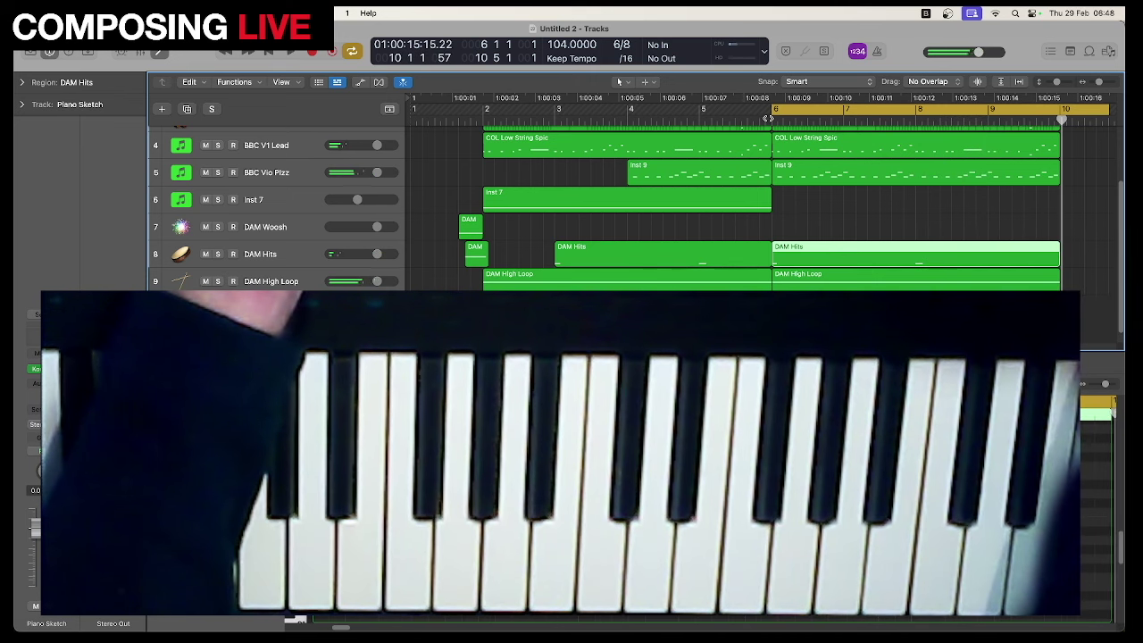
key("space")
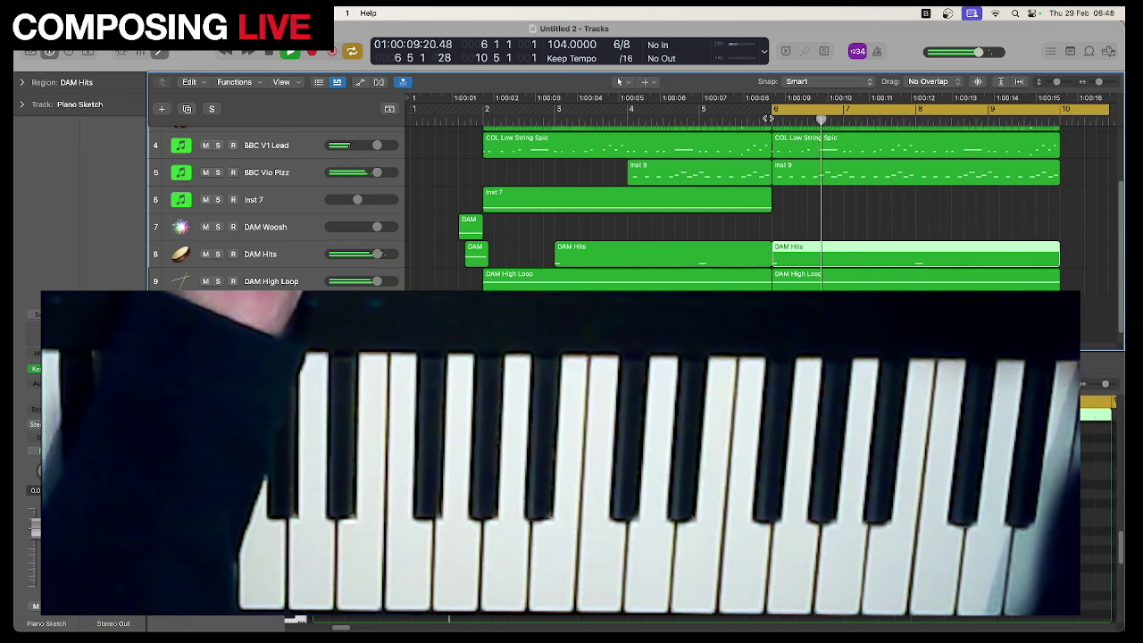
Step: Select the DAM Hits track, rehearse over the section, and record additional hits through bar 10, starting from bar 5
key("space")
left_click(310, 253)
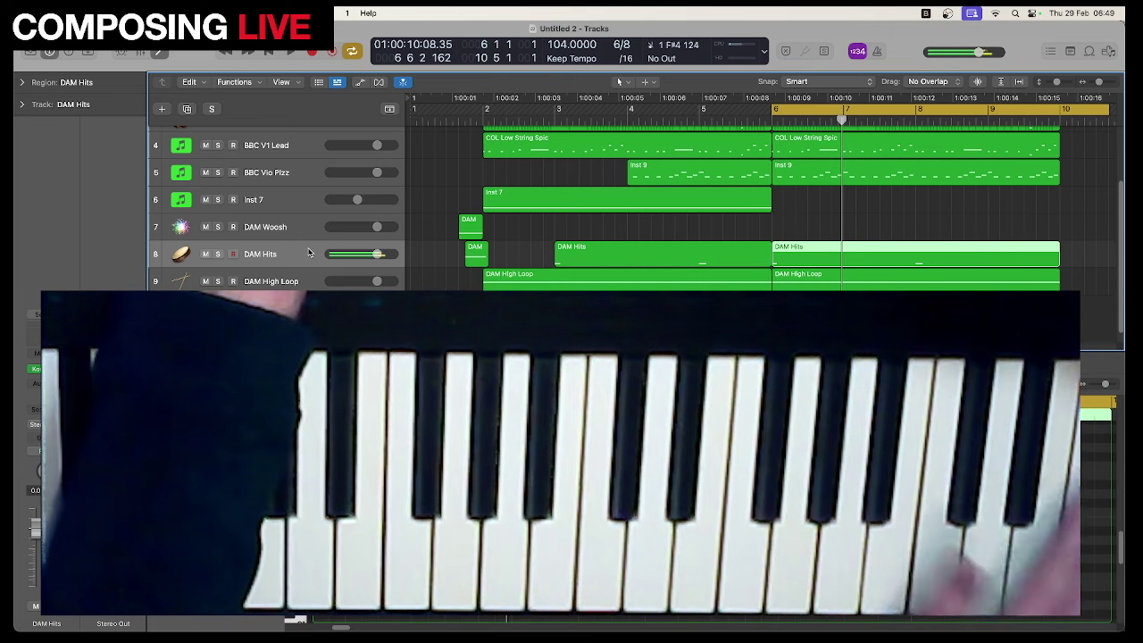
key("space")
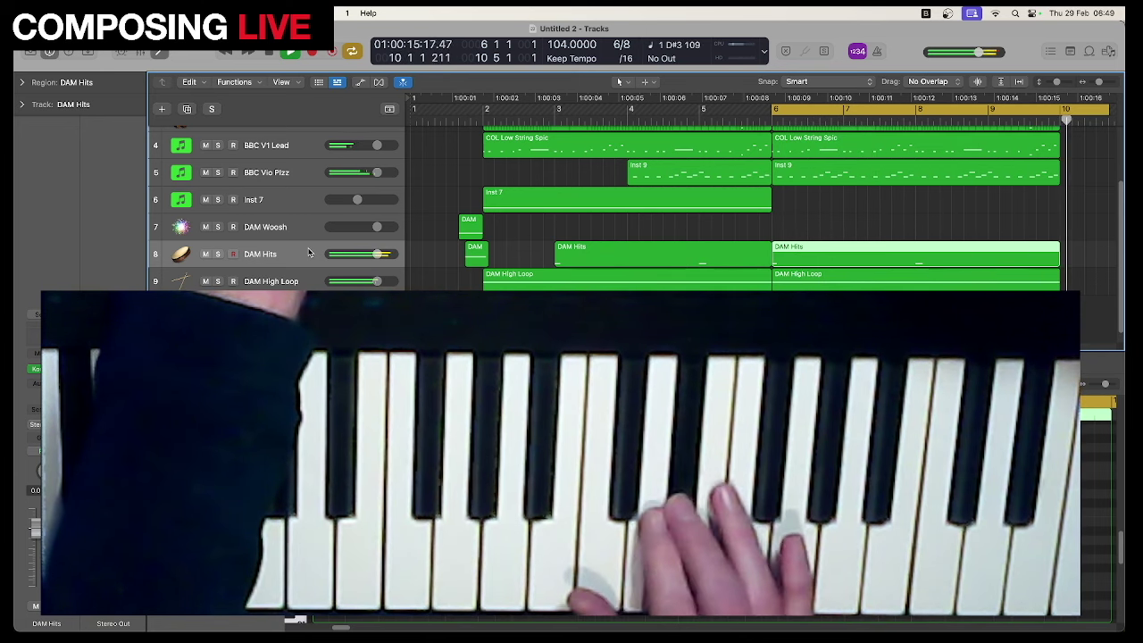
key("space")
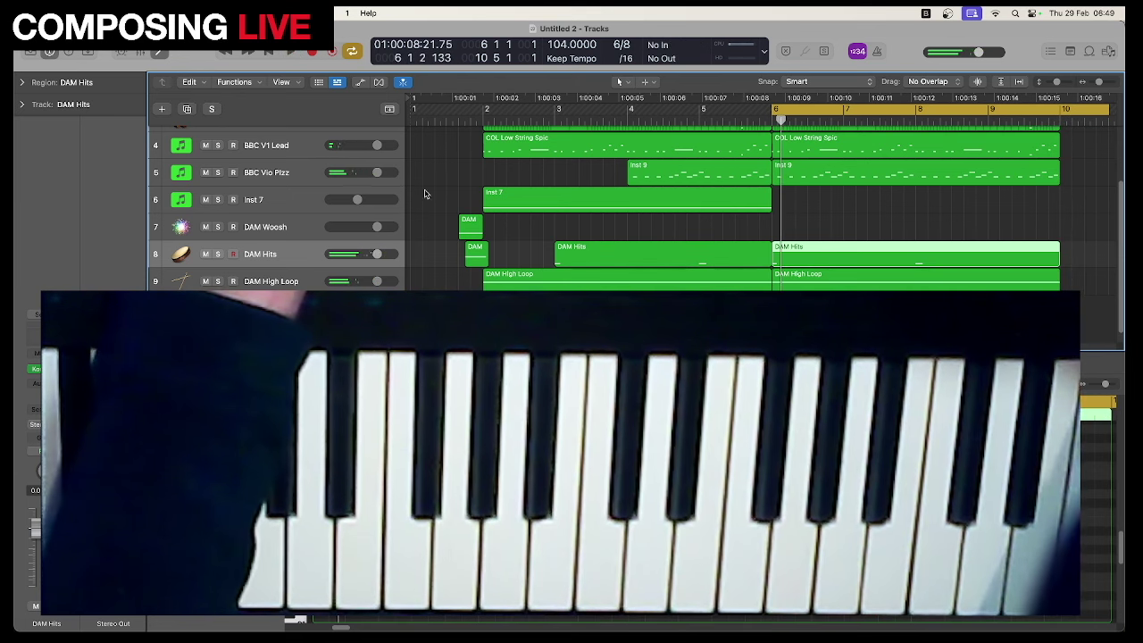
left_click(703, 118)
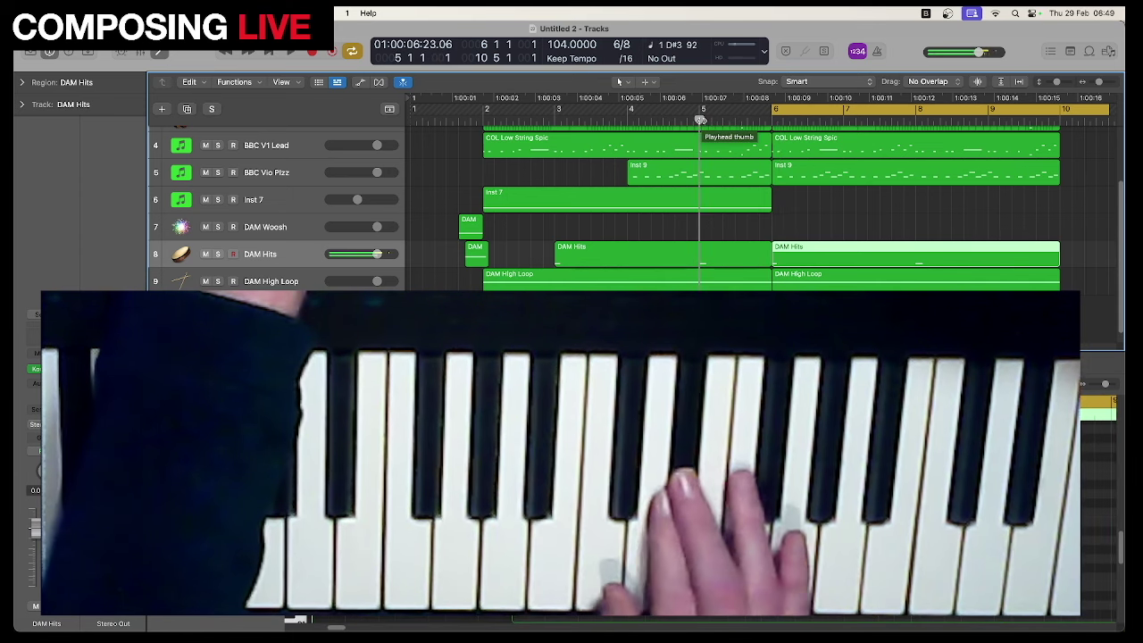
key("r")
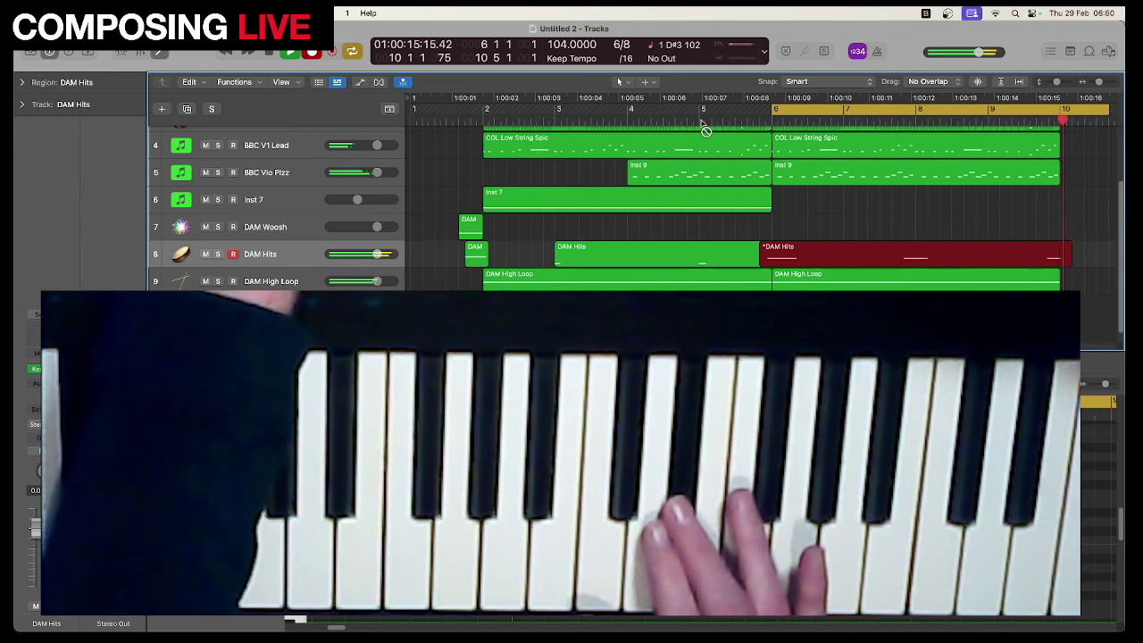
key("space")
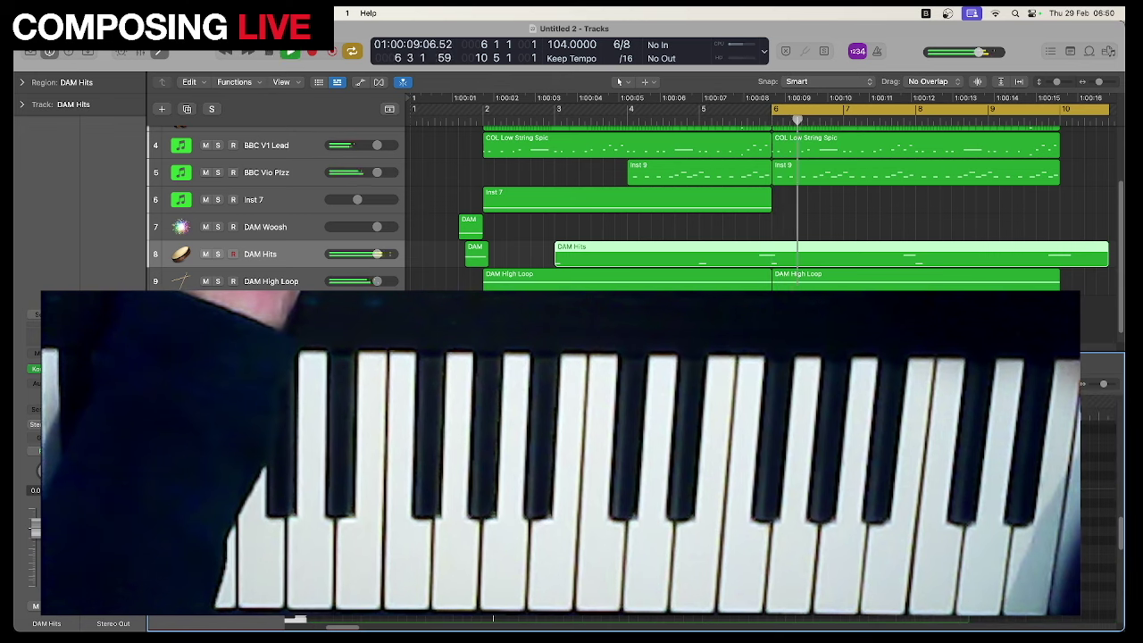
Step: Turn off the cycle, trim the DAM Hits region so it ends at bar 10, and play the result
left_click(770, 115)
left_click(748, 119)
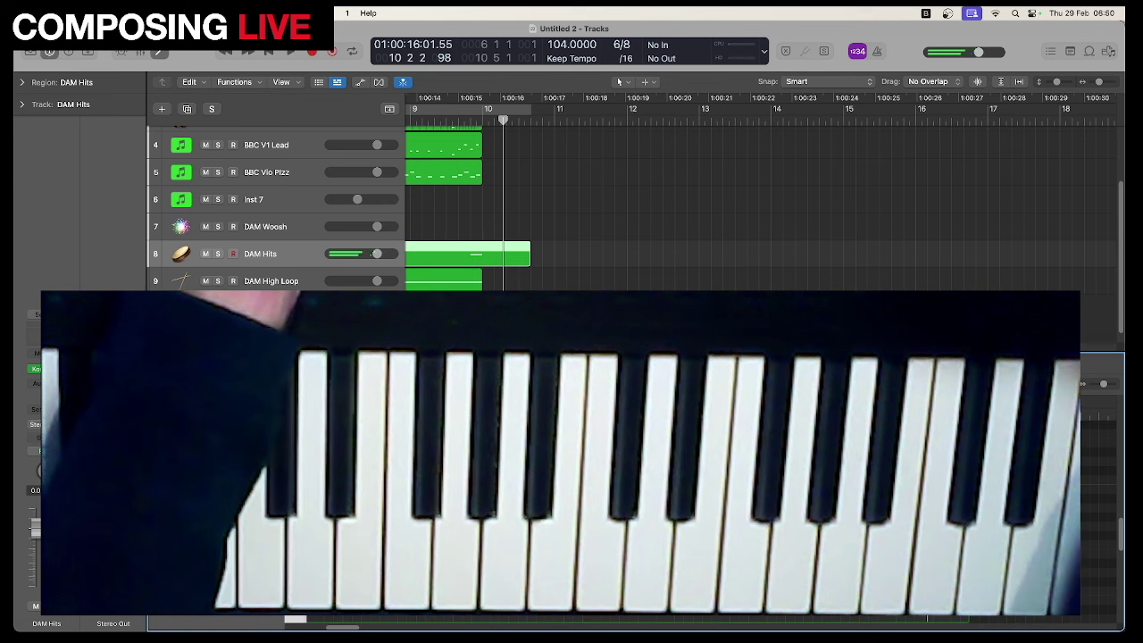
left_click_drag(531, 266, 482, 266)
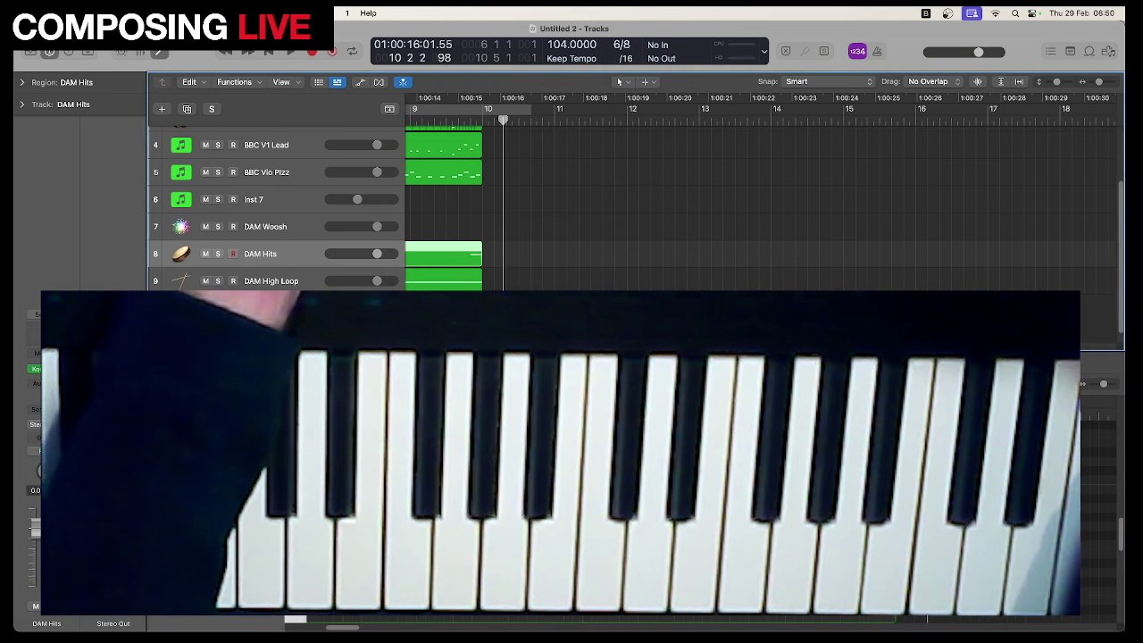
scroll(758, 196, "left", 6)
key("space")
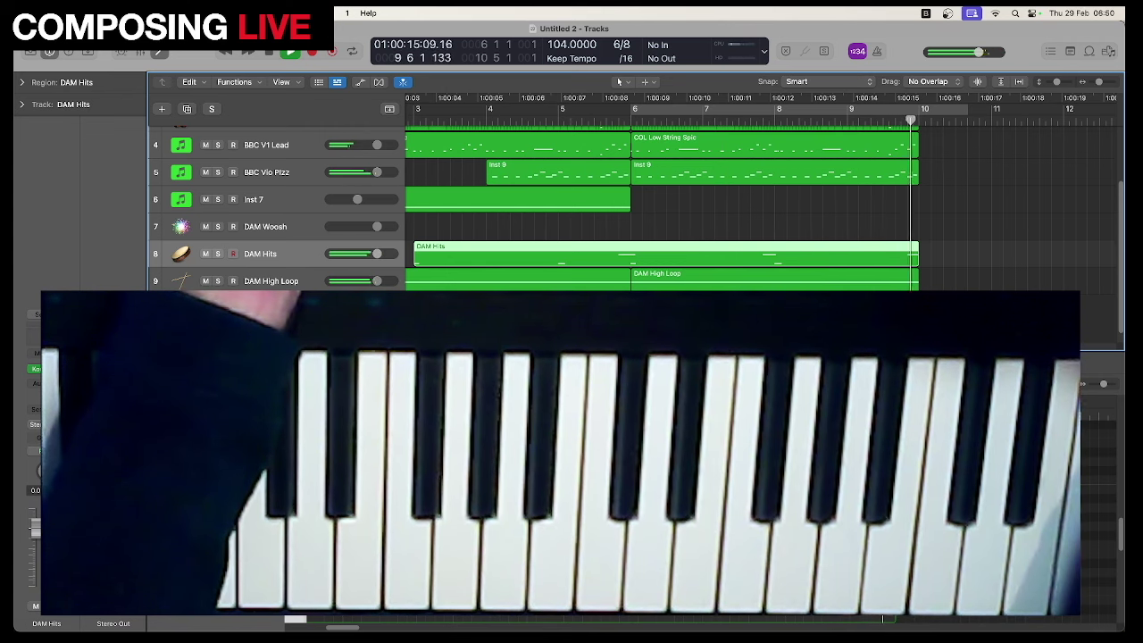
key("space")
scroll(619, 81, "left", 3)
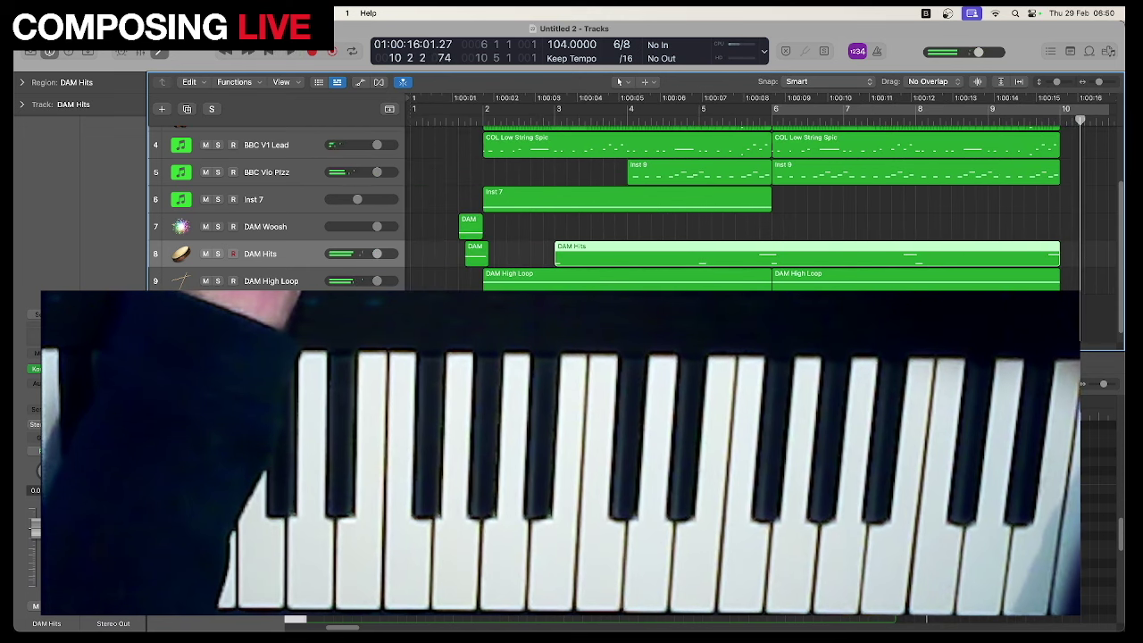
Step: Select the Inst 7 track and rehearse a new part for it against the playback
left_click(293, 201)
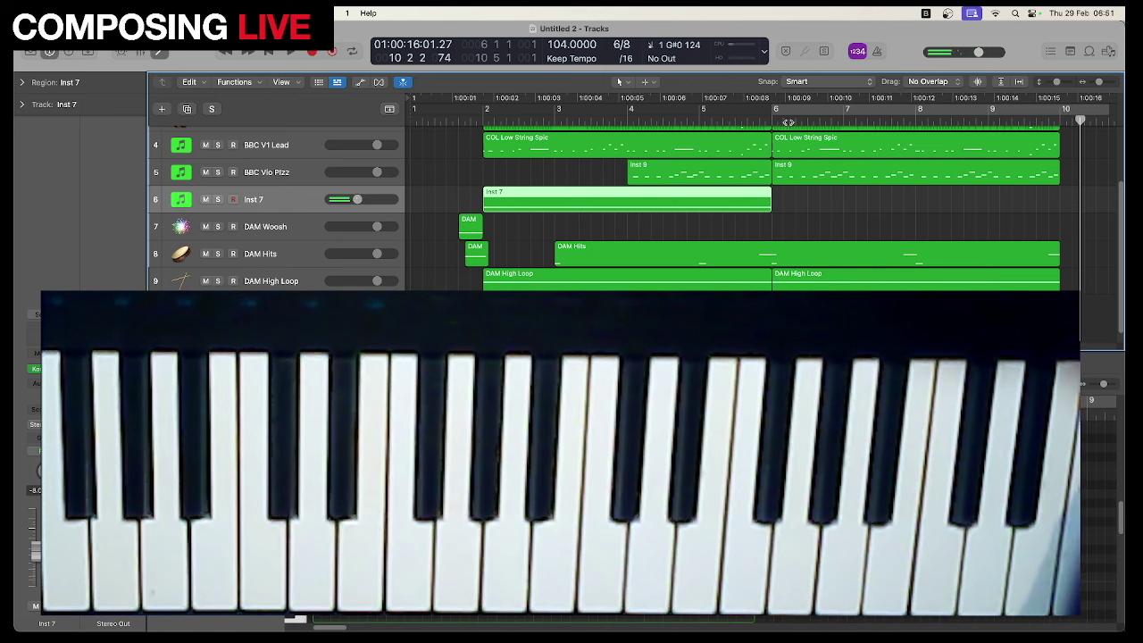
left_click(719, 119)
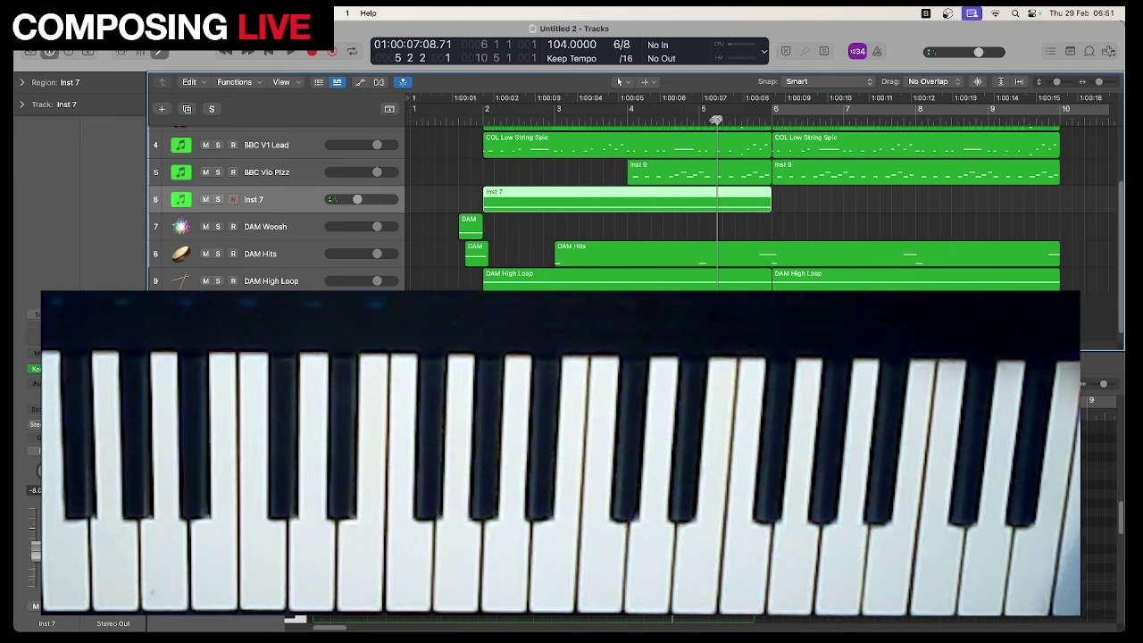
key("space")
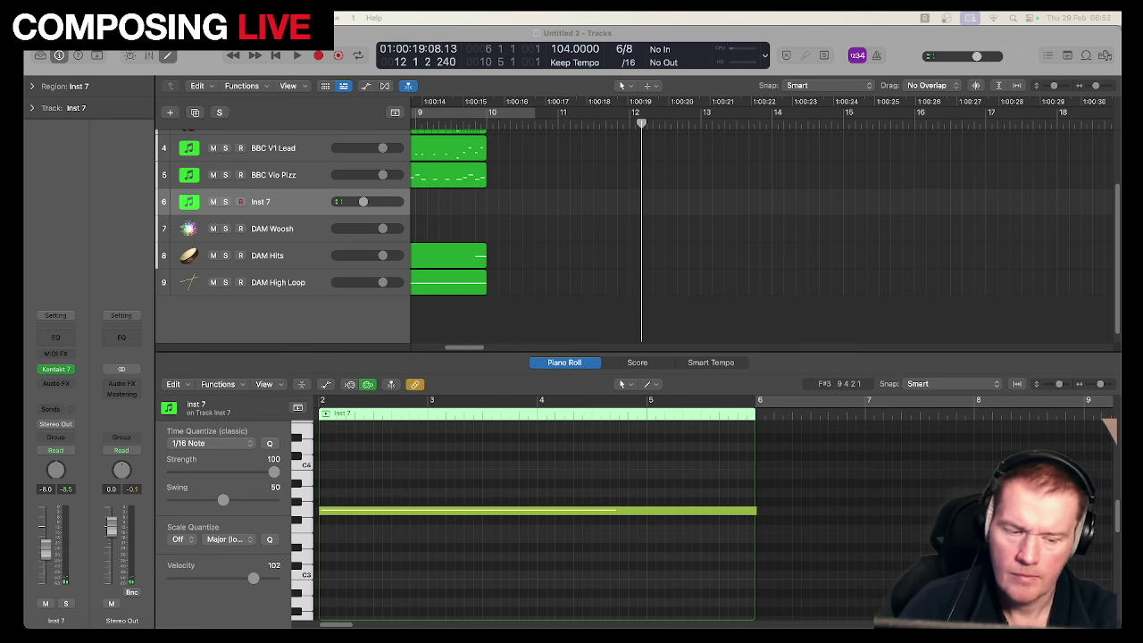
left_click(771, 283)
key("Return")
key("space")
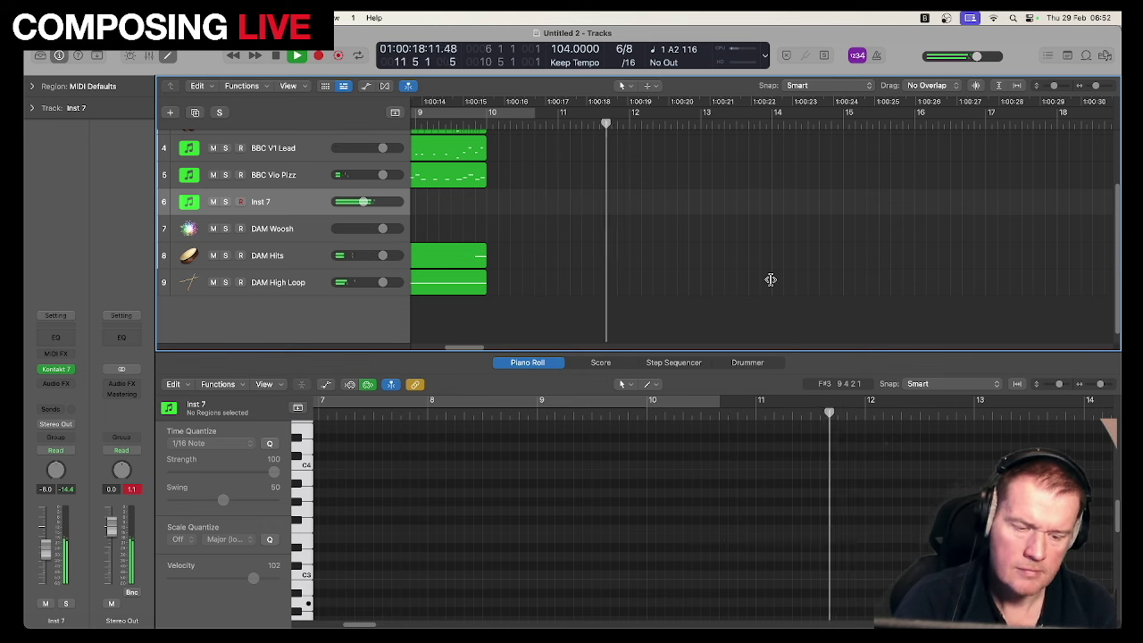
key("space")
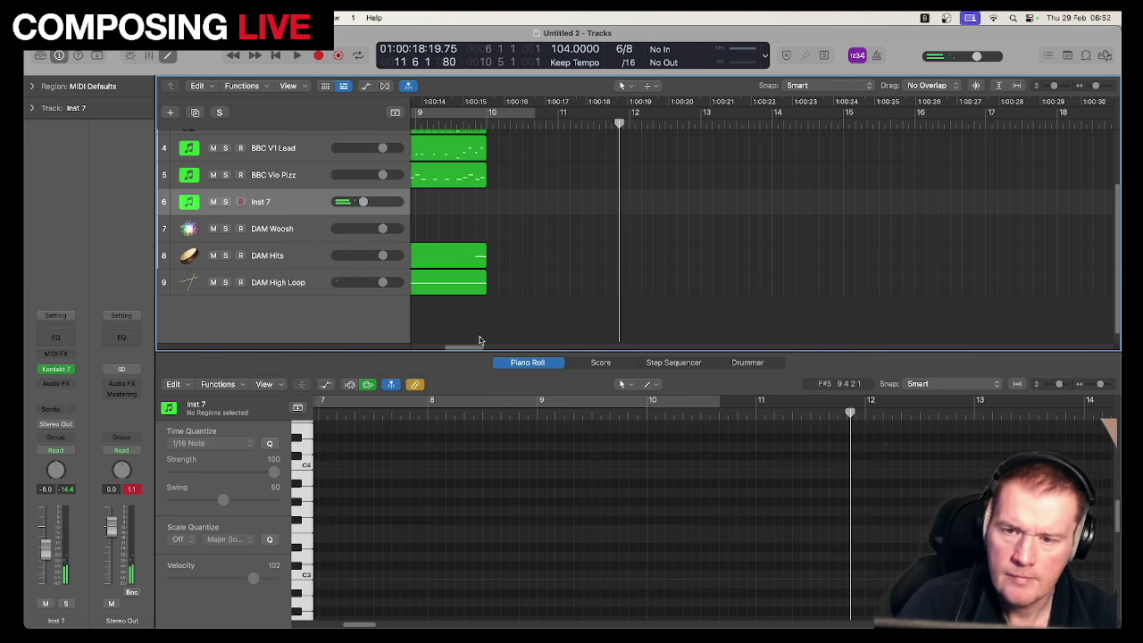
Step: Rehearse from bar 5 and record two long A2 notes on the Inst 7 track between bars 6 and 10
left_click_drag(475, 346, 435, 355)
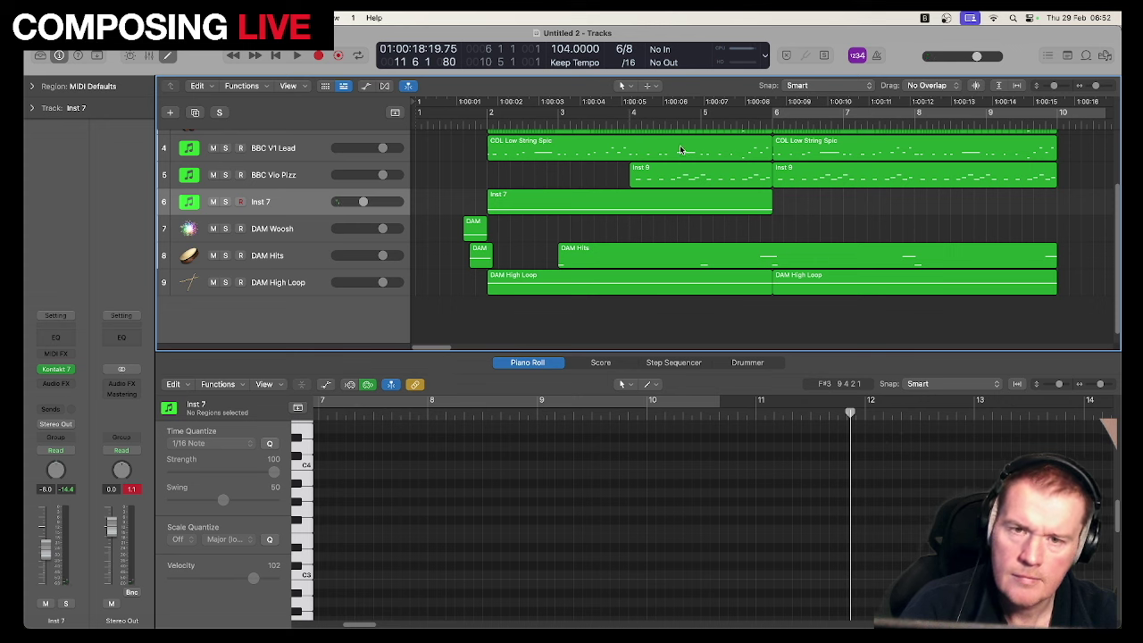
left_click(700, 119)
key("space")
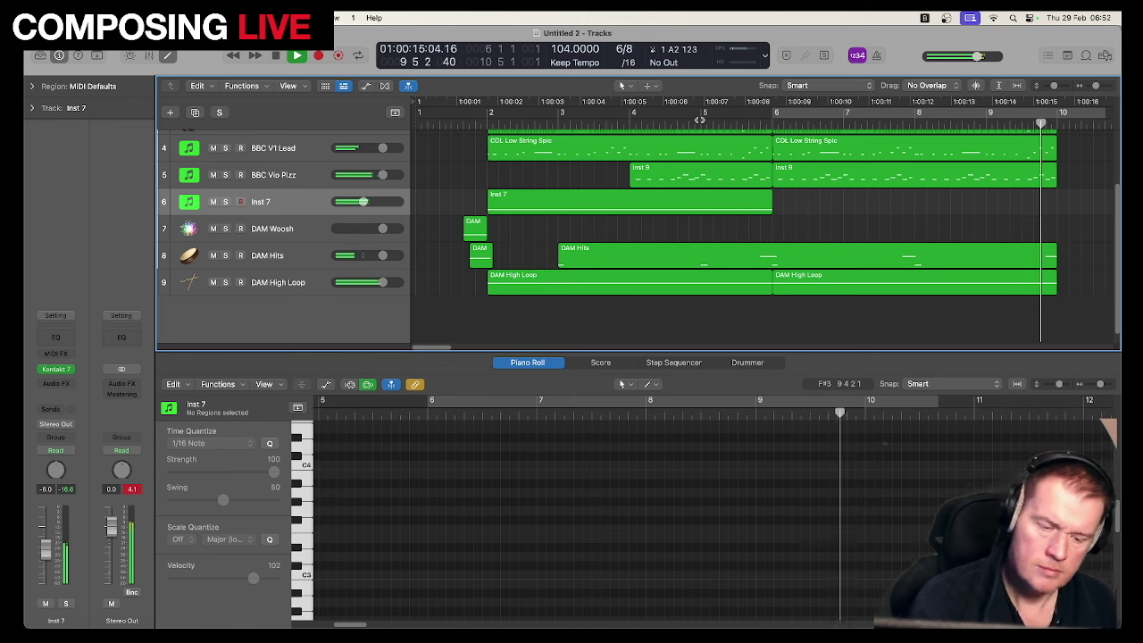
key("space")
key("r")
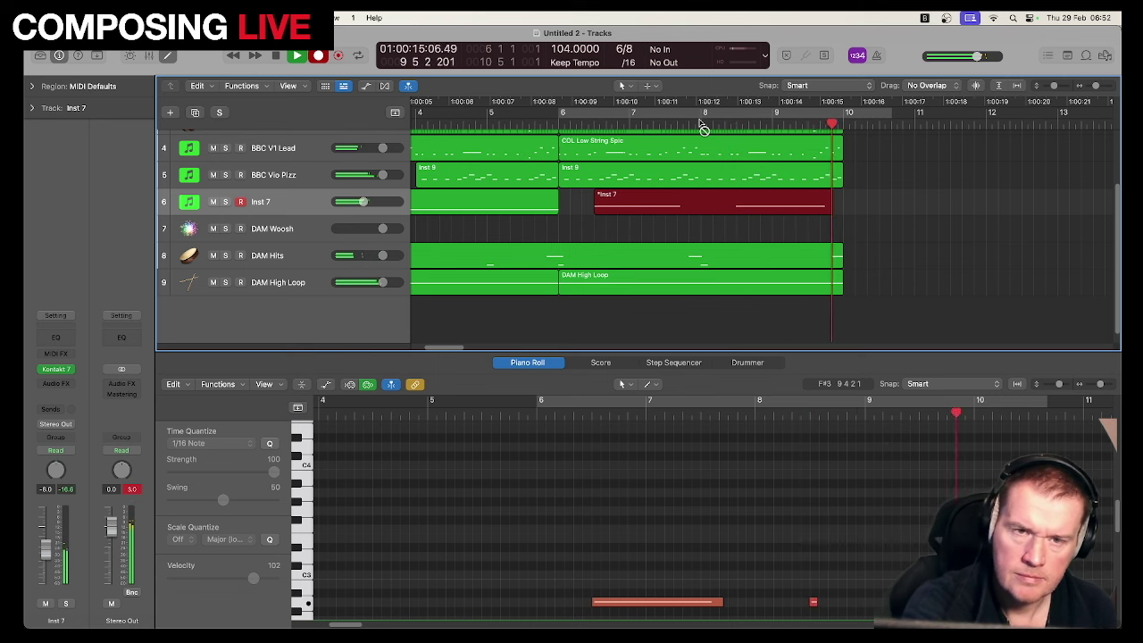
key("space")
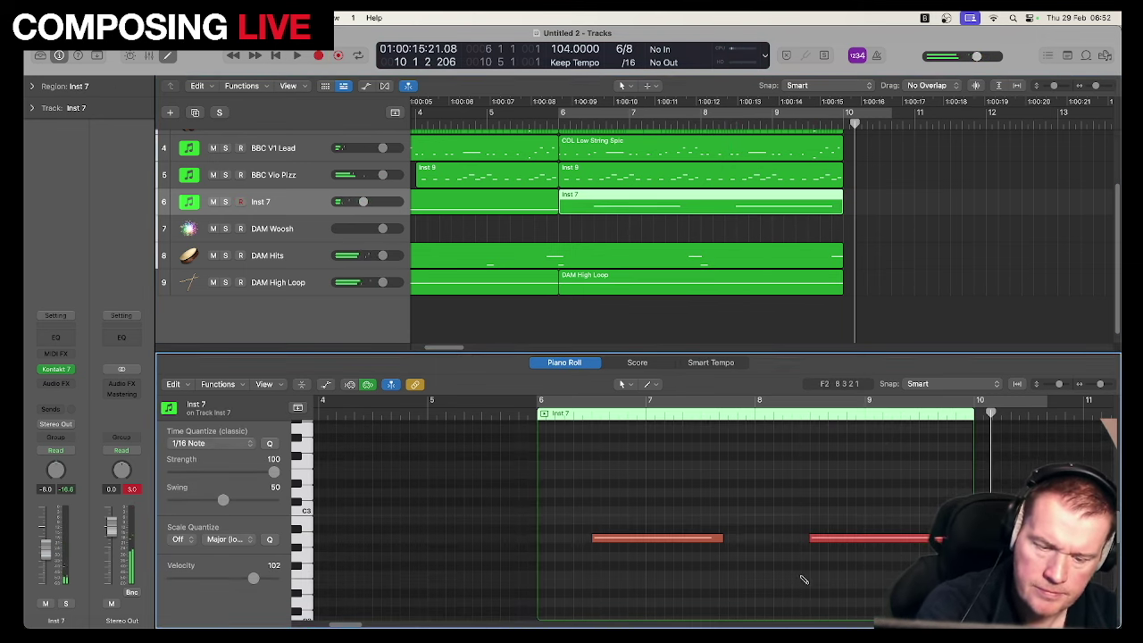
Step: Shorten both A2 notes in the new Inst 7 region, move them to start at bars 7 and 9, and play the section
key("super+a")
key("space")
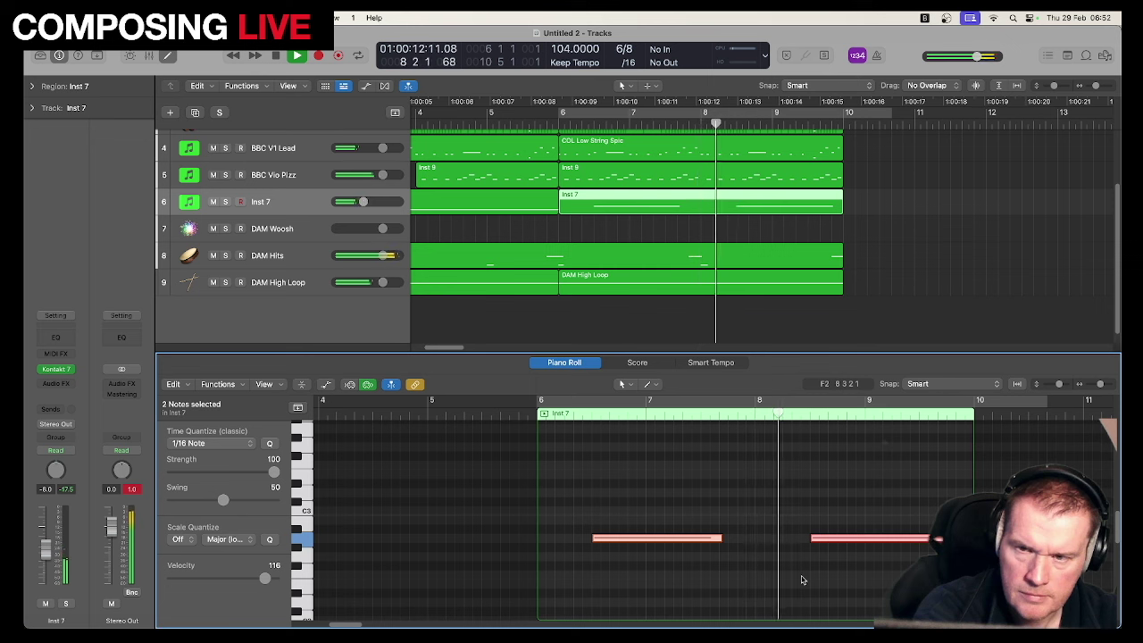
key("space")
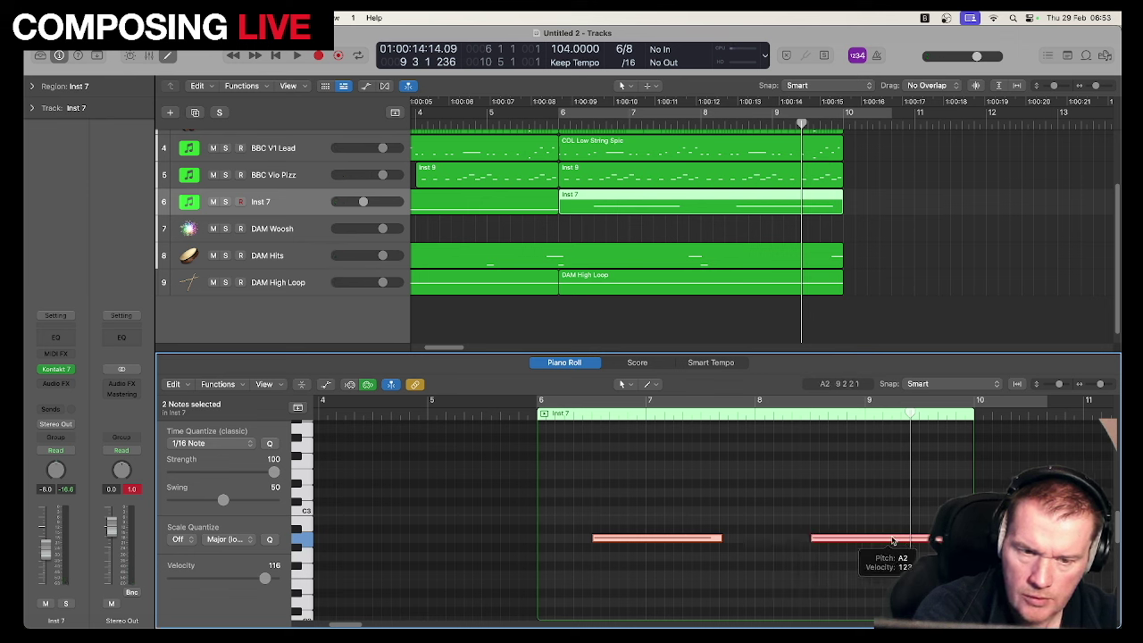
left_click_drag(935, 539, 882, 538)
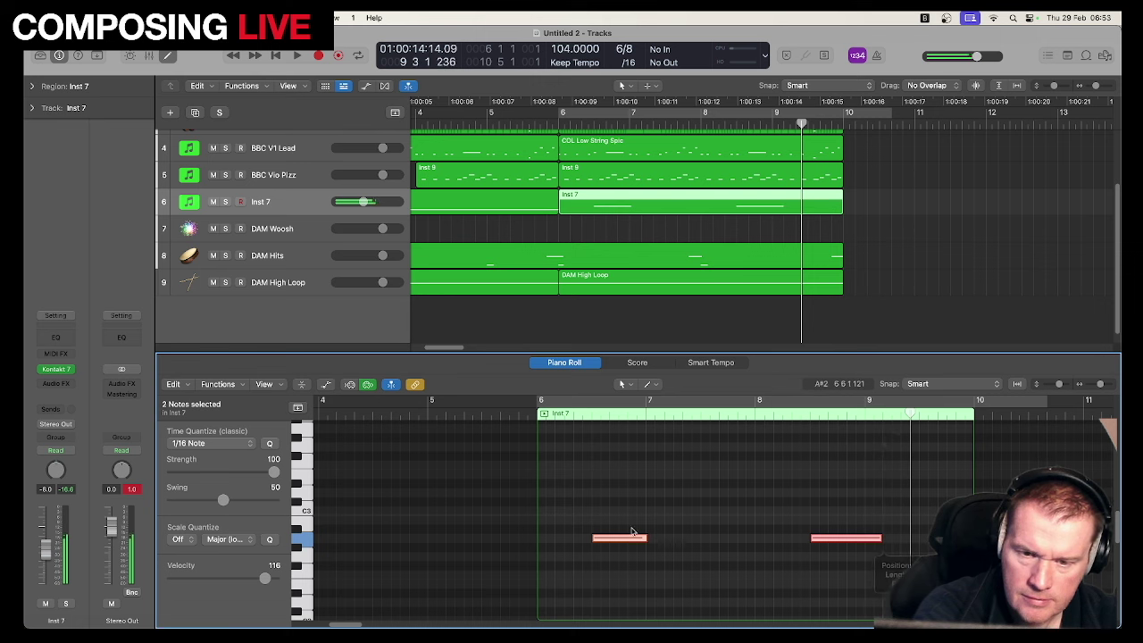
left_click_drag(622, 540, 674, 543)
key("space")
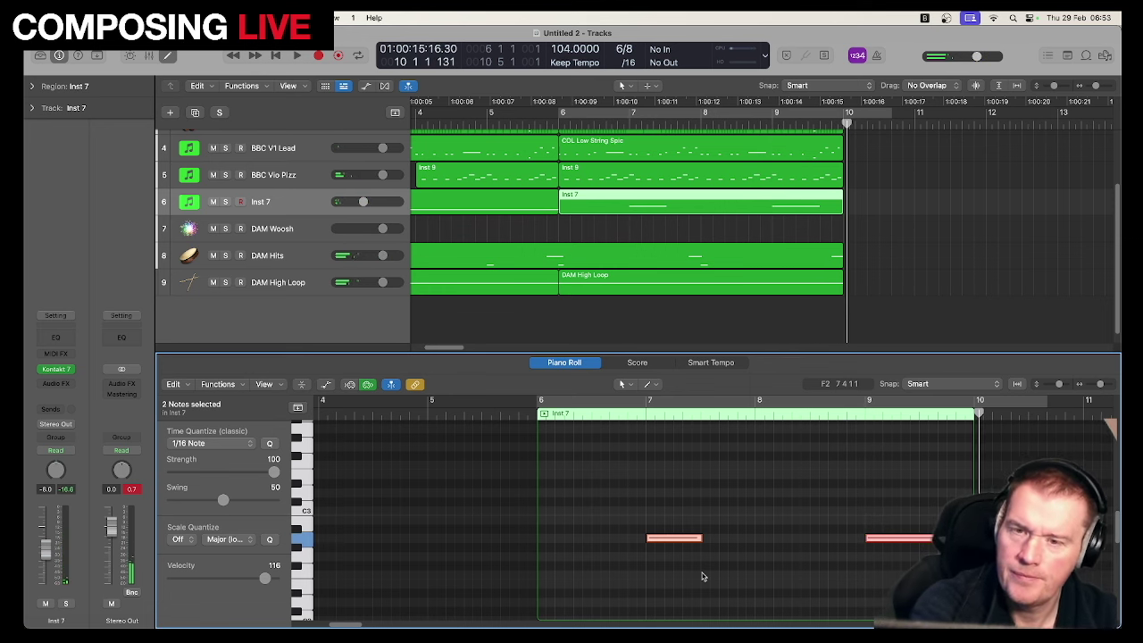
Step: Add a new software instrument track below Inst 7 and load Kontakt 7 in stereo on it
left_click_drag(436, 349, 402, 350)
right_click(308, 211)
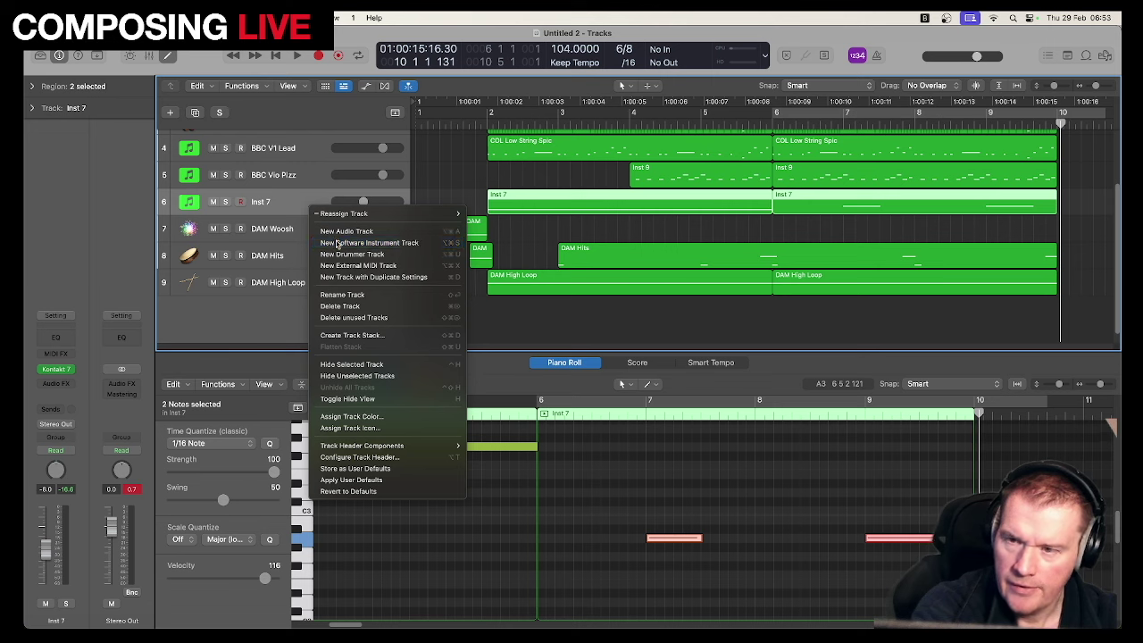
left_click(336, 243)
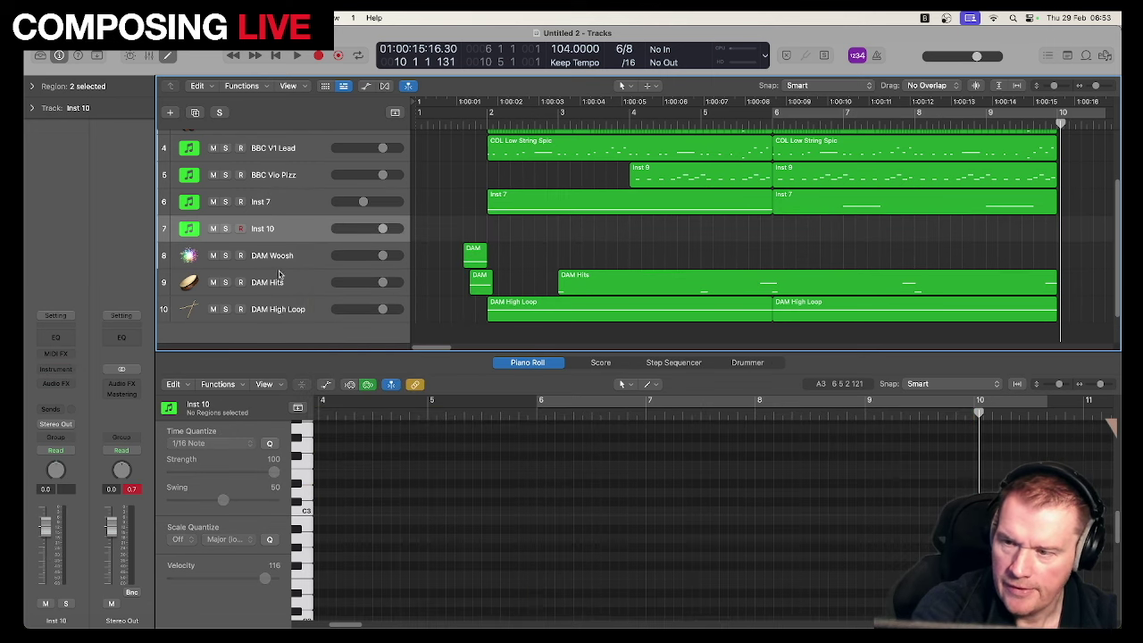
left_click(59, 369)
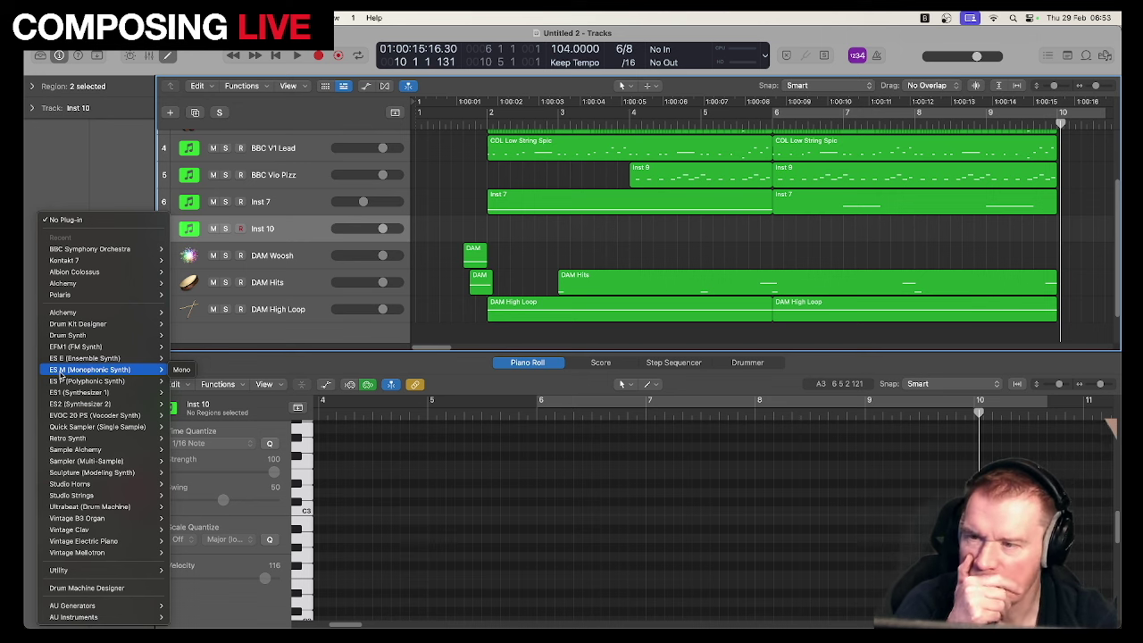
mouse_move(118, 260)
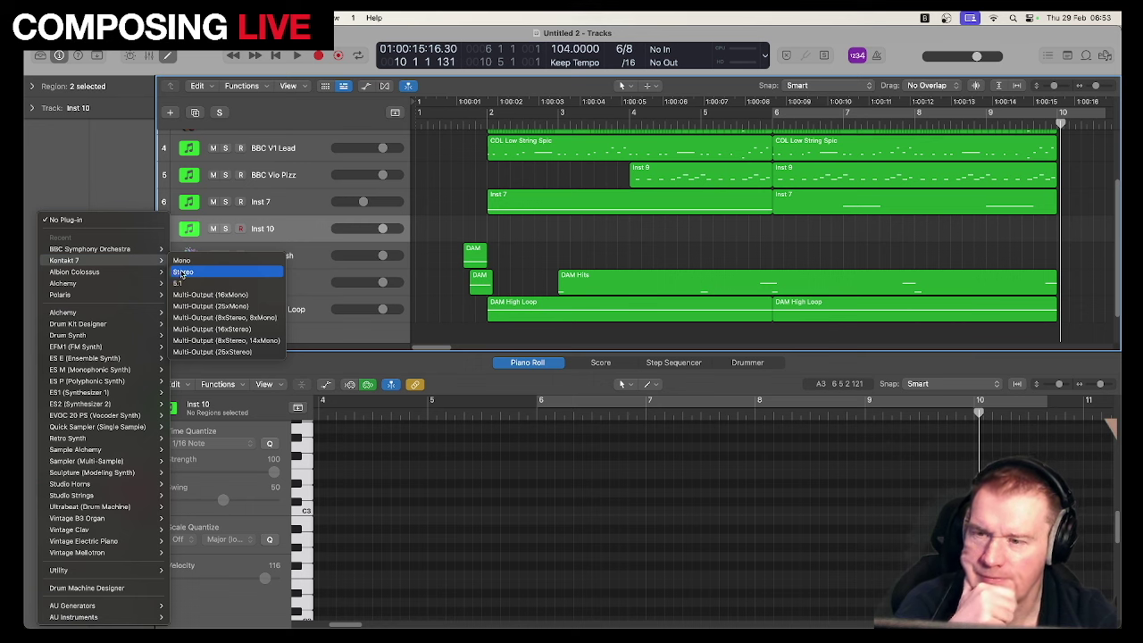
left_click(181, 272)
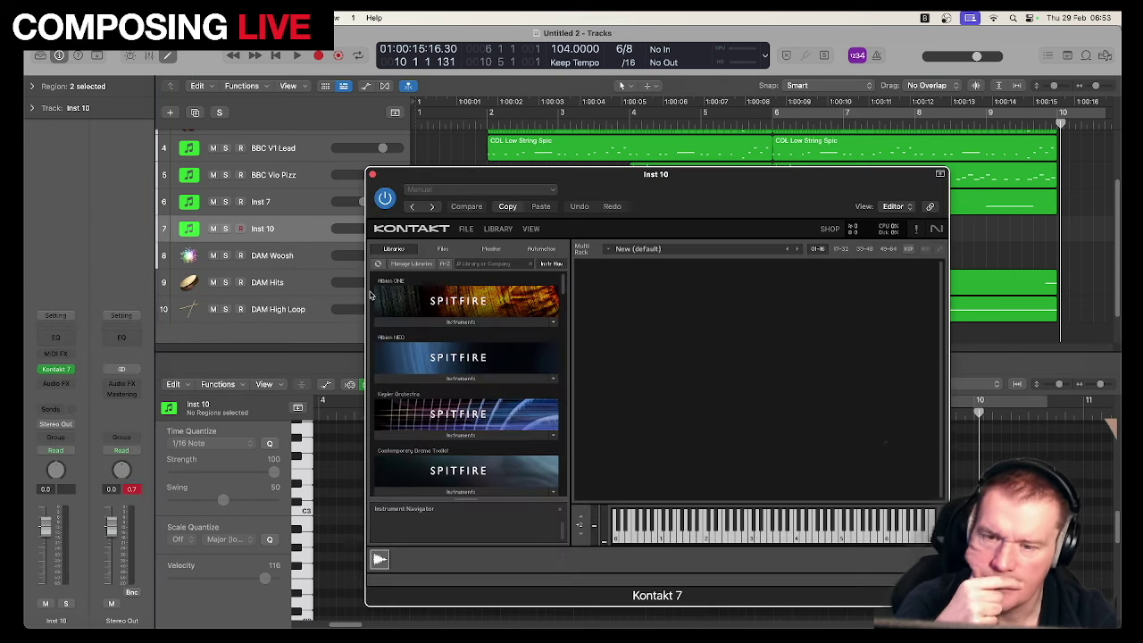
Step: Load the Mosaic Bass instrument from the Kontakt library on Inst 10 and move its window clear of the arrangement
scroll(522, 410, "down", 3)
scroll(518, 413, "down", 1)
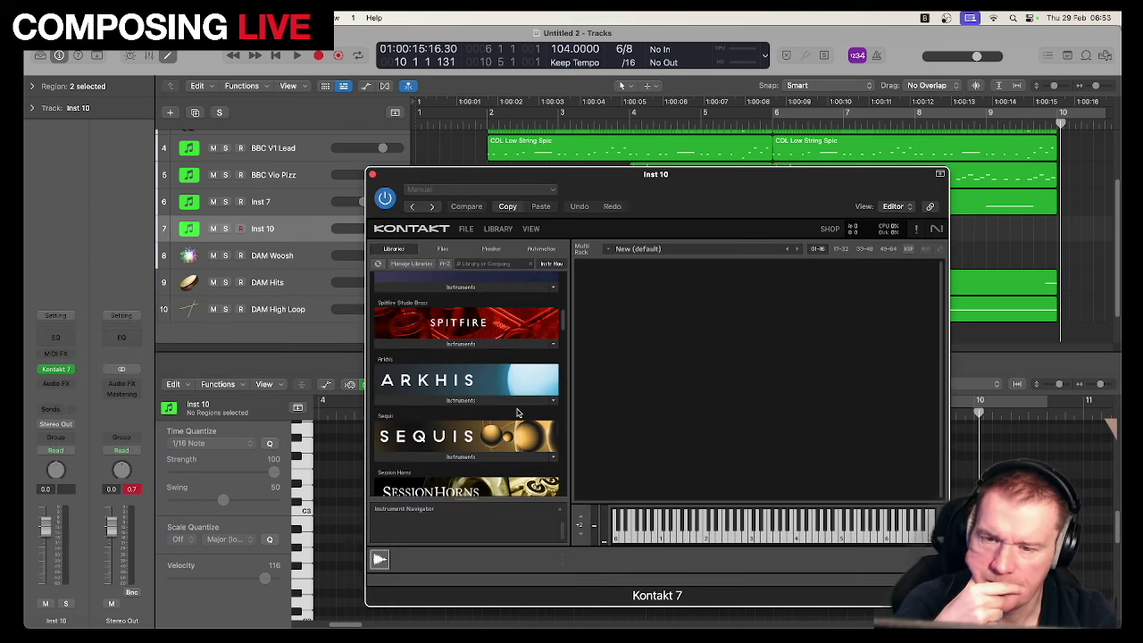
scroll(517, 413, "down", 5)
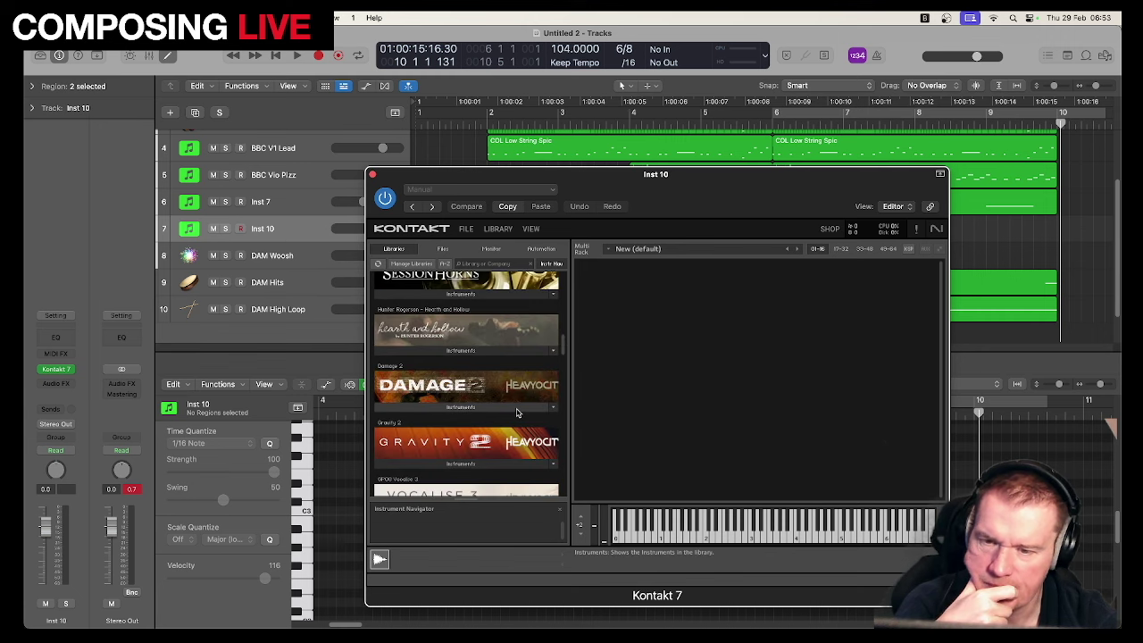
scroll(516, 412, "down", 3)
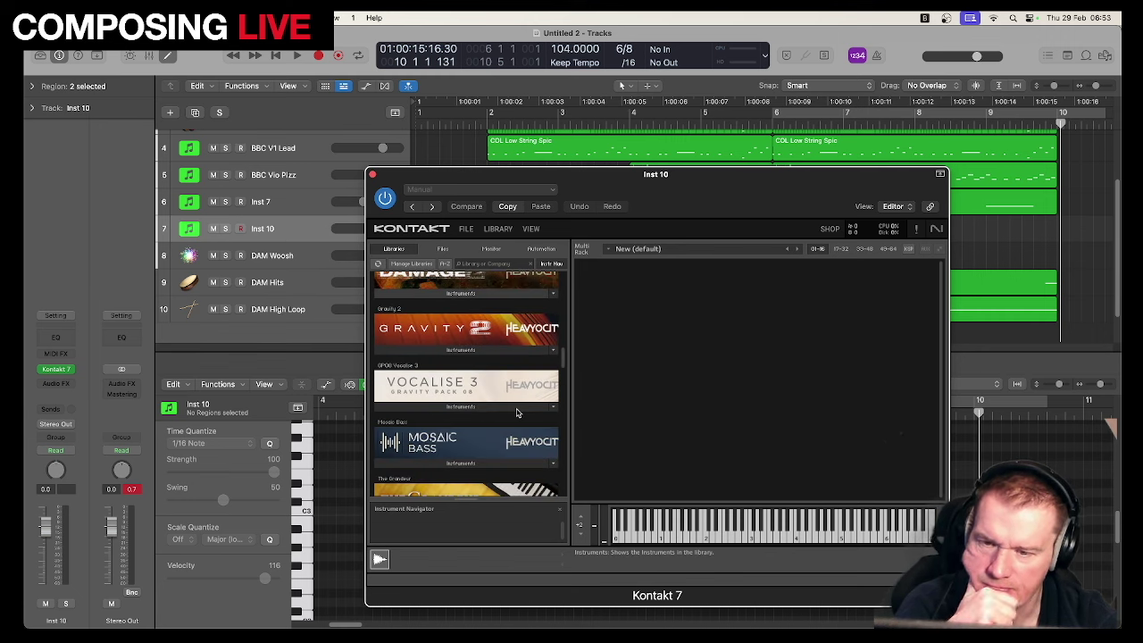
scroll(500, 407, "down", 2)
left_click(453, 389)
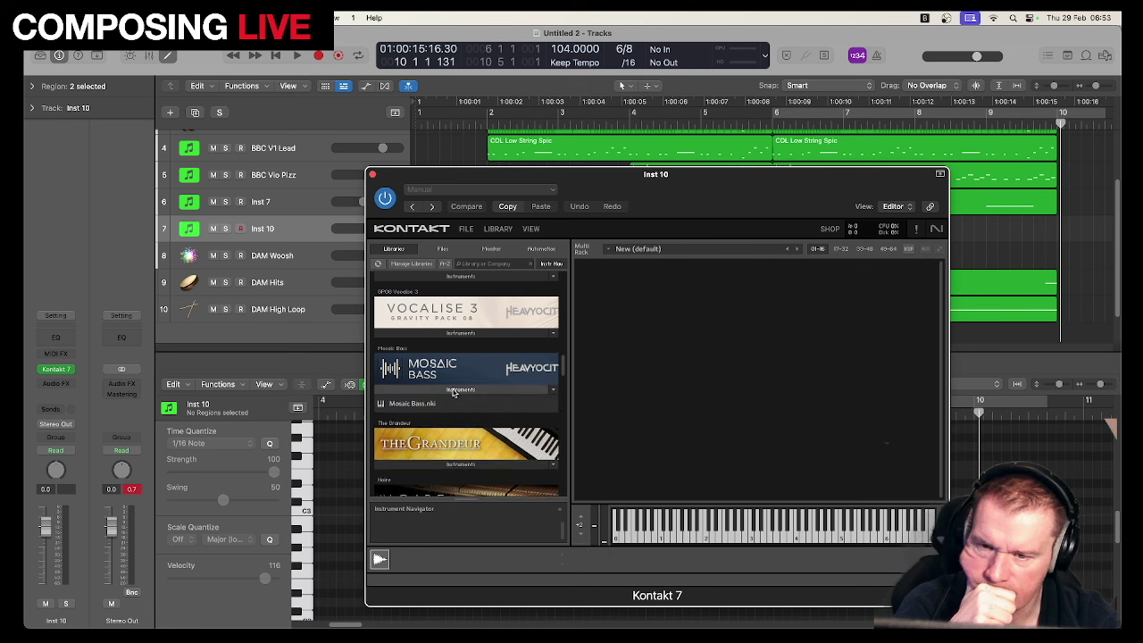
left_click(463, 407)
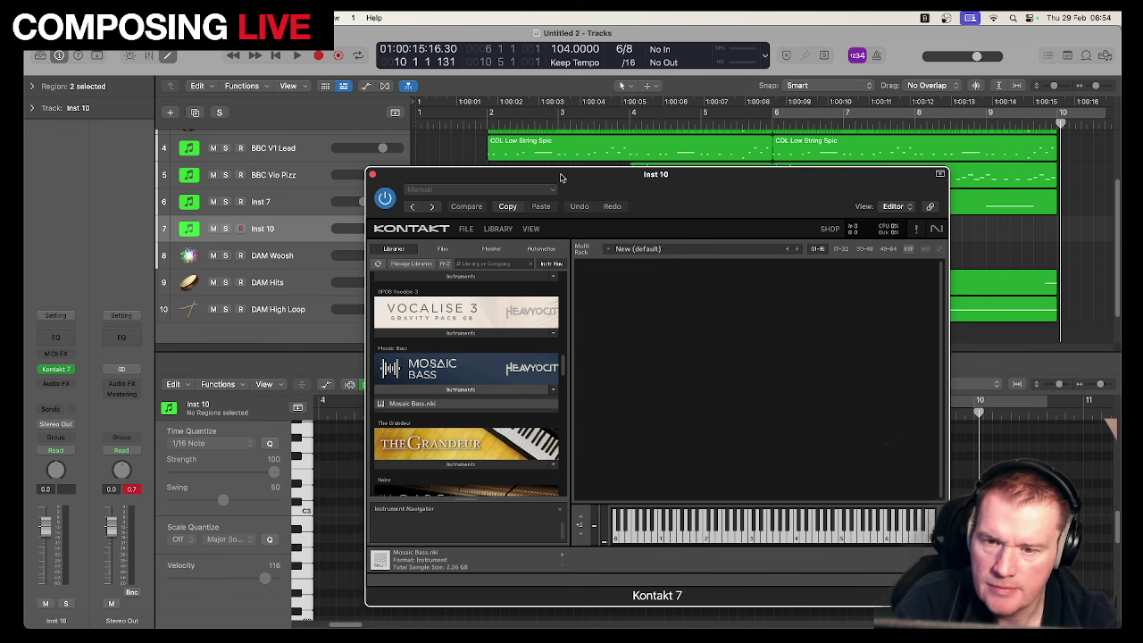
left_click_drag(561, 177, 328, 122)
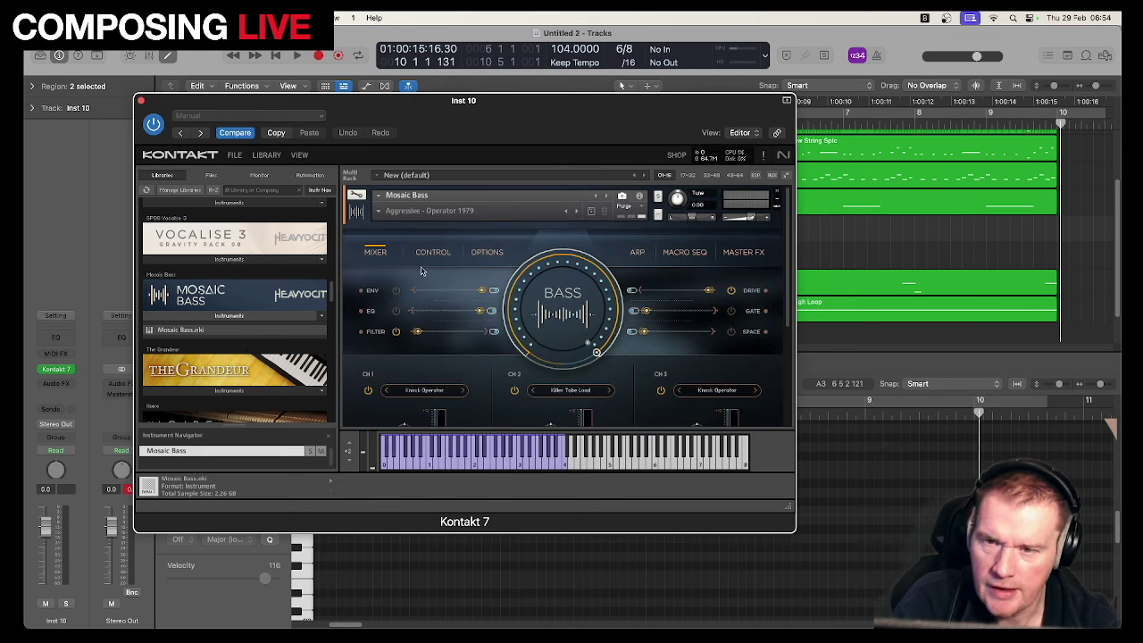
Step: Load the Aggressive - Ground Swell (RHY) snapshot in Mosaic Bass and audition it
left_click(376, 212)
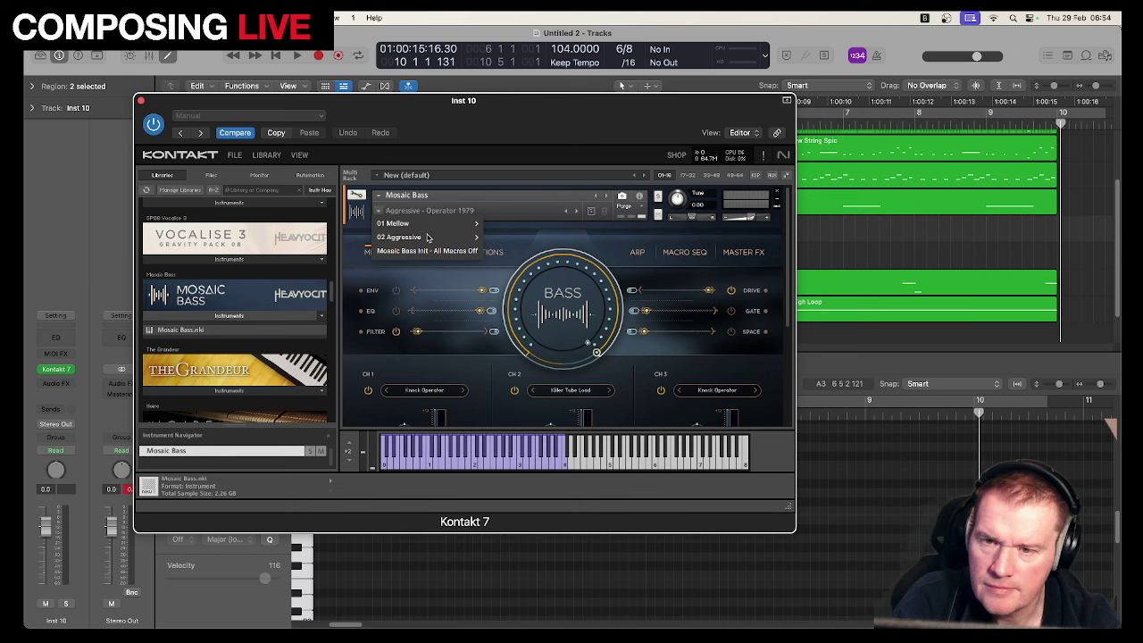
mouse_move(428, 237)
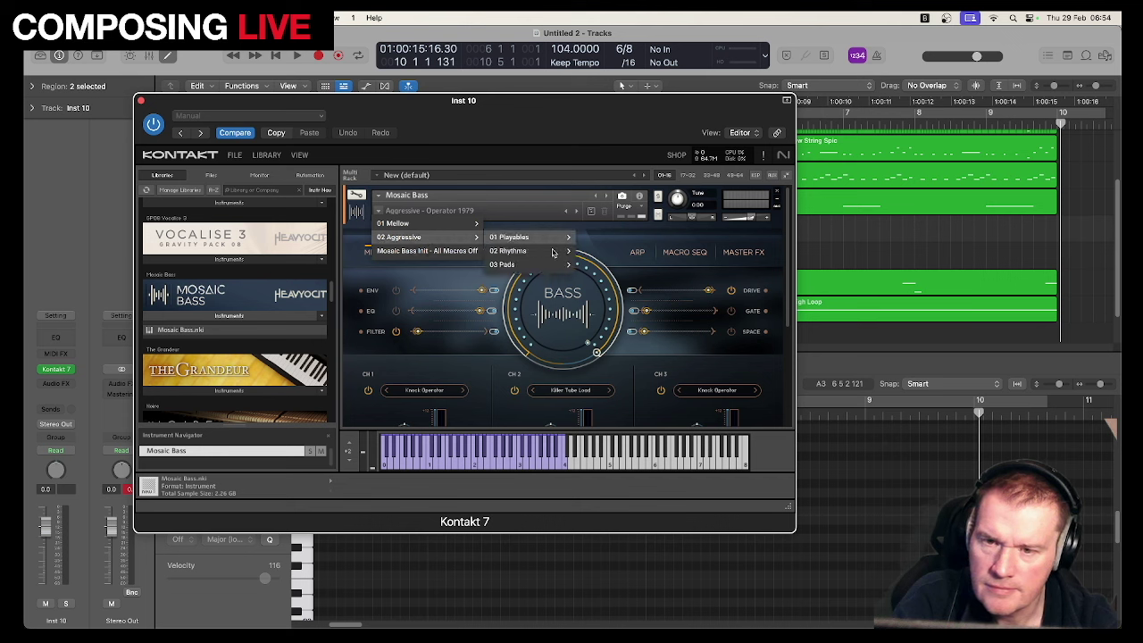
mouse_move(552, 252)
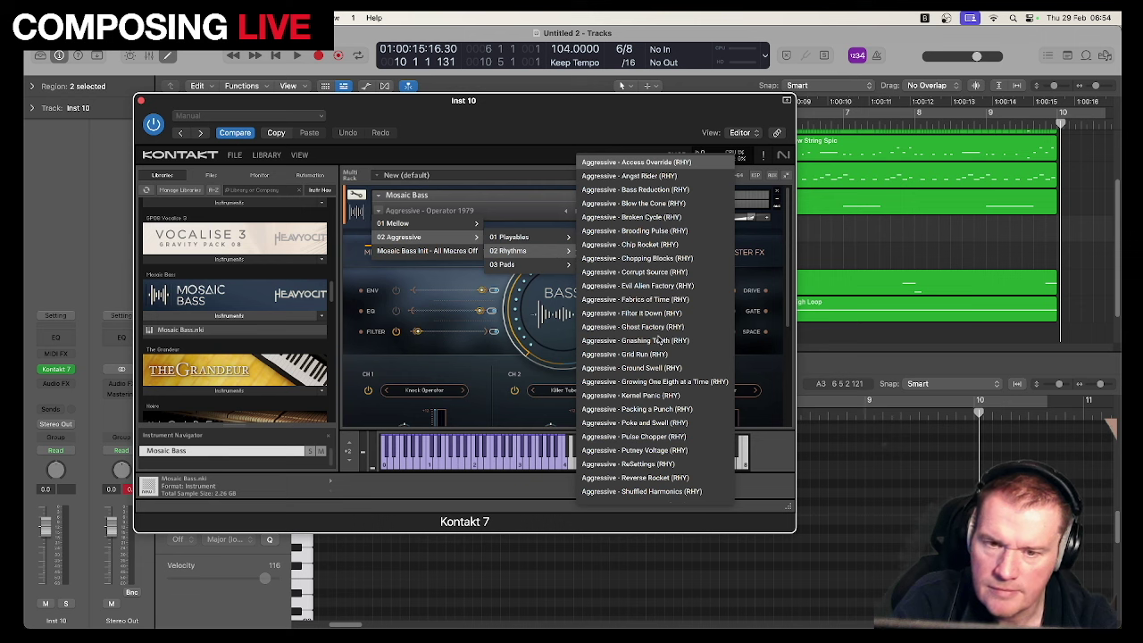
left_click(656, 368)
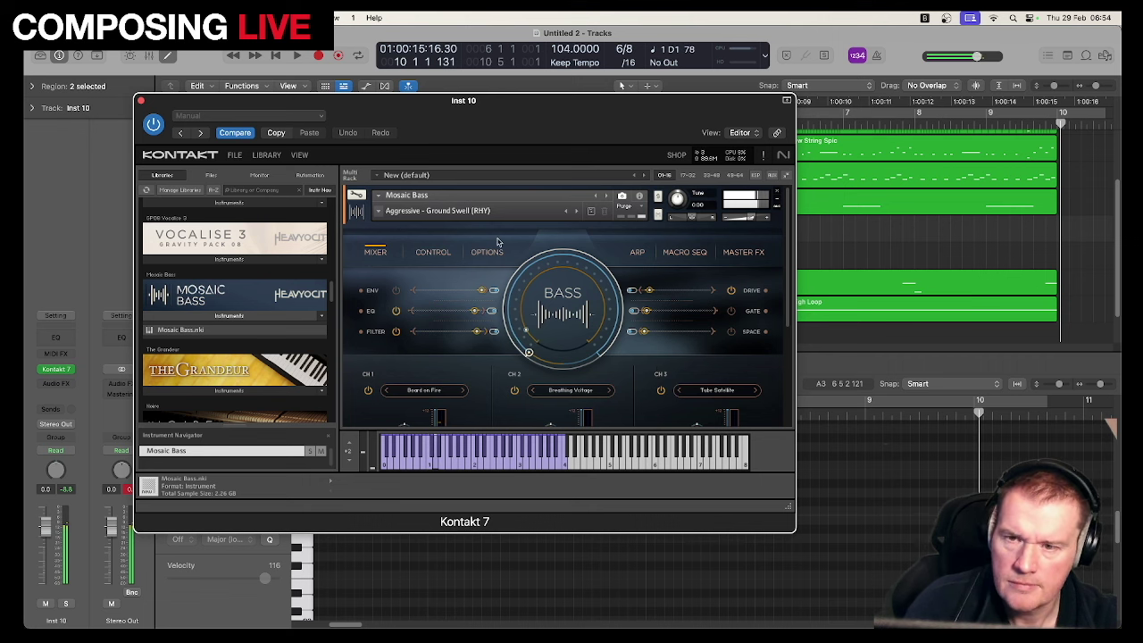
Step: Load the Aggressive - Corrupt Source (RHY) snapshot in Mosaic Bass, audition it and close the instrument window
left_click(379, 213)
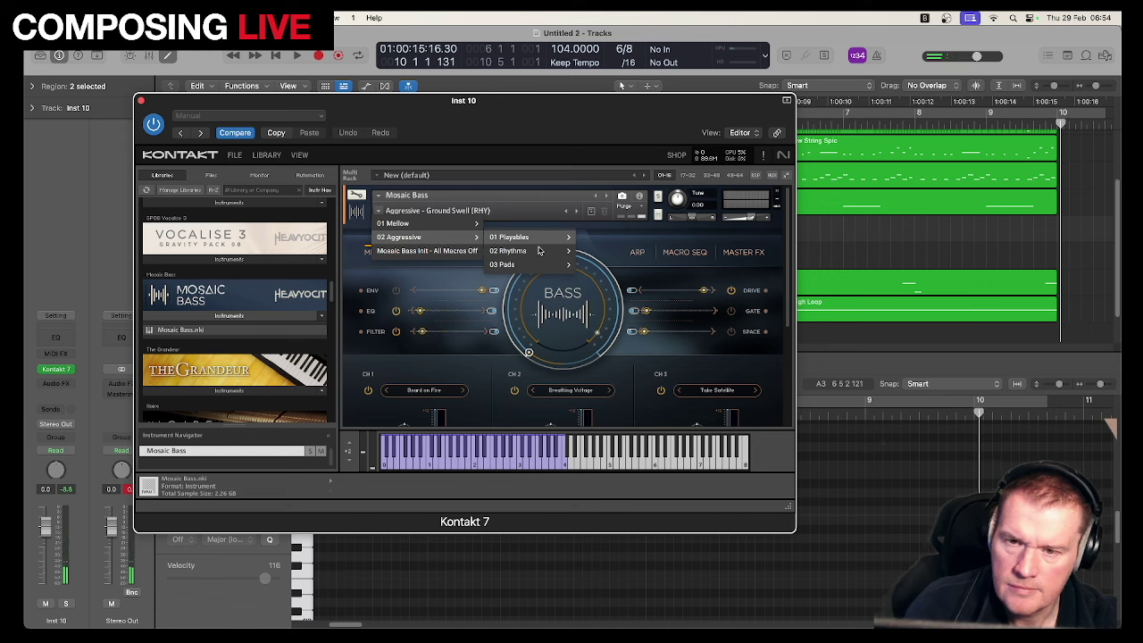
mouse_move(539, 251)
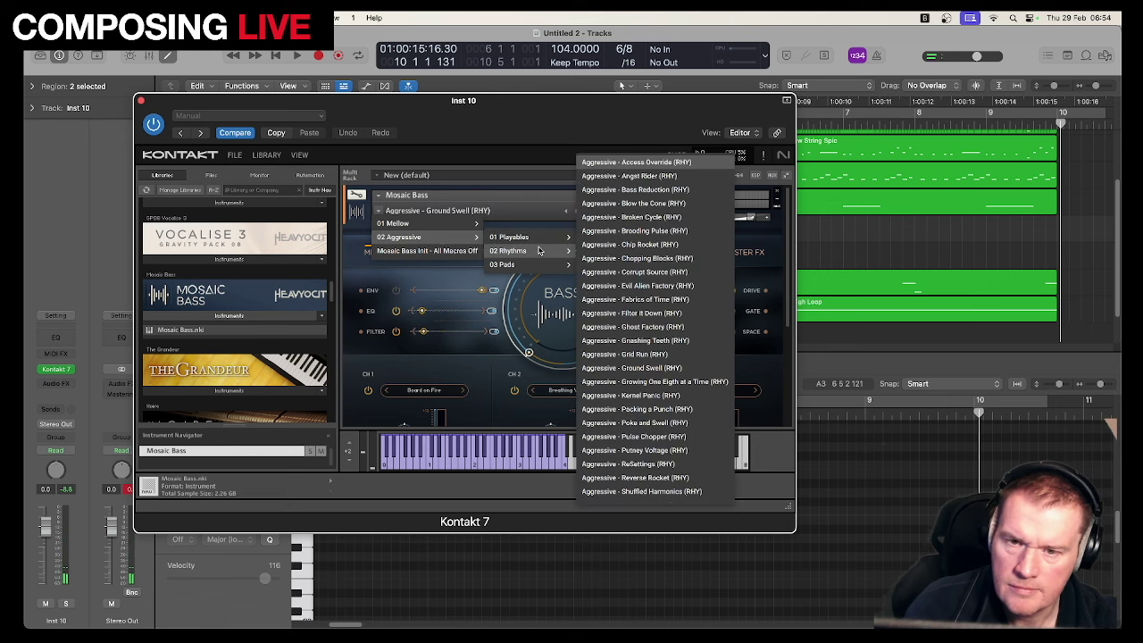
left_click(618, 271)
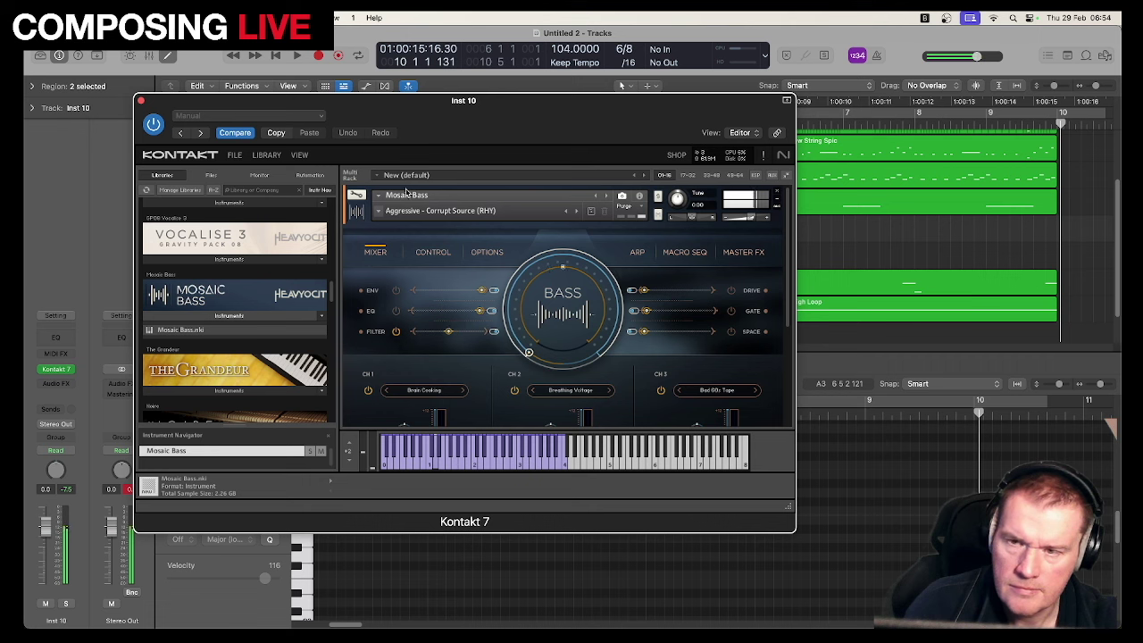
left_click(142, 102)
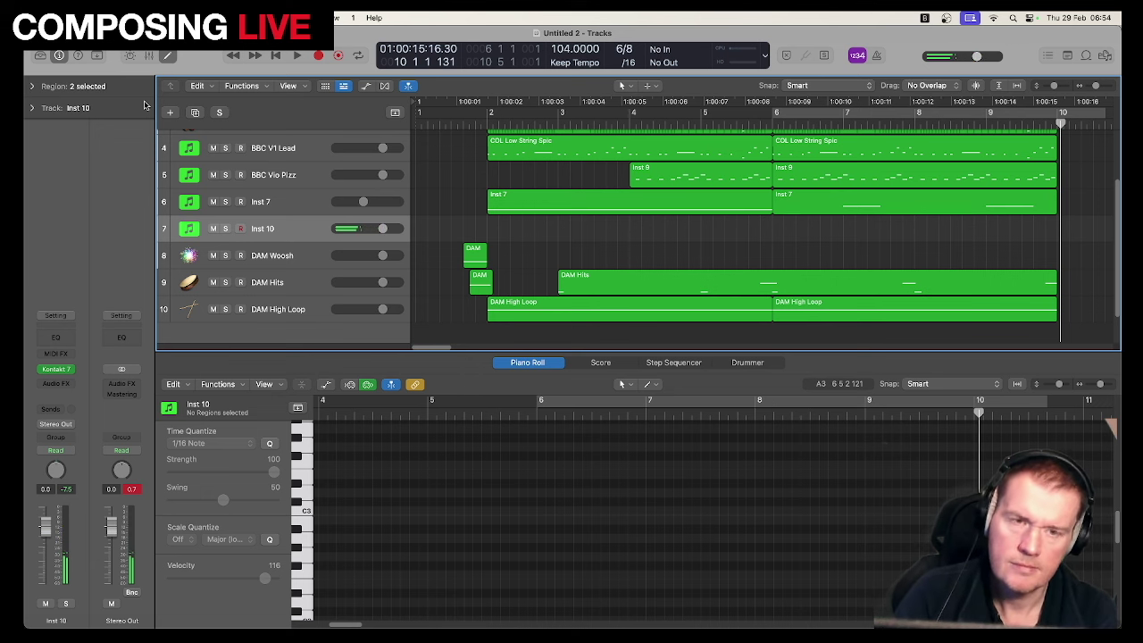
Step: Set a cycle over bars 6 to 10 and rehearse a bass part on Inst 10 against the playback
key("c")
left_click_drag(1051, 112, 761, 132)
key("space")
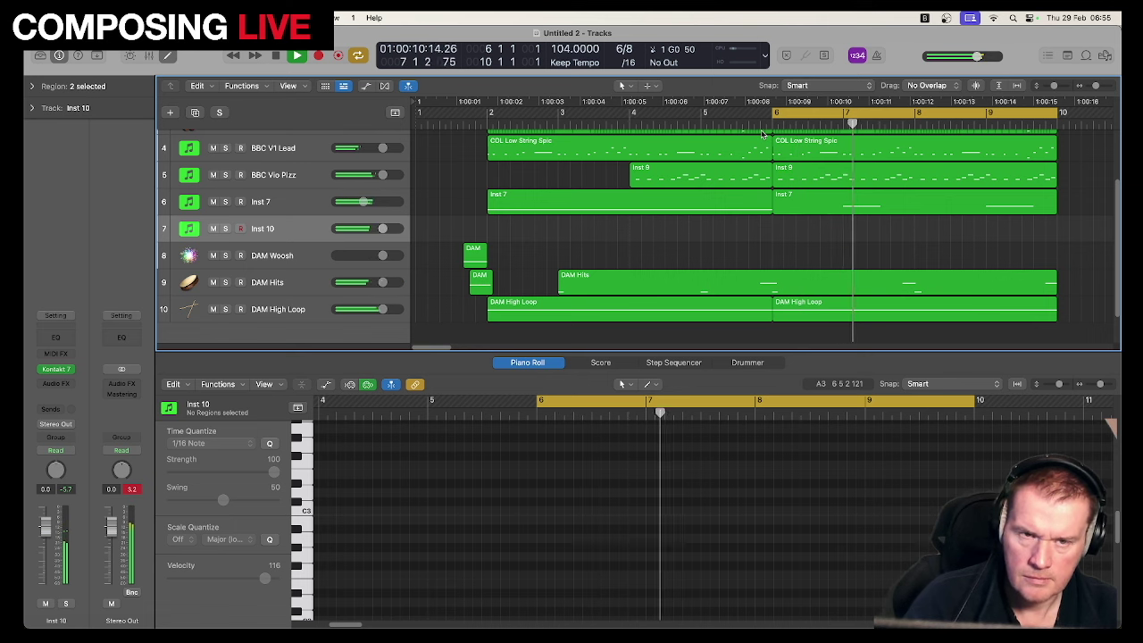
key("space")
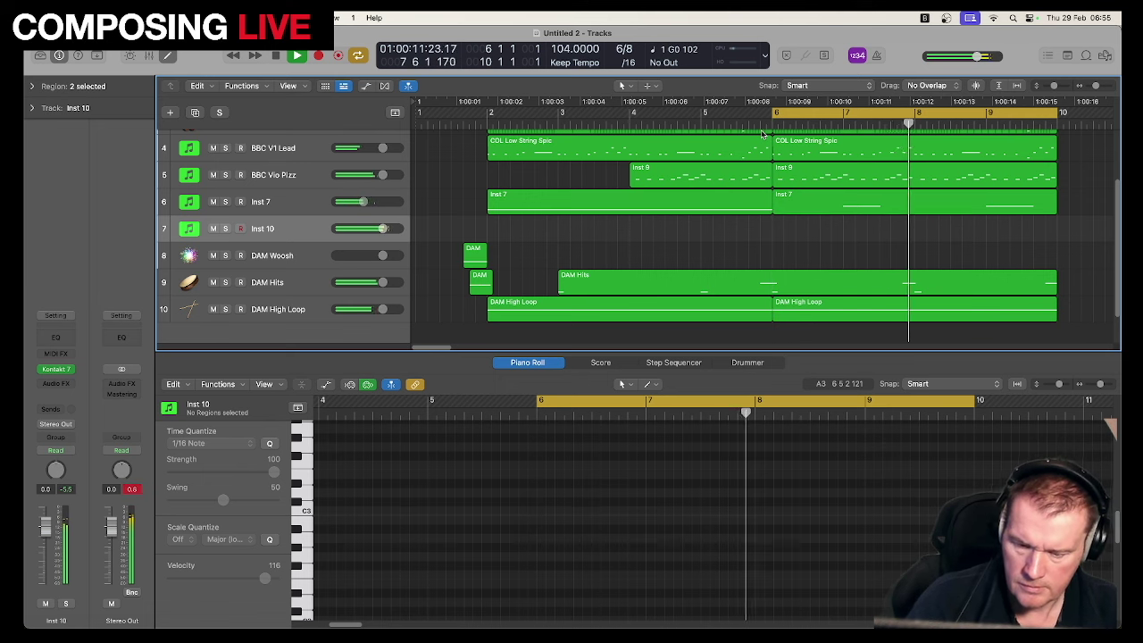
key("space")
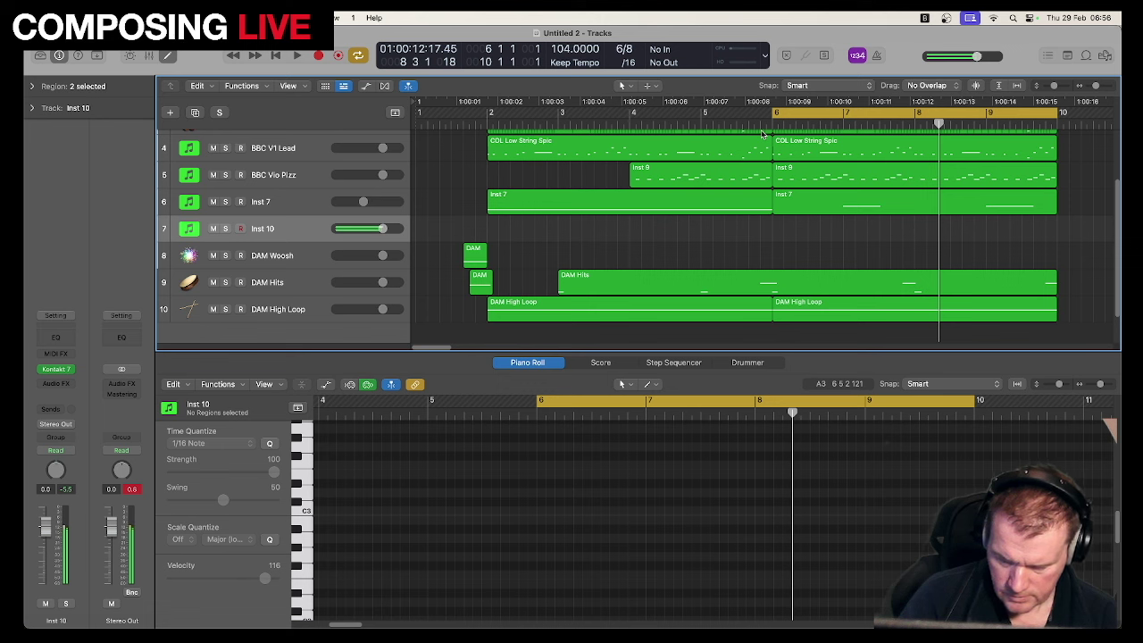
key("space")
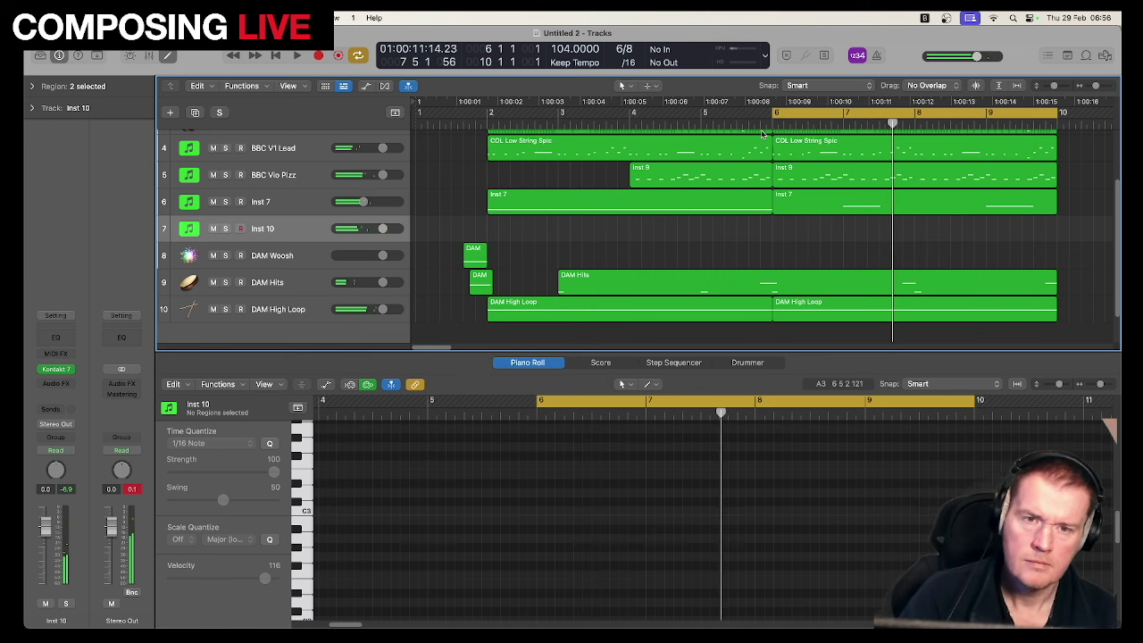
key("space")
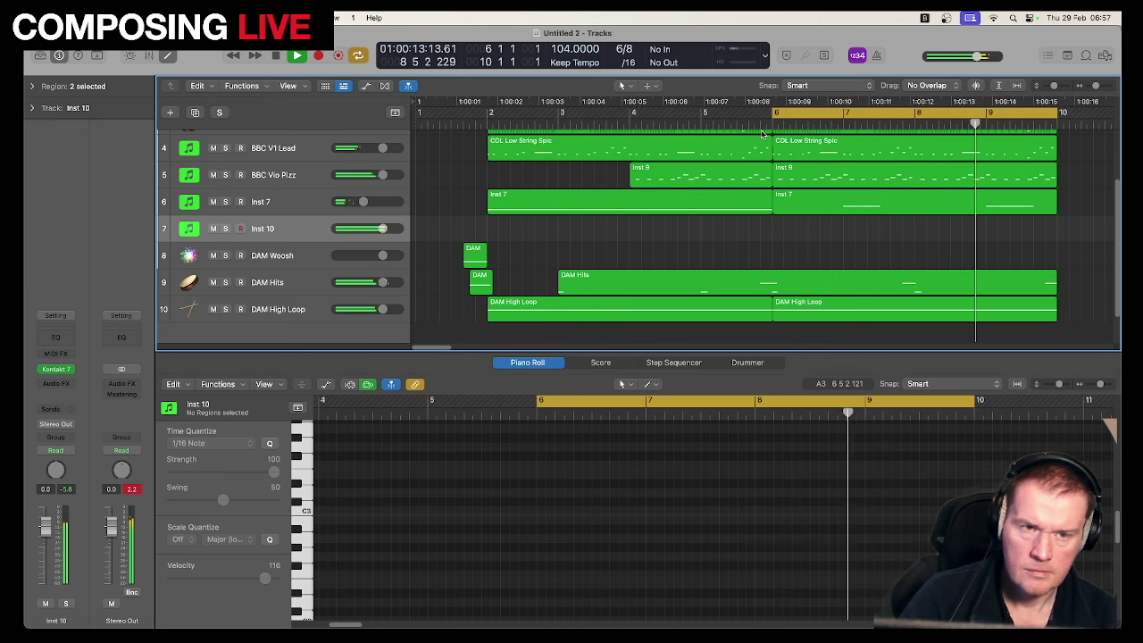
key("space")
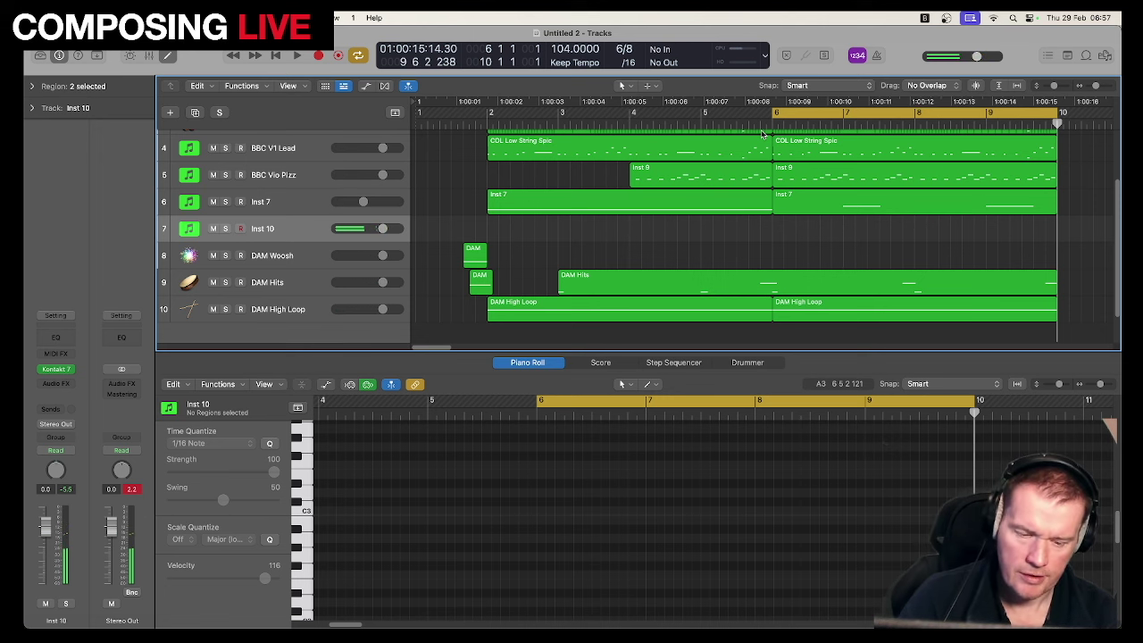
Step: Record a descending three-note bass part on Inst 10 from bar 6, play it back and delete its region
key("space")
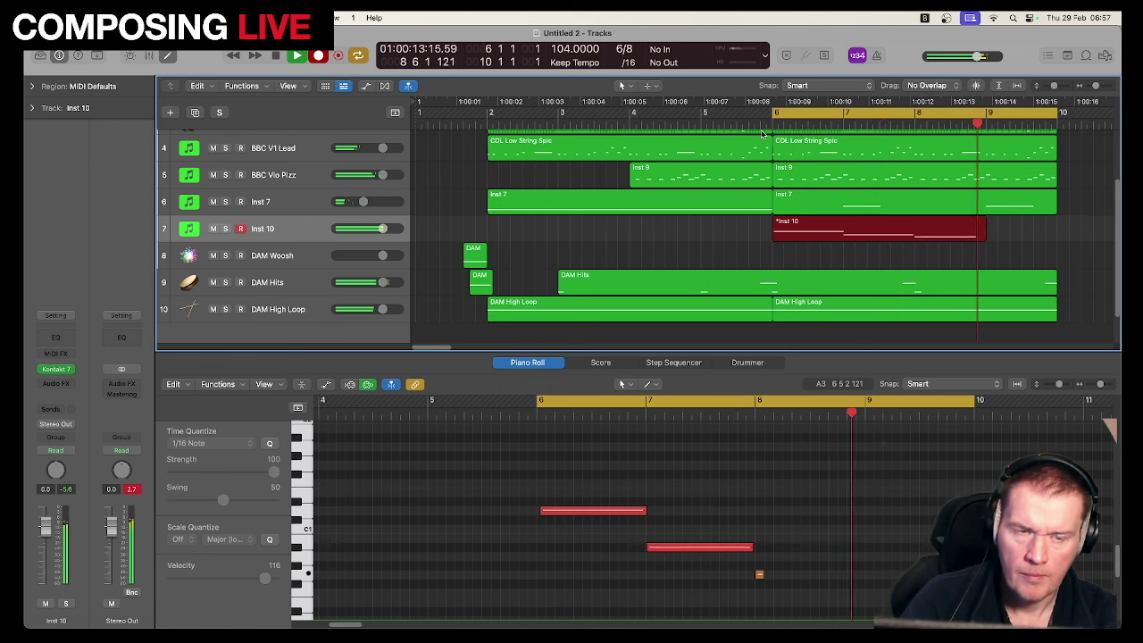
key("space")
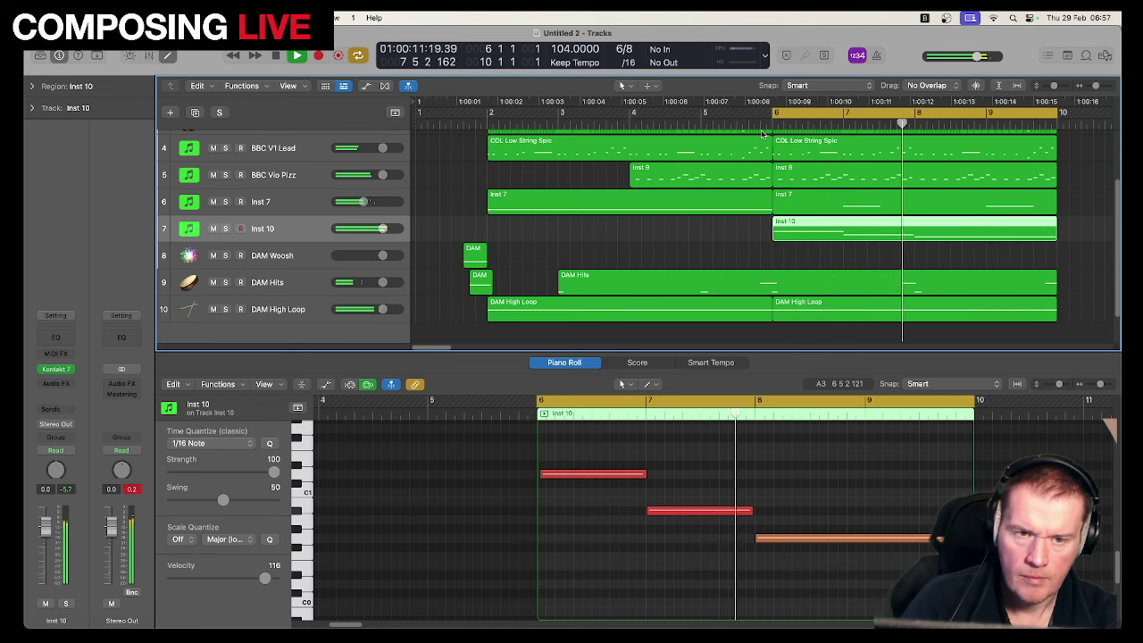
key("space")
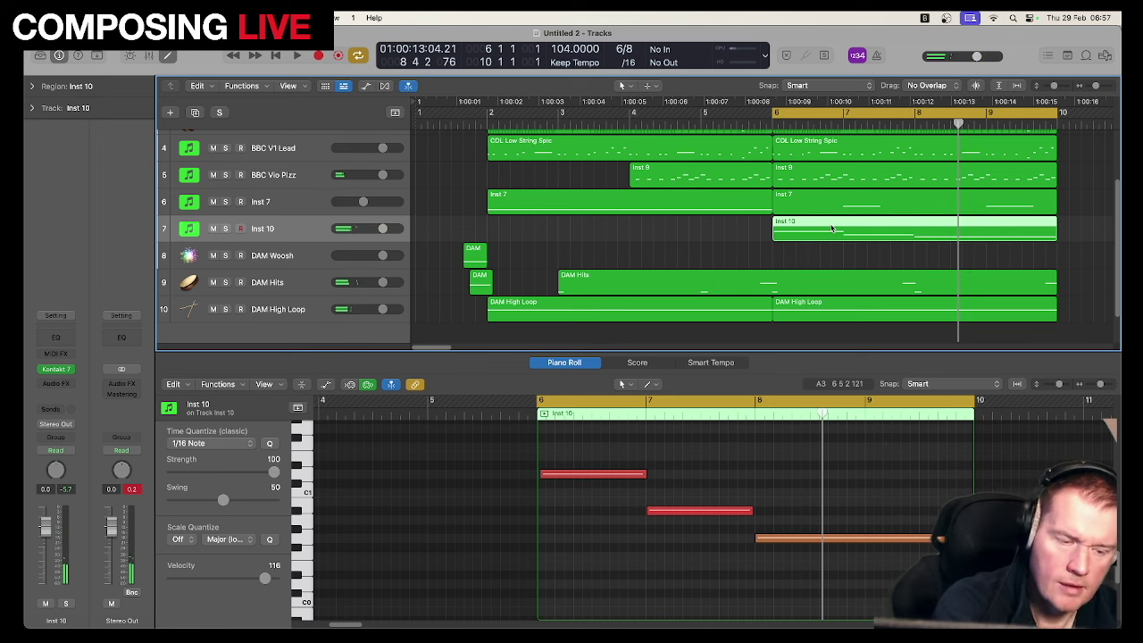
key("Delete")
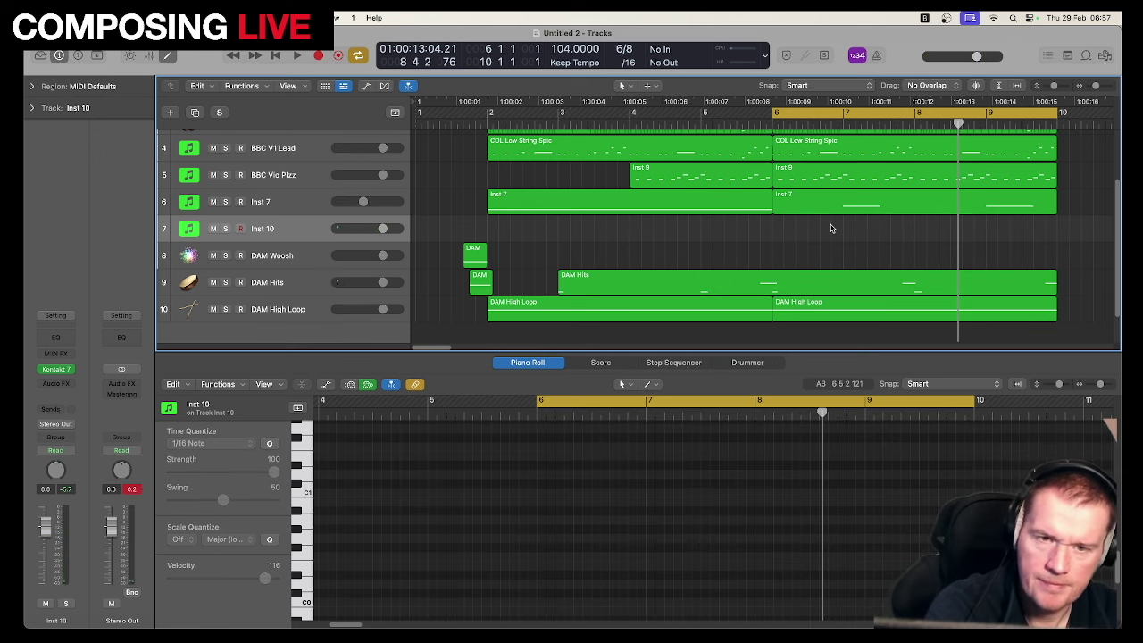
Step: Record a single sustained D1 bass note on Inst 10 across bars 6 to 10
key("r")
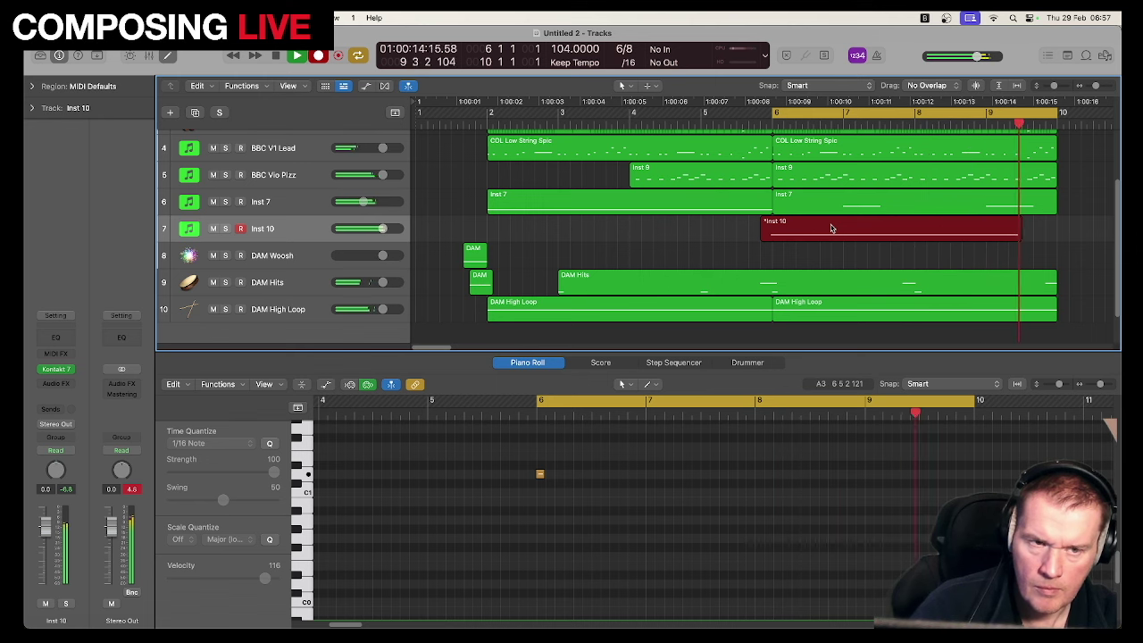
key("space")
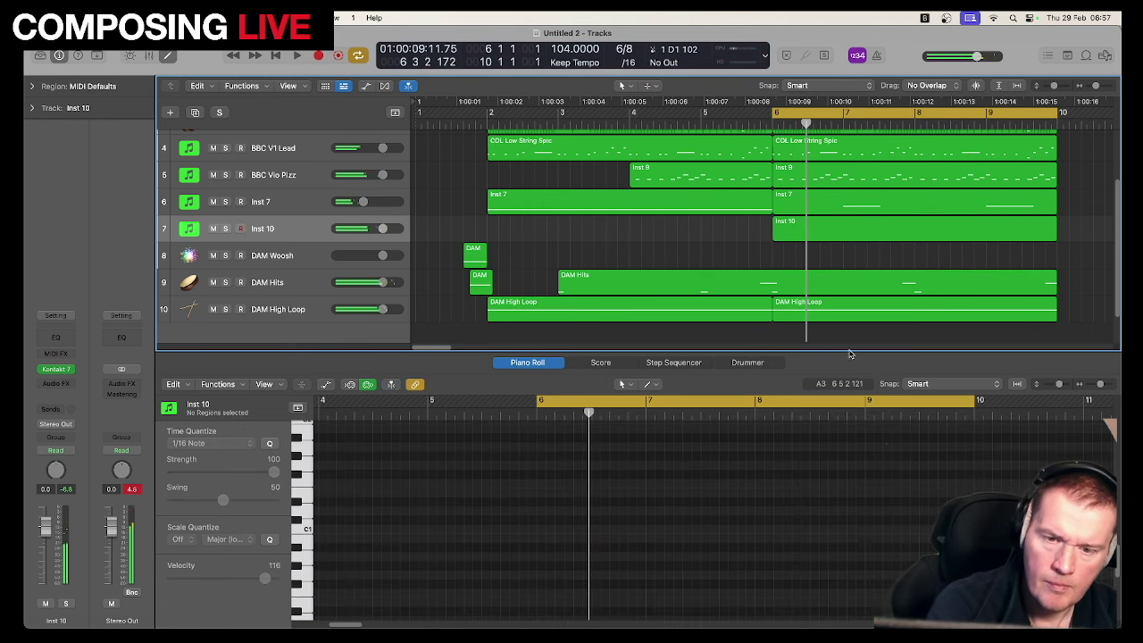
left_click(746, 472)
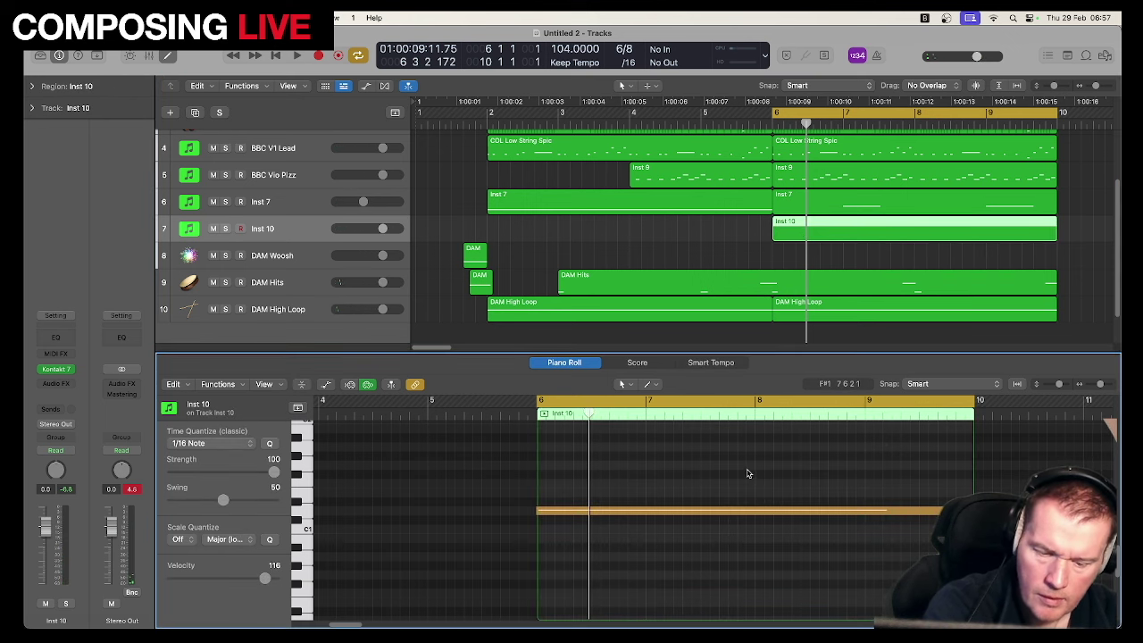
Step: Transpose the sustained Inst 10 note down one octave and play the cycled section
key("super+a")
key("space")
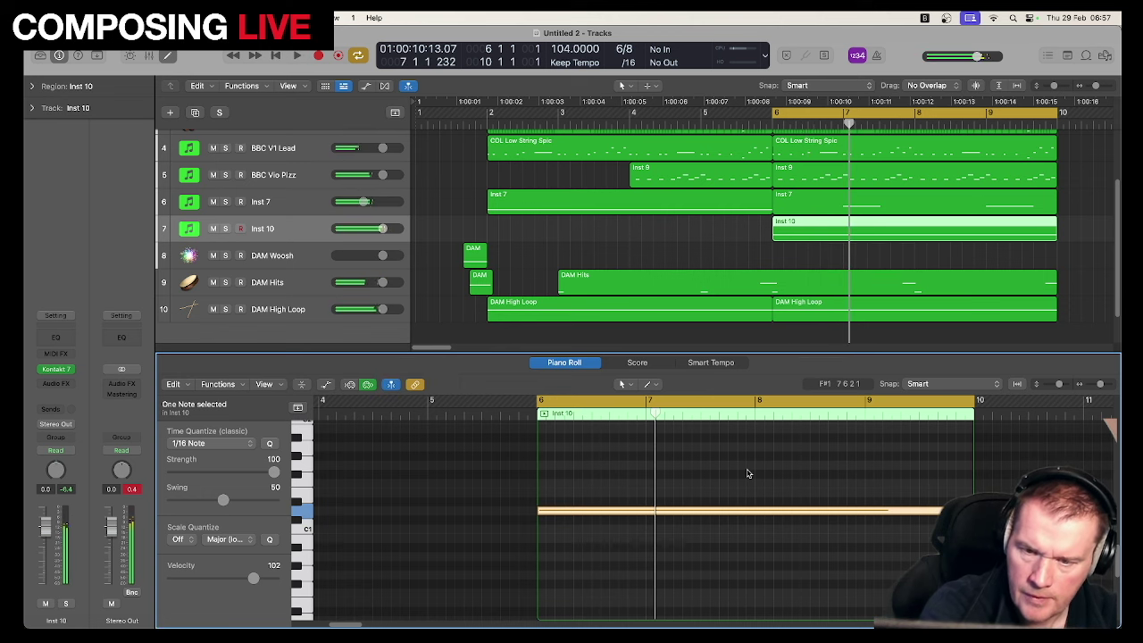
key("alt+shift+Down")
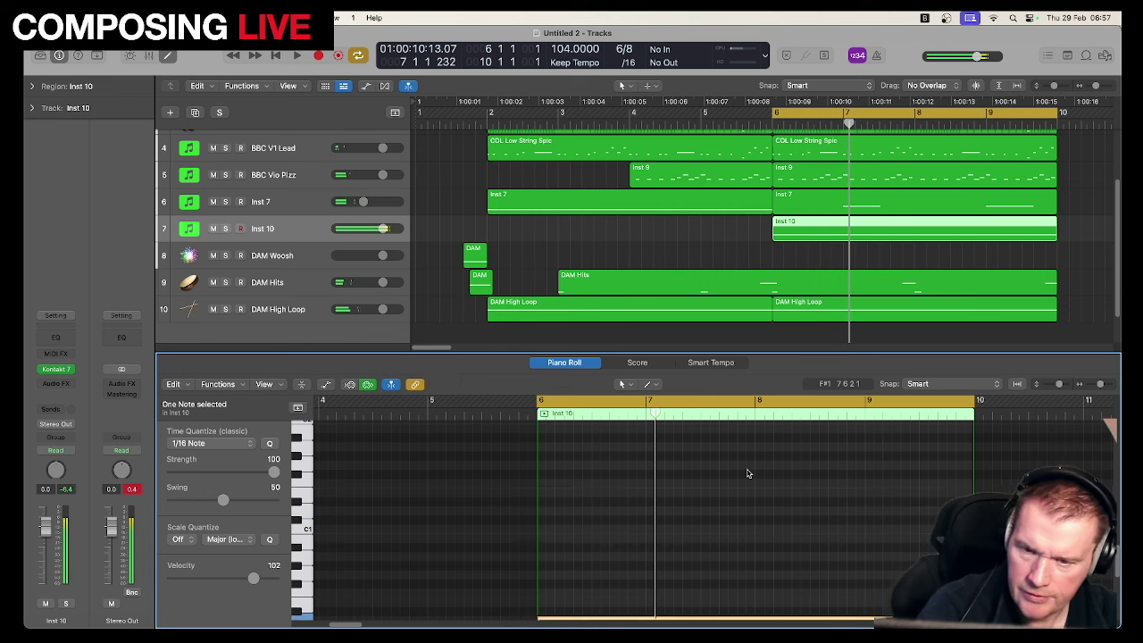
key("space")
key("space")
key("space")
scroll(738, 529, "down", 2)
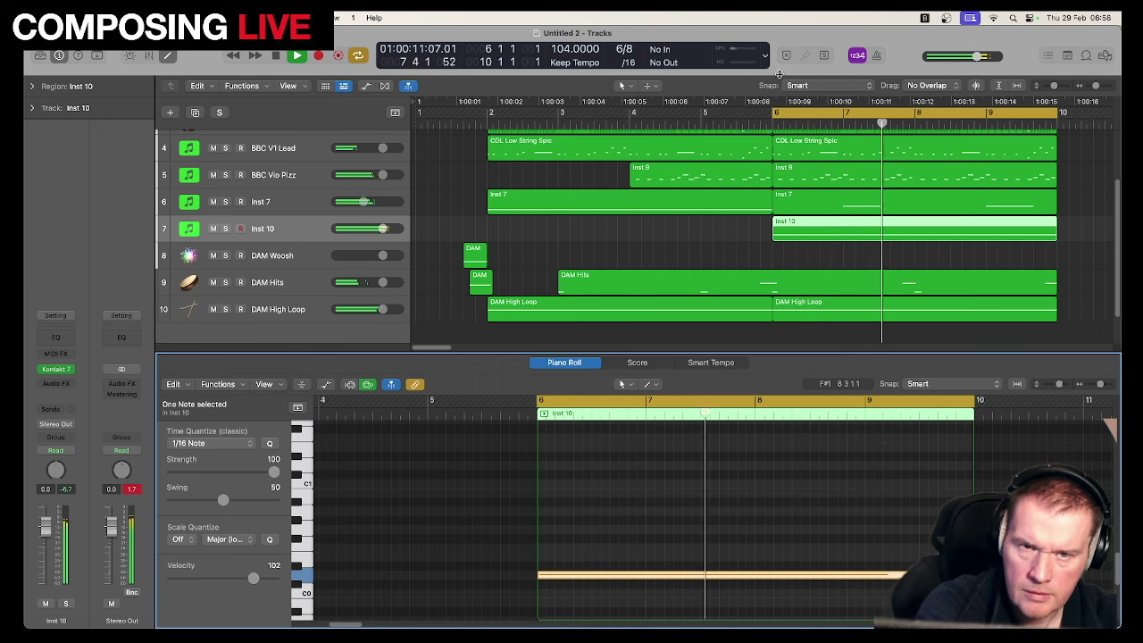
Step: Turn off the cycle and play the whole cue from bar 1
key("space")
left_click(392, 119)
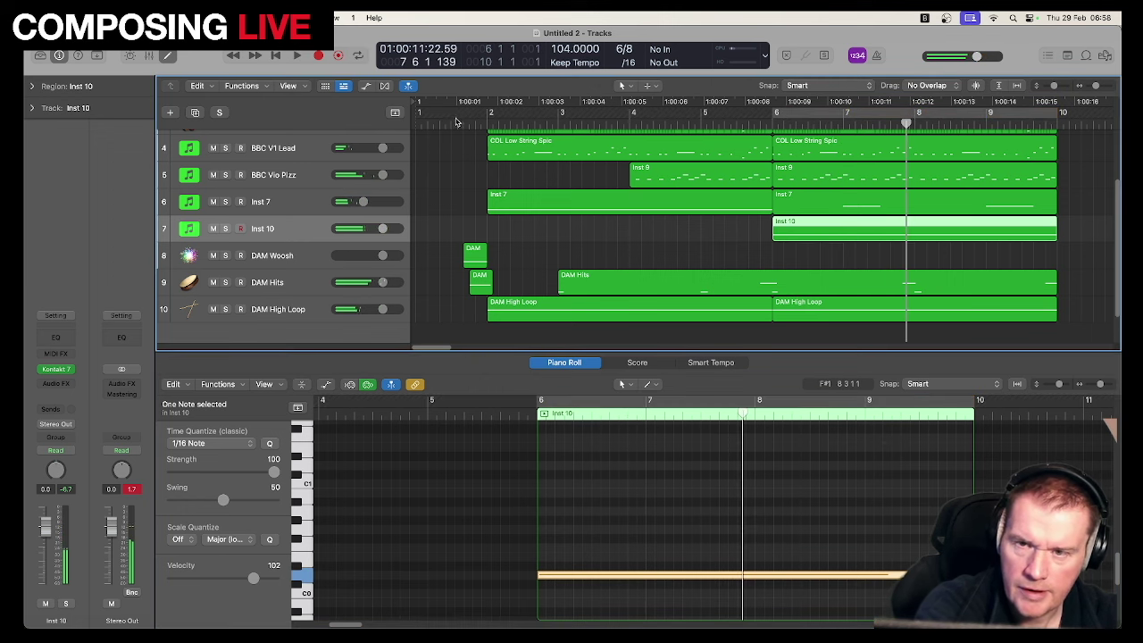
left_click(440, 120)
key("space")
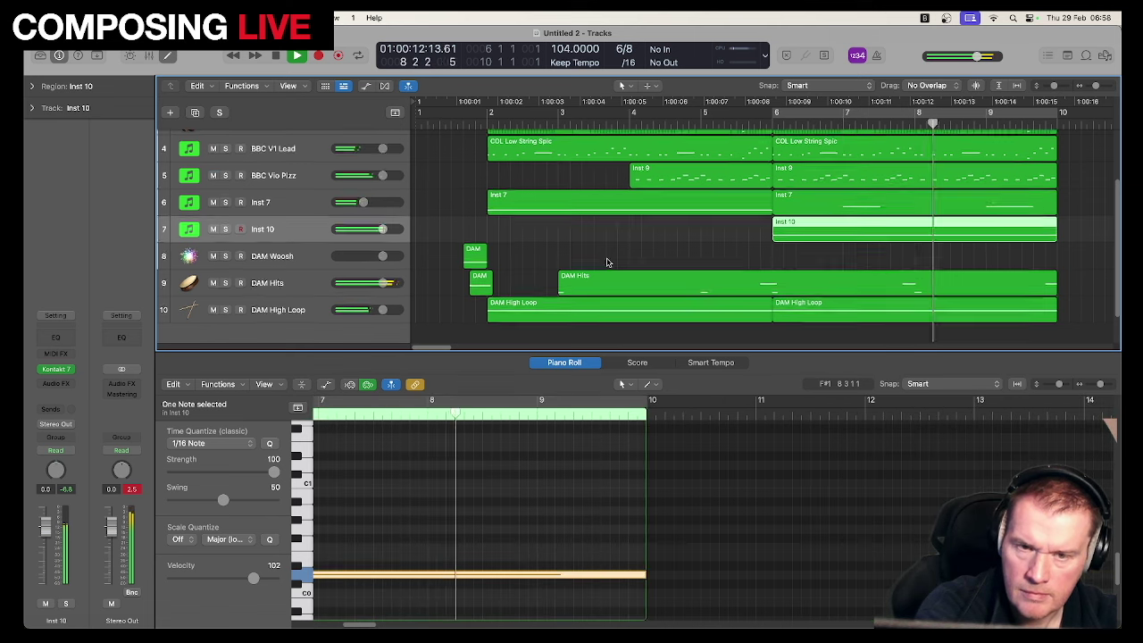
Step: Select the DAM Woosh track and audition its sounds with playback stopped at bar 10
scroll(606, 262, "up", 3)
scroll(606, 261, "down", 2)
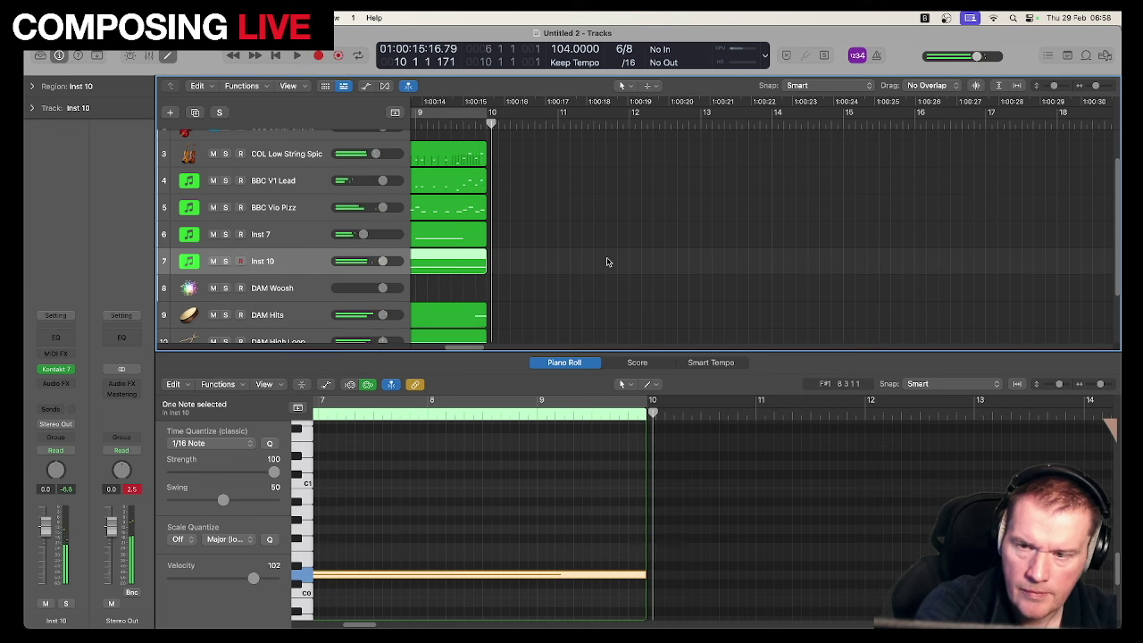
scroll(606, 262, "down", 2)
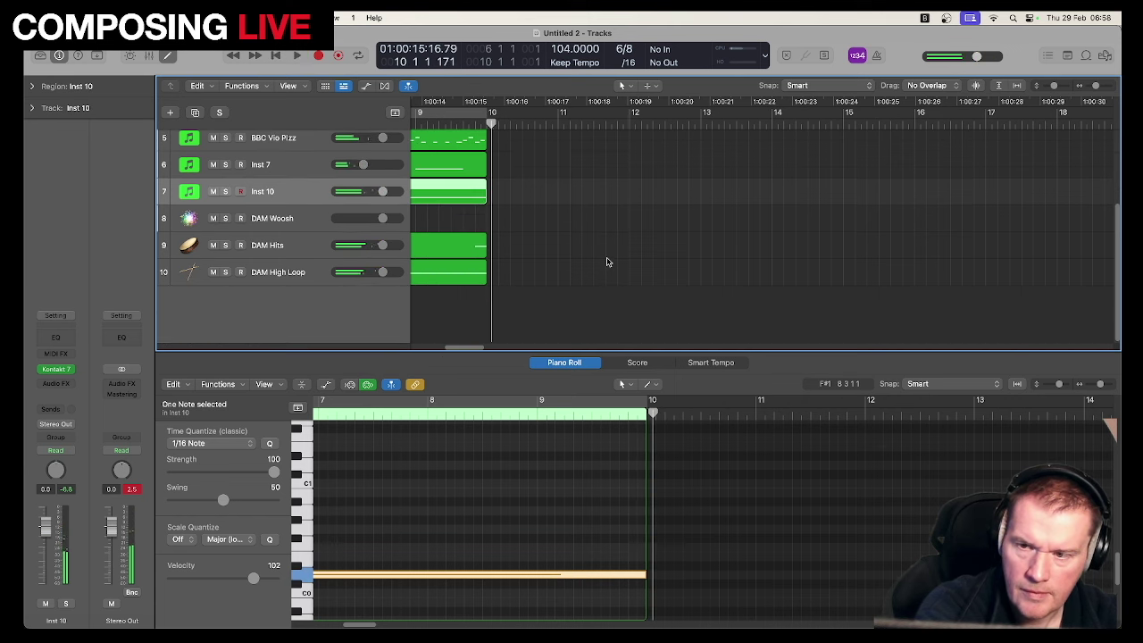
left_click(320, 215)
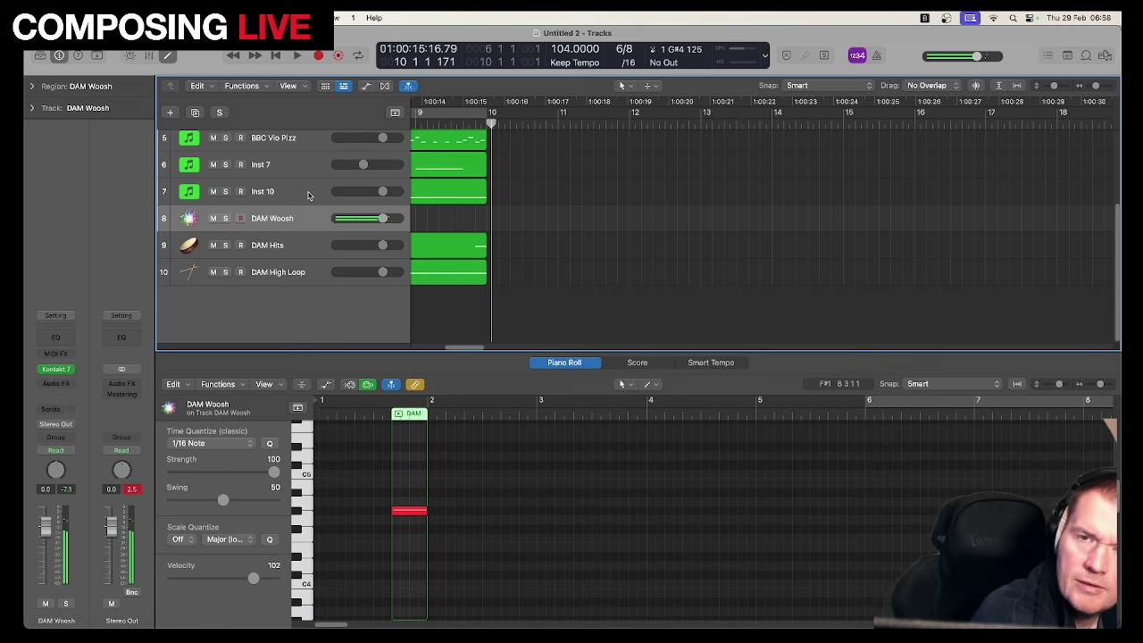
Step: Record a woosh note on the DAM Woosh track starting from bar 9, running into bar 10
left_click(416, 124)
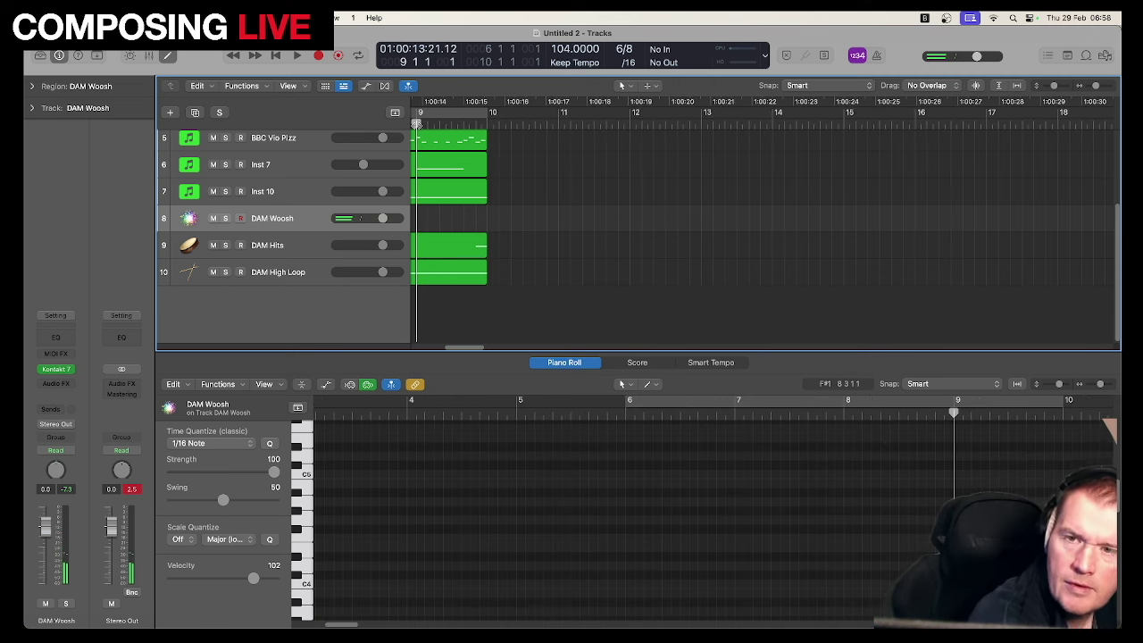
key("space")
key("z")
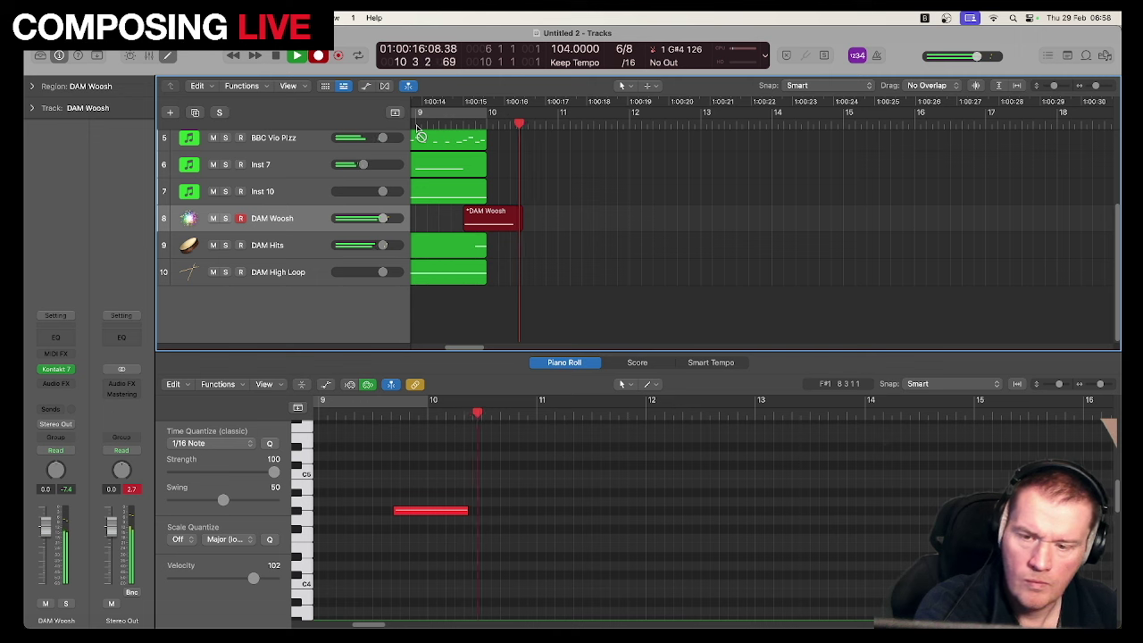
key("space")
Step: Shorten the recorded woosh note so it ends just before bar 10, and play the transition
left_click(427, 510)
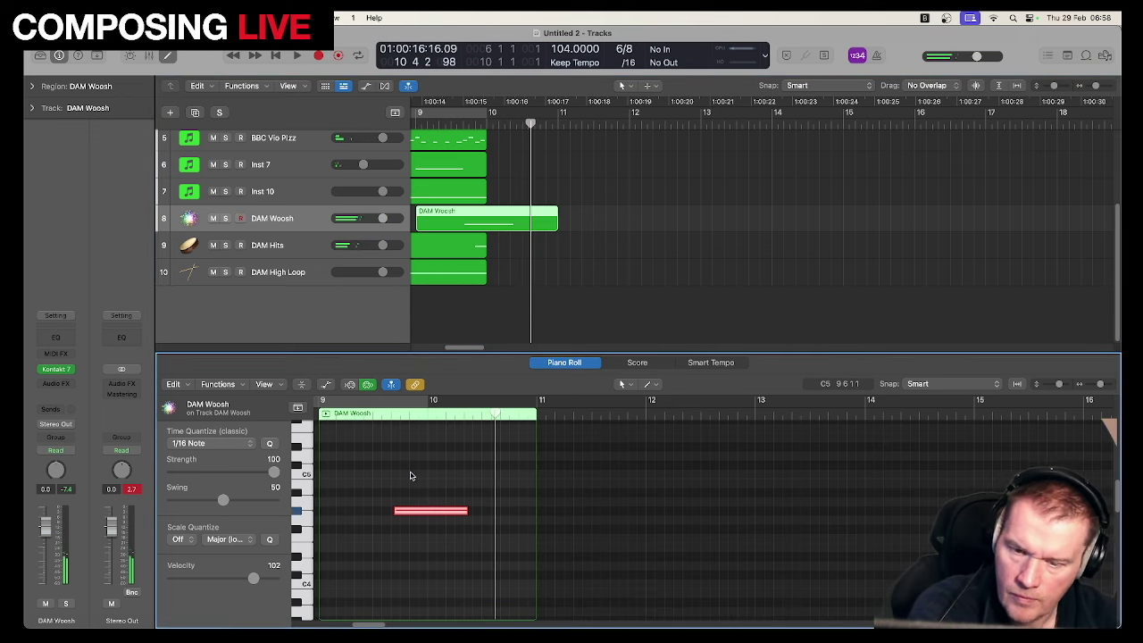
key("space")
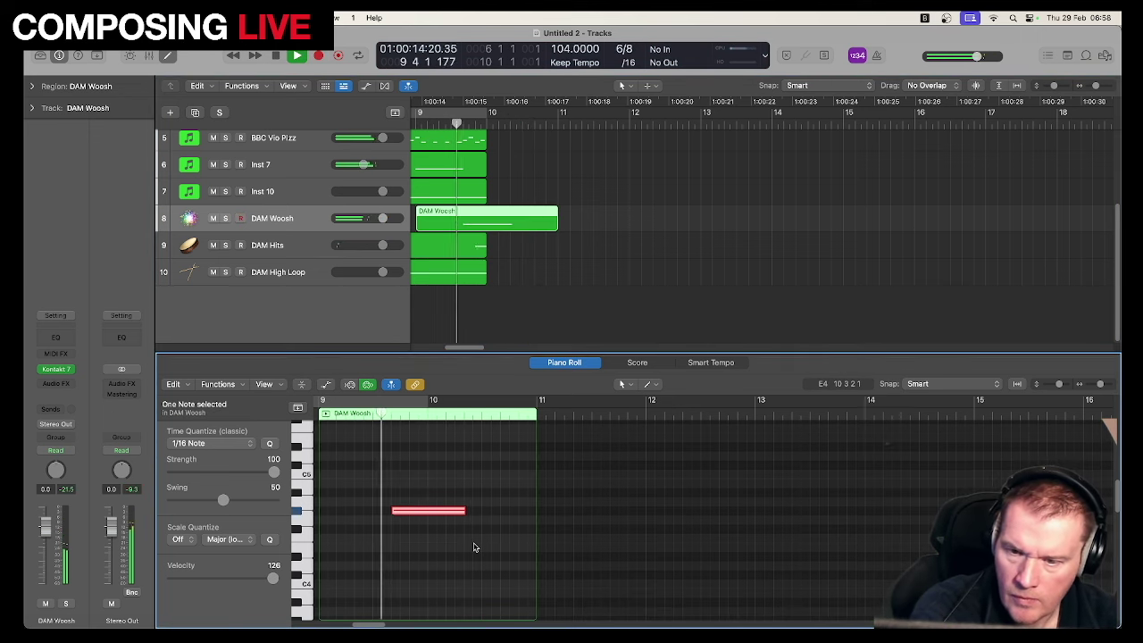
key("space")
left_click_drag(462, 512, 427, 512)
left_click(425, 548)
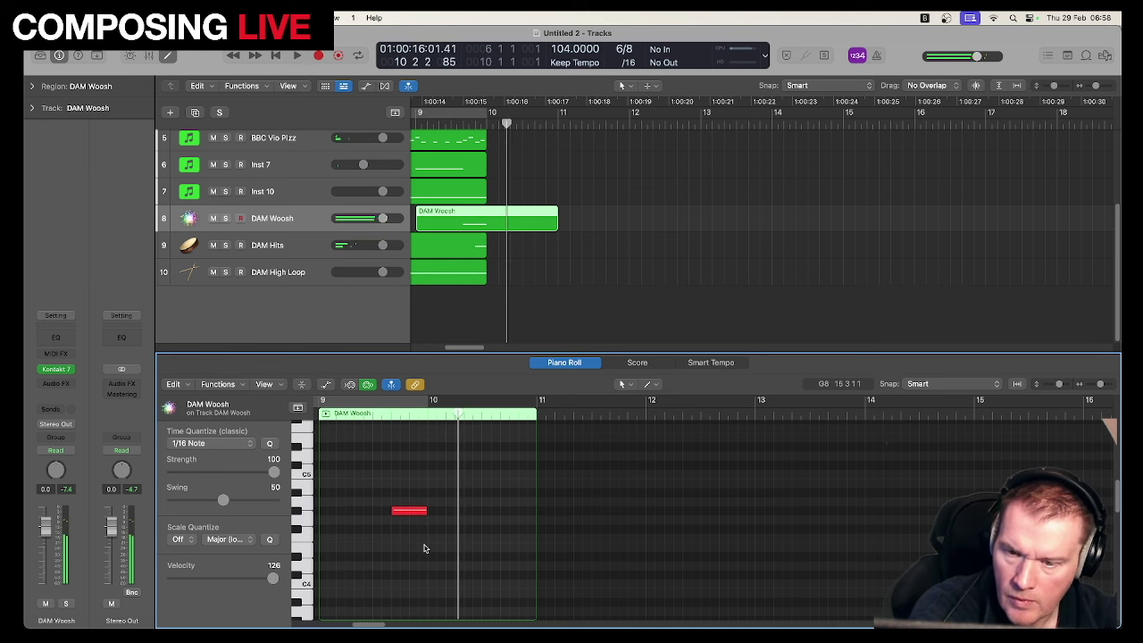
key("space")
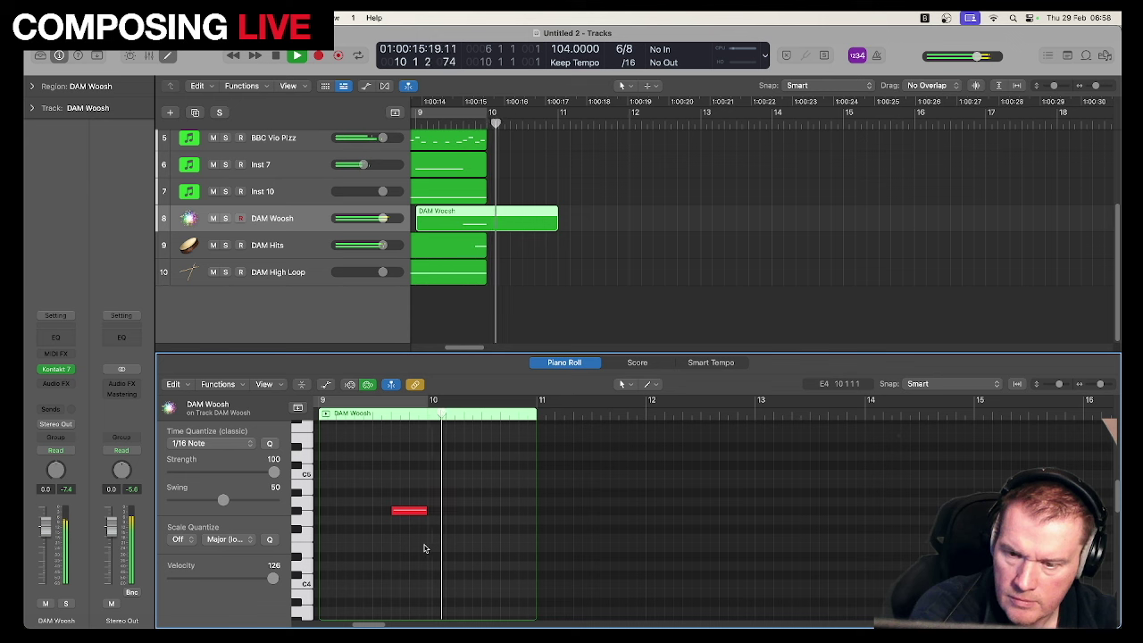
Step: Move the woosh note one sixteenth earlier to 9 4 2 1 and play the transition into bar 10
left_click_drag(402, 517, 393, 515)
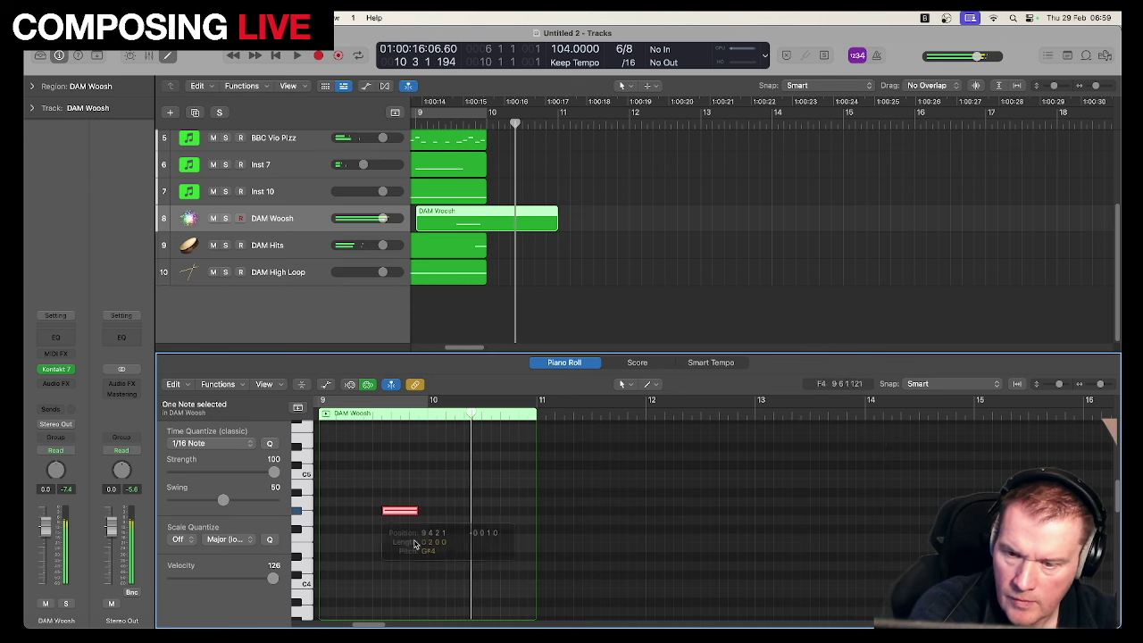
key("space")
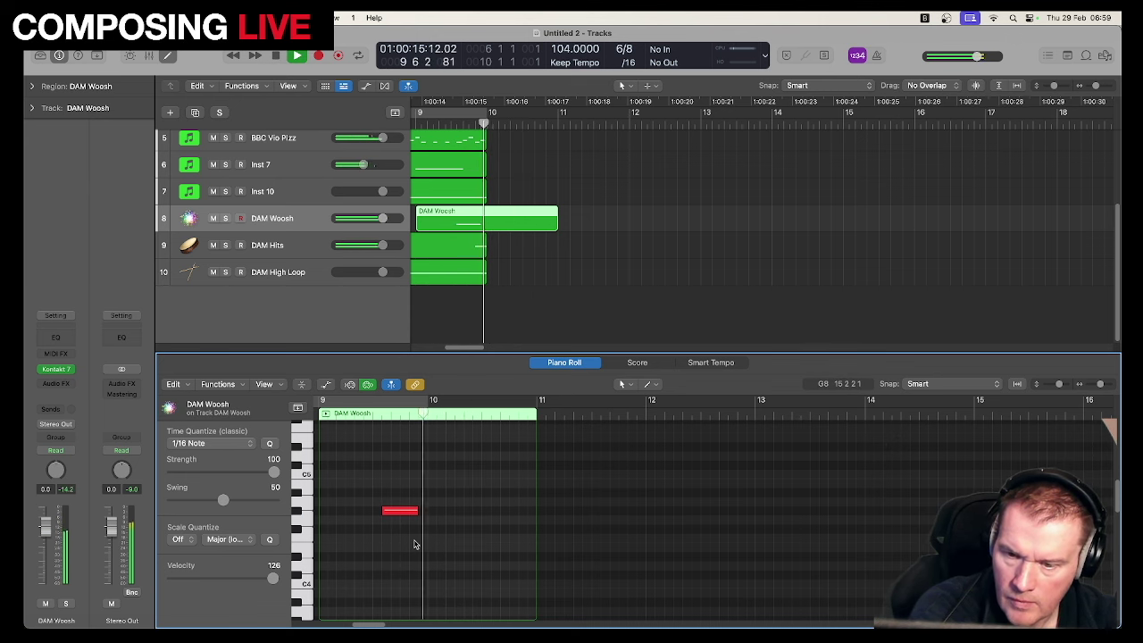
key("space")
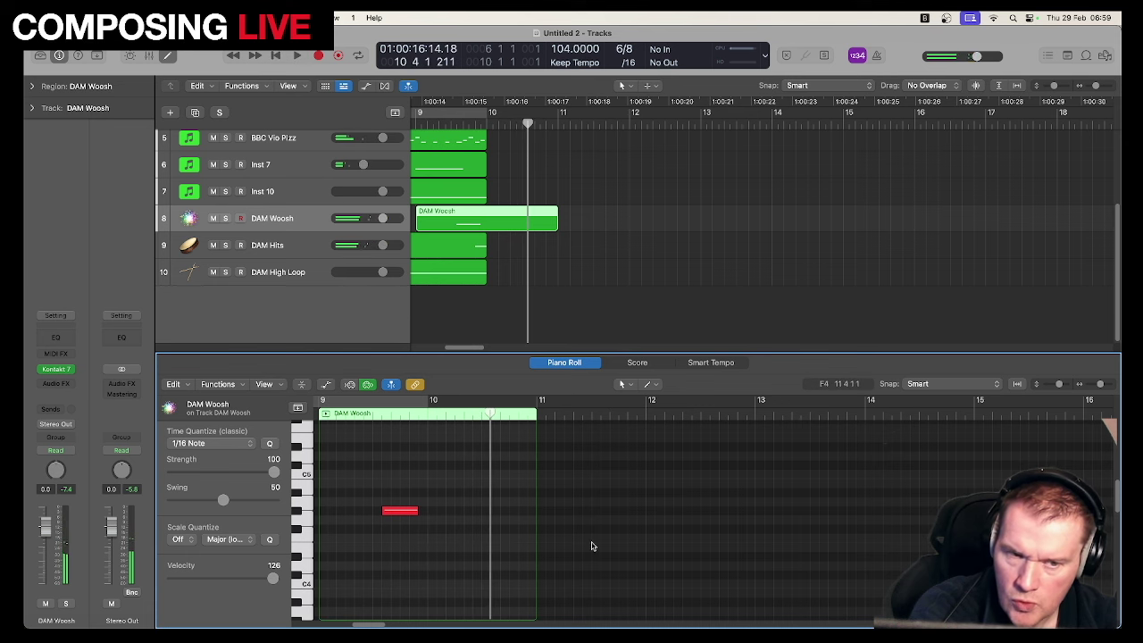
left_click_drag(1099, 384, 1105, 384)
left_click_drag(360, 625, 356, 625)
key("shift+space")
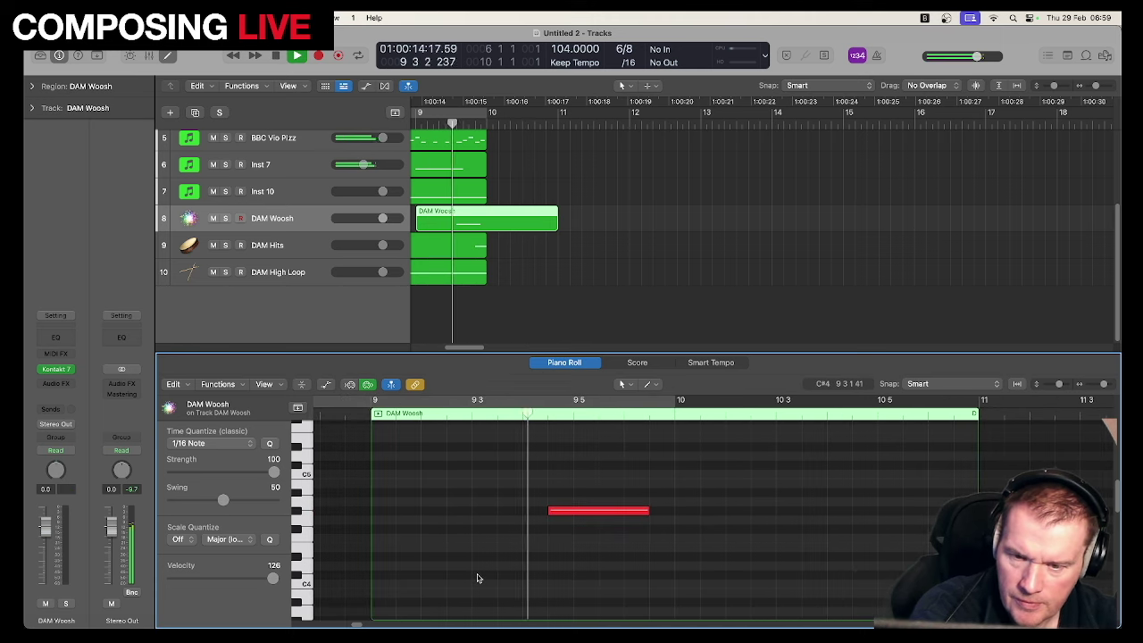
key("space")
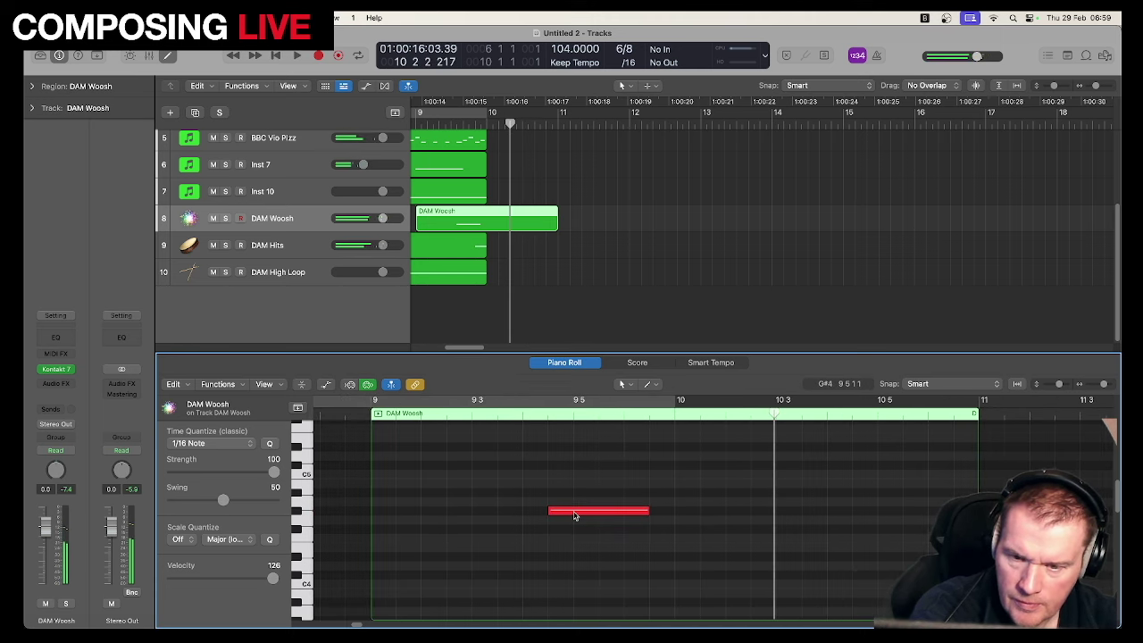
Step: Nudge the woosh note slightly later and replay the transition from bar 9 to check its timing
left_click_drag(576, 514, 581, 513)
left_click(581, 533)
key("shift+space")
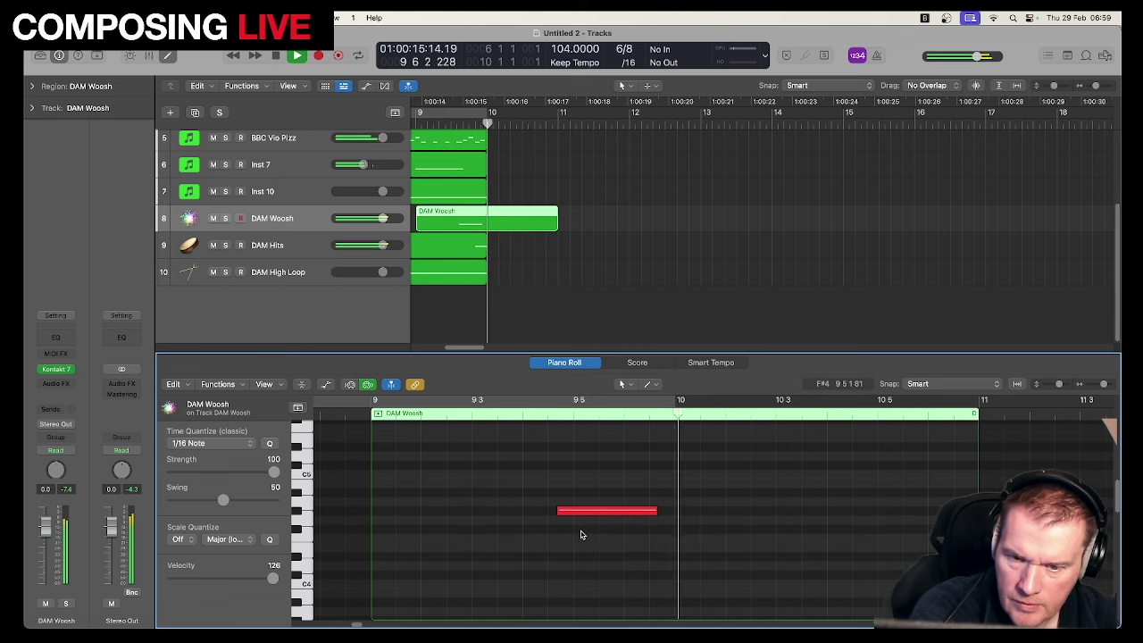
key("shift+space")
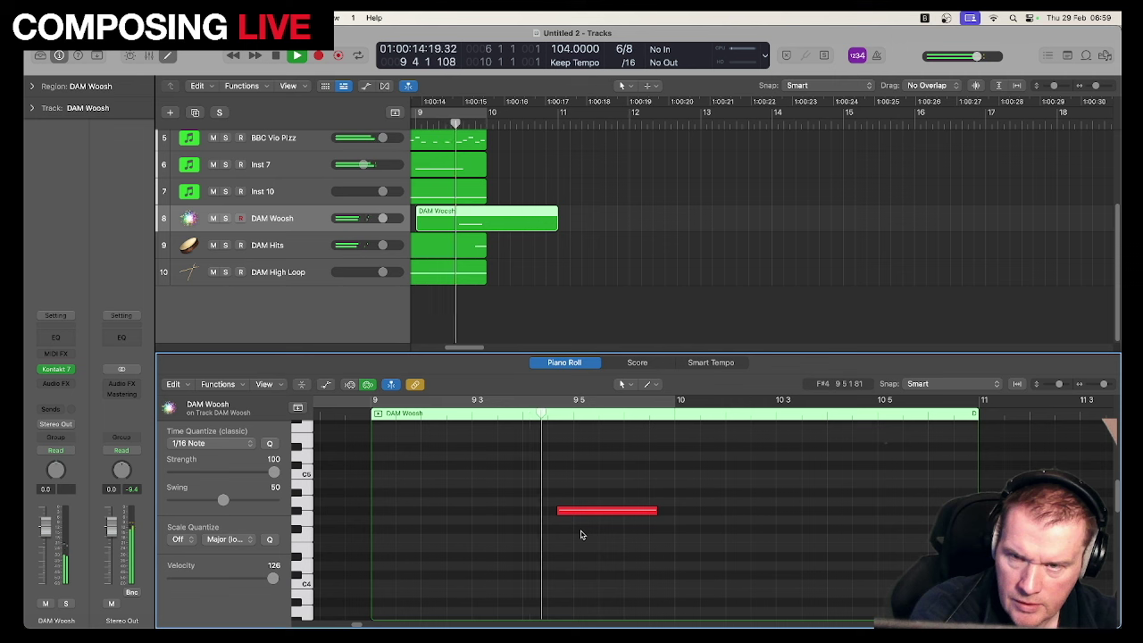
key("space")
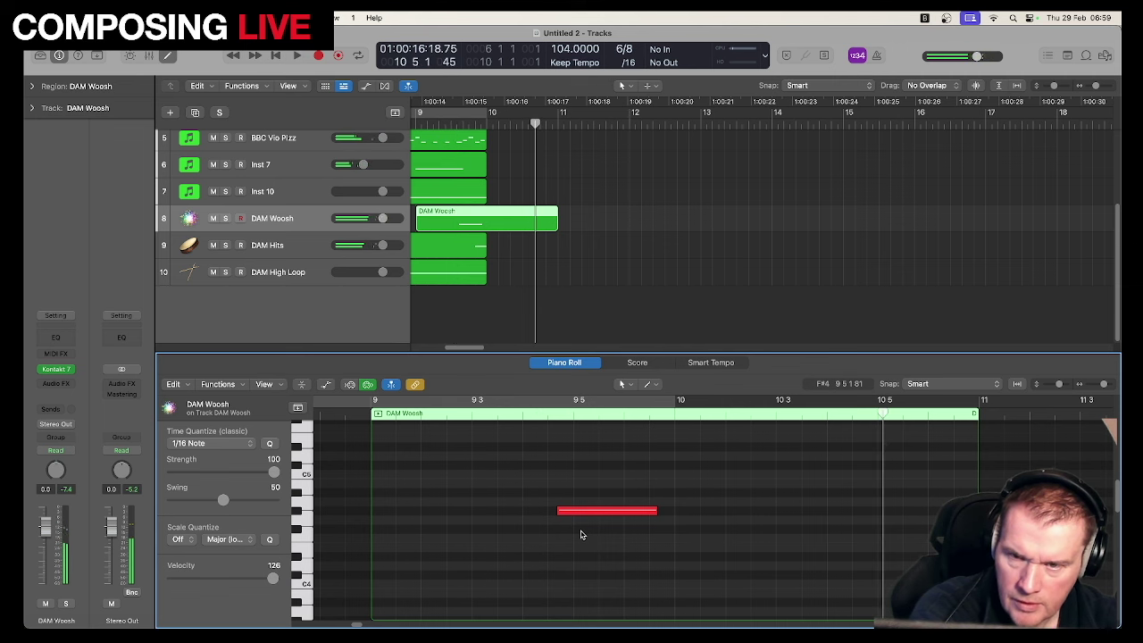
key("shift+space")
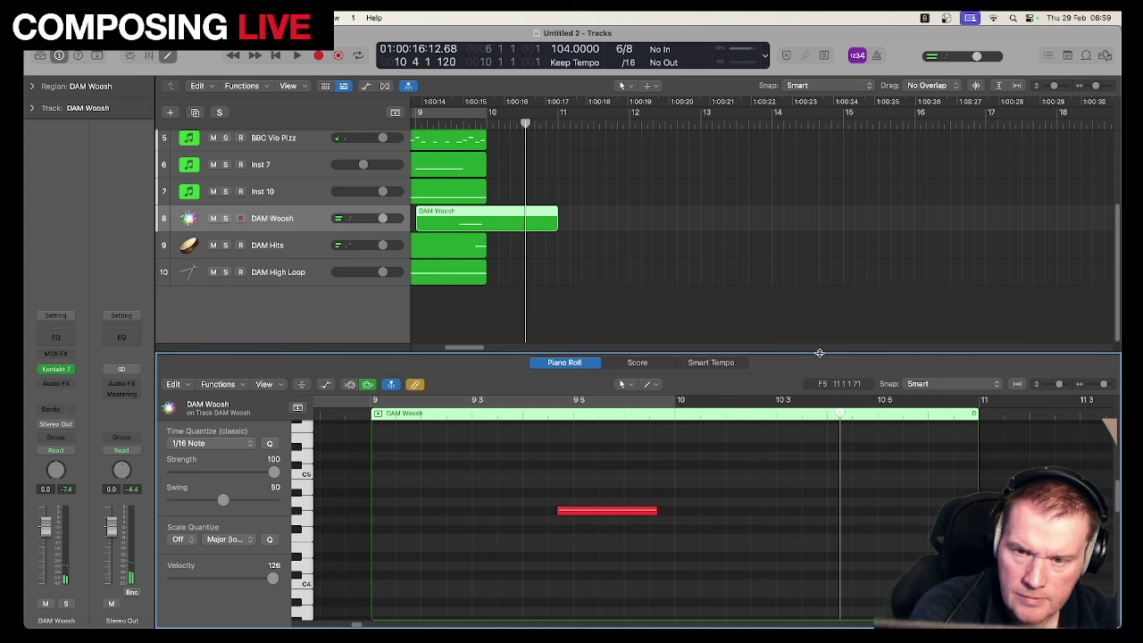
Step: Duplicate the COL Low String Spic, BBC V1 Lead and BBC Vio Pizz regions of bars 6 to 10 so the copies start at bar 10
left_click_drag(817, 354, 822, 451)
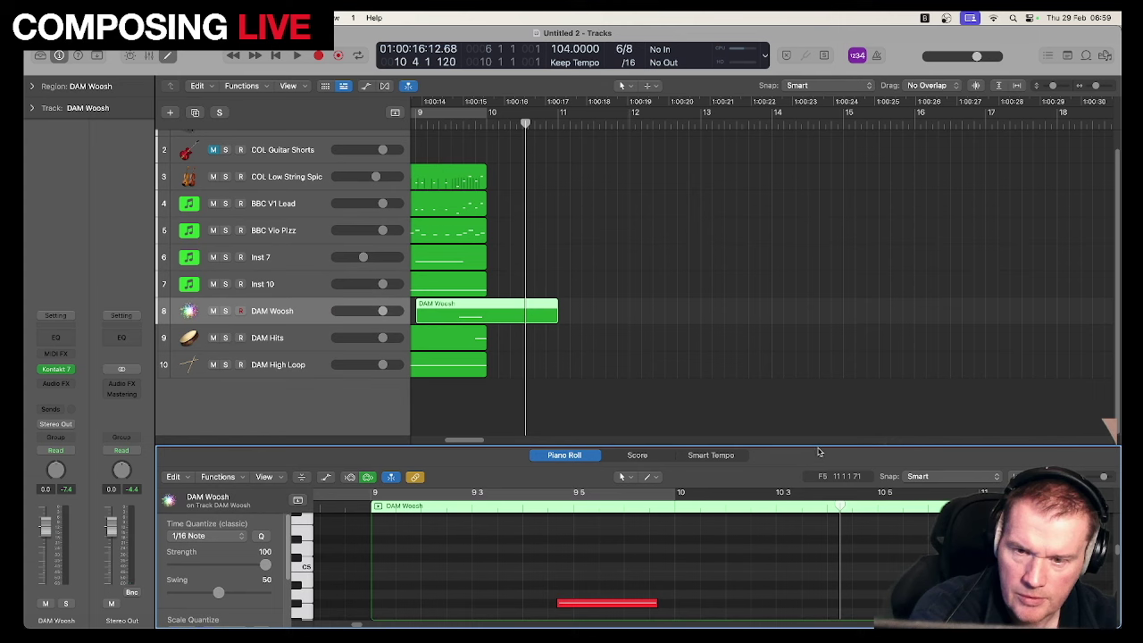
mouse_move(473, 443)
left_mouse_down()
mouse_move(434, 444)
mouse_move(452, 442)
left_mouse_up()
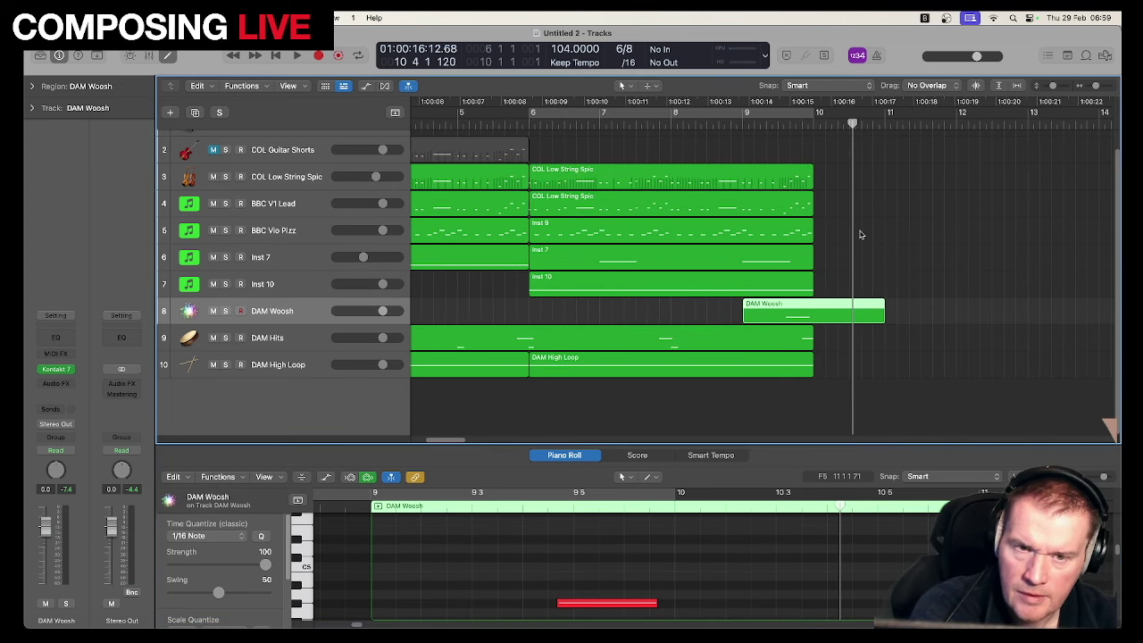
left_click_drag(822, 232, 702, 174)
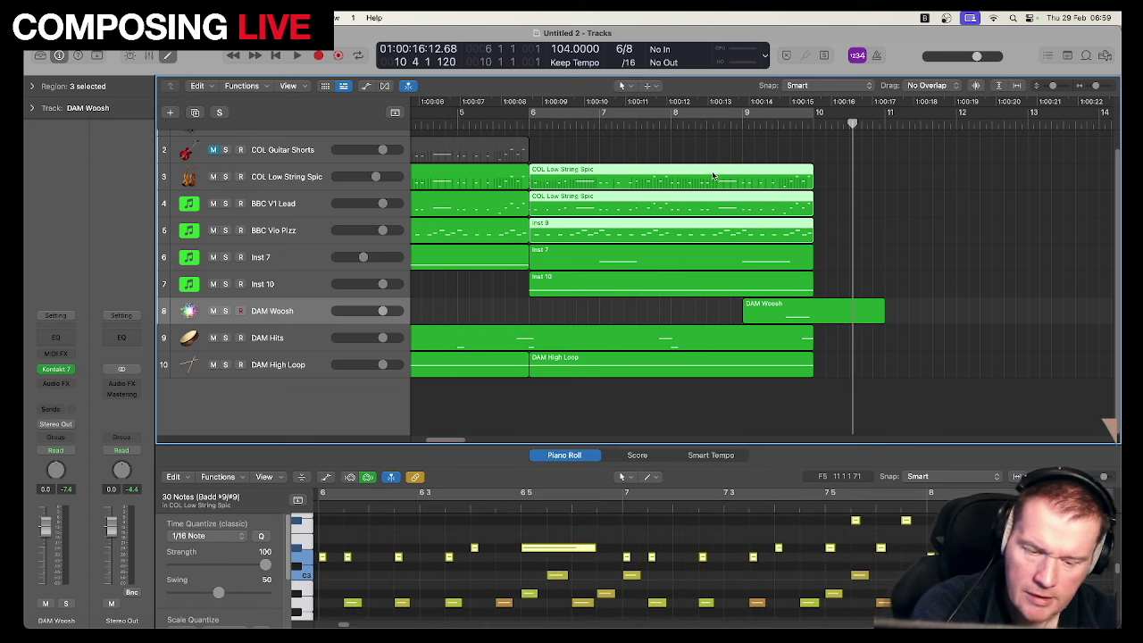
key("super+r")
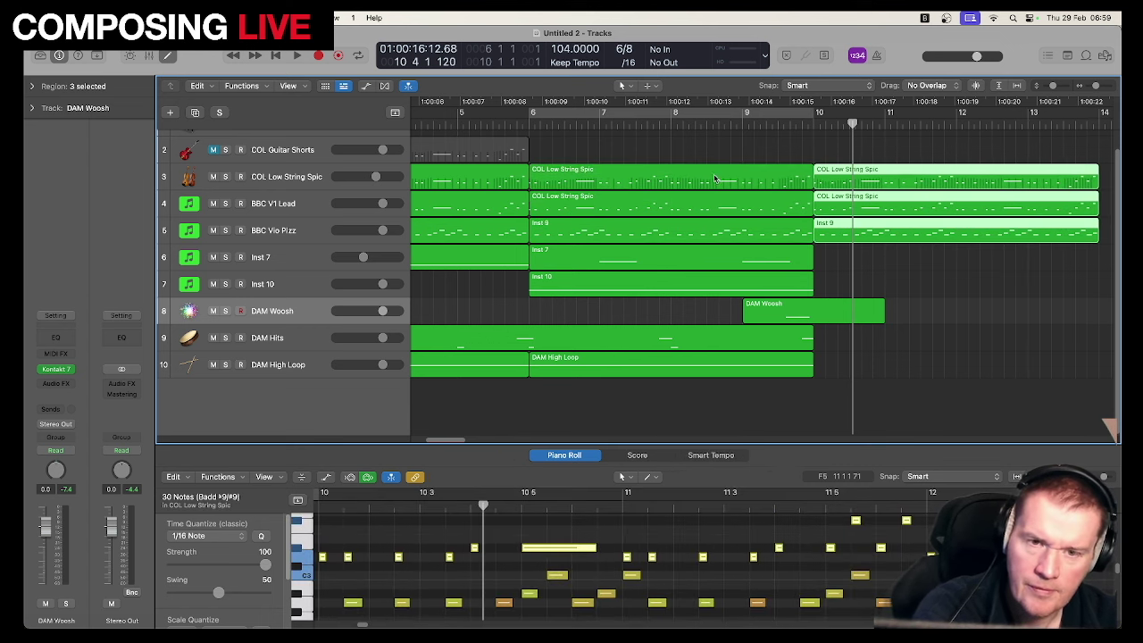
Step: Transpose all notes in the three duplicated string regions up two semitones and play the change from bar 9
left_click(670, 587)
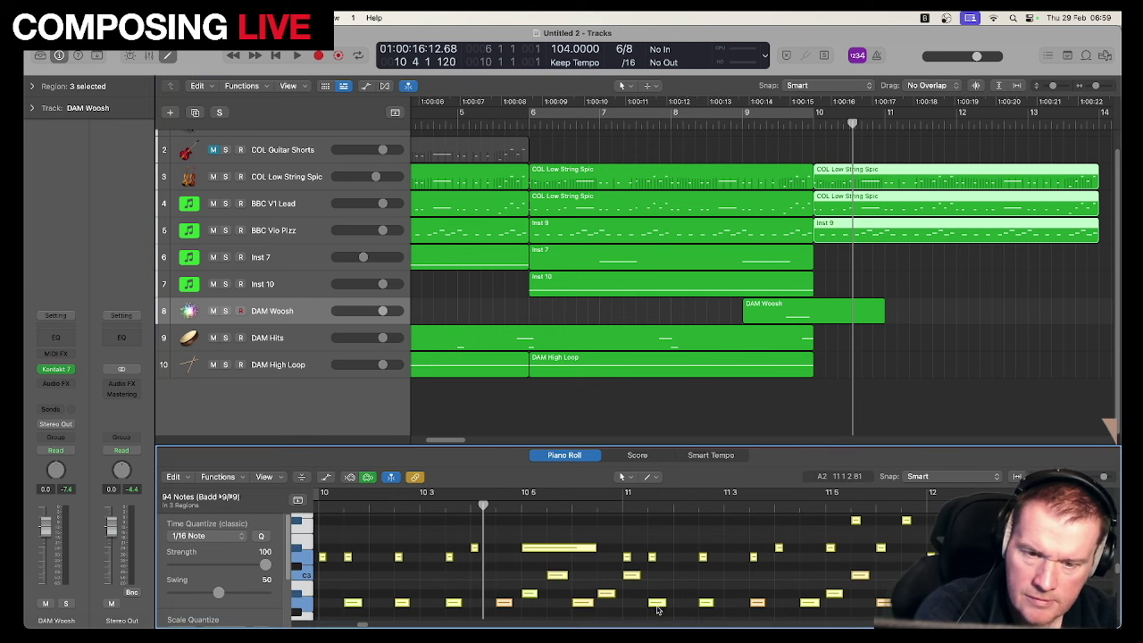
left_click_drag(658, 605, 705, 580)
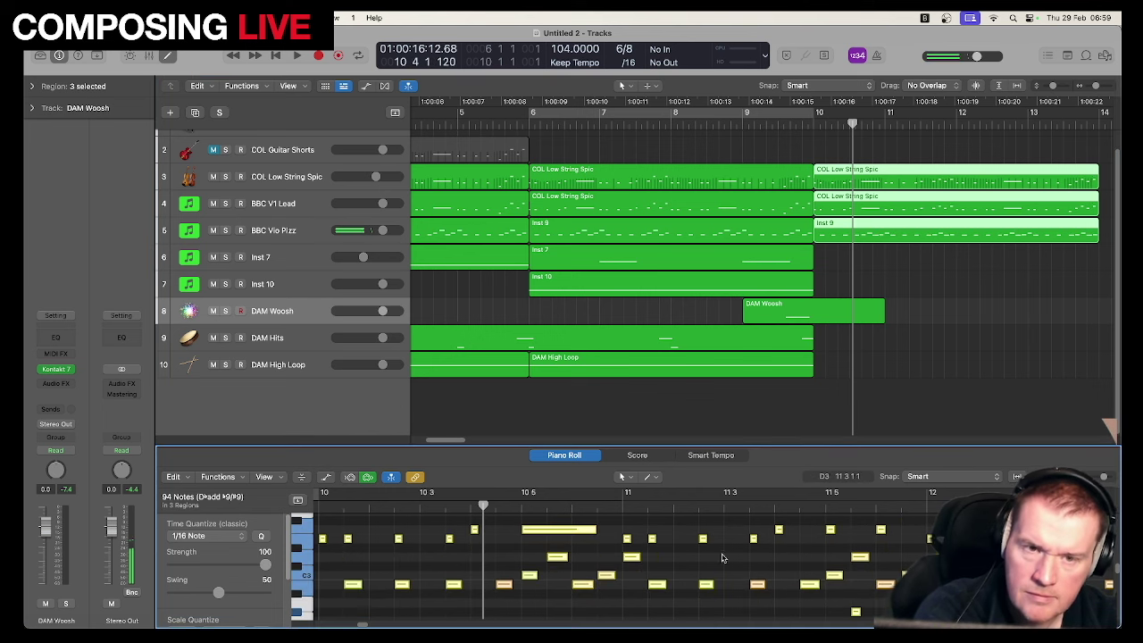
left_click(773, 104)
key("space")
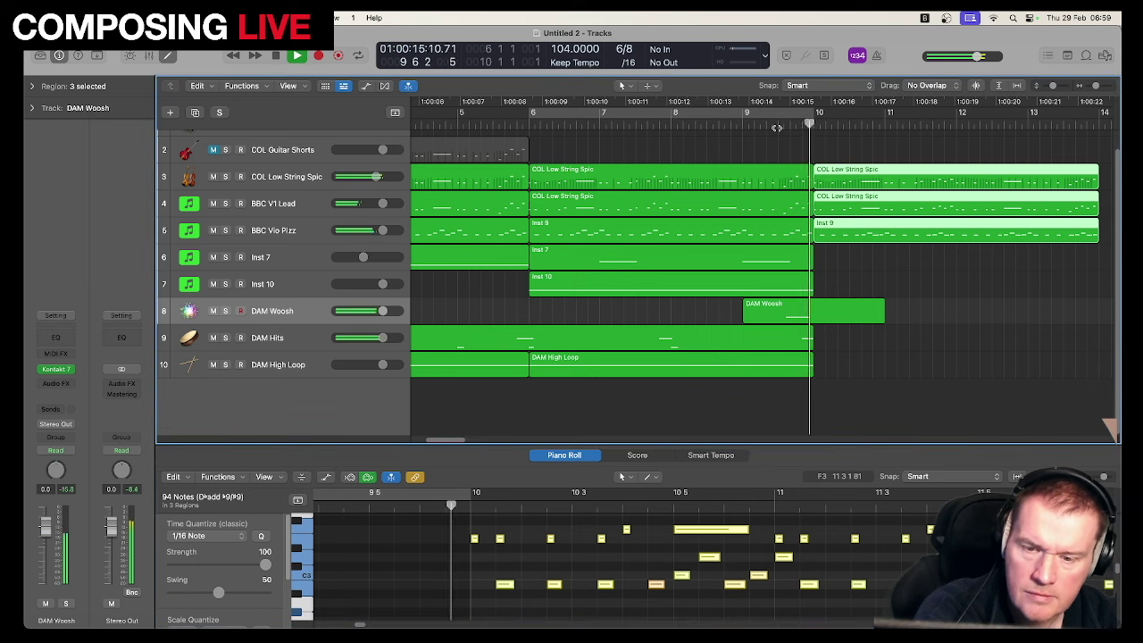
left_click(754, 123)
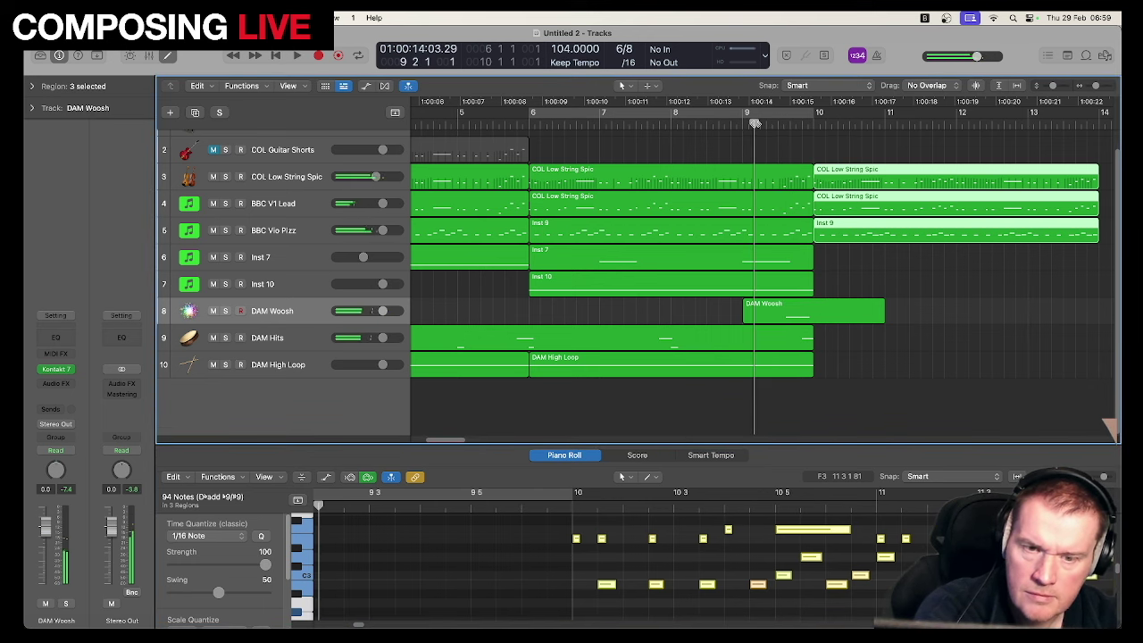
key("space")
Step: Raise all notes in the duplicated string regions one more semitone and play the passage leading into bar 10
left_click_drag(607, 586, 610, 576)
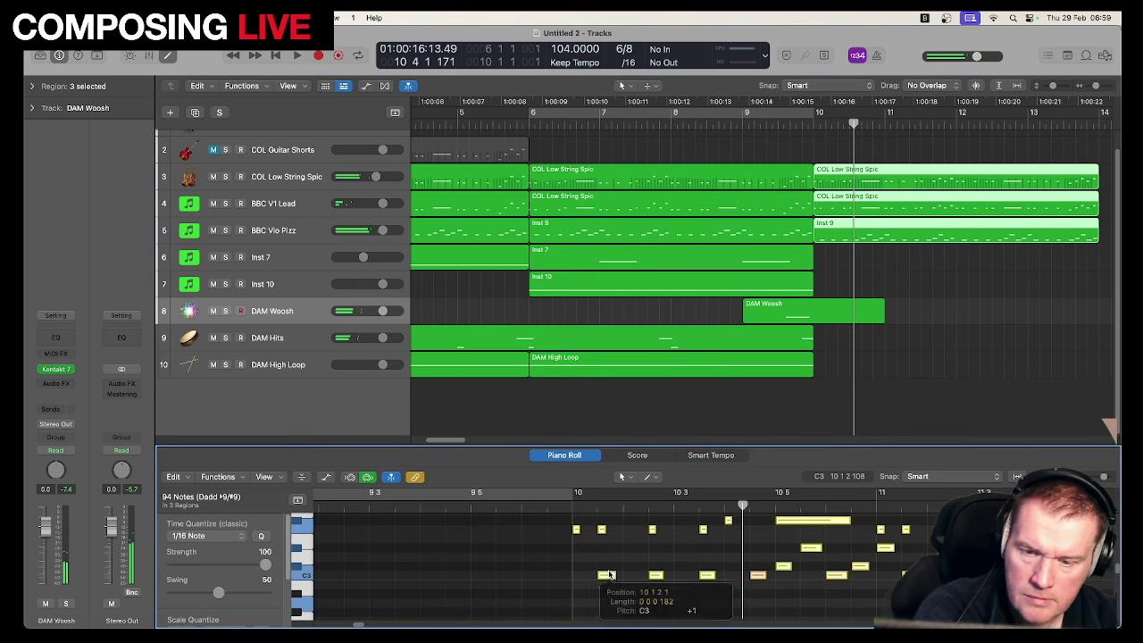
key("space")
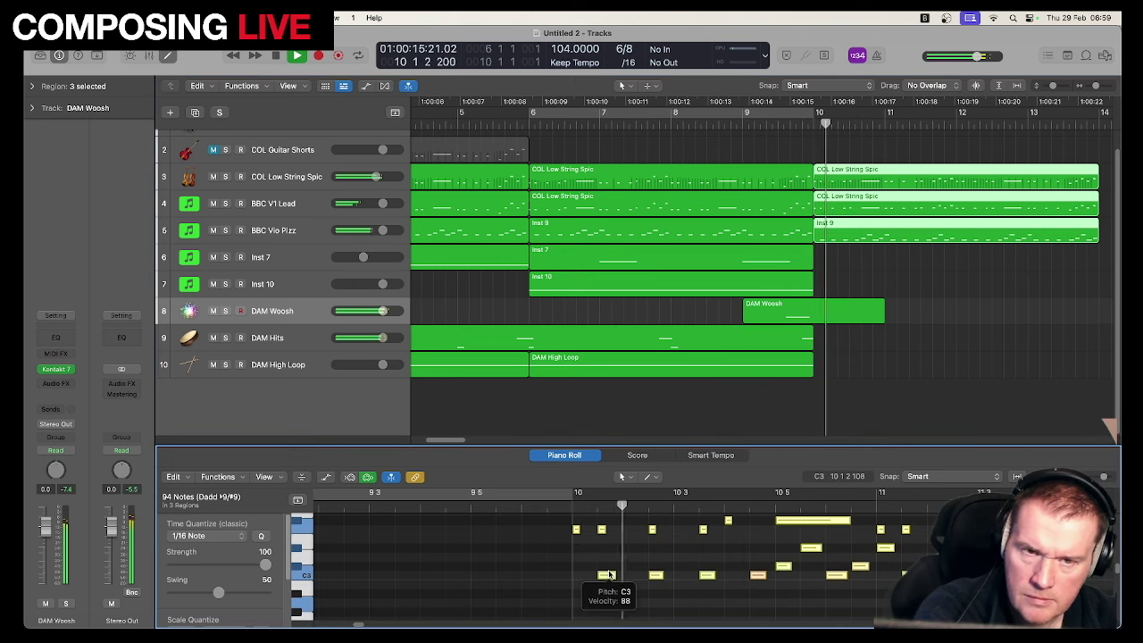
key("space")
key("space")
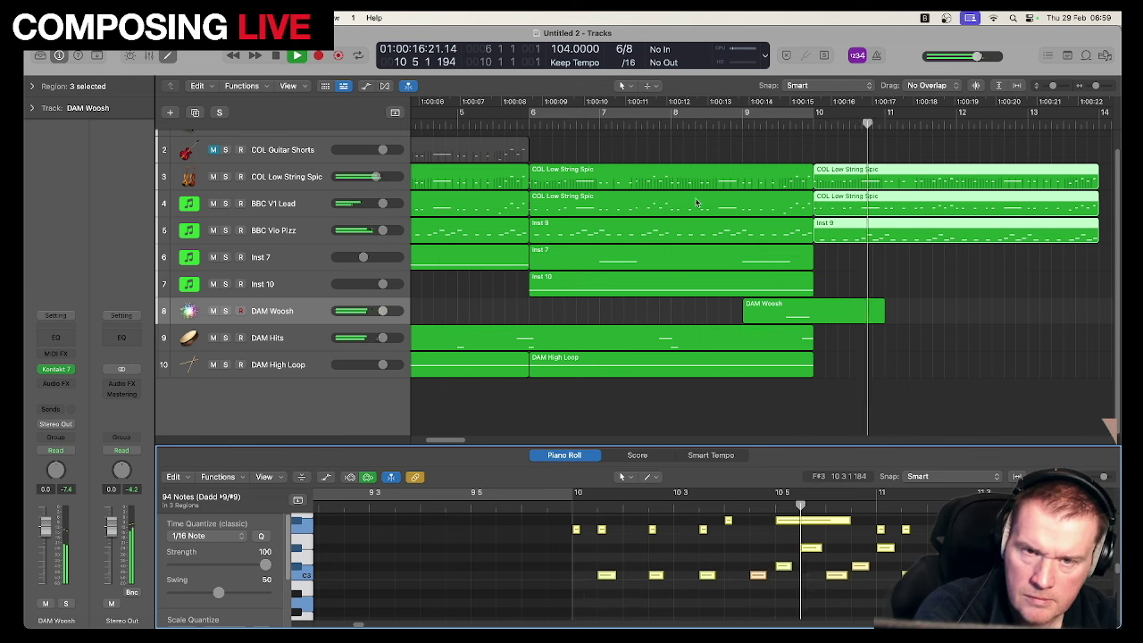
key("space")
left_click(669, 126)
key("space")
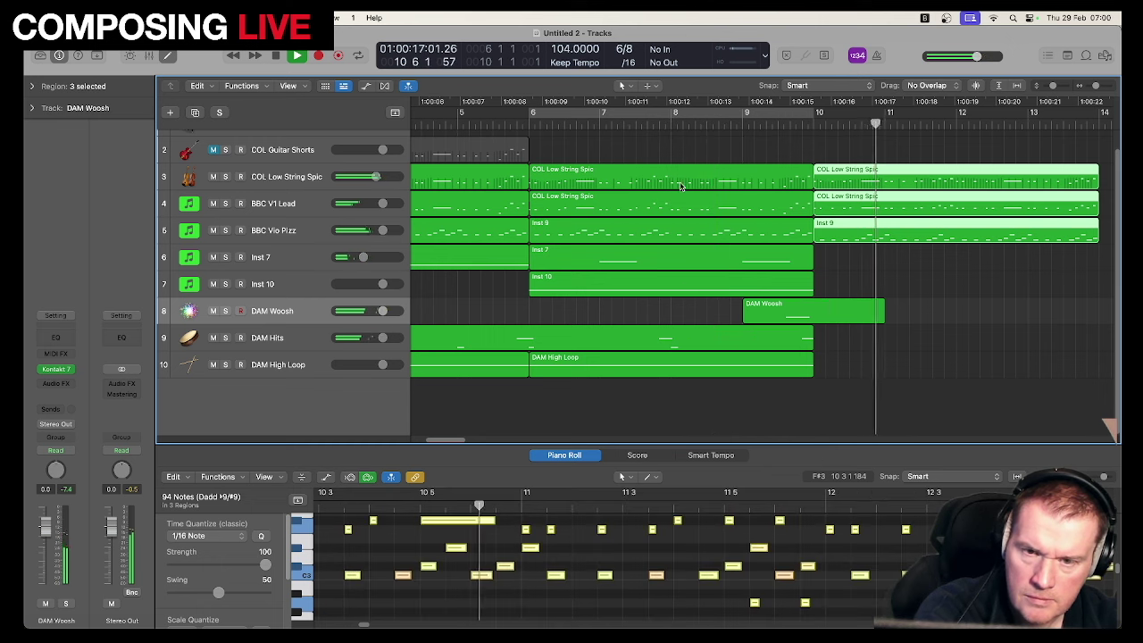
key("space")
Step: Copy the Inst 10 and Inst 7 regions of bars 6 to 10 to bar 10 and play the new section
left_click(668, 281)
left_click_drag(668, 281, 949, 277)
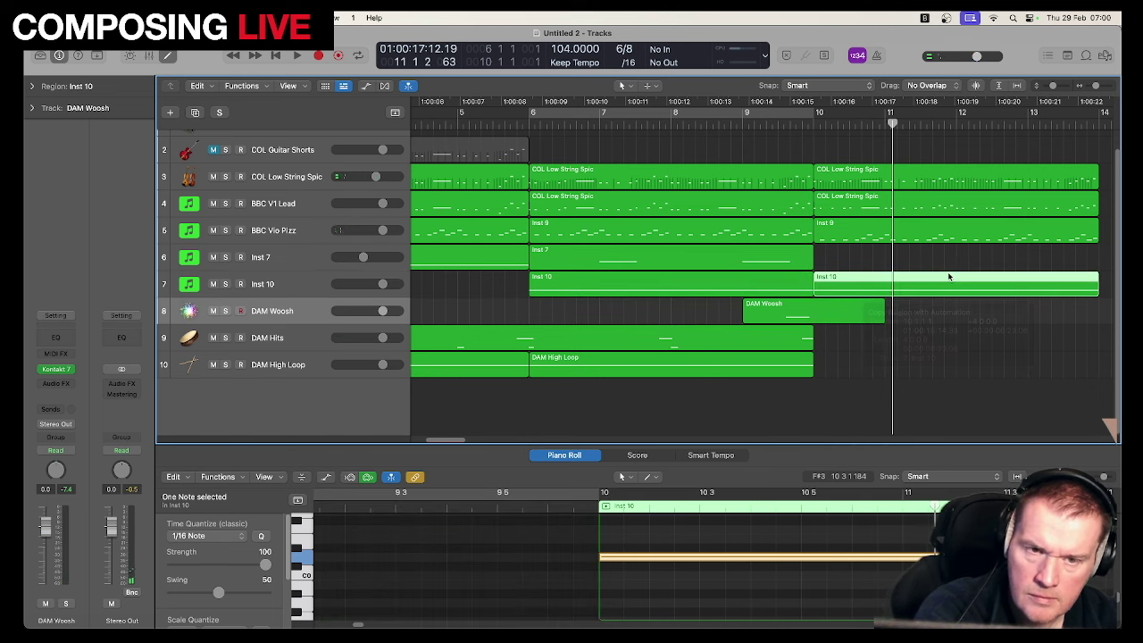
key("space")
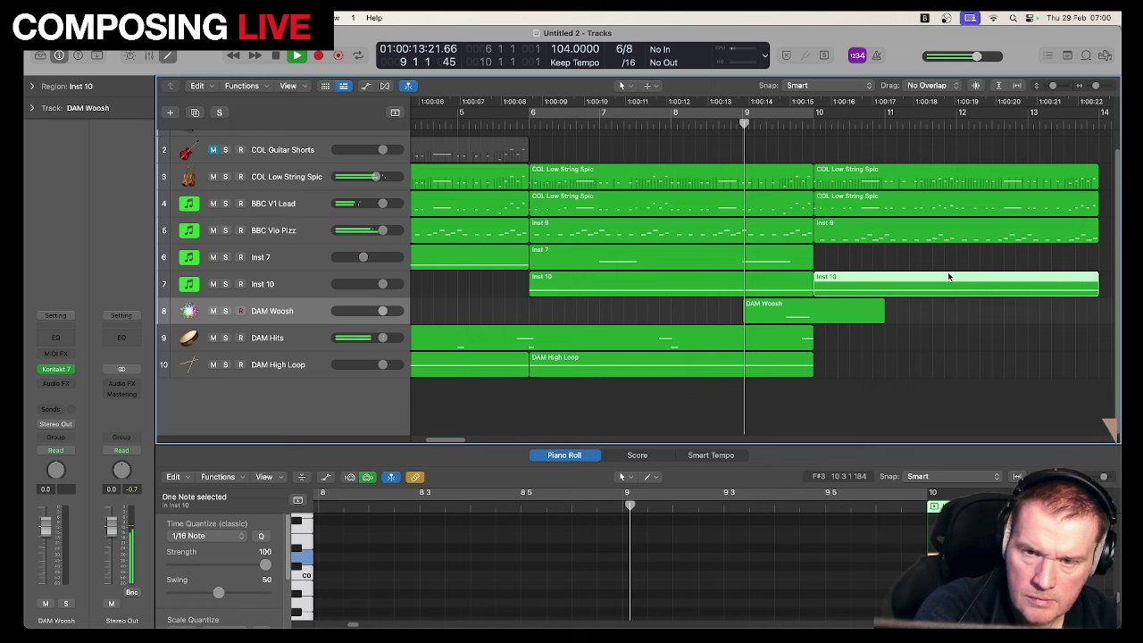
left_click(782, 257)
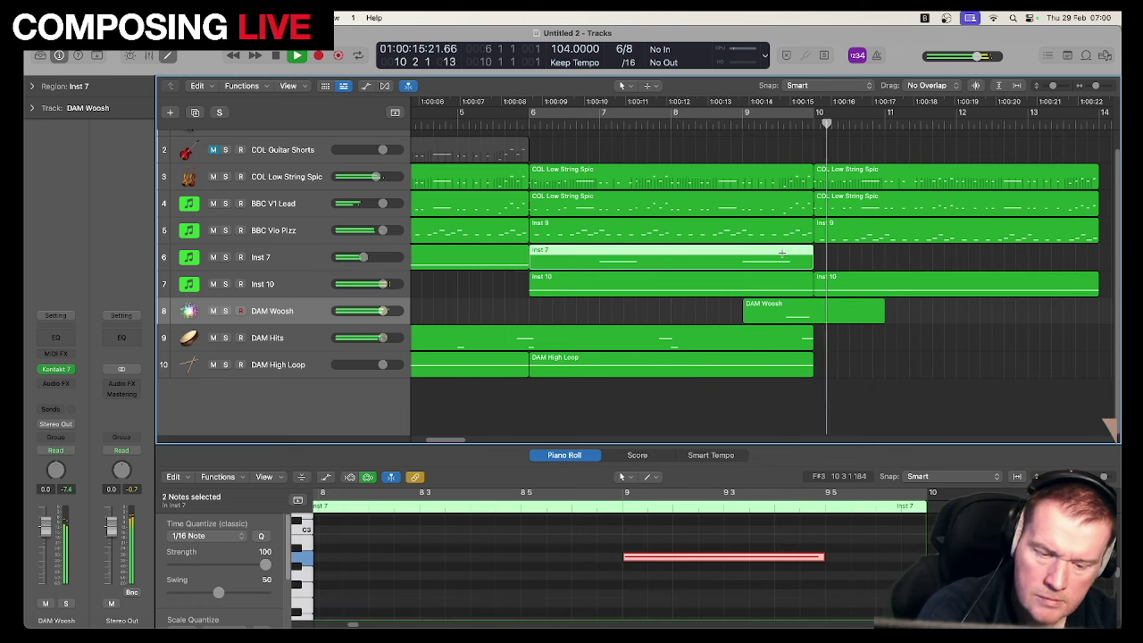
key("super+r")
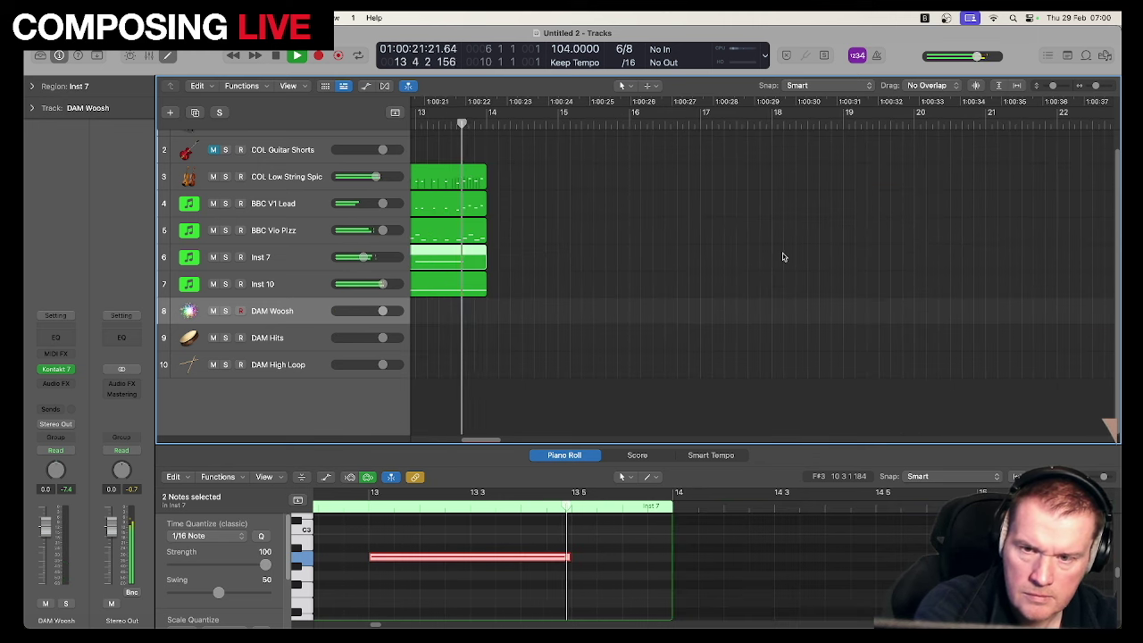
key("space")
Step: Duplicate the DAM High Loop region of bars 6 to 10 at bar 10 and play into the new section
left_click_drag(492, 441, 450, 443)
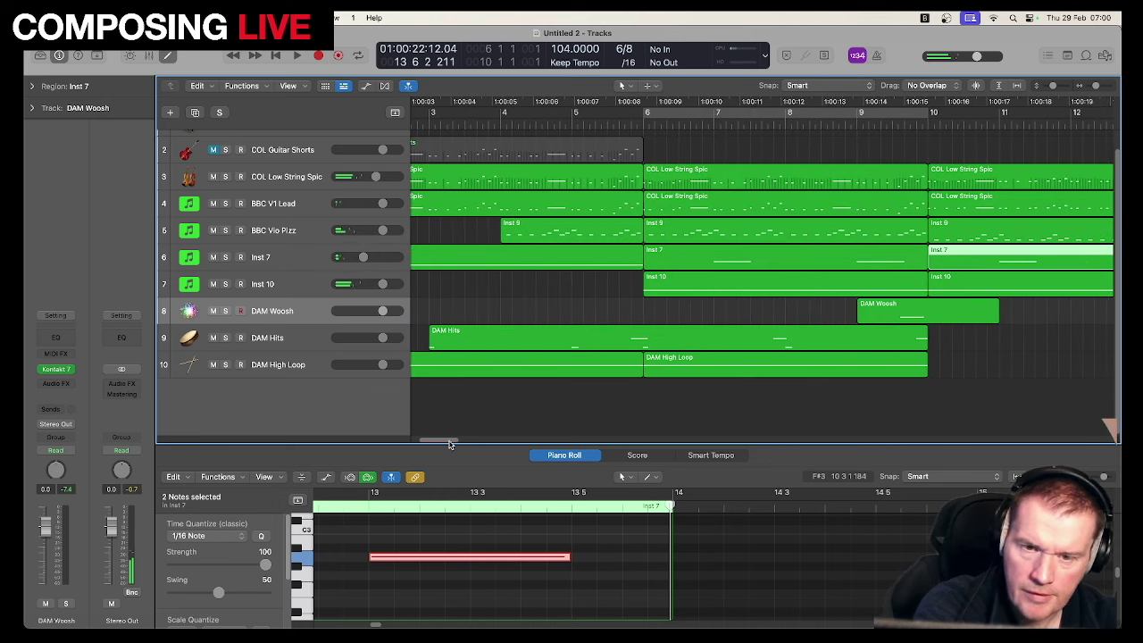
left_click(705, 357)
key("super+r")
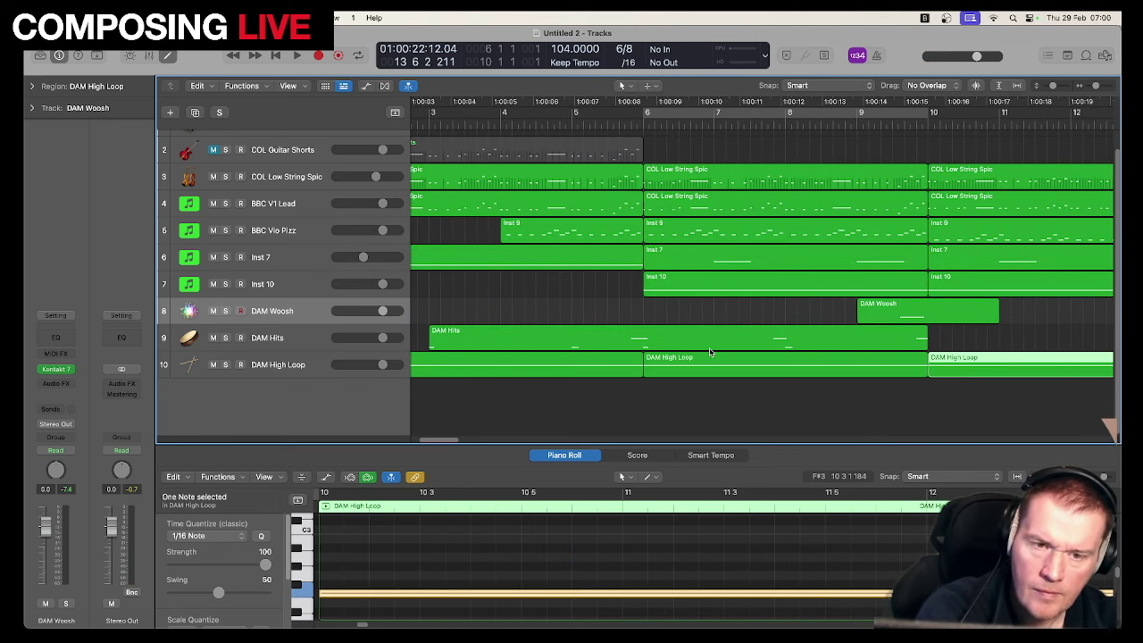
key("space")
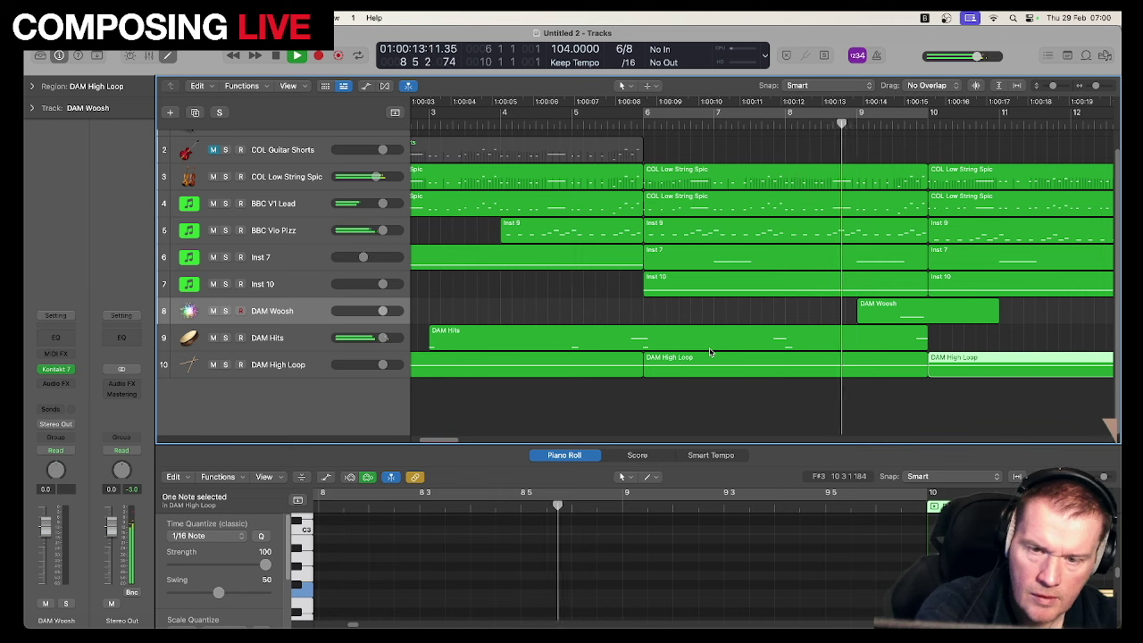
left_click_drag(446, 439, 479, 441)
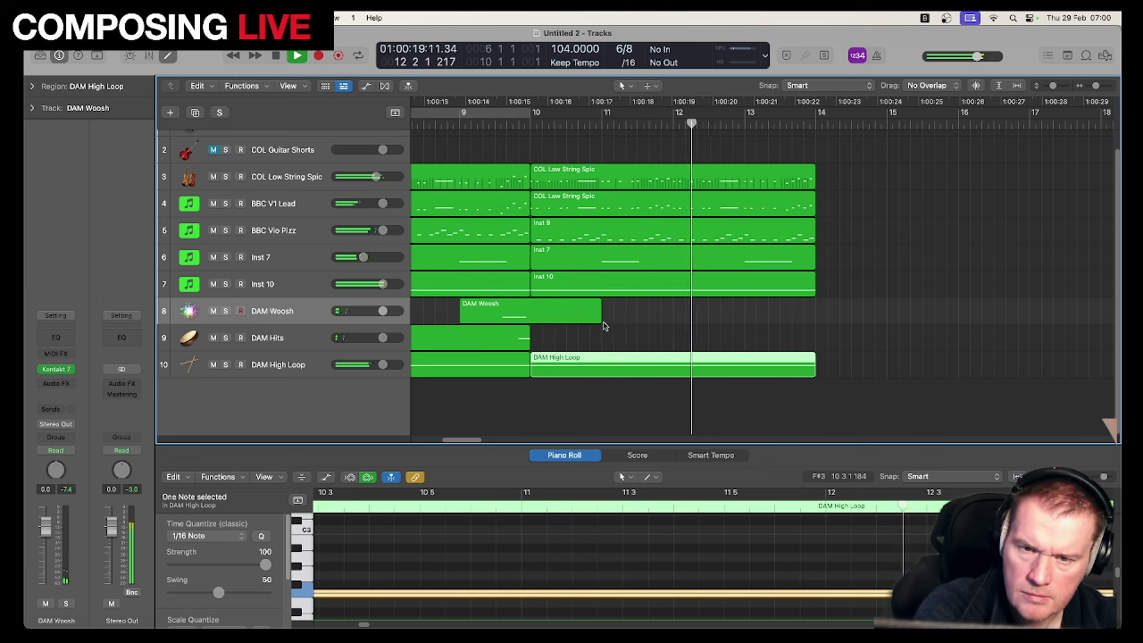
Step: Shorten the DAM Woosh region at bar 9 to end at bar 10 and copy it to bar 13
left_click_drag(599, 317, 789, 305)
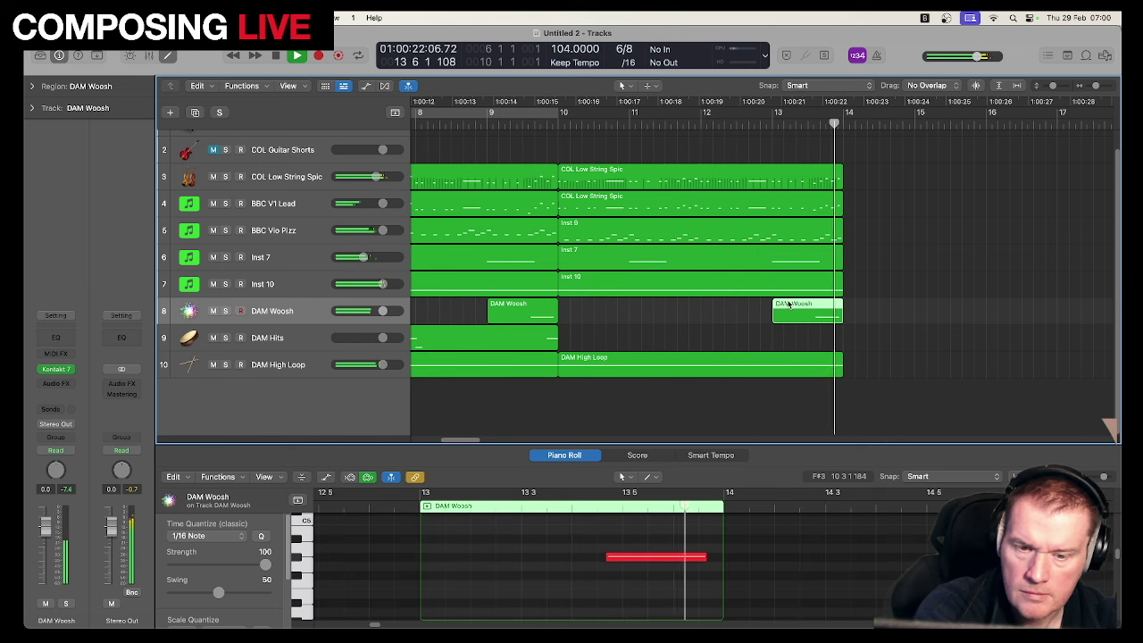
key("space")
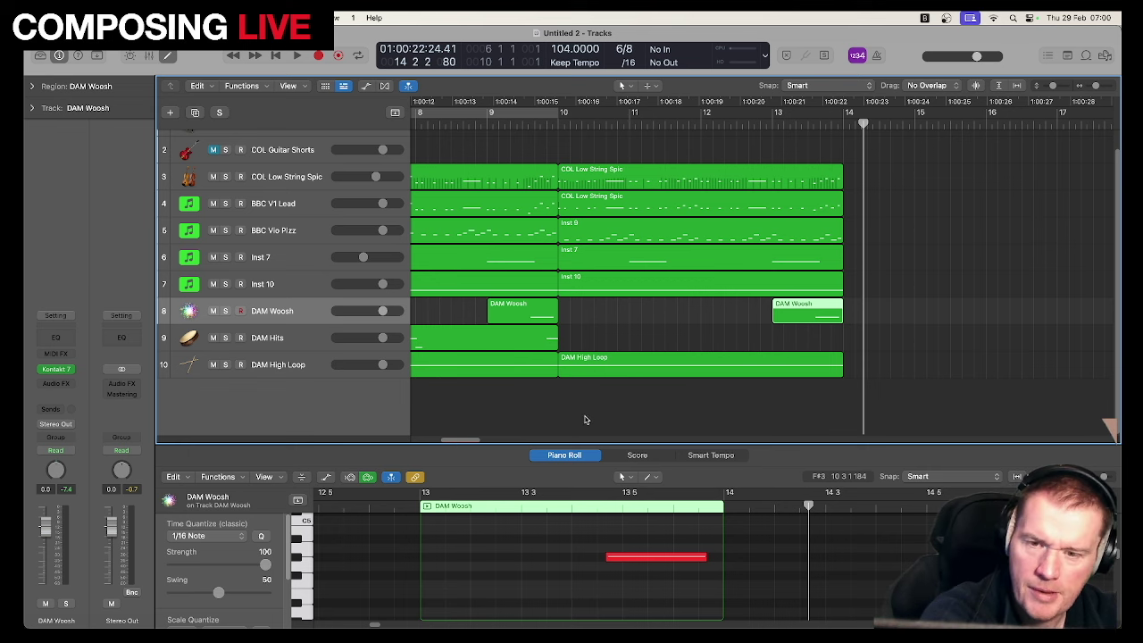
left_click(689, 336)
Step: View the spaceship battle image in Google Chrome, return to Logic Pro and play the whole arrangement from bar 1 through bar 13
key("Return")
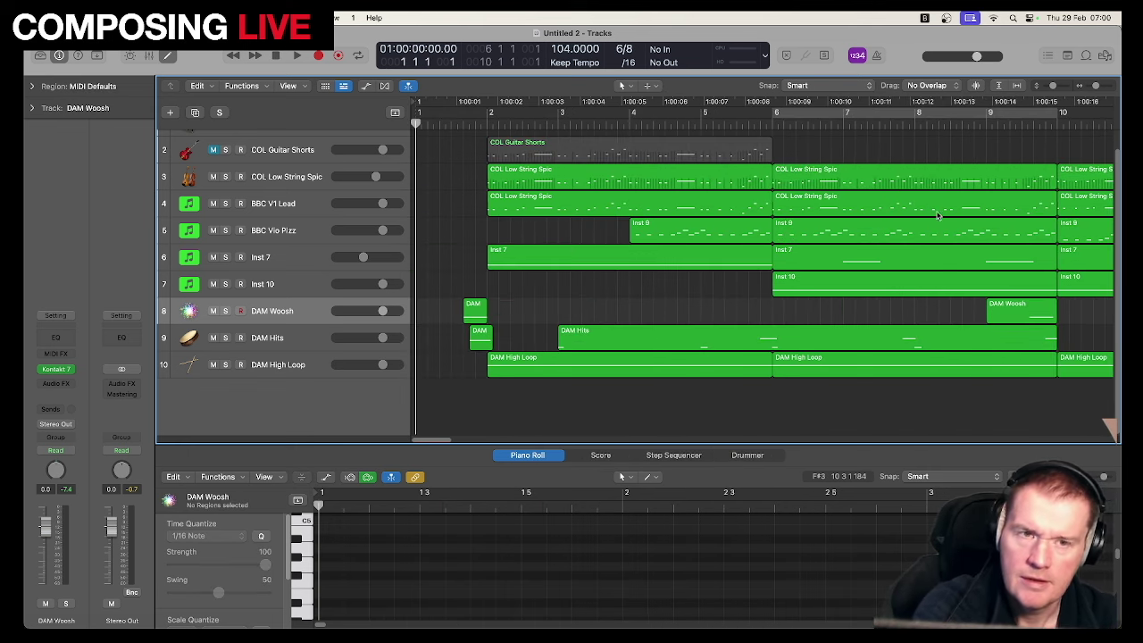
left_click_drag(1095, 86, 1094, 87)
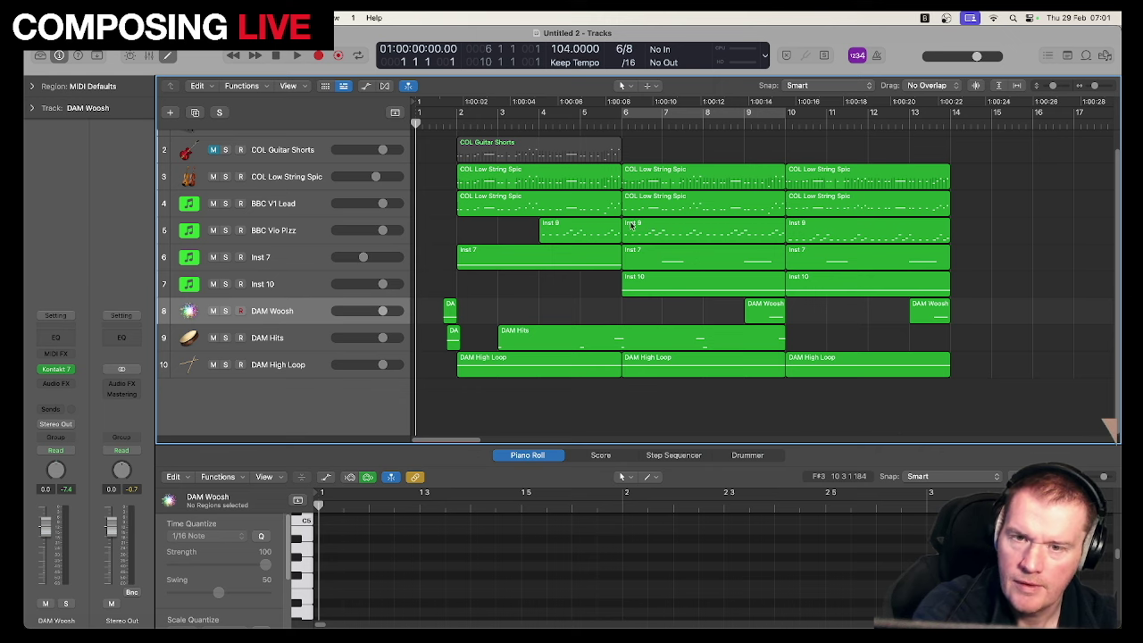
scroll(631, 225, "up", 2)
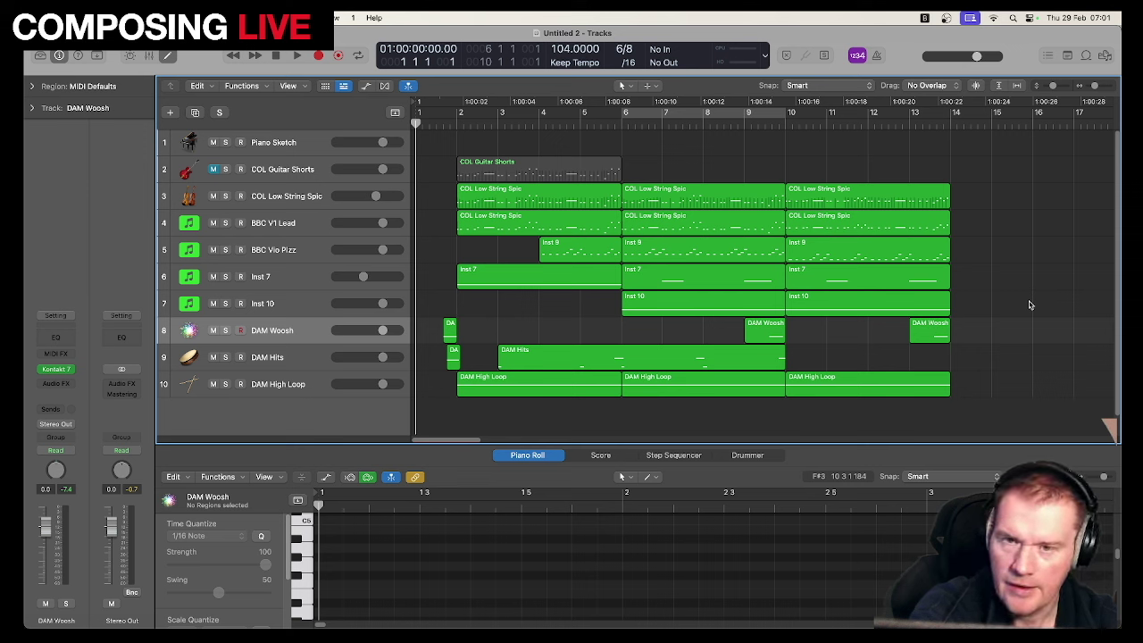
mouse_move(34, 208)
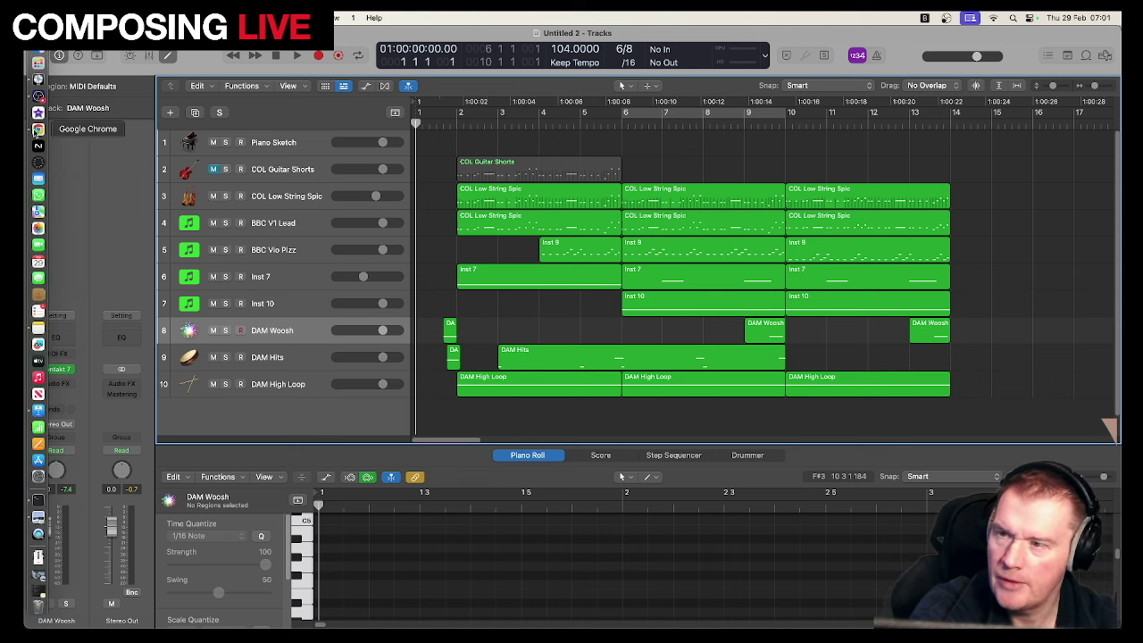
left_click(38, 130)
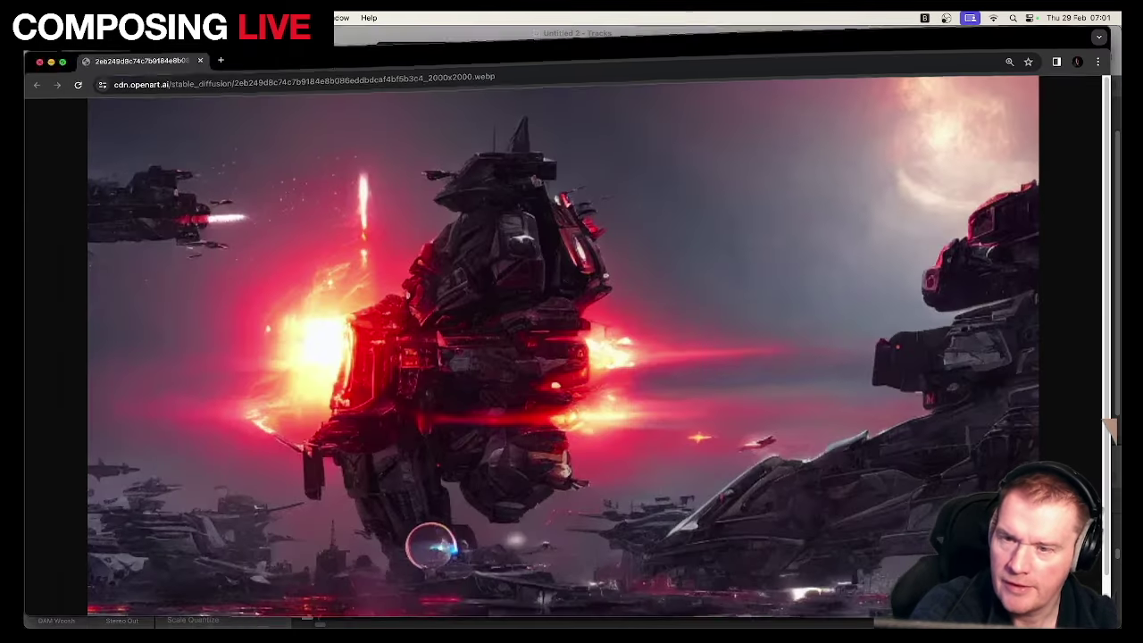
key("super+Tab")
left_click(515, 319)
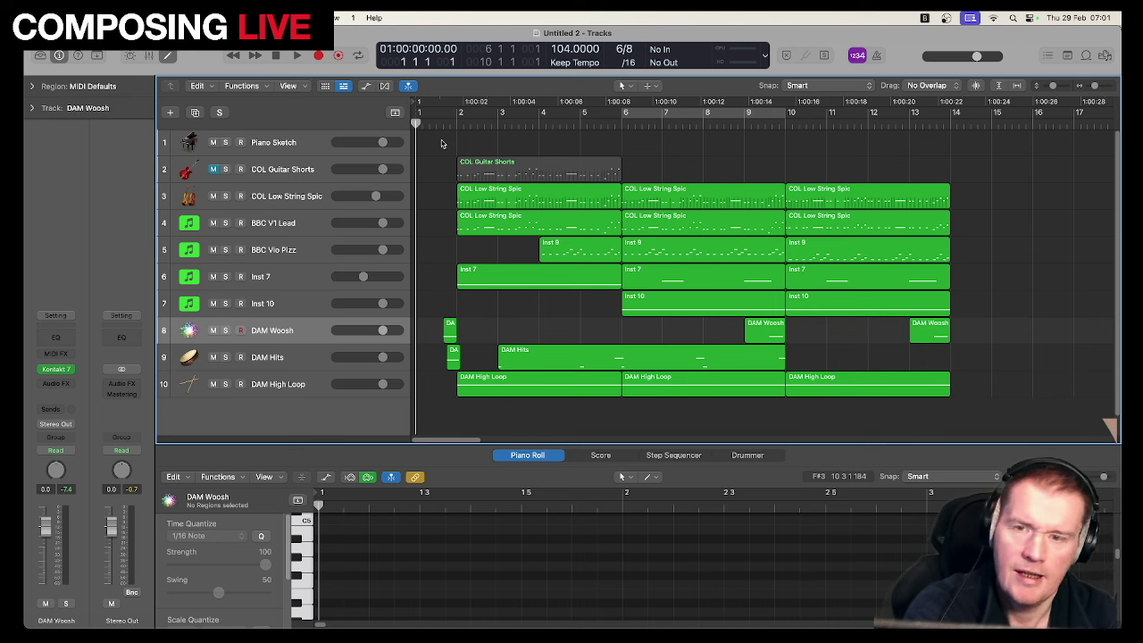
key("space")
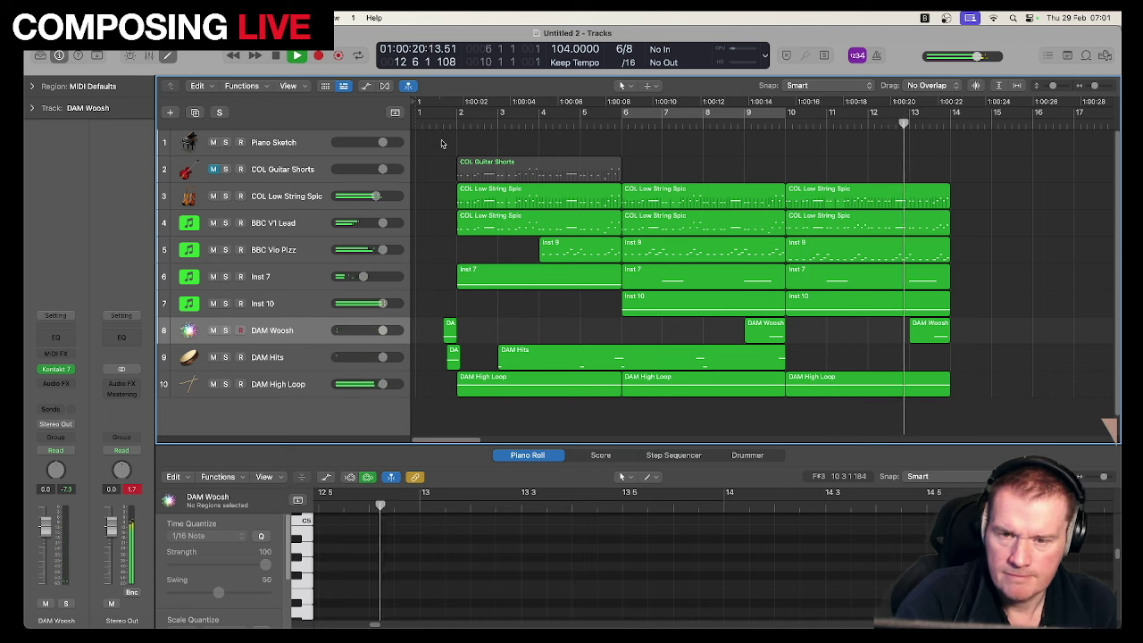
key("space")
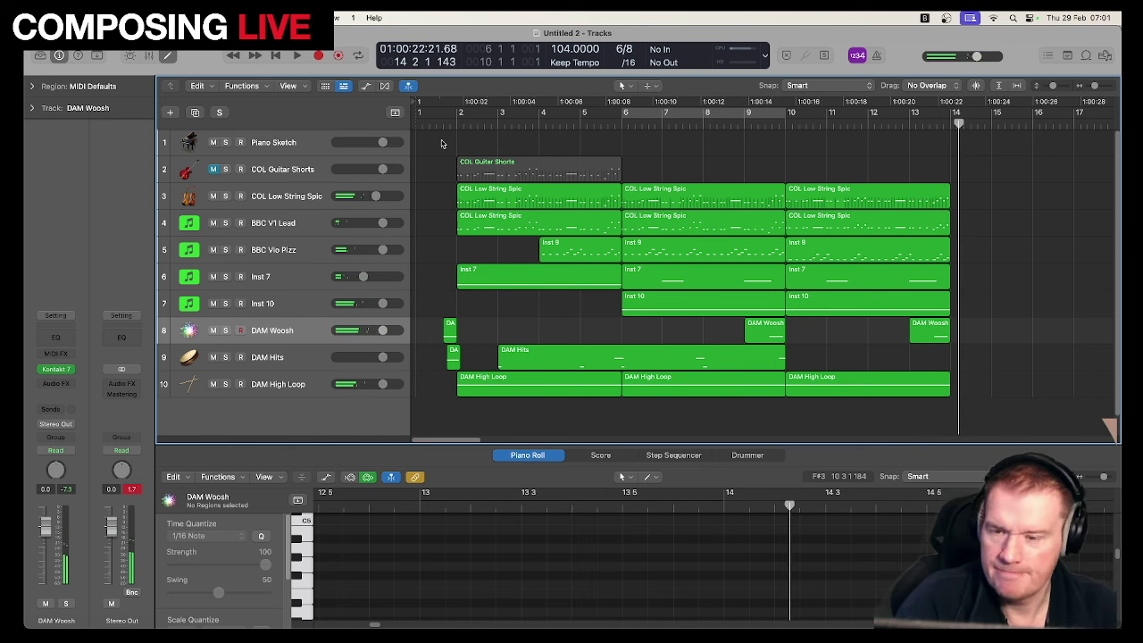